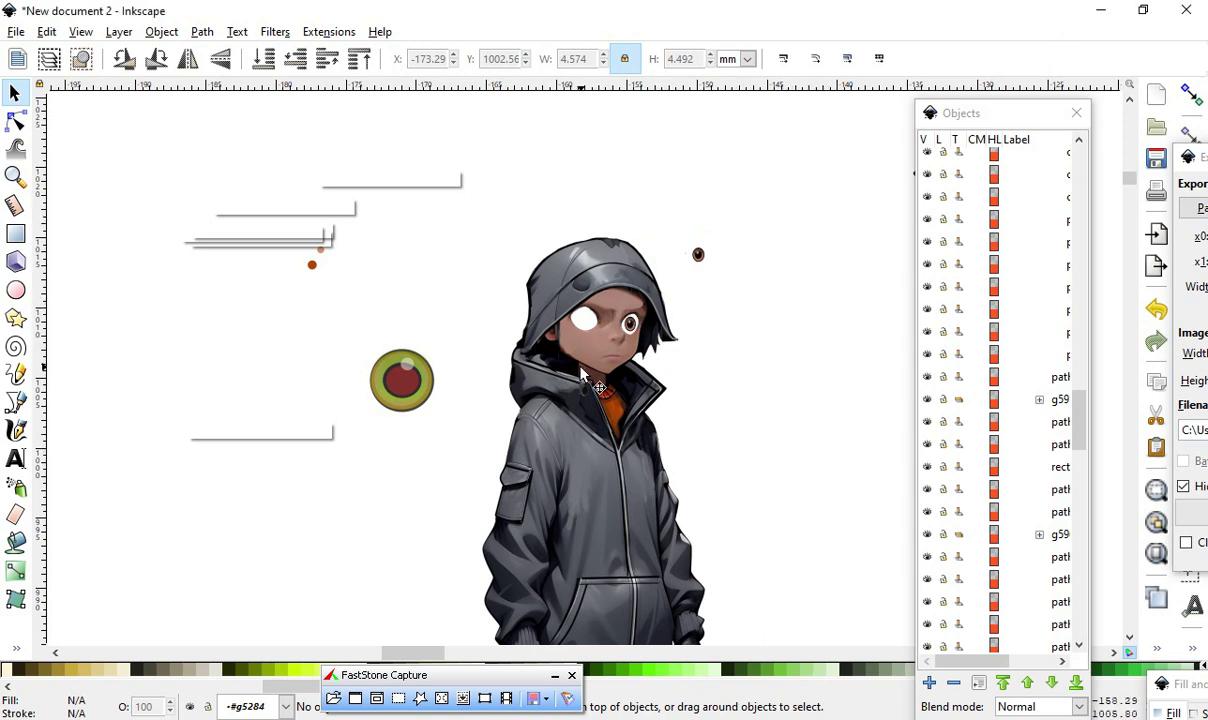
- Move the tall brown rectangle up and to the right, closer to the hooded character
{"action": "scroll", "coordinate": [611, 272], "scroll_direction": "down", "scroll_amount": 2}
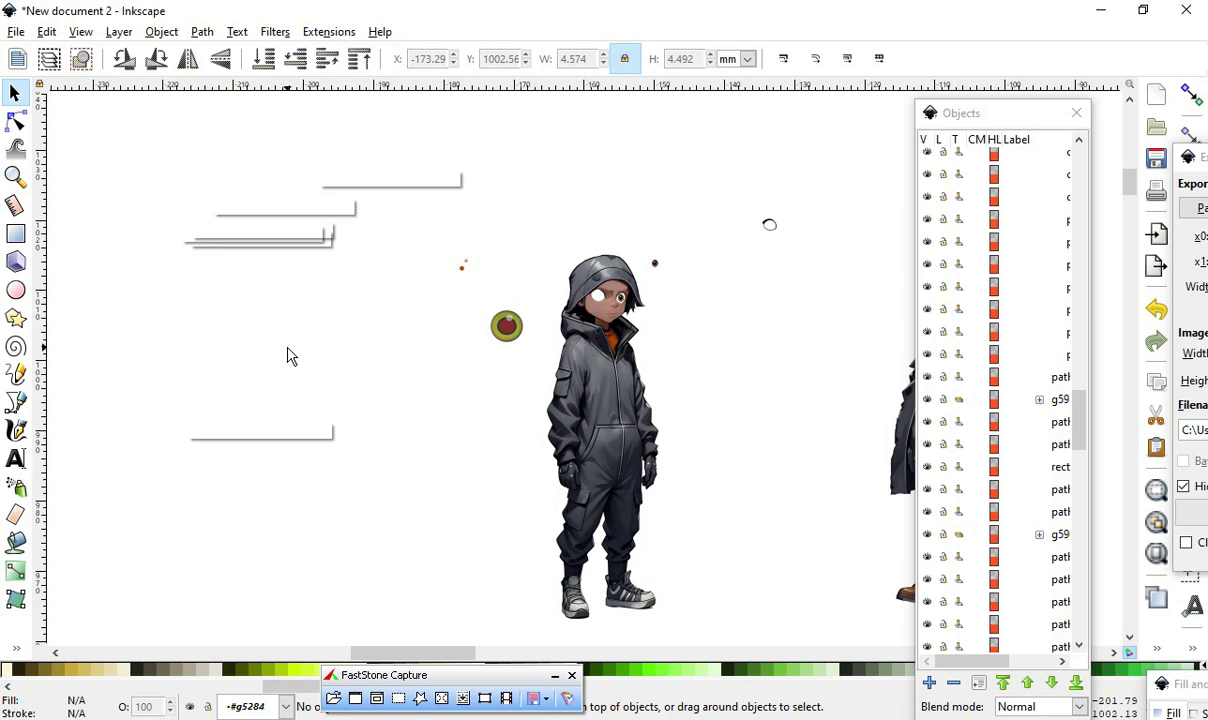
{"action": "scroll", "coordinate": [305, 491], "scroll_direction": "down", "scroll_amount": 2}
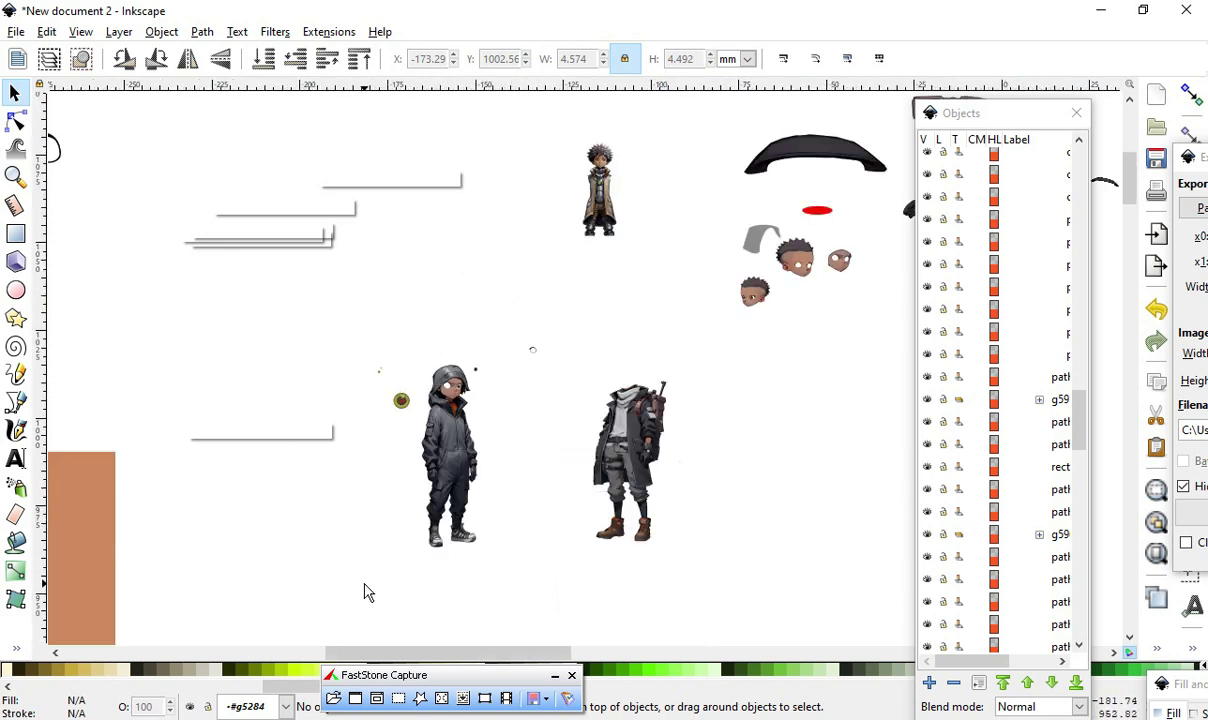
{"action": "scroll", "coordinate": [334, 353], "scroll_direction": "down", "scroll_amount": 1}
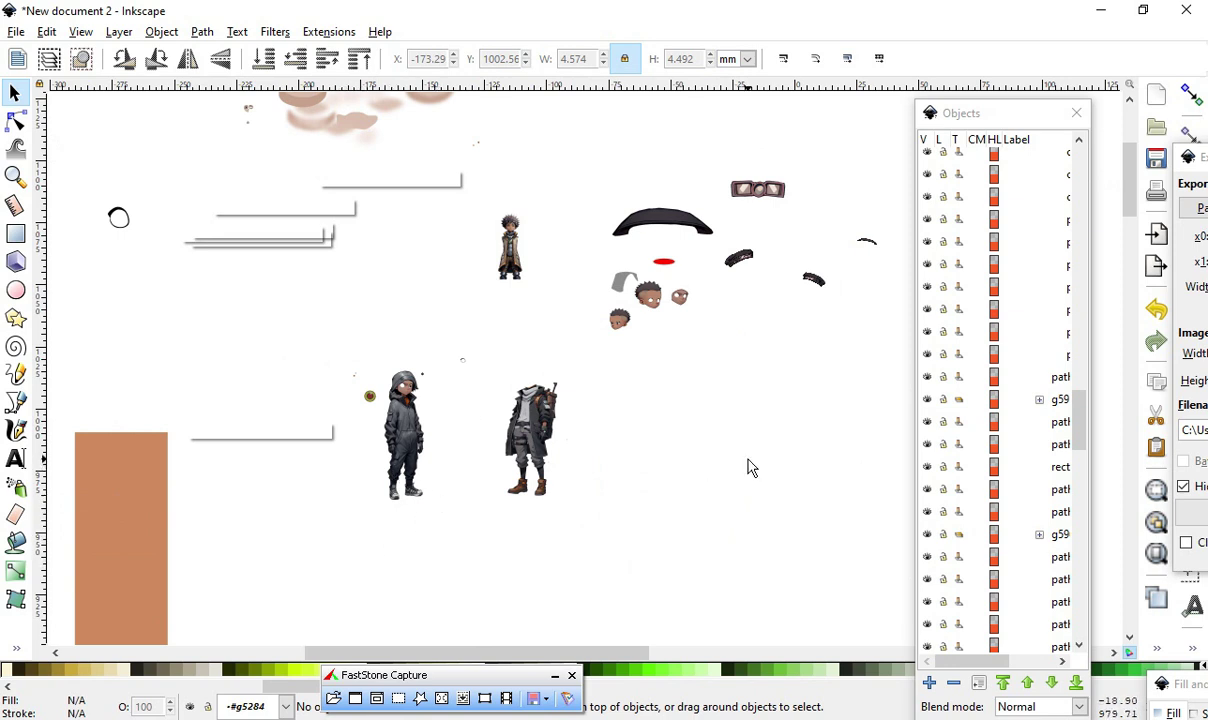
{"action": "scroll", "coordinate": [720, 462], "scroll_direction": "down", "scroll_amount": 1}
{"action": "scroll", "coordinate": [490, 615], "scroll_direction": "up", "scroll_amount": 1}
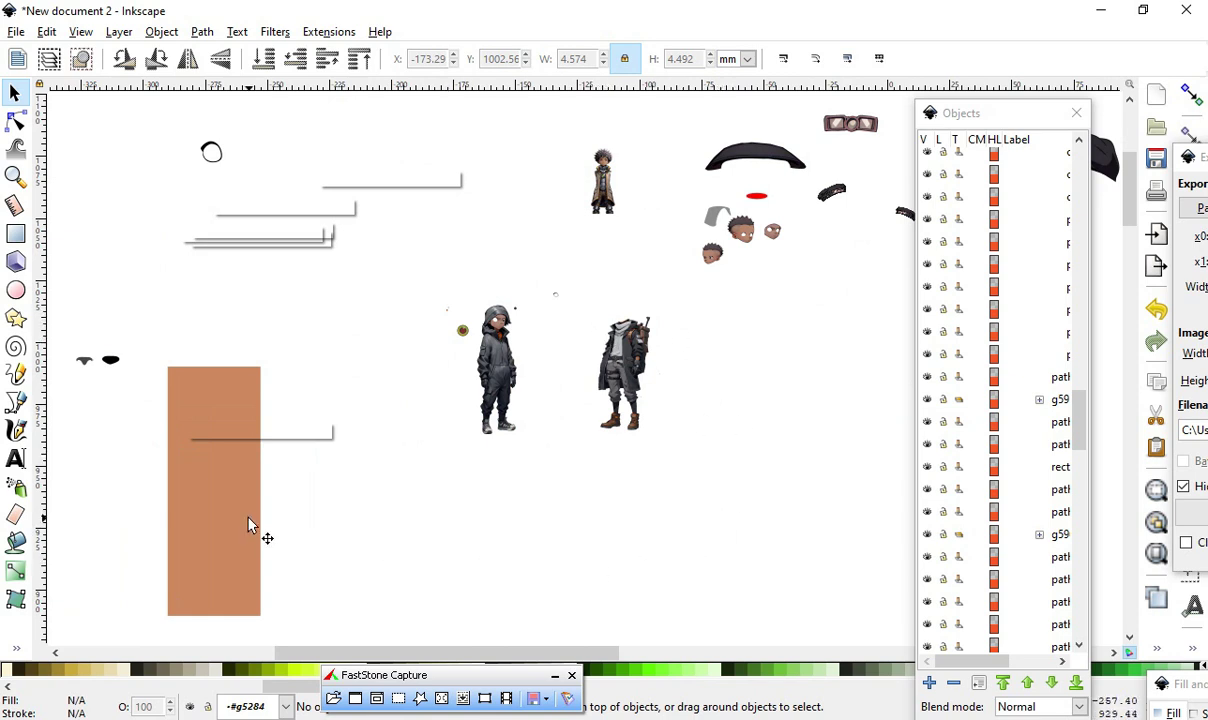
{"action": "left_click", "coordinate": [222, 418]}
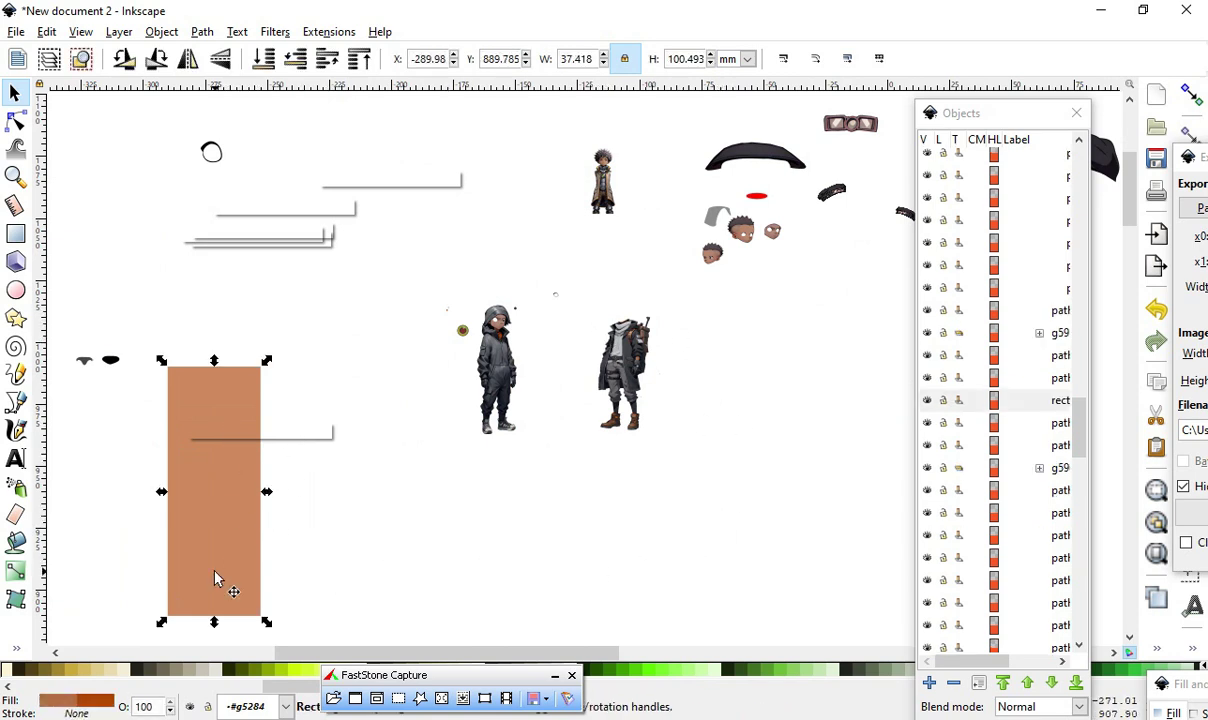
{"action": "left_click_drag", "start_coordinate": [214, 580], "coordinate": [263, 394]}
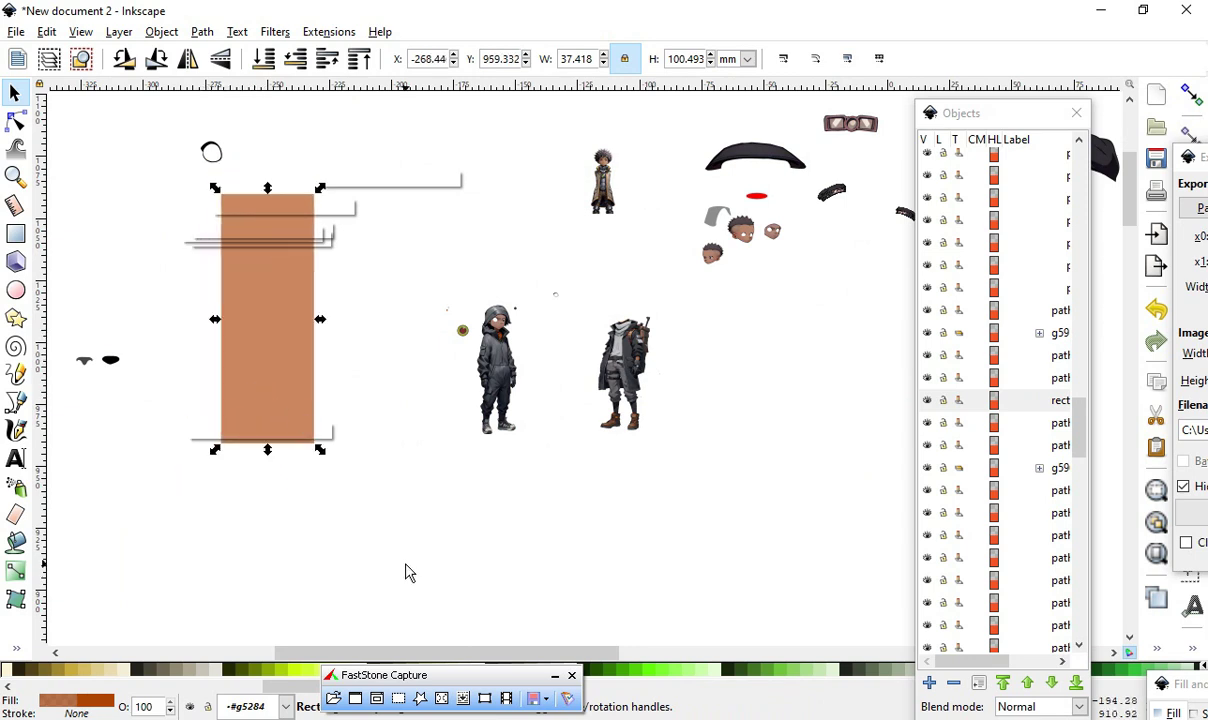
{"action": "left_click", "coordinate": [459, 545]}
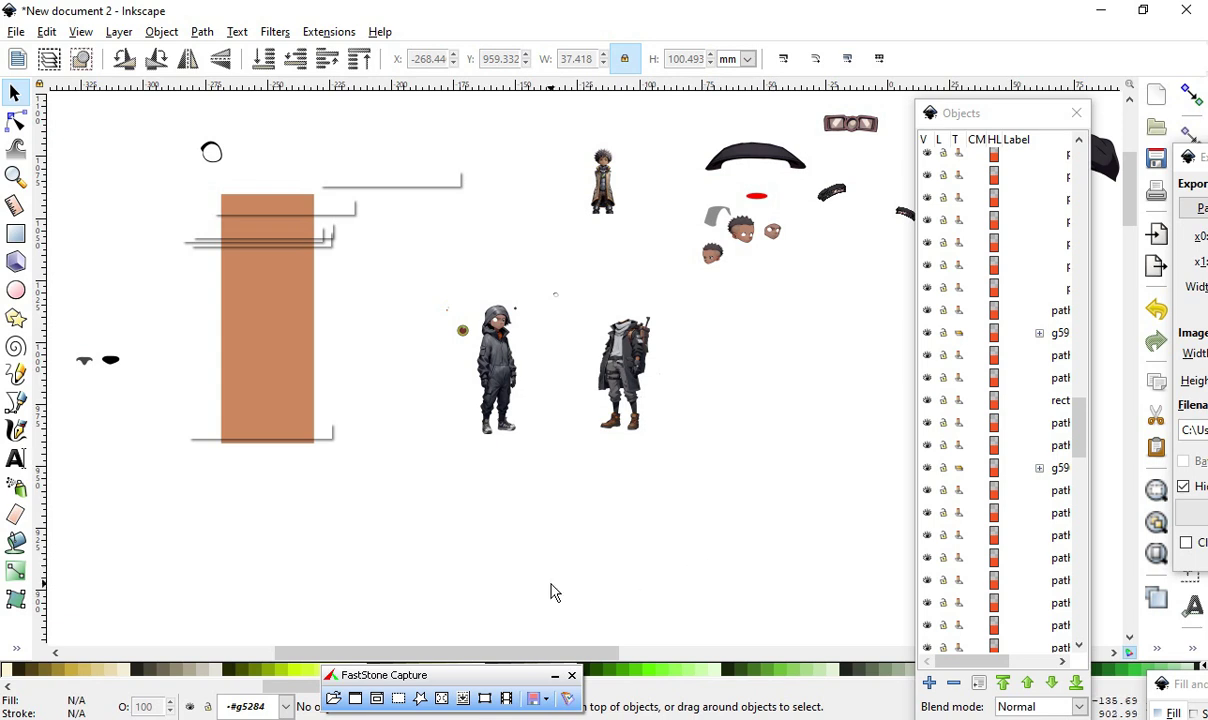
- Shorten the brown rectangle to about 37.4 mm high so that it is nearly square
{"action": "left_click", "coordinate": [222, 305]}
{"action": "left_click", "coordinate": [355, 528]}
{"action": "left_click", "coordinate": [285, 425]}
{"action": "left_click_drag", "start_coordinate": [268, 452], "coordinate": [267, 413]}
{"action": "left_click", "coordinate": [421, 562]}
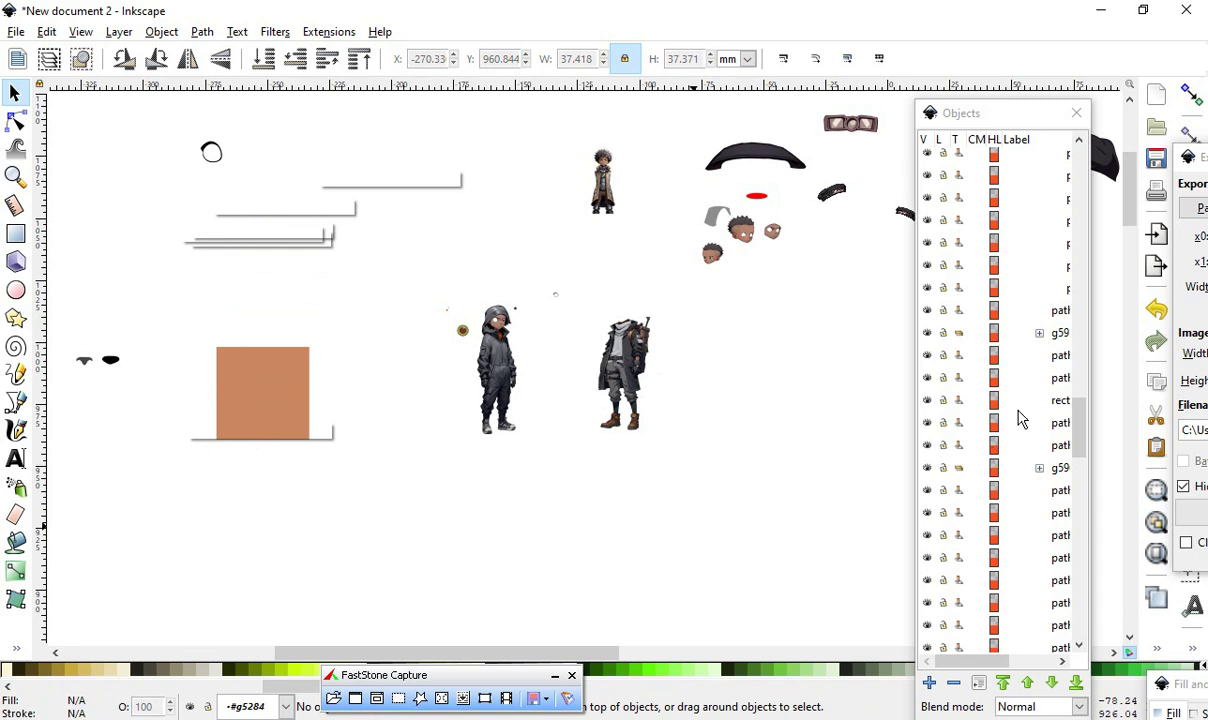
- Examine the brown square in relation to the hooded and coat-wearing characters
{"action": "scroll", "coordinate": [472, 508], "scroll_direction": "down", "scroll_amount": 2, "text": "ctrl"}
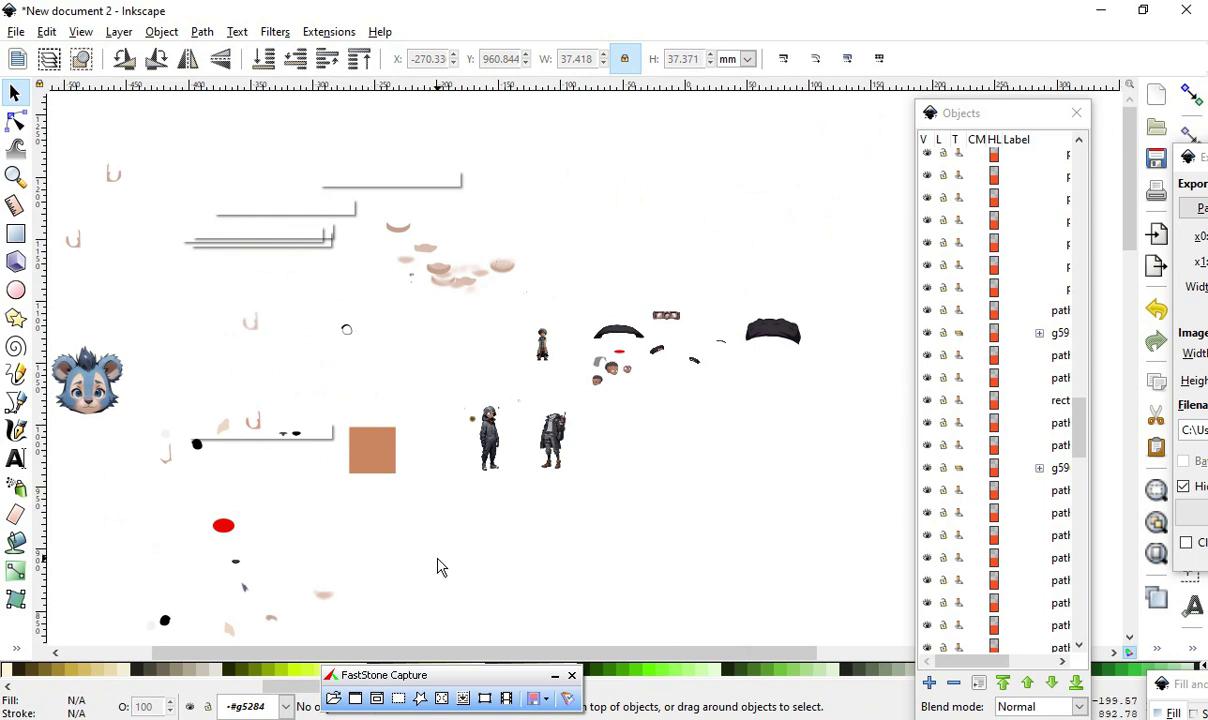
{"action": "scroll", "coordinate": [558, 492], "scroll_direction": "up", "scroll_amount": 1, "text": "ctrl"}
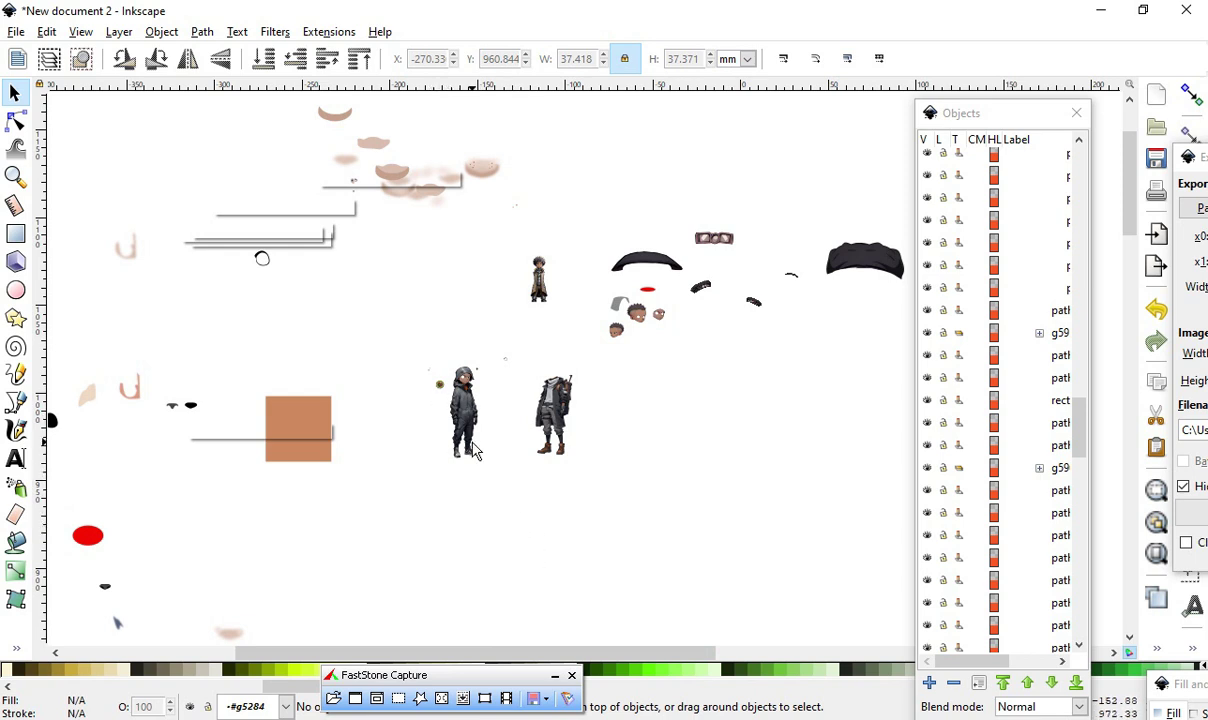
{"action": "scroll", "coordinate": [477, 477], "scroll_direction": "up", "scroll_amount": 1}
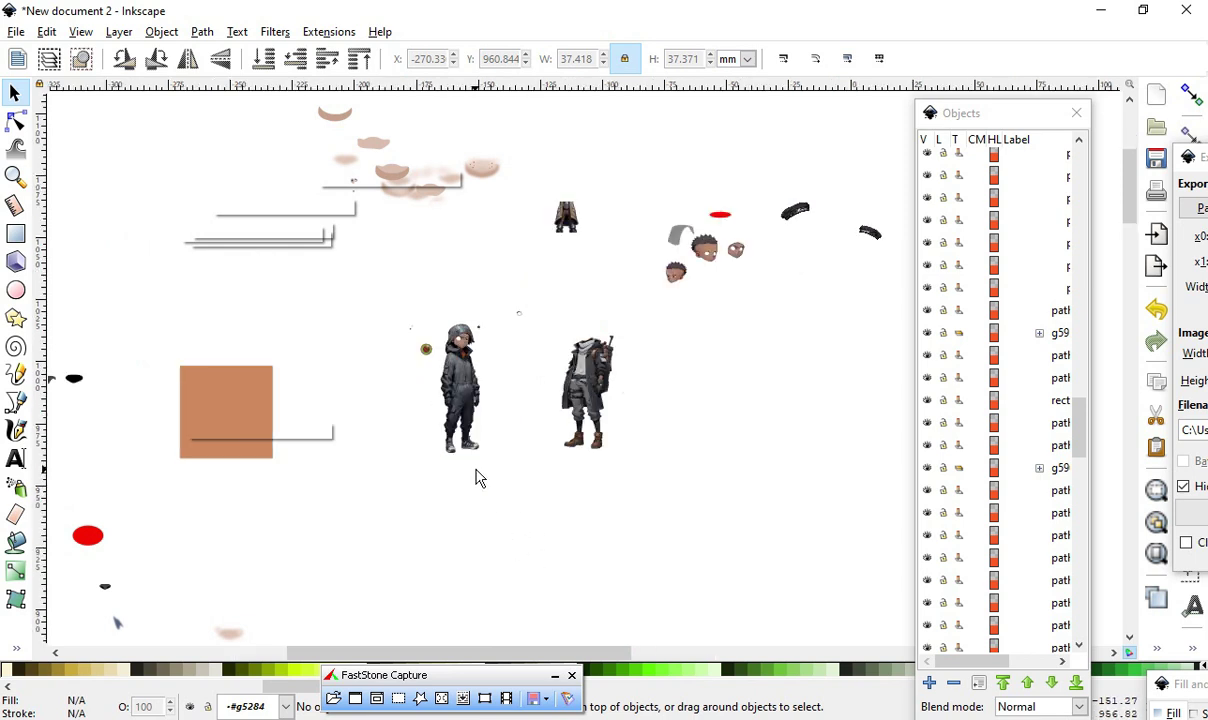
{"action": "scroll", "coordinate": [335, 408], "scroll_direction": "up", "scroll_amount": 2}
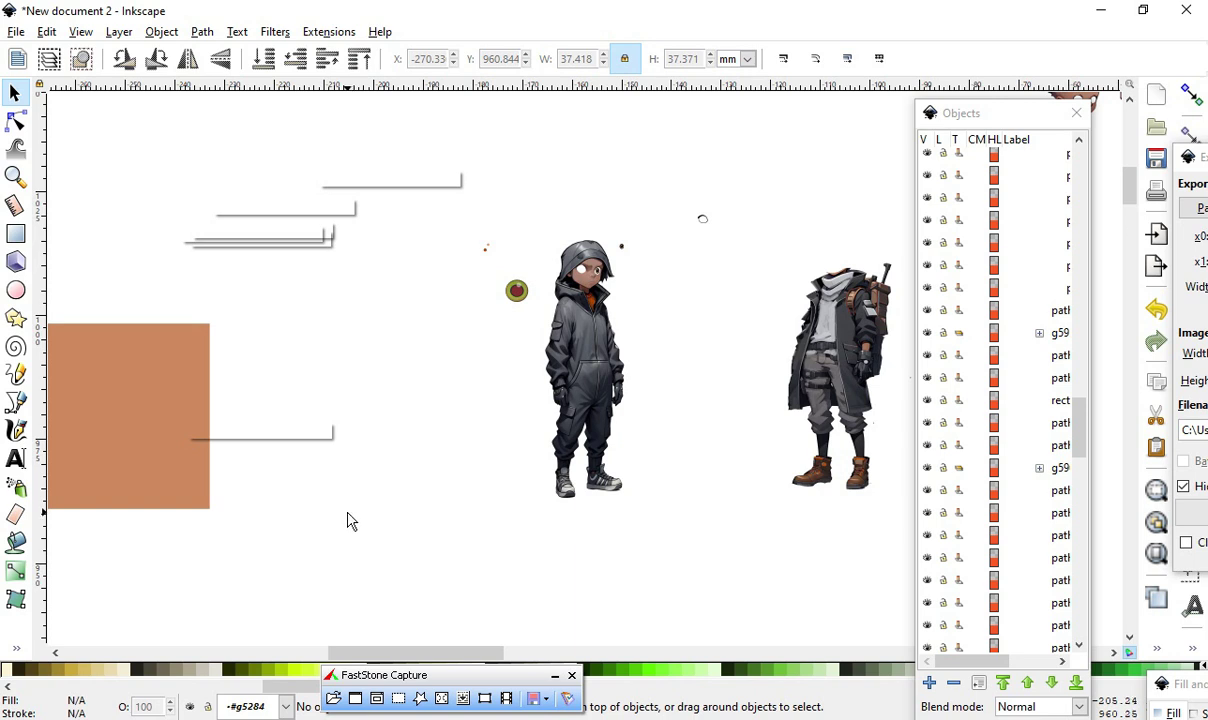
{"action": "left_click", "coordinate": [137, 405]}
{"action": "scroll", "coordinate": [358, 504], "scroll_direction": "down", "scroll_amount": 2}
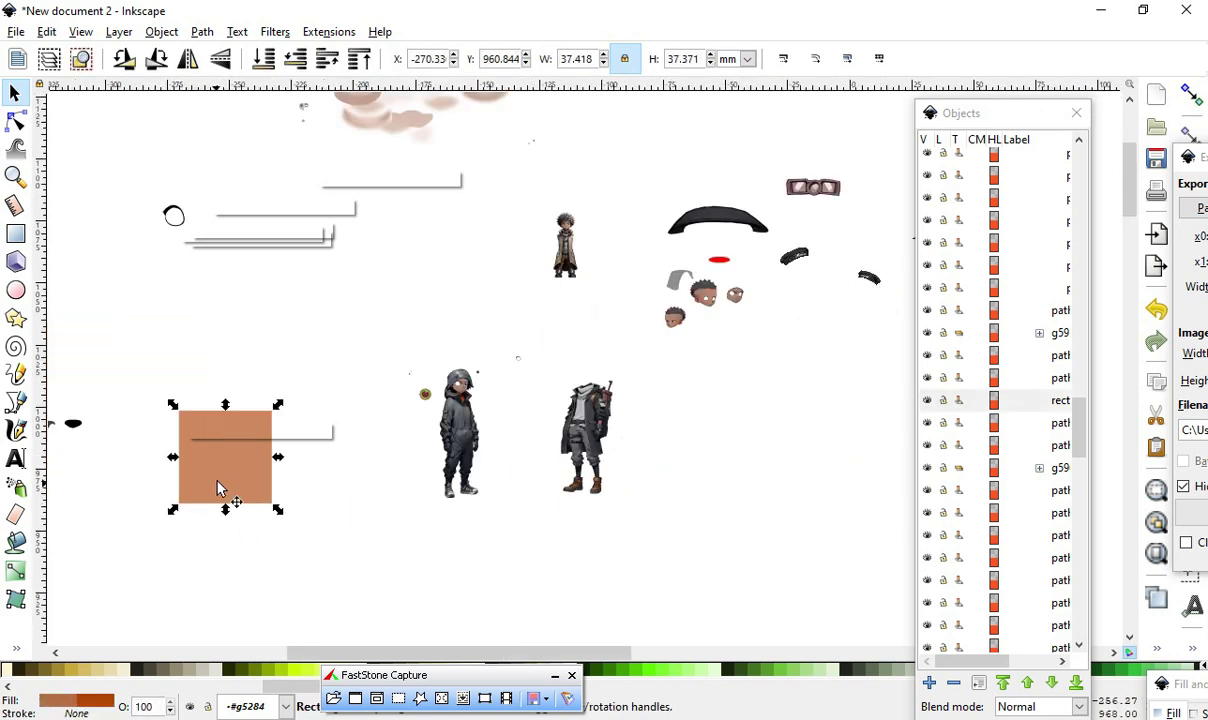
{"action": "scroll", "coordinate": [221, 491], "scroll_direction": "up", "scroll_amount": 1}
{"action": "scroll", "coordinate": [213, 494], "scroll_direction": "up", "scroll_amount": 3}
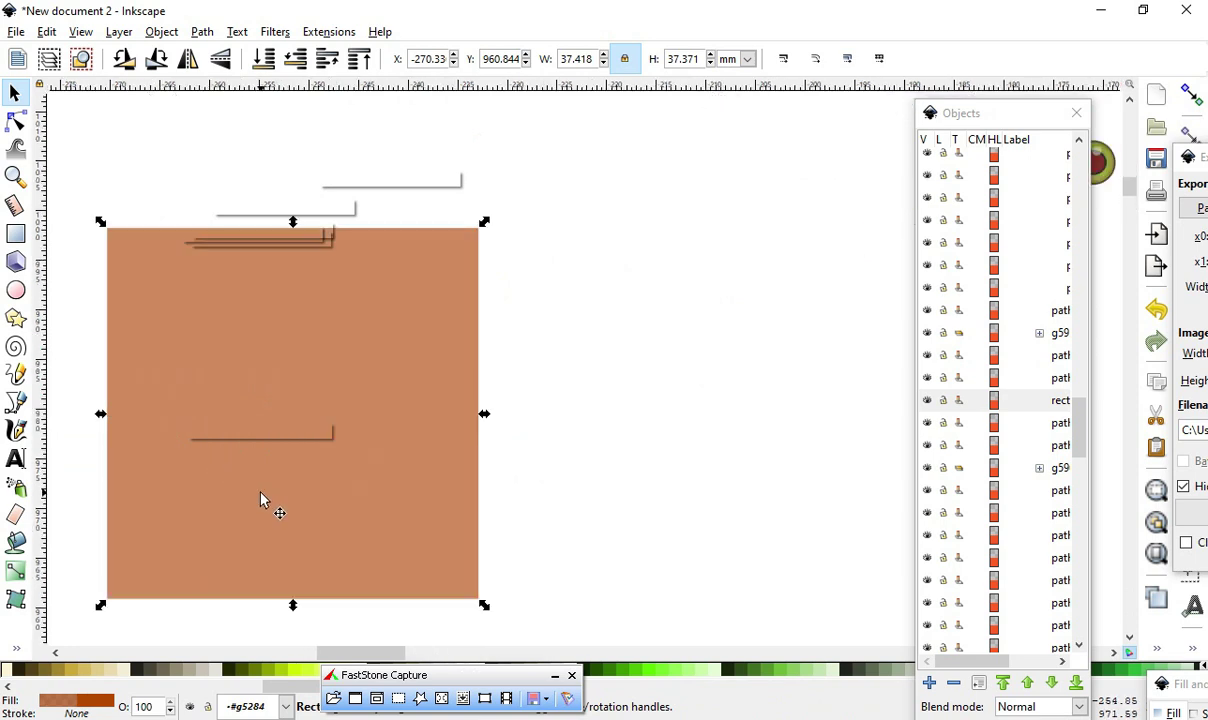
{"action": "scroll", "coordinate": [260, 500], "scroll_direction": "down", "scroll_amount": 4}
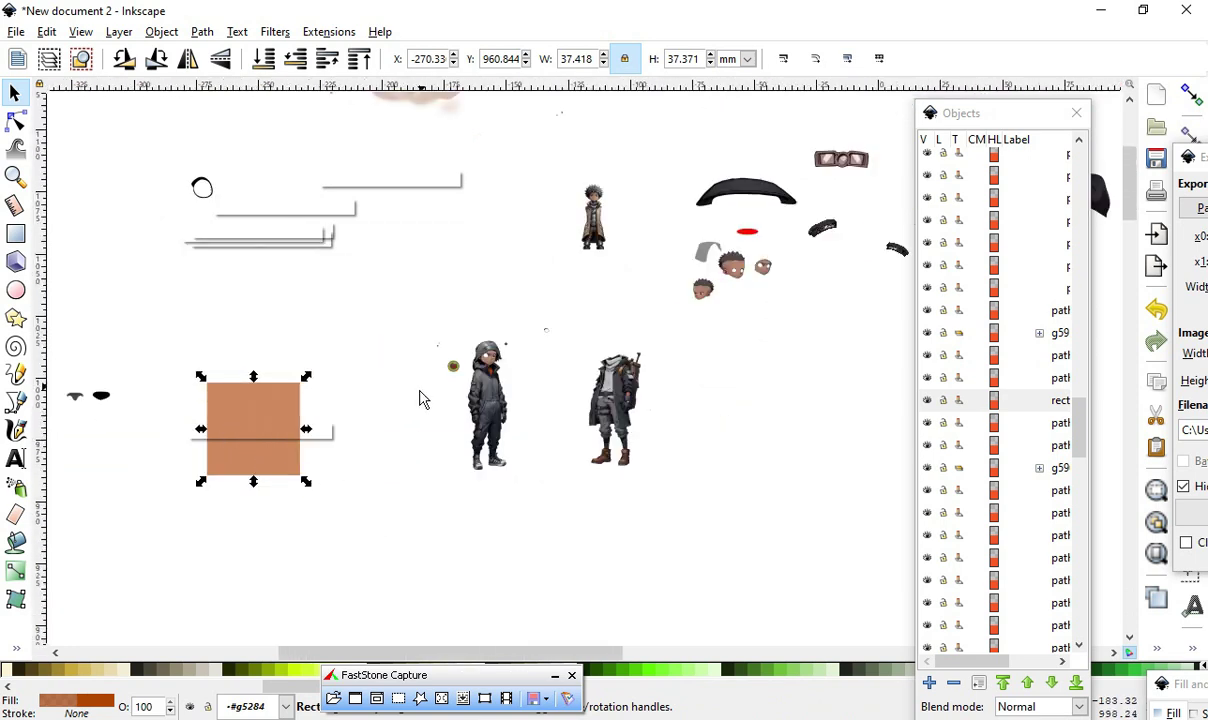
- Nudge the character artwork group slightly upward and select the headless coat-wearing character's image inside it
{"action": "scroll", "coordinate": [580, 355], "scroll_direction": "up", "scroll_amount": 2}
{"action": "left_click_drag", "start_coordinate": [551, 272], "coordinate": [753, 646]}
{"action": "left_click", "coordinate": [464, 493]}
{"action": "scroll", "coordinate": [464, 493], "scroll_direction": "down", "scroll_amount": 1}
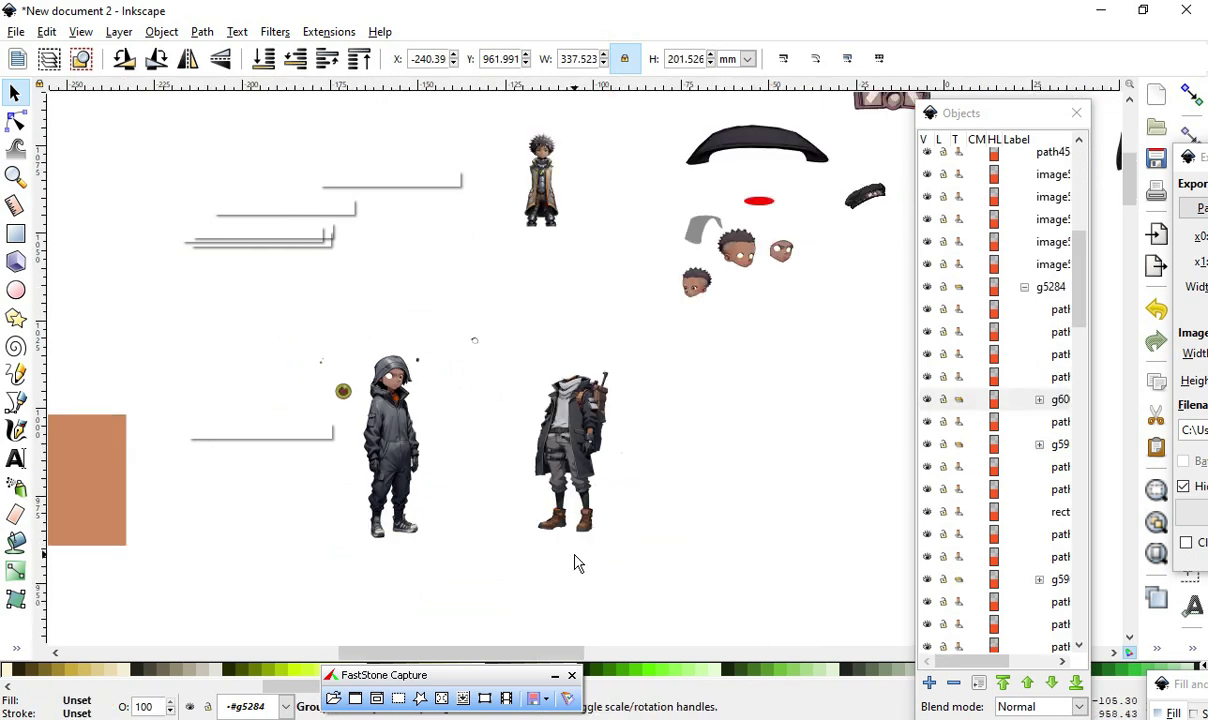
{"action": "left_click", "coordinate": [575, 572]}
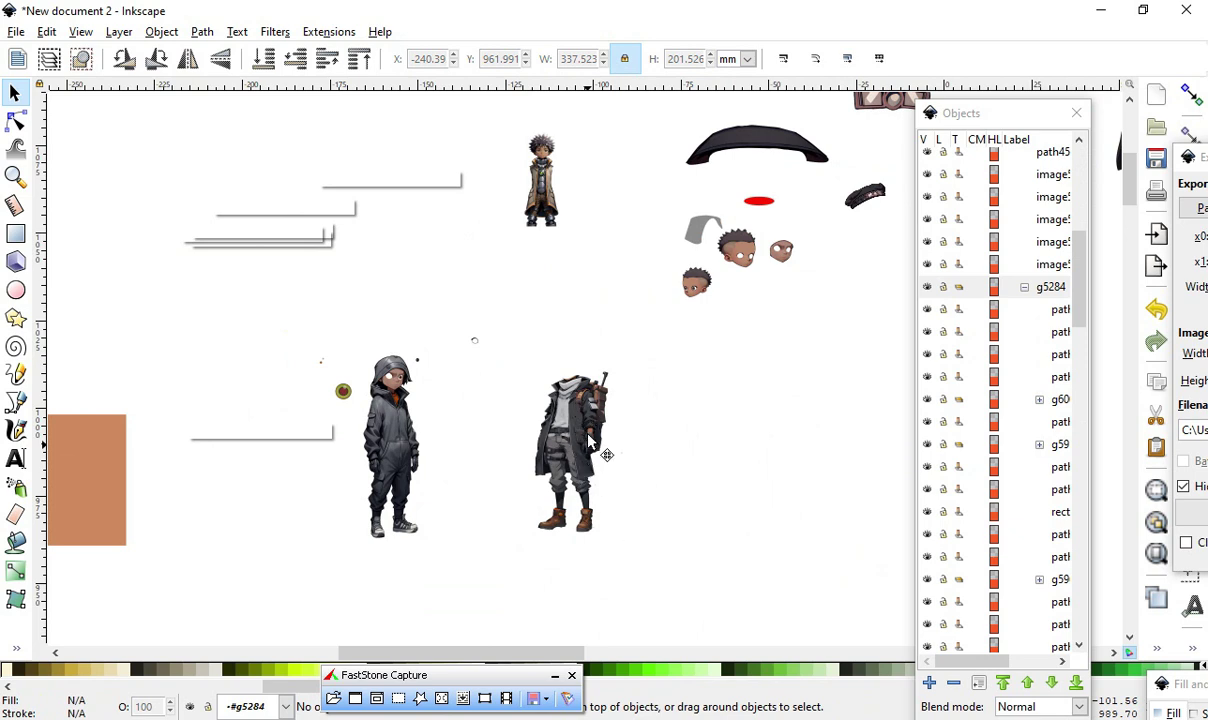
{"action": "left_click", "coordinate": [590, 443]}
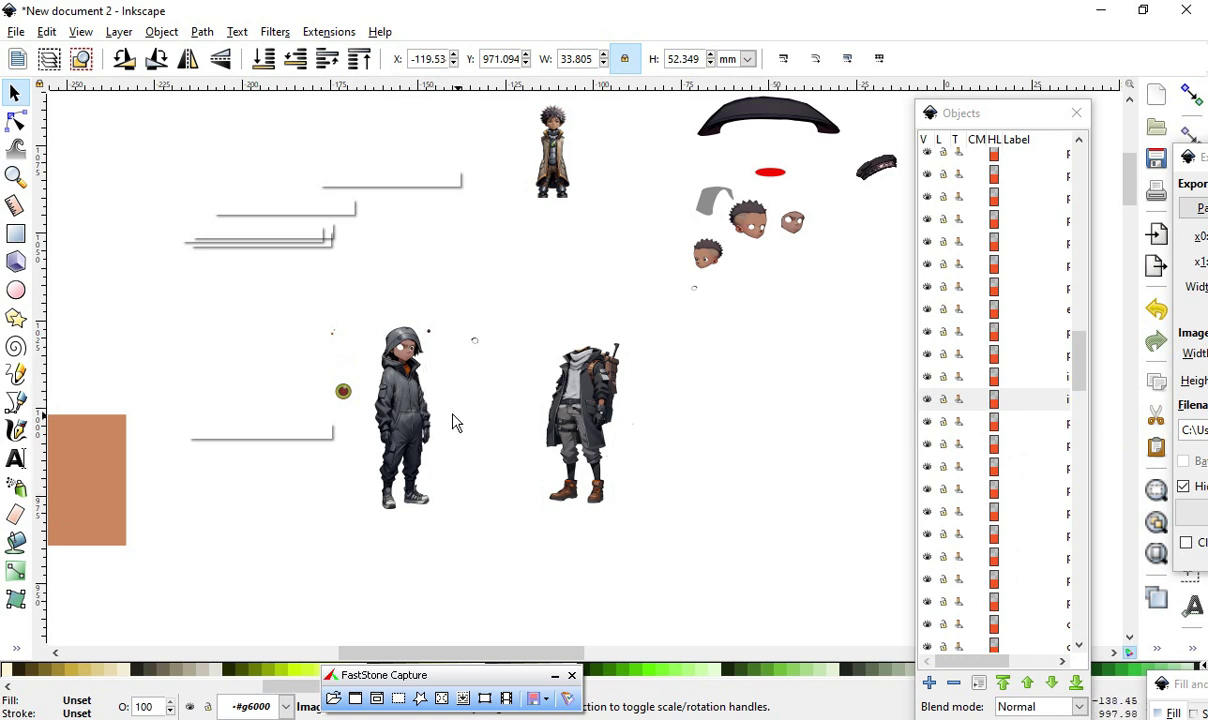
- Examine the hooded and coat-wearing characters up close and together with the brown square, with nothing left selected
{"action": "scroll", "coordinate": [564, 411], "scroll_direction": "up", "scroll_amount": 1}
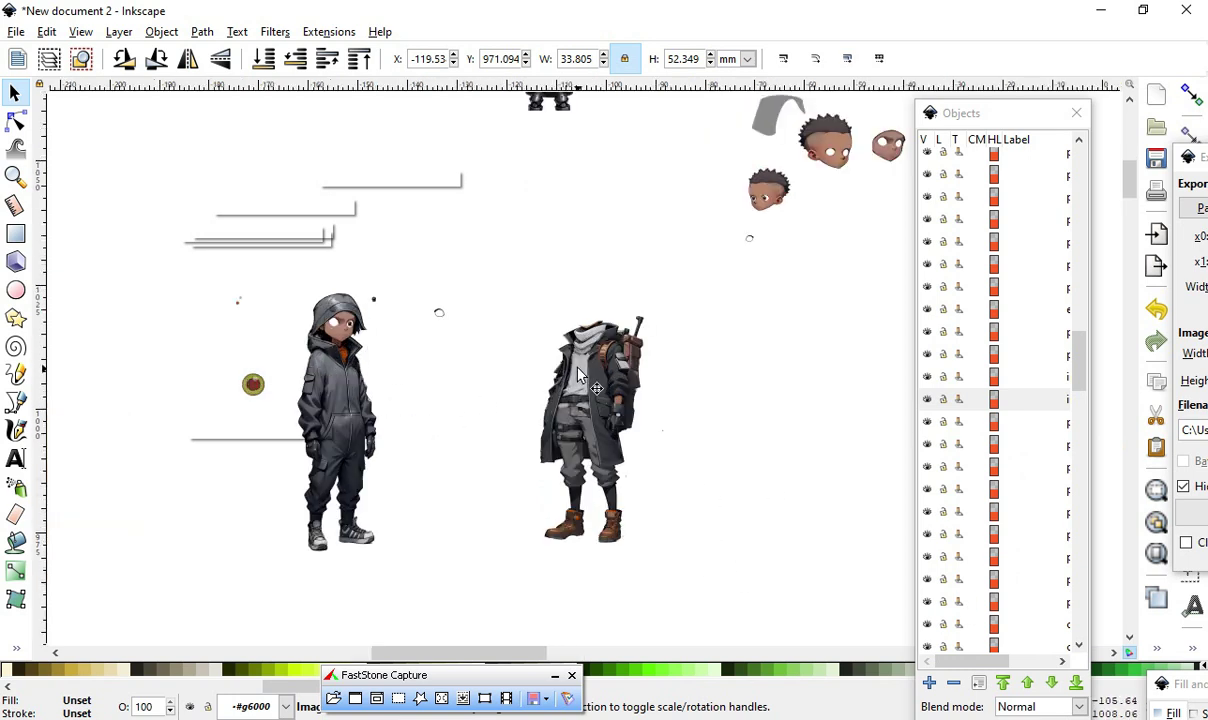
{"action": "scroll", "coordinate": [578, 375], "scroll_direction": "up", "scroll_amount": 2}
{"action": "scroll", "coordinate": [590, 360], "scroll_direction": "down", "scroll_amount": 1}
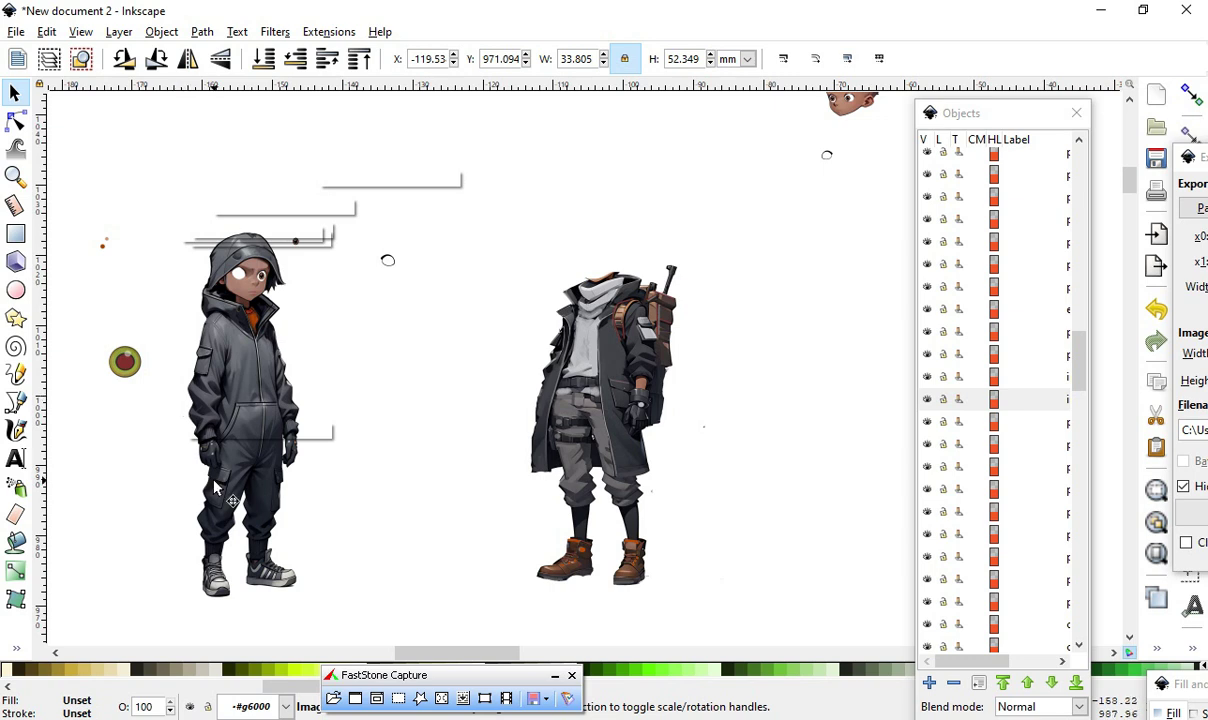
{"action": "scroll", "coordinate": [763, 377], "scroll_direction": "down", "scroll_amount": 2}
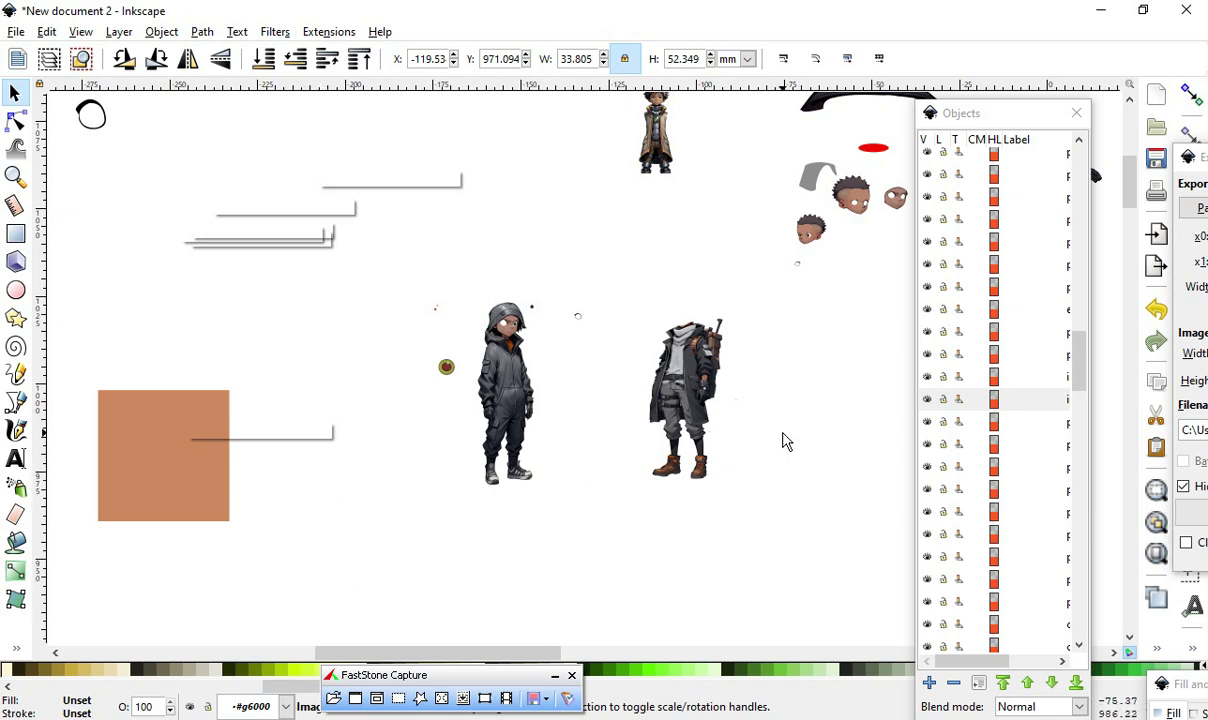
{"action": "scroll", "coordinate": [785, 440], "scroll_direction": "down", "scroll_amount": 2}
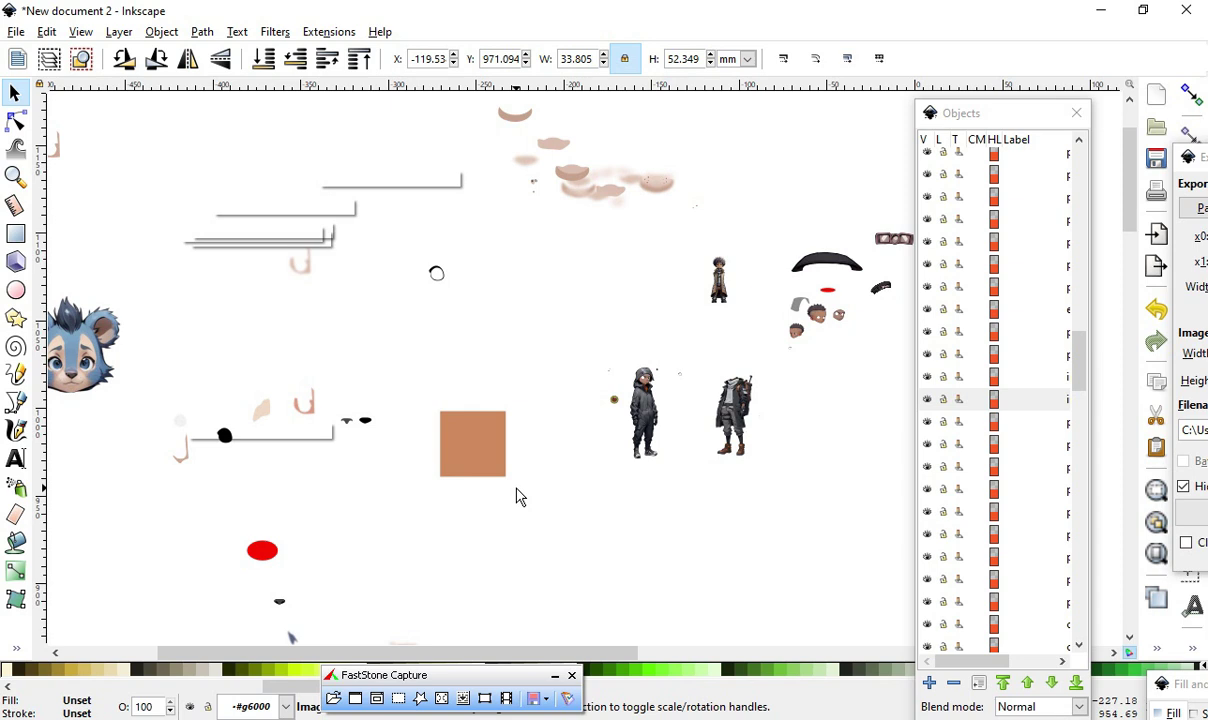
{"action": "scroll", "coordinate": [700, 428], "scroll_direction": "up", "scroll_amount": 1, "text": "ctrl"}
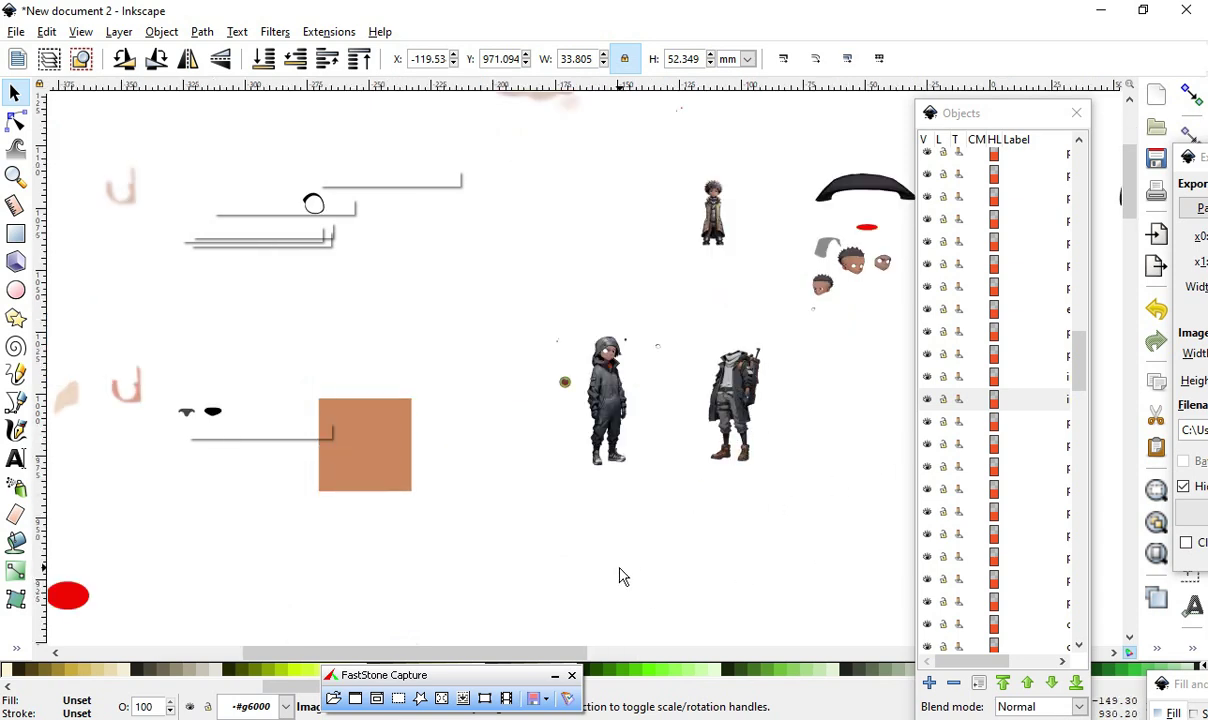
{"action": "scroll", "coordinate": [650, 418], "scroll_direction": "up", "scroll_amount": 2, "text": "ctrl"}
{"action": "left_click", "coordinate": [617, 625]}
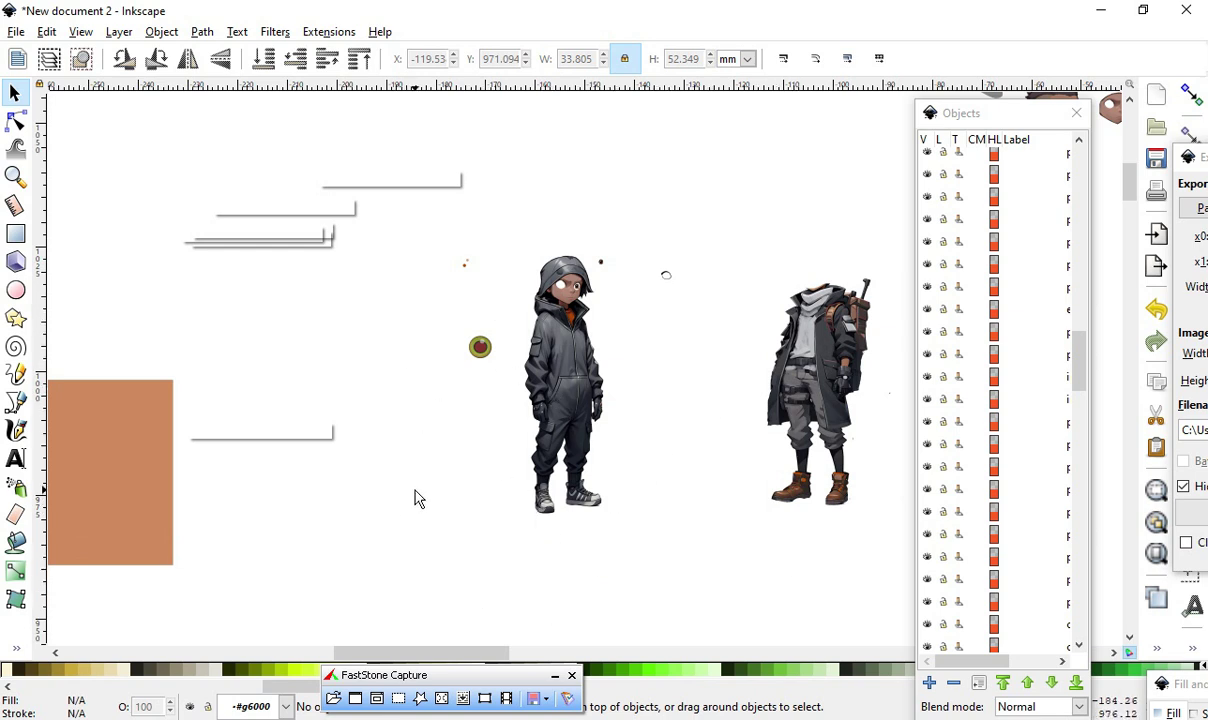
{"action": "scroll", "coordinate": [296, 410], "scroll_direction": "up", "scroll_amount": 1}
{"action": "scroll", "coordinate": [563, 430], "scroll_direction": "down", "scroll_amount": 2}
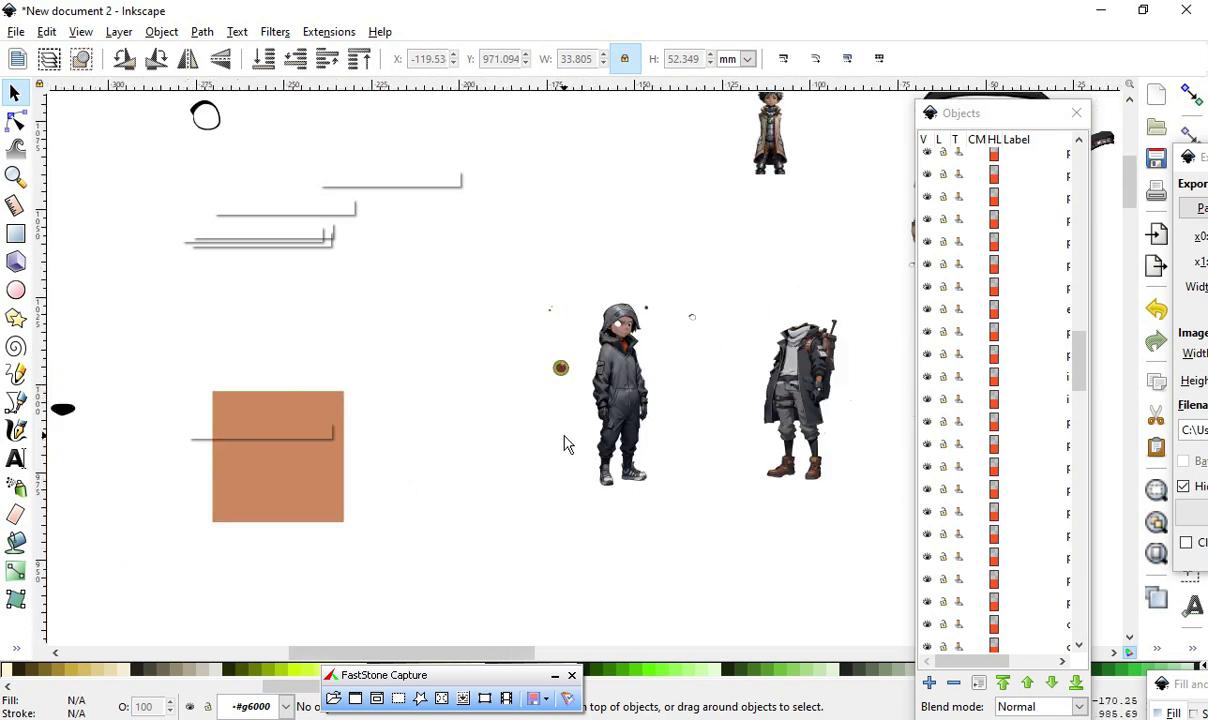
{"action": "scroll", "coordinate": [256, 468], "scroll_direction": "up", "scroll_amount": 1}
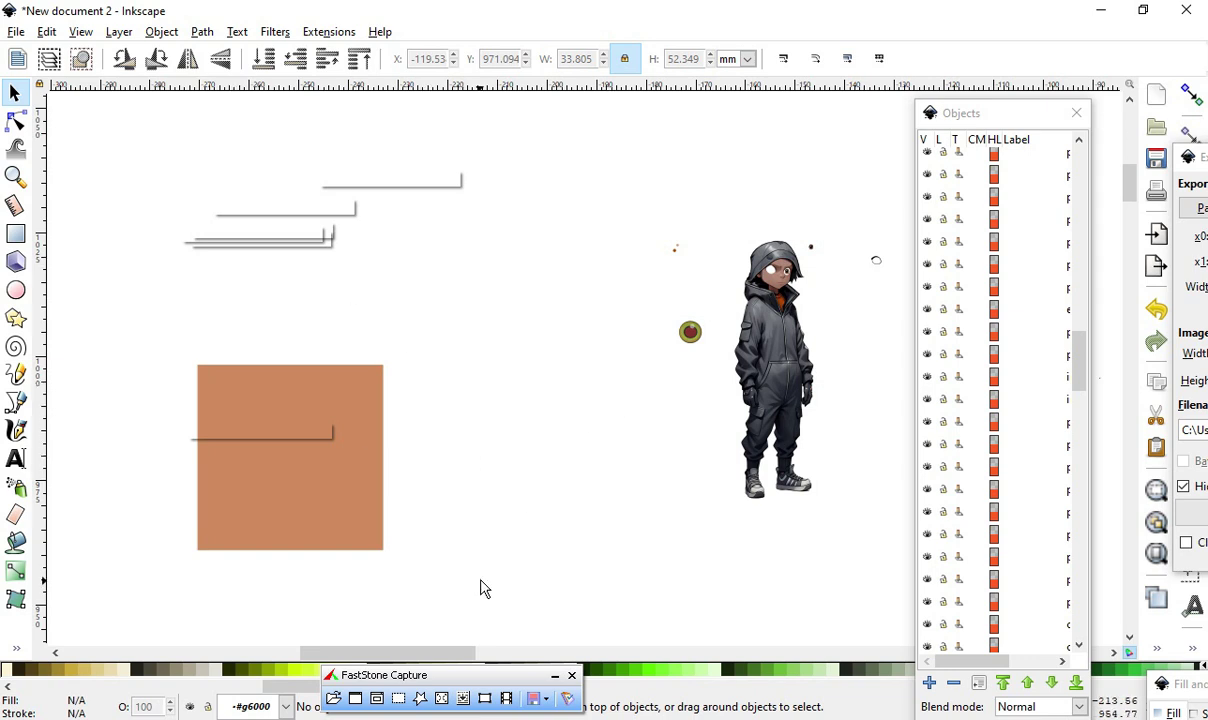
{"action": "scroll", "coordinate": [296, 494], "scroll_direction": "up", "scroll_amount": 1}
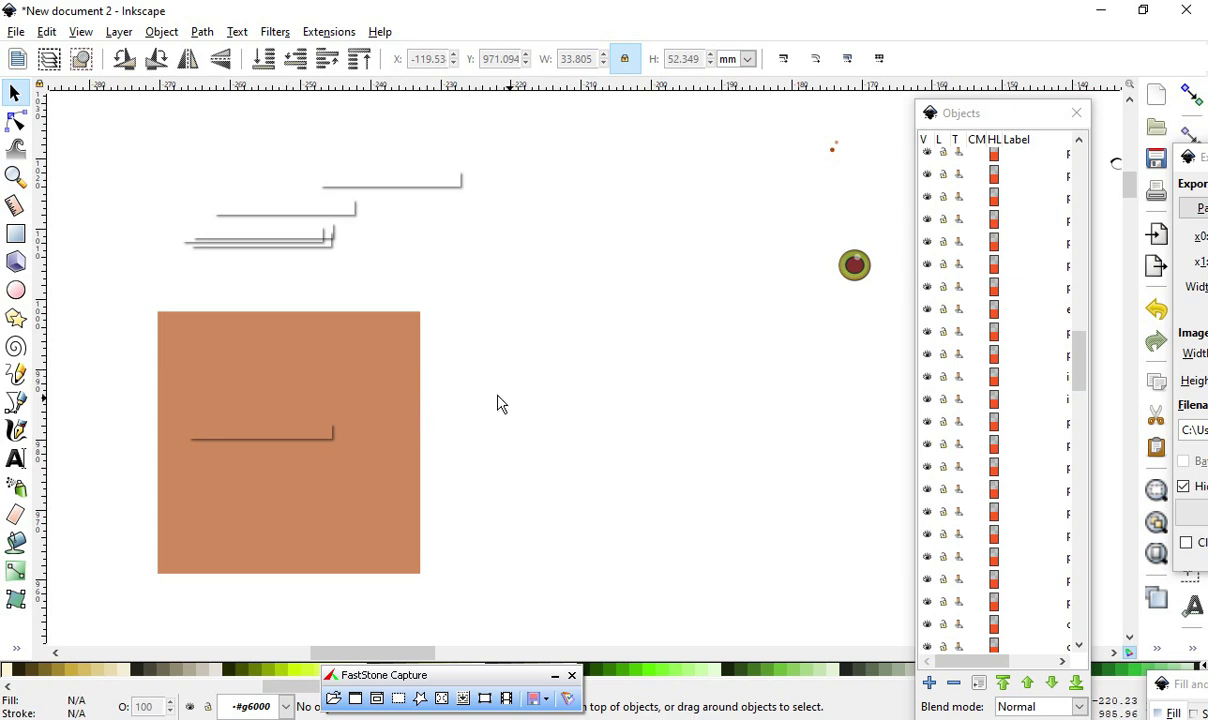
{"action": "scroll", "coordinate": [505, 410], "scroll_direction": "down", "scroll_amount": 2}
{"action": "scroll", "coordinate": [426, 488], "scroll_direction": "down", "scroll_amount": 1}
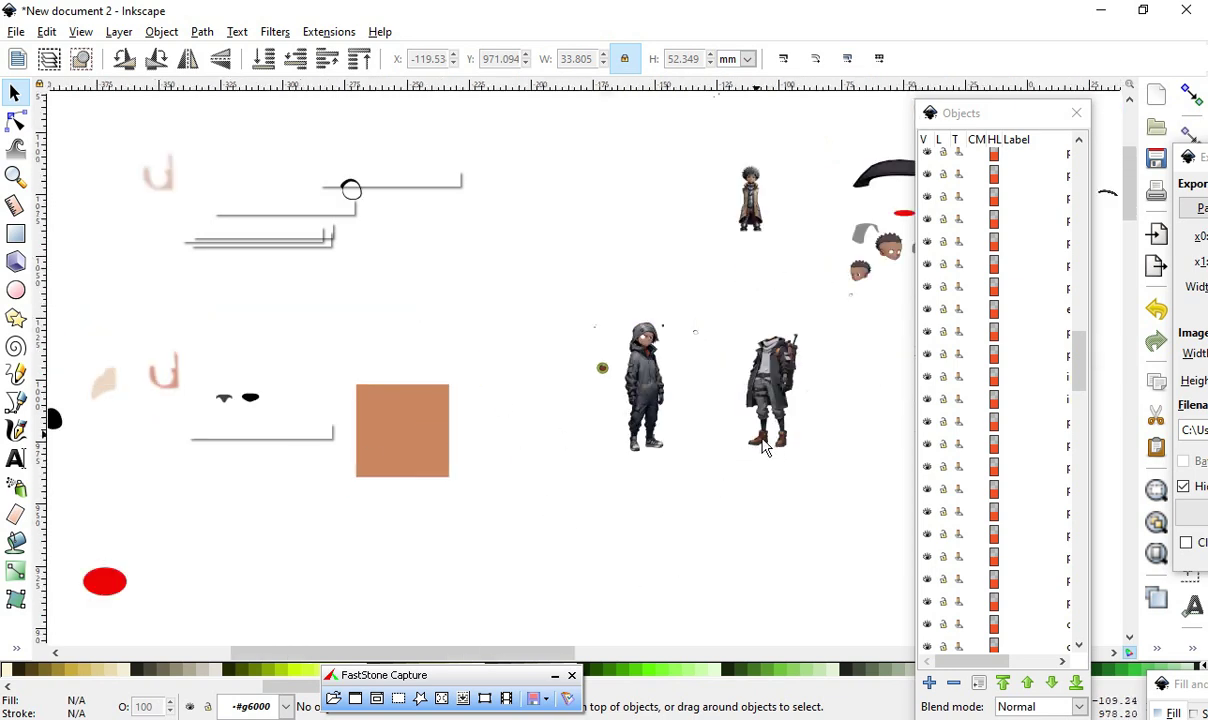
{"action": "scroll", "coordinate": [706, 445], "scroll_direction": "up", "scroll_amount": 1}
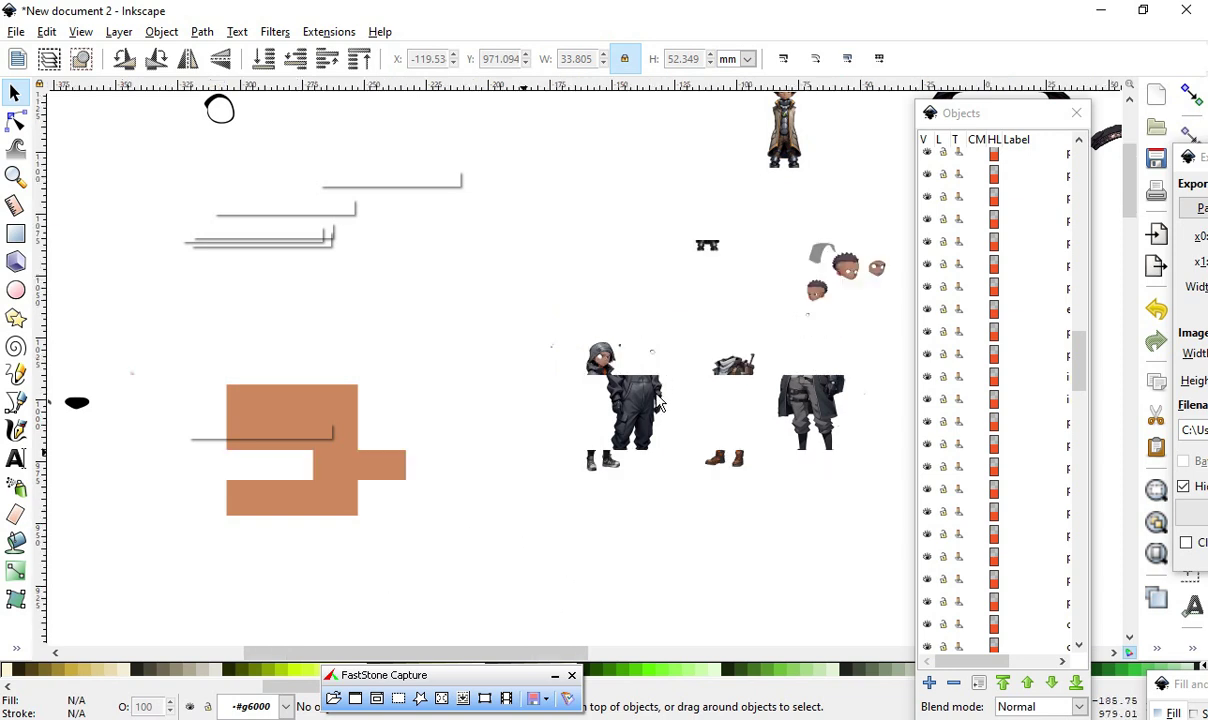
{"action": "scroll", "coordinate": [445, 494], "scroll_direction": "down", "scroll_amount": 1}
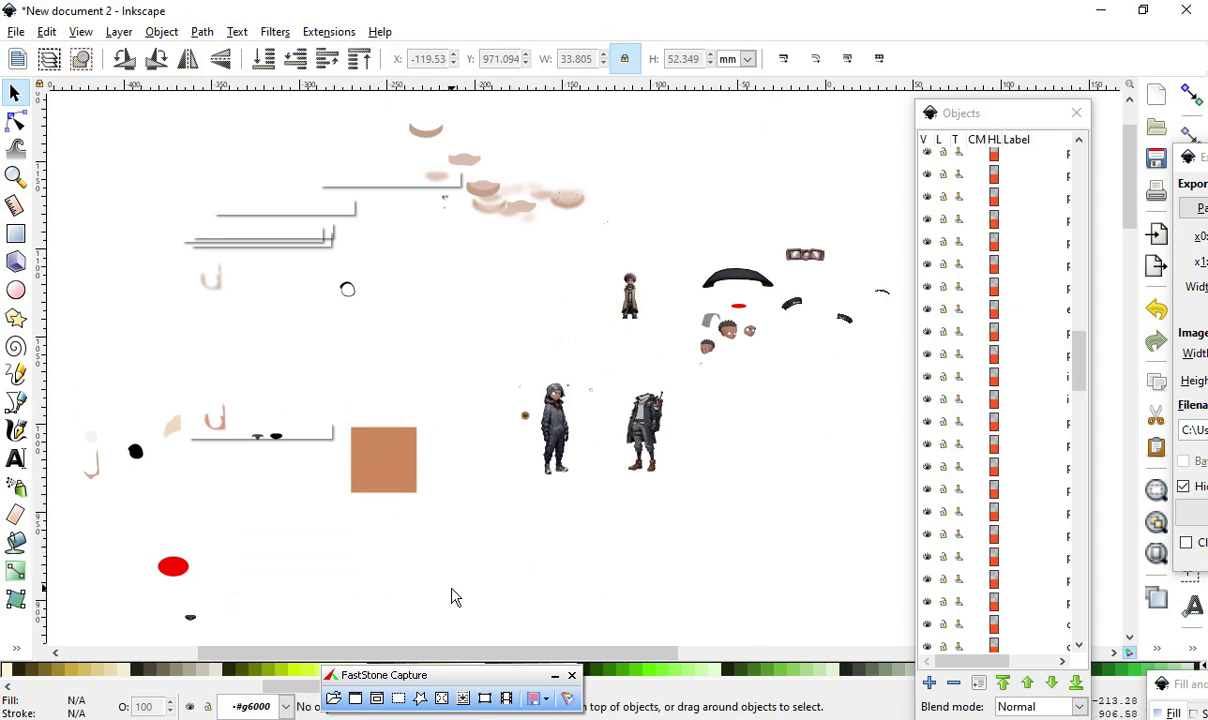
- Select the green-and-red eye group beside the hooded character
{"action": "scroll", "coordinate": [202, 512], "scroll_direction": "up", "scroll_amount": 1}
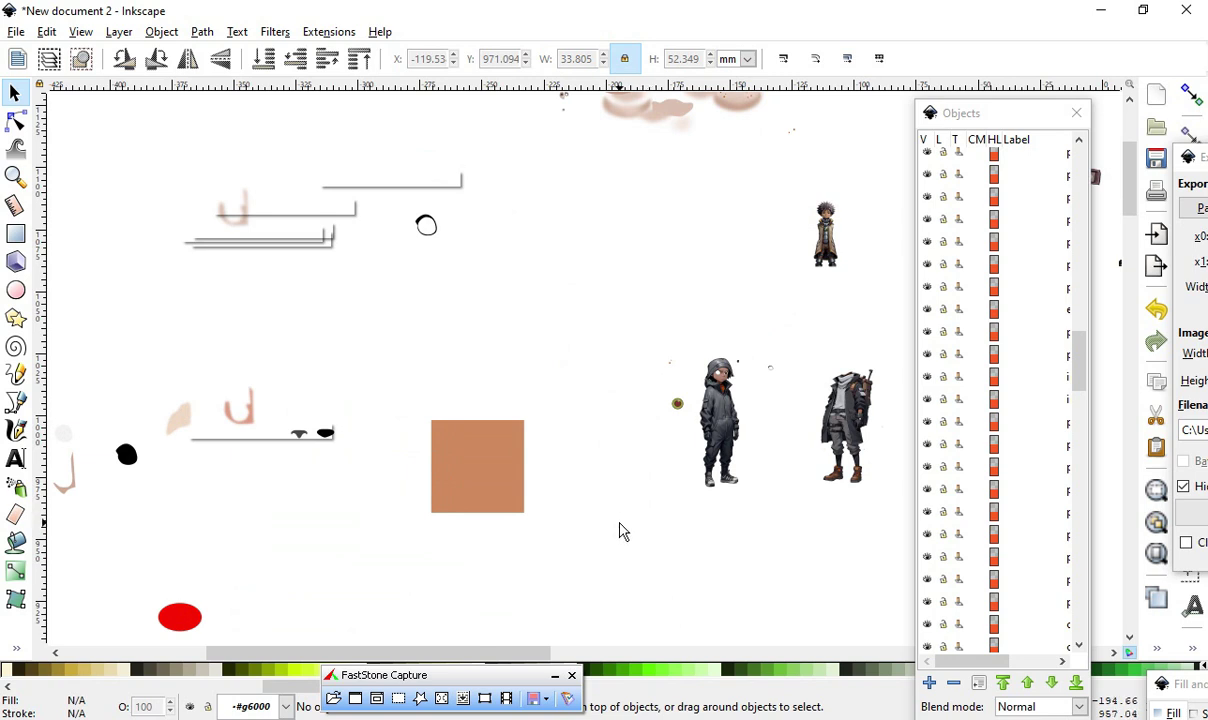
{"action": "scroll", "coordinate": [670, 400], "scroll_direction": "up", "scroll_amount": 2}
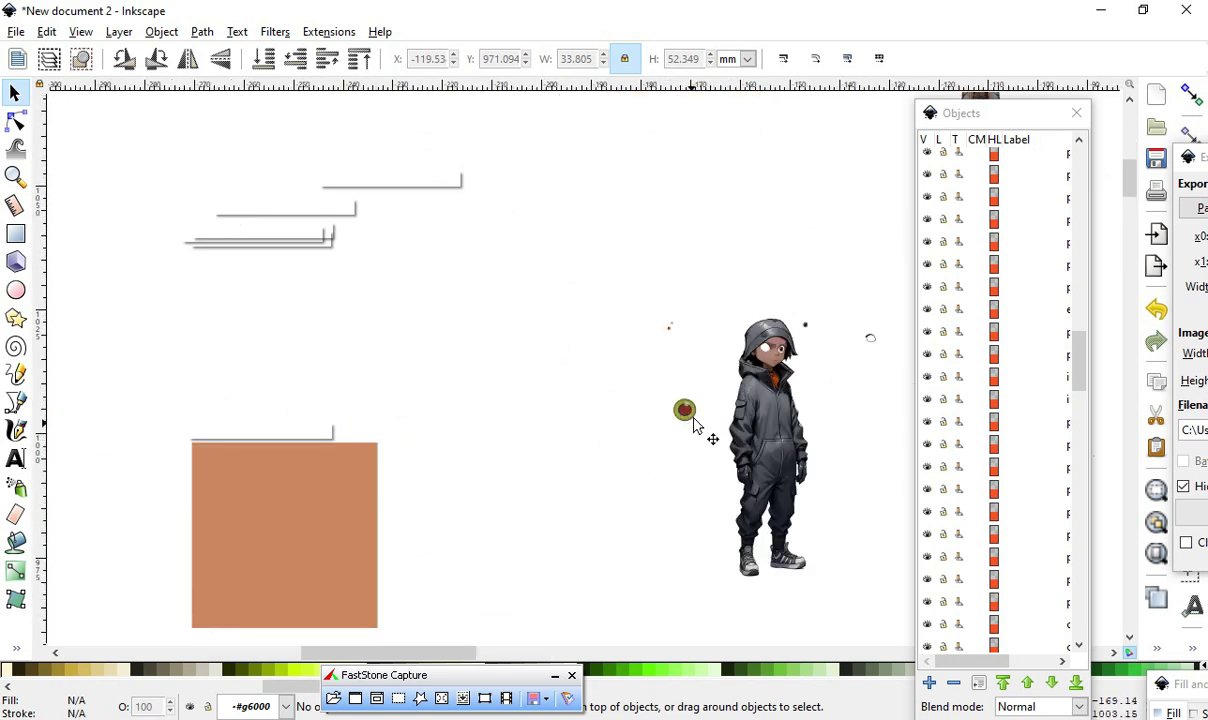
{"action": "scroll", "coordinate": [705, 428], "scroll_direction": "up", "scroll_amount": 3}
{"action": "scroll", "coordinate": [500, 392], "scroll_direction": "down", "scroll_amount": 1}
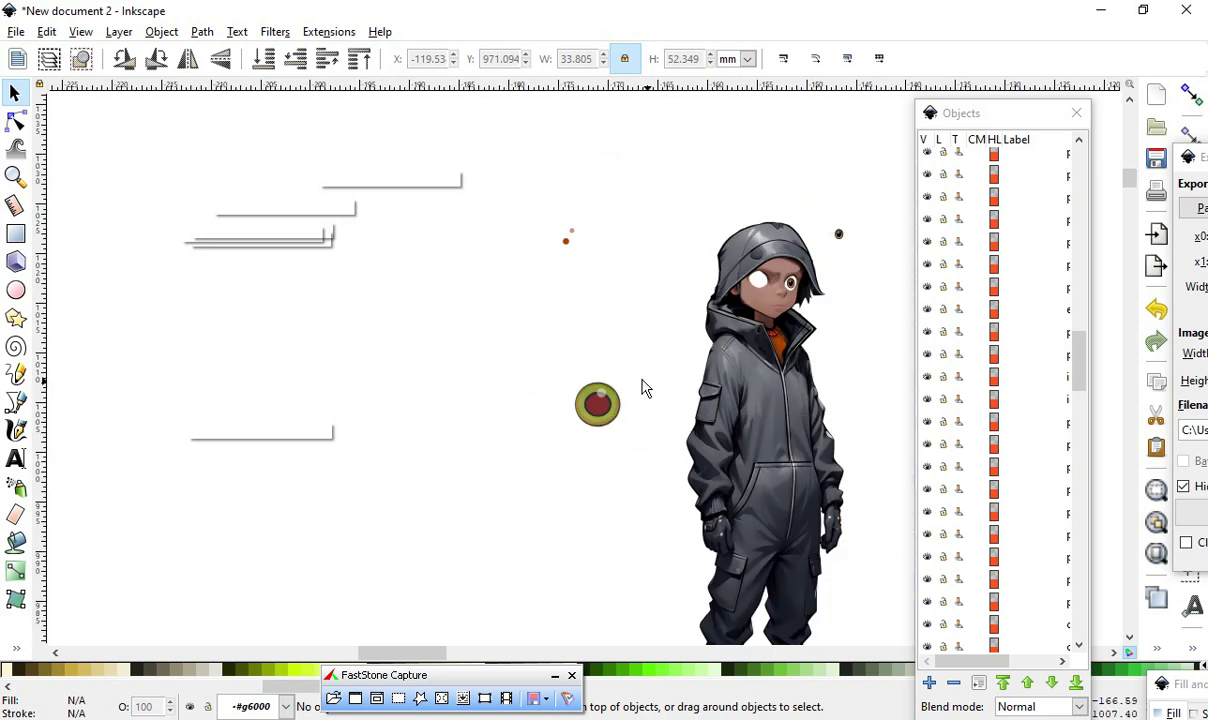
{"action": "scroll", "coordinate": [631, 400], "scroll_direction": "up", "scroll_amount": 2}
{"action": "scroll", "coordinate": [410, 495], "scroll_direction": "down", "scroll_amount": 2}
{"action": "scroll", "coordinate": [458, 395], "scroll_direction": "up", "scroll_amount": 2}
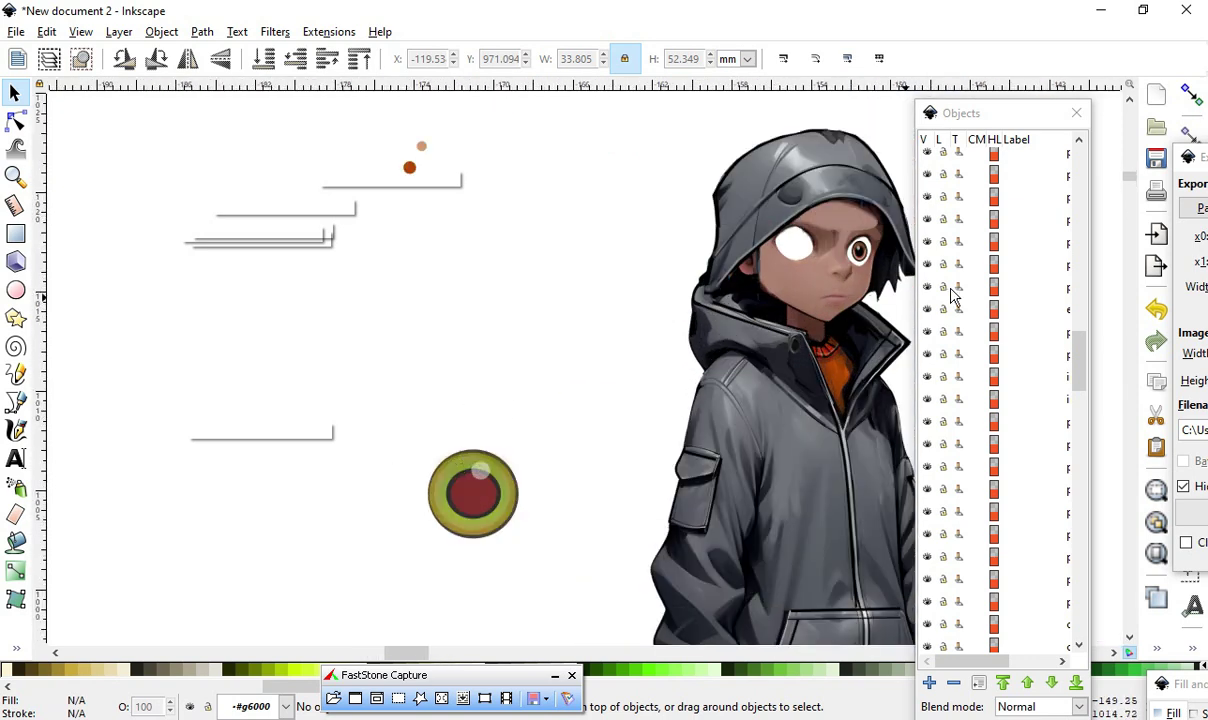
{"action": "left_click_drag", "start_coordinate": [379, 373], "coordinate": [448, 484]}
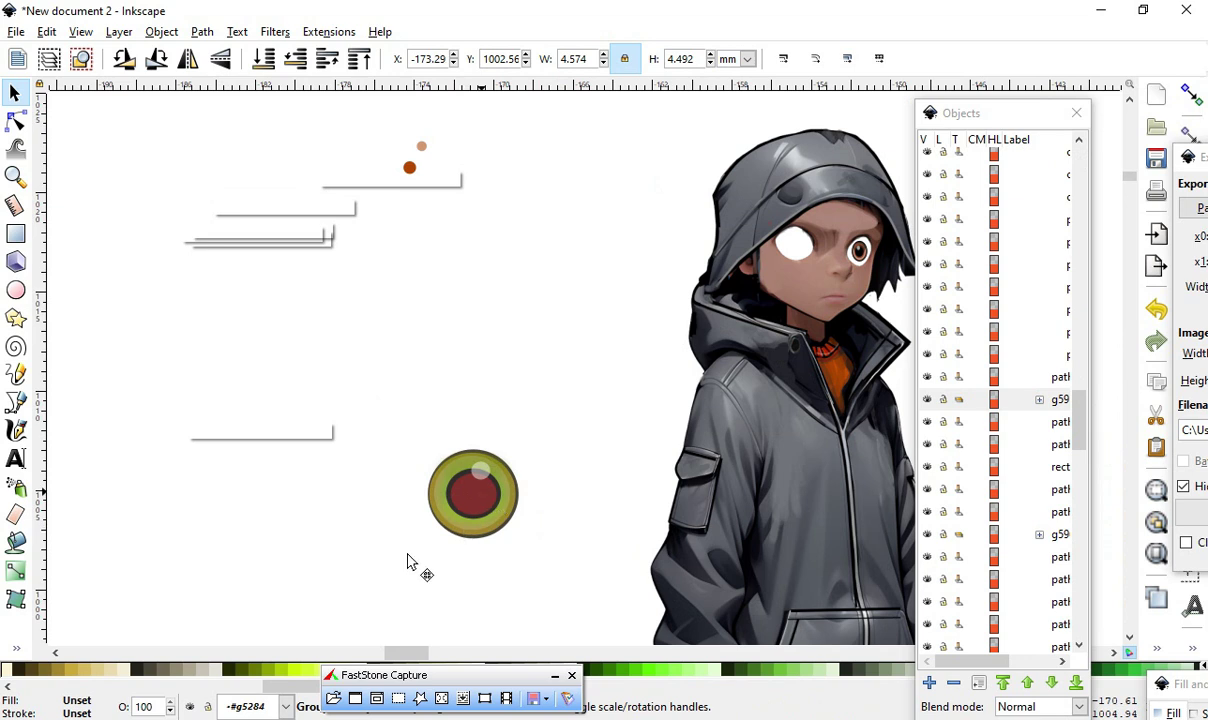
- Select all the parts inside the green-and-red eye group, move them together slightly up and left, and duplicate them
{"action": "double_click", "coordinate": [484, 499]}
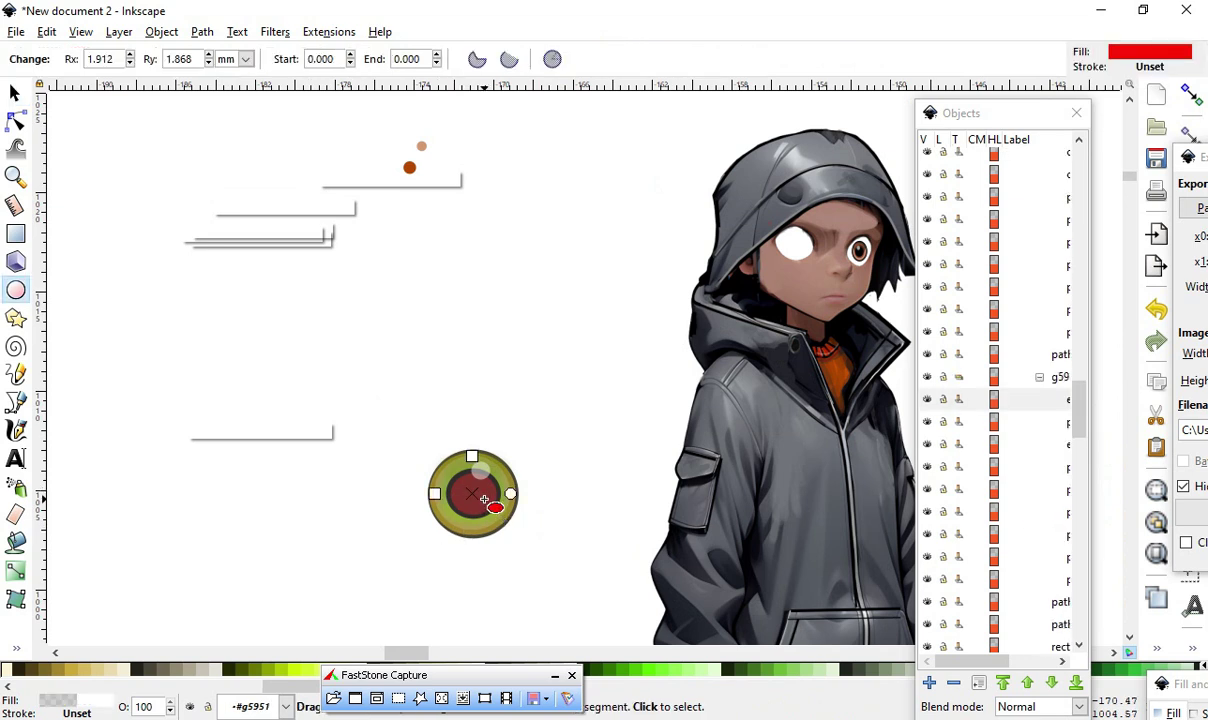
{"action": "left_click", "coordinate": [15, 93]}
{"action": "left_click", "coordinate": [497, 540]}
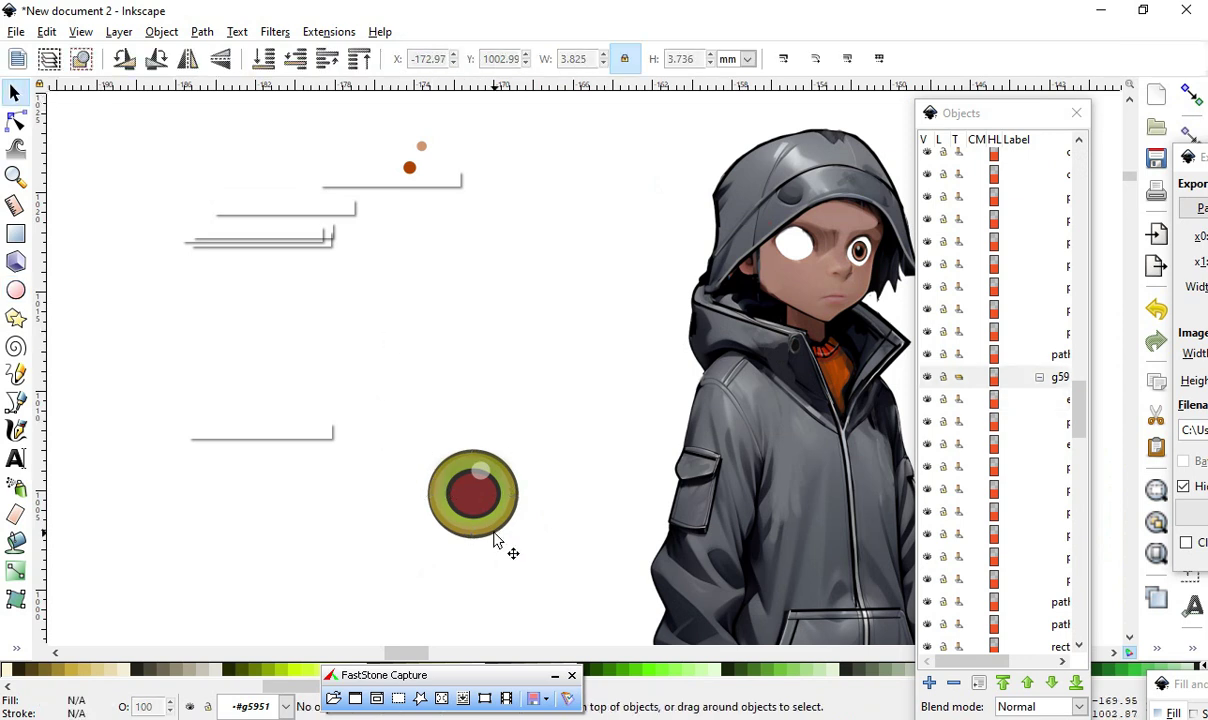
{"action": "left_click_drag", "start_coordinate": [353, 351], "coordinate": [576, 600]}
{"action": "scroll", "coordinate": [575, 640], "scroll_direction": "up", "scroll_amount": 1}
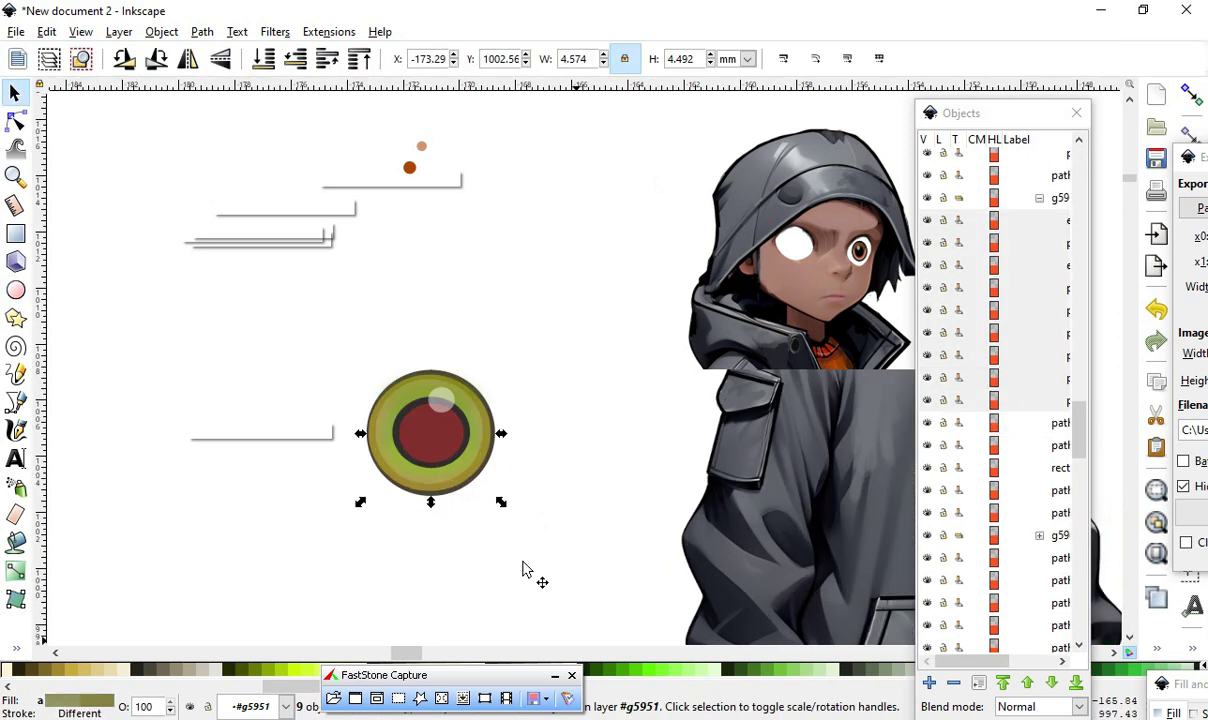
{"action": "scroll", "coordinate": [527, 570], "scroll_direction": "up", "scroll_amount": 1}
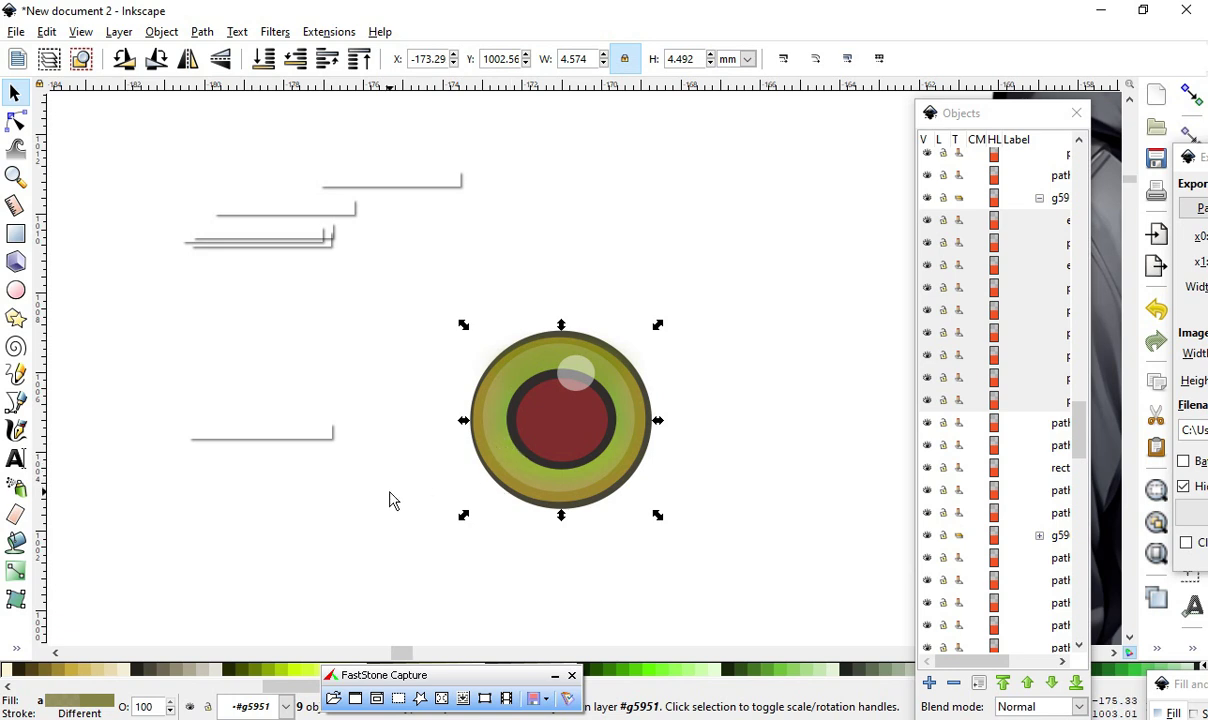
{"action": "left_click_drag", "start_coordinate": [578, 432], "coordinate": [468, 364]}
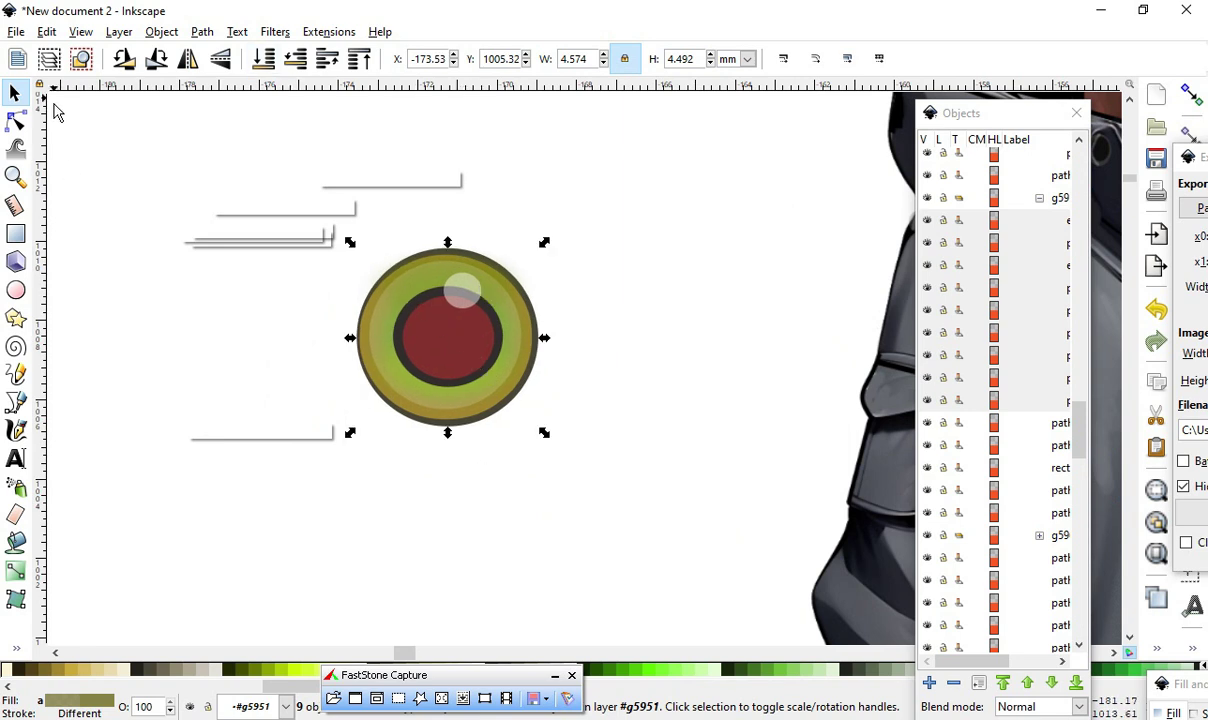
{"action": "left_click", "coordinate": [47, 33]}
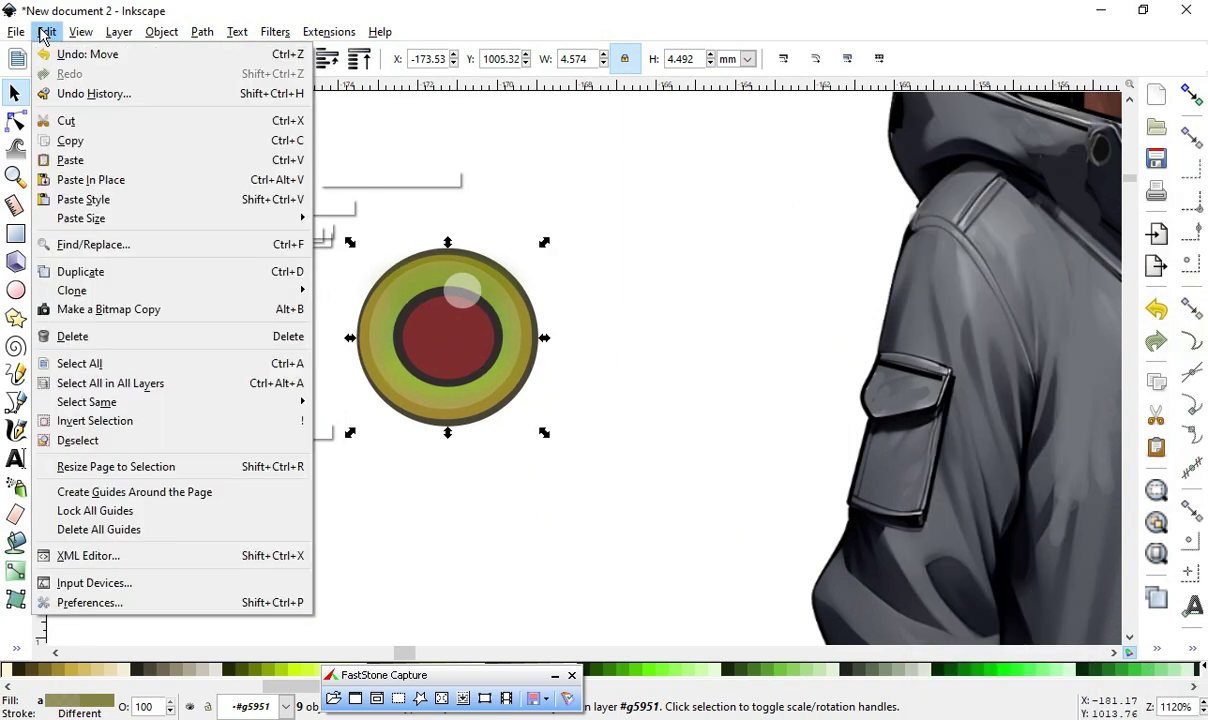
{"action": "left_click", "coordinate": [86, 271]}
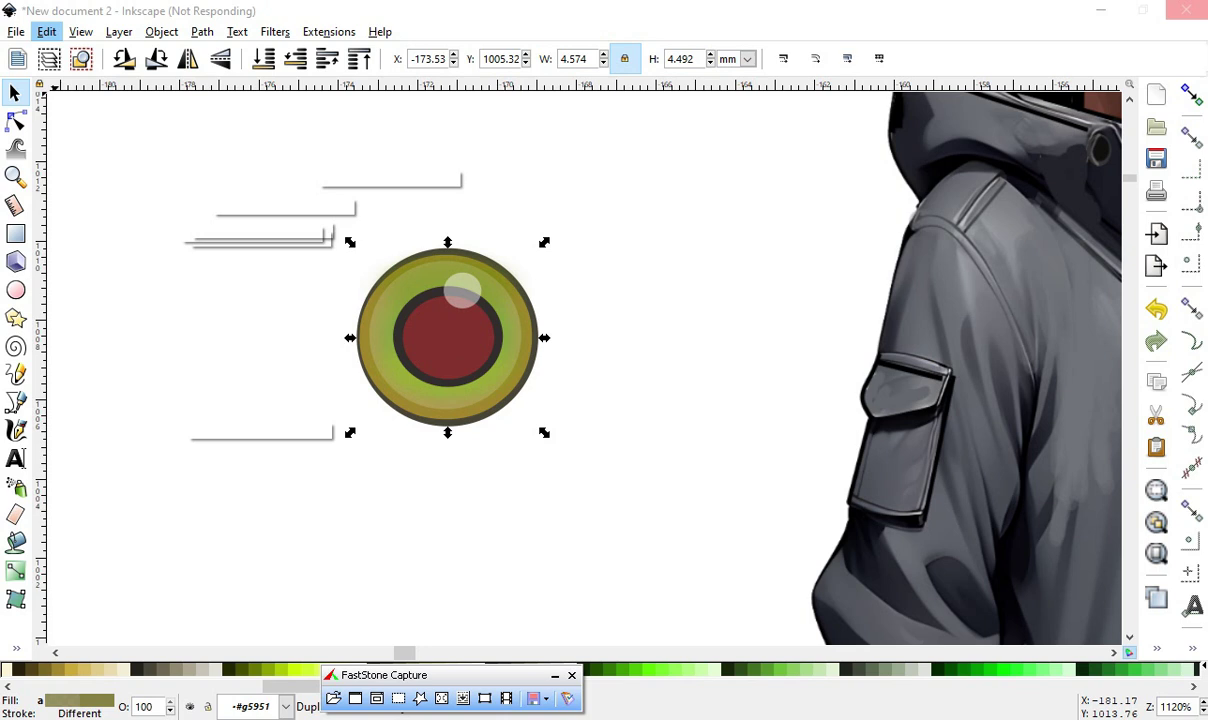
- Switch to Process Hacker, examine the running processes sorted by private bytes, and return to the drawing
{"action": "key", "text": "ctrl+shift+Escape"}
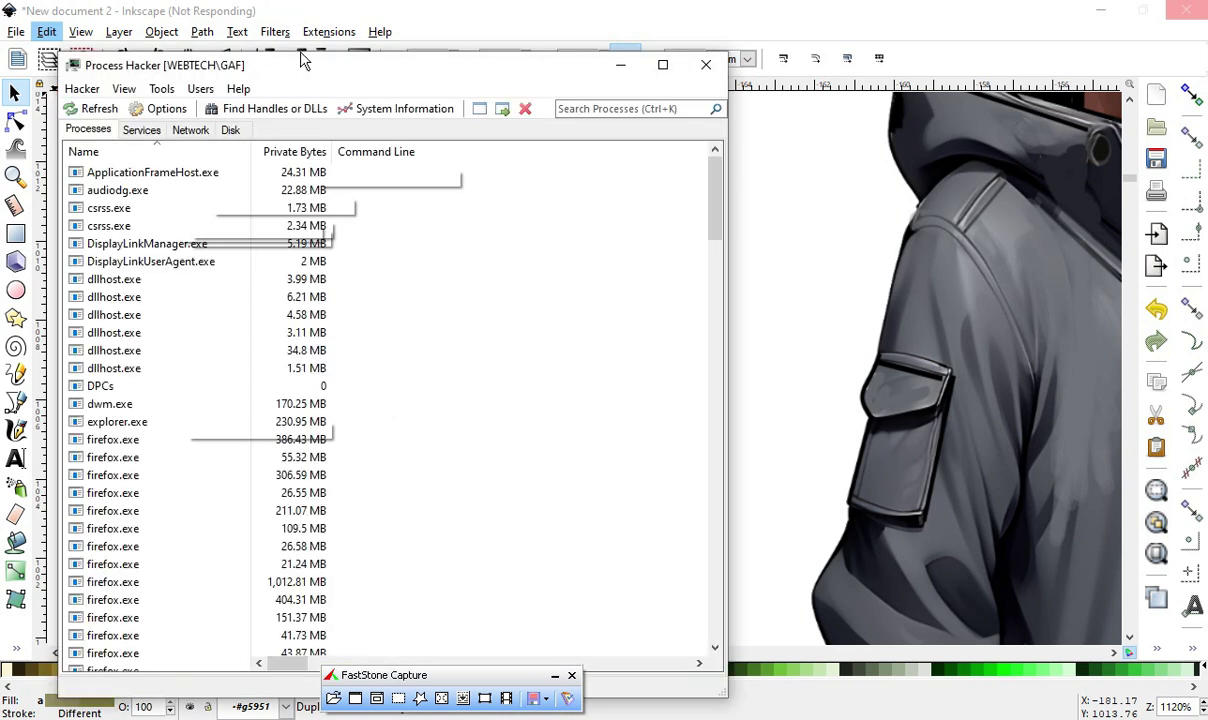
{"action": "left_click_drag", "start_coordinate": [296, 80], "coordinate": [337, 71]}
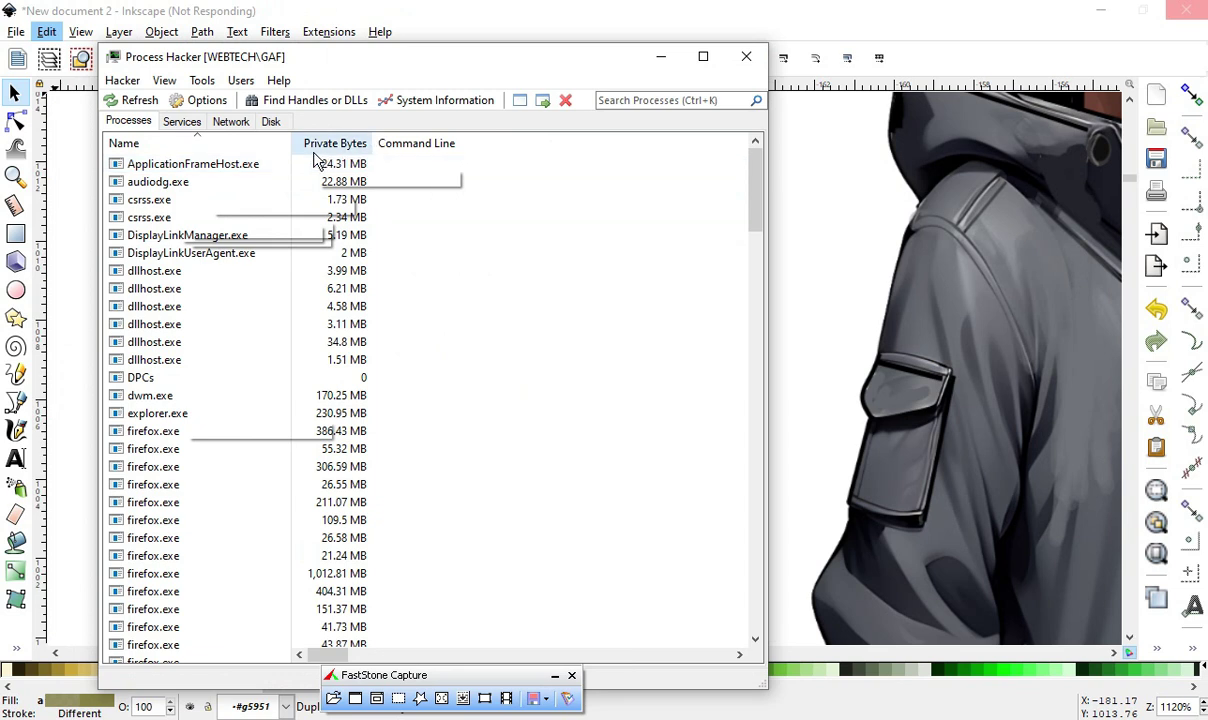
{"action": "left_click", "coordinate": [335, 143]}
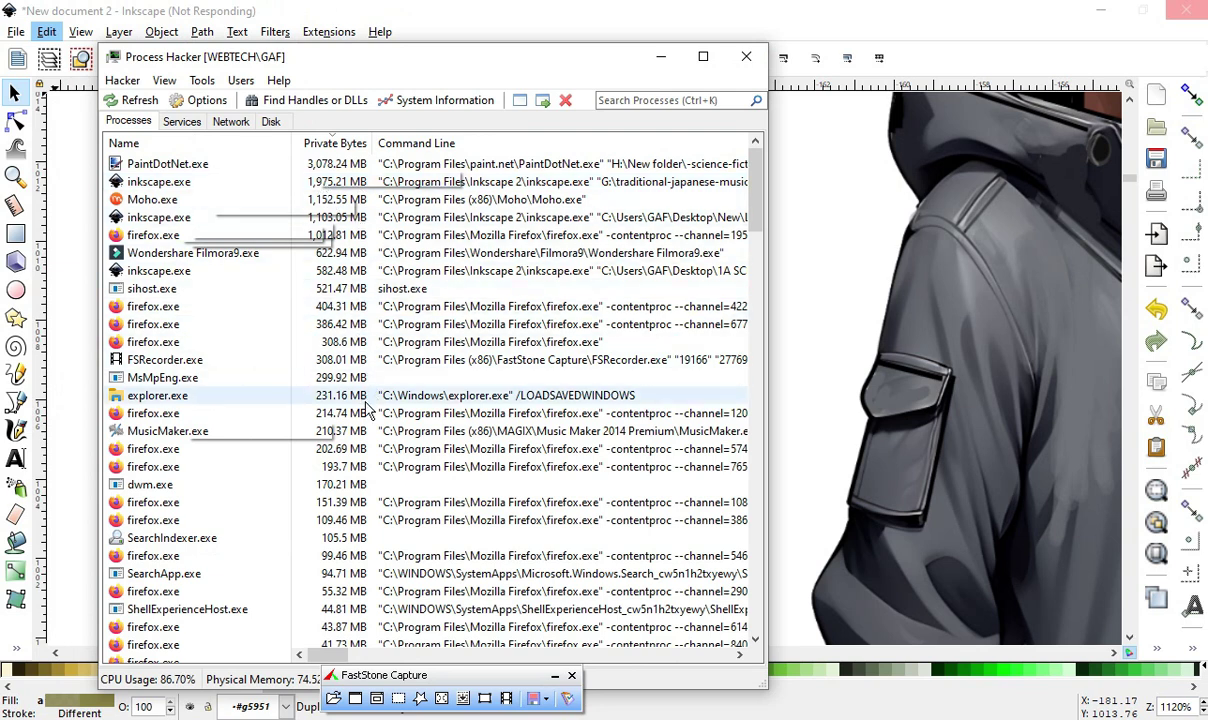
{"action": "scroll", "coordinate": [378, 580], "scroll_direction": "down", "scroll_amount": 2}
{"action": "scroll", "coordinate": [380, 420], "scroll_direction": "up", "scroll_amount": 2}
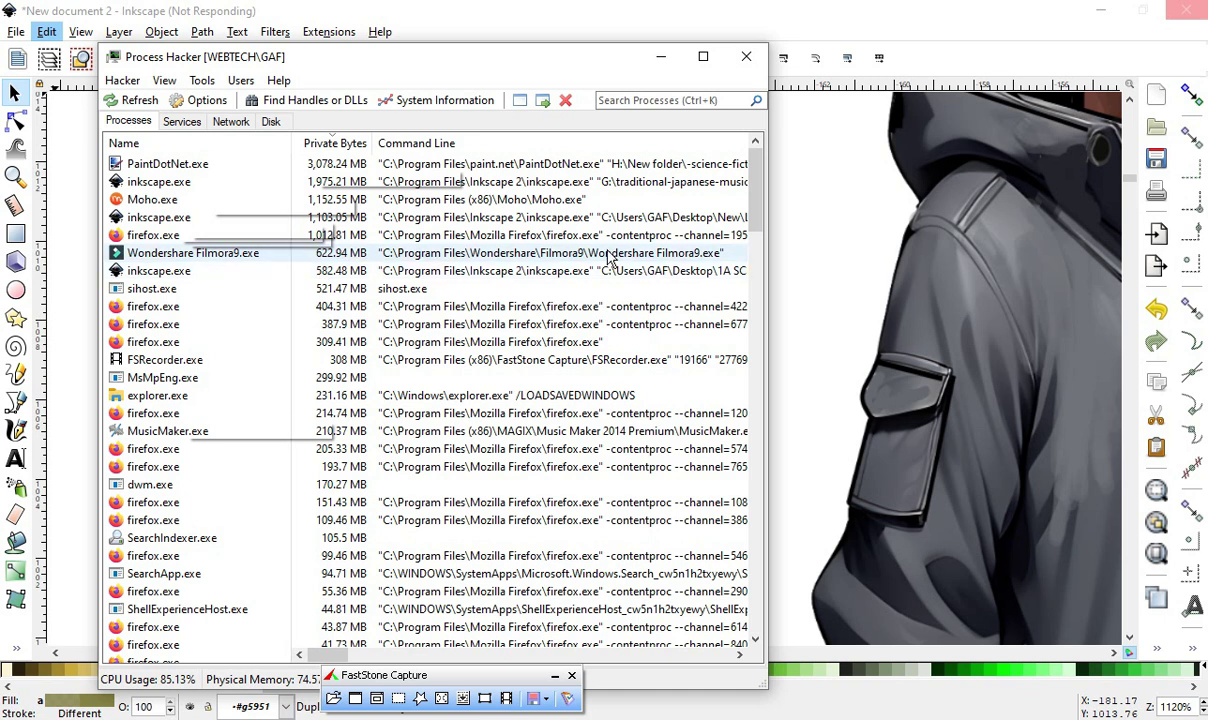
{"action": "left_click", "coordinate": [660, 57]}
- Place the duplicated eye directly below the original round eye
{"action": "scroll", "coordinate": [430, 255], "scroll_direction": "down", "scroll_amount": 1}
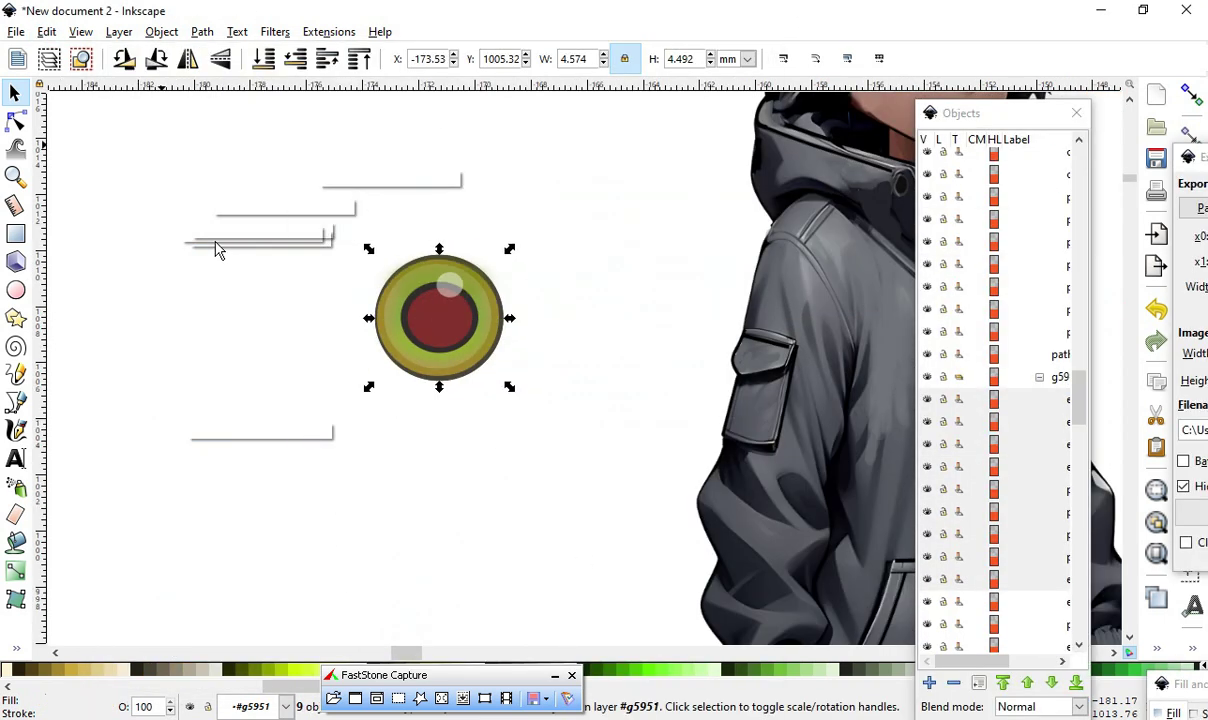
{"action": "scroll", "coordinate": [439, 314], "scroll_direction": "down", "scroll_amount": 1}
{"action": "scroll", "coordinate": [409, 318], "scroll_direction": "up", "scroll_amount": 2}
{"action": "left_click_drag", "start_coordinate": [499, 301], "coordinate": [550, 520]}
{"action": "scroll", "coordinate": [378, 277], "scroll_direction": "down", "scroll_amount": 1}
{"action": "scroll", "coordinate": [334, 325], "scroll_direction": "up", "scroll_amount": 1}
{"action": "scroll", "coordinate": [360, 380], "scroll_direction": "down", "scroll_amount": 1}
{"action": "scroll", "coordinate": [404, 477], "scroll_direction": "up", "scroll_amount": 2}
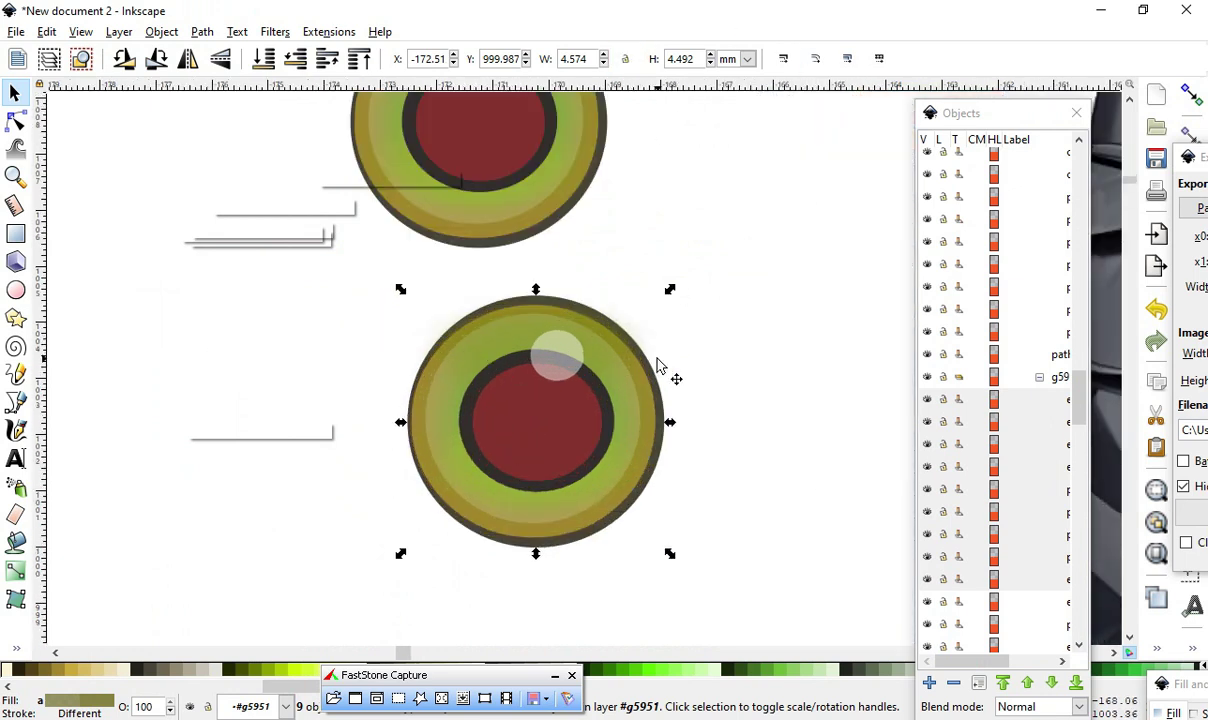
- Narrow the duplicated eye to an upright oval about 2.92 mm wide without scaling its height
{"action": "mouse_move", "coordinate": [562, 437]}
{"action": "left_mouse_down"}
{"action": "mouse_move", "coordinate": [547, 464]}
{"action": "mouse_move", "coordinate": [526, 437]}
{"action": "mouse_move", "coordinate": [531, 412]}
{"action": "mouse_move", "coordinate": [553, 437]}
{"action": "left_mouse_up"}
{"action": "left_click_drag", "start_coordinate": [391, 423], "coordinate": [483, 444]}
{"action": "scroll", "coordinate": [288, 553], "scroll_direction": "down", "scroll_amount": 4, "text": "ctrl"}
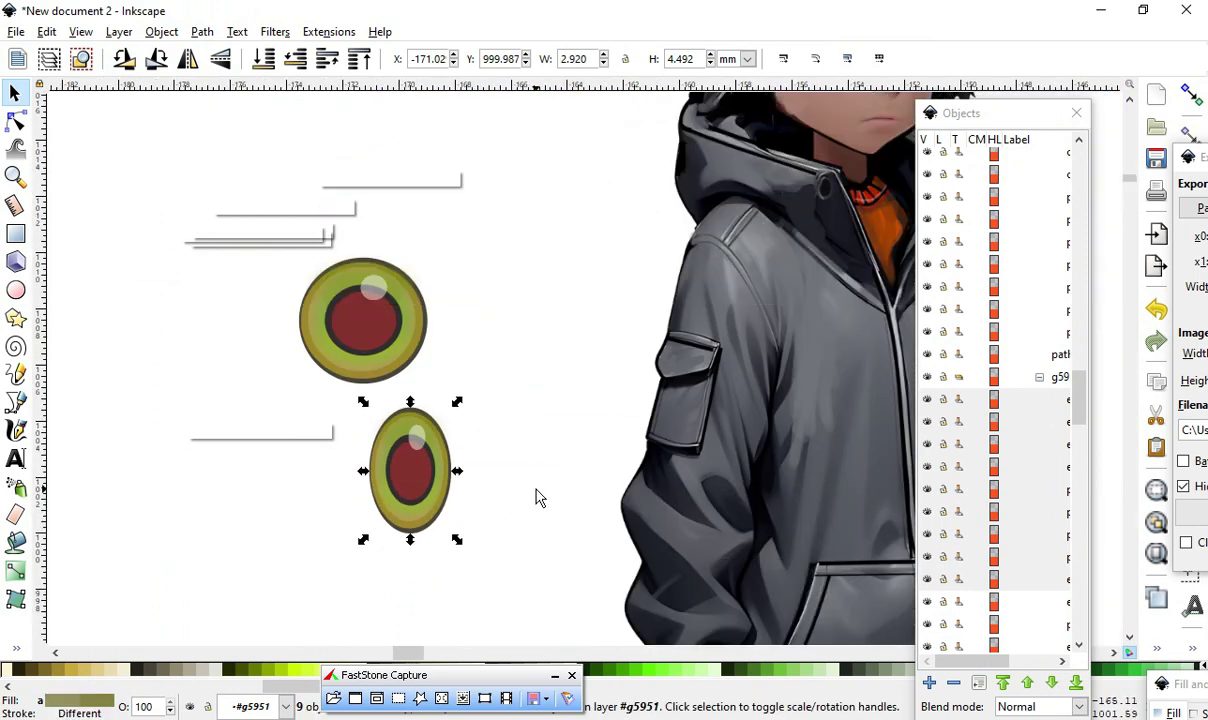
- Position the narrowed eye to the right of the round eye, level with it
{"action": "scroll", "coordinate": [537, 507], "scroll_direction": "up", "scroll_amount": 2, "text": "ctrl"}
{"action": "left_click_drag", "start_coordinate": [317, 577], "coordinate": [442, 358]}
{"action": "scroll", "coordinate": [395, 368], "scroll_direction": "up", "scroll_amount": 2, "text": "ctrl"}
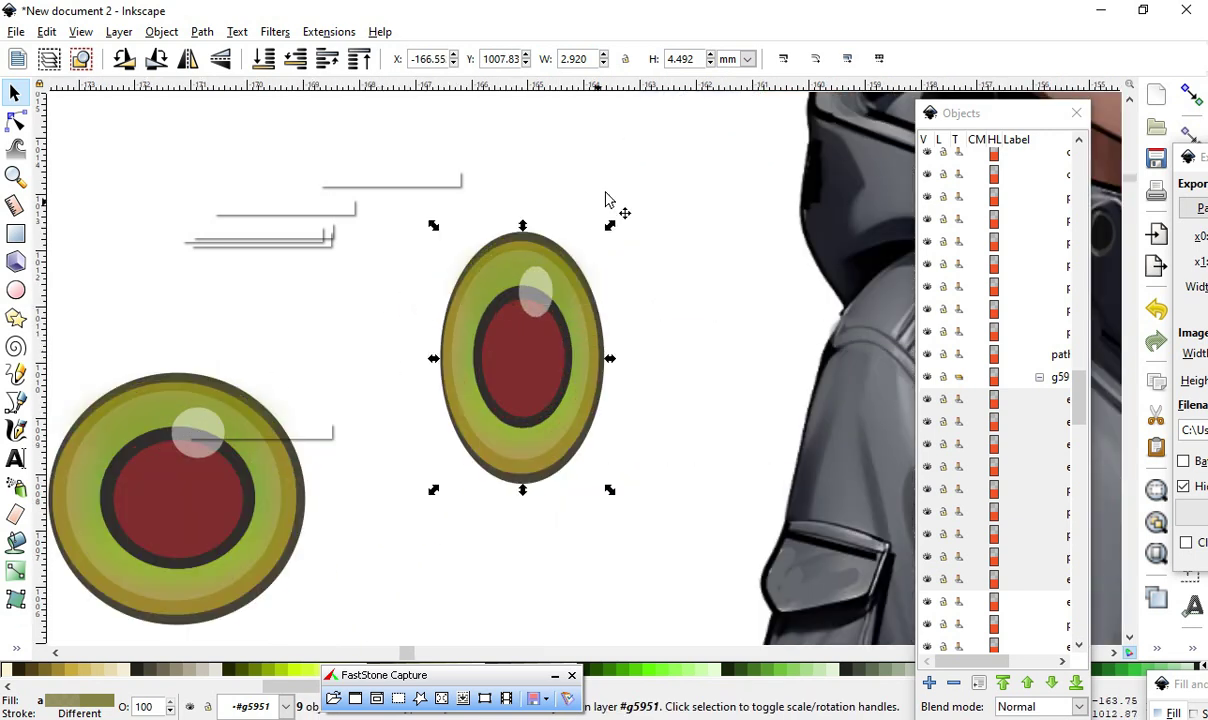
{"action": "scroll", "coordinate": [608, 198], "scroll_direction": "down", "scroll_amount": 2, "text": "ctrl"}
{"action": "scroll", "coordinate": [355, 402], "scroll_direction": "up", "scroll_amount": 2, "text": "ctrl"}
{"action": "scroll", "coordinate": [430, 372], "scroll_direction": "down", "scroll_amount": 1, "text": "ctrl"}
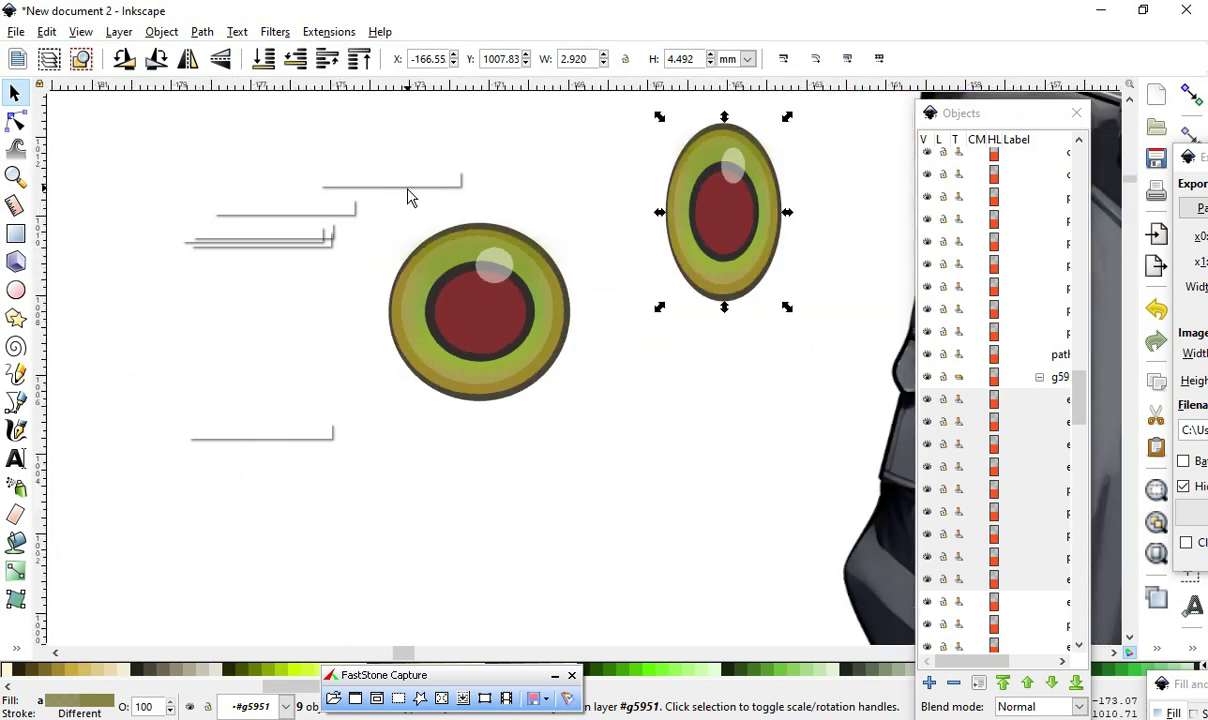
{"action": "scroll", "coordinate": [620, 240], "scroll_direction": "up", "scroll_amount": 1, "text": "ctrl"}
{"action": "scroll", "coordinate": [485, 472], "scroll_direction": "down", "scroll_amount": 2, "text": "ctrl"}
{"action": "scroll", "coordinate": [431, 499], "scroll_direction": "up", "scroll_amount": 1, "text": "ctrl"}
{"action": "left_click_drag", "start_coordinate": [693, 405], "coordinate": [665, 505]}
- Select all the parts of the round eye and move them together slightly to the left
{"action": "left_click", "coordinate": [448, 438]}
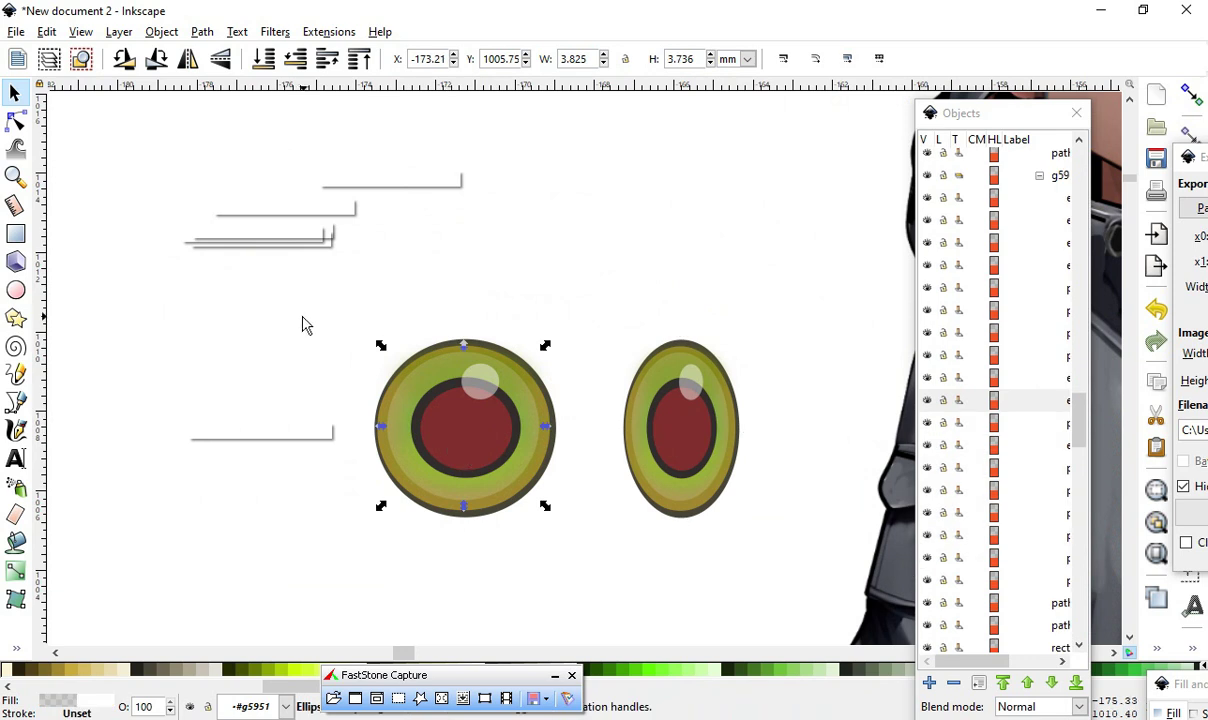
{"action": "left_click", "coordinate": [326, 305]}
{"action": "left_click_drag", "start_coordinate": [326, 298], "coordinate": [594, 569]}
{"action": "left_click_drag", "start_coordinate": [482, 428], "coordinate": [434, 439]}
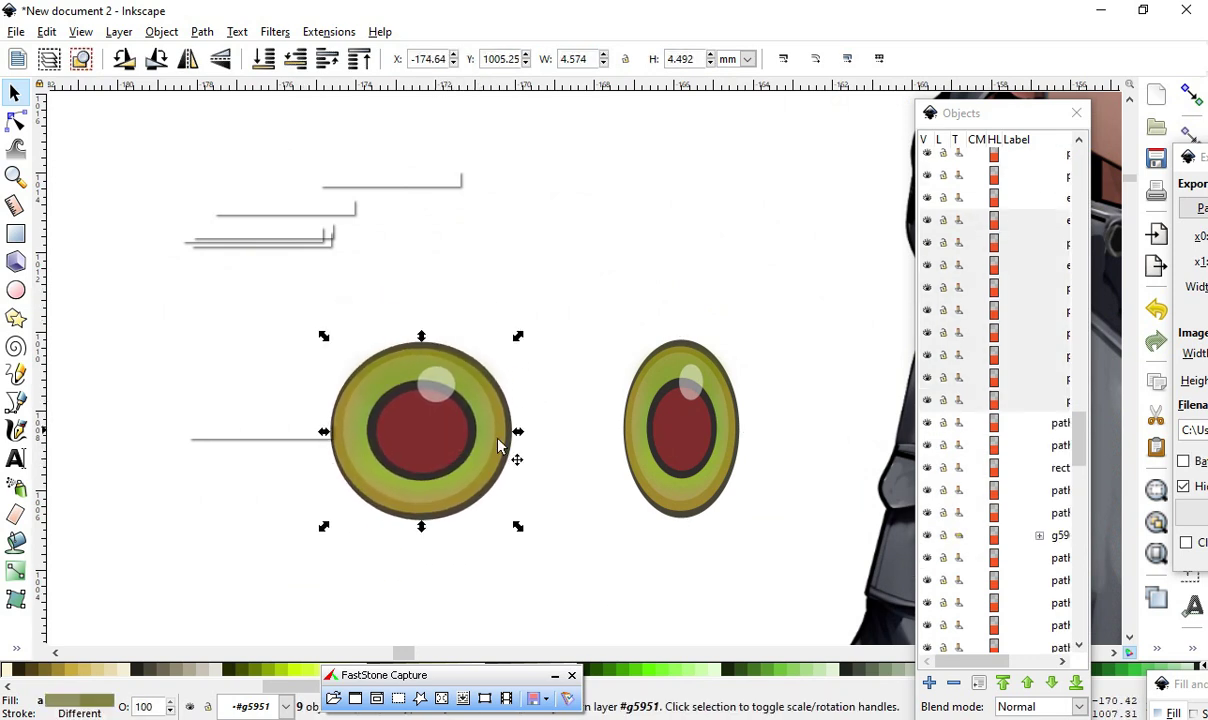
- Select all the parts of the narrow eye and move them together slightly closer to the round eye
{"action": "left_click", "coordinate": [587, 416]}
{"action": "left_click_drag", "start_coordinate": [540, 272], "coordinate": [755, 562]}
{"action": "left_click_drag", "start_coordinate": [677, 460], "coordinate": [633, 453]}
{"action": "scroll", "coordinate": [270, 418], "scroll_direction": "down", "scroll_amount": 2}
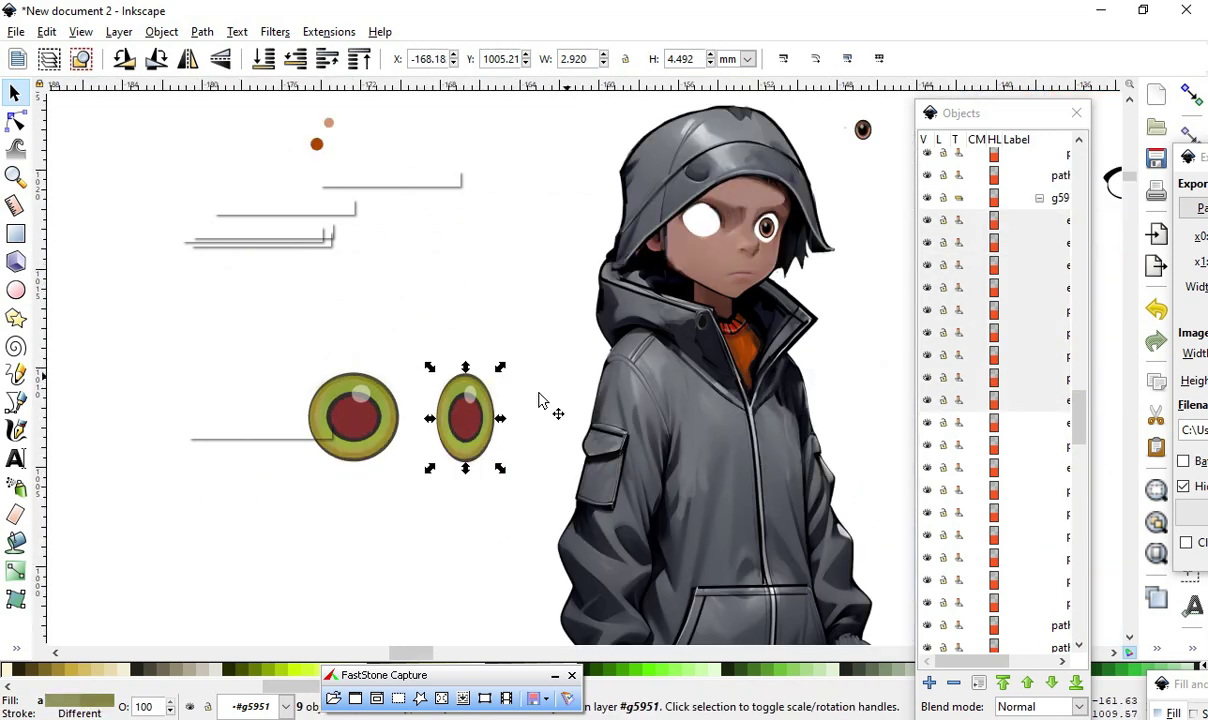
- Move the narrow eye up toward the hooded character and widen it to about 3.02 mm
{"action": "scroll", "coordinate": [763, 226], "scroll_direction": "up", "scroll_amount": 1}
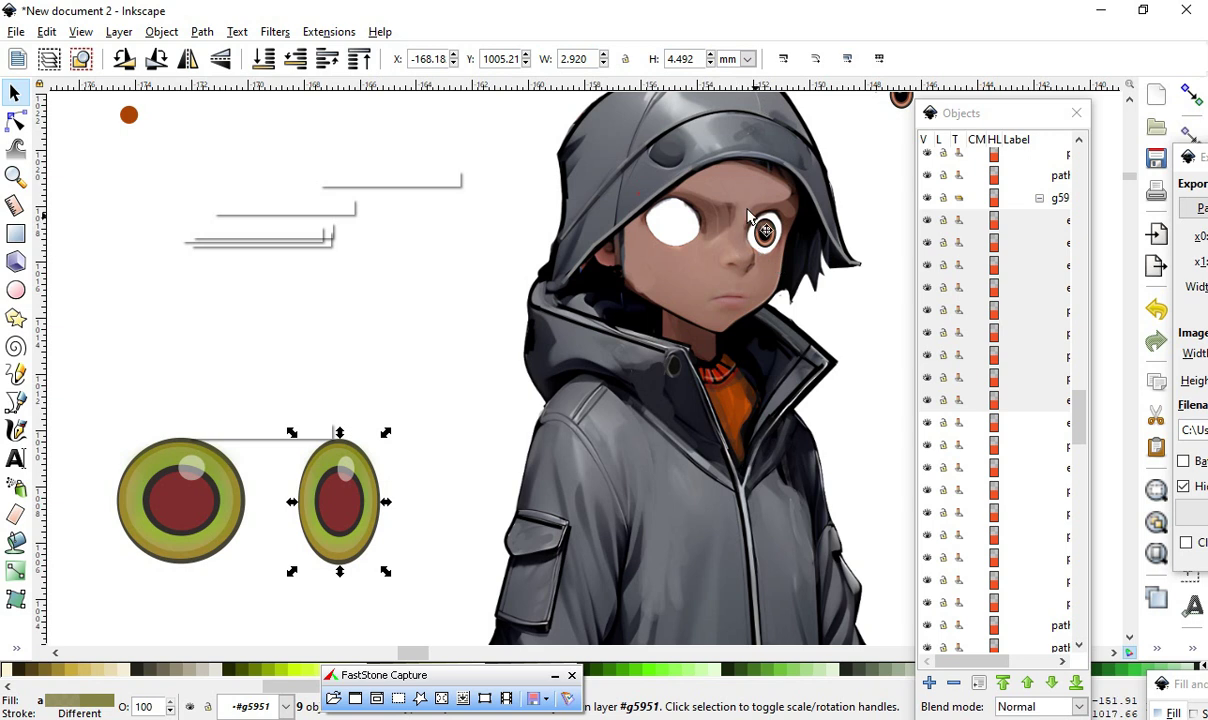
{"action": "left_click_drag", "start_coordinate": [348, 530], "coordinate": [402, 414]}
{"action": "scroll", "coordinate": [446, 383], "scroll_direction": "up", "scroll_amount": 2}
{"action": "scroll", "coordinate": [466, 312], "scroll_direction": "down", "scroll_amount": 1}
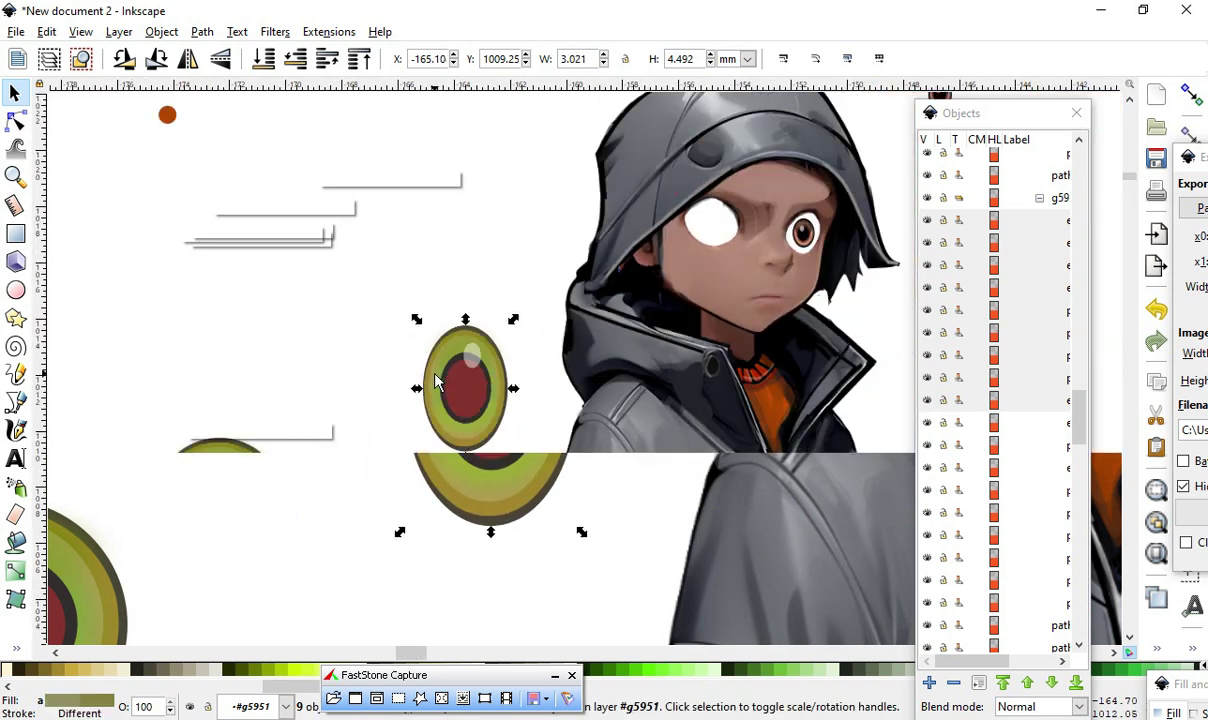
- Shift the translucent ellipse inside the narrow eye slightly to the right, separately from the other eye parts
{"action": "left_click", "coordinate": [347, 441]}
{"action": "scroll", "coordinate": [480, 345], "scroll_direction": "up", "scroll_amount": 1}
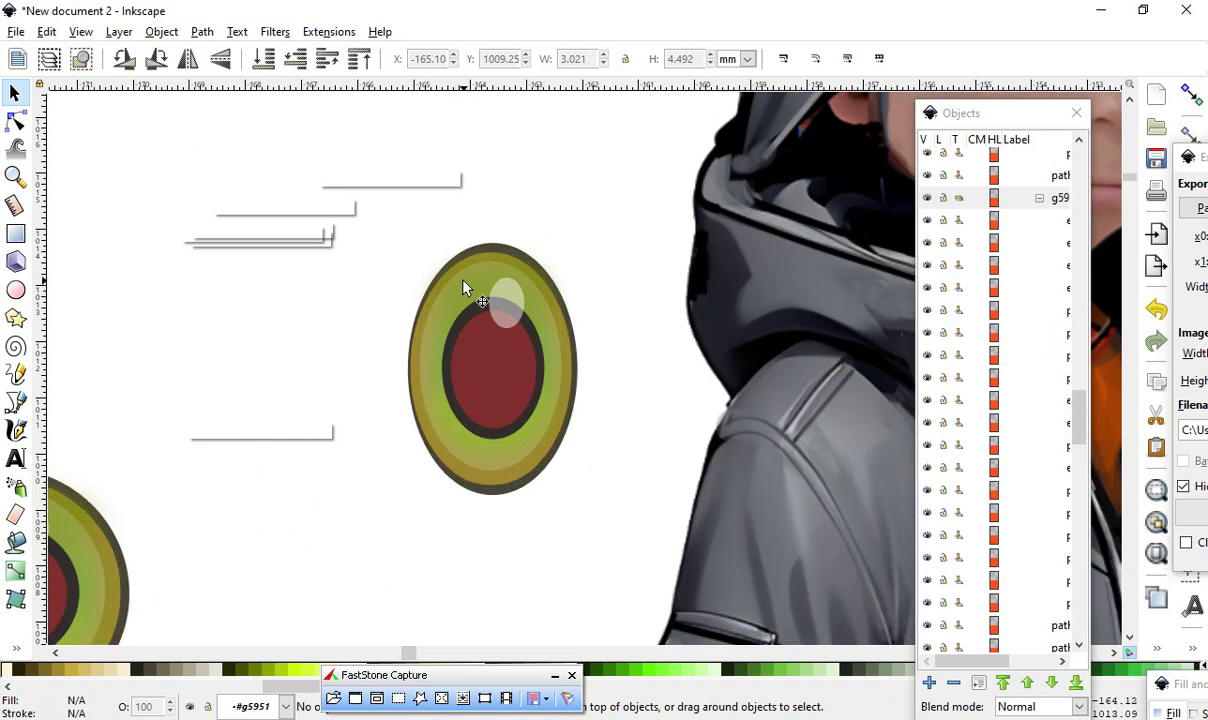
{"action": "left_click", "coordinate": [468, 292]}
{"action": "mouse_move", "coordinate": [474, 302]}
{"action": "left_mouse_down"}
{"action": "mouse_move", "coordinate": [463, 335]}
{"action": "mouse_move", "coordinate": [292, 232]}
{"action": "mouse_move", "coordinate": [514, 295]}
{"action": "mouse_move", "coordinate": [566, 288]}
{"action": "mouse_move", "coordinate": [490, 300]}
{"action": "mouse_move", "coordinate": [482, 276]}
{"action": "mouse_move", "coordinate": [456, 268]}
{"action": "mouse_move", "coordinate": [636, 322]}
{"action": "mouse_move", "coordinate": [456, 280]}
{"action": "mouse_move", "coordinate": [490, 284]}
{"action": "left_mouse_up"}
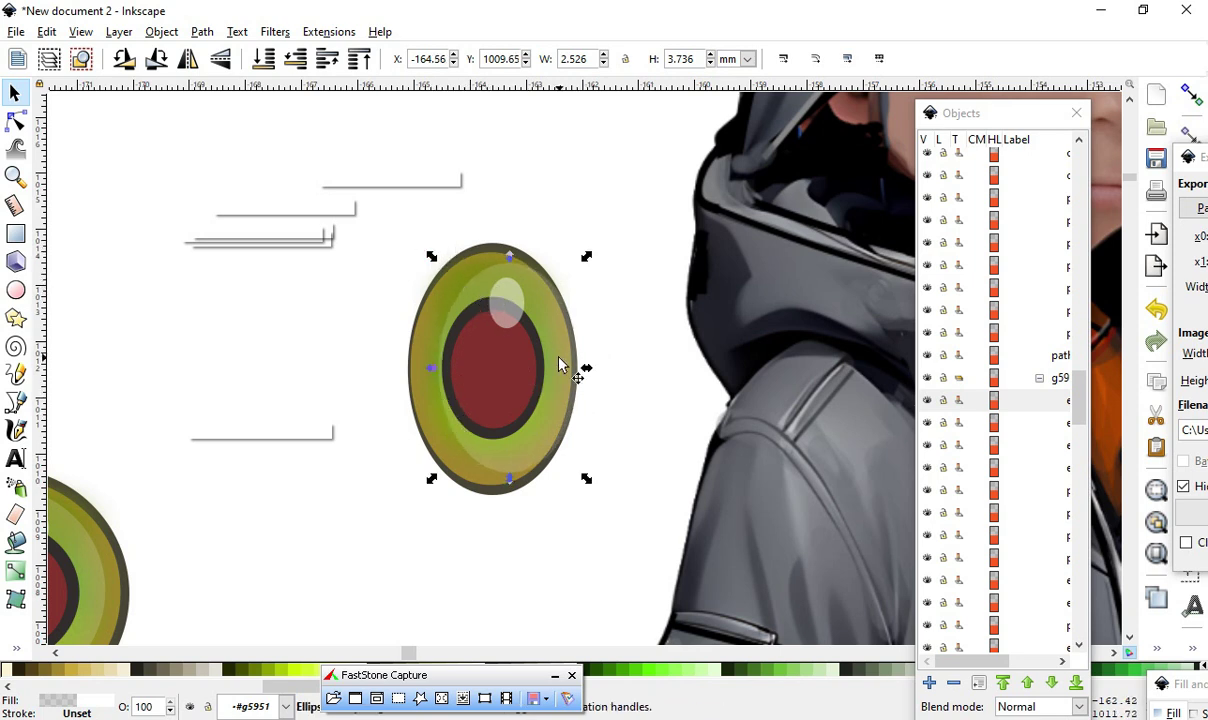
{"action": "key", "text": "e"}
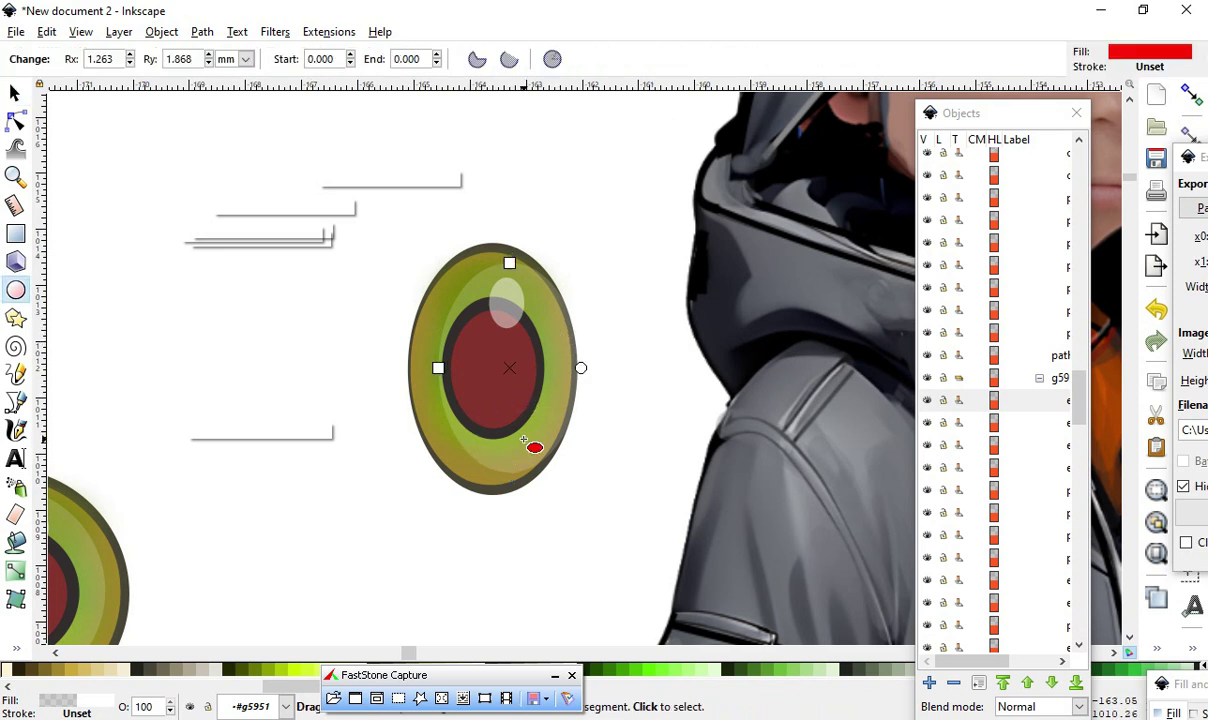
{"action": "left_click", "coordinate": [15, 93]}
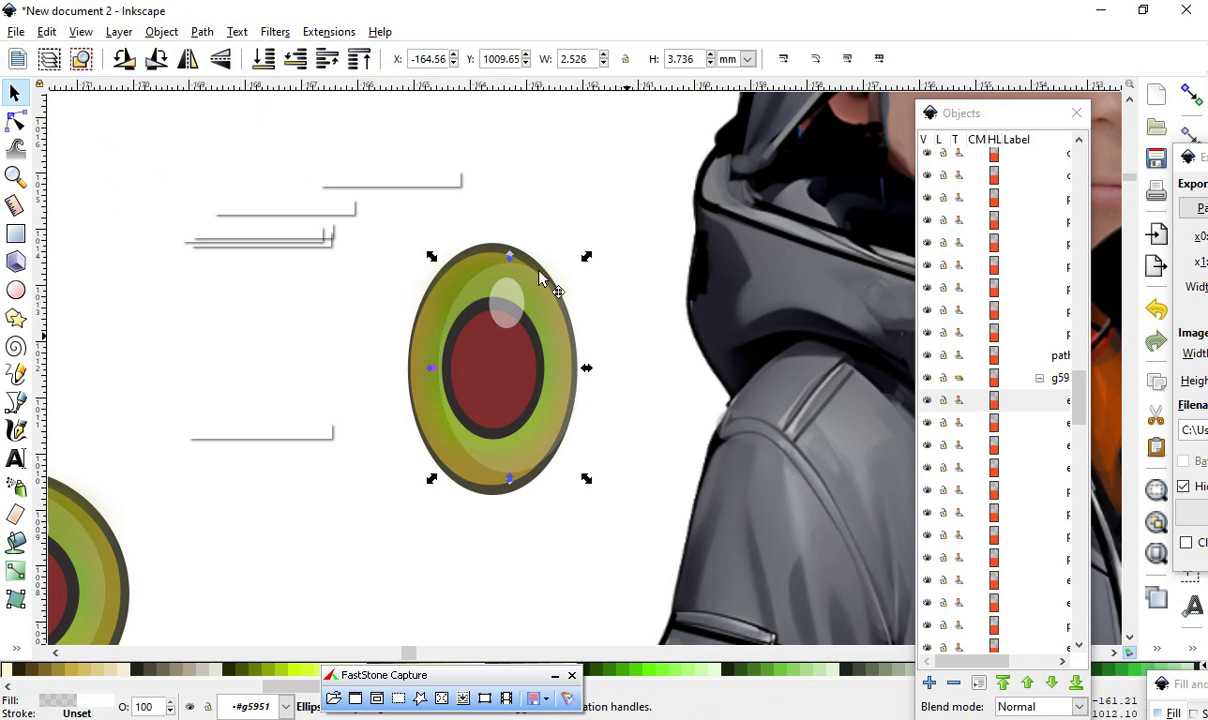
{"action": "left_click", "coordinate": [515, 333]}
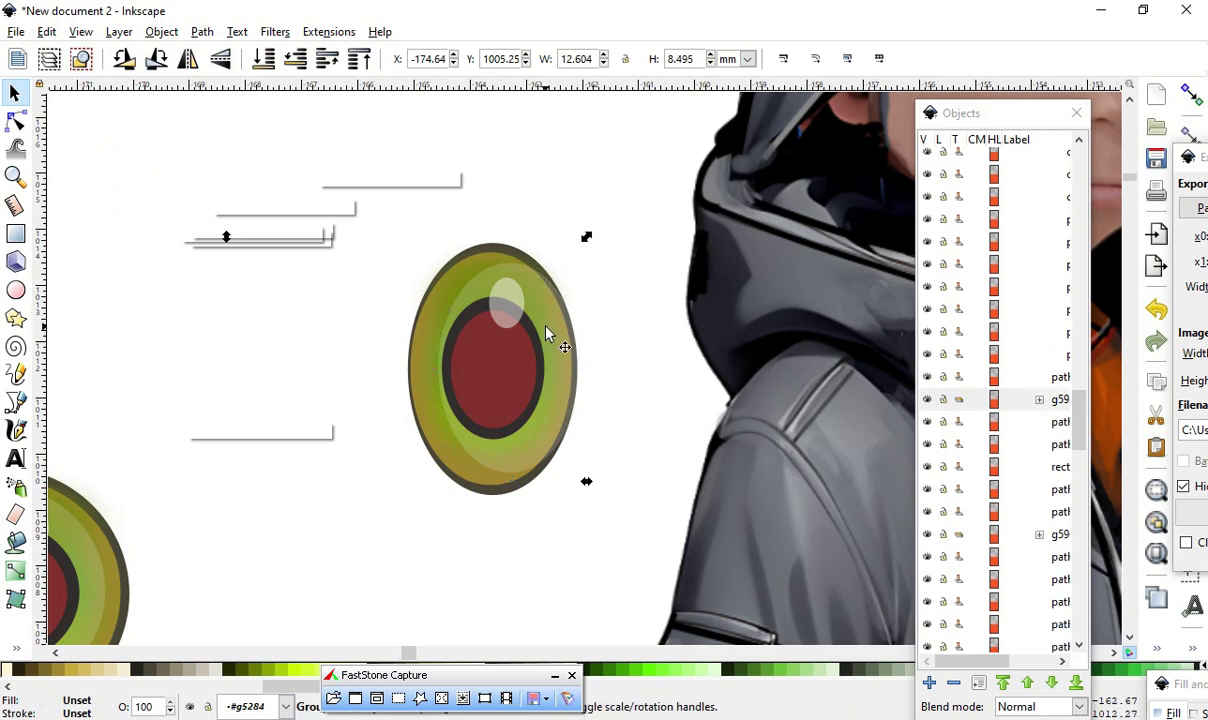
{"action": "left_click", "coordinate": [538, 333], "text": "ctrl"}
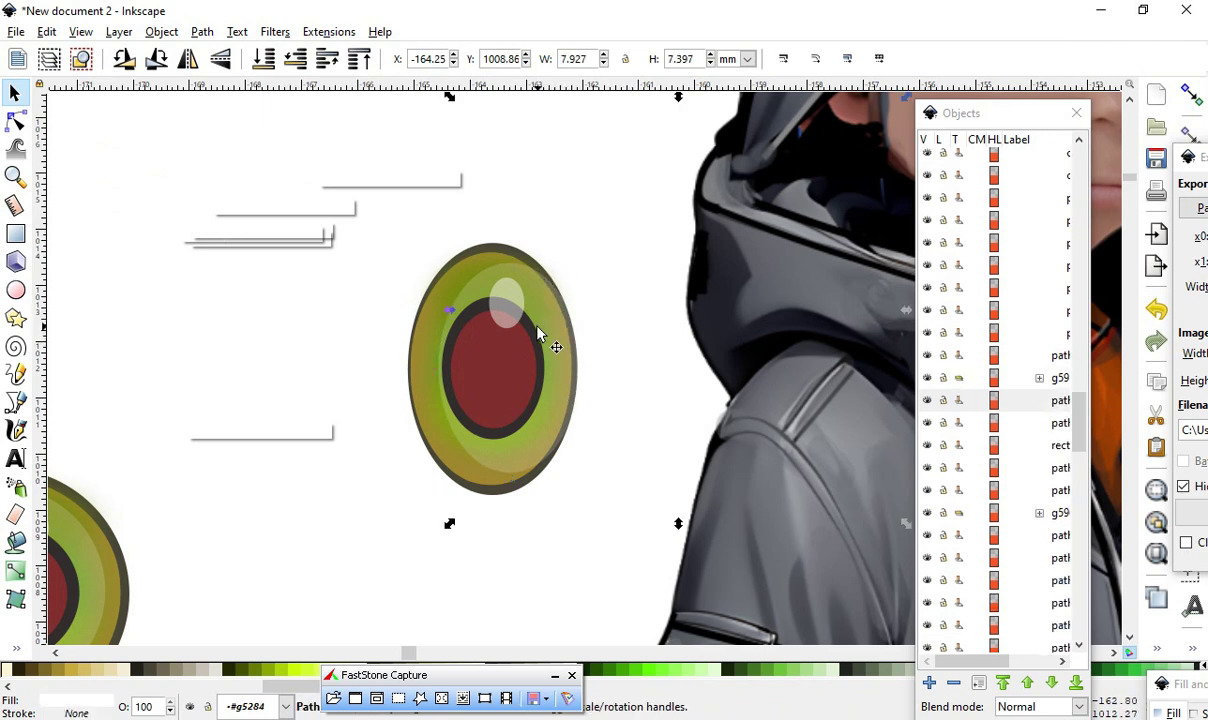
{"action": "left_click", "coordinate": [562, 373]}
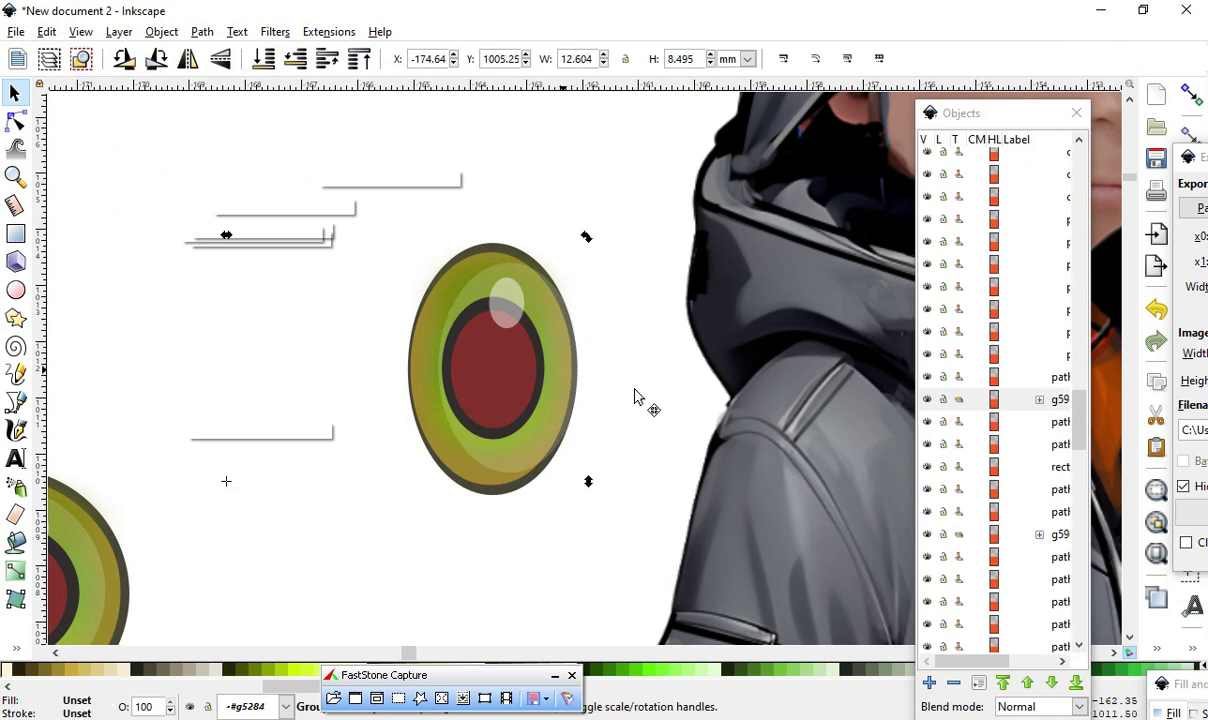
{"action": "left_click", "coordinate": [538, 266]}
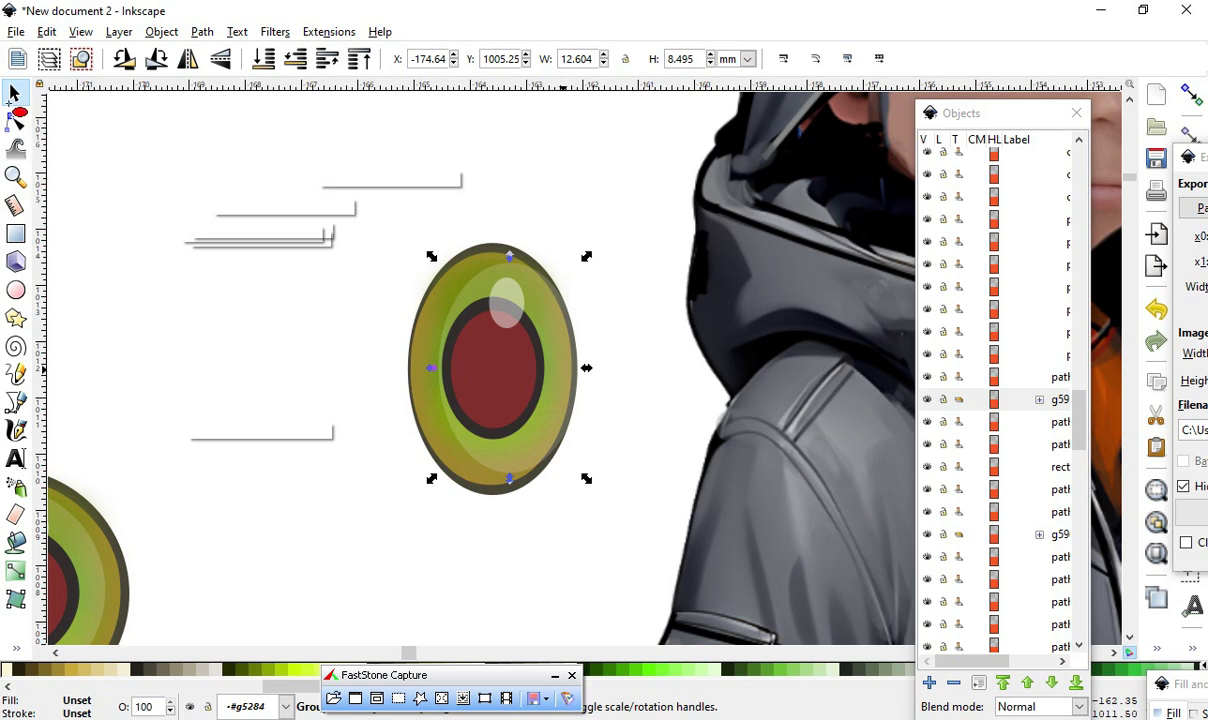
{"action": "key", "text": "e"}
{"action": "key", "text": "ctrl+z"}
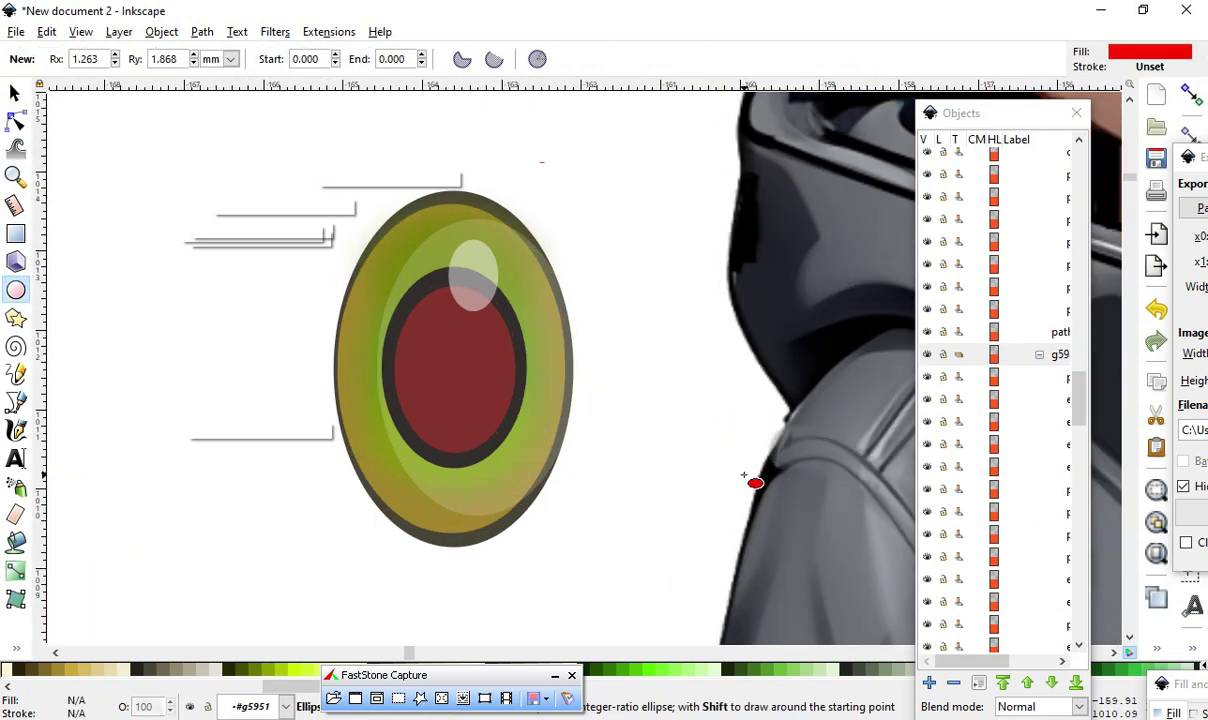
{"action": "key", "text": "ctrl+z"}
{"action": "key", "text": "s"}
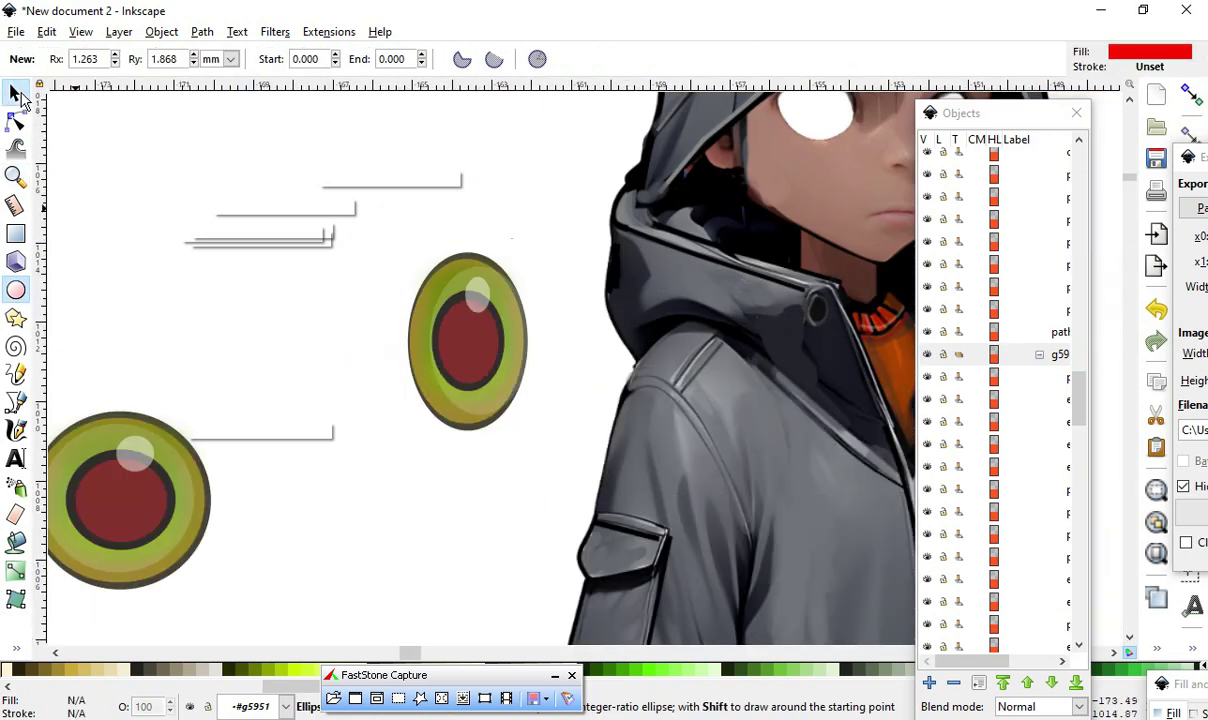
- Shift the translucent ellipse inside the narrow eye slightly to the left of the pupil's centre
{"action": "scroll", "coordinate": [450, 357], "scroll_direction": "up", "scroll_amount": 1}
{"action": "scroll", "coordinate": [540, 535], "scroll_direction": "up", "scroll_amount": 2}
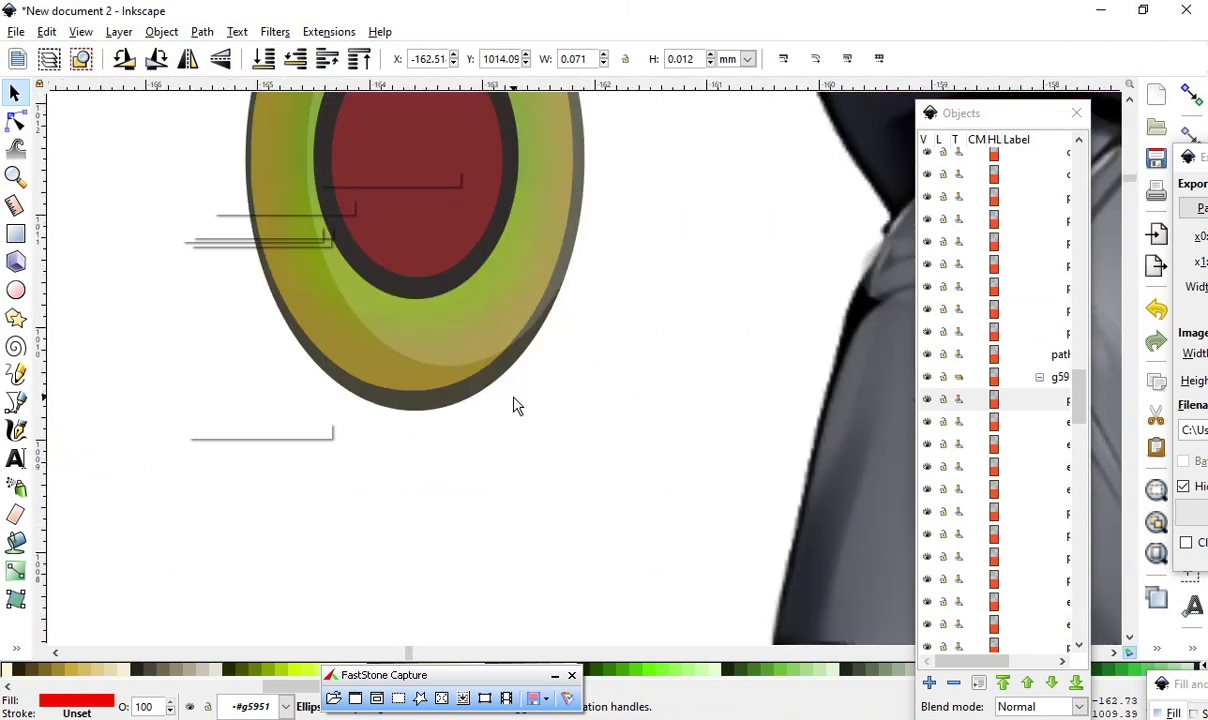
{"action": "left_click", "coordinate": [456, 352]}
{"action": "scroll", "coordinate": [598, 493], "scroll_direction": "down", "scroll_amount": 2}
{"action": "left_click_drag", "start_coordinate": [545, 425], "coordinate": [518, 434]}
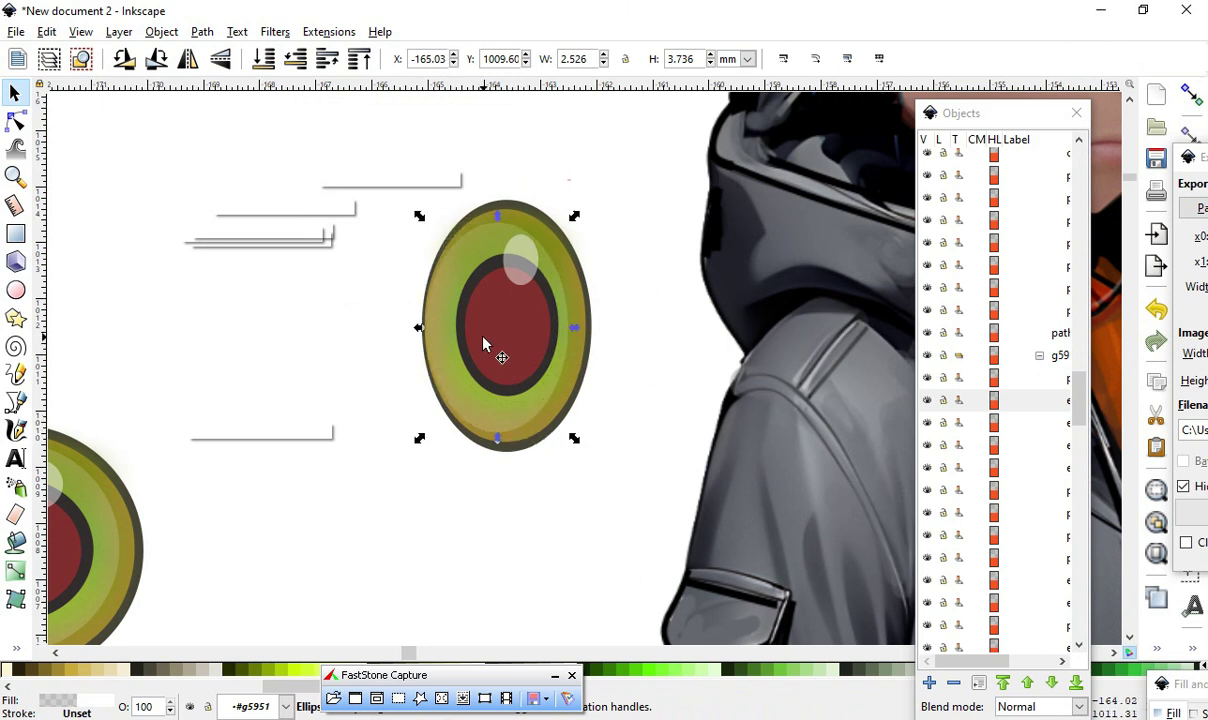
{"action": "scroll", "coordinate": [465, 343], "scroll_direction": "down", "scroll_amount": 3}
{"action": "scroll", "coordinate": [511, 232], "scroll_direction": "up", "scroll_amount": 1}
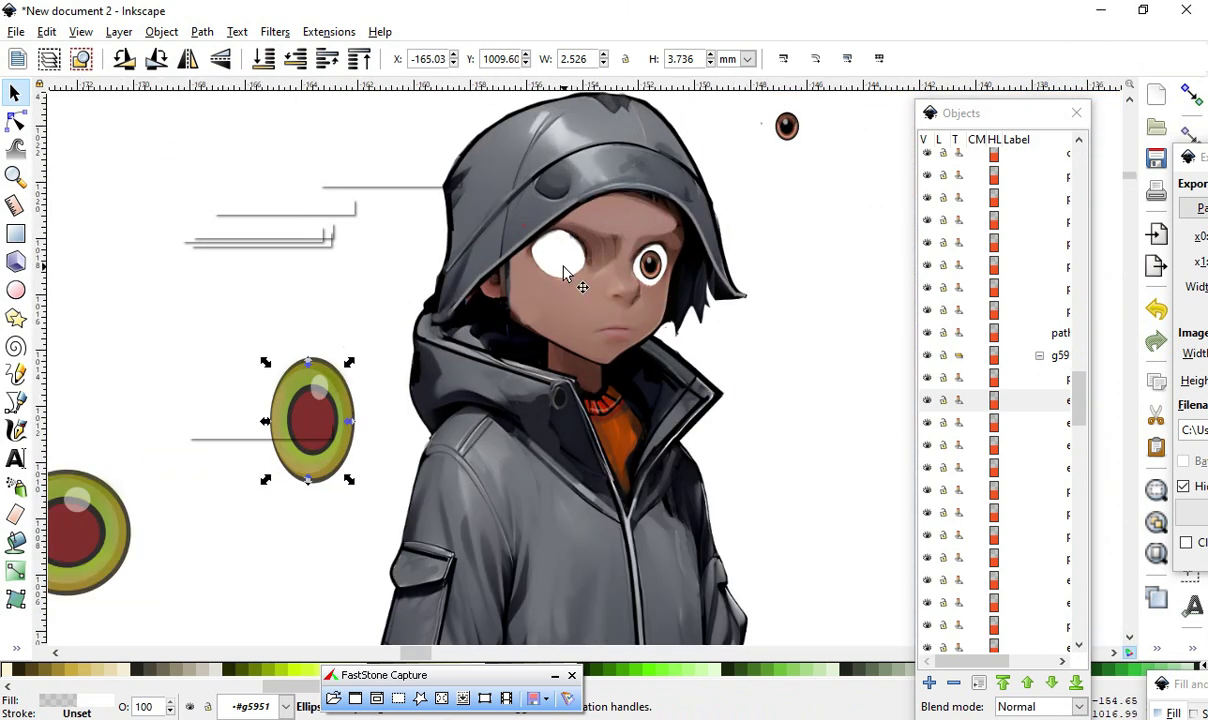
{"action": "scroll", "coordinate": [200, 470], "scroll_direction": "up", "scroll_amount": 2}
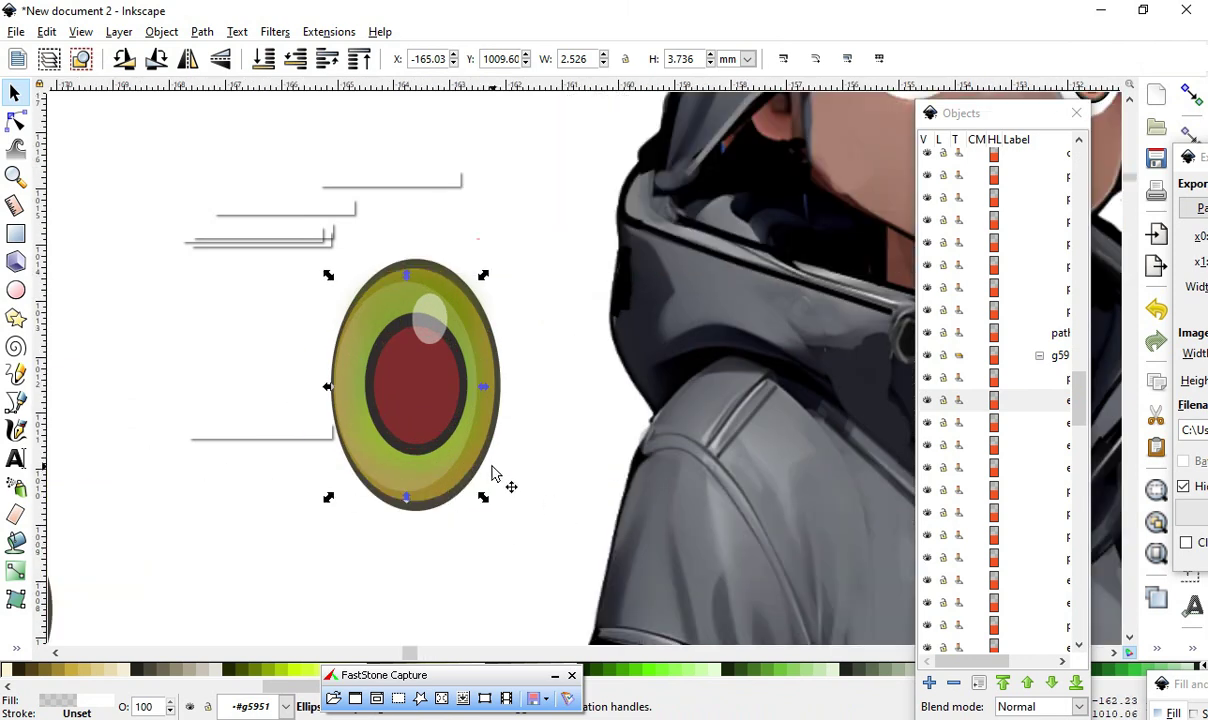
- Draw a white rectangle about 2.01 by 4.61 mm covering the right half of the narrow eye
{"action": "scroll", "coordinate": [360, 392], "scroll_direction": "up", "scroll_amount": 2}
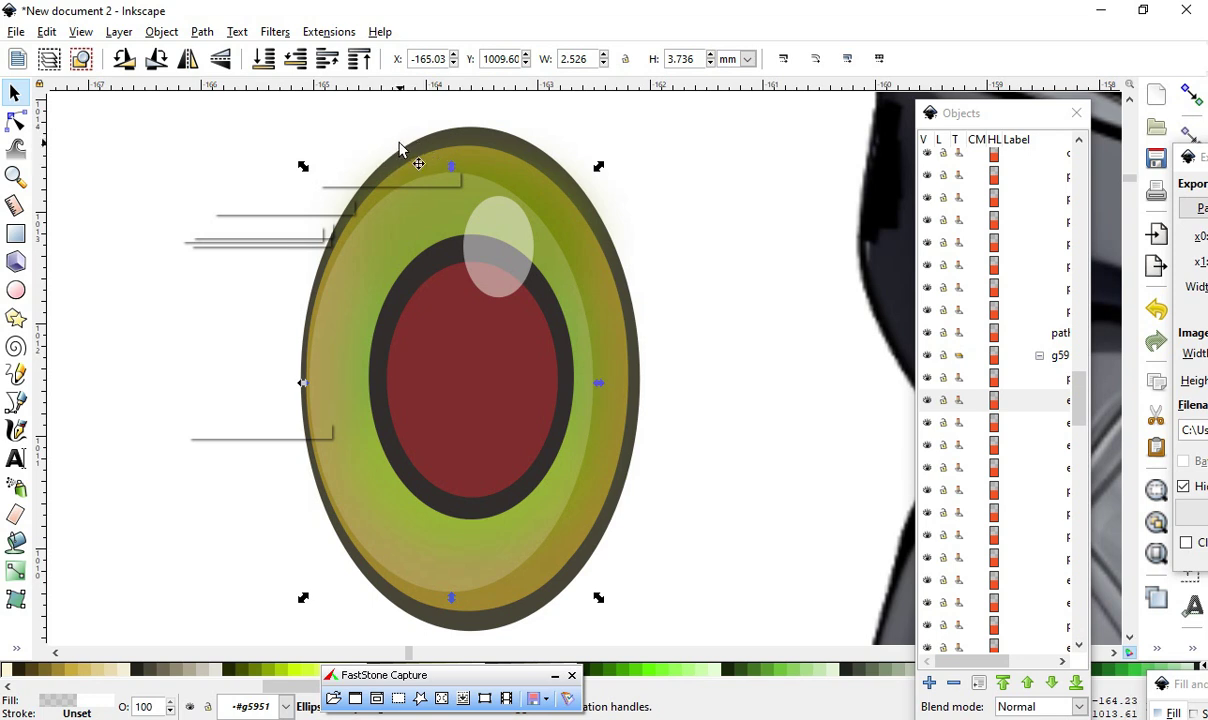
{"action": "left_click", "coordinate": [16, 234]}
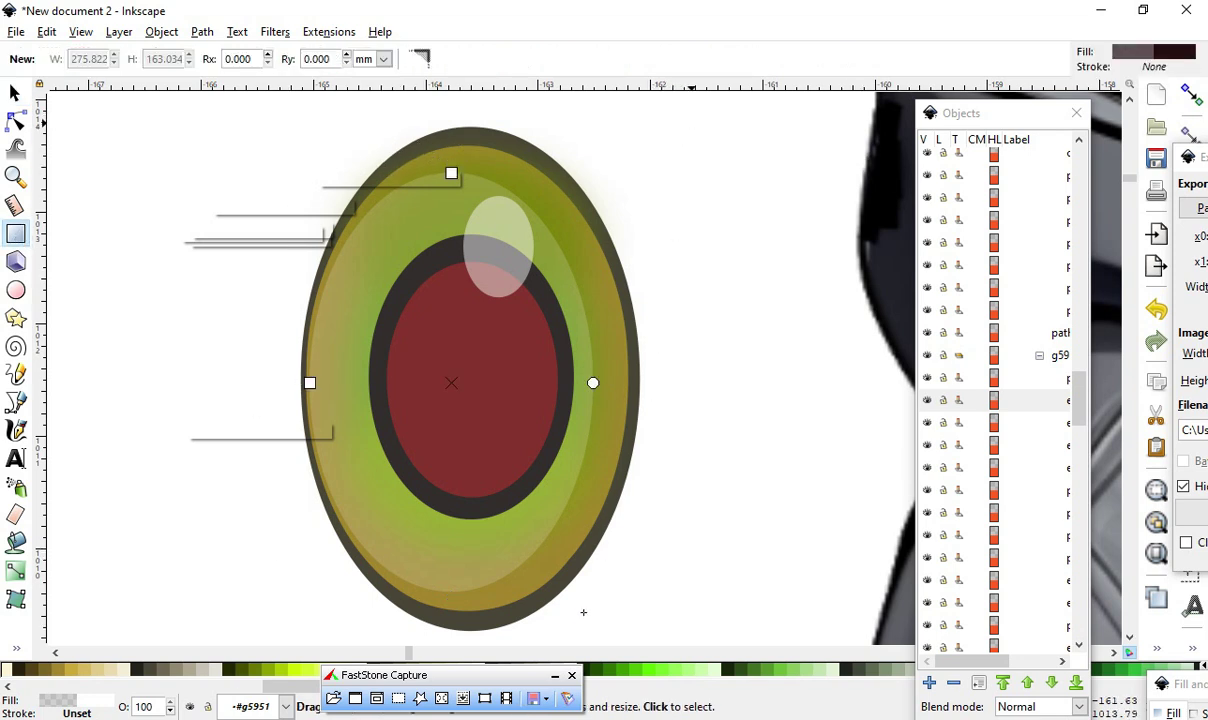
{"action": "left_click_drag", "start_coordinate": [518, 645], "coordinate": [466, 638]}
{"action": "left_click", "coordinate": [14, 93]}
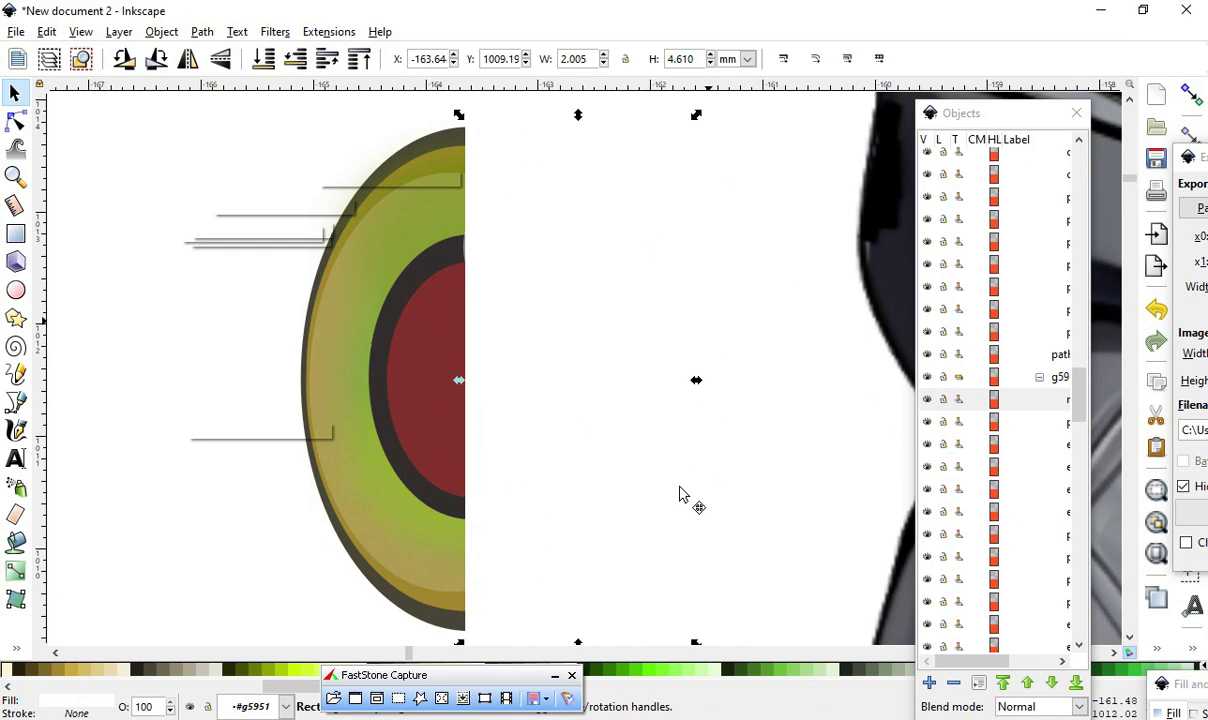
- Select the group holding the eyes and the white rectangle, and shift it slightly to the left
{"action": "left_click", "coordinate": [661, 333]}
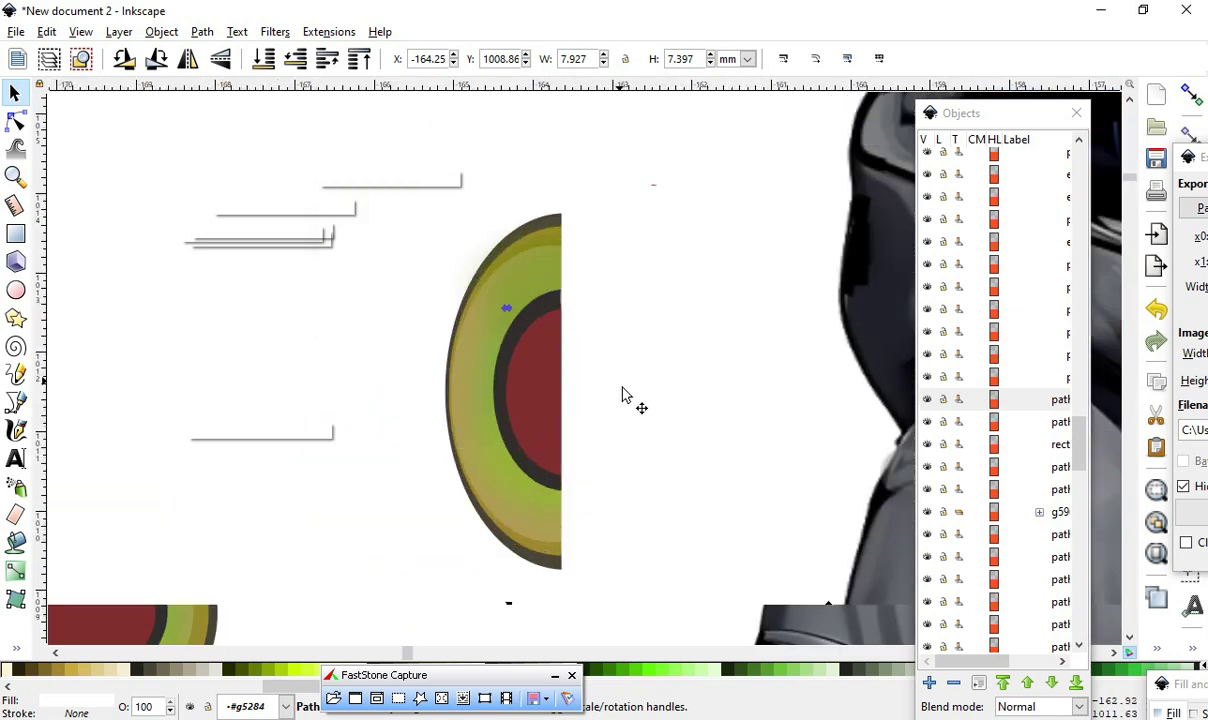
{"action": "left_click", "coordinate": [526, 345]}
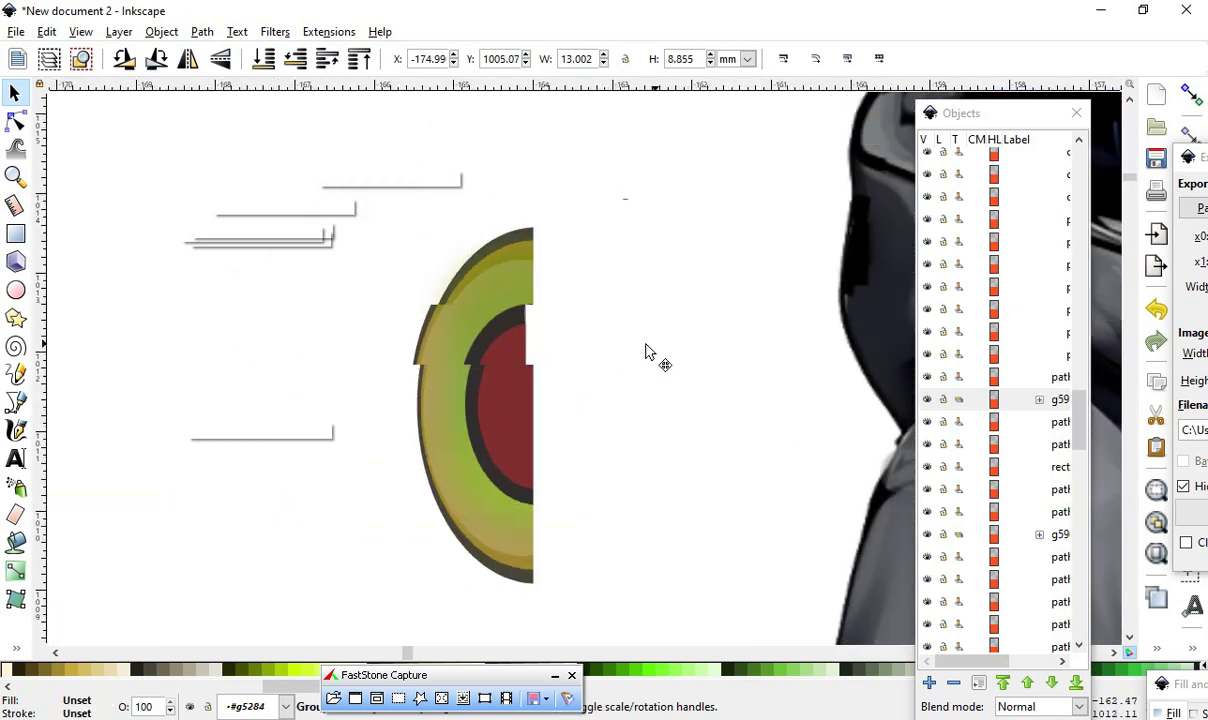
{"action": "left_click", "coordinate": [663, 310]}
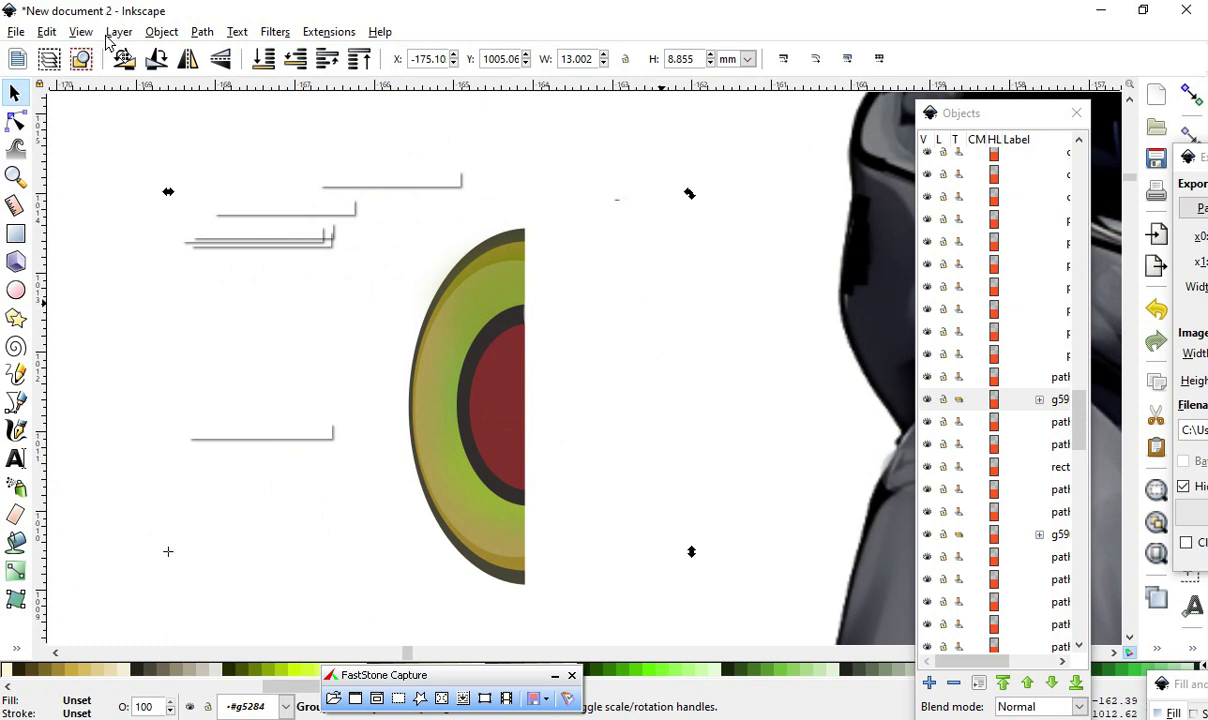
- Try to ungroup the parts of the eye group
{"action": "left_click", "coordinate": [161, 32]}
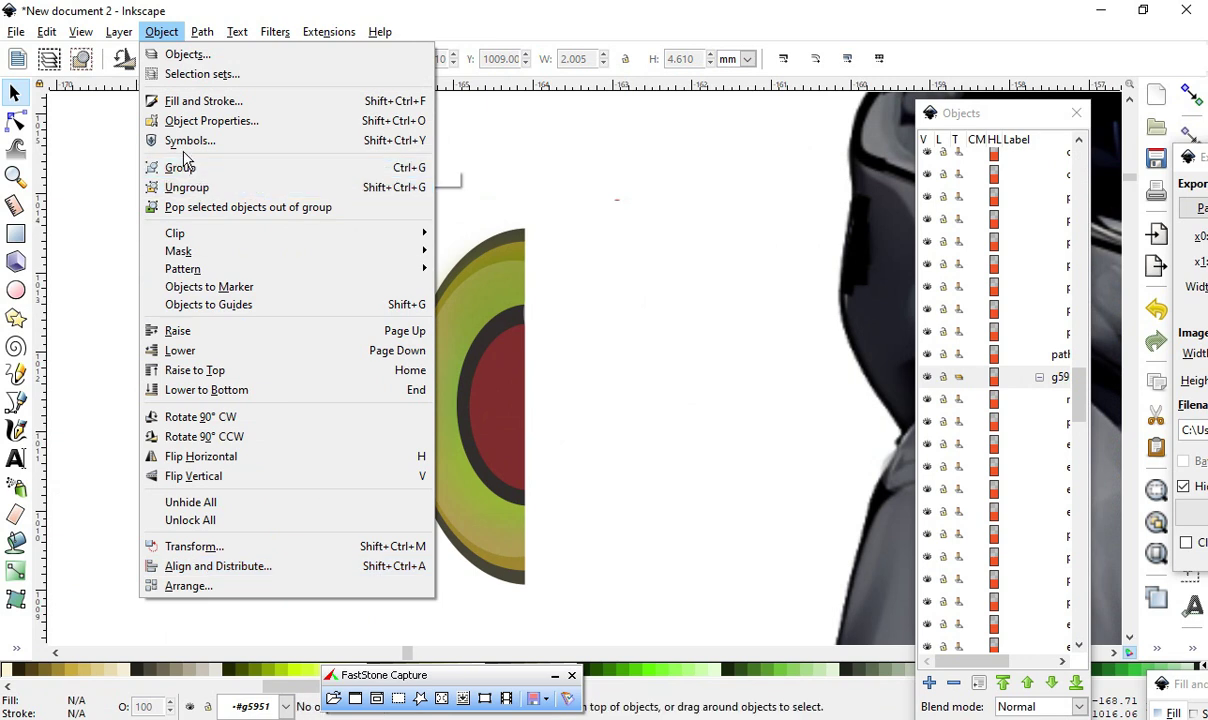
{"action": "left_click", "coordinate": [186, 187]}
{"action": "left_click", "coordinate": [160, 36]}
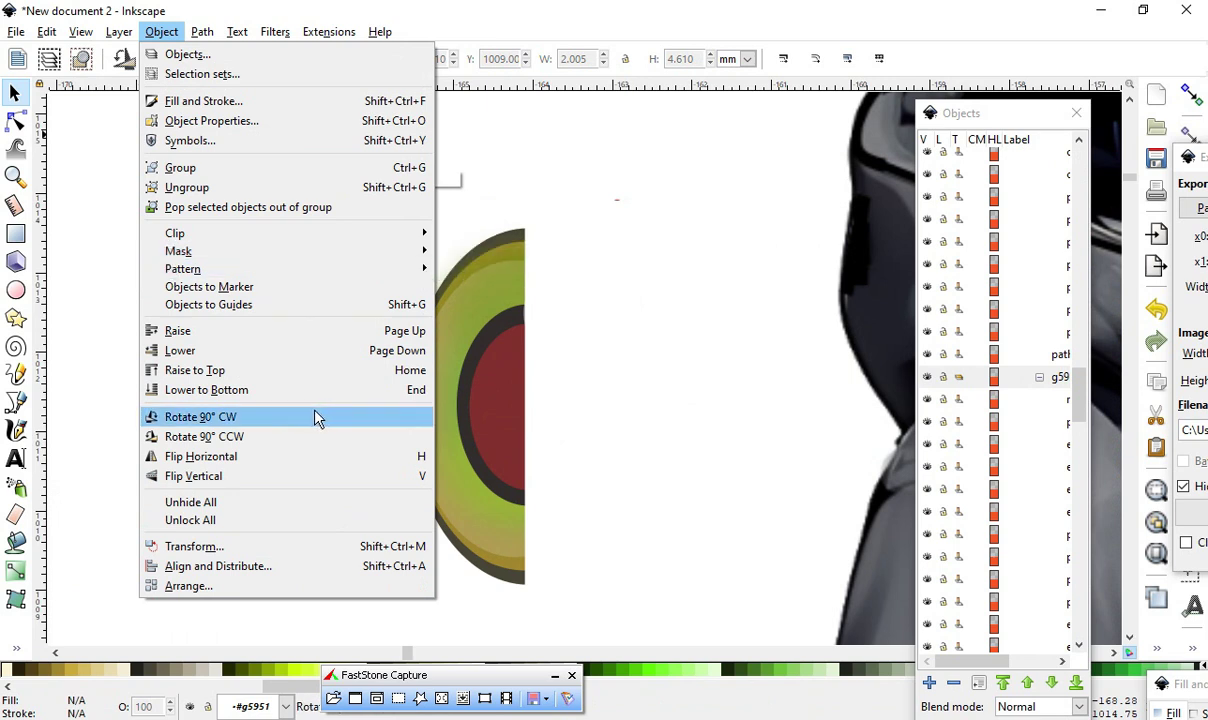
{"action": "mouse_move", "coordinate": [202, 32]}
{"action": "mouse_move", "coordinate": [161, 32]}
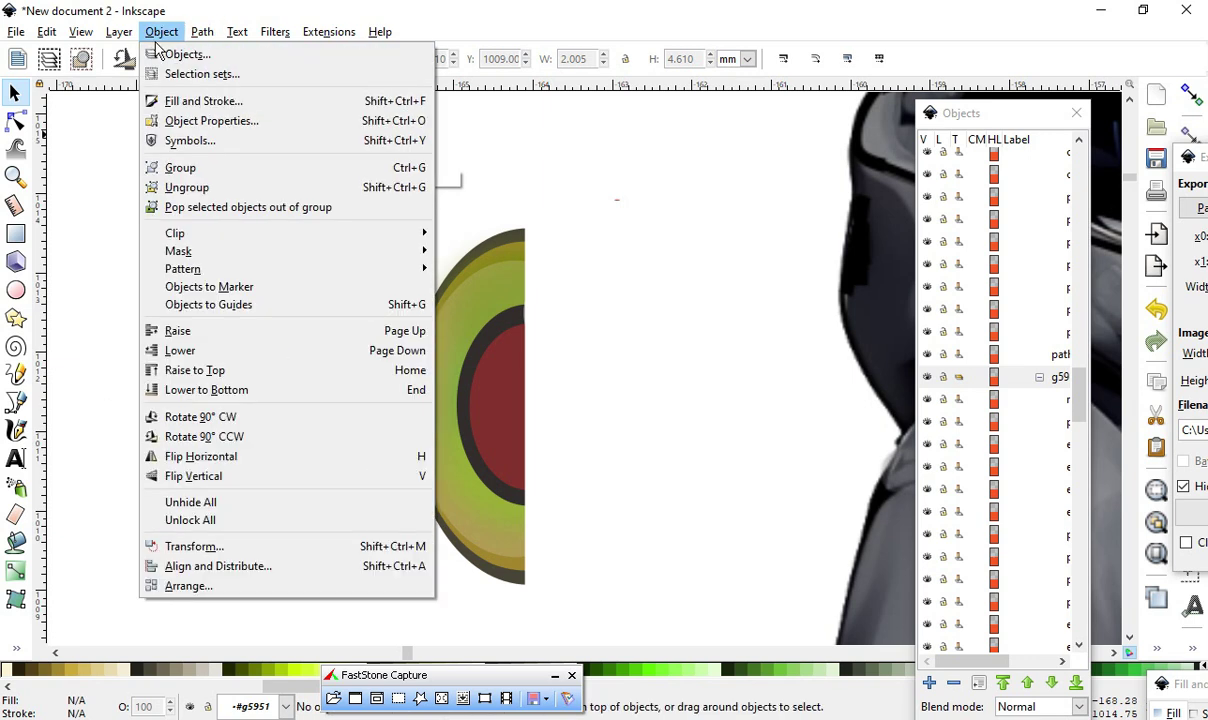
{"action": "left_click", "coordinate": [210, 190]}
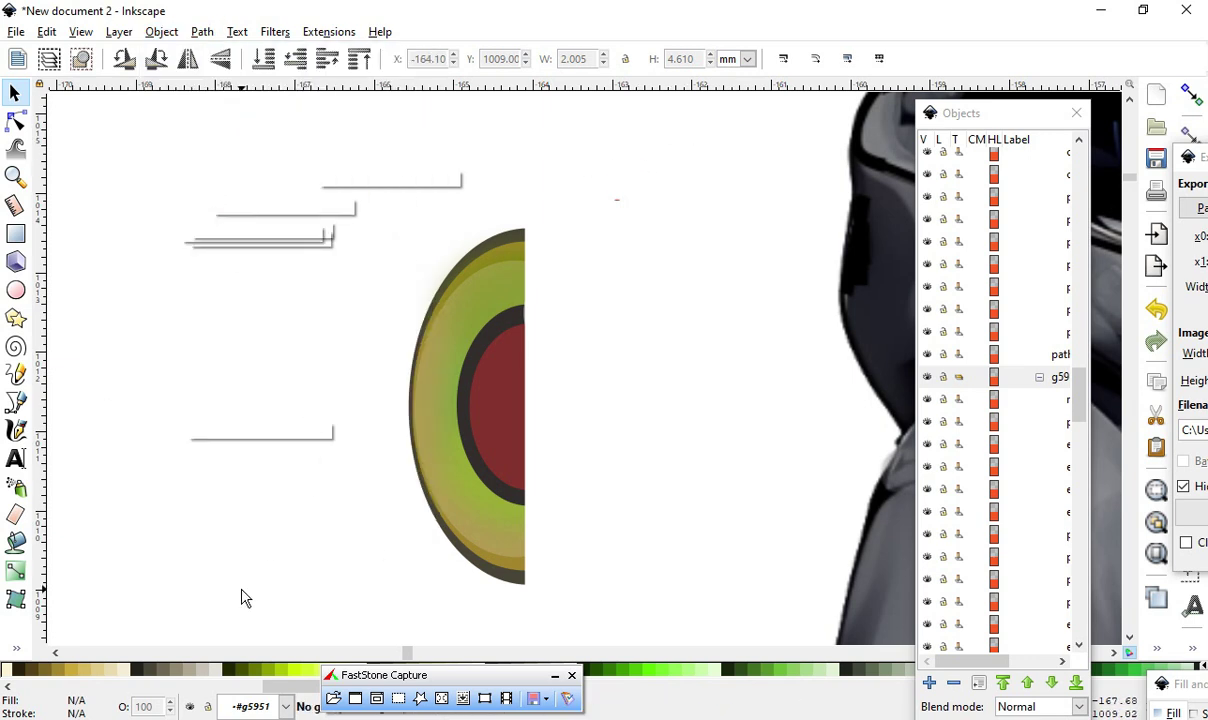
- Move the white rectangle off the narrow eye to the area on its right
{"action": "left_click", "coordinate": [615, 340]}
{"action": "mouse_move", "coordinate": [600, 350]}
{"action": "left_mouse_down"}
{"action": "mouse_move", "coordinate": [637, 350]}
{"action": "mouse_move", "coordinate": [598, 345]}
{"action": "left_mouse_up"}
{"action": "key", "text": "minus"}
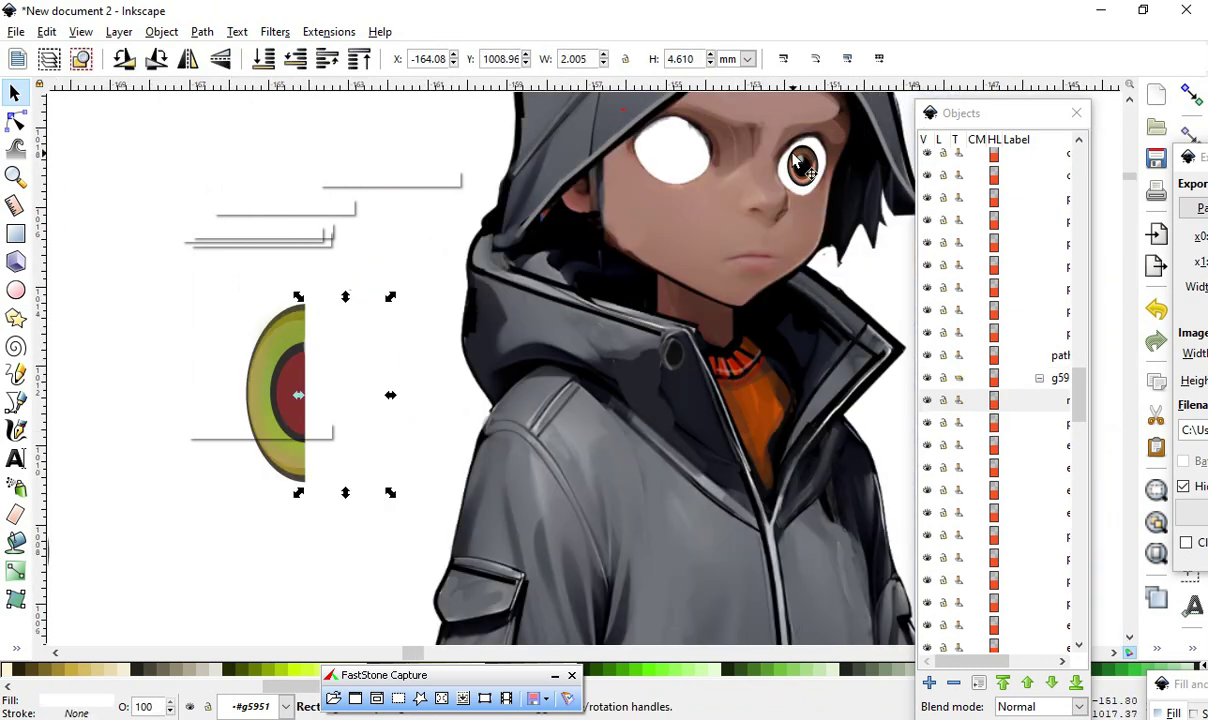
{"action": "scroll", "coordinate": [396, 377], "scroll_direction": "up", "scroll_amount": 2}
{"action": "left_click_drag", "start_coordinate": [410, 350], "coordinate": [505, 360]}
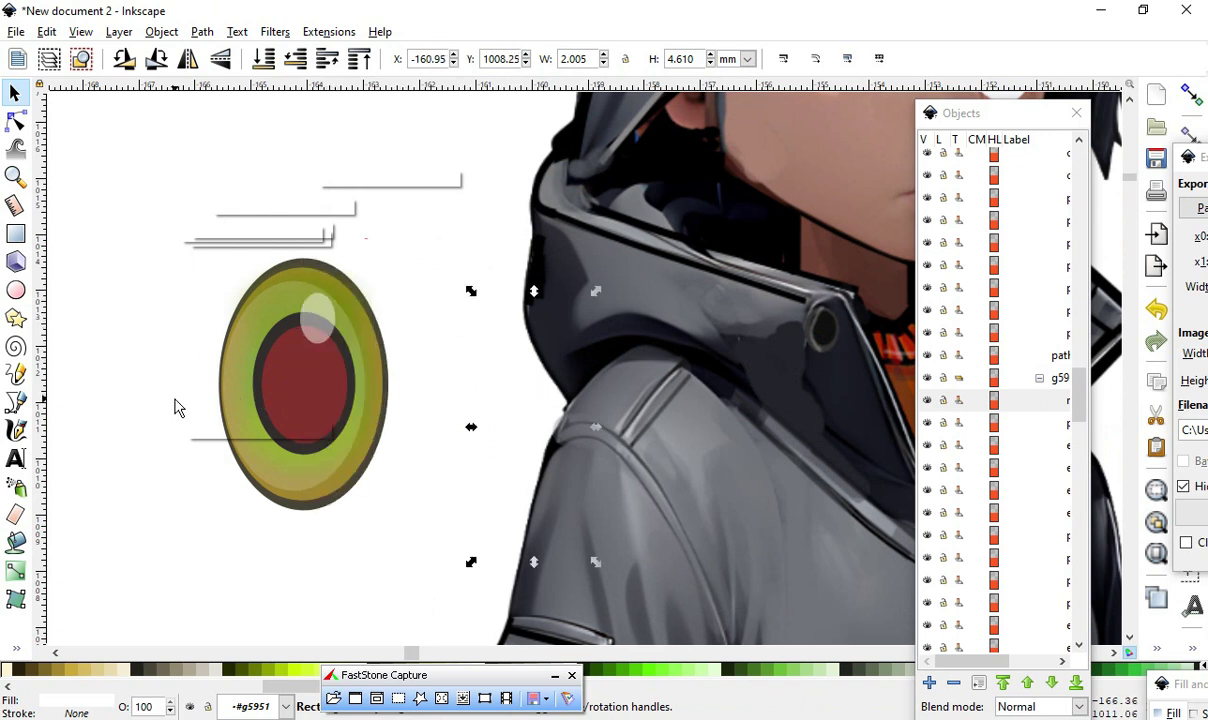
- Narrow the translucent ellipse inside the narrow eye to about 2.27 mm and centre it over the pupil
{"action": "scroll", "coordinate": [174, 406], "scroll_direction": "up", "scroll_amount": 1}
{"action": "left_click", "coordinate": [258, 318]}
{"action": "left_click_drag", "start_coordinate": [234, 381], "coordinate": [256, 400]}
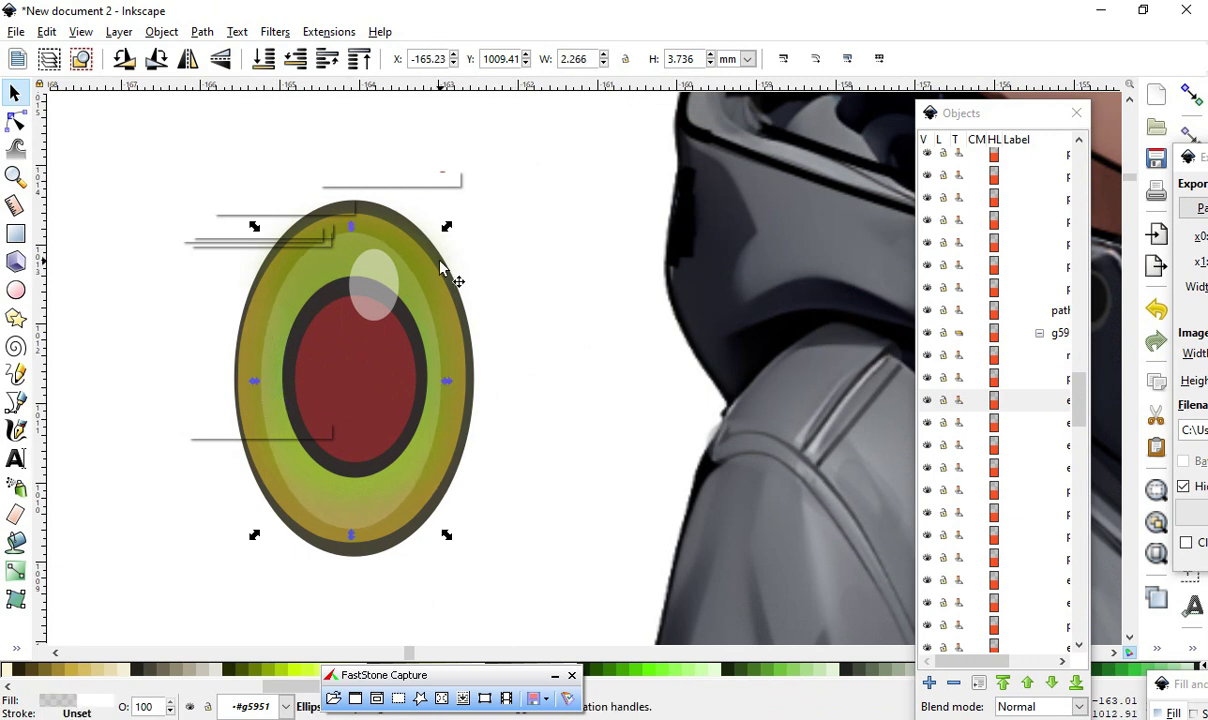
- Try to select the stray grey lines around the narrow eye, and move the white rectangle closer to the eye's right edge
{"action": "scroll", "coordinate": [420, 350], "scroll_direction": "down", "scroll_amount": 2}
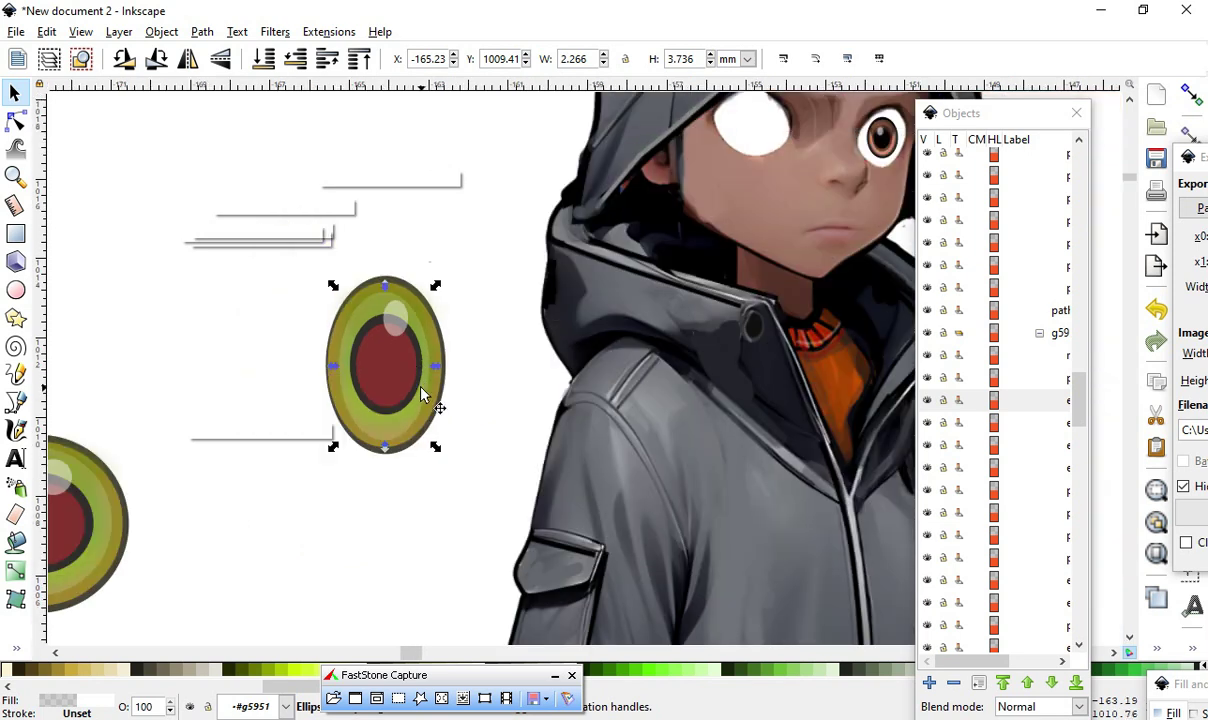
{"action": "left_click", "coordinate": [539, 396]}
{"action": "scroll", "coordinate": [388, 370], "scroll_direction": "up", "scroll_amount": 2}
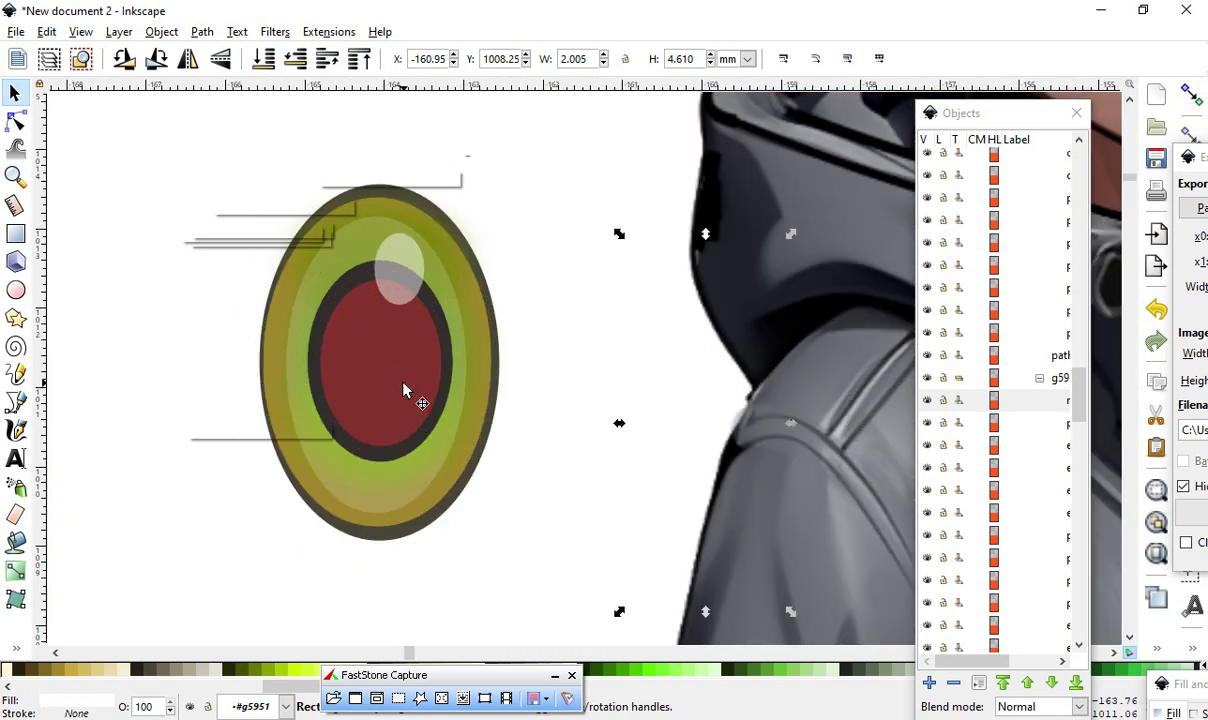
{"action": "left_click", "coordinate": [242, 256]}
{"action": "left_click_drag", "start_coordinate": [116, 144], "coordinate": [319, 281]}
{"action": "left_click", "coordinate": [271, 250]}
{"action": "left_click", "coordinate": [250, 236]}
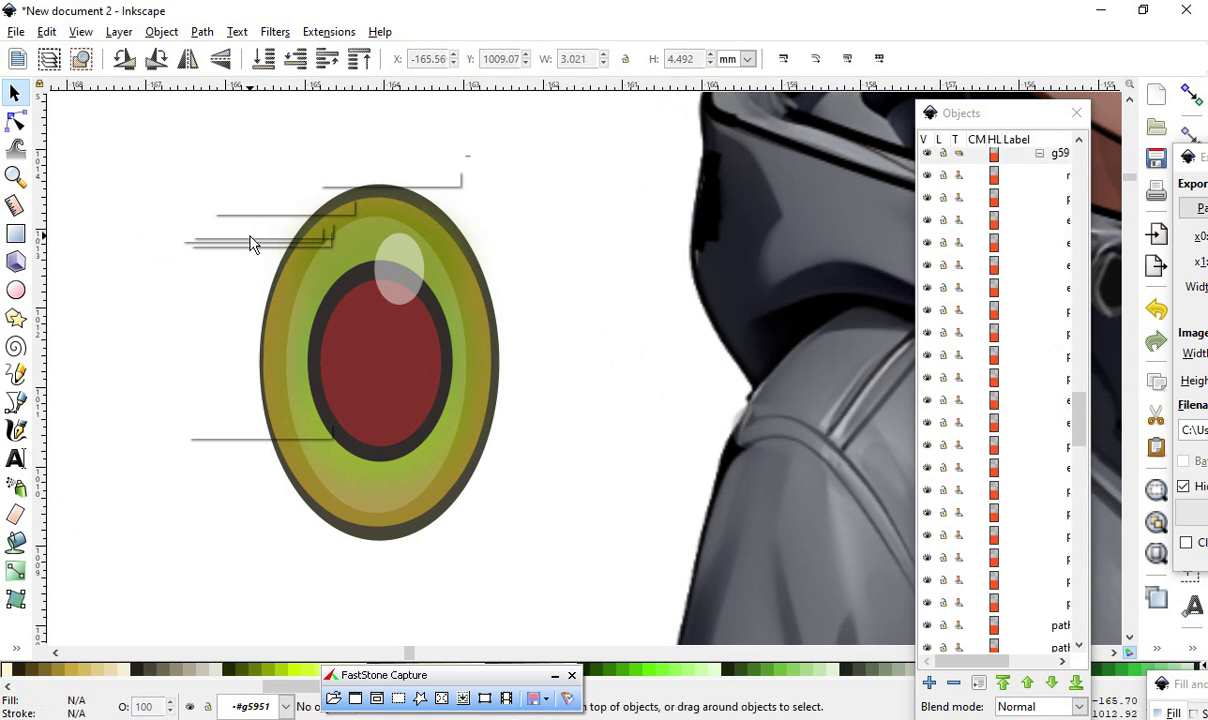
{"action": "left_click_drag", "start_coordinate": [183, 420], "coordinate": [309, 547]}
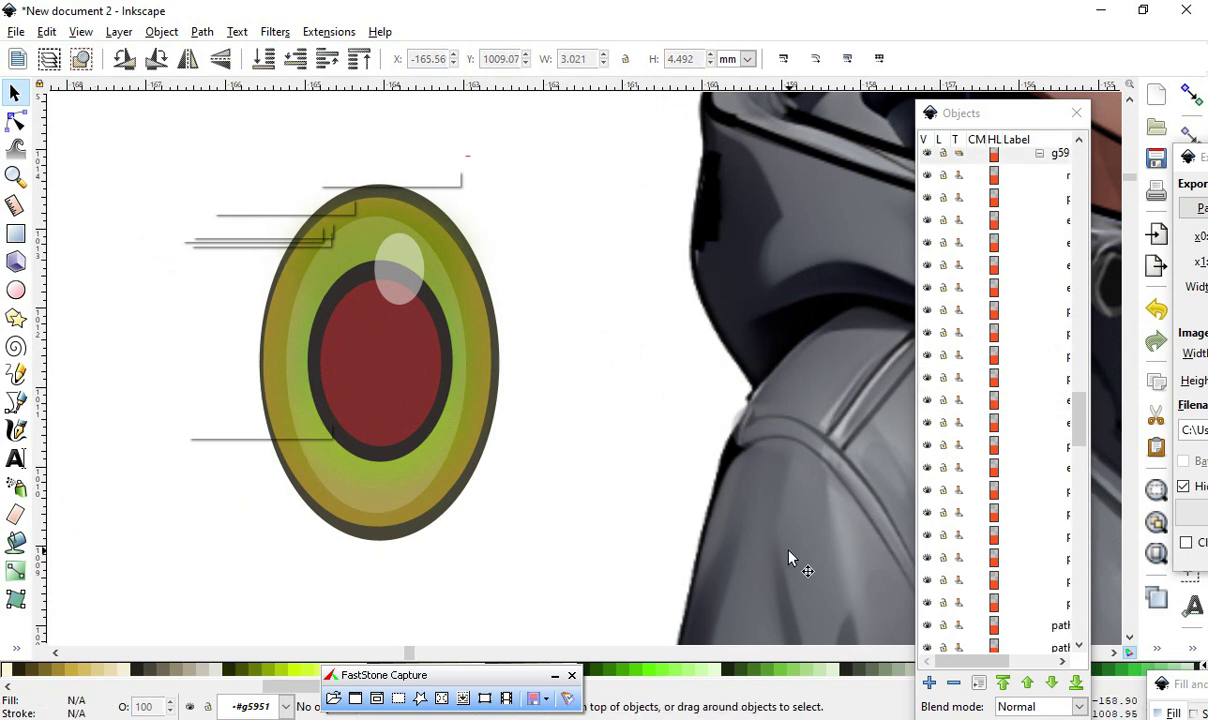
{"action": "left_click", "coordinate": [630, 433]}
{"action": "left_click_drag", "start_coordinate": [632, 483], "coordinate": [582, 428]}
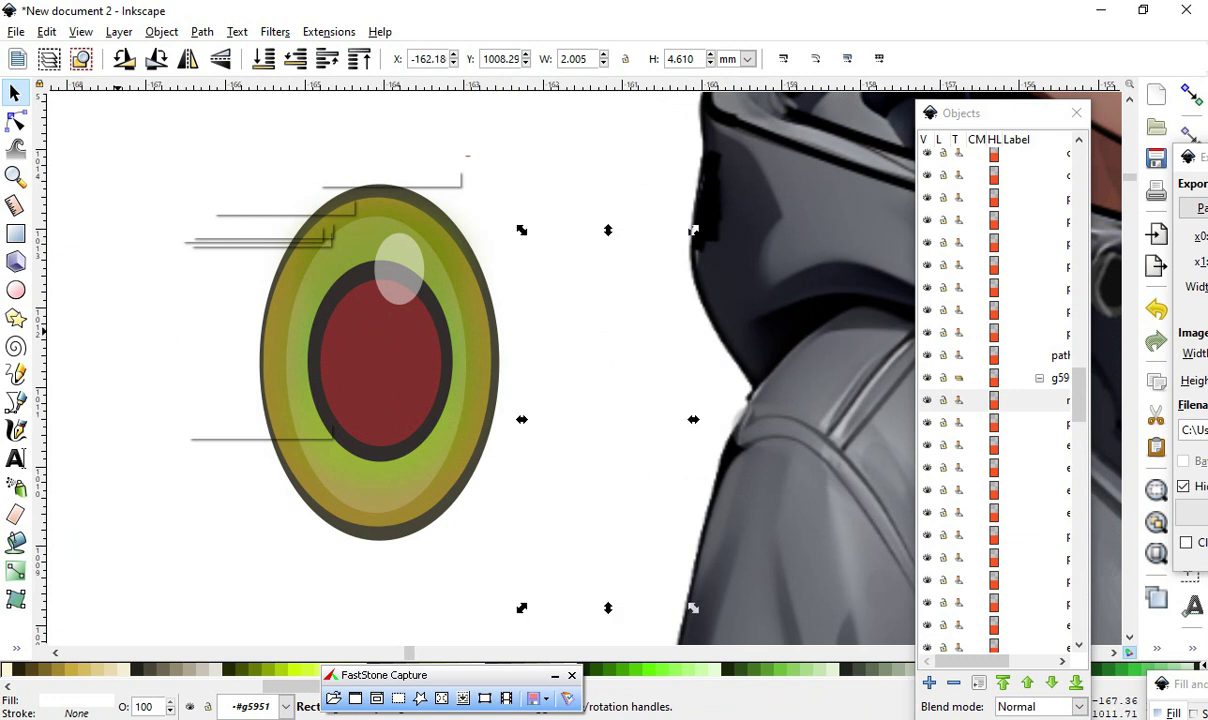
- Offset the narrowed translucent ellipse slightly left of the narrow eye's centre
{"action": "left_click", "coordinate": [363, 243]}
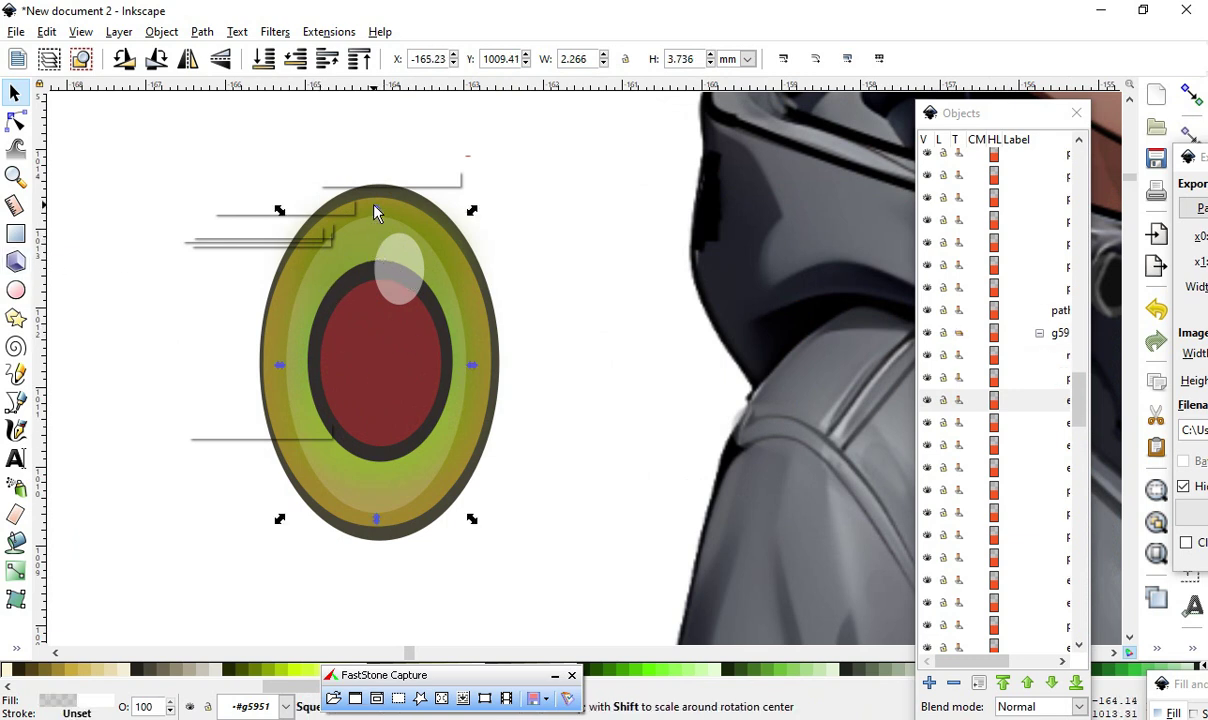
{"action": "mouse_move", "coordinate": [372, 237]}
{"action": "left_mouse_down"}
{"action": "mouse_move", "coordinate": [401, 243]}
{"action": "mouse_move", "coordinate": [328, 238]}
{"action": "mouse_move", "coordinate": [396, 226]}
{"action": "mouse_move", "coordinate": [388, 250]}
{"action": "mouse_move", "coordinate": [398, 244]}
{"action": "mouse_move", "coordinate": [350, 236]}
{"action": "left_mouse_up"}
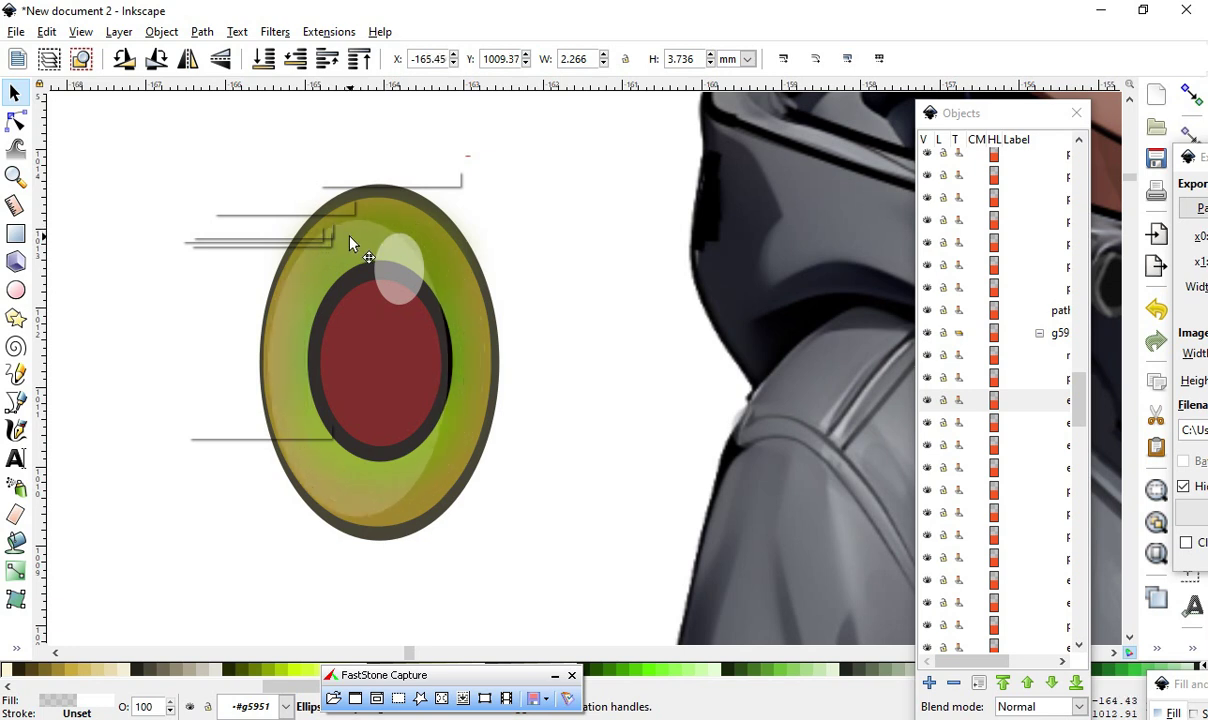
{"action": "left_click", "coordinate": [460, 314]}
{"action": "left_click_drag", "start_coordinate": [440, 435], "coordinate": [447, 331]}
- Cover the left half of the narrow eye with the white rectangle, compare it with the character's eyes, and uncover it again
{"action": "left_click", "coordinate": [660, 445]}
{"action": "left_click_drag", "start_coordinate": [660, 445], "coordinate": [375, 364]}
{"action": "scroll", "coordinate": [452, 358], "scroll_direction": "down", "scroll_amount": 3}
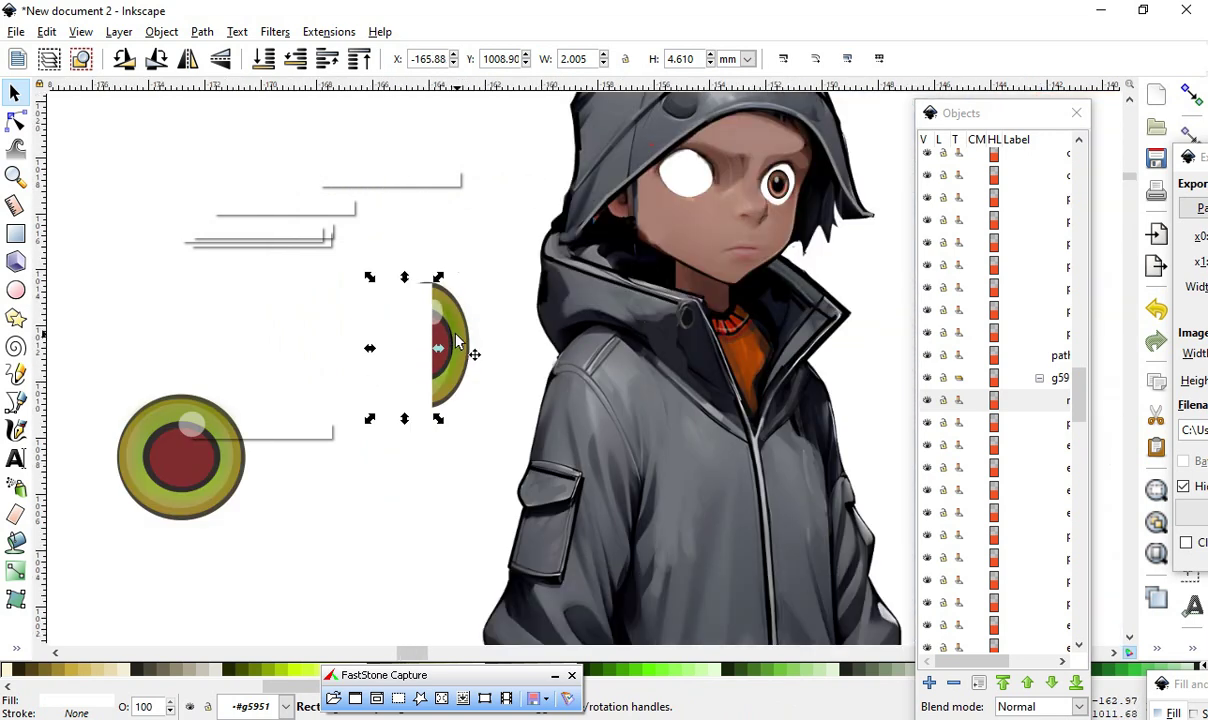
{"action": "scroll", "coordinate": [463, 316], "scroll_direction": "up", "scroll_amount": 1}
{"action": "scroll", "coordinate": [526, 364], "scroll_direction": "down", "scroll_amount": 1}
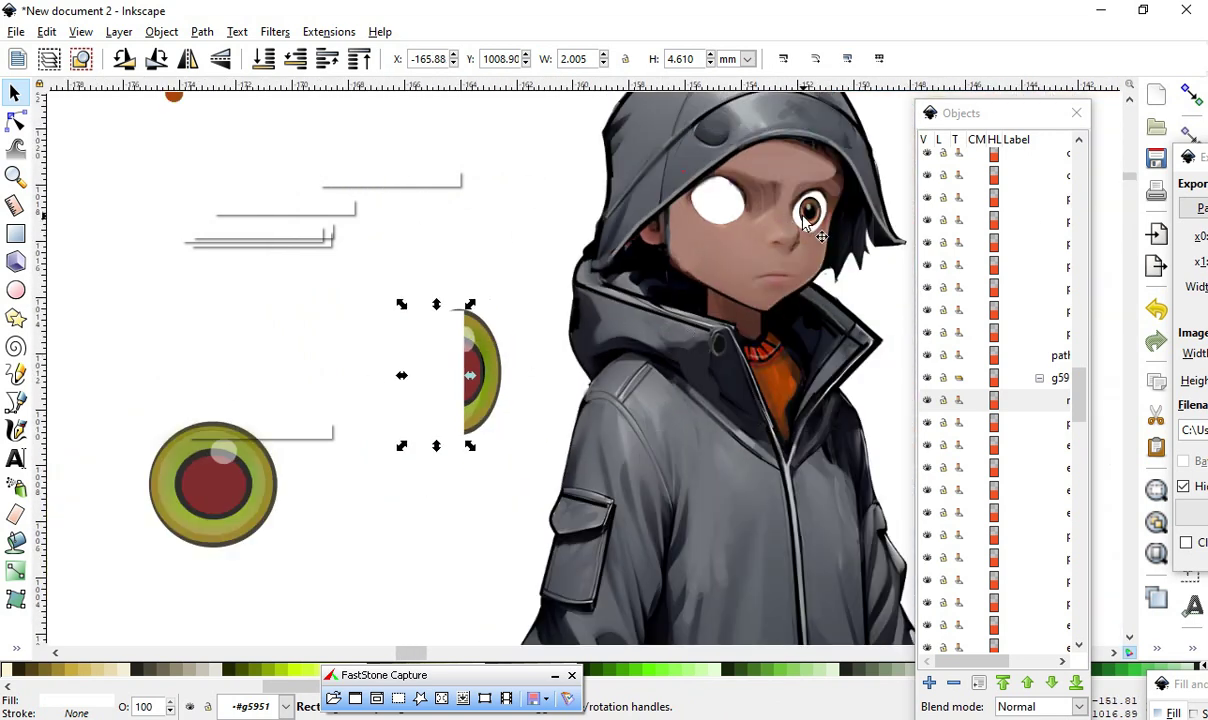
{"action": "scroll", "coordinate": [827, 223], "scroll_direction": "up", "scroll_amount": 1}
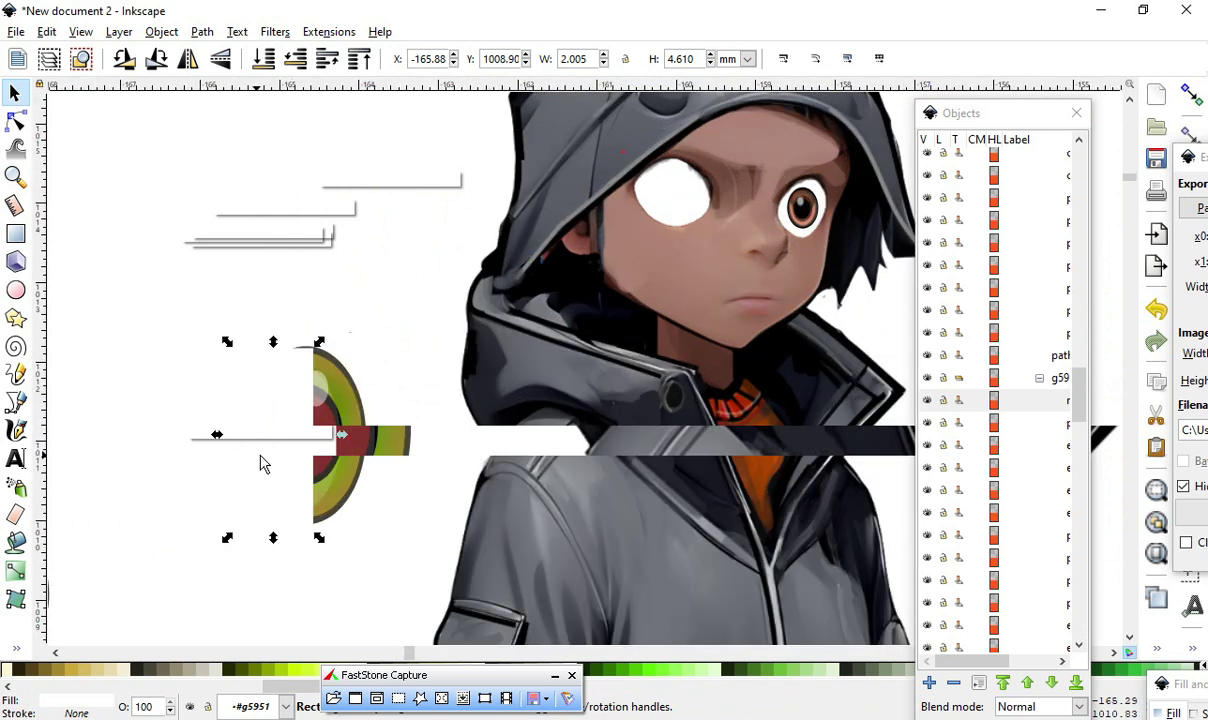
{"action": "scroll", "coordinate": [259, 461], "scroll_direction": "up", "scroll_amount": 2}
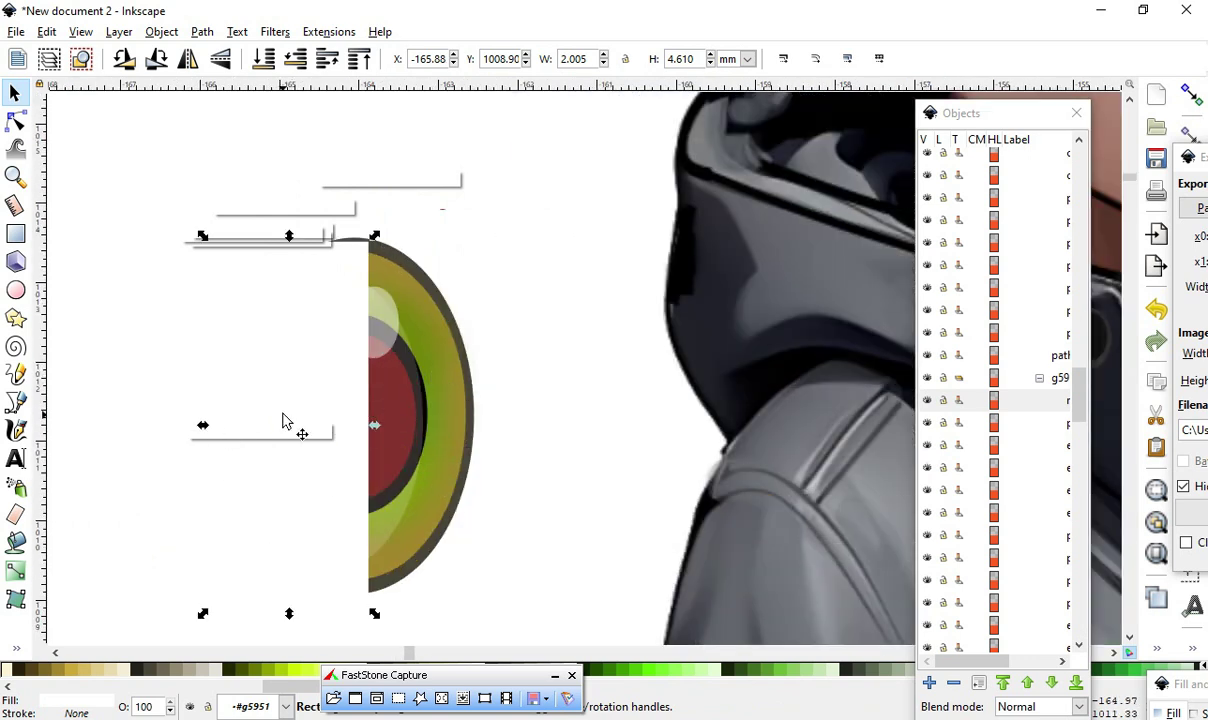
{"action": "left_click_drag", "start_coordinate": [315, 369], "coordinate": [620, 326]}
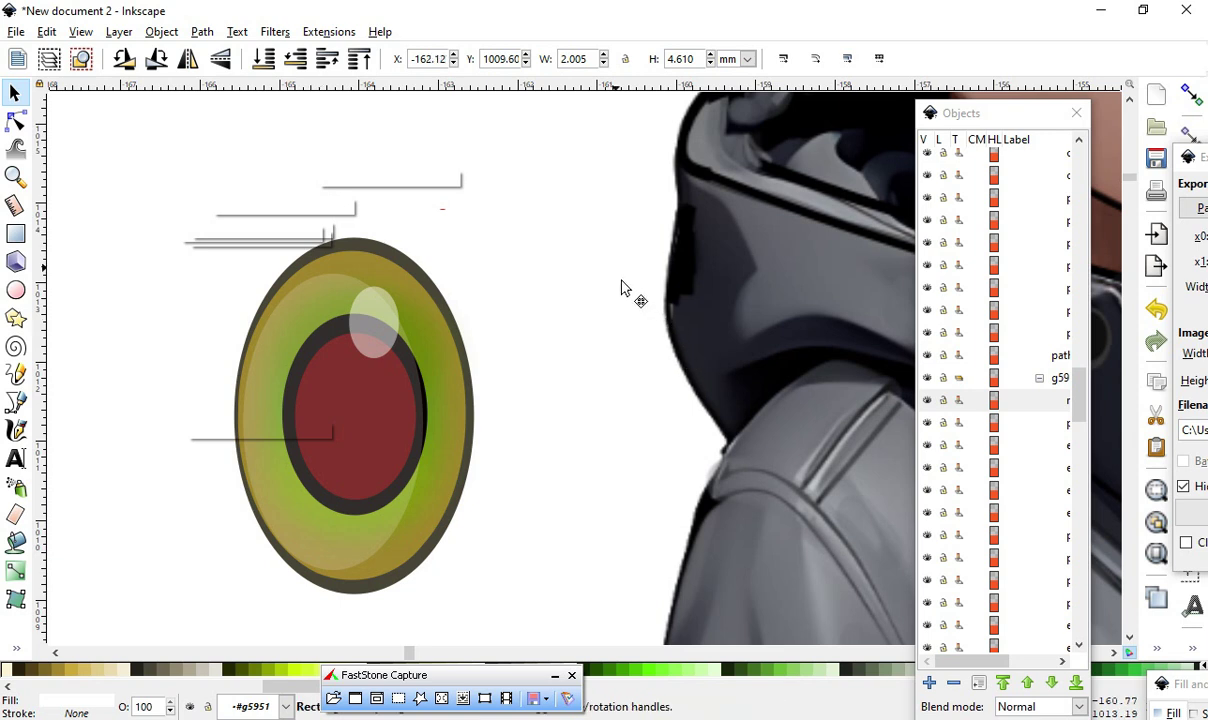
- Move the translucent ellipse aside and narrow the small highlight over the pupil's upper edge to about 0.43 mm
{"action": "left_click", "coordinate": [357, 295]}
{"action": "key", "text": "e"}
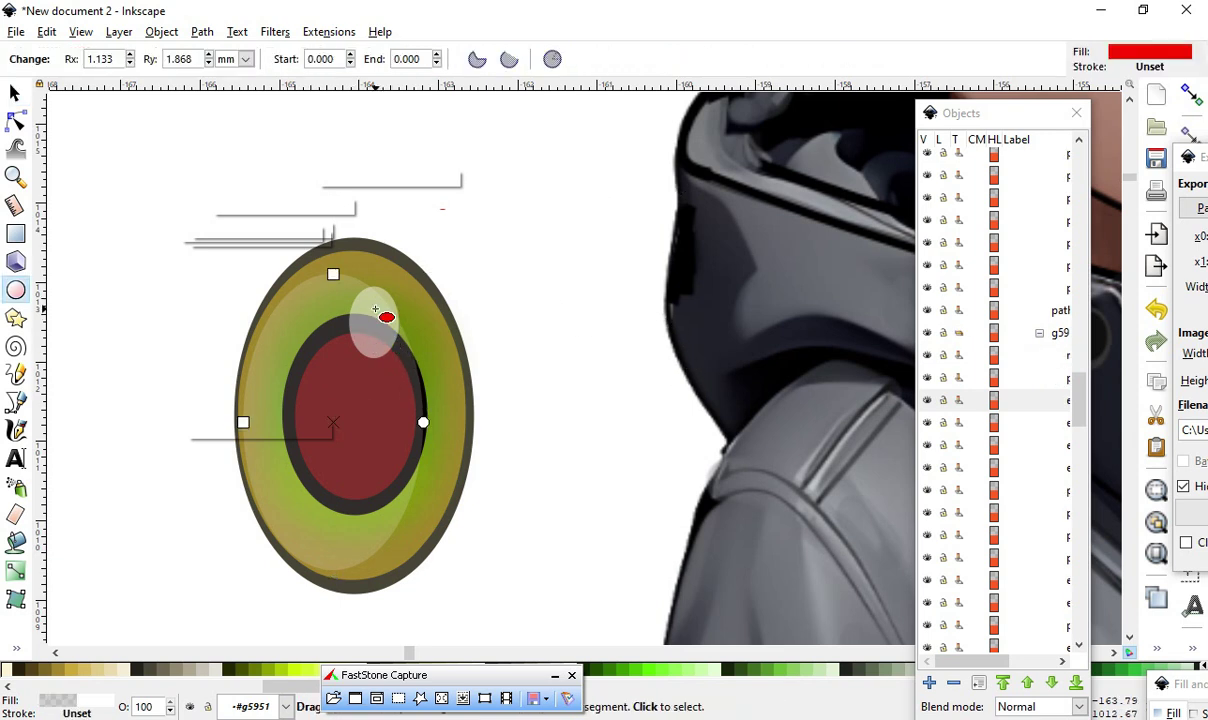
{"action": "left_click", "coordinate": [15, 93]}
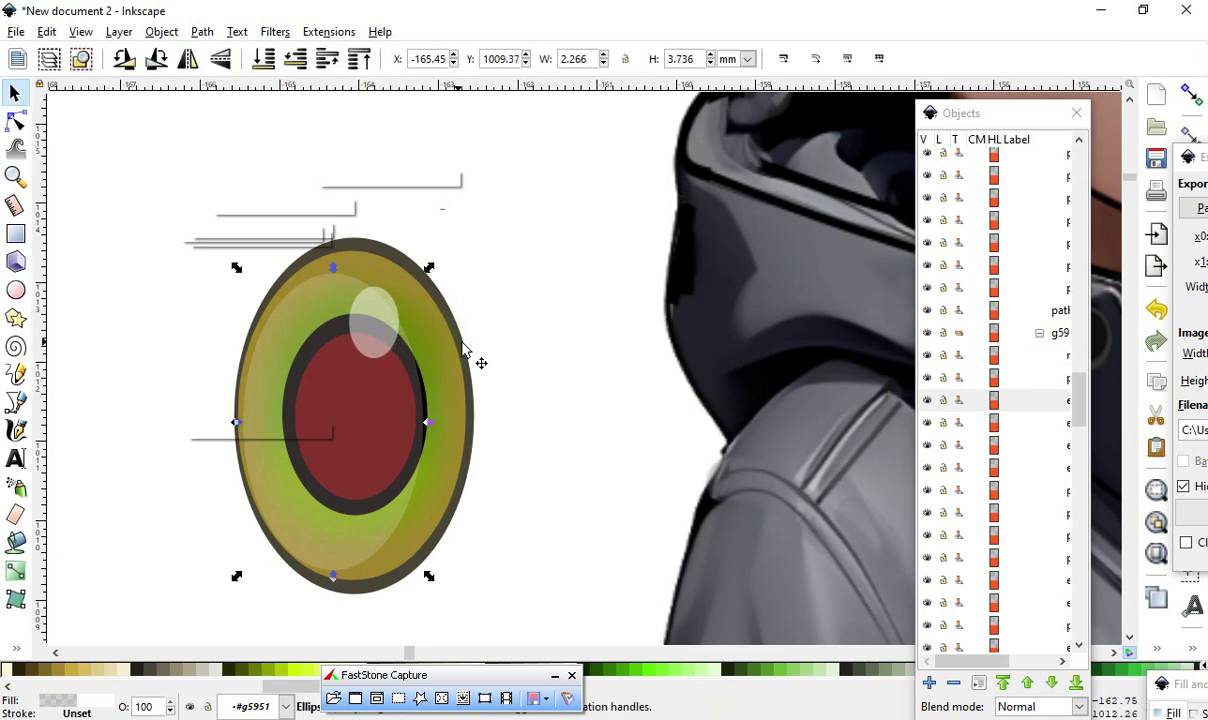
{"action": "key", "text": "e"}
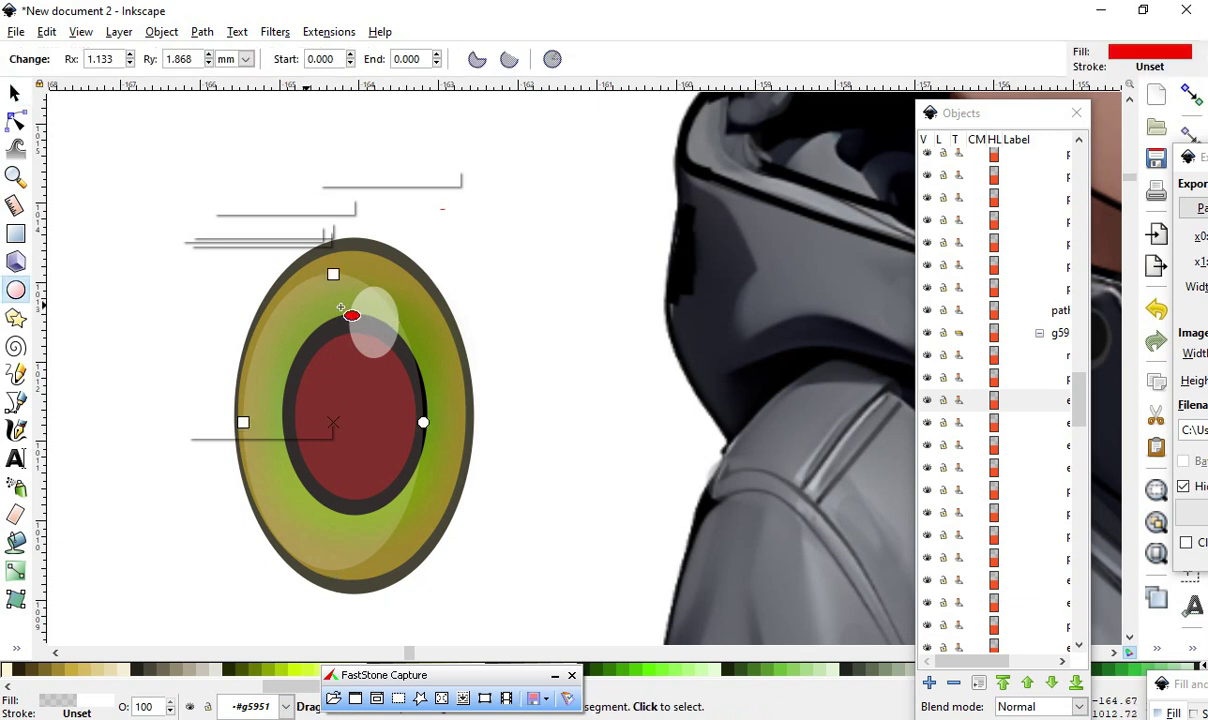
{"action": "left_click", "coordinate": [15, 93]}
{"action": "left_click_drag", "start_coordinate": [289, 297], "coordinate": [444, 378]}
{"action": "left_click_drag", "start_coordinate": [370, 298], "coordinate": [352, 331]}
{"action": "key", "text": "Tab"}
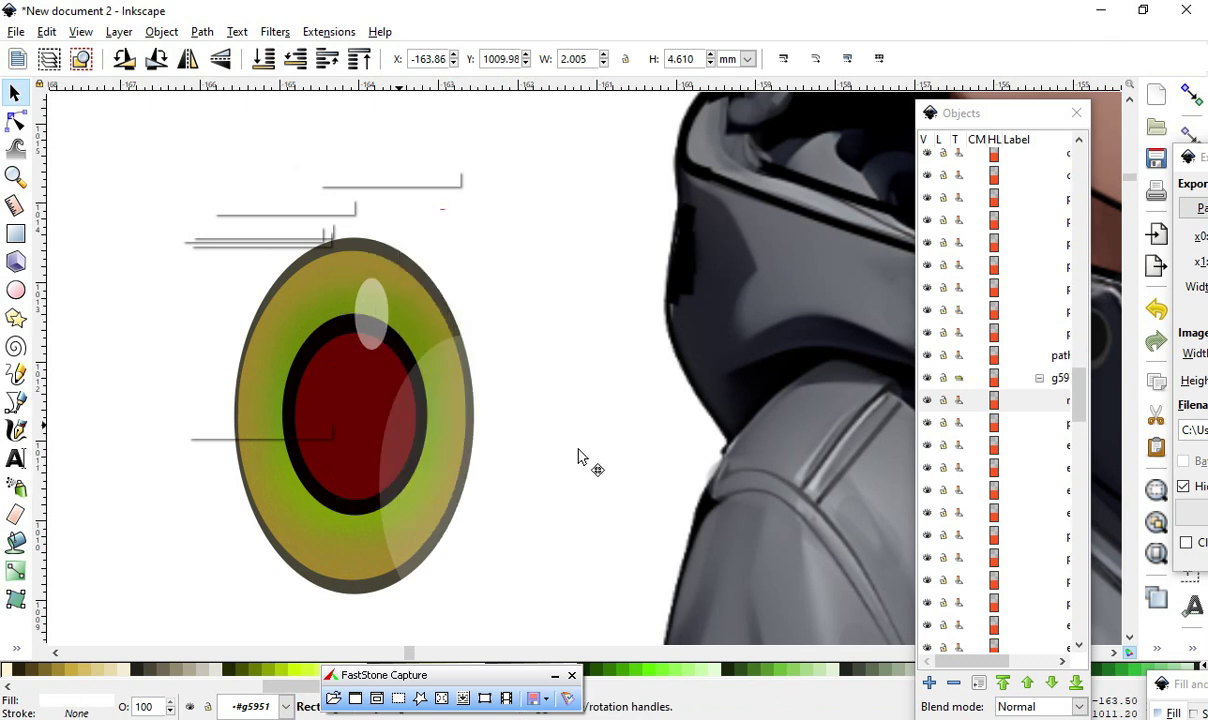
- Move the translucent ellipse back over the narrow eye, slightly up and left of the pupil's centre
{"action": "left_click_drag", "start_coordinate": [402, 502], "coordinate": [270, 431]}
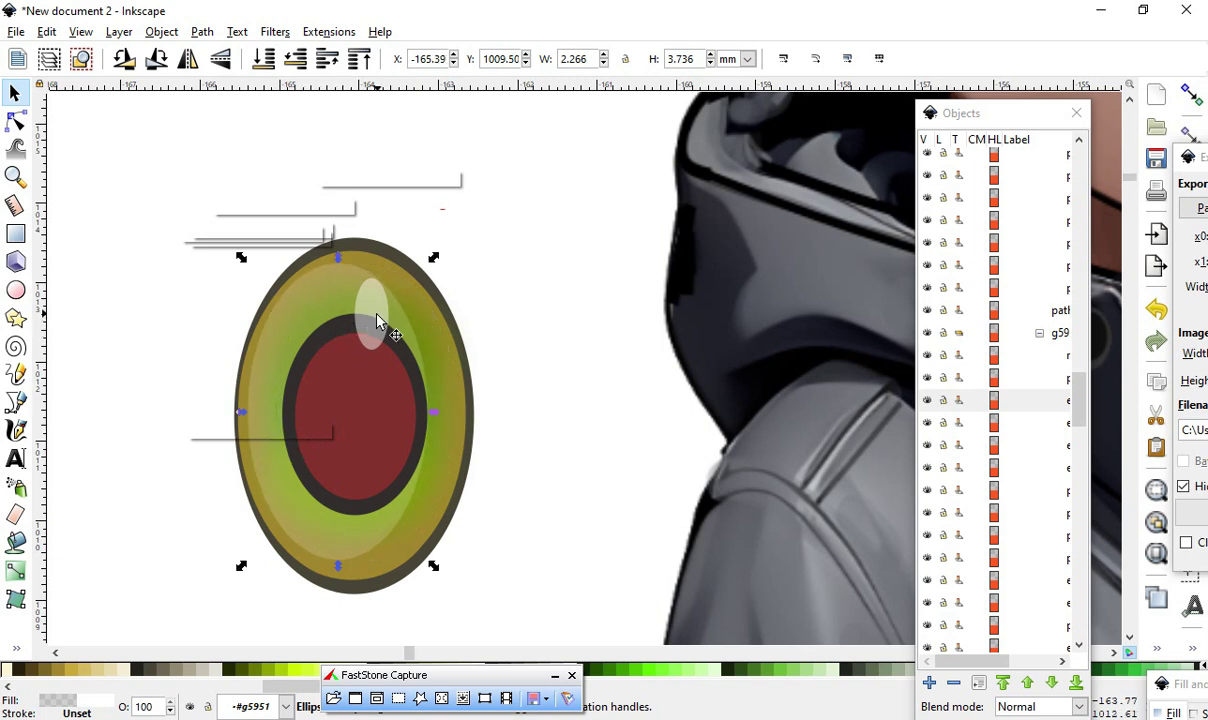
{"action": "left_click", "coordinate": [419, 374]}
{"action": "key", "text": "e"}
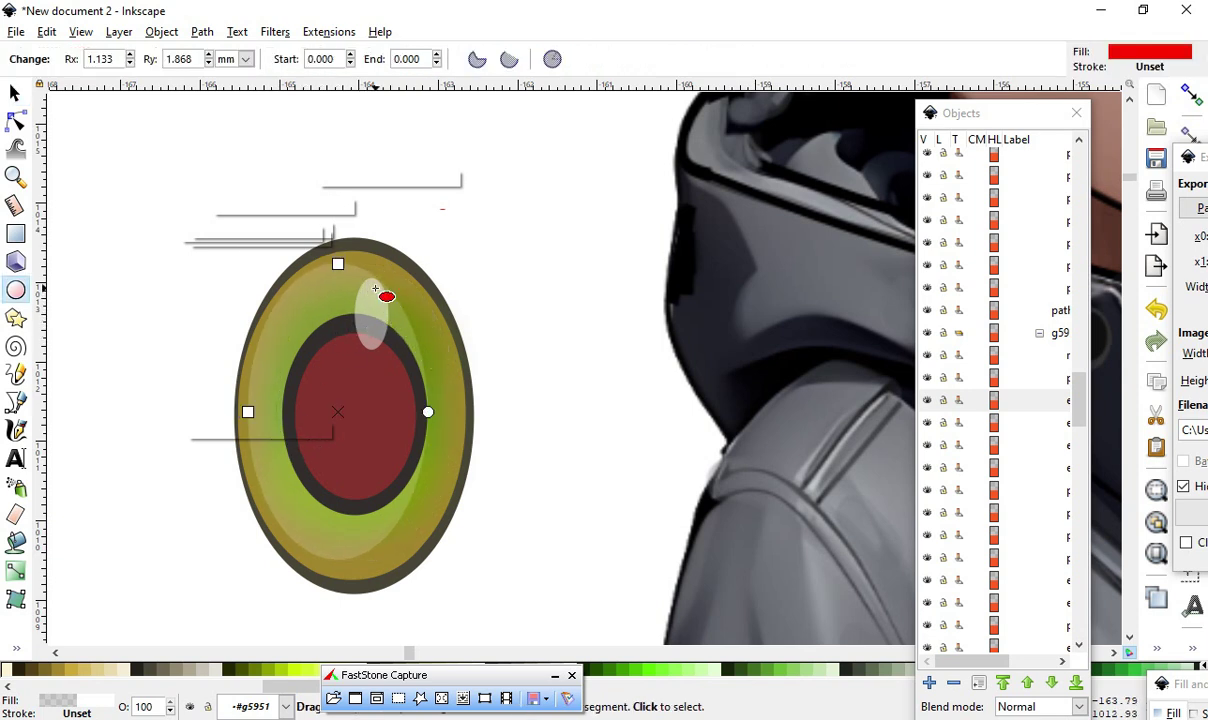
{"action": "left_click", "coordinate": [28, 100]}
- Shorten the highlight to about 0.70 mm, place it just above the pupil, and reposition the translucent ellipse left of centre
{"action": "mouse_move", "coordinate": [334, 296]}
{"action": "left_mouse_down"}
{"action": "mouse_move", "coordinate": [349, 346]}
{"action": "mouse_move", "coordinate": [342, 297]}
{"action": "mouse_move", "coordinate": [326, 297]}
{"action": "mouse_move", "coordinate": [339, 285]}
{"action": "left_mouse_up"}
{"action": "left_click", "coordinate": [370, 312]}
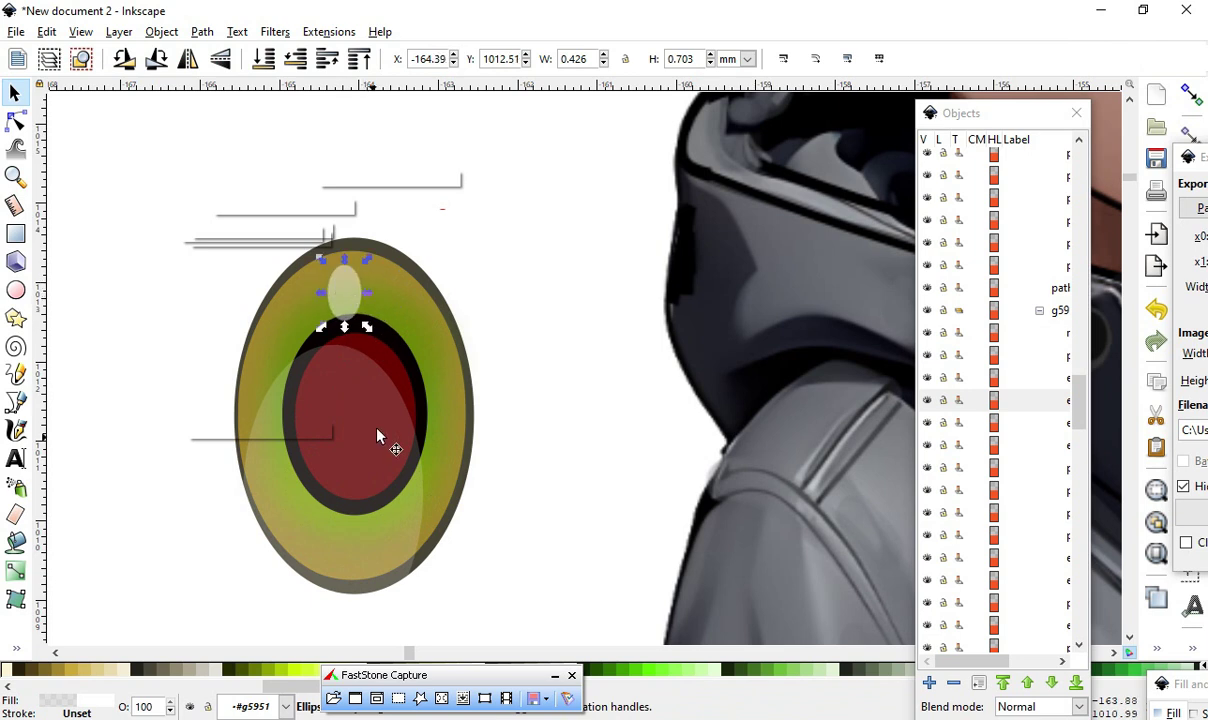
{"action": "mouse_move", "coordinate": [313, 543]}
{"action": "left_mouse_down"}
{"action": "mouse_move", "coordinate": [345, 477]}
{"action": "mouse_move", "coordinate": [377, 485]}
{"action": "mouse_move", "coordinate": [318, 486]}
{"action": "left_mouse_up"}
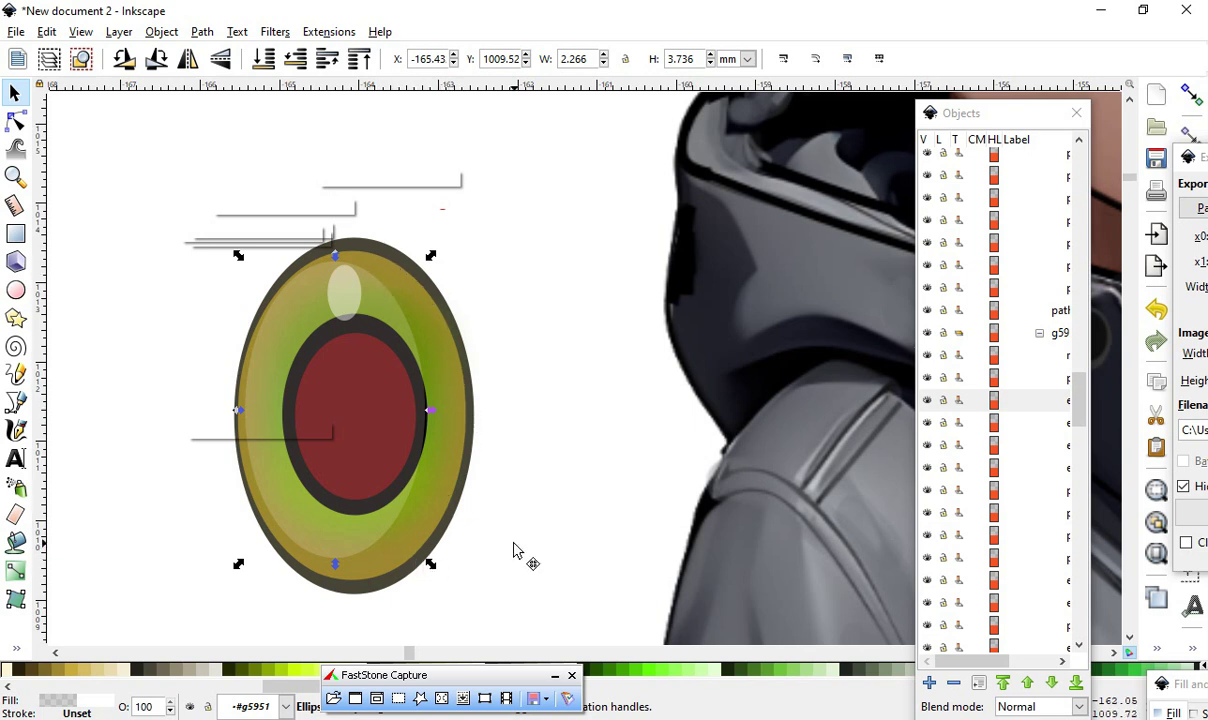
- Select the whole eye group and move it slightly down and to the right
{"action": "left_click", "coordinate": [358, 310]}
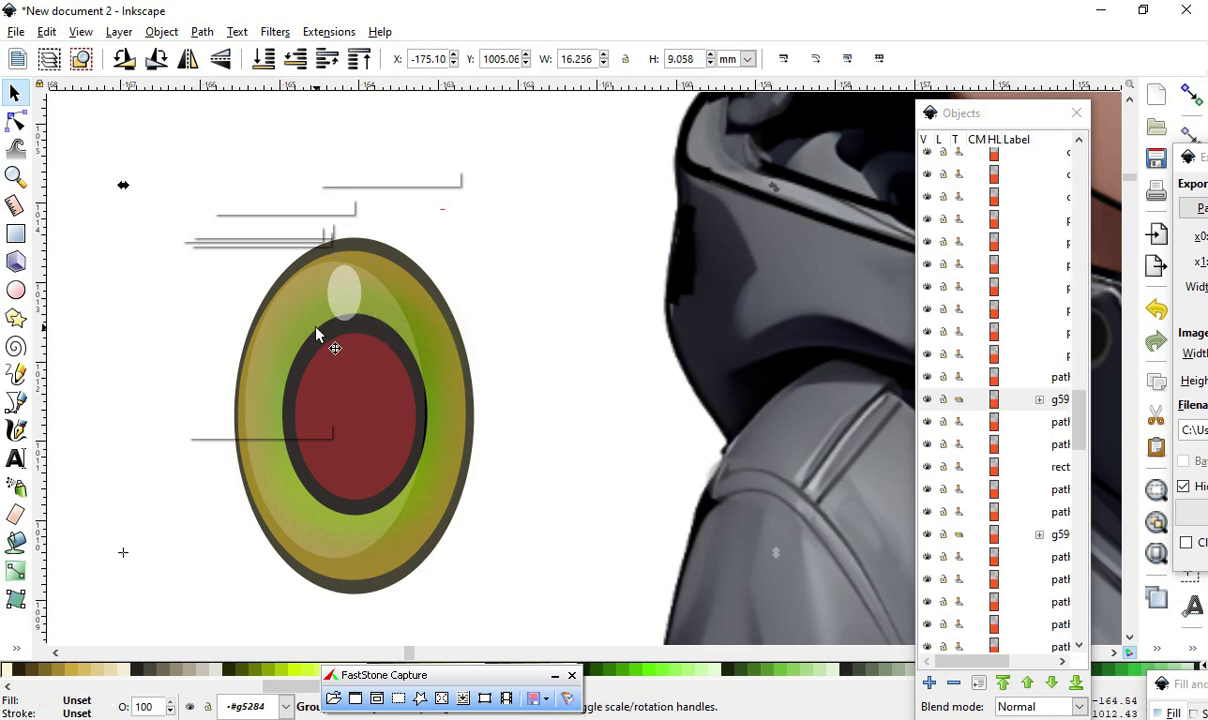
{"action": "left_click_drag", "start_coordinate": [383, 281], "coordinate": [393, 321]}
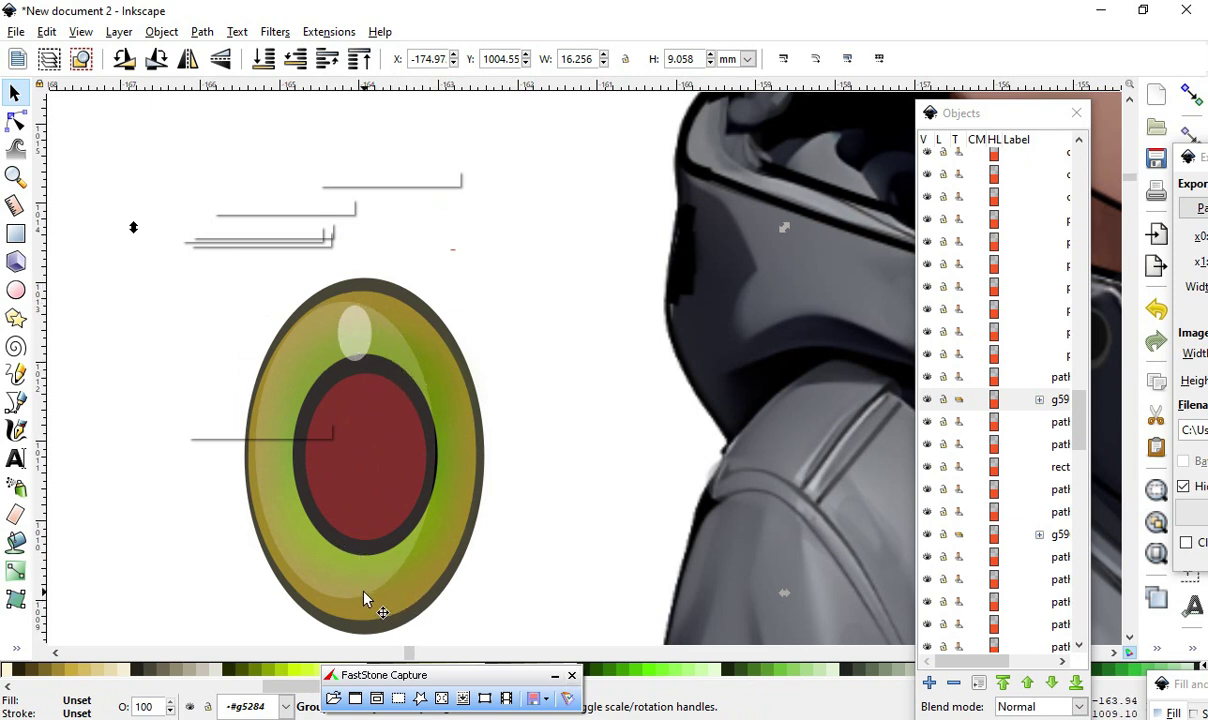
- Inside the narrow eye's group, select the dark outer ellipse and narrow it from its right side to about 2.90 mm
{"action": "scroll", "coordinate": [420, 282], "scroll_direction": "down", "scroll_amount": 1}
{"action": "scroll", "coordinate": [331, 474], "scroll_direction": "up", "scroll_amount": 1}
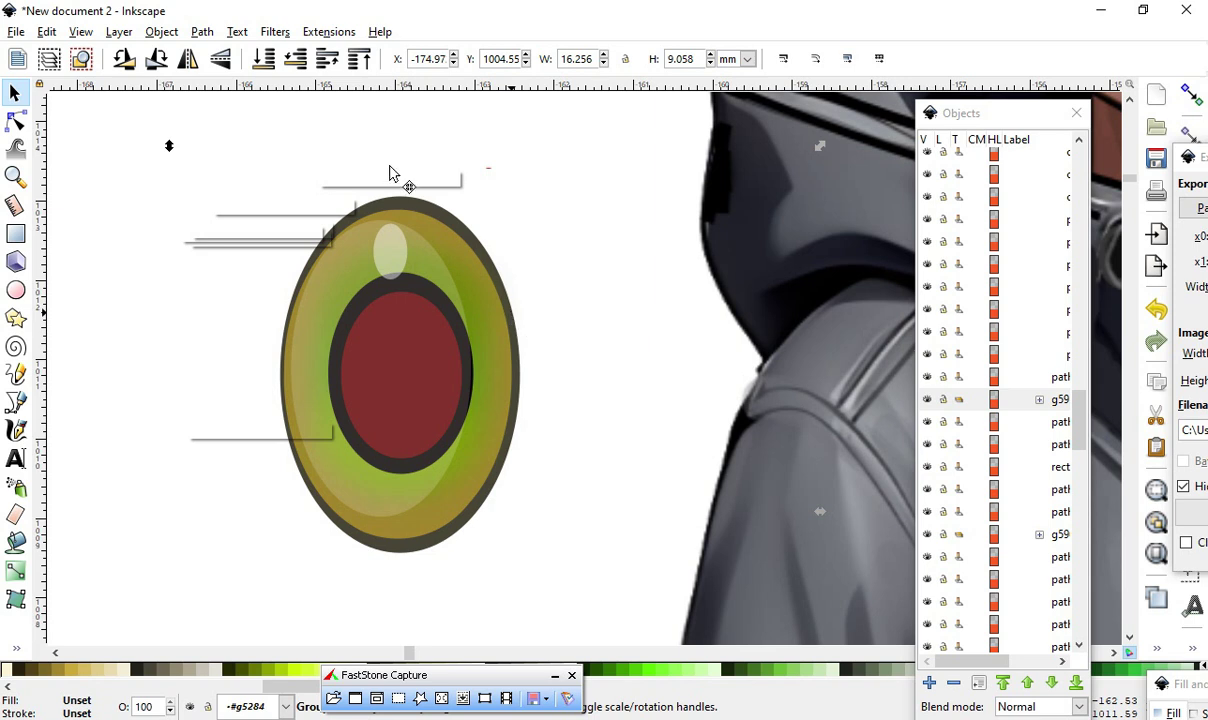
{"action": "double_click", "coordinate": [461, 252]}
{"action": "left_click", "coordinate": [472, 327]}
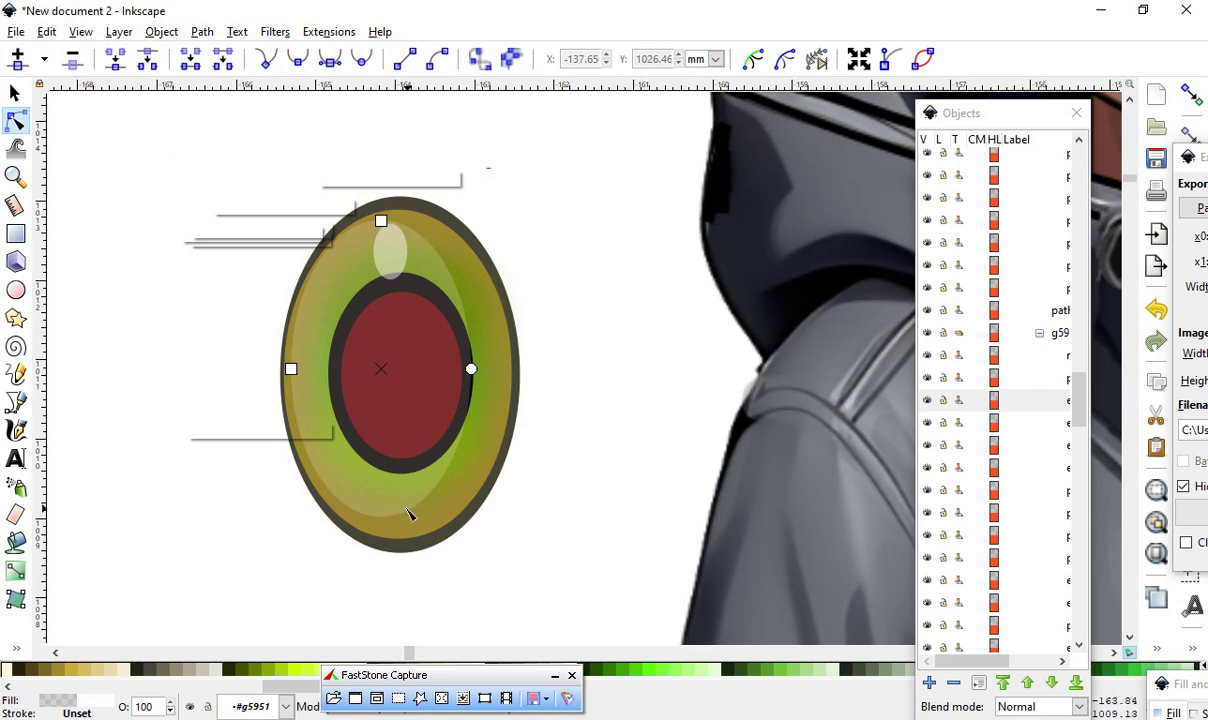
{"action": "left_click", "coordinate": [15, 93]}
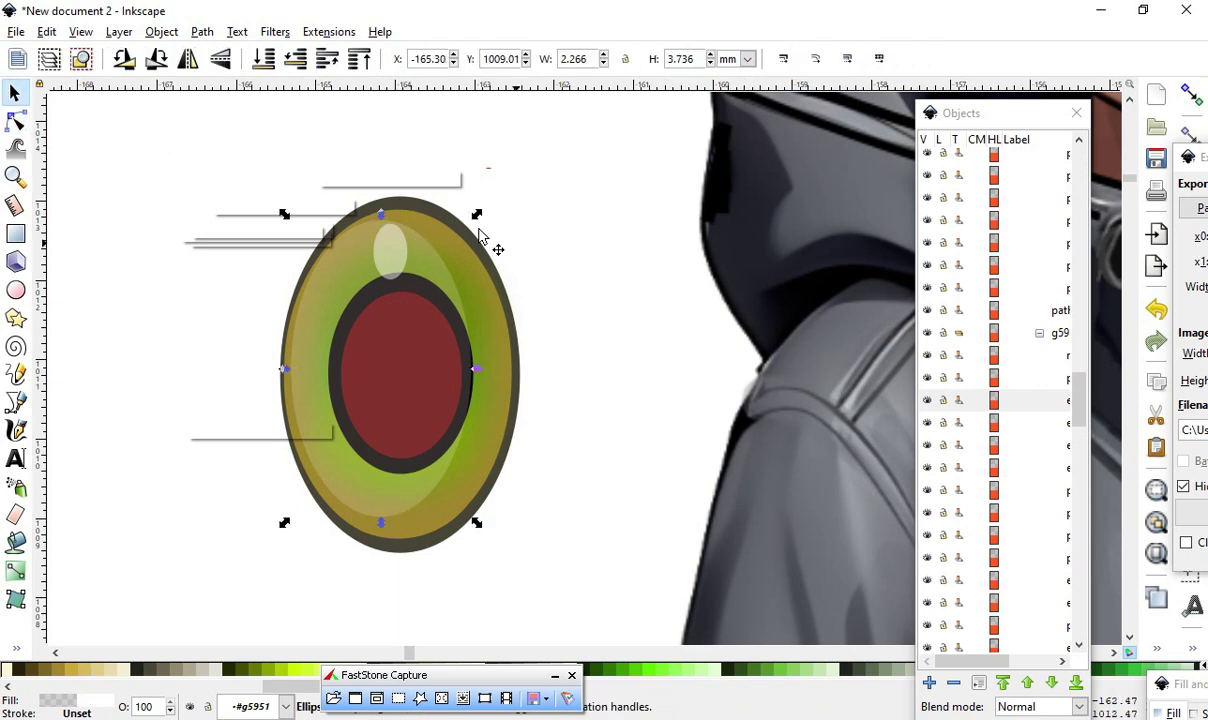
{"action": "left_click", "coordinate": [515, 398]}
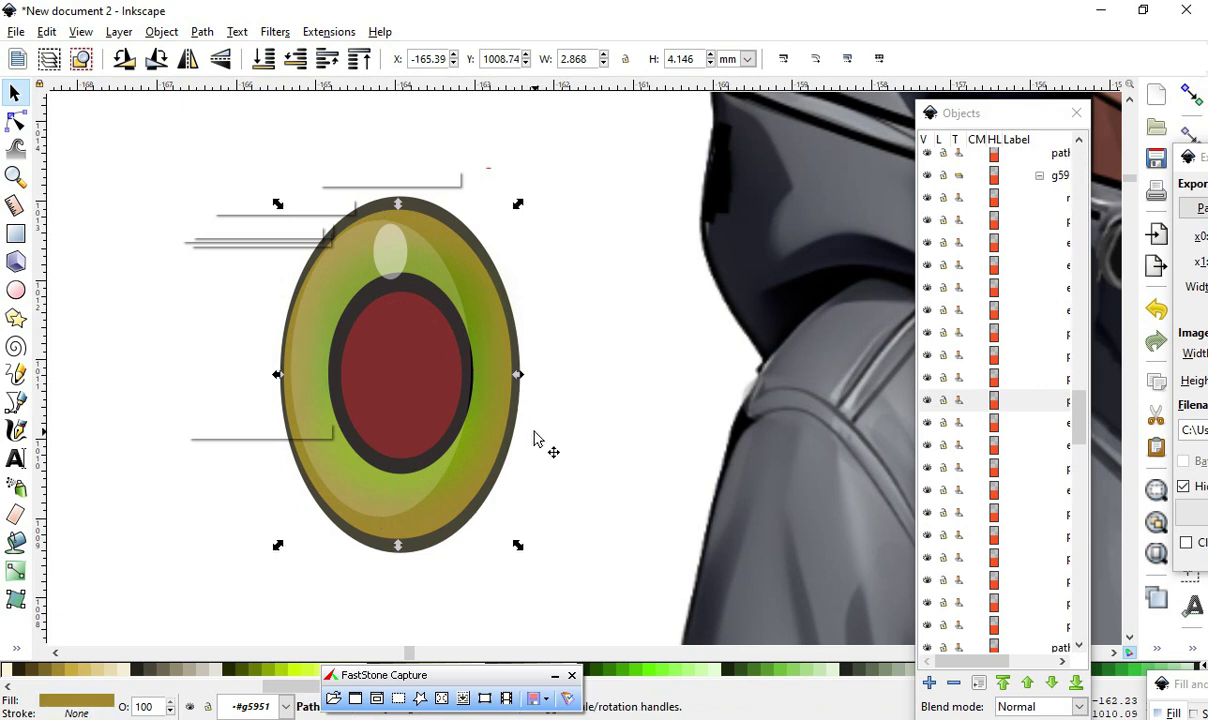
{"action": "left_click", "coordinate": [463, 228]}
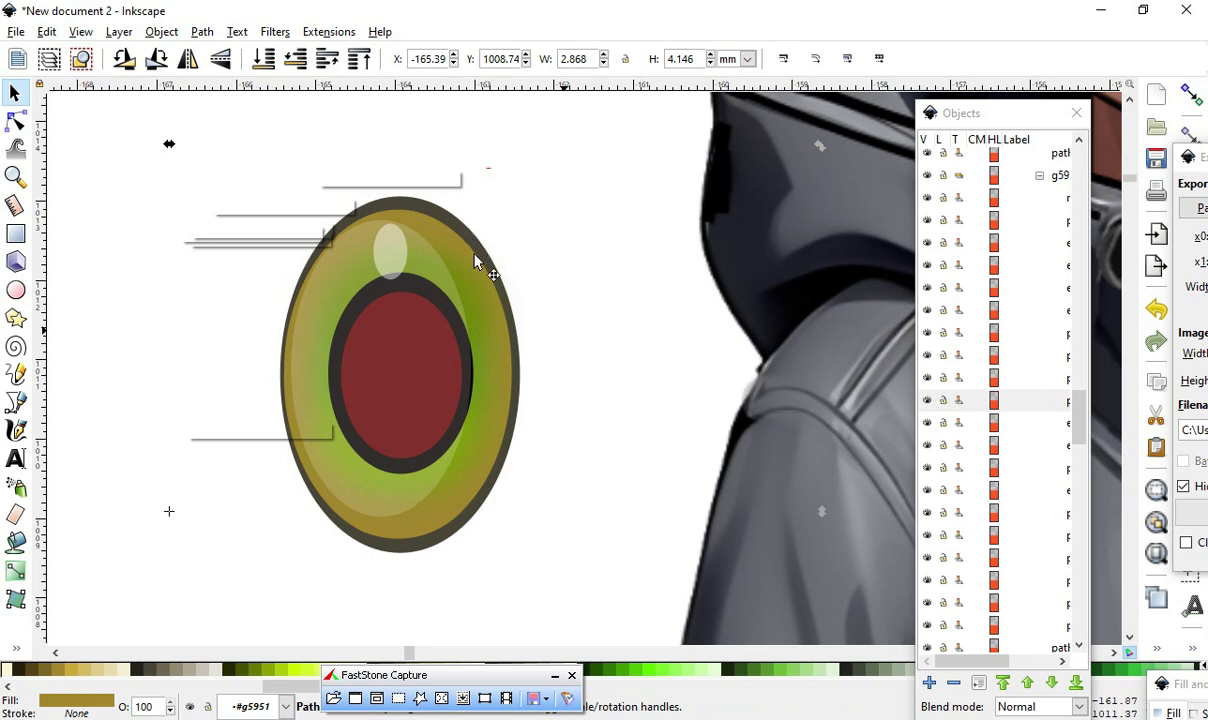
{"action": "double_click", "coordinate": [478, 249]}
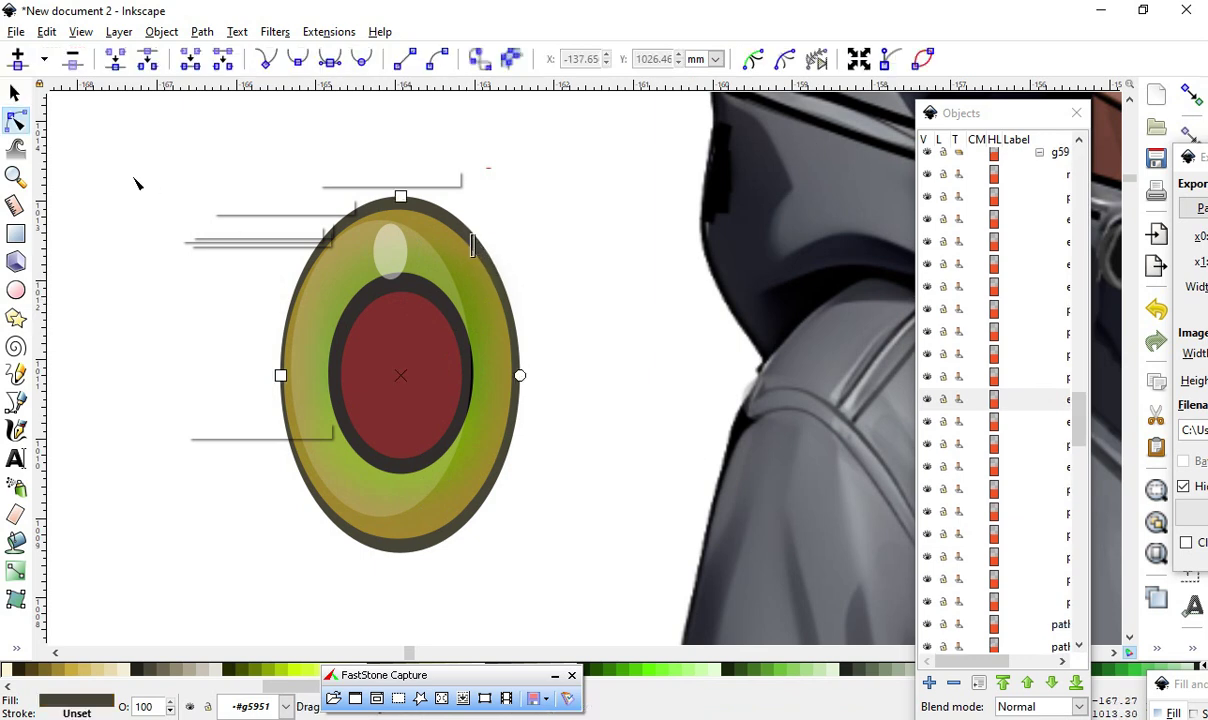
{"action": "key", "text": "s"}
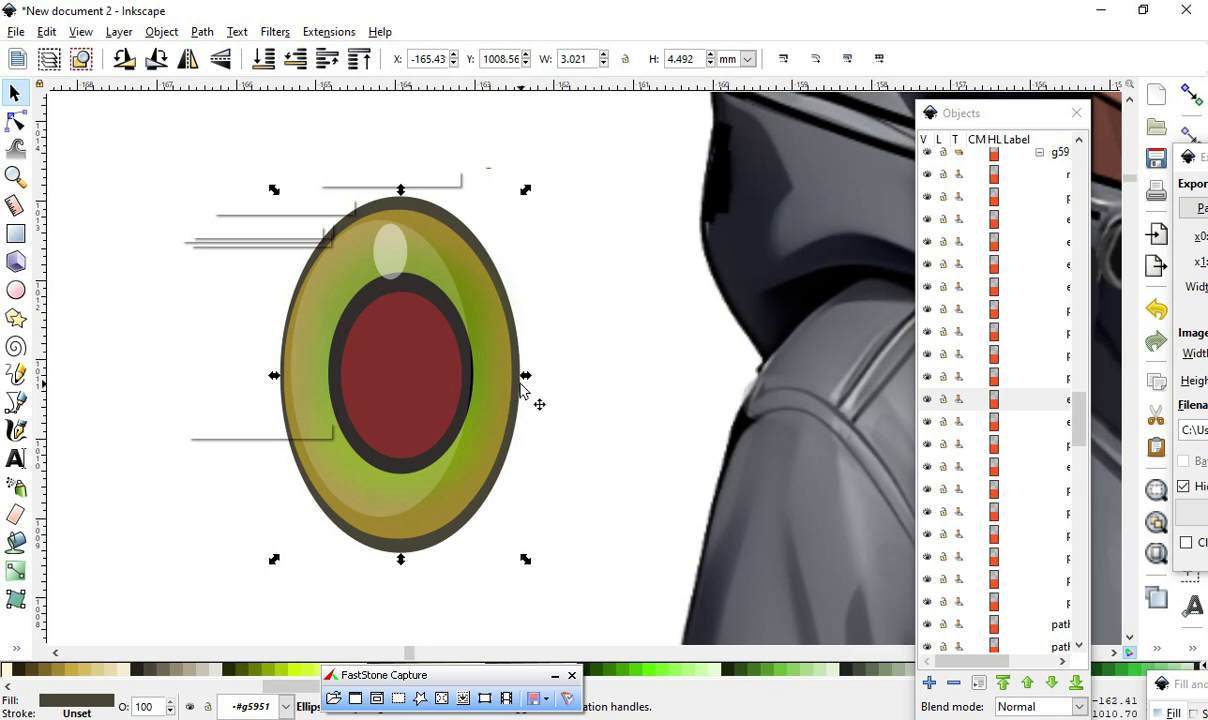
{"action": "mouse_move", "coordinate": [525, 376]}
{"action": "left_mouse_down"}
{"action": "mouse_move", "coordinate": [507, 380]}
{"action": "mouse_move", "coordinate": [519, 390]}
{"action": "left_mouse_up"}
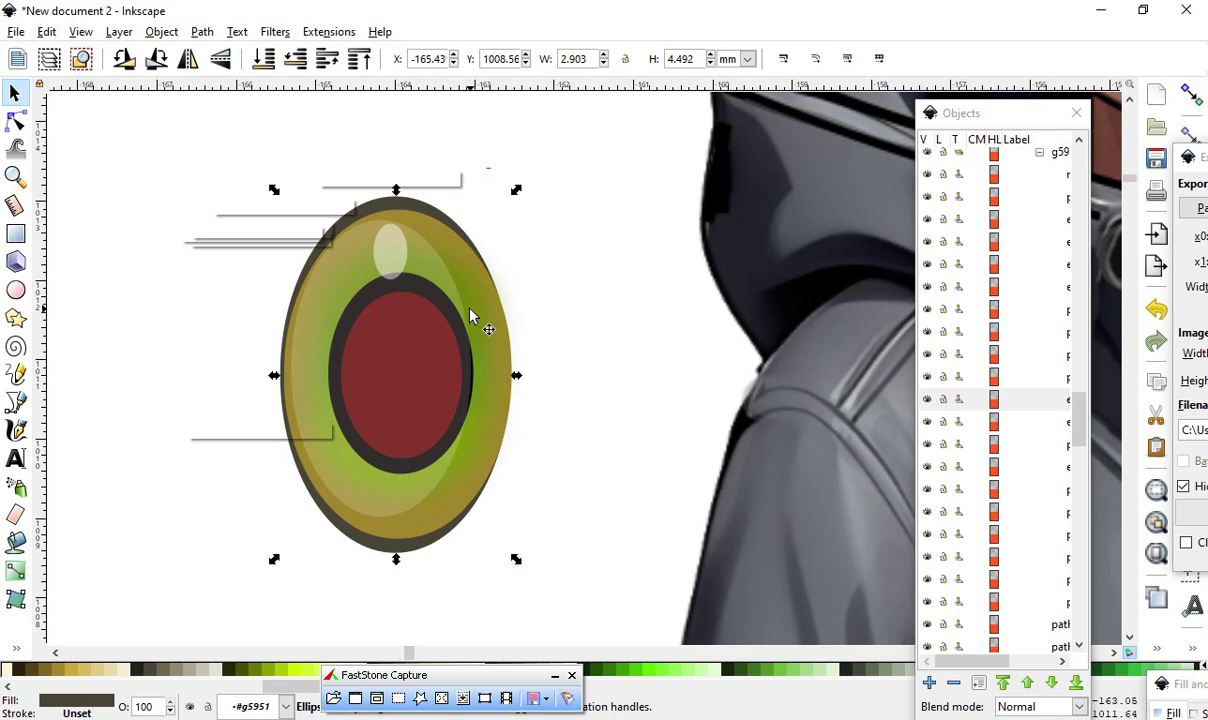
- Narrow the translucent ellipse over the narrow eye to about 1.45 mm and move it aside, clear of the pupil
{"action": "left_click", "coordinate": [481, 279]}
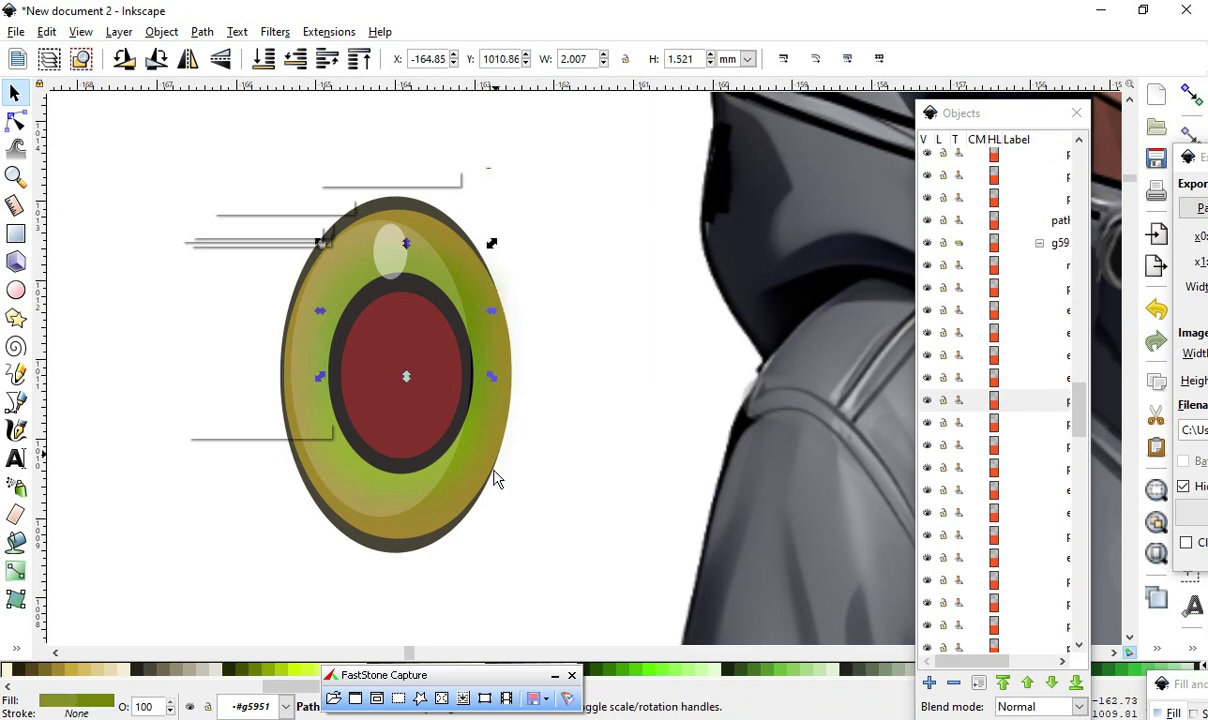
{"action": "scroll", "coordinate": [508, 455], "scroll_direction": "down", "scroll_amount": 2}
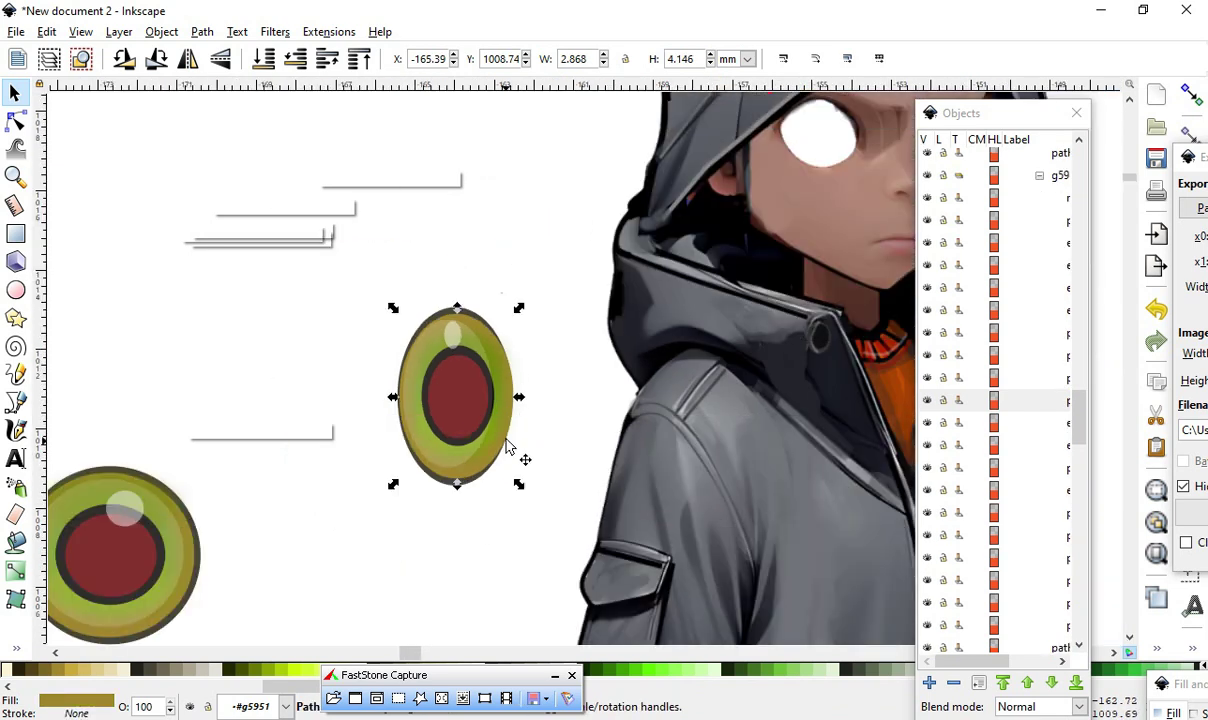
{"action": "scroll", "coordinate": [399, 432], "scroll_direction": "up", "scroll_amount": 1}
{"action": "left_click", "coordinate": [500, 406]}
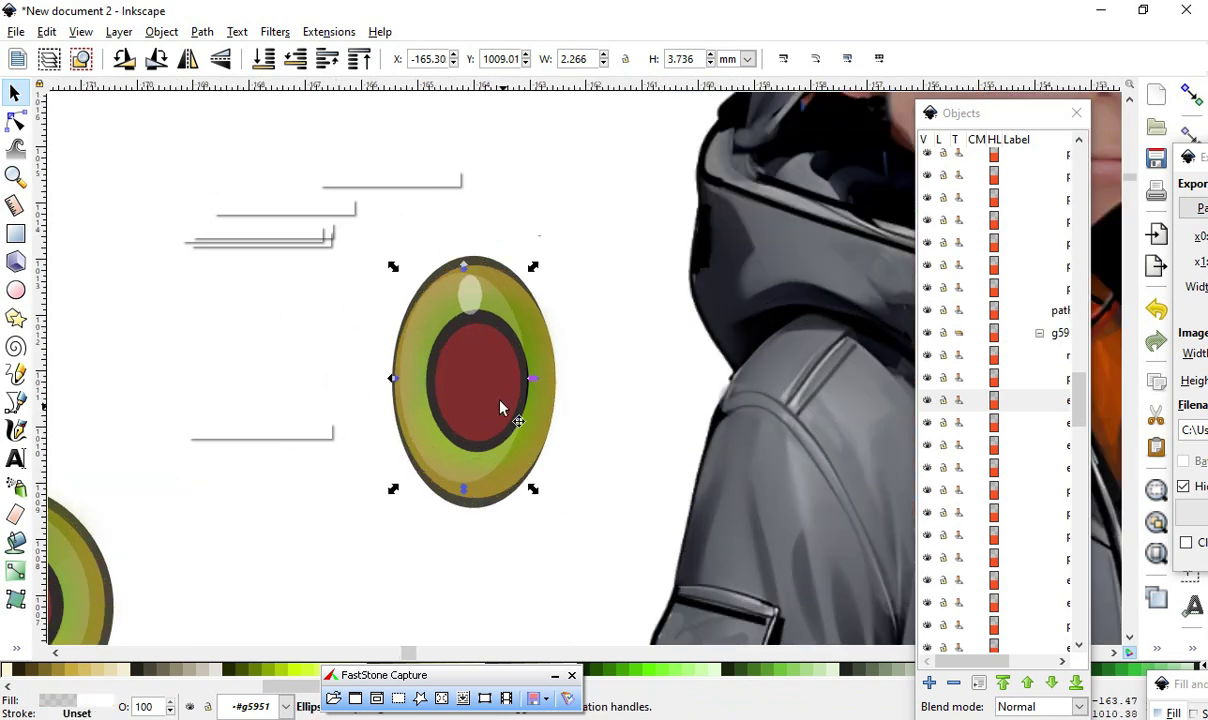
{"action": "left_click_drag", "start_coordinate": [394, 380], "coordinate": [443, 397]}
{"action": "left_click_drag", "start_coordinate": [501, 369], "coordinate": [585, 408]}
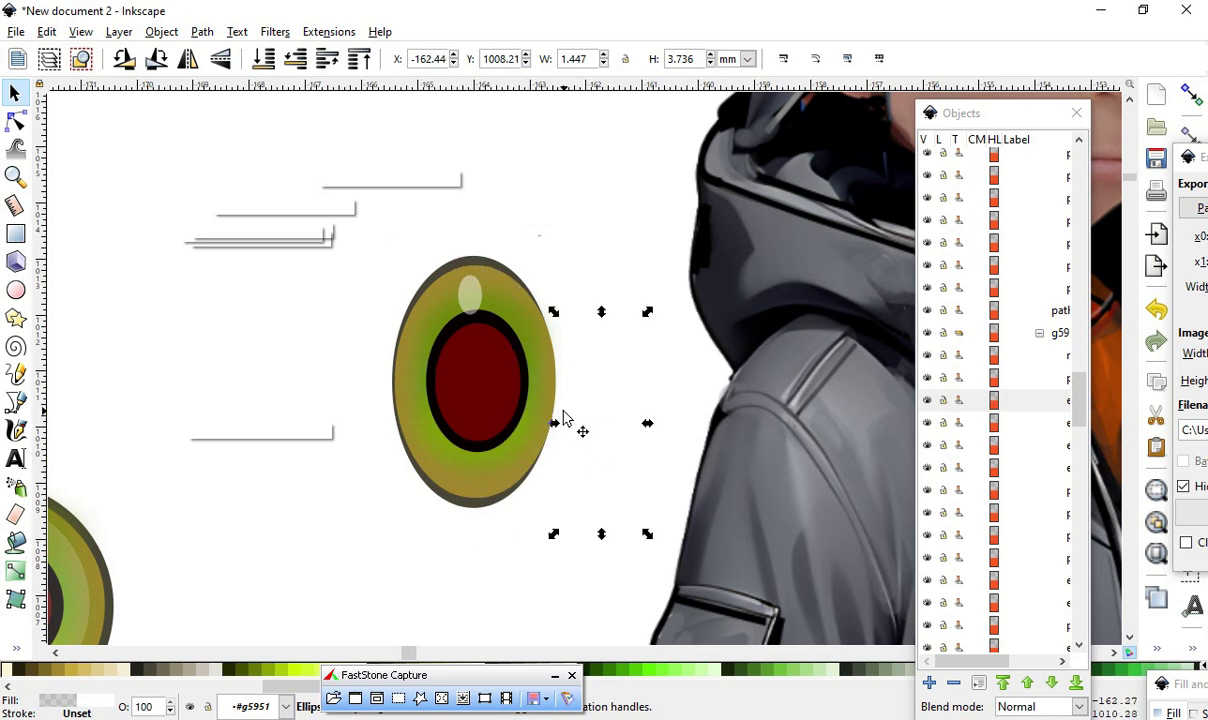
- Narrow the red pupil and its black ring toward the eye's right side, making the black ring about 1.46 mm wide
{"action": "left_click", "coordinate": [488, 377]}
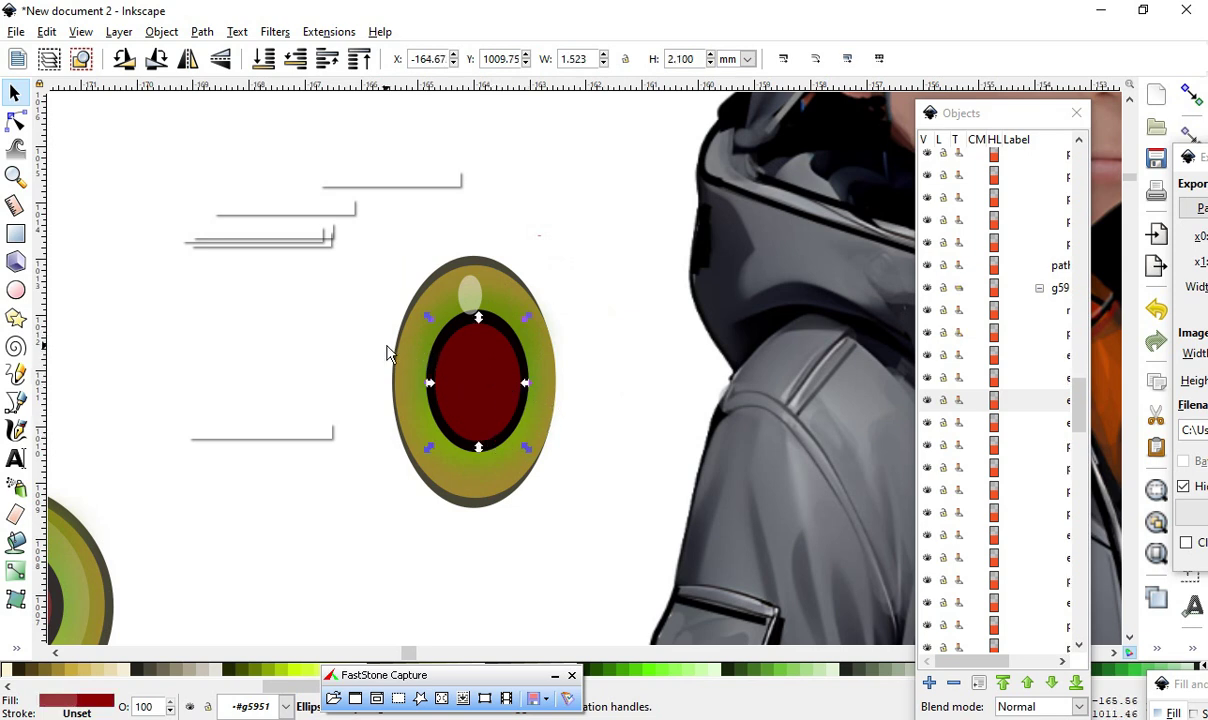
{"action": "mouse_move", "coordinate": [431, 386]}
{"action": "left_mouse_down"}
{"action": "mouse_move", "coordinate": [464, 391]}
{"action": "mouse_move", "coordinate": [436, 380]}
{"action": "mouse_move", "coordinate": [444, 392]}
{"action": "left_mouse_up"}
{"action": "left_click", "coordinate": [446, 367]}
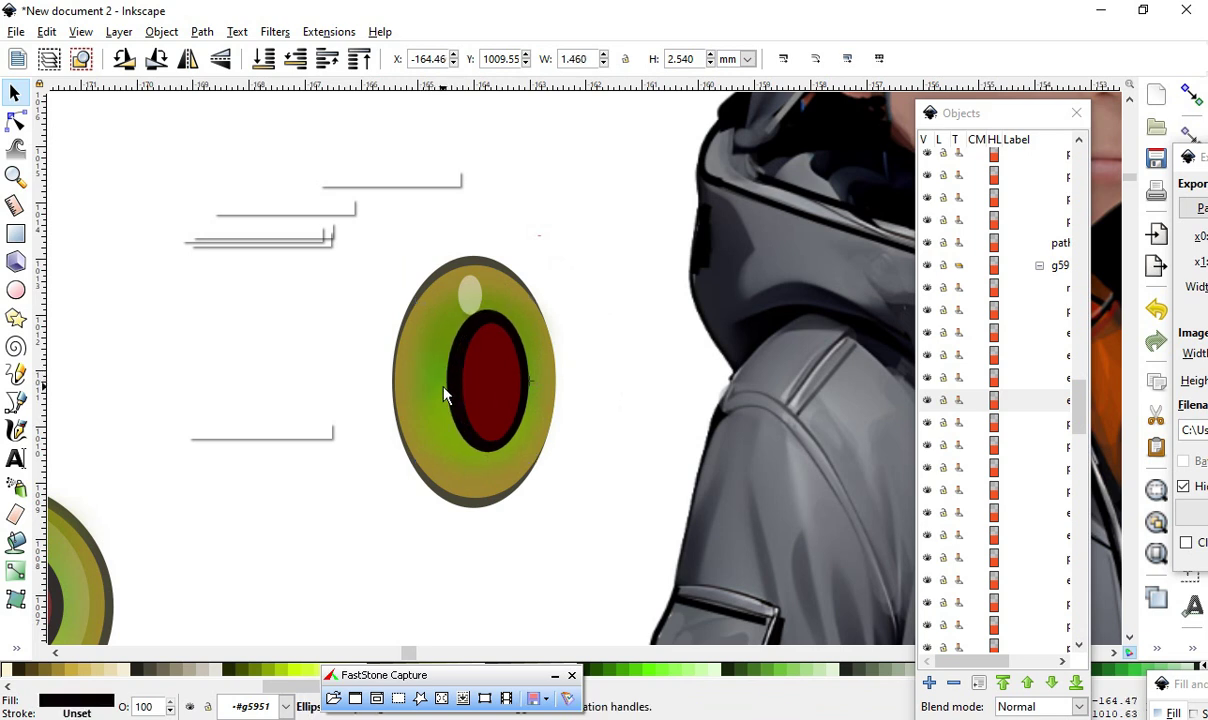
- Move the translucent ellipse back over the narrowed pupil and widen it to about 1.85 mm
{"action": "left_click", "coordinate": [631, 396]}
{"action": "left_click_drag", "start_coordinate": [621, 421], "coordinate": [479, 367]}
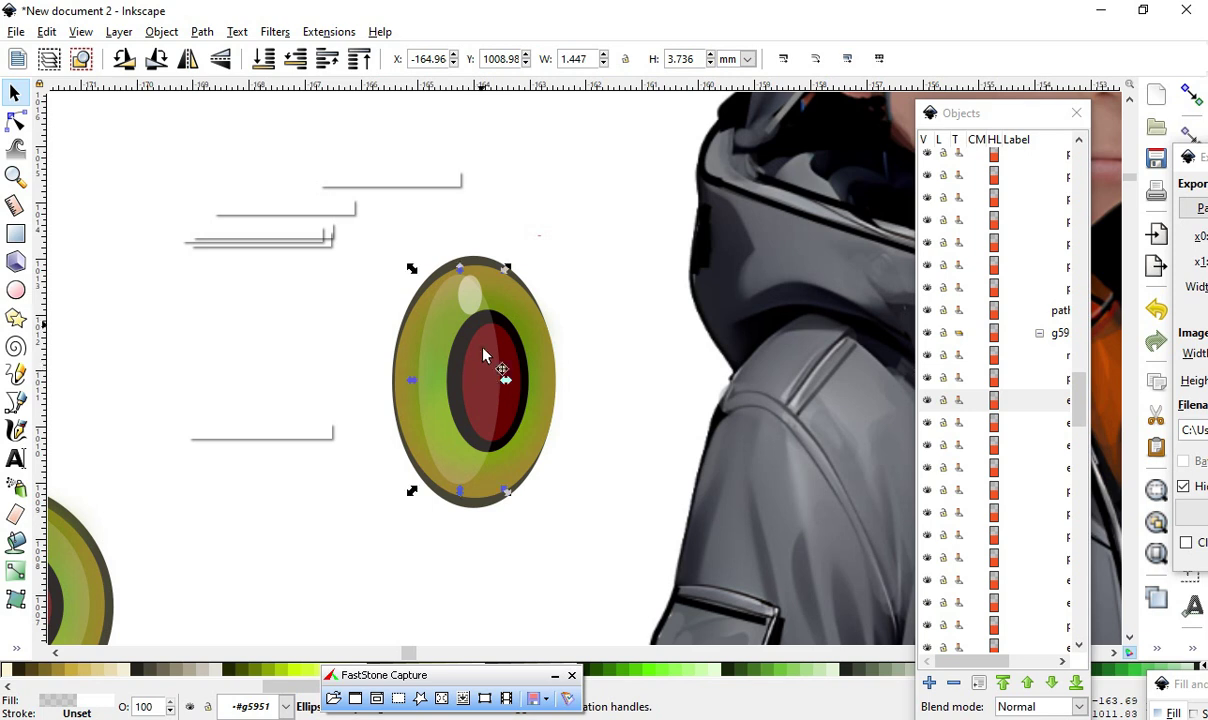
{"action": "left_click", "coordinate": [466, 283]}
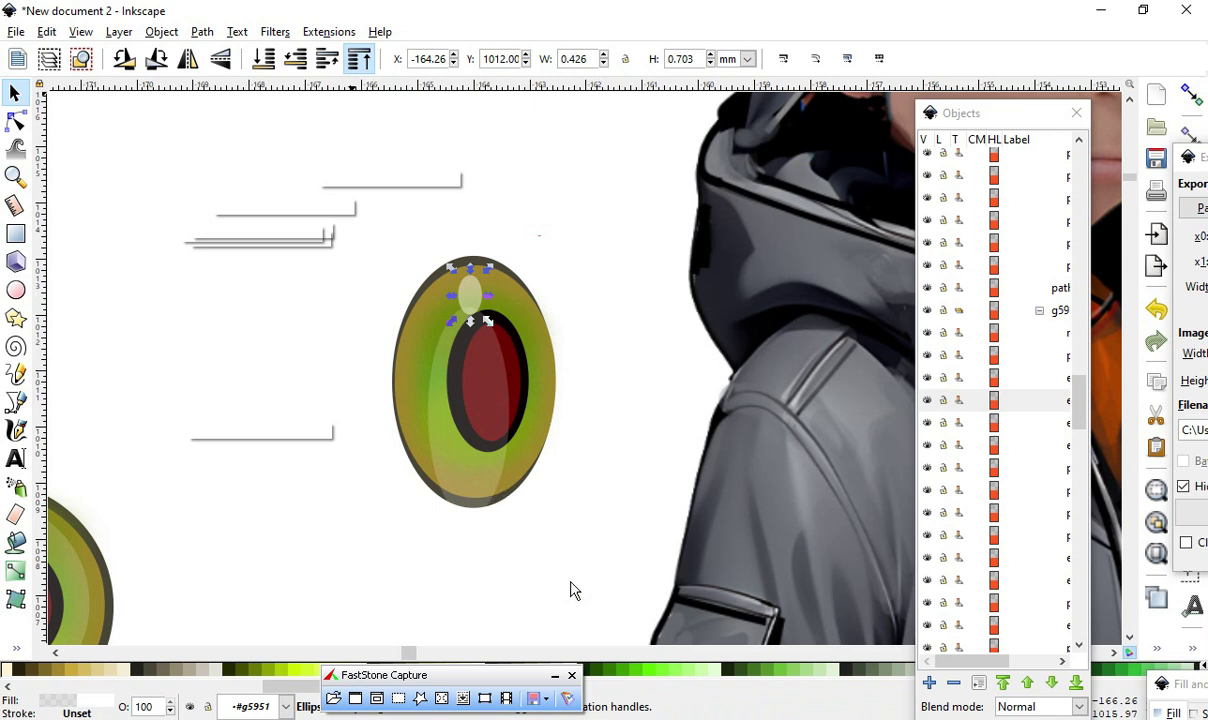
{"action": "left_click", "coordinate": [520, 507]}
{"action": "mouse_move", "coordinate": [459, 467]}
{"action": "left_mouse_down"}
{"action": "mouse_move", "coordinate": [440, 458]}
{"action": "mouse_move", "coordinate": [440, 418]}
{"action": "mouse_move", "coordinate": [412, 412]}
{"action": "mouse_move", "coordinate": [467, 424]}
{"action": "mouse_move", "coordinate": [438, 379]}
{"action": "left_mouse_up"}
- Narrow the small highlight above the narrow eye's pupil to about 0.33 mm and deselect it
{"action": "left_click", "coordinate": [482, 293]}
{"action": "left_click_drag", "start_coordinate": [482, 293], "coordinate": [456, 301]}
{"action": "scroll", "coordinate": [580, 400], "scroll_direction": "down", "scroll_amount": 1}
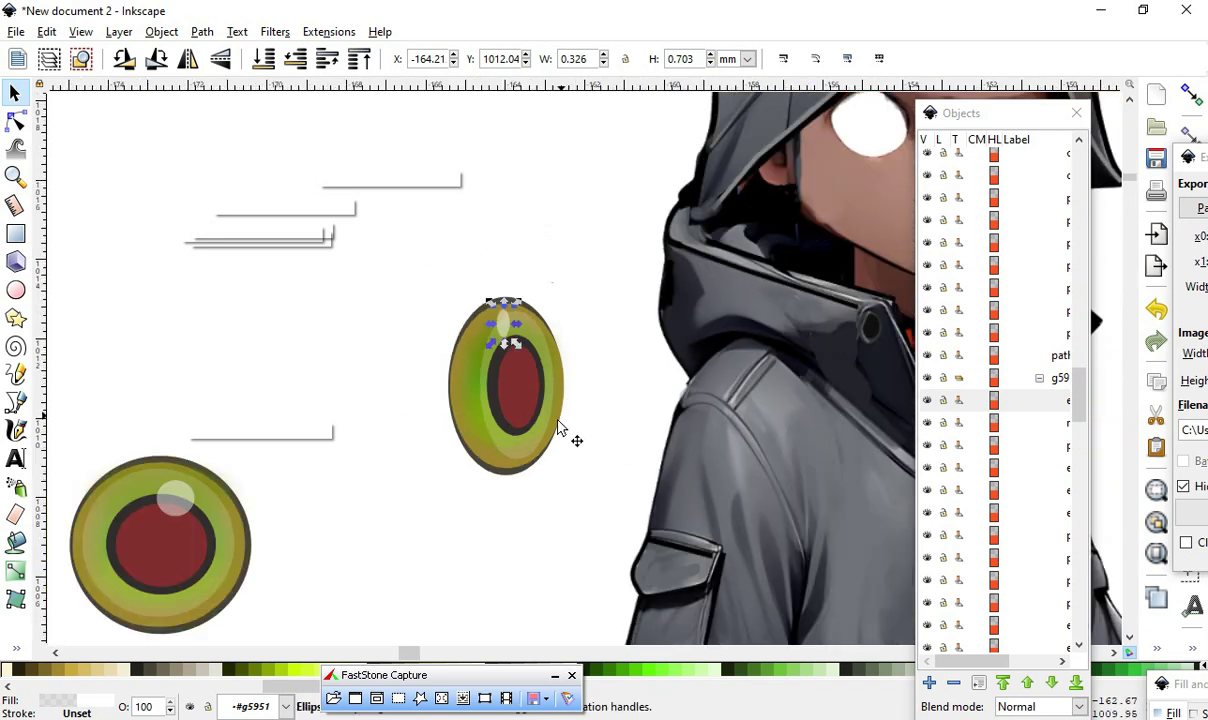
{"action": "left_click", "coordinate": [531, 527]}
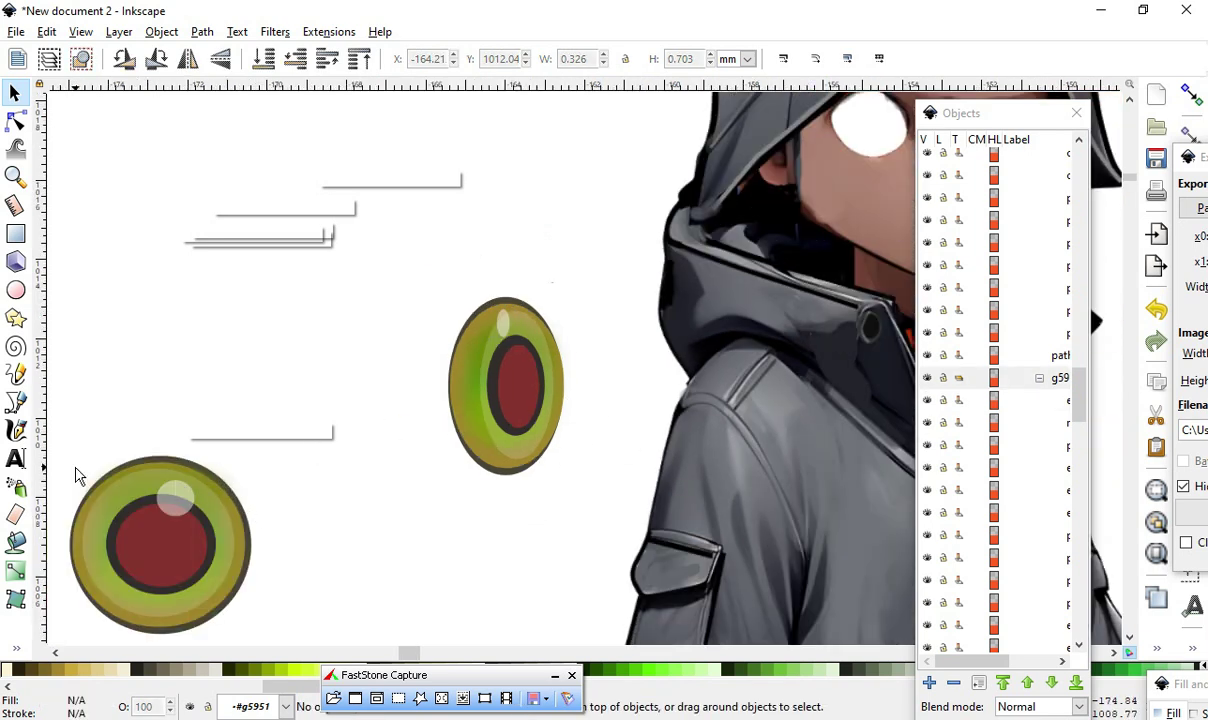
- Select all the parts of the round eye and move them up beside the narrow eye, level with it
{"action": "scroll", "coordinate": [487, 330], "scroll_direction": "down", "scroll_amount": 2}
{"action": "scroll", "coordinate": [401, 460], "scroll_direction": "up", "scroll_amount": 1}
{"action": "left_click_drag", "start_coordinate": [197, 318], "coordinate": [359, 501]}
{"action": "left_click_drag", "start_coordinate": [290, 440], "coordinate": [390, 330]}
{"action": "scroll", "coordinate": [470, 323], "scroll_direction": "up", "scroll_amount": 2}
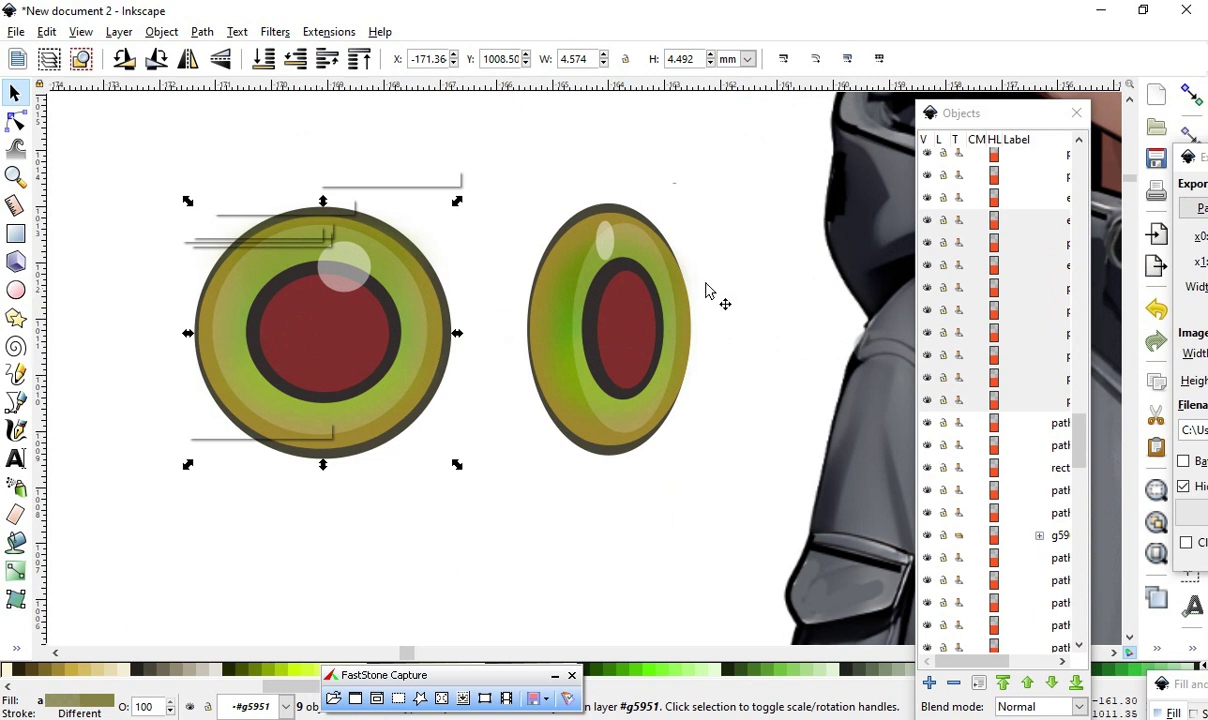
- Shift the narrow eye's translucent ellipse left and shorten it to about 3.35 mm
{"action": "scroll", "coordinate": [706, 290], "scroll_direction": "down", "scroll_amount": 4}
{"action": "scroll", "coordinate": [703, 389], "scroll_direction": "up", "scroll_amount": 2}
{"action": "scroll", "coordinate": [294, 320], "scroll_direction": "up", "scroll_amount": 3}
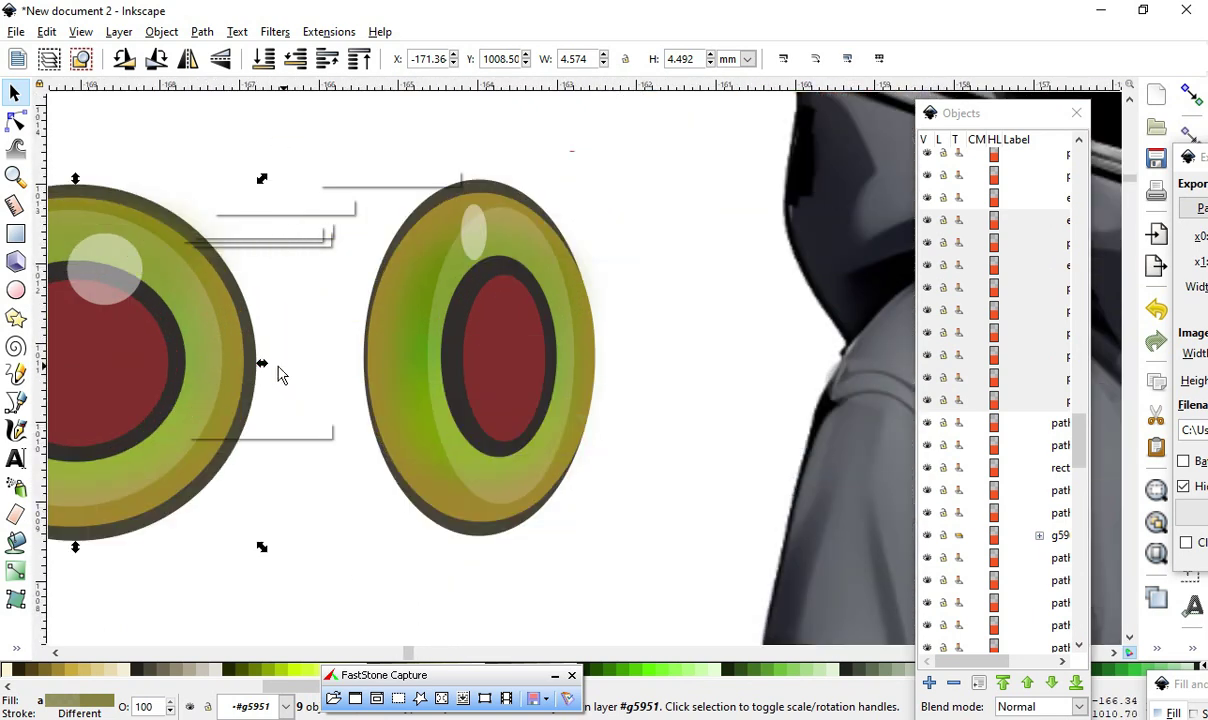
{"action": "scroll", "coordinate": [440, 345], "scroll_direction": "down", "scroll_amount": 1}
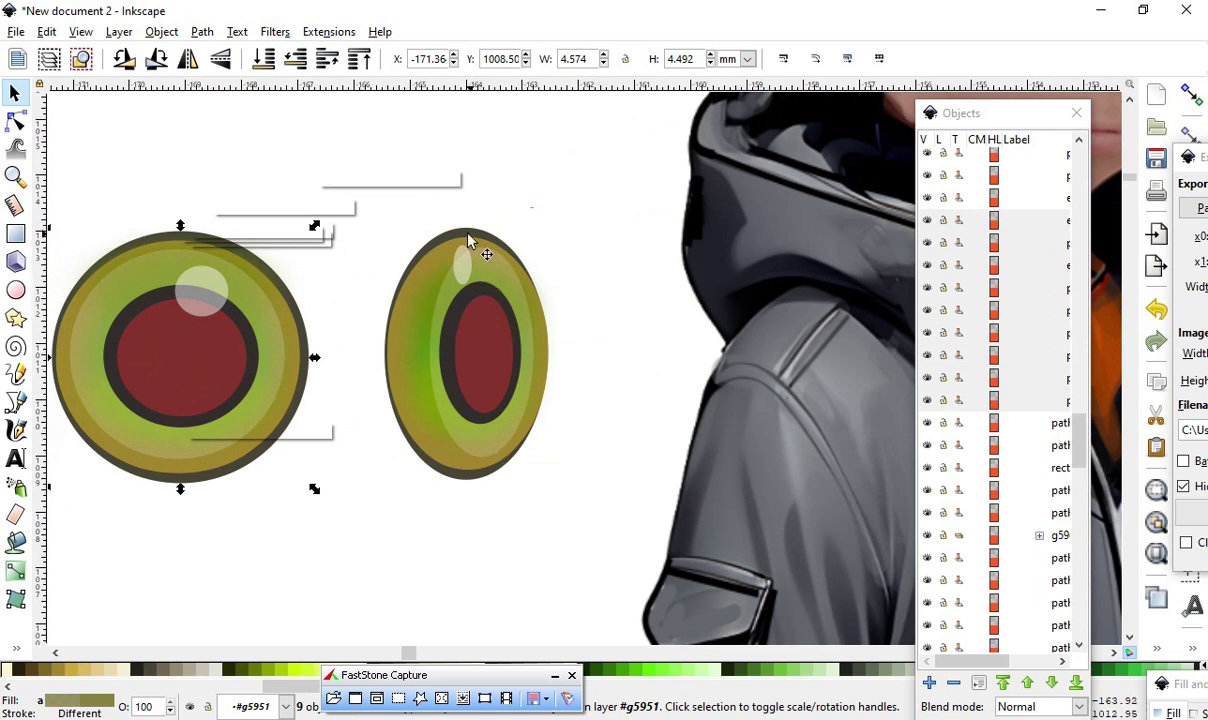
{"action": "left_click", "coordinate": [483, 450], "text": "ctrl"}
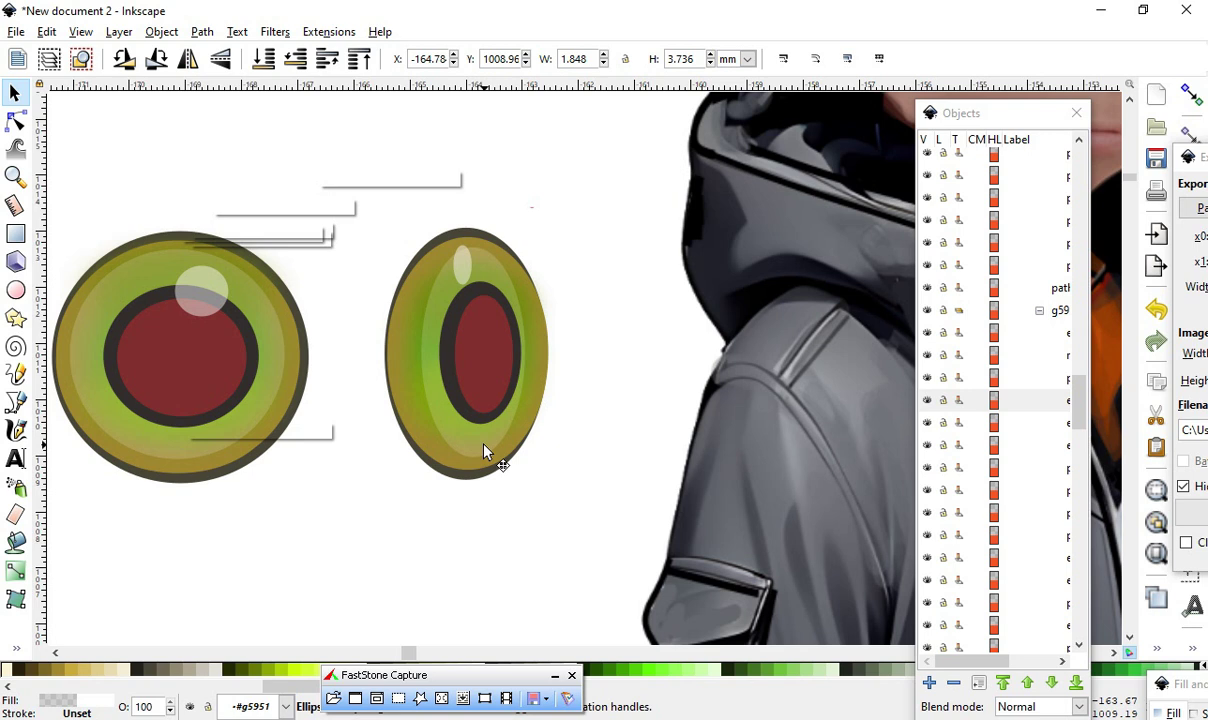
{"action": "mouse_move", "coordinate": [483, 450]}
{"action": "left_mouse_down"}
{"action": "mouse_move", "coordinate": [458, 449]}
{"action": "mouse_move", "coordinate": [480, 435]}
{"action": "mouse_move", "coordinate": [484, 458]}
{"action": "mouse_move", "coordinate": [472, 457]}
{"action": "left_mouse_up"}
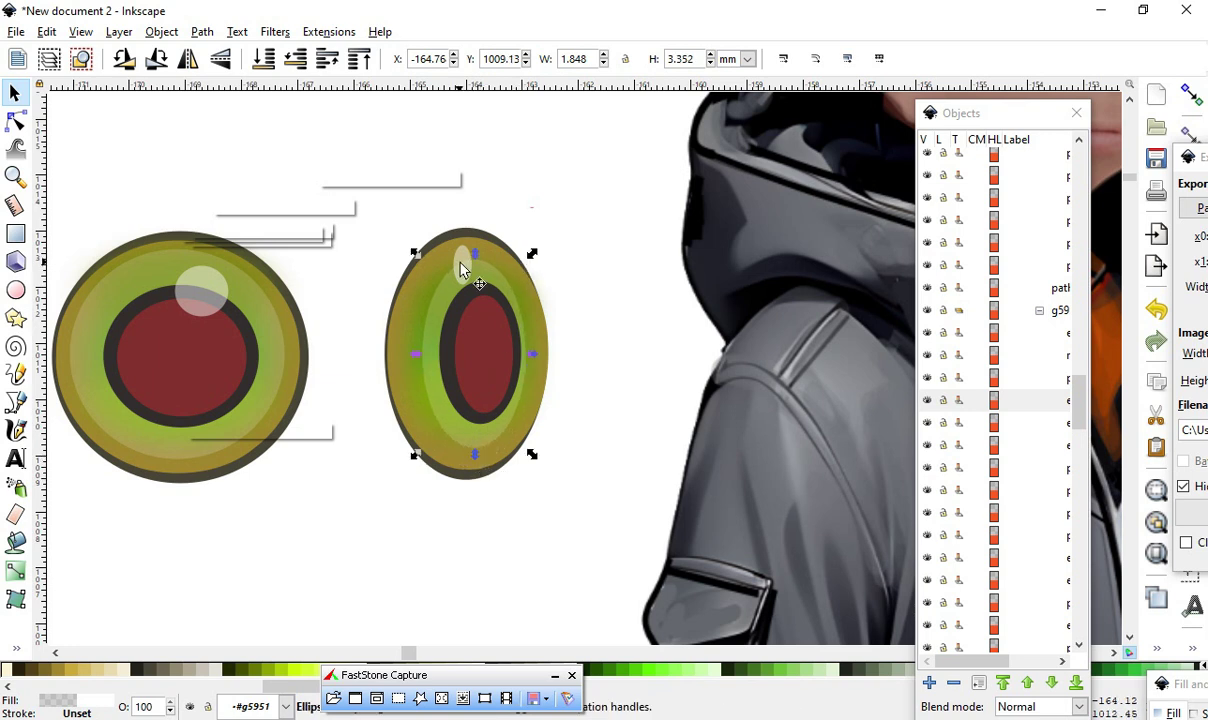
{"action": "left_click", "coordinate": [596, 496]}
- Select all the parts of the round eye and squeeze them horizontally to about 2.64 mm wide
{"action": "scroll", "coordinate": [530, 400], "scroll_direction": "down", "scroll_amount": 2}
{"action": "scroll", "coordinate": [480, 400], "scroll_direction": "down", "scroll_amount": 1}
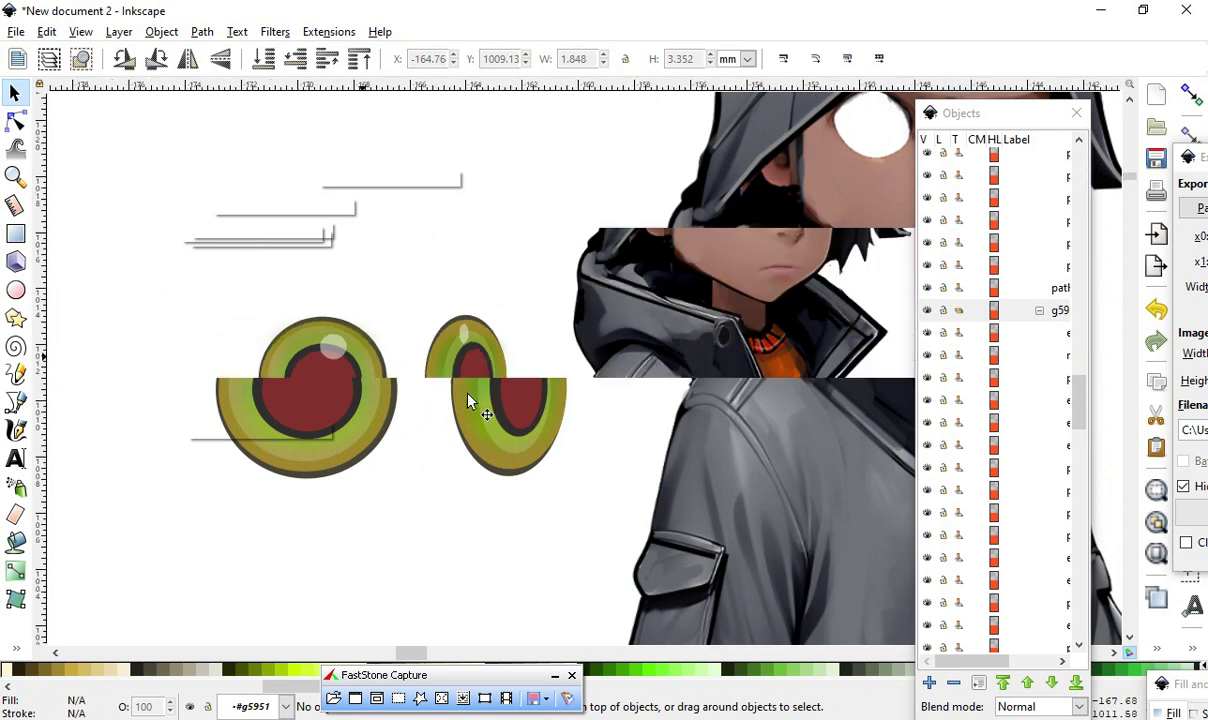
{"action": "scroll", "coordinate": [386, 418], "scroll_direction": "up", "scroll_amount": 1}
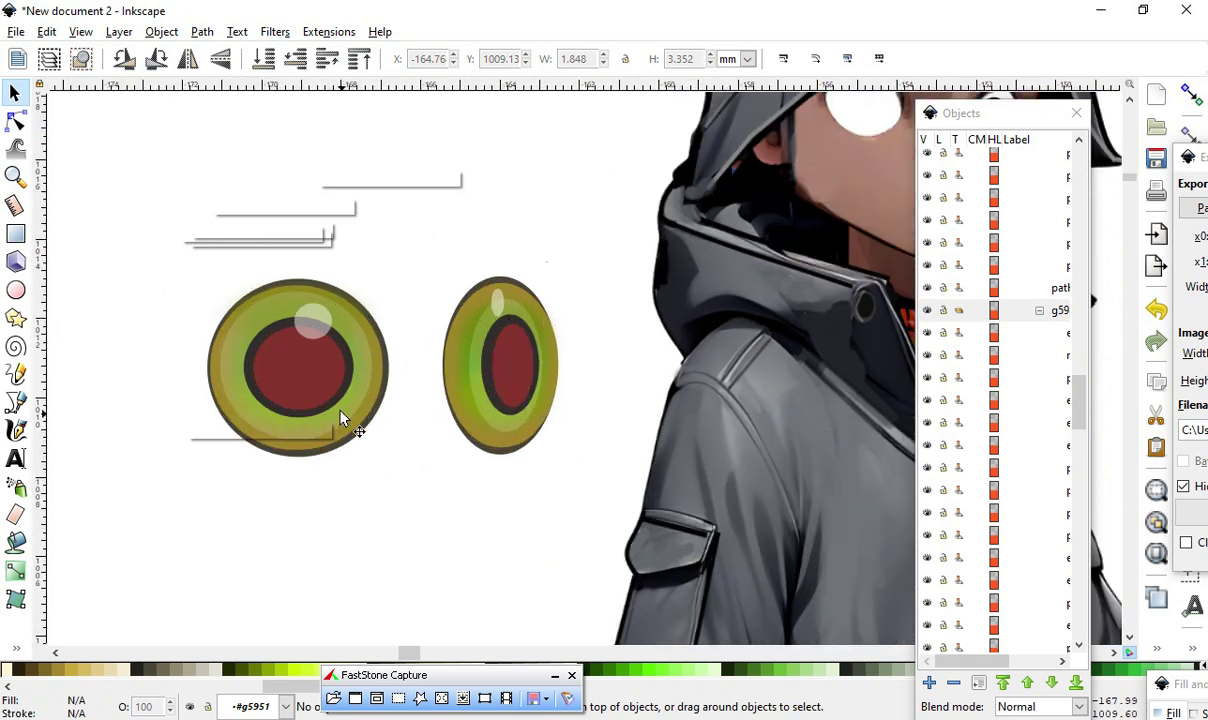
{"action": "scroll", "coordinate": [440, 428], "scroll_direction": "down", "scroll_amount": 3}
{"action": "scroll", "coordinate": [417, 403], "scroll_direction": "up", "scroll_amount": 2}
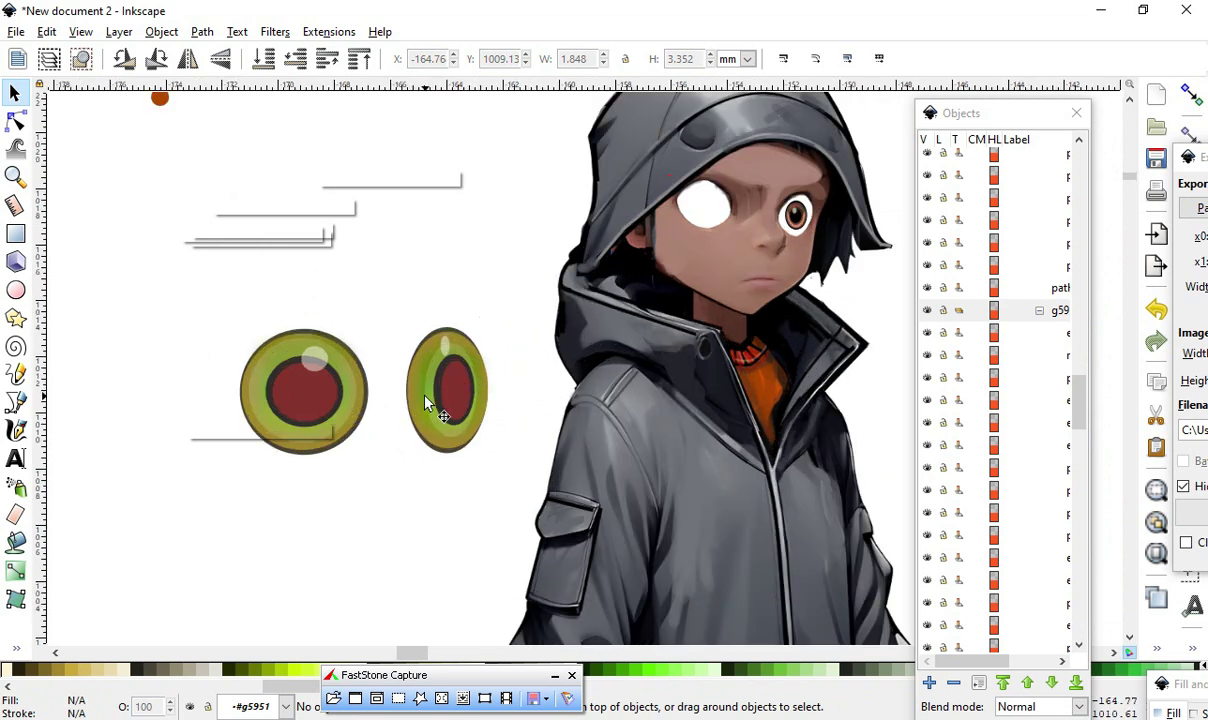
{"action": "mouse_move", "coordinate": [203, 292]}
{"action": "left_mouse_down"}
{"action": "mouse_move", "coordinate": [419, 561]}
{"action": "mouse_move", "coordinate": [399, 604]}
{"action": "left_mouse_up"}
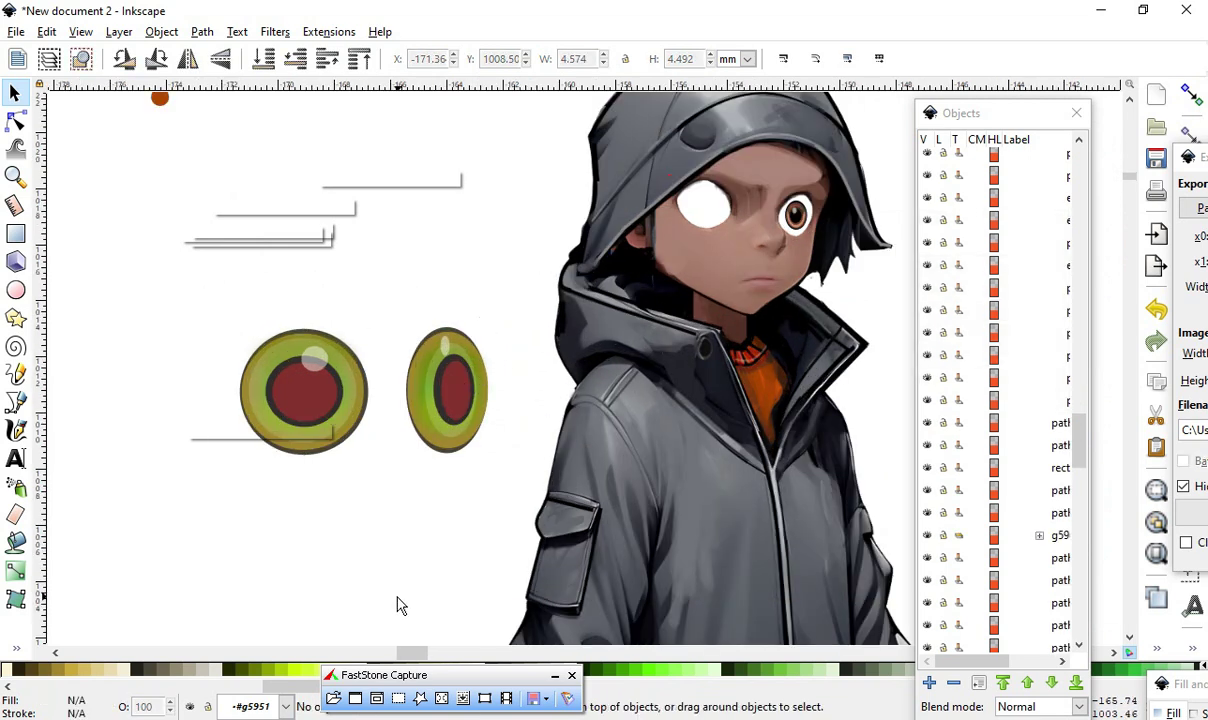
{"action": "mouse_move", "coordinate": [197, 278]}
{"action": "left_mouse_down"}
{"action": "mouse_move", "coordinate": [286, 416]}
{"action": "mouse_move", "coordinate": [394, 545]}
{"action": "left_mouse_up"}
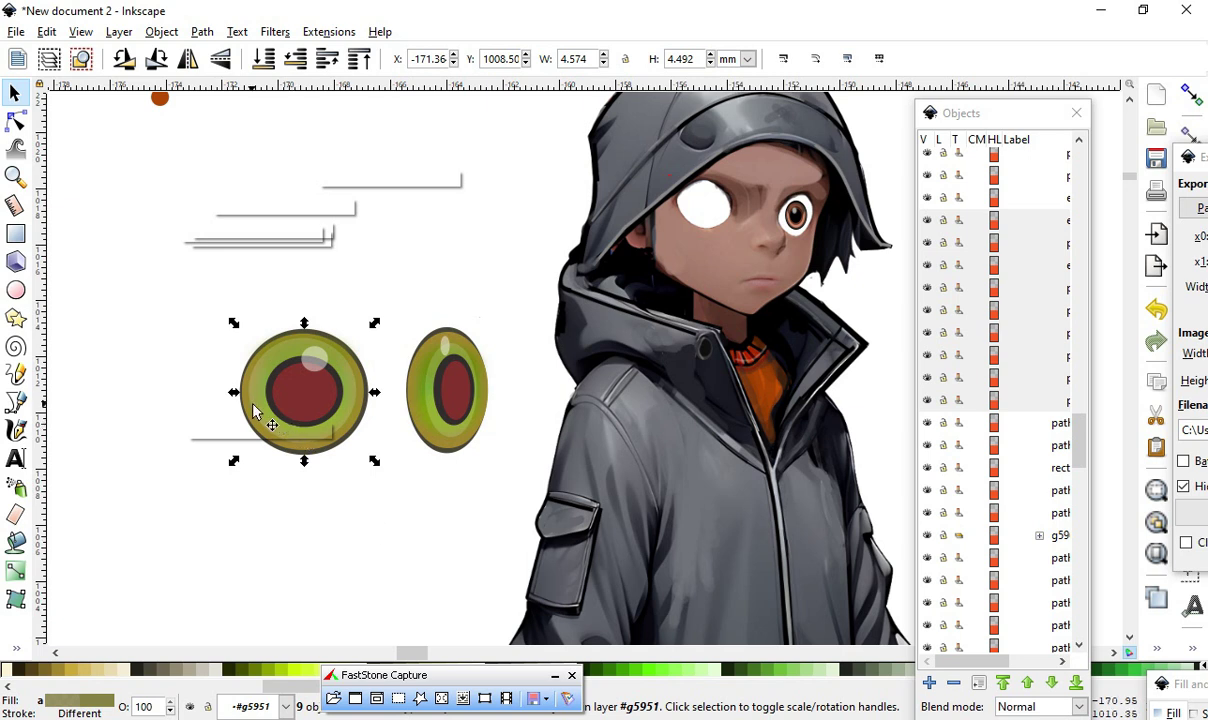
{"action": "left_click_drag", "start_coordinate": [233, 392], "coordinate": [288, 431]}
- Compare the shapes and pupil positions of the two eyes up close and beside the hooded character's face
{"action": "scroll", "coordinate": [377, 421], "scroll_direction": "up", "scroll_amount": 2}
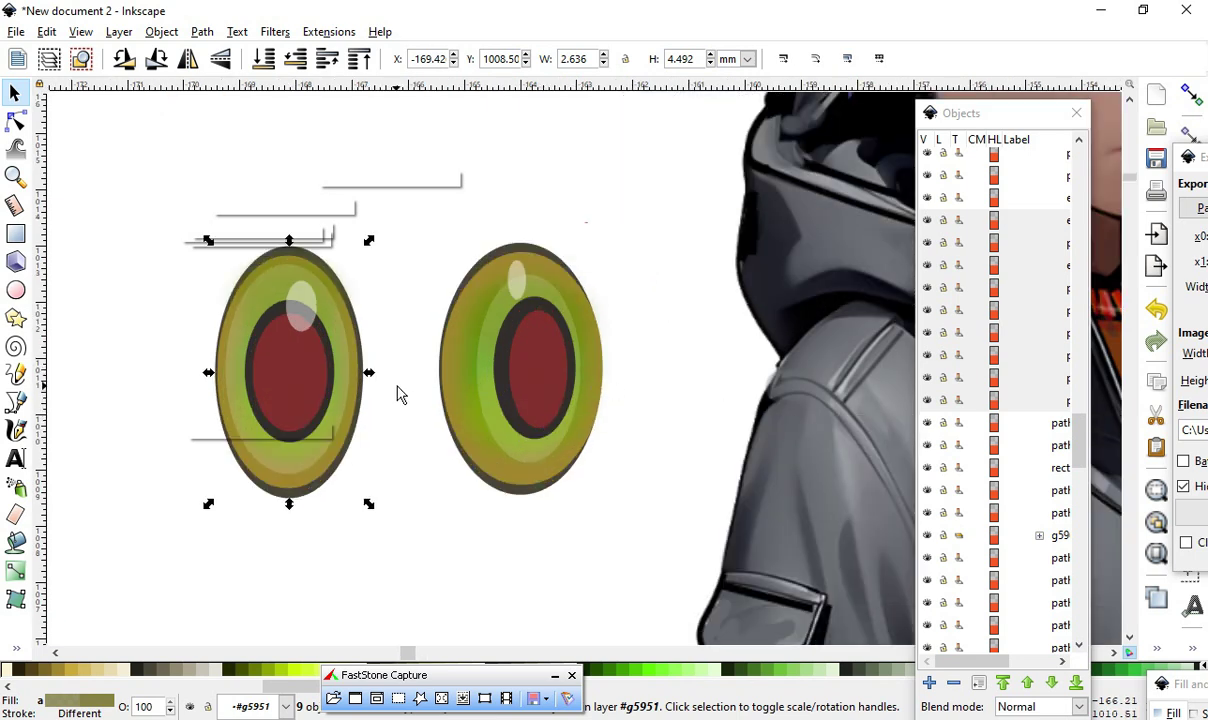
{"action": "scroll", "coordinate": [529, 438], "scroll_direction": "down", "scroll_amount": 2}
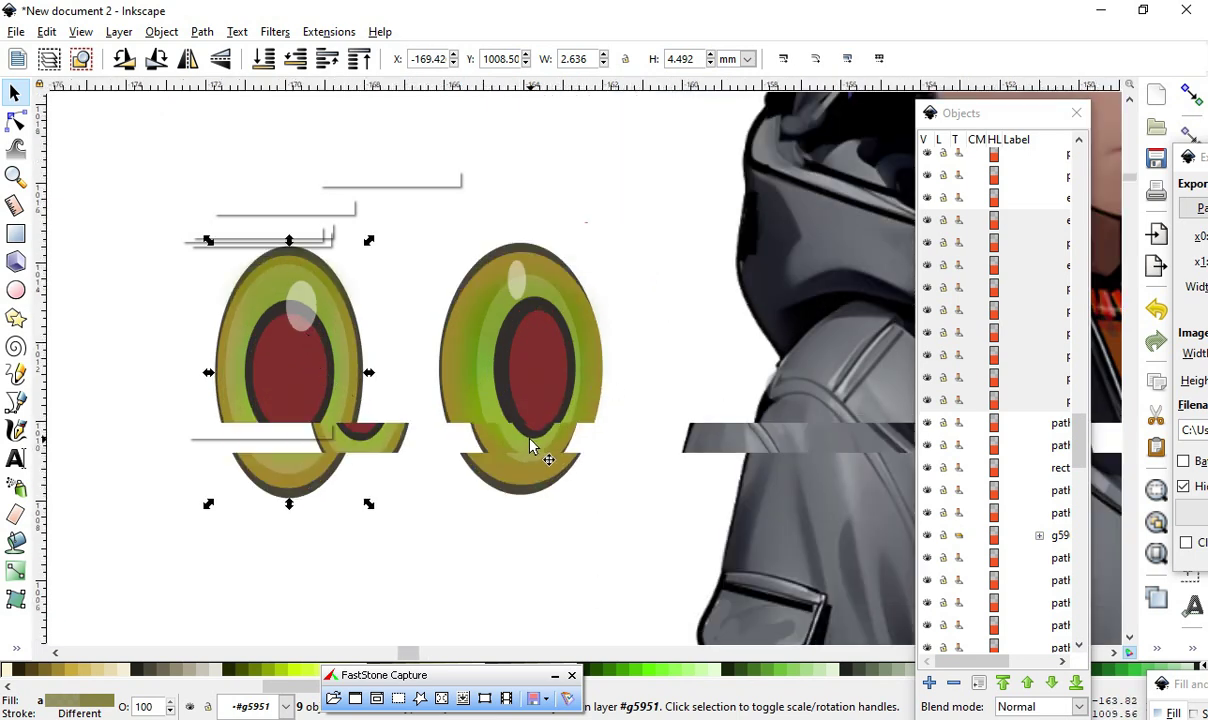
{"action": "scroll", "coordinate": [453, 441], "scroll_direction": "up", "scroll_amount": 2}
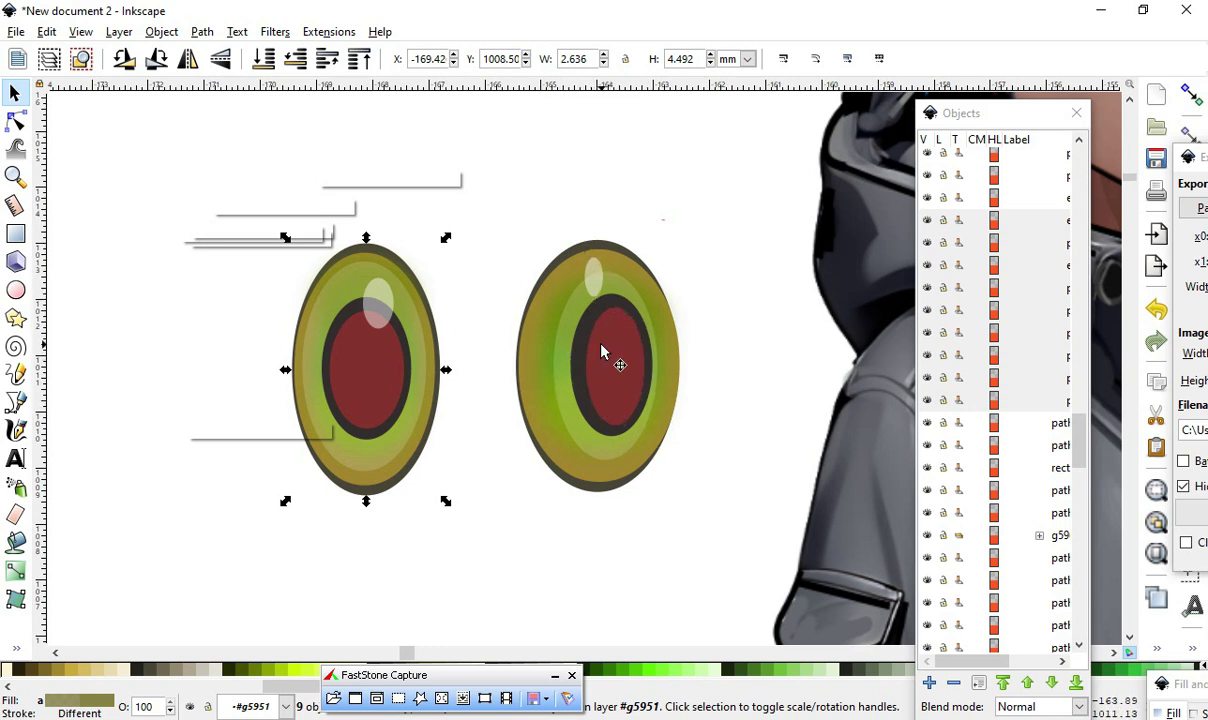
{"action": "scroll", "coordinate": [480, 423], "scroll_direction": "down", "scroll_amount": 2}
{"action": "scroll", "coordinate": [531, 440], "scroll_direction": "up", "scroll_amount": 1}
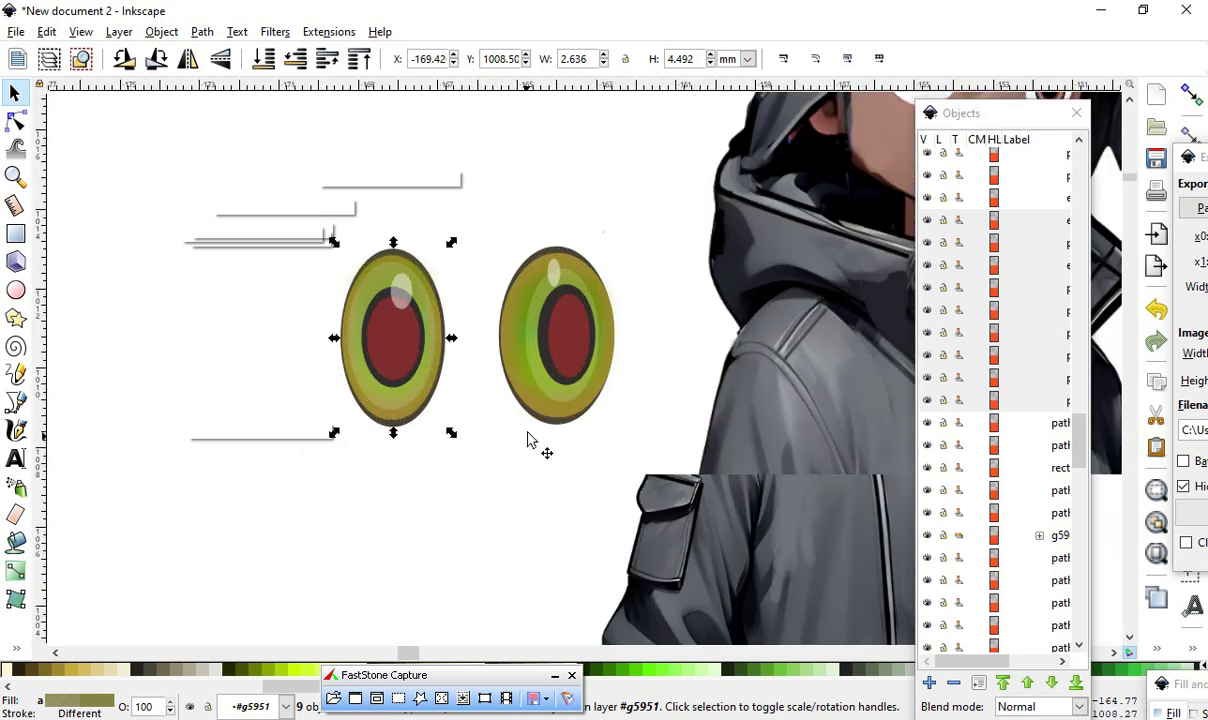
{"action": "scroll", "coordinate": [476, 365], "scroll_direction": "down", "scroll_amount": 2}
{"action": "scroll", "coordinate": [431, 342], "scroll_direction": "up", "scroll_amount": 1}
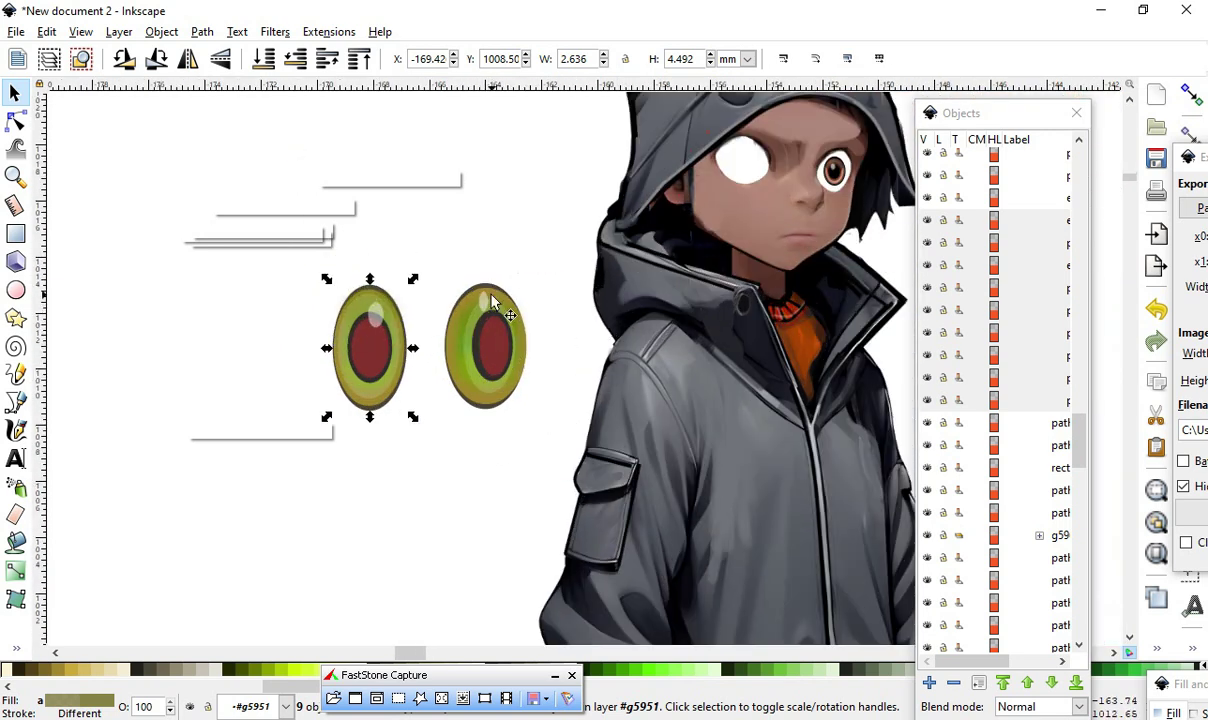
{"action": "scroll", "coordinate": [482, 380], "scroll_direction": "up", "scroll_amount": 1}
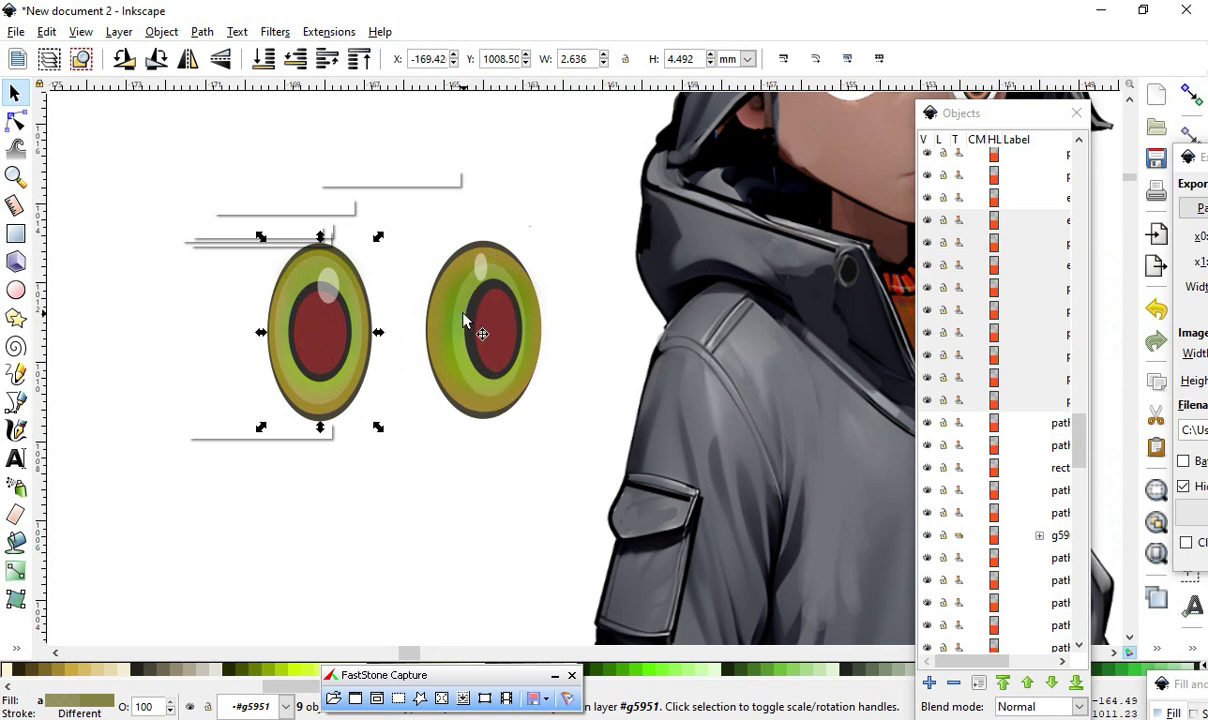
{"action": "scroll", "coordinate": [480, 390], "scroll_direction": "down", "scroll_amount": 1}
{"action": "scroll", "coordinate": [460, 365], "scroll_direction": "down", "scroll_amount": 2}
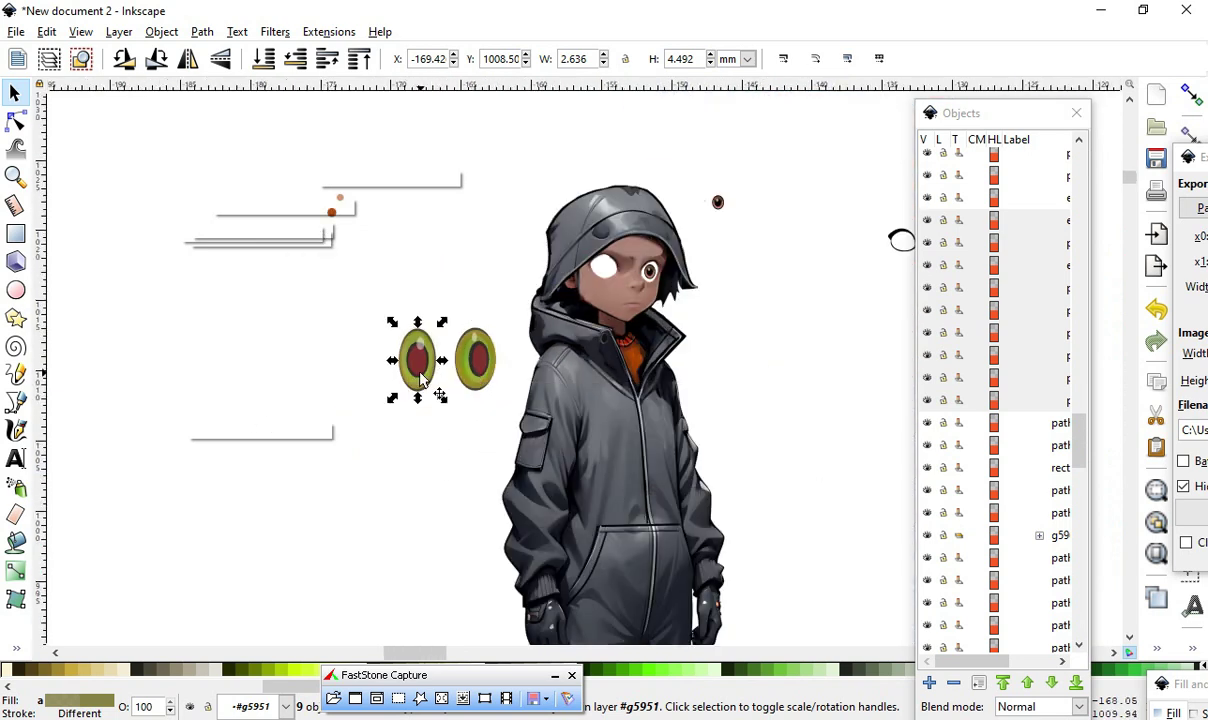
- Inspect the finished pair of eyes beside the hooded character, and survey the blue bear face and other artwork on the canvas
{"action": "scroll", "coordinate": [440, 440], "scroll_direction": "down", "scroll_amount": 1}
{"action": "scroll", "coordinate": [340, 470], "scroll_direction": "down", "scroll_amount": 2}
{"action": "scroll", "coordinate": [345, 485], "scroll_direction": "up", "scroll_amount": 1}
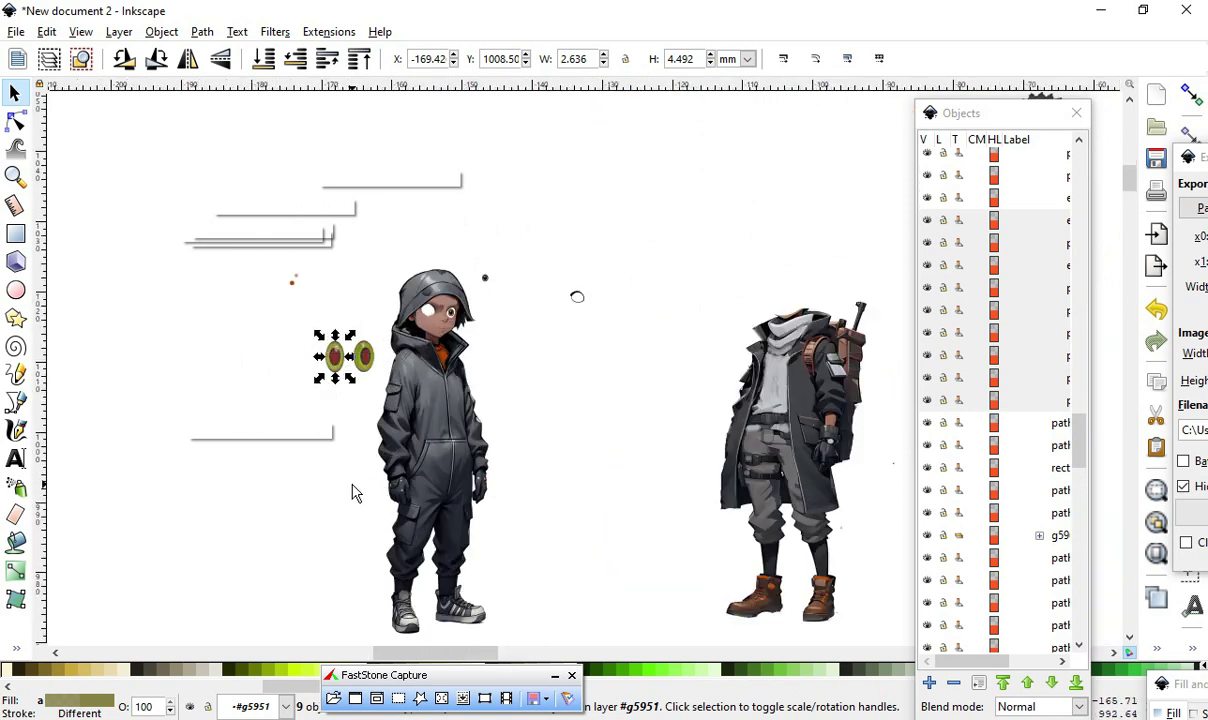
{"action": "scroll", "coordinate": [561, 466], "scroll_direction": "down", "scroll_amount": 1}
{"action": "scroll", "coordinate": [370, 445], "scroll_direction": "down", "scroll_amount": 1}
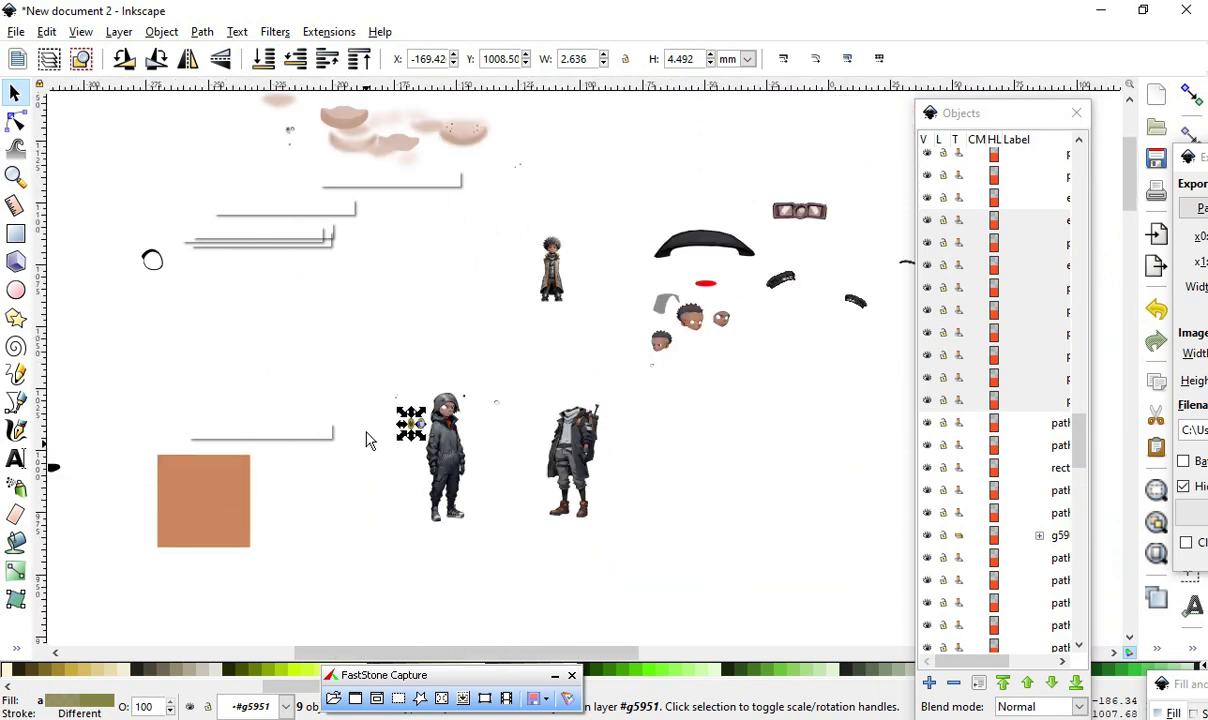
{"action": "scroll", "coordinate": [366, 440], "scroll_direction": "up", "scroll_amount": 2}
{"action": "scroll", "coordinate": [375, 474], "scroll_direction": "up", "scroll_amount": 2}
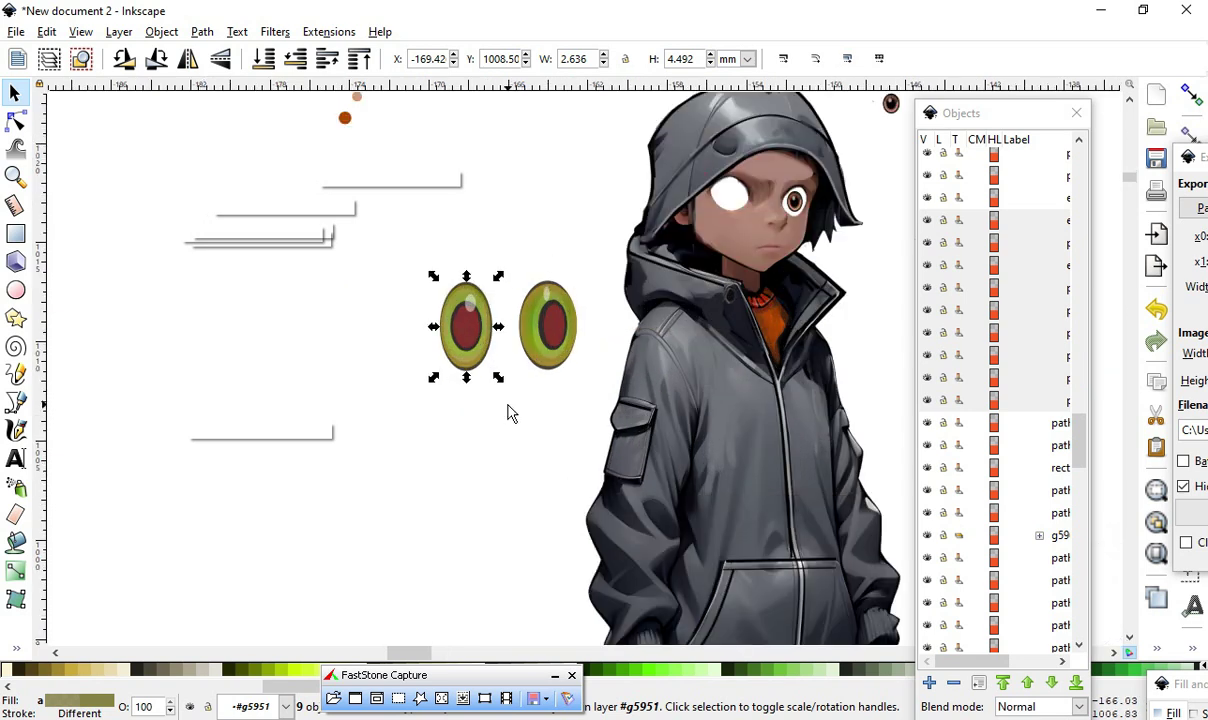
{"action": "scroll", "coordinate": [558, 416], "scroll_direction": "up", "scroll_amount": 2}
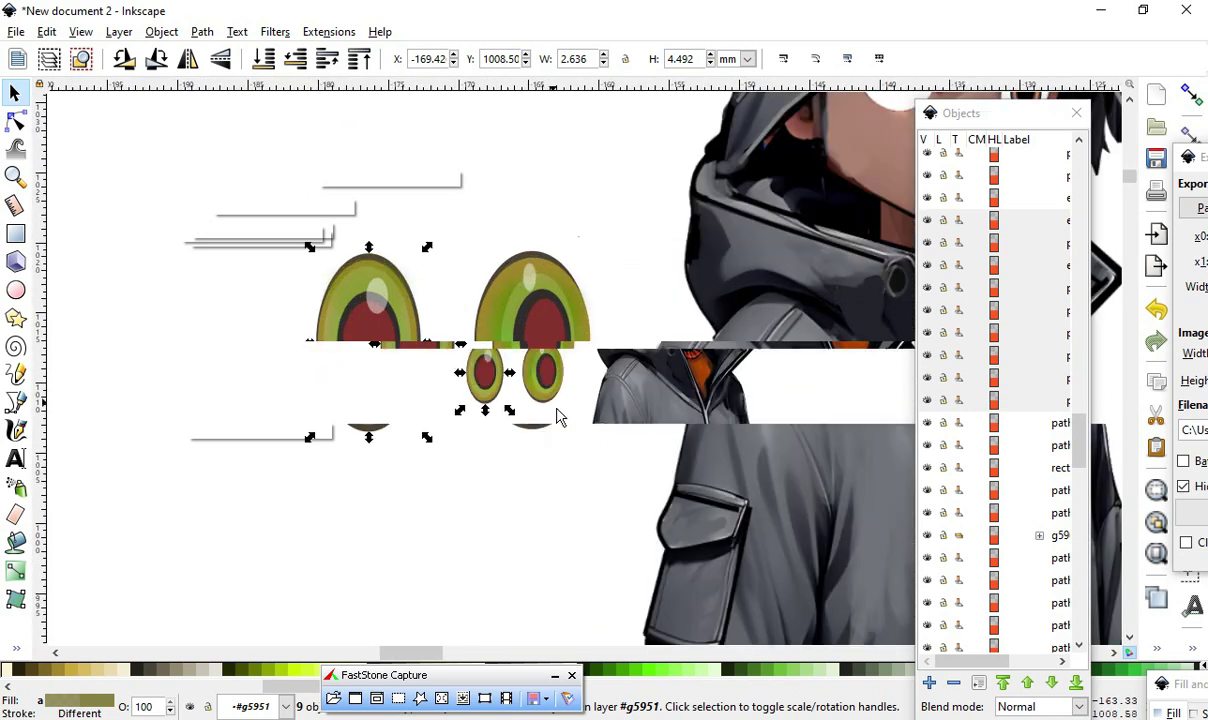
{"action": "scroll", "coordinate": [558, 416], "scroll_direction": "down", "scroll_amount": 6}
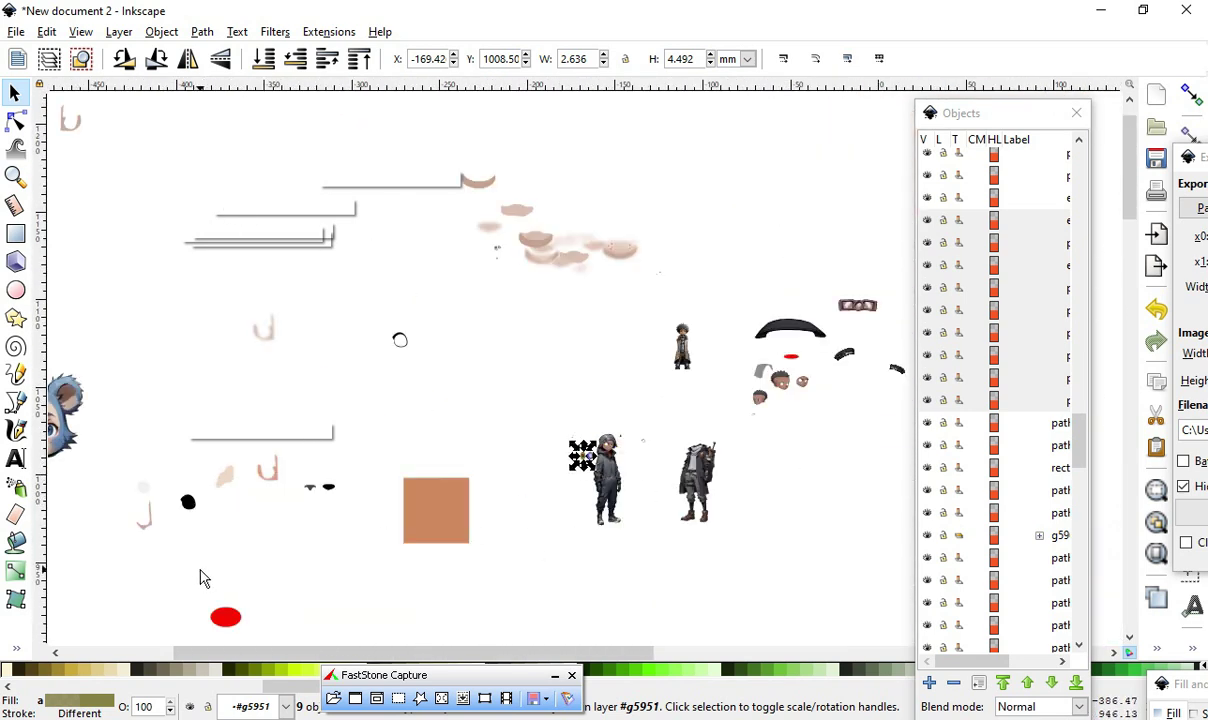
{"action": "scroll", "coordinate": [880, 390], "scroll_direction": "down", "scroll_amount": 1}
{"action": "scroll", "coordinate": [270, 572], "scroll_direction": "up", "scroll_amount": 1}
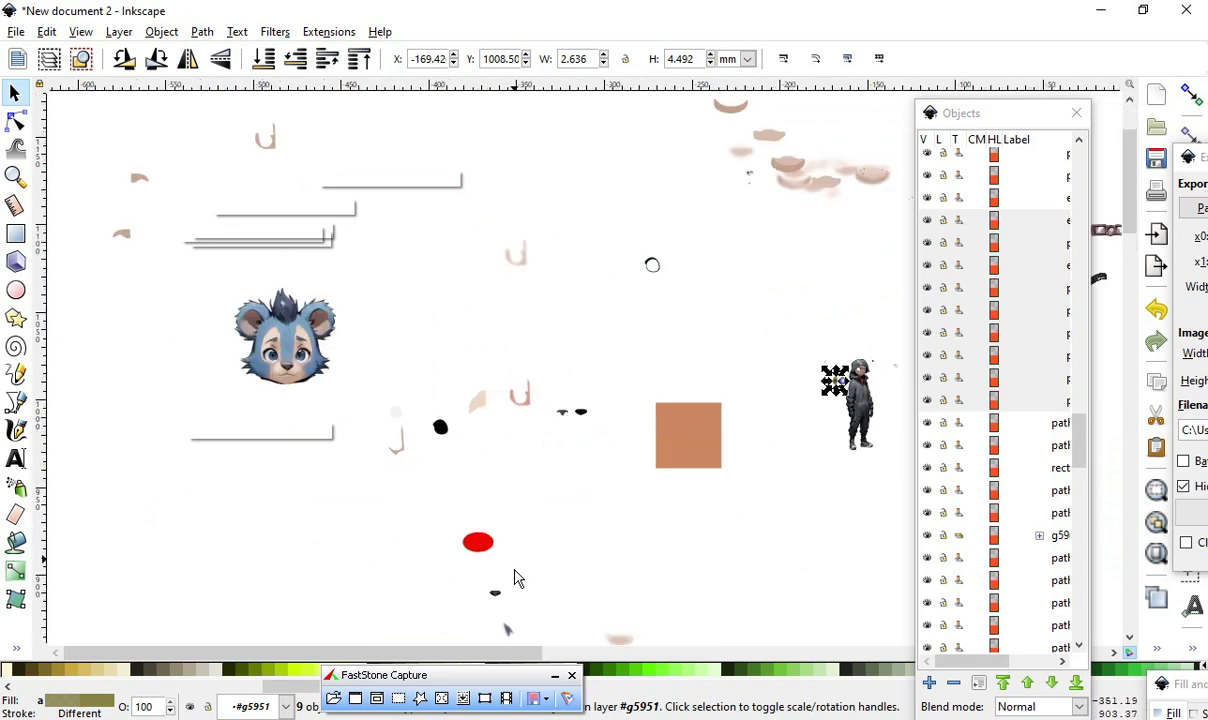
{"action": "scroll", "coordinate": [501, 558], "scroll_direction": "up", "scroll_amount": 1}
{"action": "scroll", "coordinate": [461, 455], "scroll_direction": "down", "scroll_amount": 2}
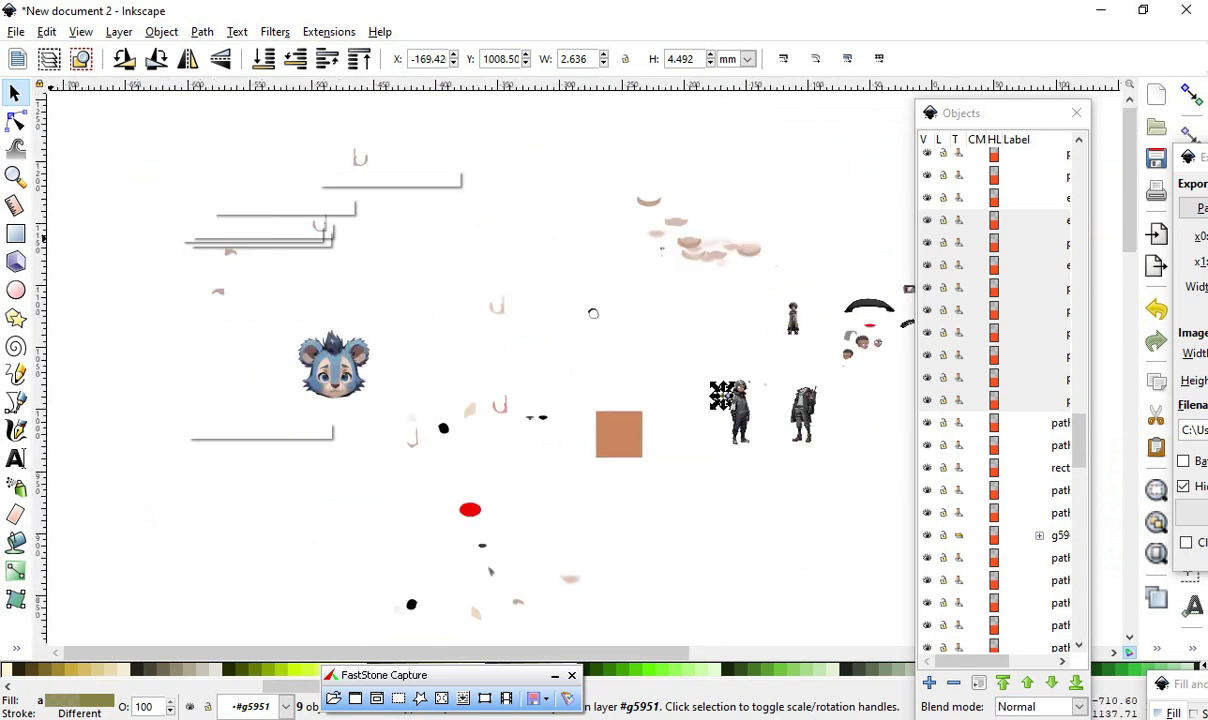
- Switch to Moho Pro and select the bear face's bone layer, Layer 7, switching its visibility off and back on
{"action": "key", "text": "alt+Tab"}
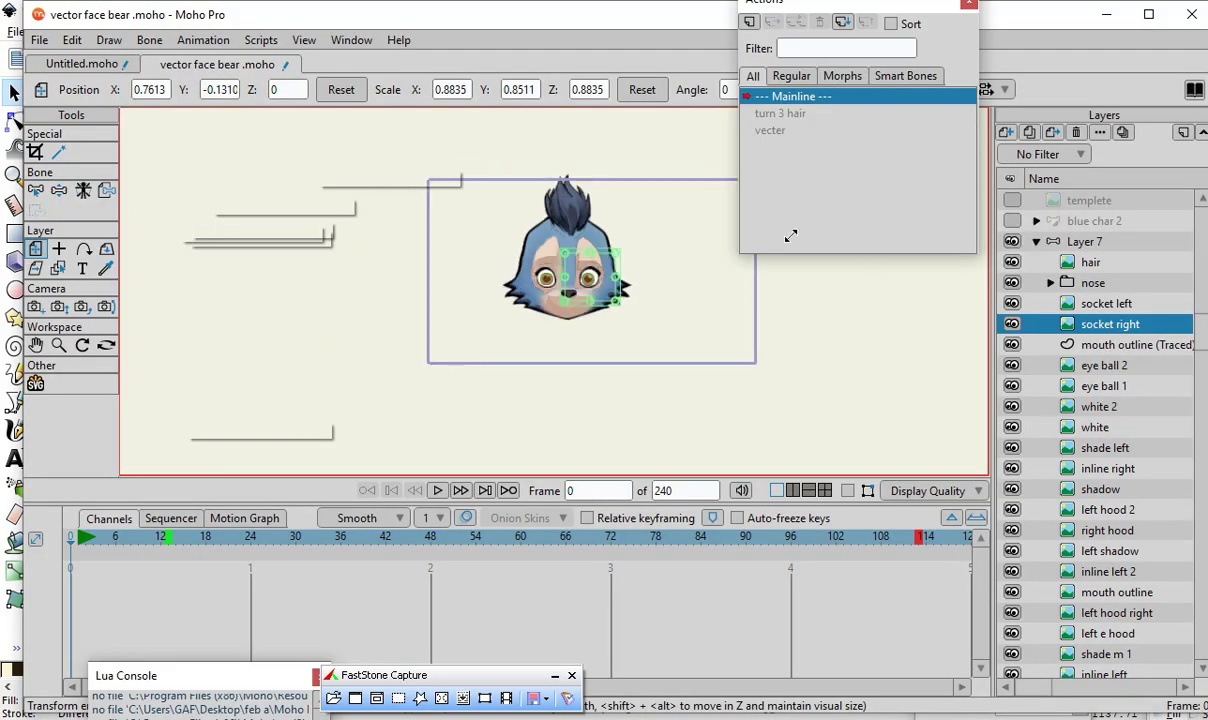
{"action": "scroll", "coordinate": [543, 266], "scroll_direction": "up", "scroll_amount": 4}
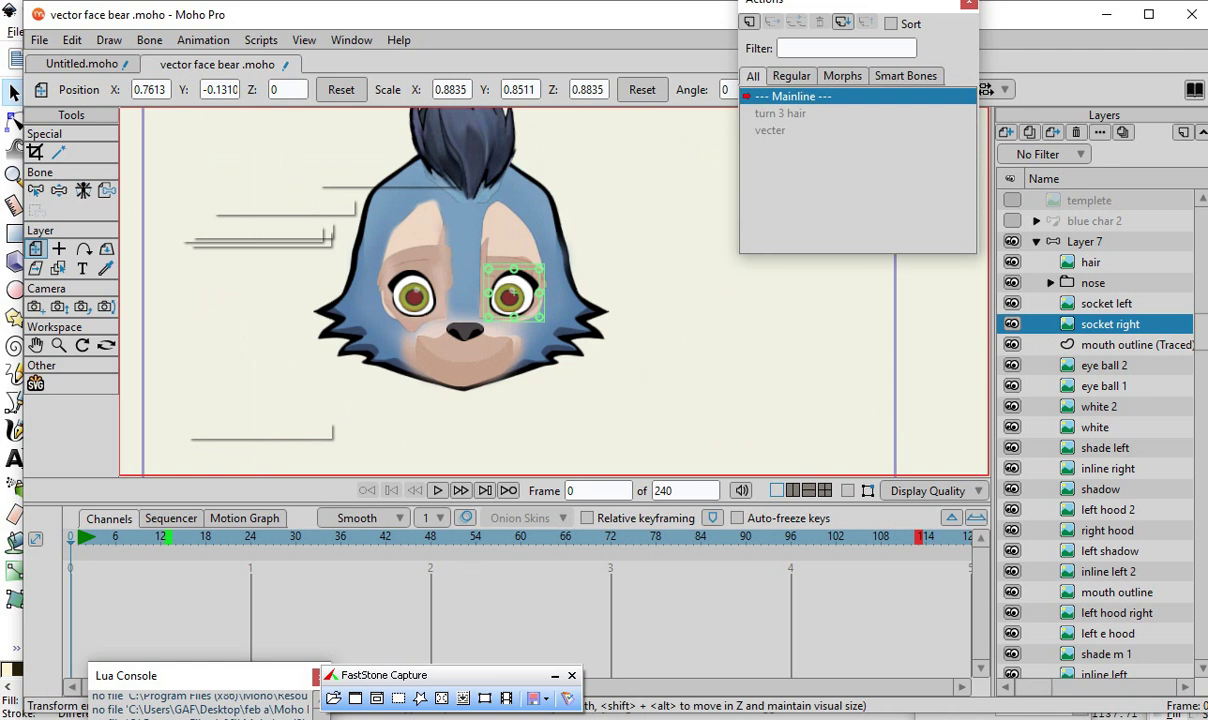
{"action": "scroll", "coordinate": [629, 385], "scroll_direction": "down", "scroll_amount": 1}
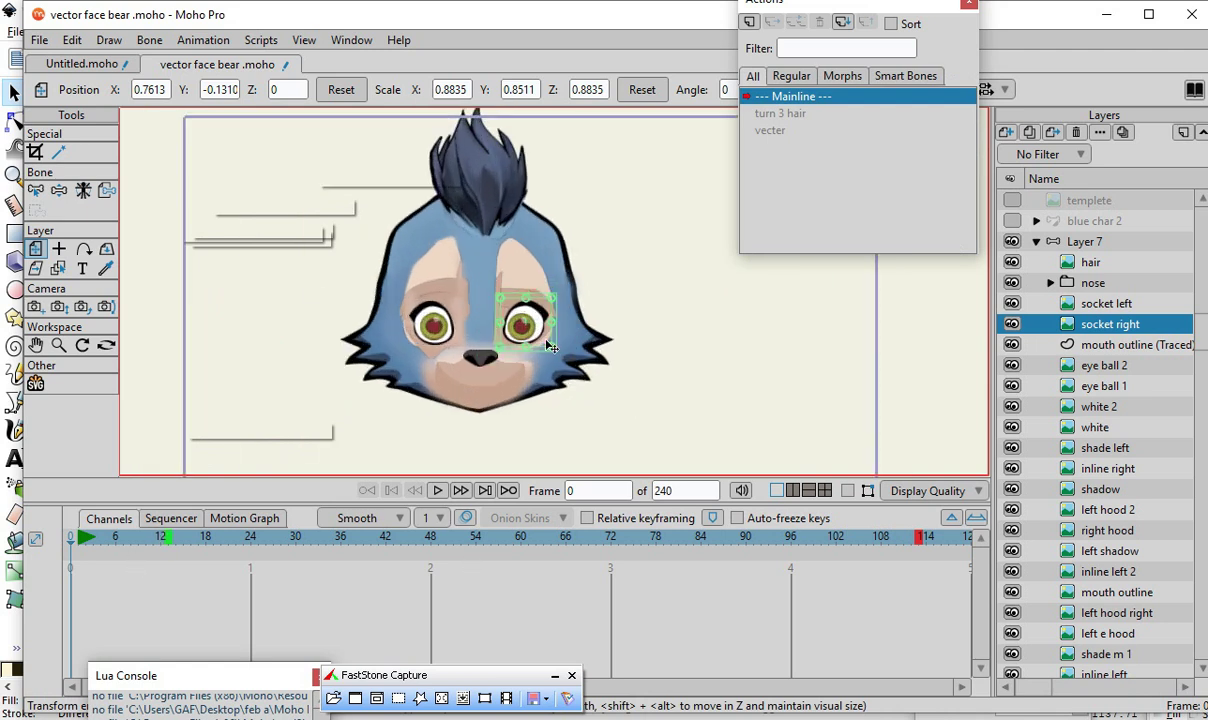
{"action": "scroll", "coordinate": [565, 320], "scroll_direction": "down", "scroll_amount": 1}
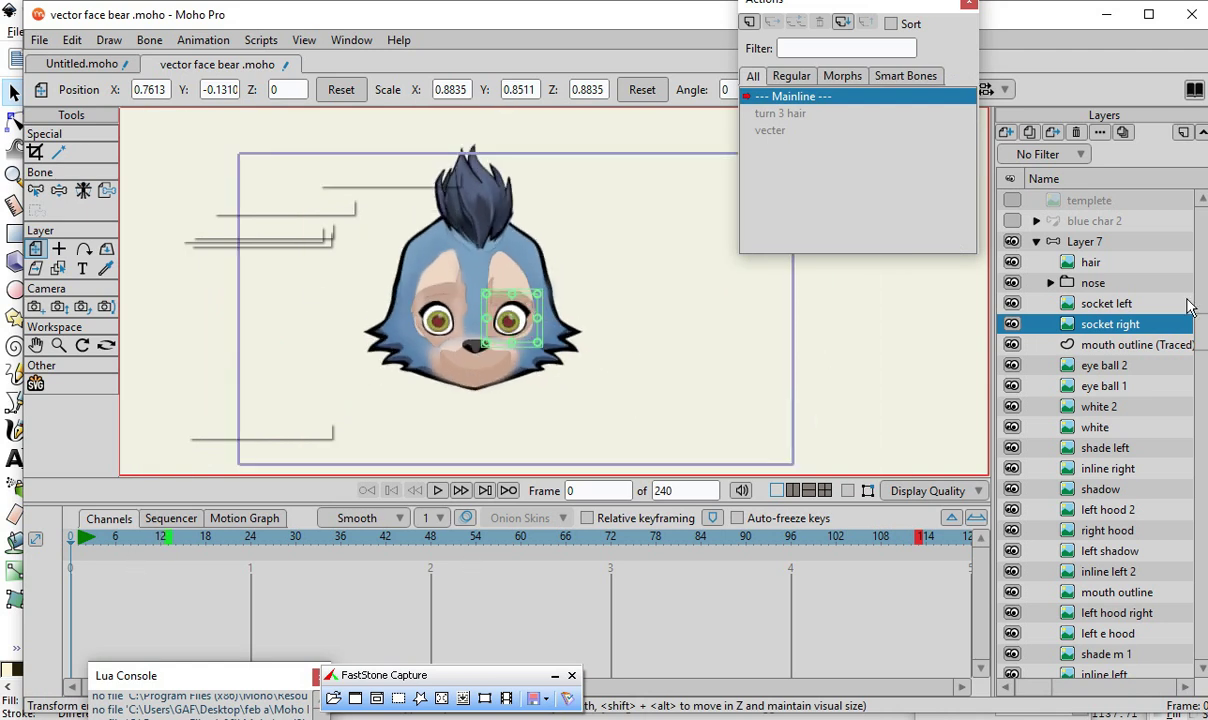
{"action": "left_click", "coordinate": [1065, 284]}
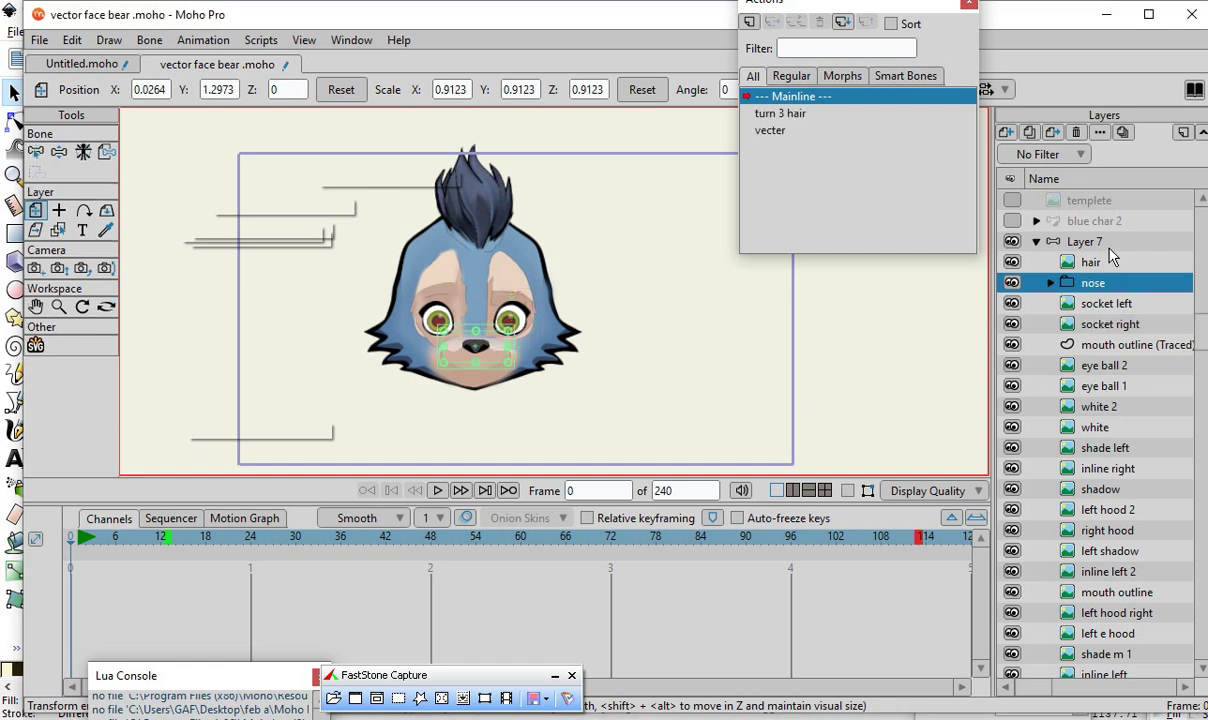
{"action": "left_click", "coordinate": [1085, 242]}
{"action": "left_click", "coordinate": [1012, 242]}
{"action": "left_click", "coordinate": [1012, 242]}
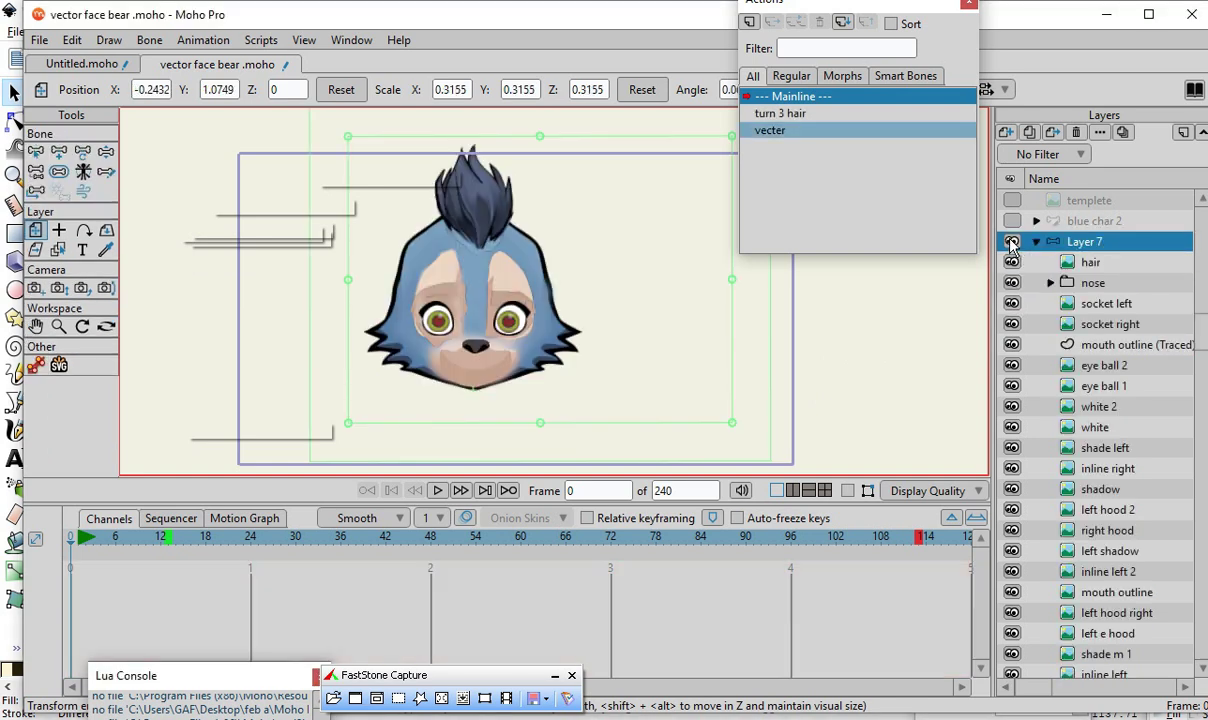
- Move the Actions window clear of the bear's face and display the bones of Layer 7
{"action": "scroll", "coordinate": [440, 312], "scroll_direction": "up", "scroll_amount": 2}
{"action": "scroll", "coordinate": [431, 350], "scroll_direction": "down", "scroll_amount": 2}
{"action": "scroll", "coordinate": [567, 343], "scroll_direction": "up", "scroll_amount": 2}
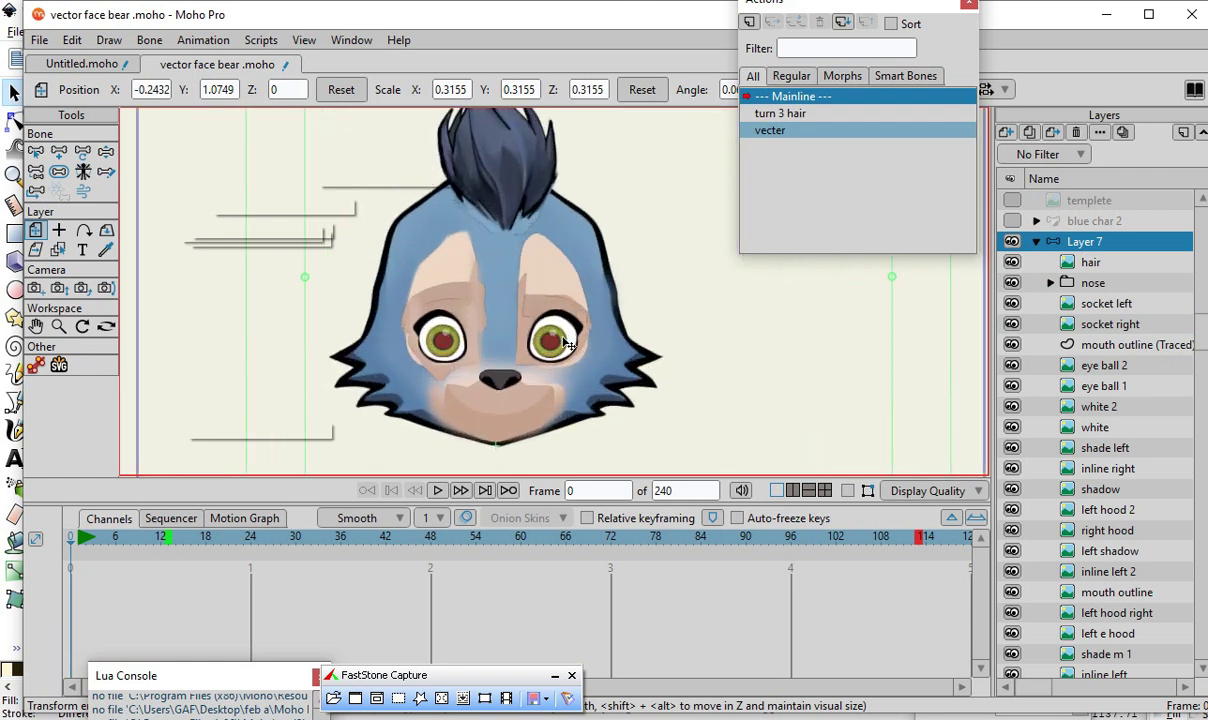
{"action": "scroll", "coordinate": [475, 355], "scroll_direction": "down", "scroll_amount": 1}
{"action": "scroll", "coordinate": [536, 461], "scroll_direction": "up", "scroll_amount": 1}
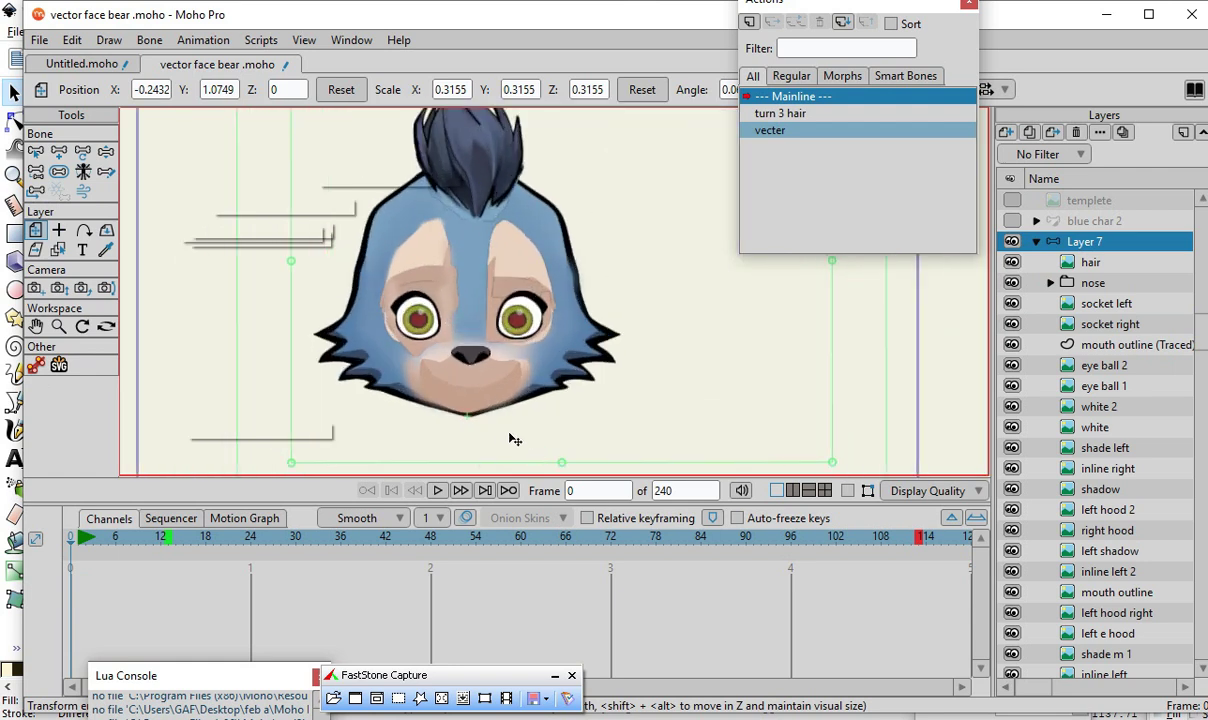
{"action": "scroll", "coordinate": [515, 440], "scroll_direction": "down", "scroll_amount": 1}
{"action": "left_click_drag", "start_coordinate": [823, 5], "coordinate": [1035, 24]}
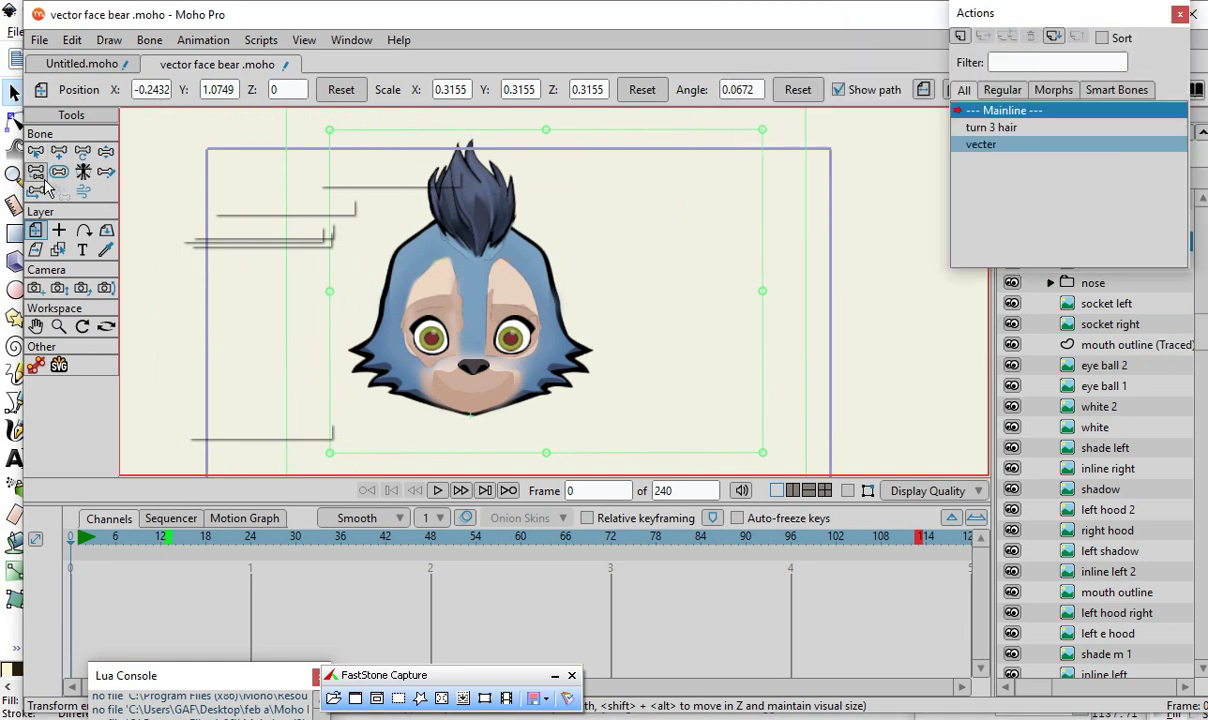
{"action": "left_click", "coordinate": [848, 491]}
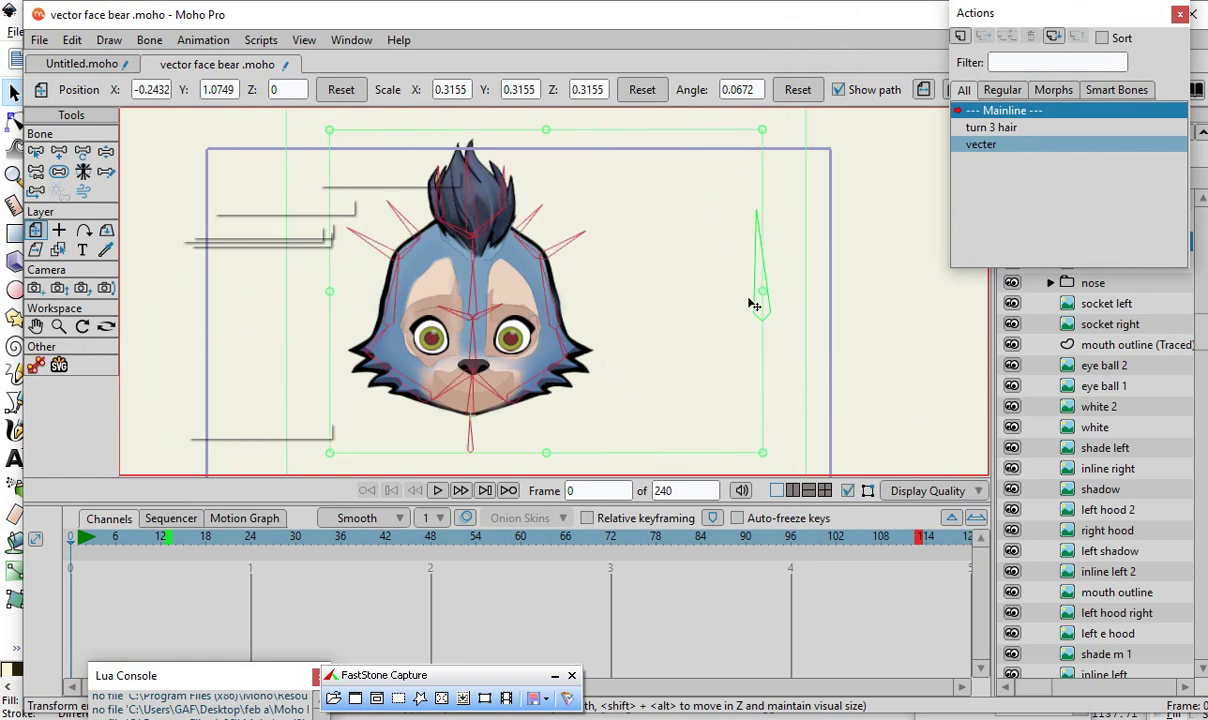
{"action": "scroll", "coordinate": [778, 350], "scroll_direction": "up", "scroll_amount": 3}
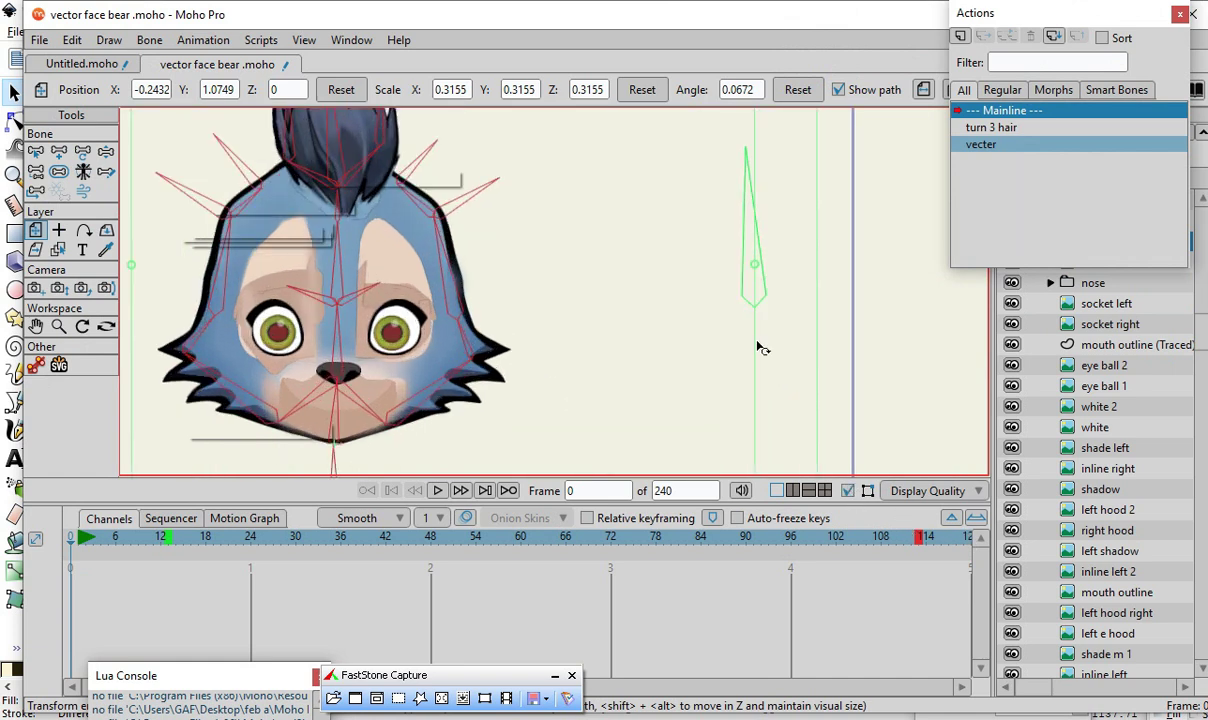
{"action": "scroll", "coordinate": [757, 343], "scroll_direction": "down", "scroll_amount": 4}
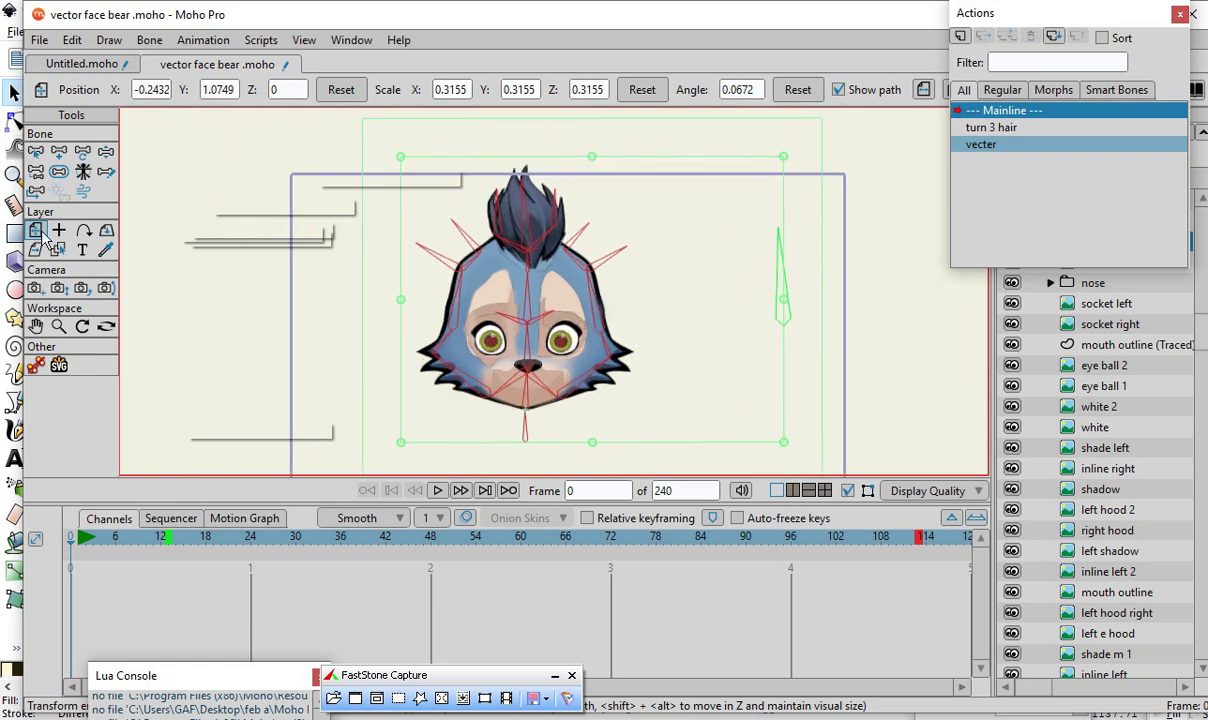
- Shift the whole bear face layer left to about X -0.77, Y 1.09
{"action": "left_click_drag", "start_coordinate": [592, 303], "coordinate": [510, 301]}
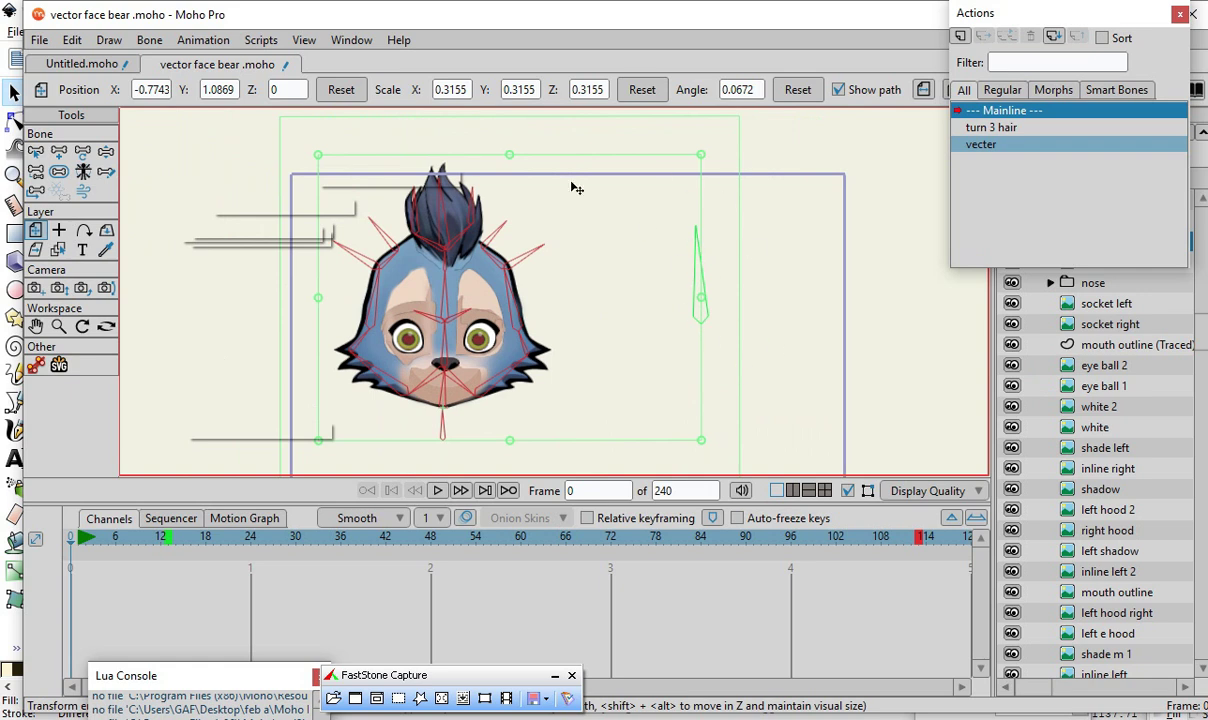
{"action": "scroll", "coordinate": [486, 278], "scroll_direction": "down", "scroll_amount": 1}
{"action": "scroll", "coordinate": [400, 330], "scroll_direction": "up", "scroll_amount": 2}
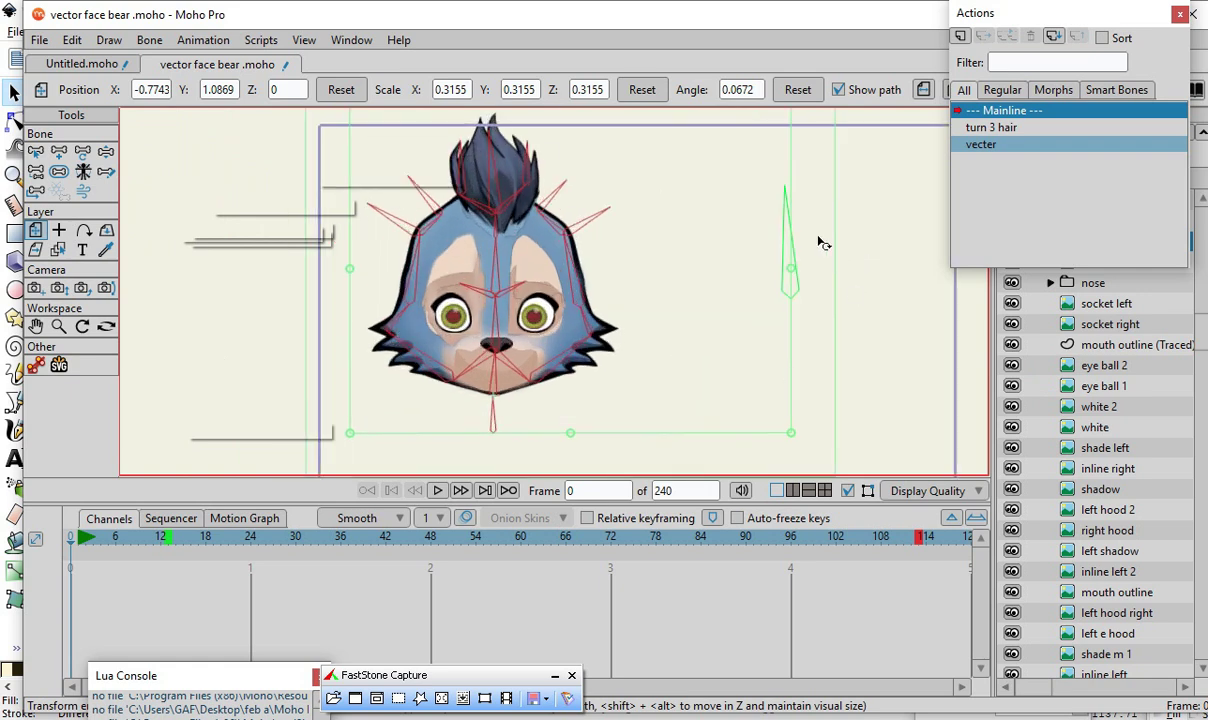
{"action": "scroll", "coordinate": [326, 370], "scroll_direction": "down", "scroll_amount": 2}
{"action": "scroll", "coordinate": [341, 403], "scroll_direction": "up", "scroll_amount": 2}
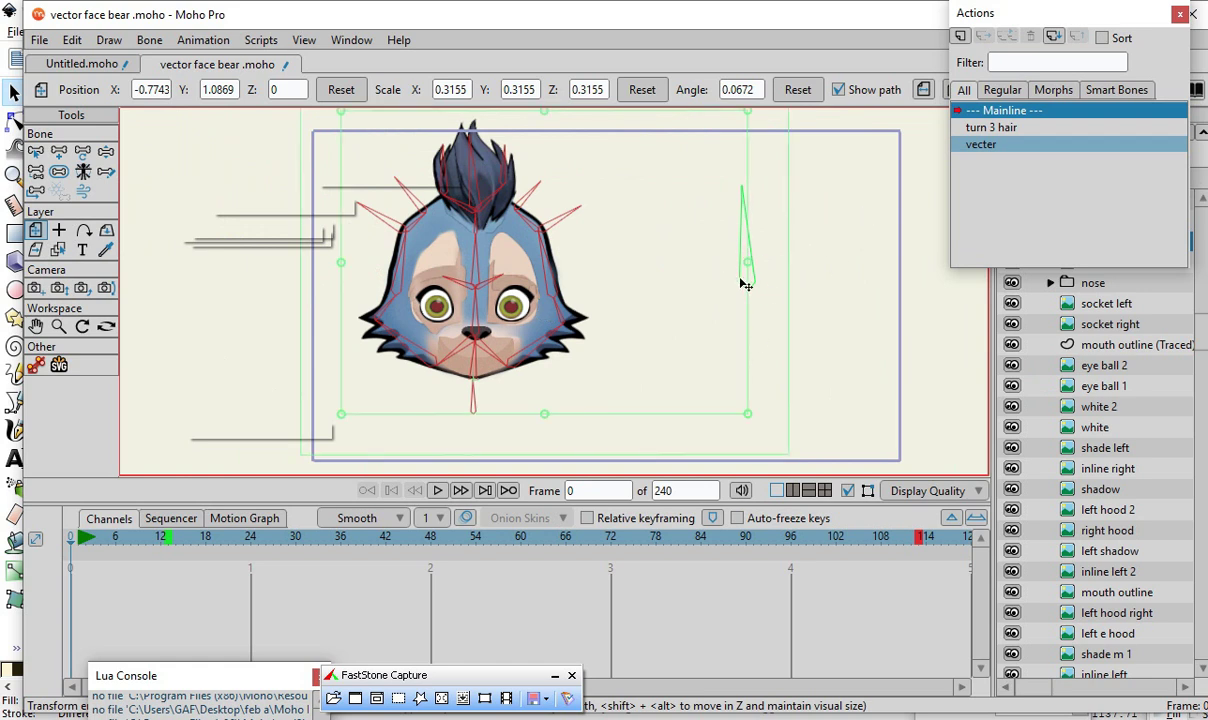
- Delete the separate upright bone standing apart from the bear's head, and leave no bone selected
{"action": "left_click", "coordinate": [82, 151]}
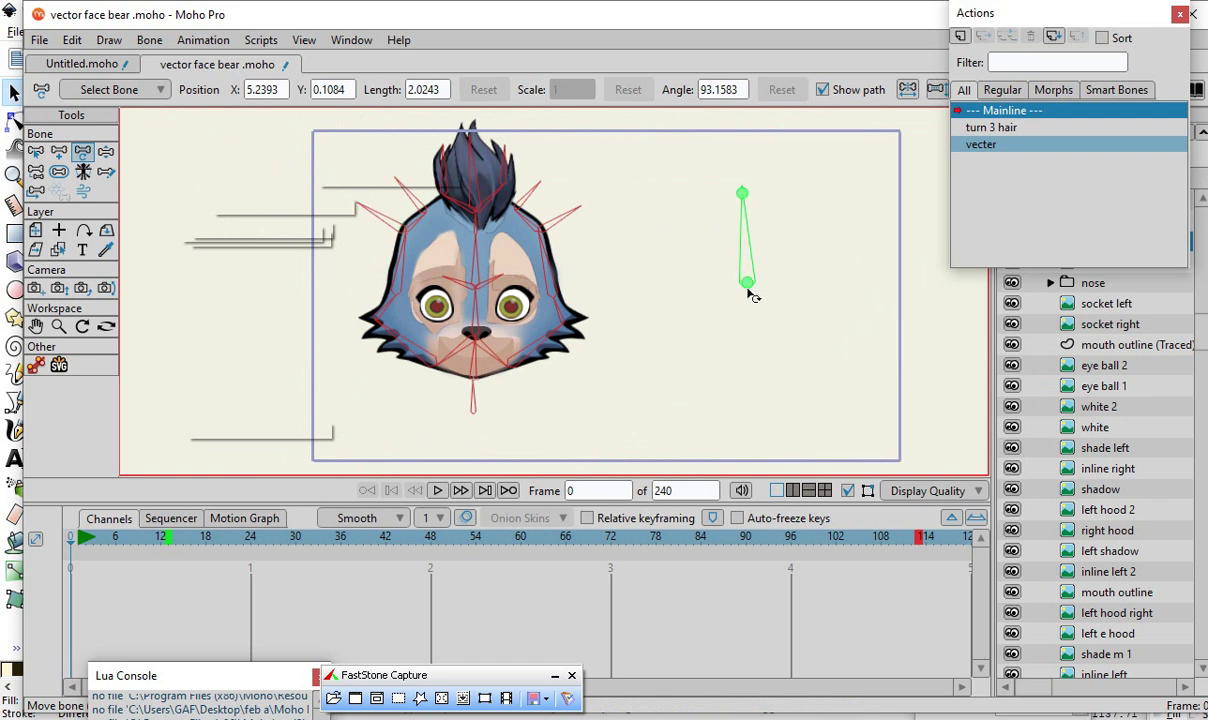
{"action": "left_click", "coordinate": [71, 42]}
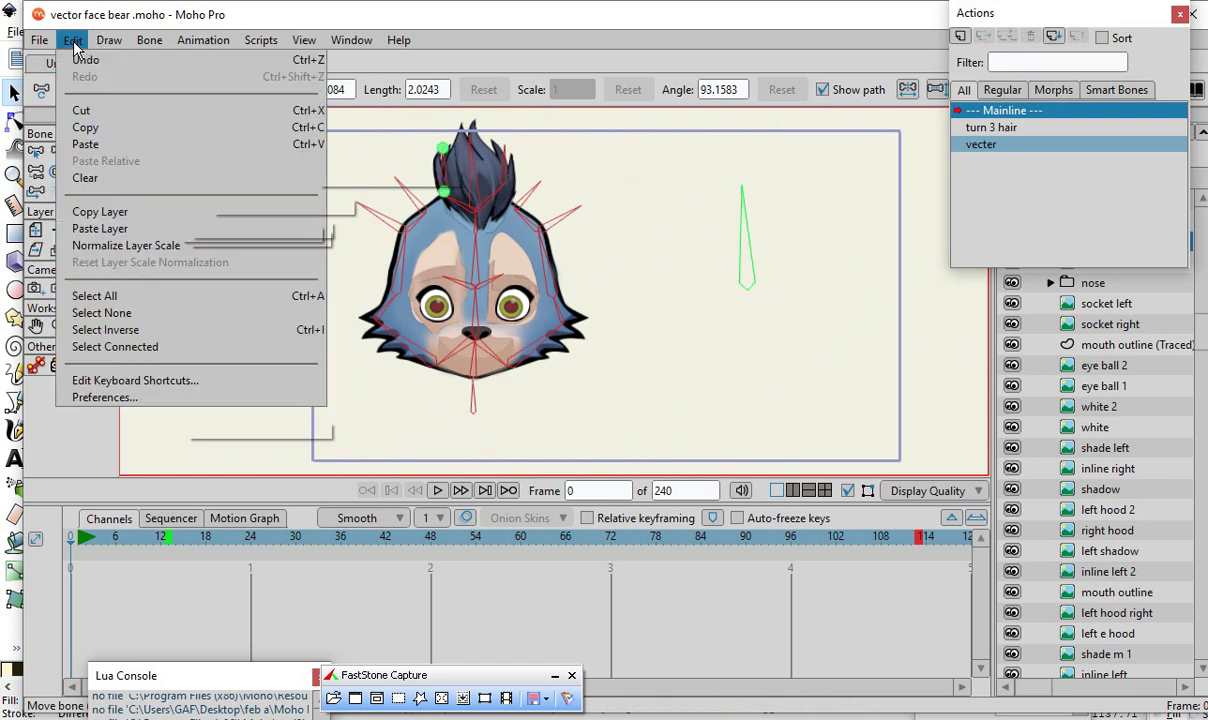
{"action": "left_click", "coordinate": [100, 128]}
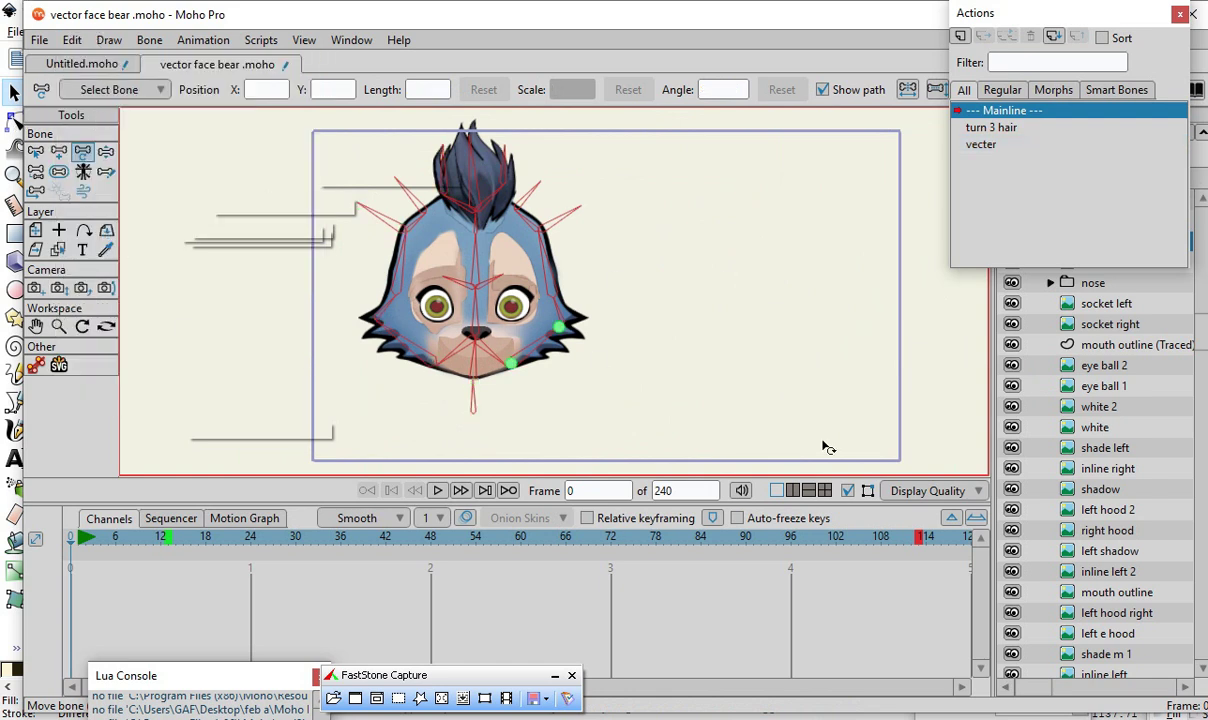
{"action": "left_click", "coordinate": [713, 430]}
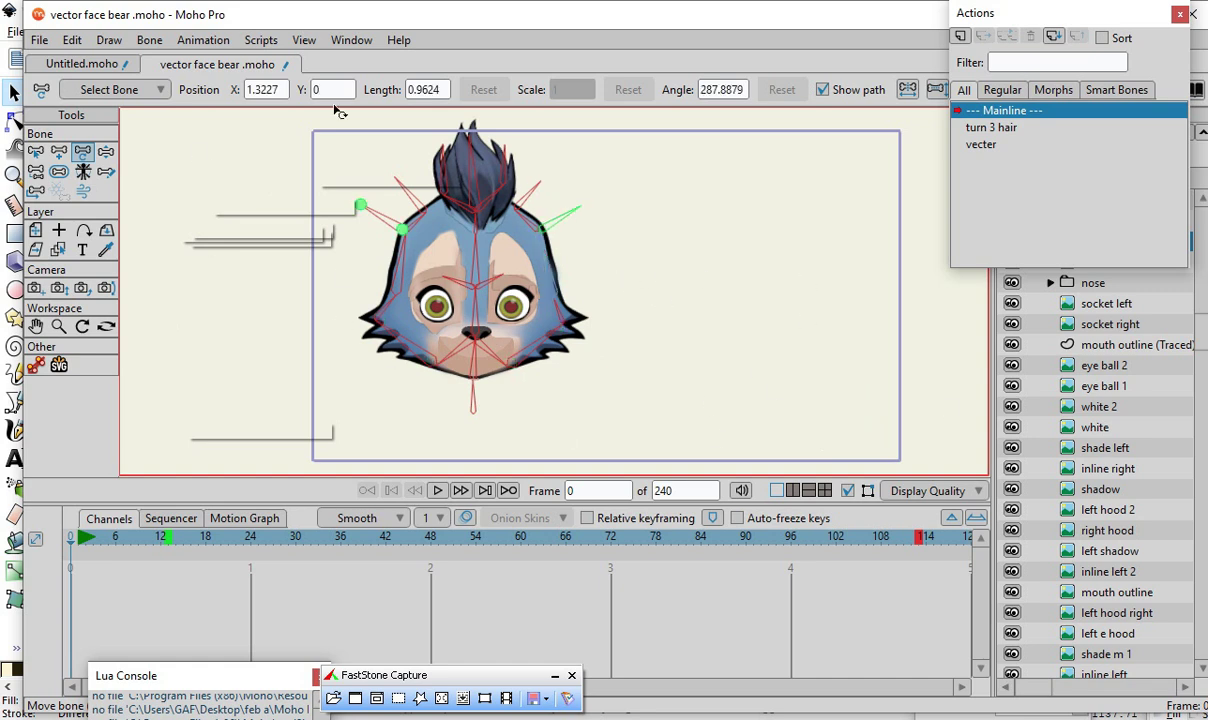
{"action": "left_click", "coordinate": [539, 386]}
{"action": "left_click", "coordinate": [906, 212]}
{"action": "left_click", "coordinate": [860, 200]}
{"action": "left_click", "coordinate": [36, 153]}
{"action": "left_click", "coordinate": [636, 226]}
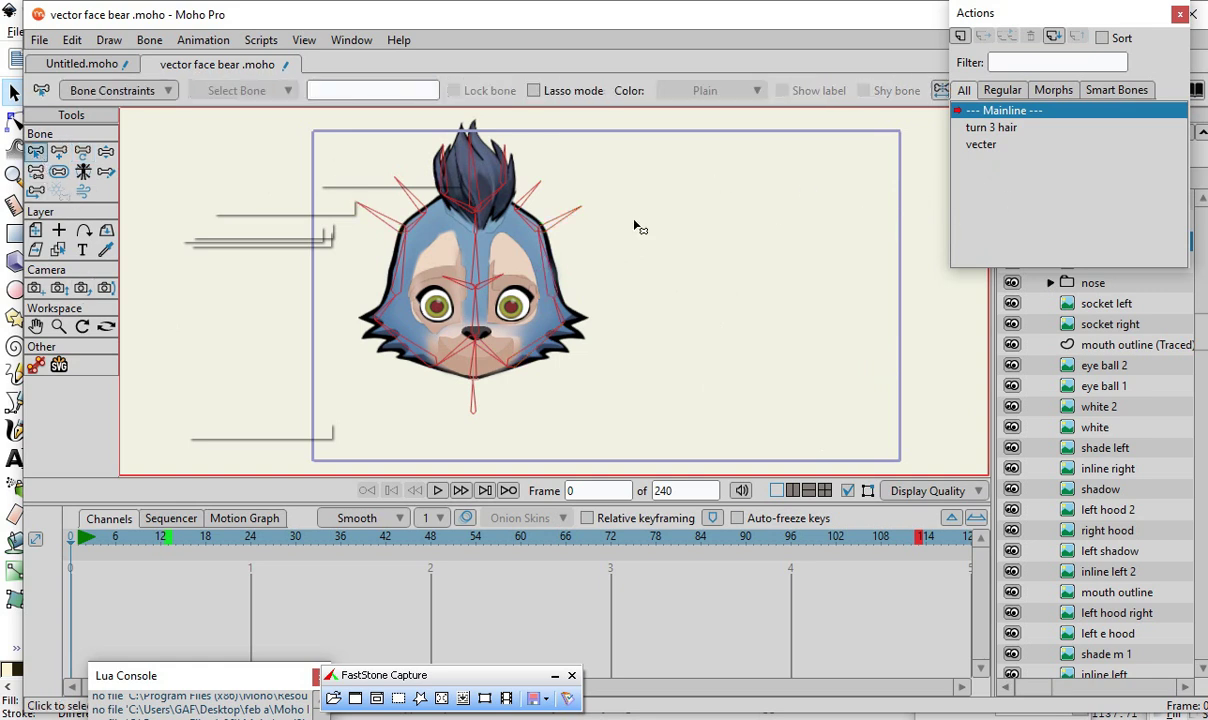
- Add an upright bone in the empty space to the right of the bear's head and name it "new face turn"
{"action": "scroll", "coordinate": [420, 213], "scroll_direction": "up", "scroll_amount": 1}
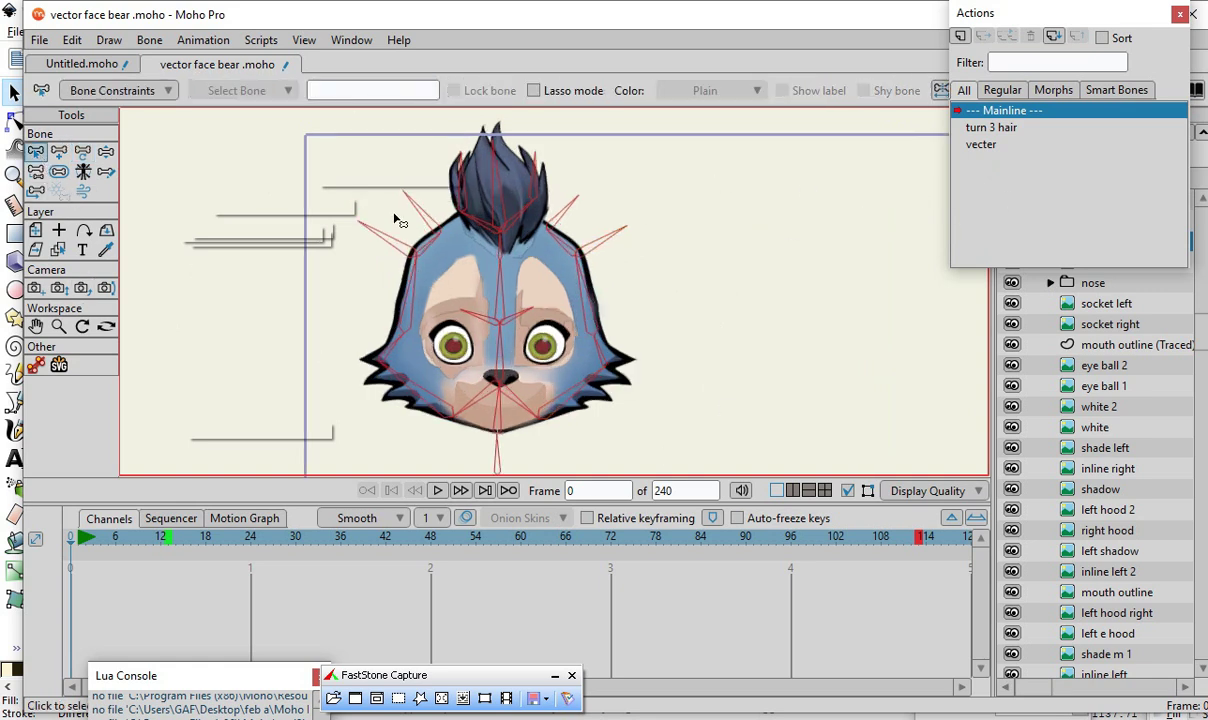
{"action": "scroll", "coordinate": [398, 220], "scroll_direction": "down", "scroll_amount": 1}
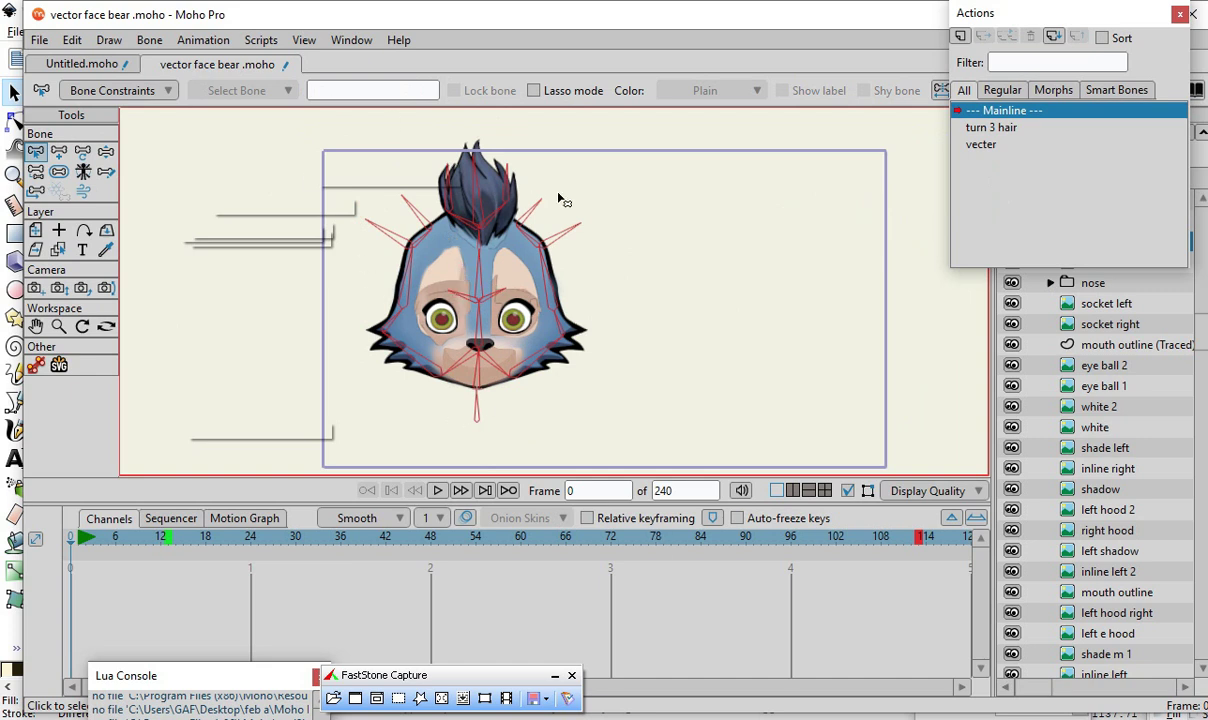
{"action": "scroll", "coordinate": [562, 201], "scroll_direction": "up", "scroll_amount": 1}
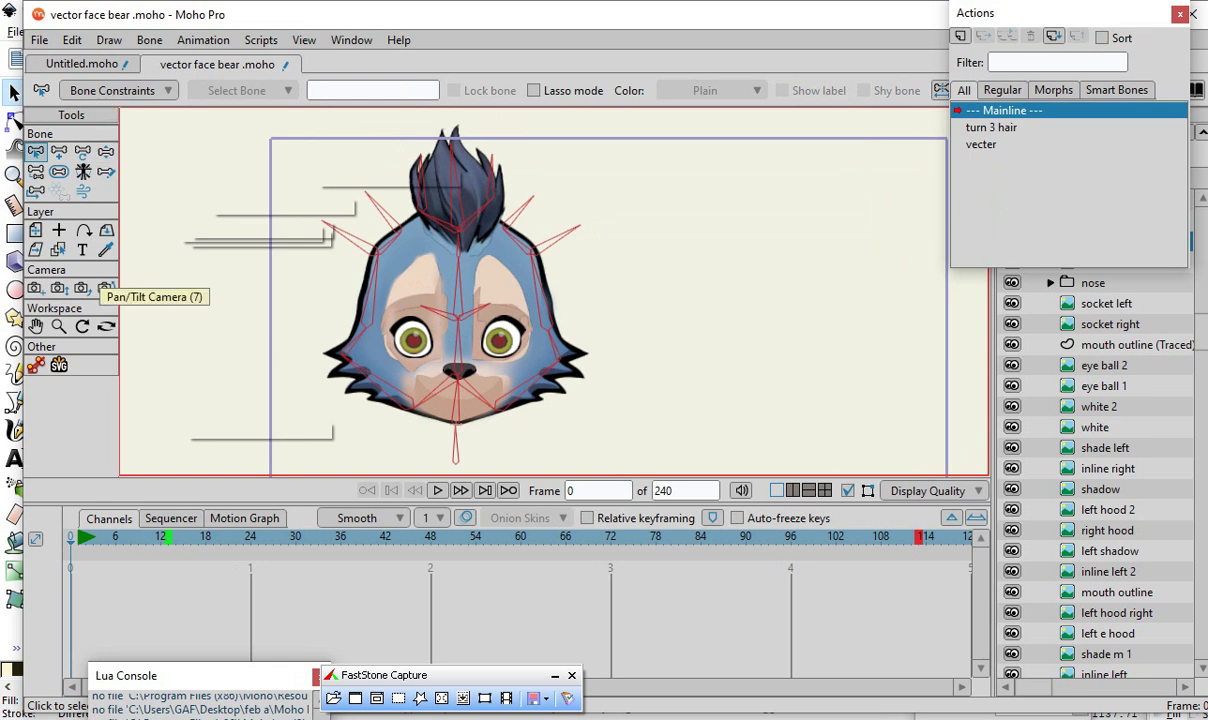
{"action": "left_click", "coordinate": [60, 153]}
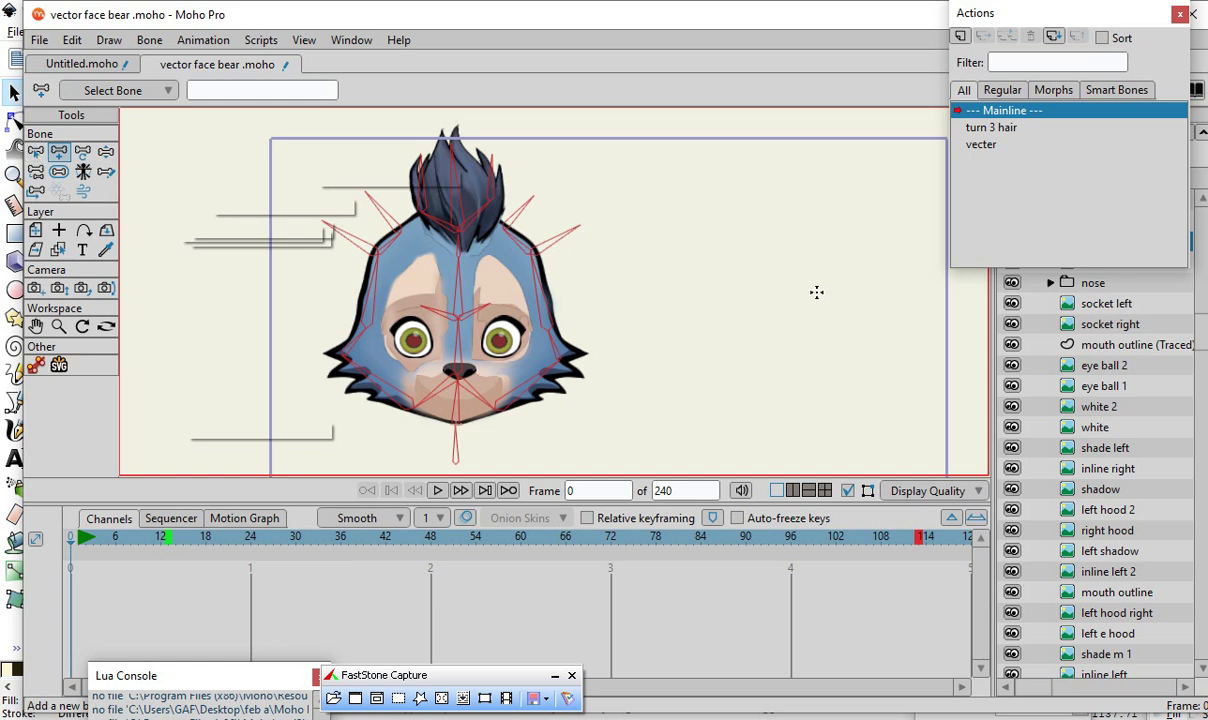
{"action": "left_click_drag", "start_coordinate": [805, 292], "coordinate": [808, 157]}
{"action": "double_click", "coordinate": [215, 88]}
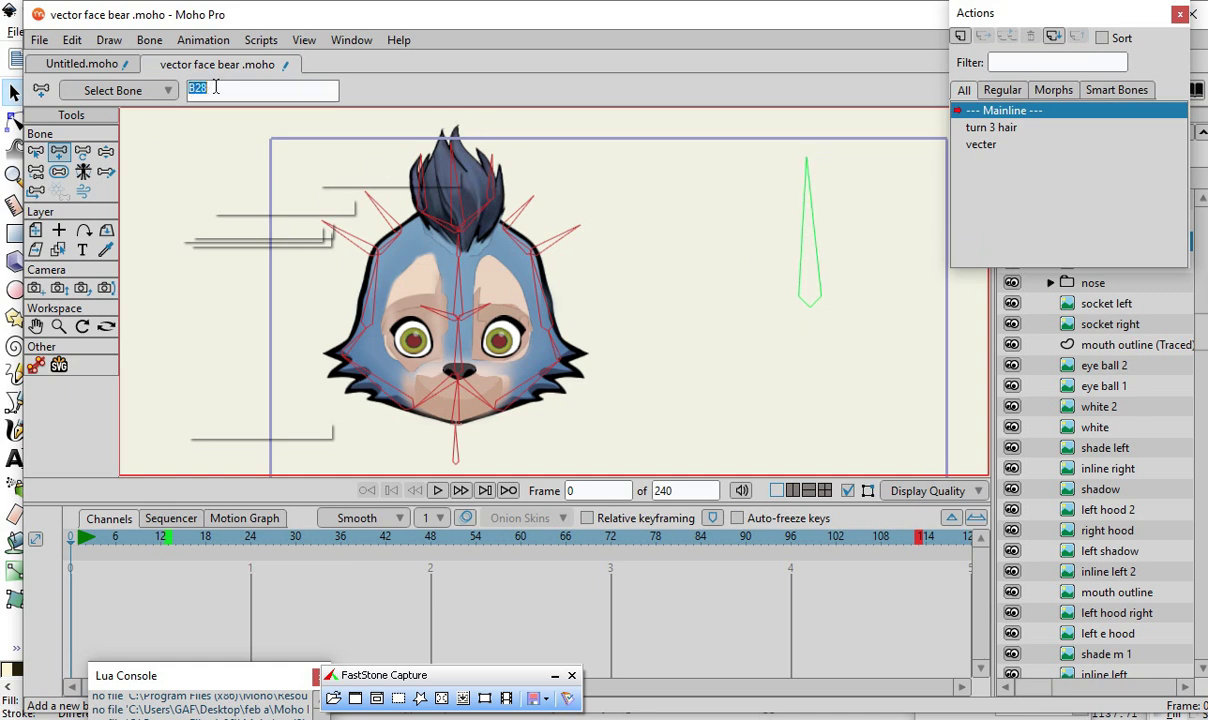
{"action": "key", "text": "BackSpace"}
{"action": "type", "text": "new face tut"}
{"action": "key", "text": "BackSpace"}
{"action": "type", "text": "rn"}
{"action": "key", "text": "Return"}
- Select the new face turn bone beside the bear's head with the Select Bone tool
{"action": "left_click", "coordinate": [250, 315]}
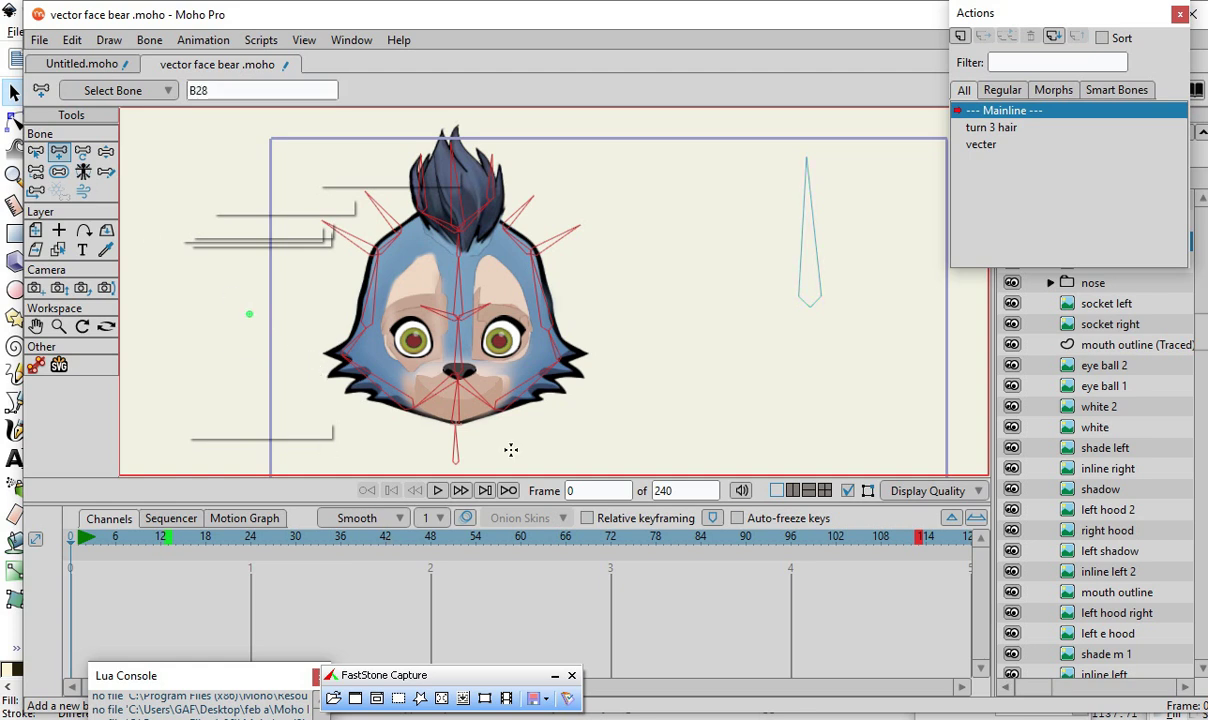
{"action": "left_click", "coordinate": [35, 151]}
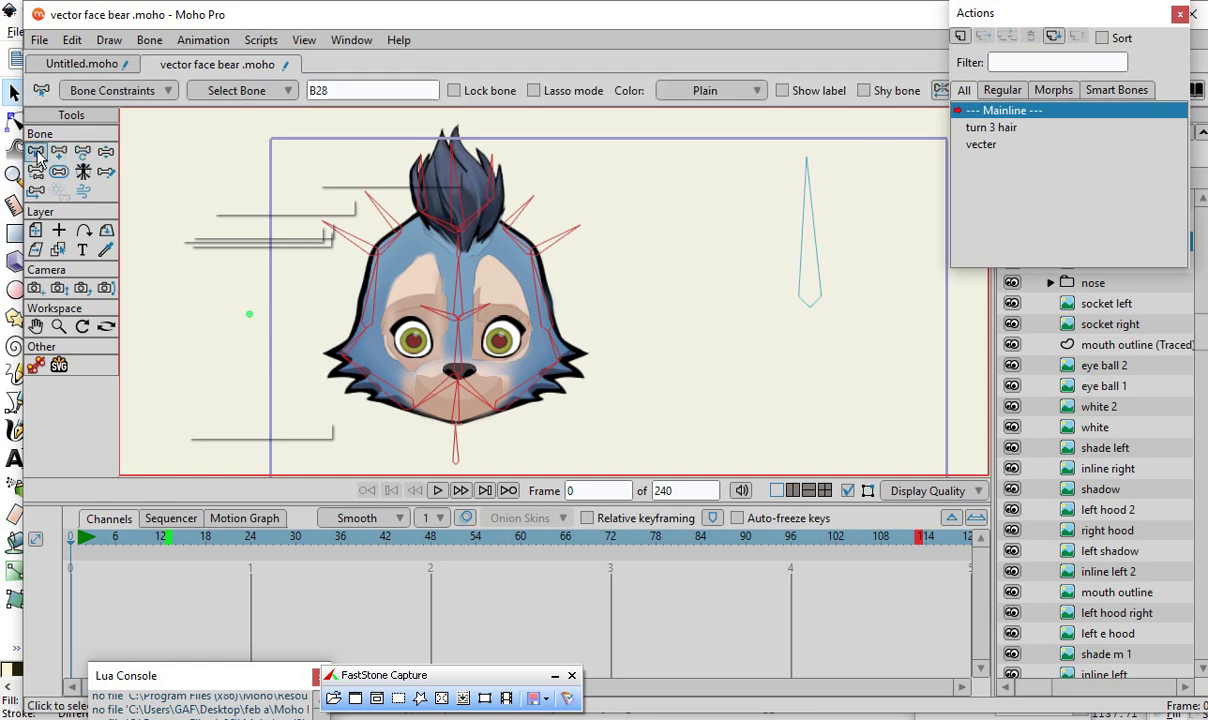
{"action": "left_click", "coordinate": [815, 308]}
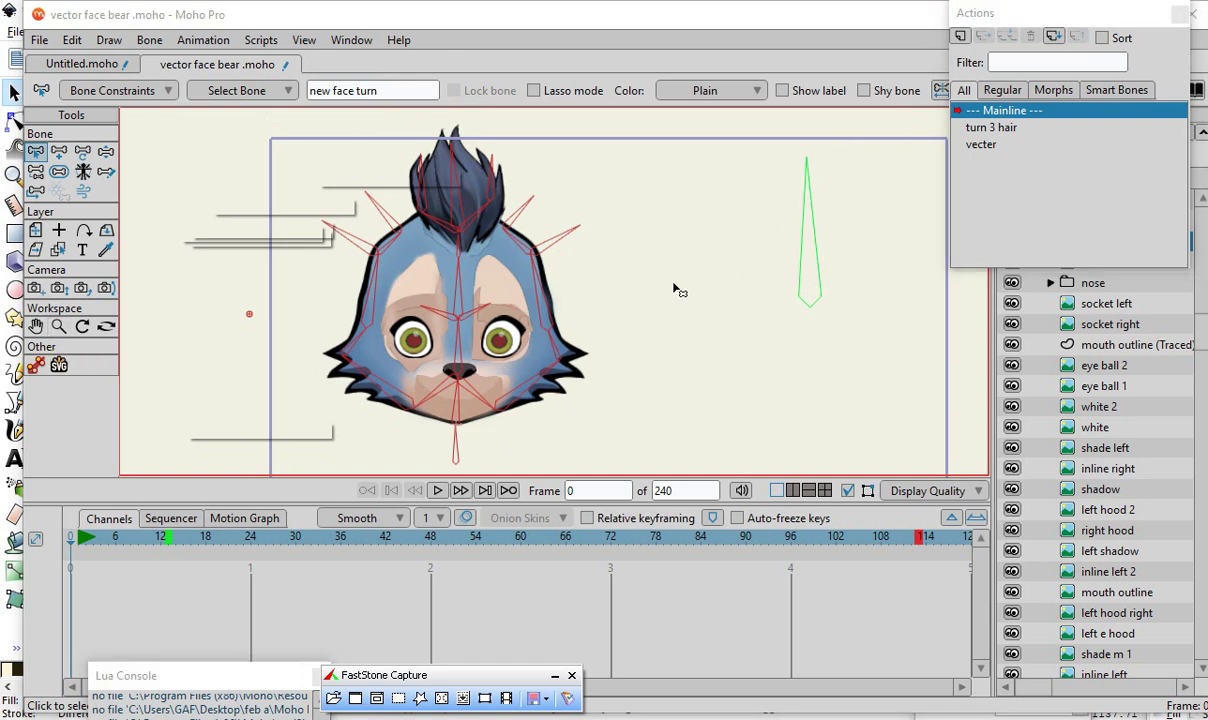
- Set the bone strength of the new face turn bone to 0
{"action": "left_click", "coordinate": [822, 300]}
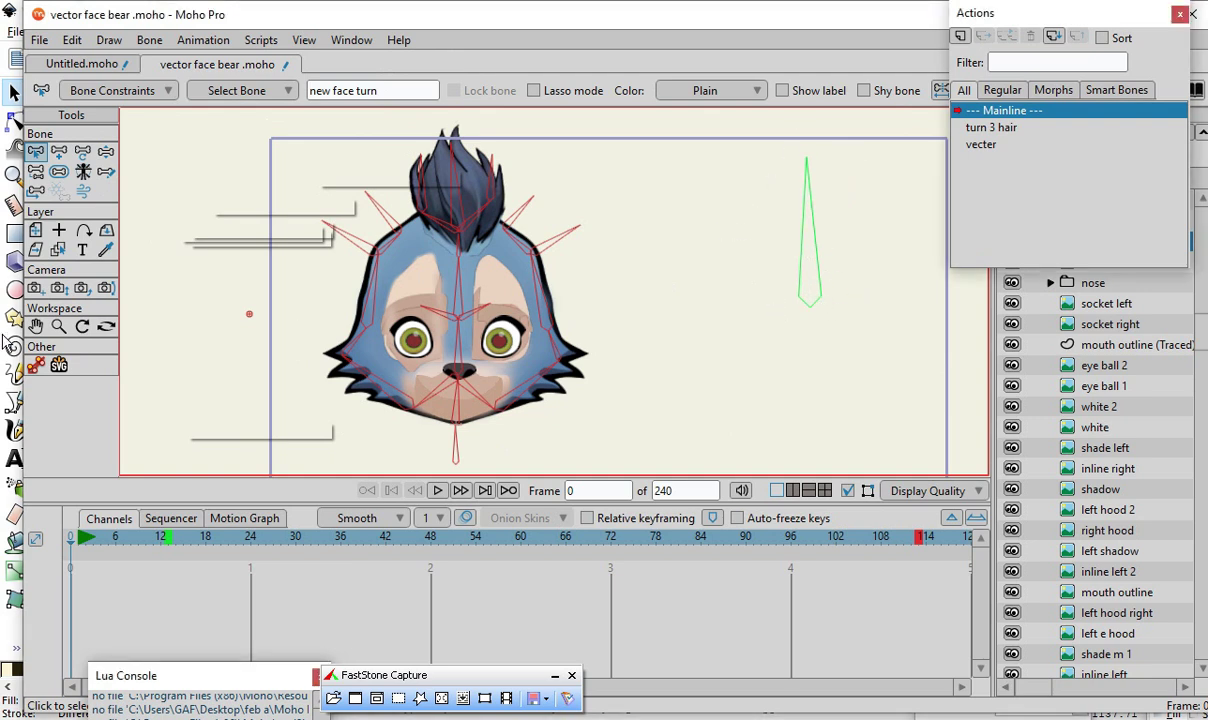
{"action": "left_click", "coordinate": [59, 173]}
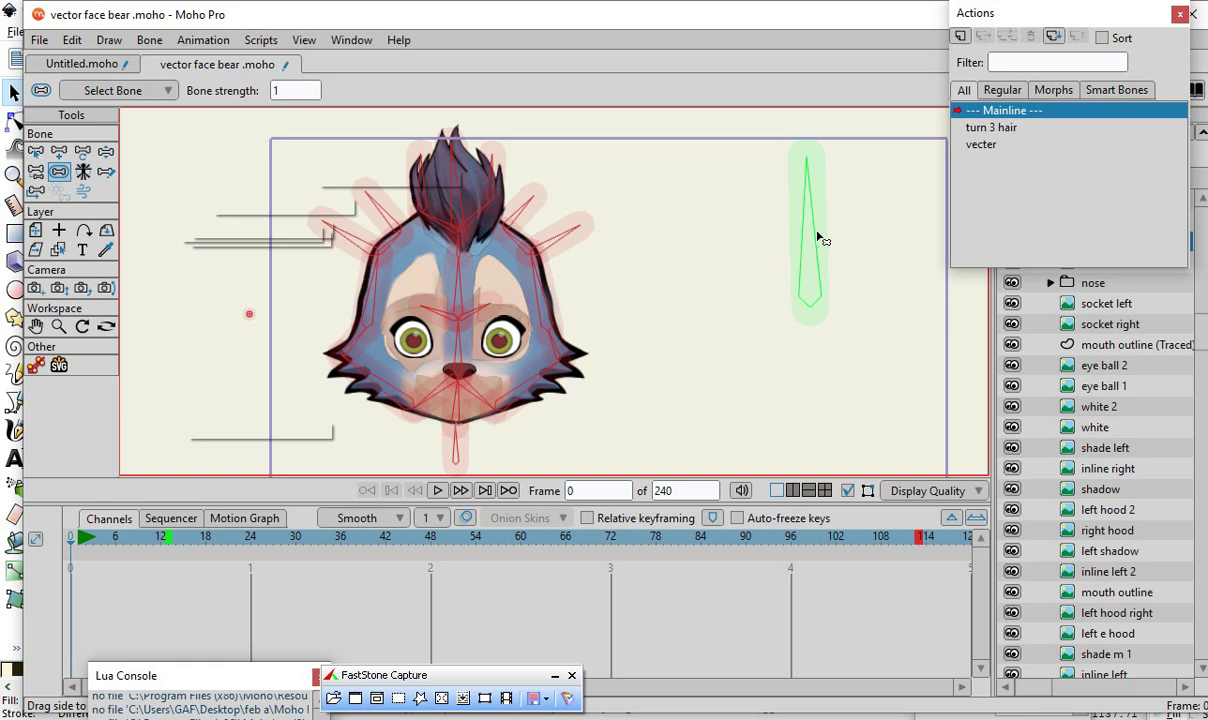
{"action": "left_click_drag", "start_coordinate": [683, 220], "coordinate": [704, 280]}
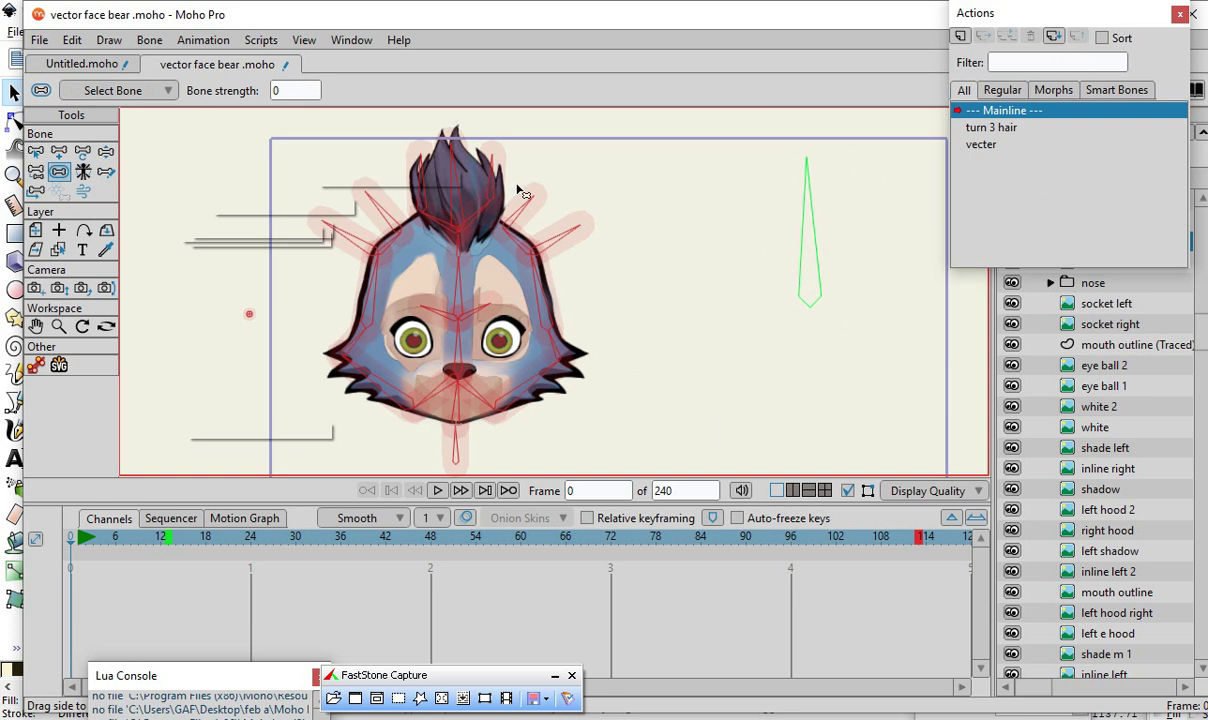
- Reopen the list of actions beside the control bone and create an action named "new face turn" for that bone
{"action": "left_click", "coordinate": [1181, 16]}
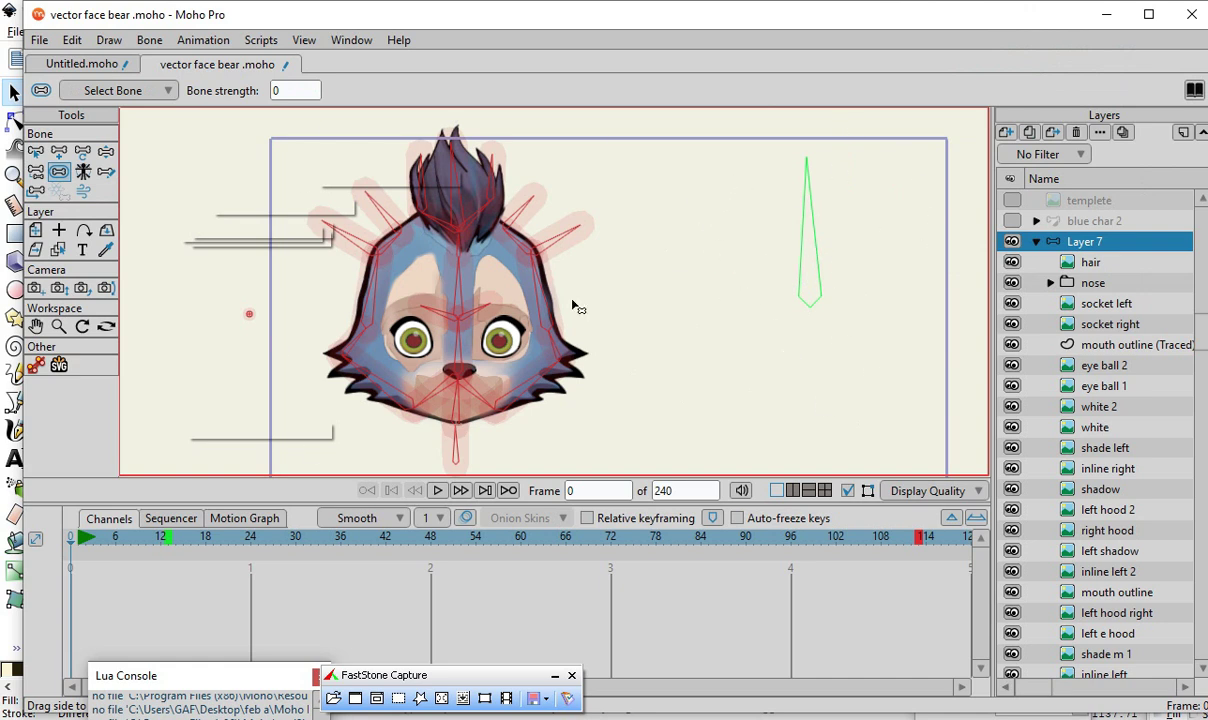
{"action": "left_click", "coordinate": [345, 40]}
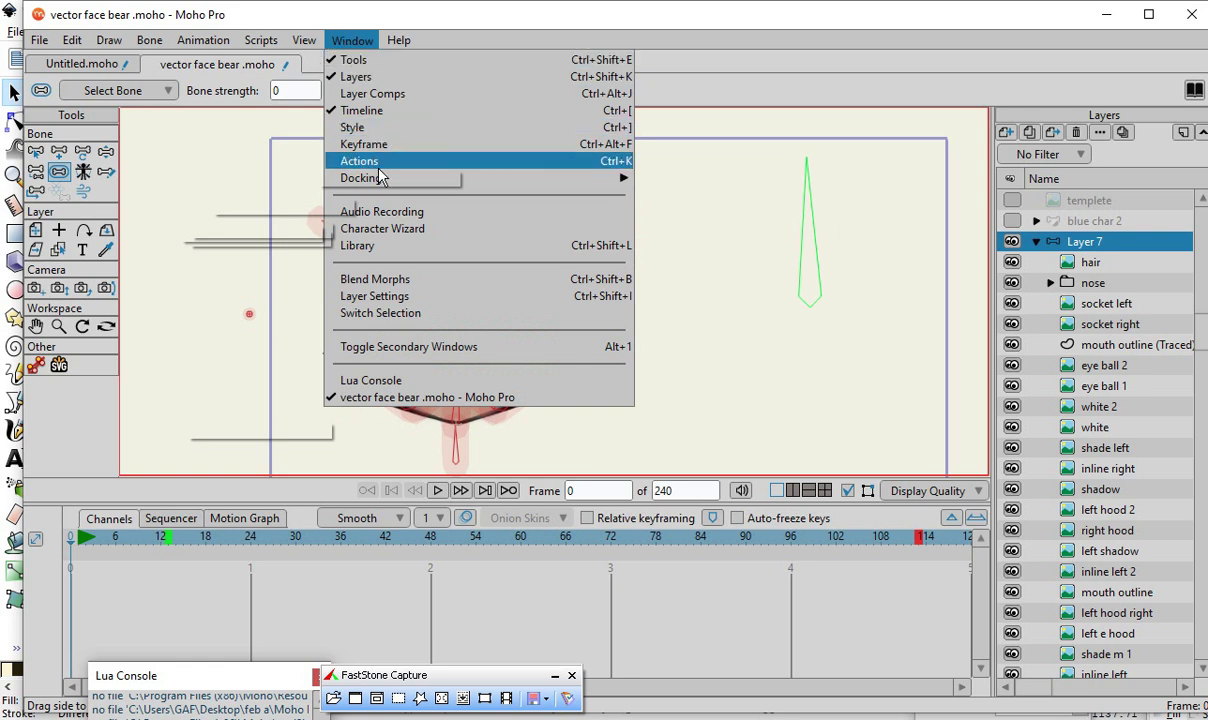
{"action": "left_click", "coordinate": [356, 164]}
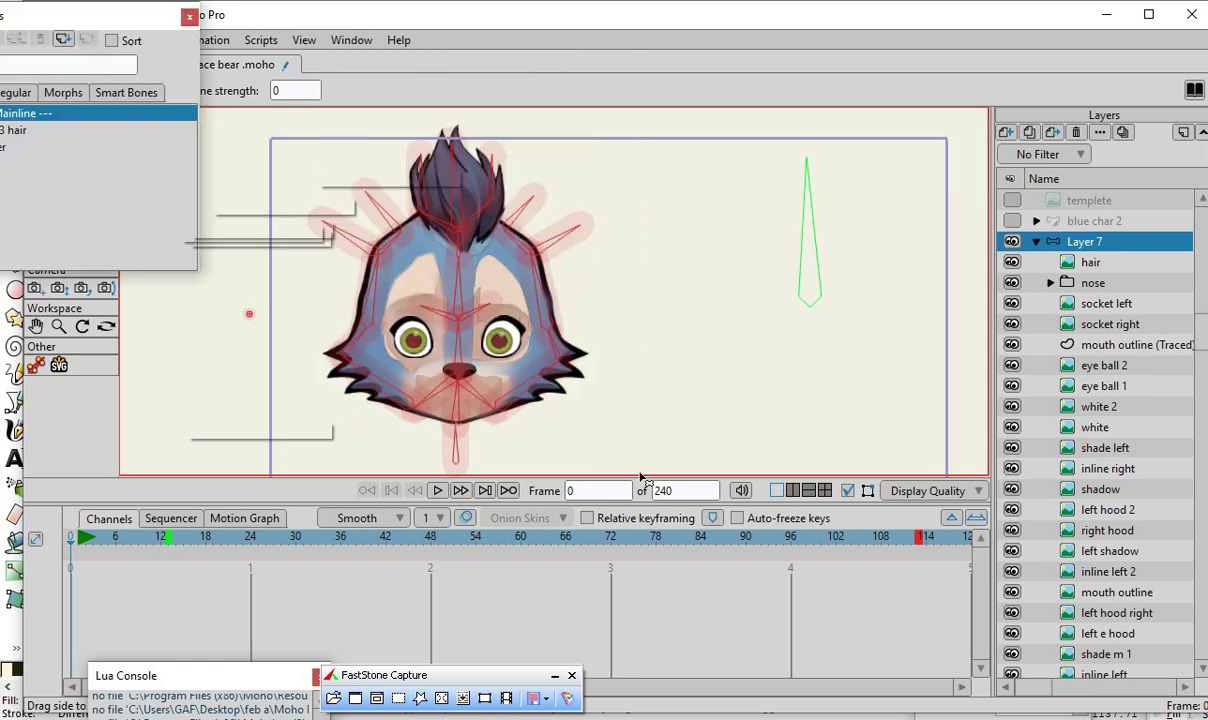
{"action": "left_click_drag", "start_coordinate": [37, 22], "coordinate": [960, 76]}
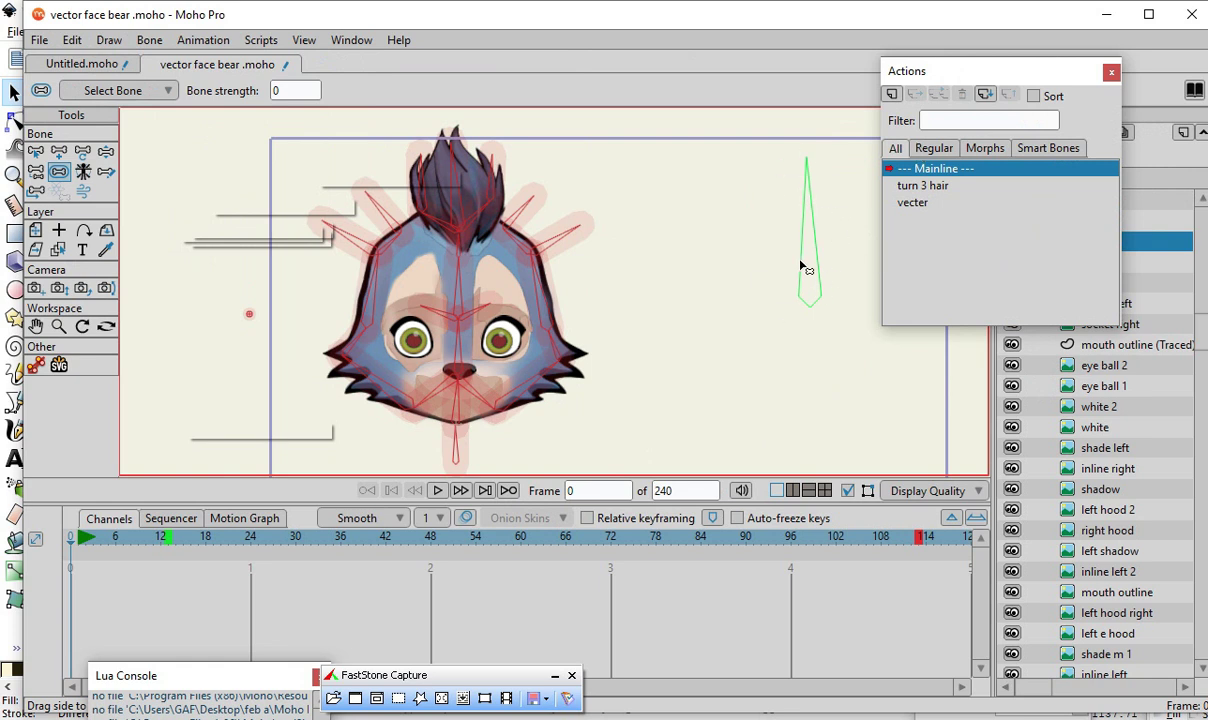
{"action": "left_click", "coordinate": [36, 151]}
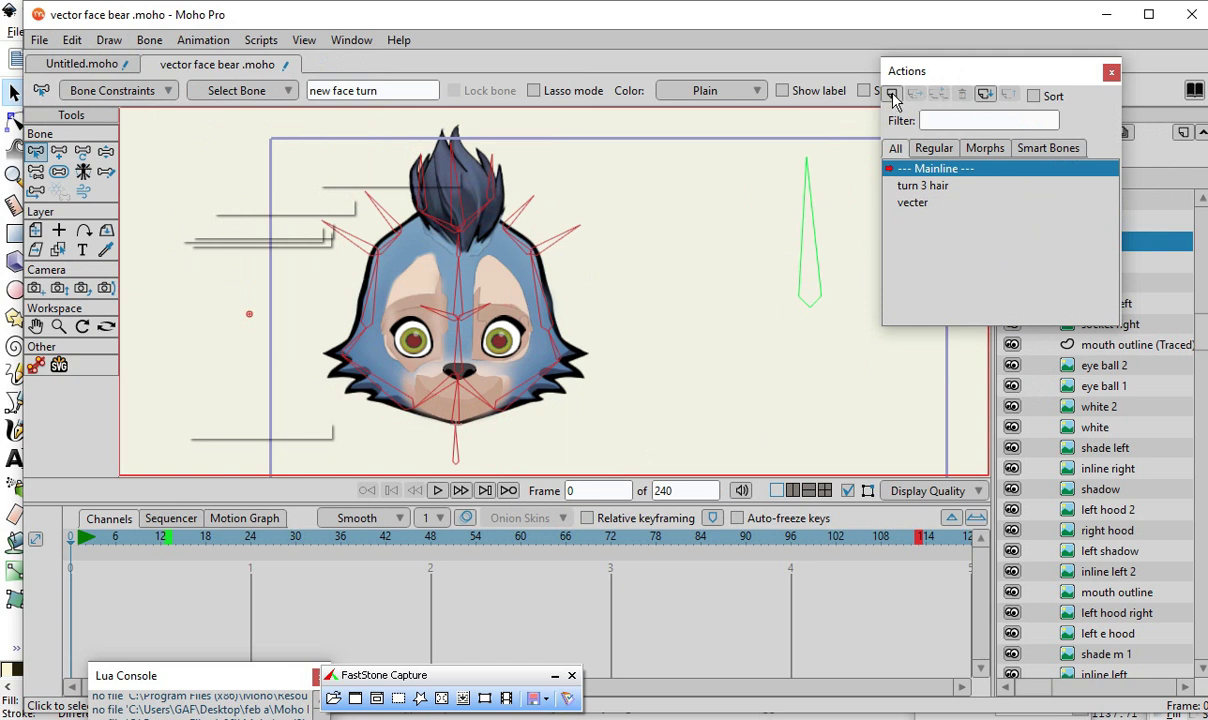
{"action": "left_click", "coordinate": [892, 95]}
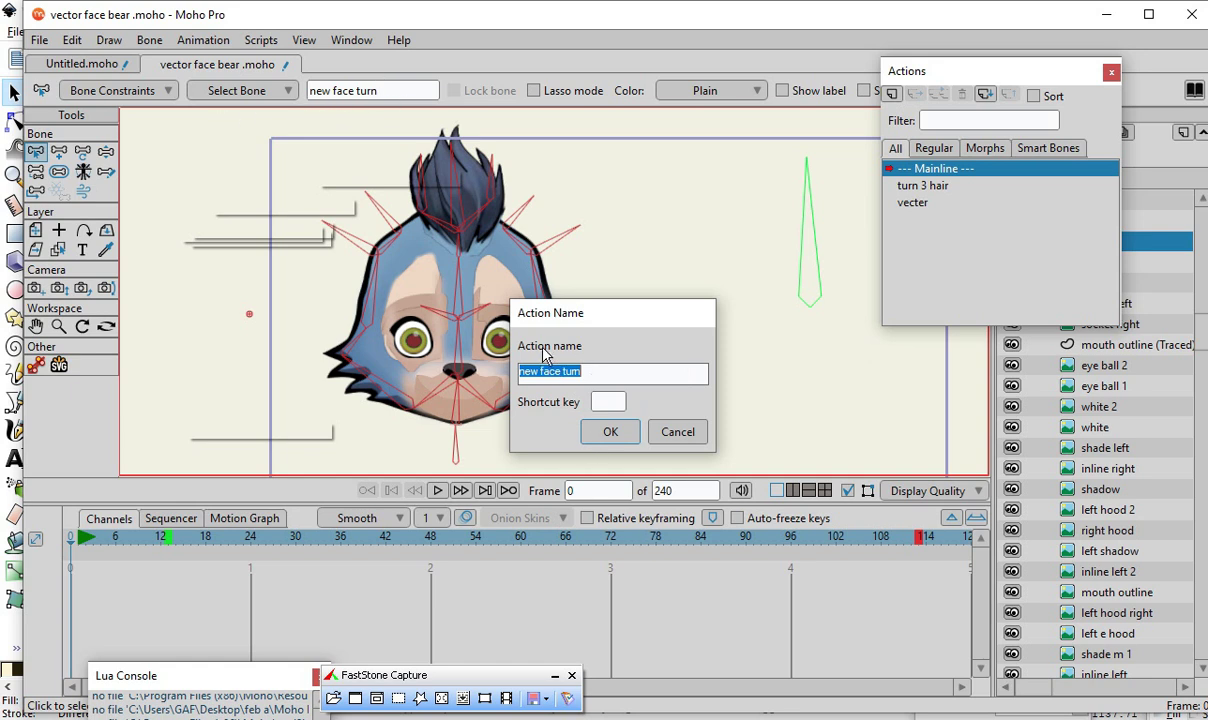
{"action": "left_click", "coordinate": [611, 436]}
{"action": "left_click", "coordinate": [611, 431]}
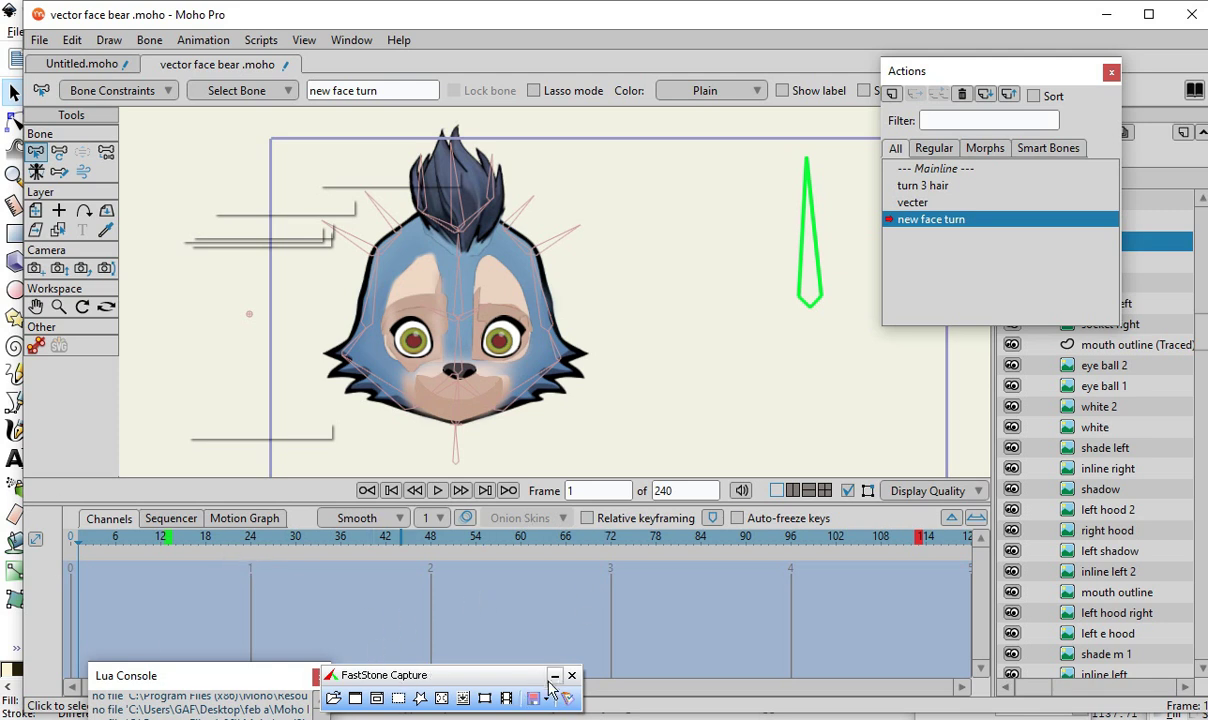
{"action": "left_click_drag", "start_coordinate": [523, 673], "coordinate": [193, 614]}
{"action": "left_click", "coordinate": [222, 615]}
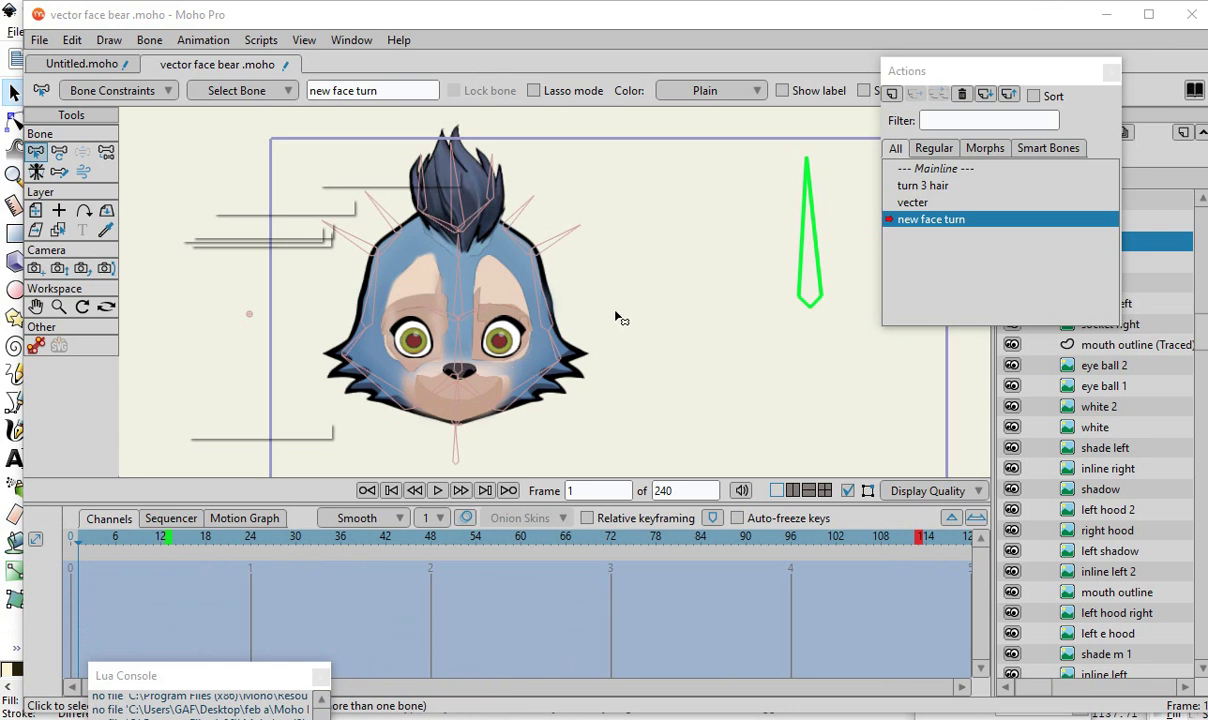
- At frame 72 of the new face turn action, rotate the control bone toward the head to an angle of about 181.67
{"action": "left_click", "coordinate": [648, 335]}
{"action": "scroll", "coordinate": [486, 252], "scroll_direction": "down", "scroll_amount": 3}
{"action": "scroll", "coordinate": [547, 278], "scroll_direction": "up", "scroll_amount": 3}
{"action": "left_click", "coordinate": [705, 280]}
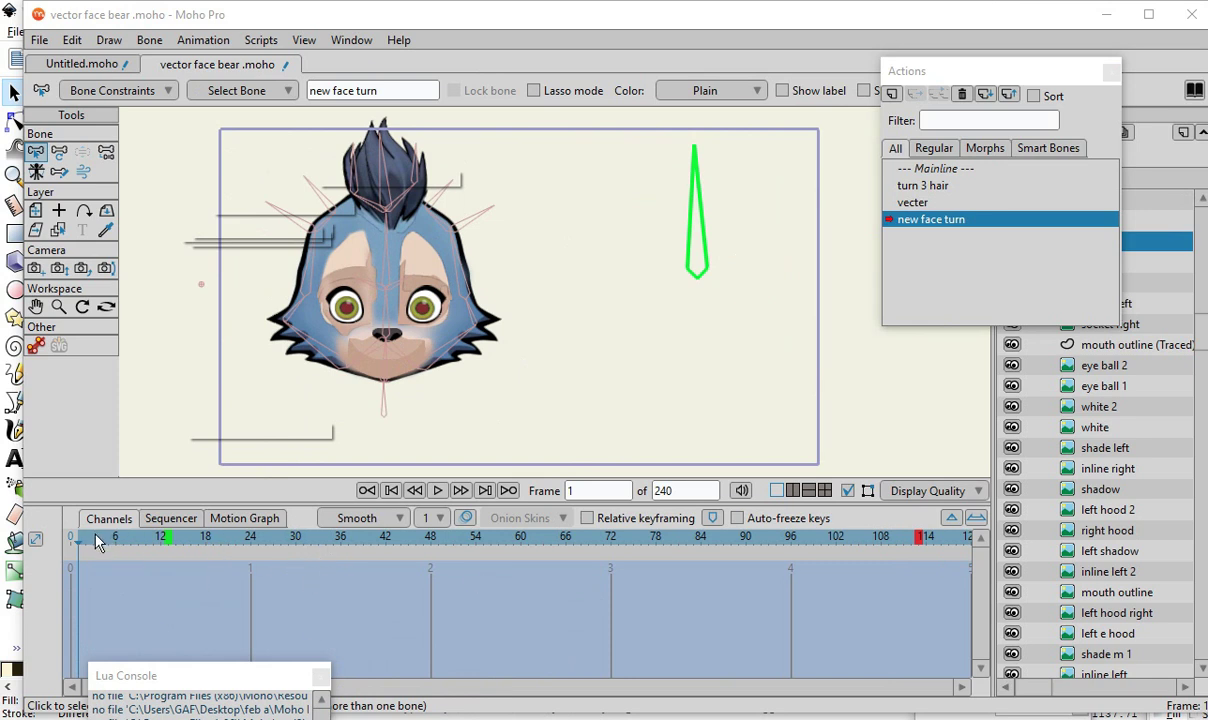
{"action": "left_click_drag", "start_coordinate": [96, 541], "coordinate": [612, 559]}
{"action": "left_click", "coordinate": [60, 153]}
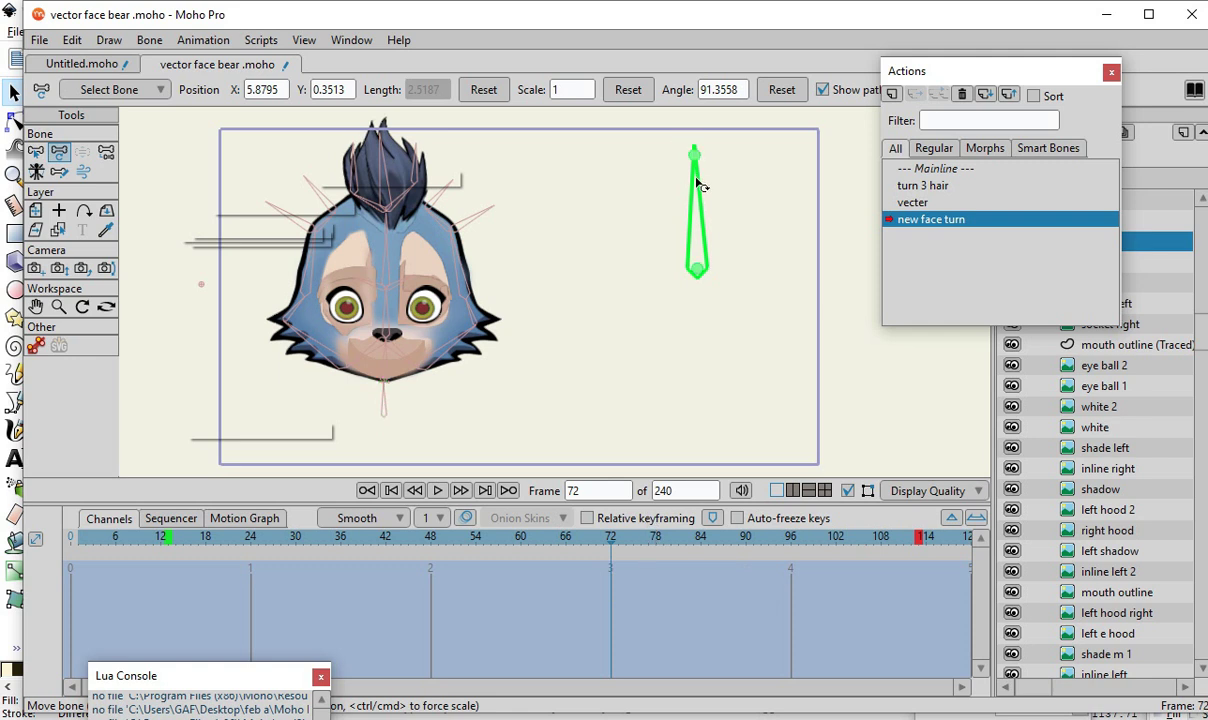
{"action": "left_click_drag", "start_coordinate": [699, 186], "coordinate": [621, 286]}
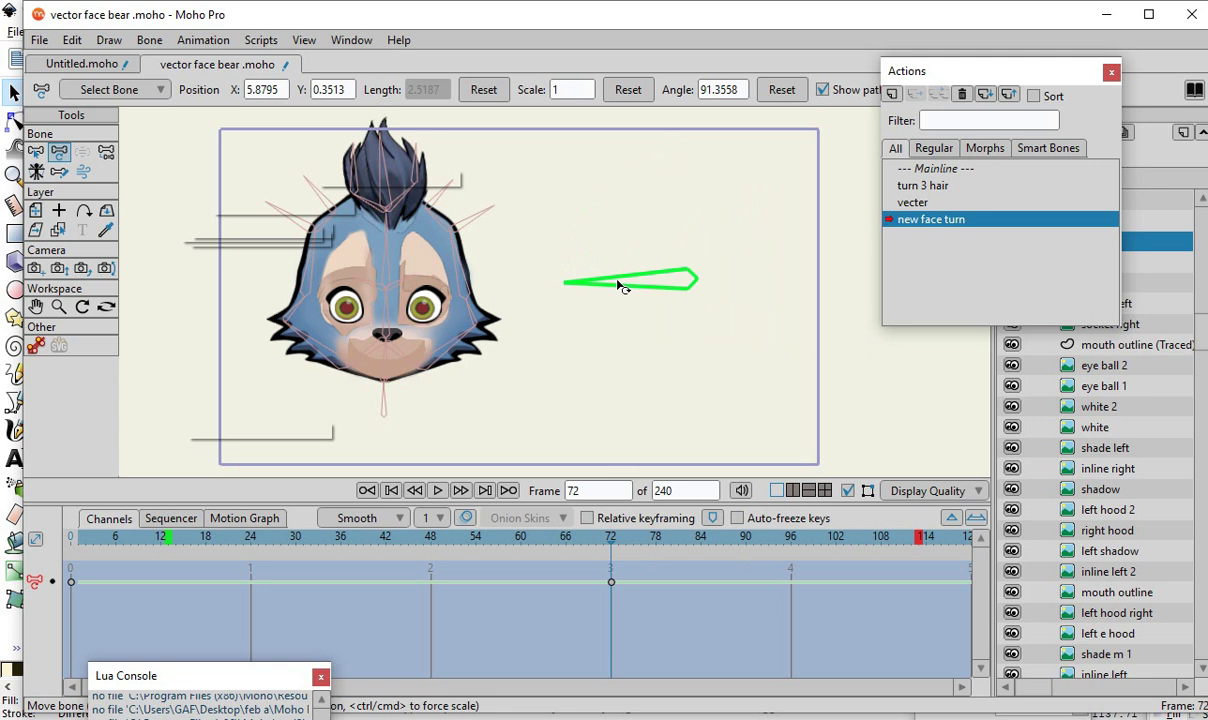
{"action": "left_click_drag", "start_coordinate": [617, 287], "coordinate": [617, 288]}
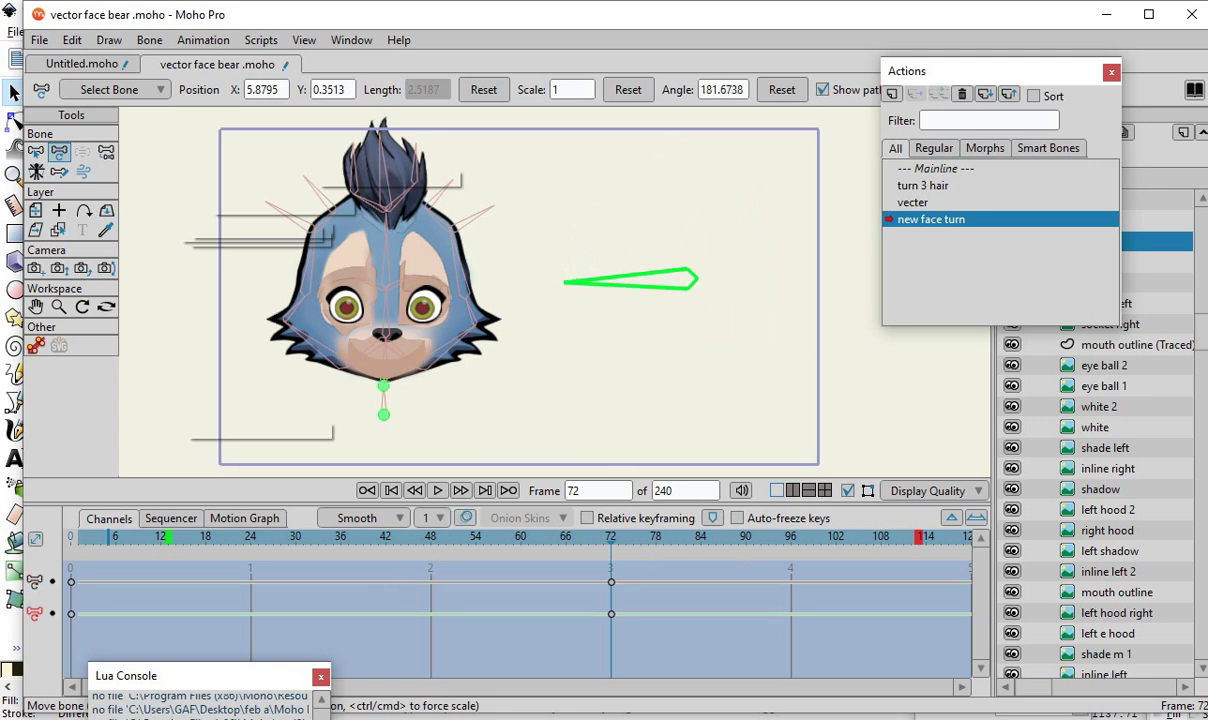
- Uncover the layer list and hide the hair layer of the bear's head
{"action": "left_click_drag", "start_coordinate": [981, 74], "coordinate": [757, 10]}
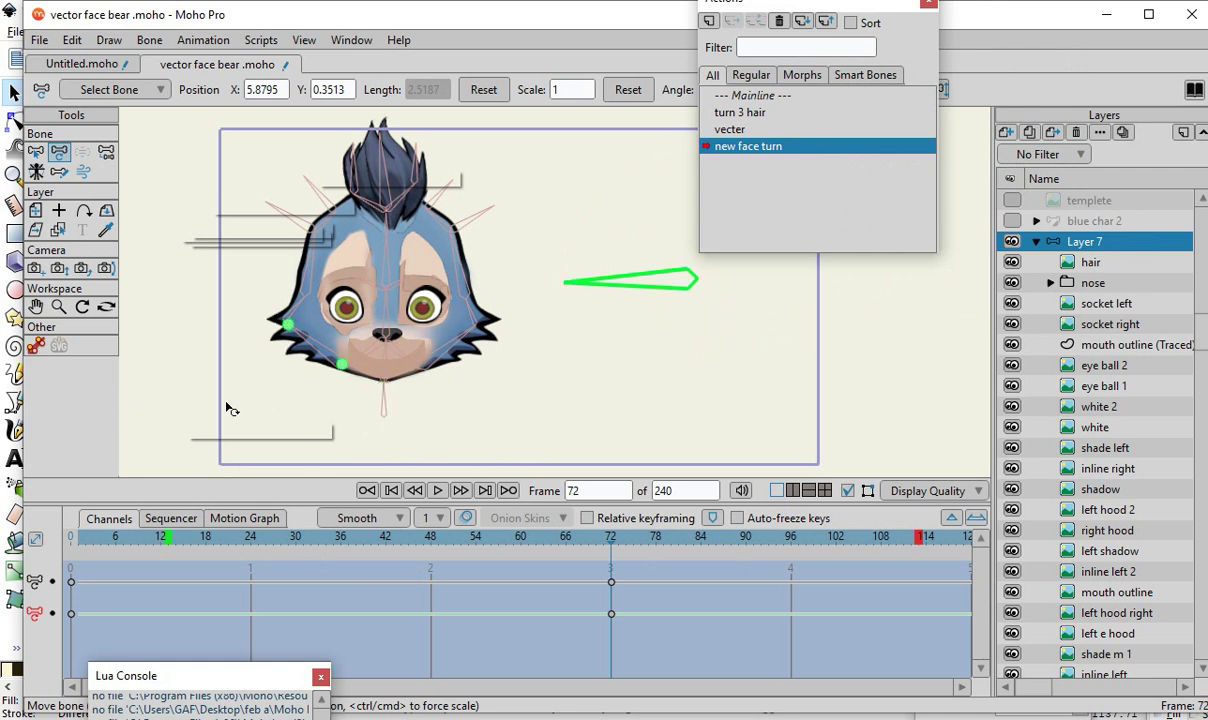
{"action": "left_click_drag", "start_coordinate": [219, 338], "coordinate": [222, 346]}
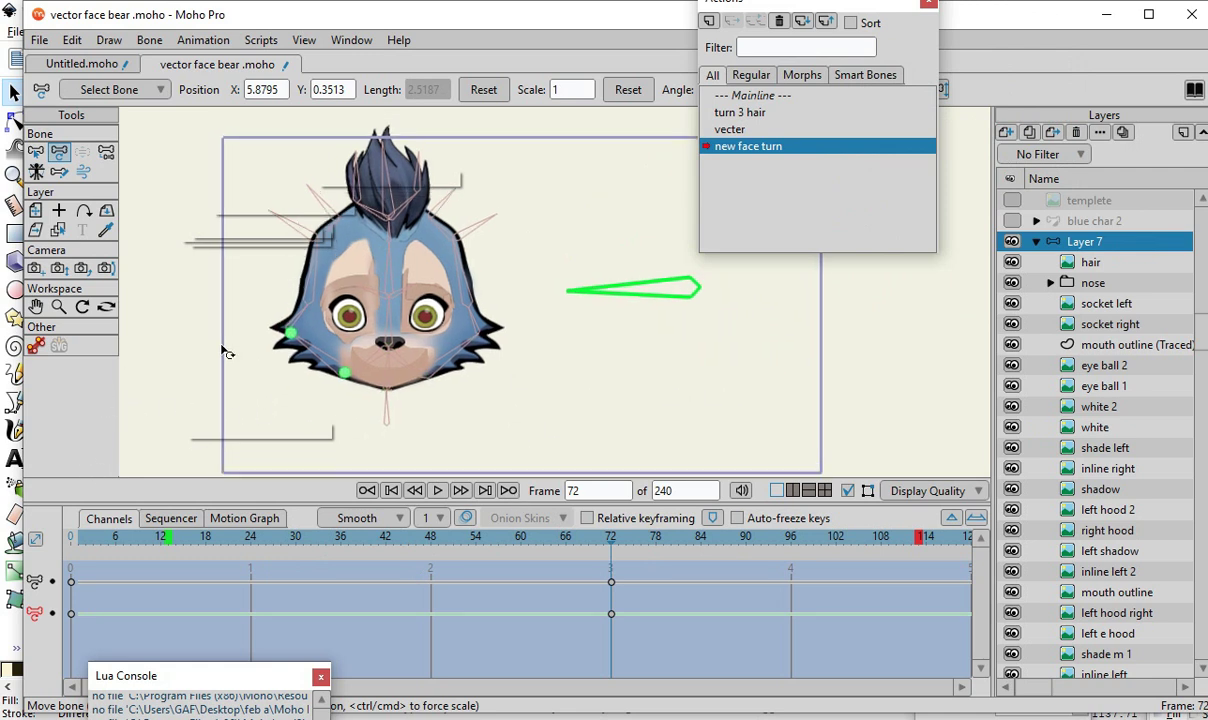
{"action": "scroll", "coordinate": [228, 353], "scroll_direction": "up", "scroll_amount": 2}
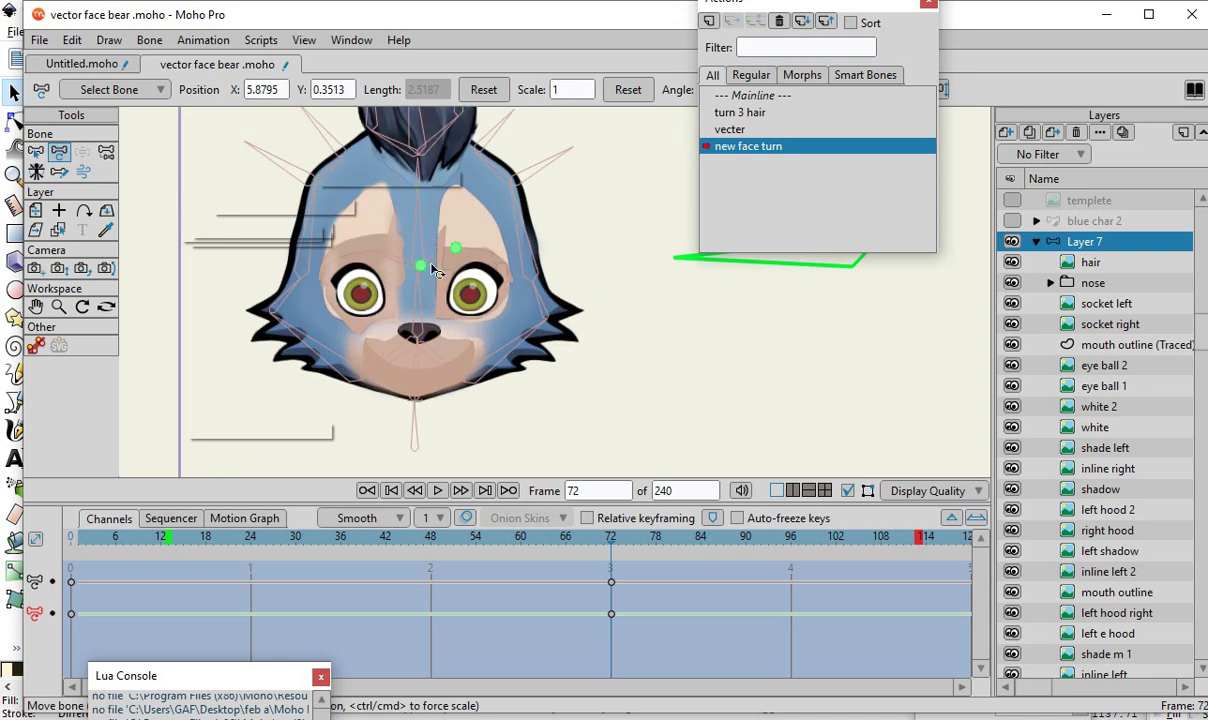
{"action": "left_click", "coordinate": [1012, 262]}
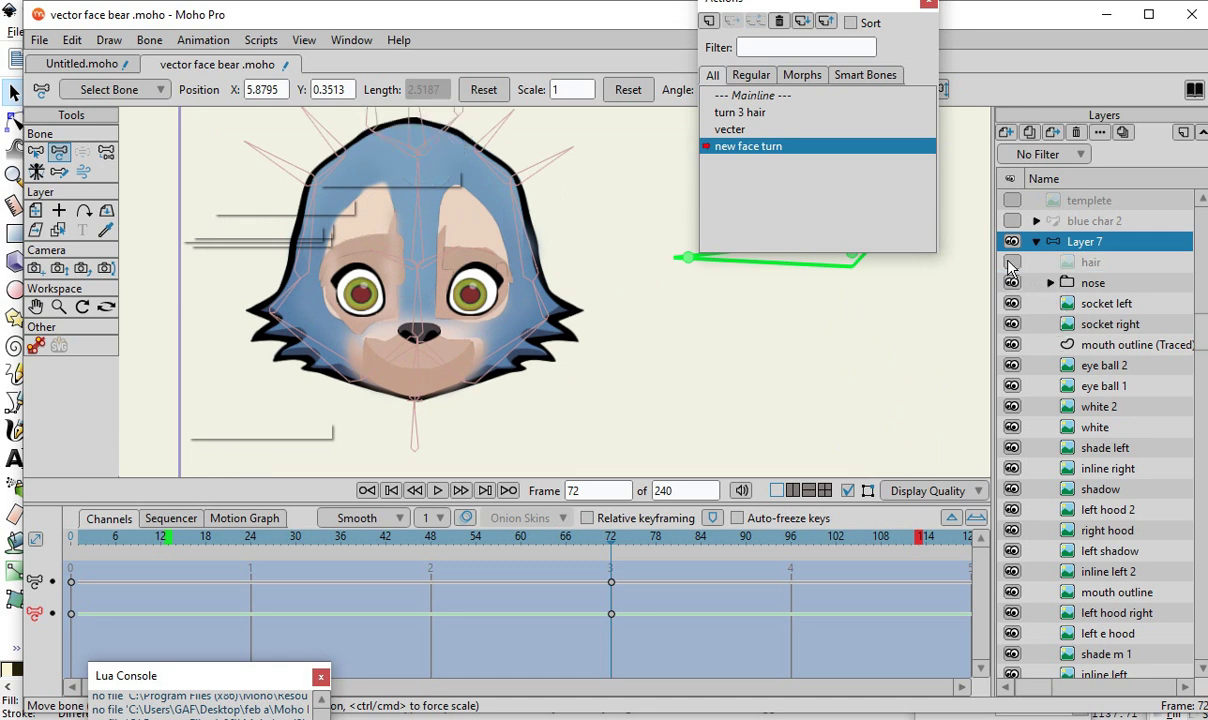
- Toggle the traced mouth outline, socket right, socket left and white layers off and on to identify which face part each holds
{"action": "scroll", "coordinate": [1016, 436], "scroll_direction": "down", "scroll_amount": 4}
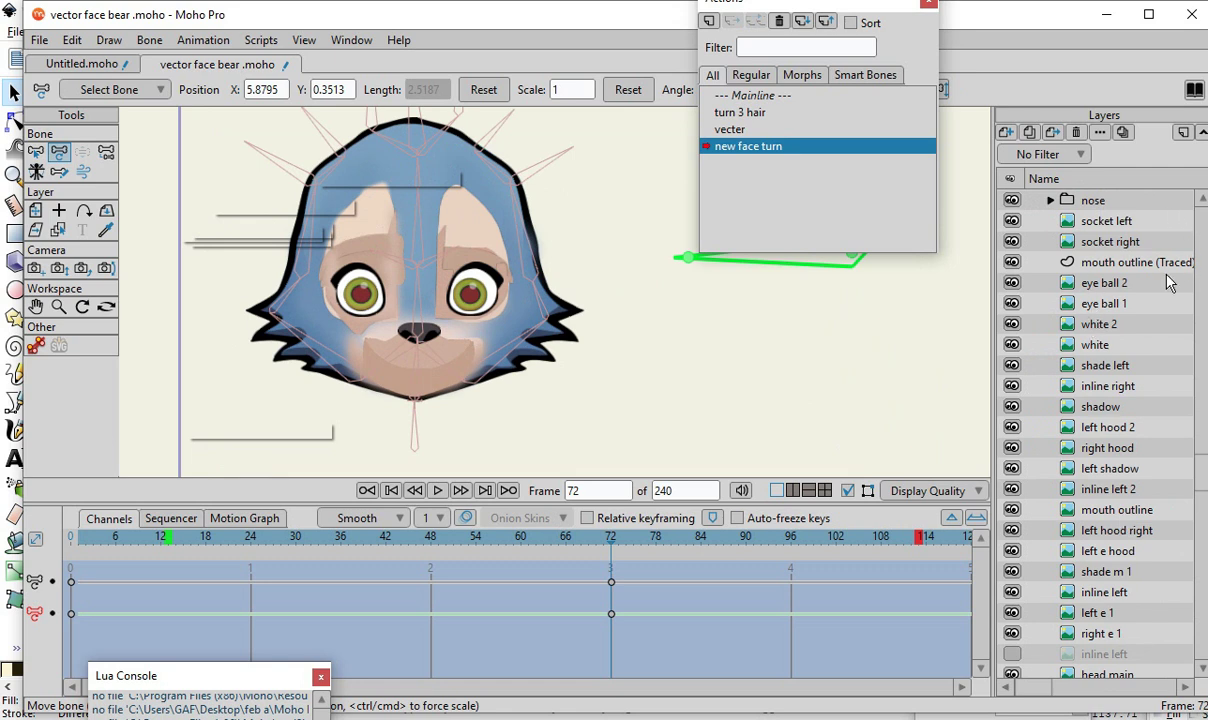
{"action": "left_click", "coordinate": [1013, 264]}
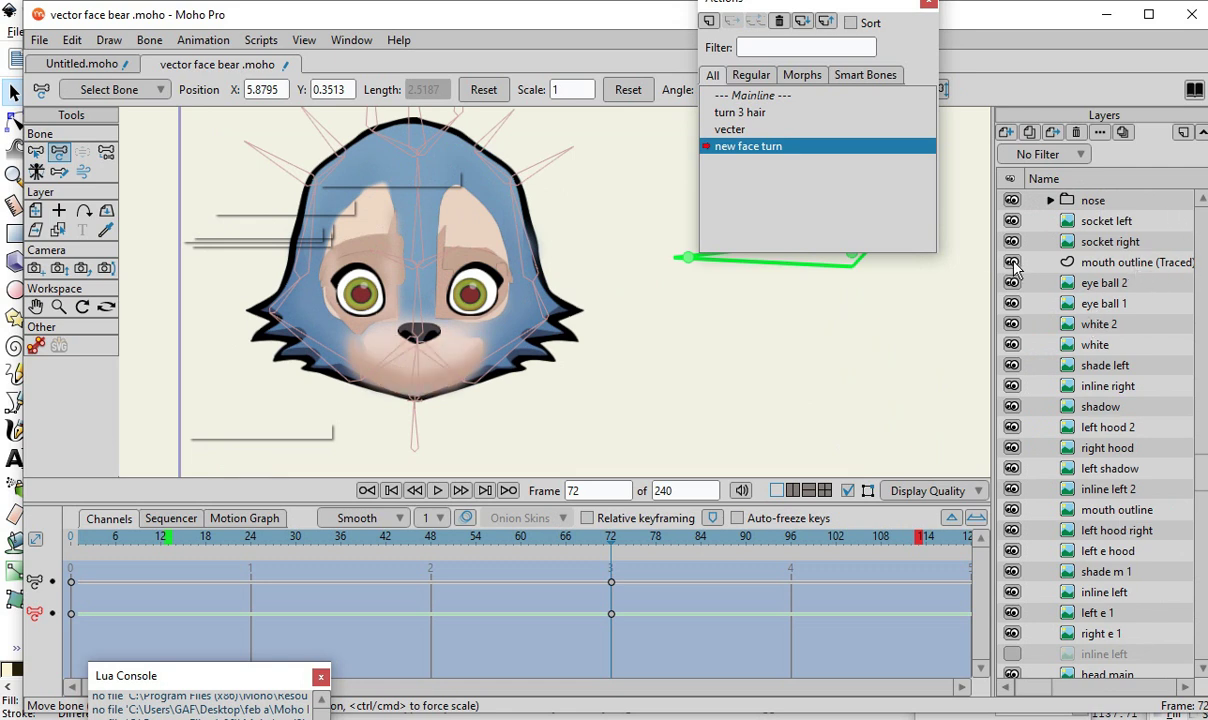
{"action": "left_click", "coordinate": [1013, 264]}
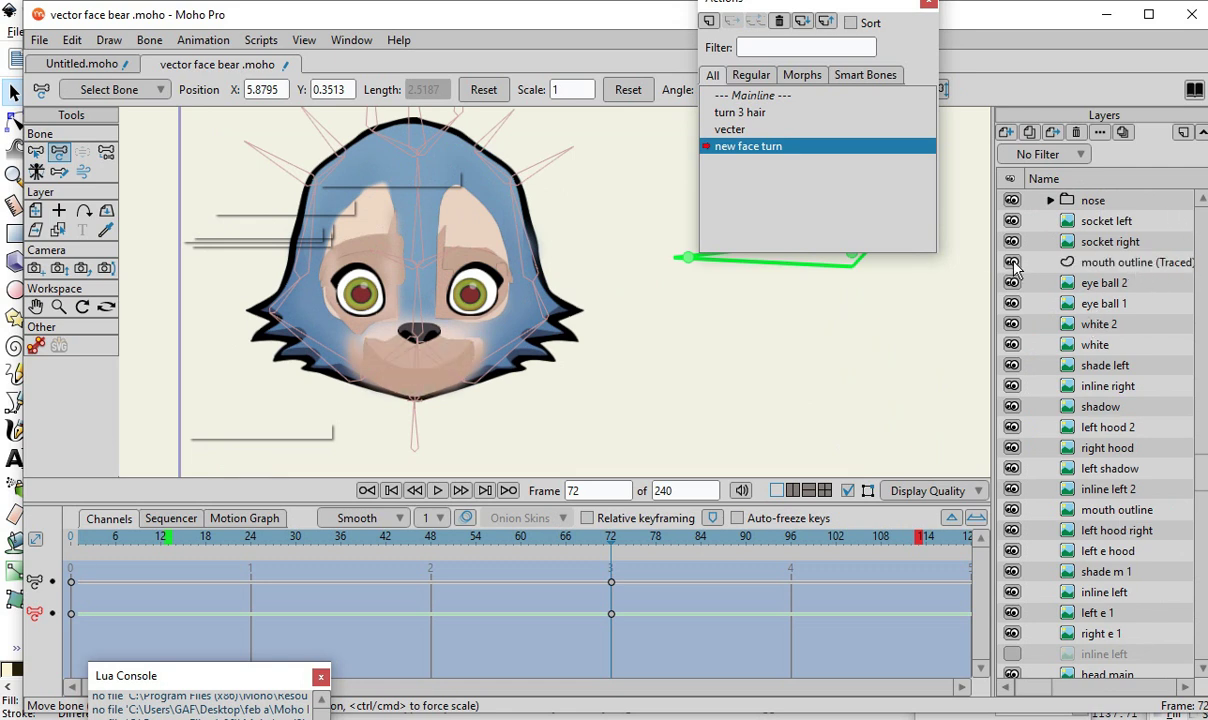
{"action": "left_click", "coordinate": [1012, 242]}
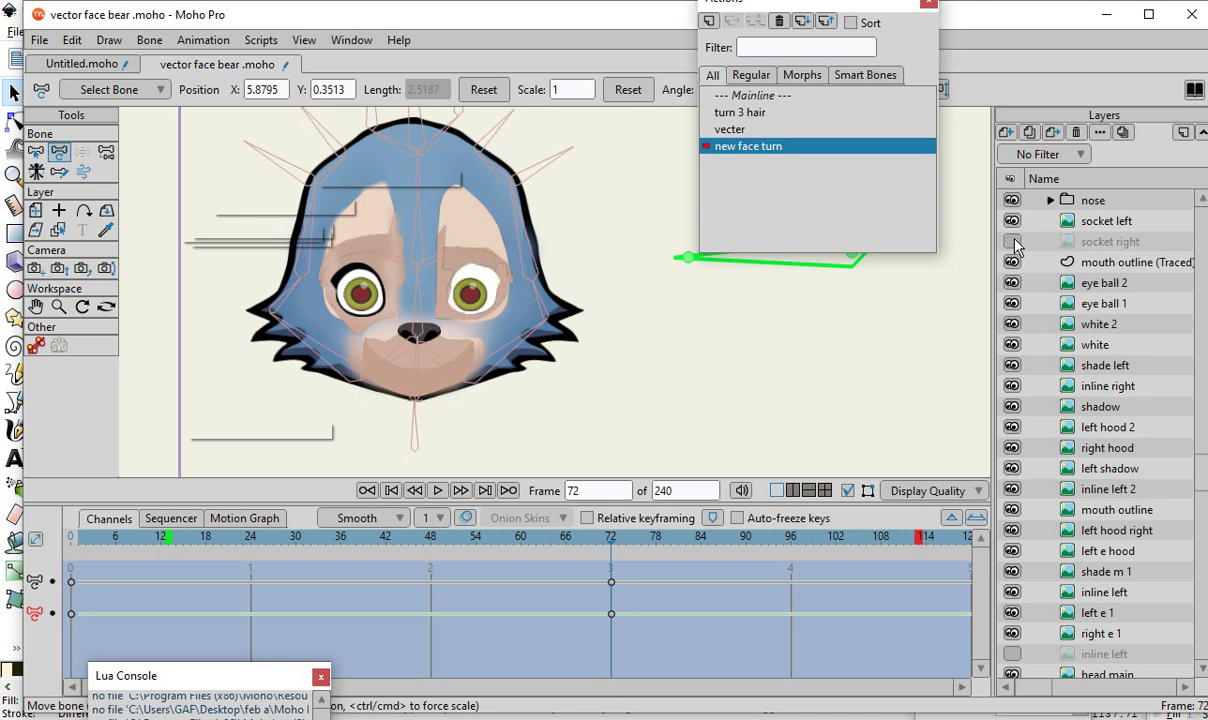
{"action": "left_click", "coordinate": [1013, 242]}
{"action": "left_click", "coordinate": [1012, 221]}
{"action": "left_click", "coordinate": [1012, 221]}
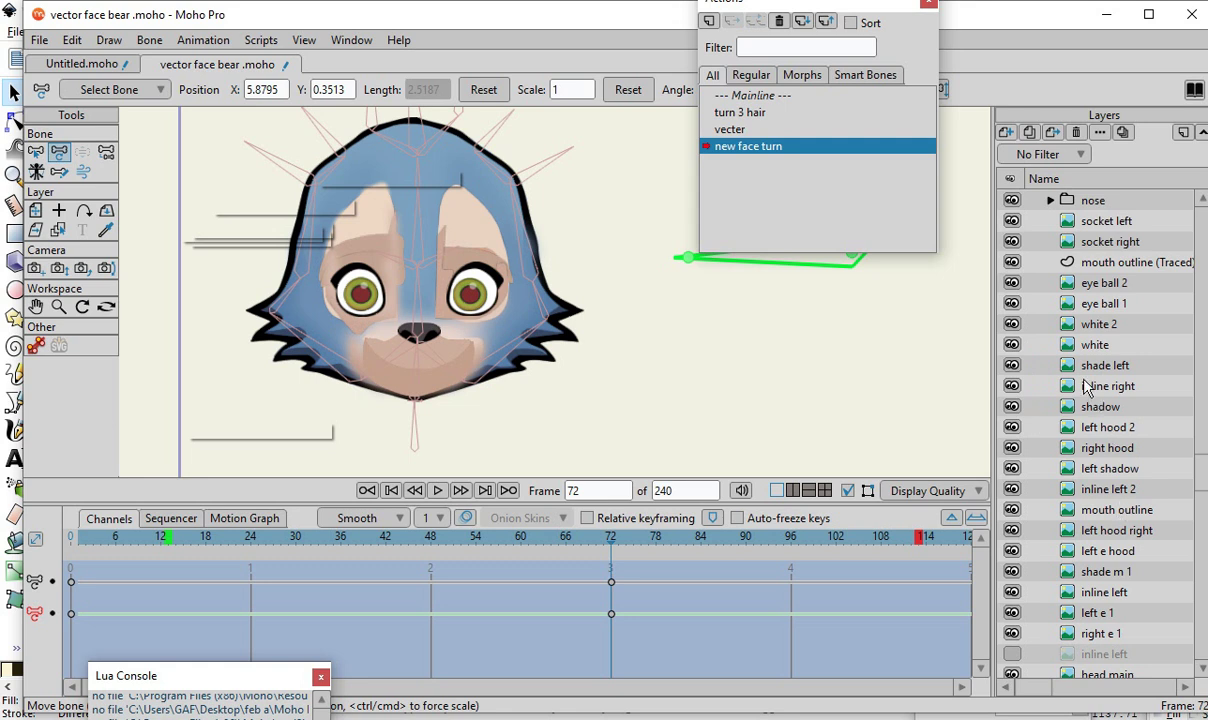
{"action": "left_click", "coordinate": [1012, 345]}
{"action": "left_click", "coordinate": [1012, 345]}
- Hide the shadow, left hood 2, right hood, left shadow and inline left 2 layers
{"action": "left_click", "coordinate": [1012, 407]}
{"action": "left_click", "coordinate": [1012, 407]}
{"action": "left_click", "coordinate": [1012, 407]}
{"action": "left_click", "coordinate": [1012, 428]}
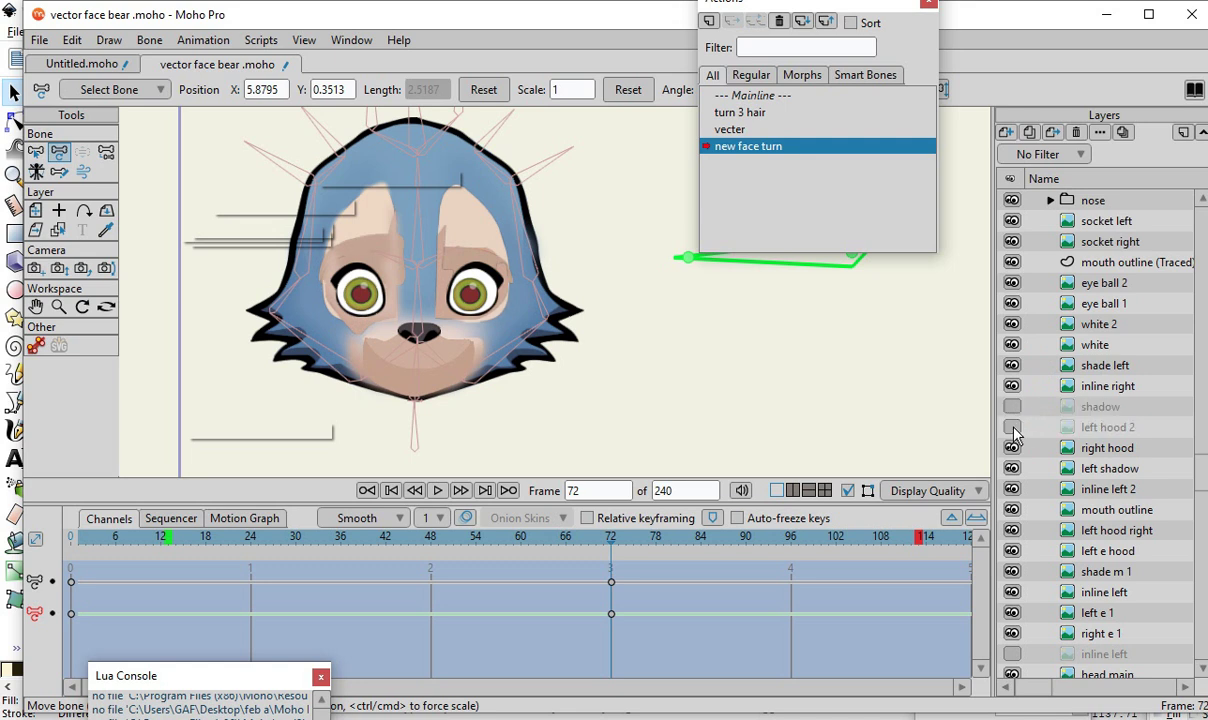
{"action": "left_click", "coordinate": [1012, 448]}
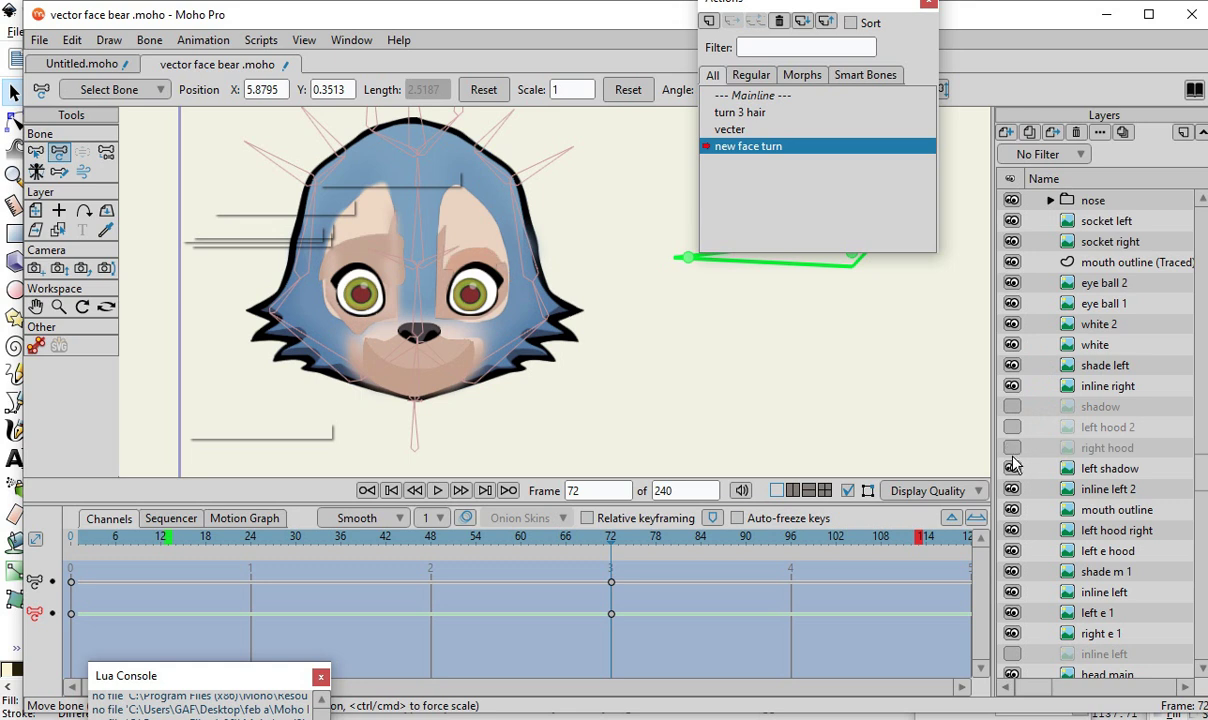
{"action": "left_click", "coordinate": [1012, 468]}
{"action": "left_click", "coordinate": [1012, 489]}
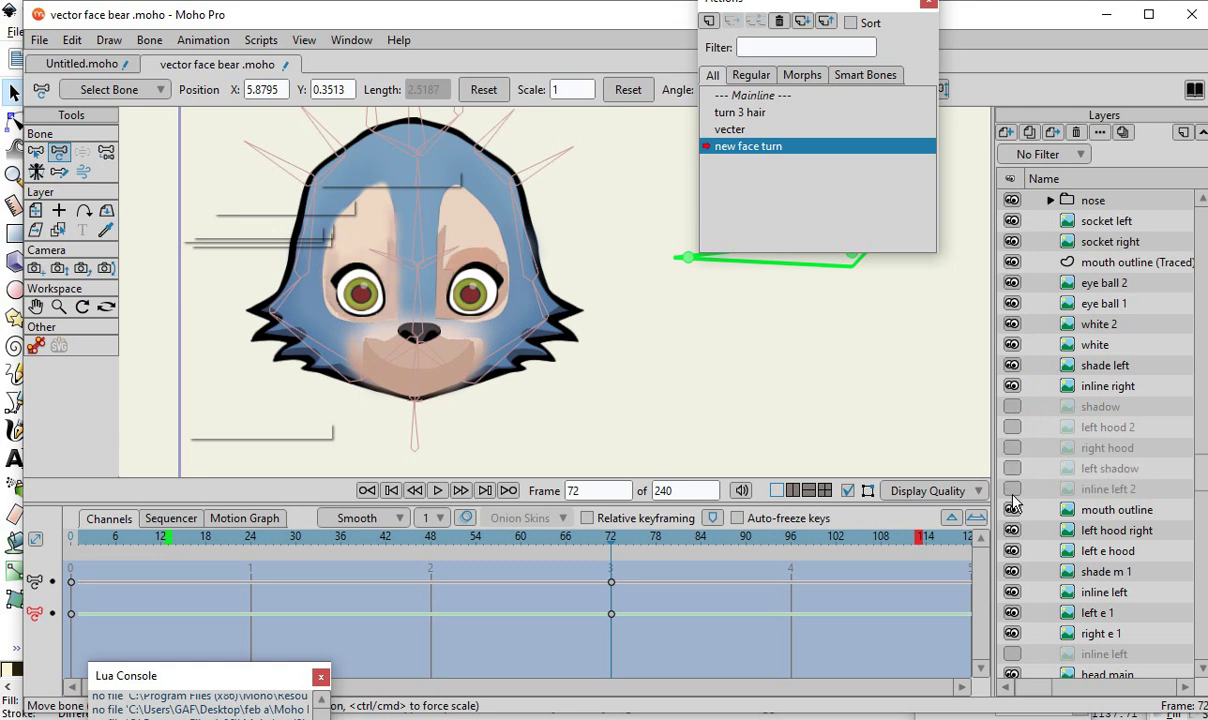
- Hide the mouth outline image, left hood right, left e hood, shade m 1 and inline left layers, keeping left e 1 visible
{"action": "left_click", "coordinate": [1012, 510]}
{"action": "left_click", "coordinate": [1012, 530]}
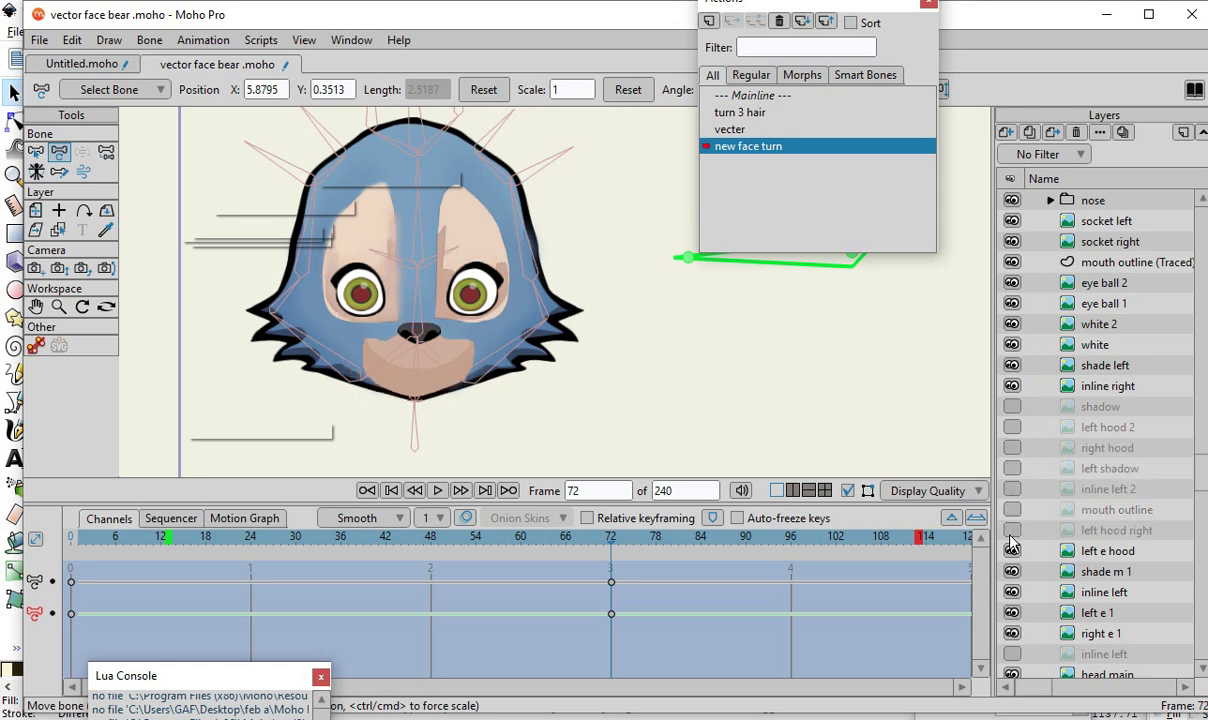
{"action": "left_click", "coordinate": [1012, 551]}
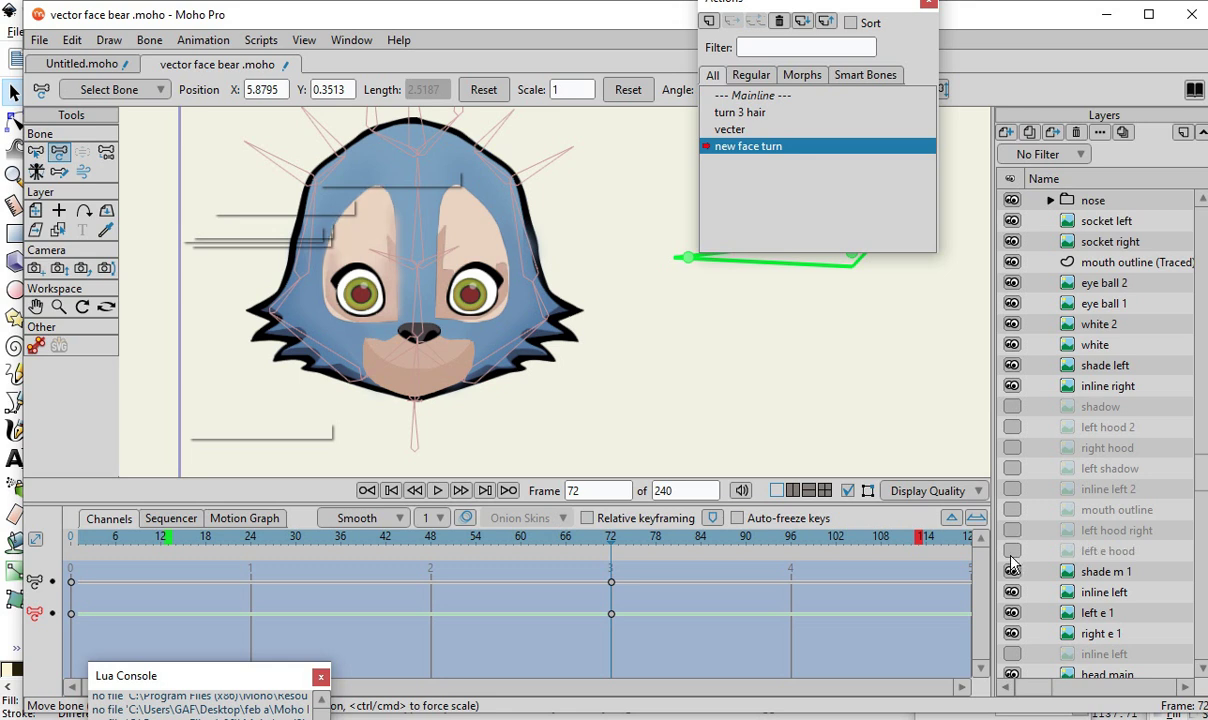
{"action": "left_click", "coordinate": [1012, 571]}
{"action": "left_click", "coordinate": [1012, 595]}
{"action": "left_click", "coordinate": [1012, 613]}
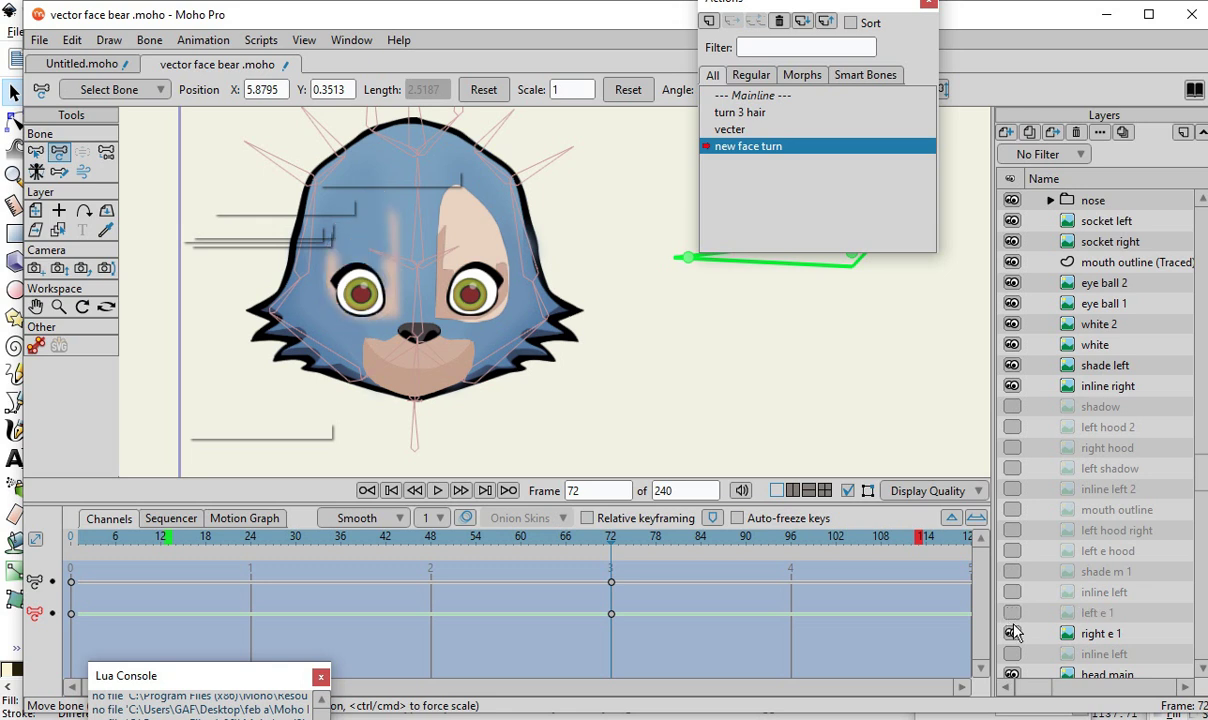
{"action": "left_click", "coordinate": [1012, 613]}
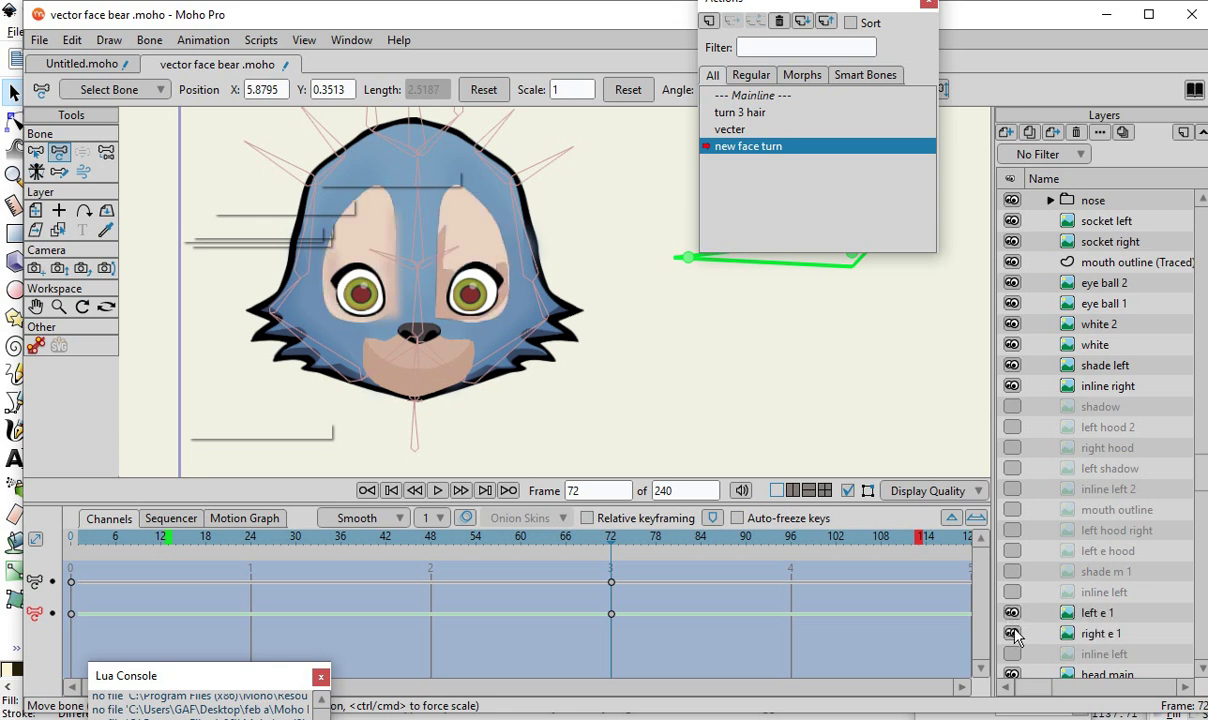
- Hide the shade left and inline right layers around the bear's eye patches
{"action": "scroll", "coordinate": [1016, 630], "scroll_direction": "down", "scroll_amount": 5}
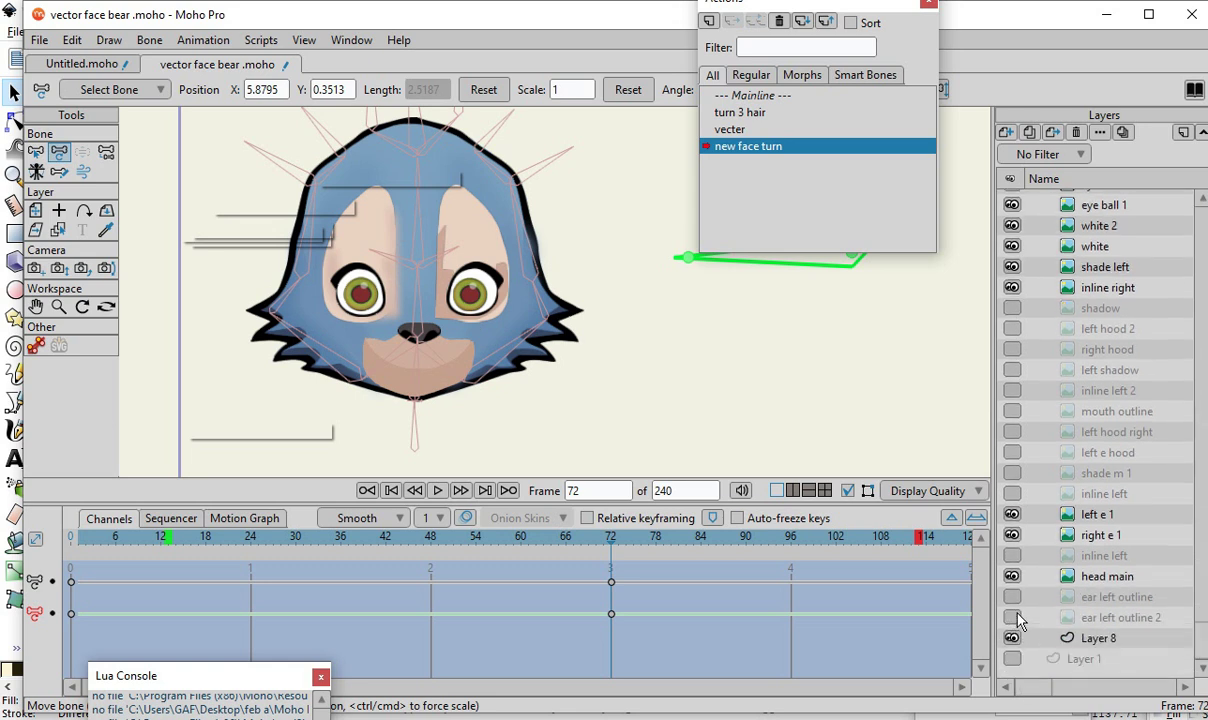
{"action": "scroll", "coordinate": [1030, 520], "scroll_direction": "up", "scroll_amount": 6}
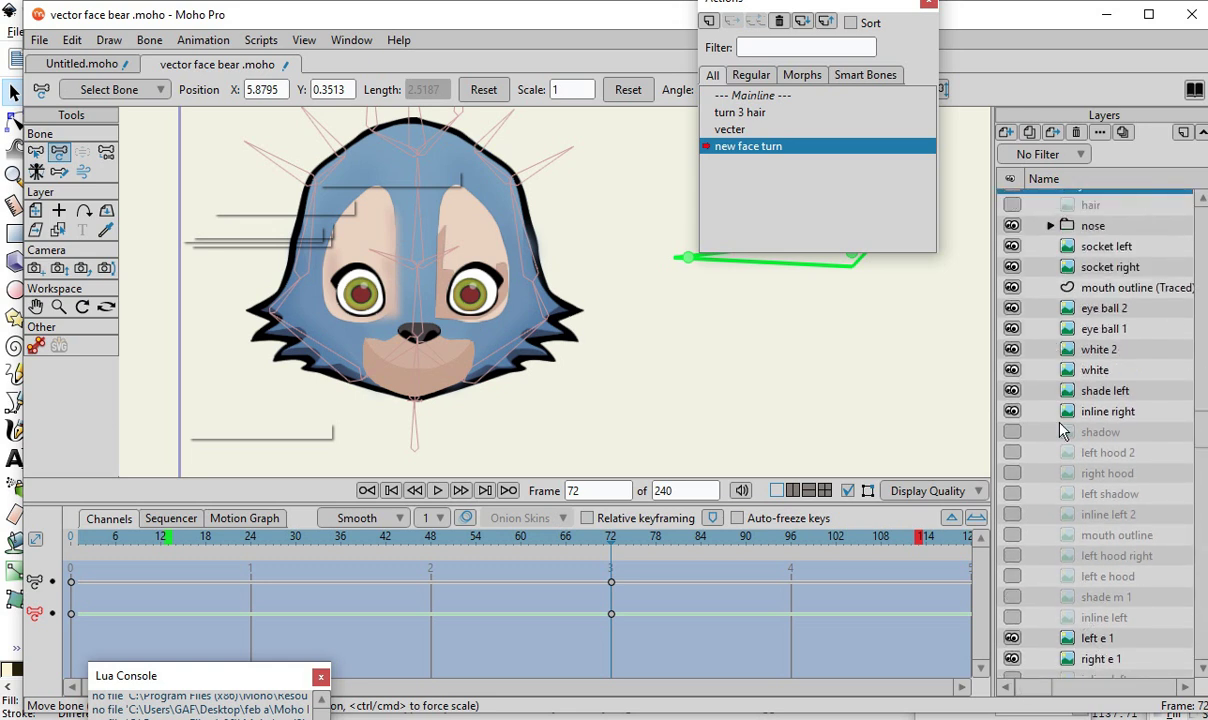
{"action": "left_click", "coordinate": [1012, 390]}
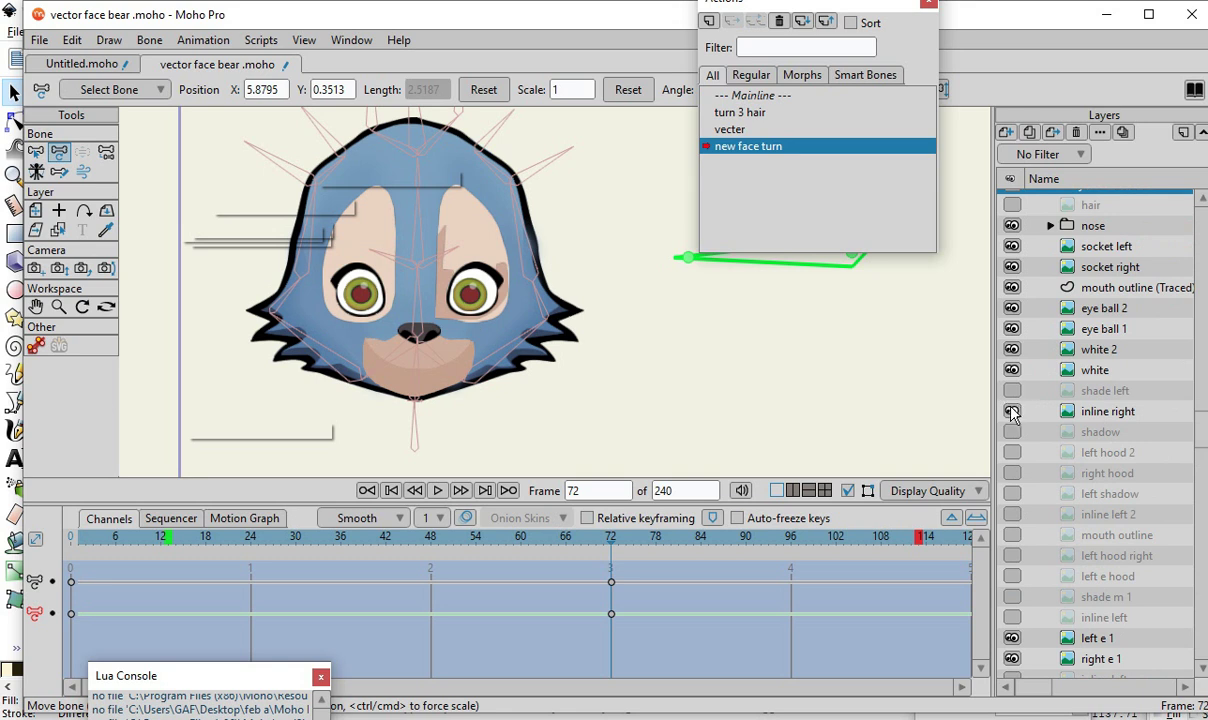
{"action": "left_click", "coordinate": [1012, 411]}
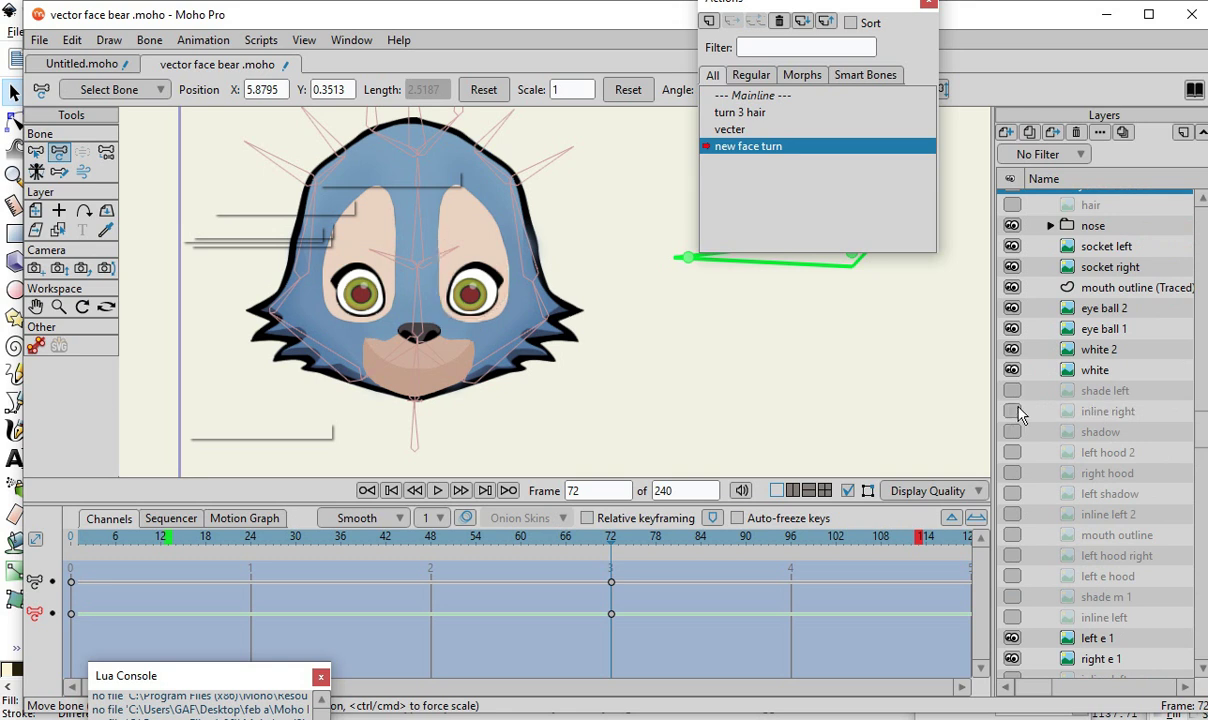
- Examine the simplified bear face up close and from farther out to check the remaining eye, nose and mouth parts
{"action": "scroll", "coordinate": [376, 328], "scroll_direction": "up", "scroll_amount": 3}
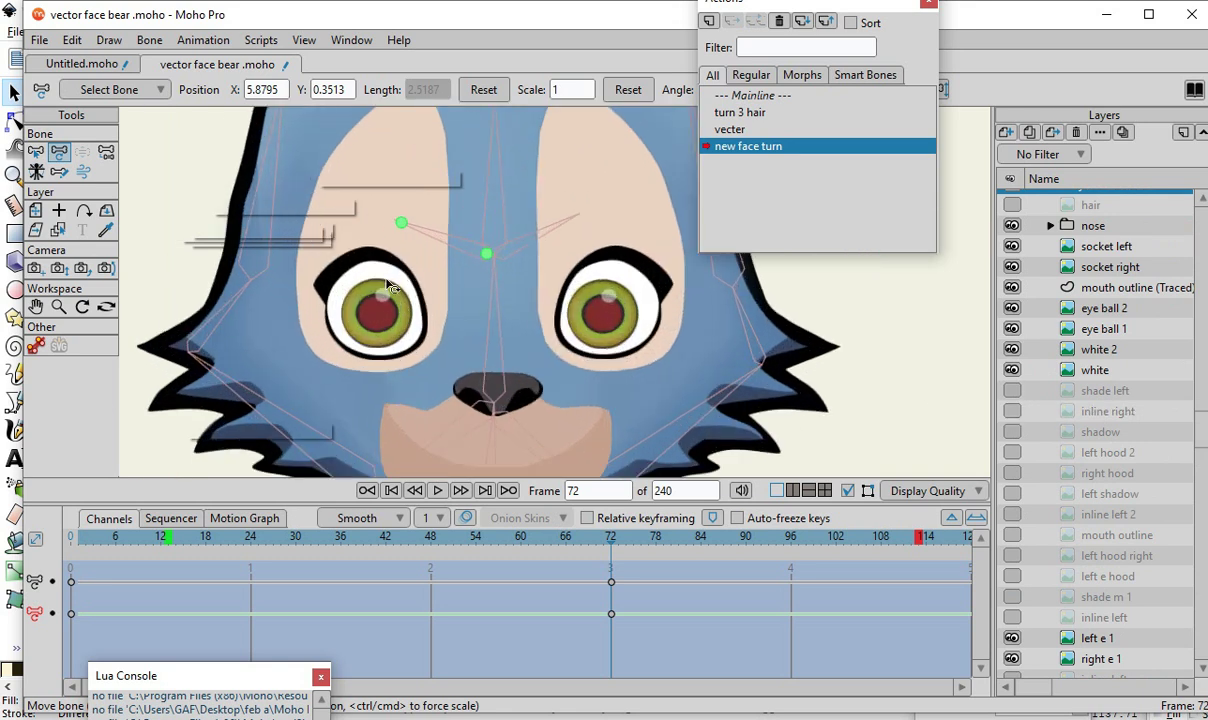
{"action": "scroll", "coordinate": [290, 283], "scroll_direction": "down", "scroll_amount": 2}
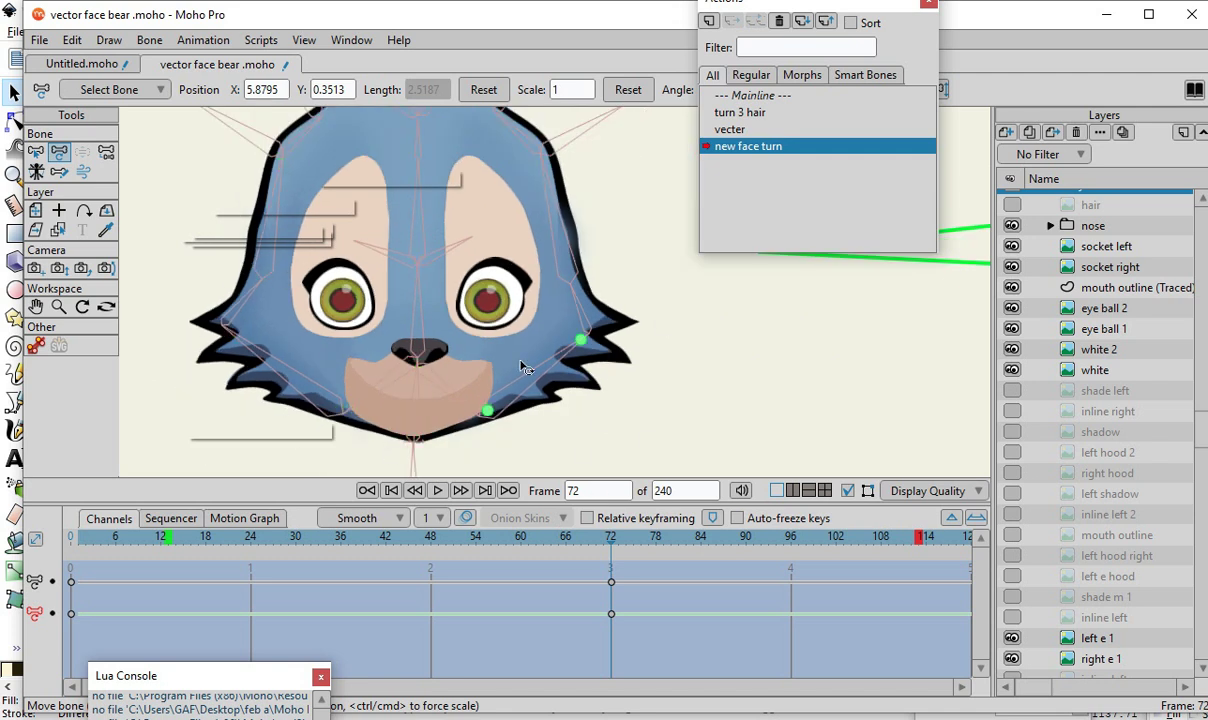
{"action": "scroll", "coordinate": [452, 270], "scroll_direction": "up", "scroll_amount": 2}
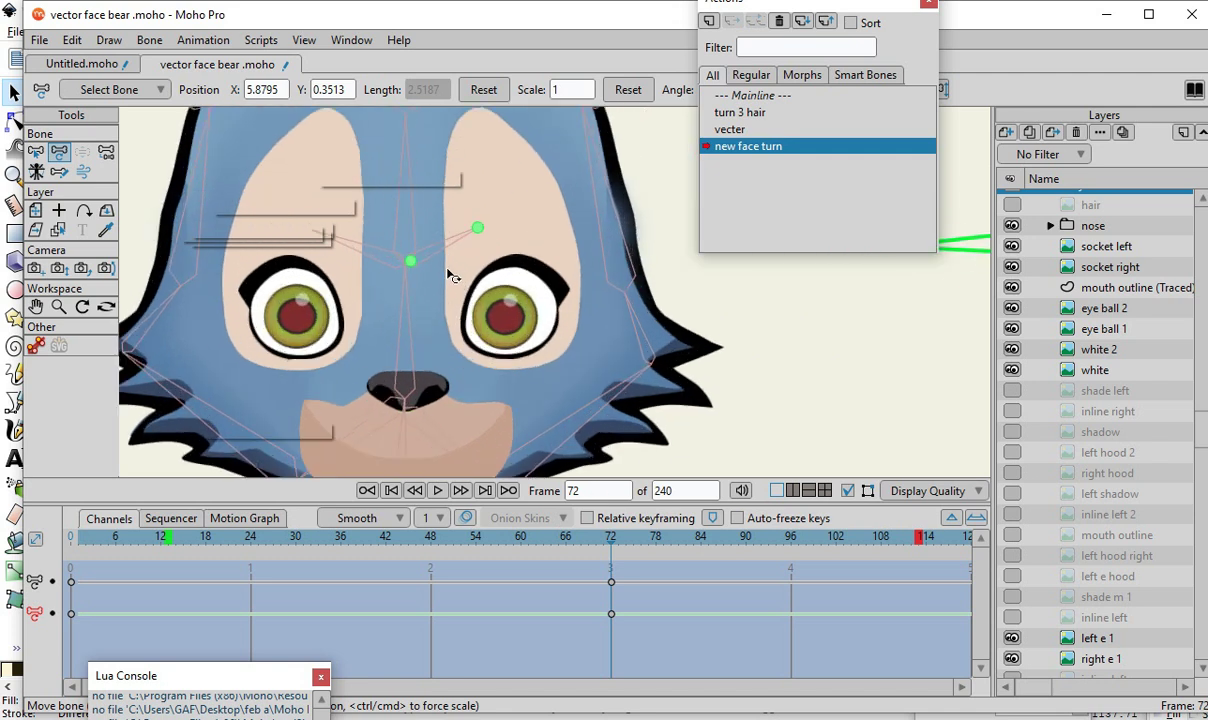
{"action": "scroll", "coordinate": [450, 275], "scroll_direction": "down", "scroll_amount": 3}
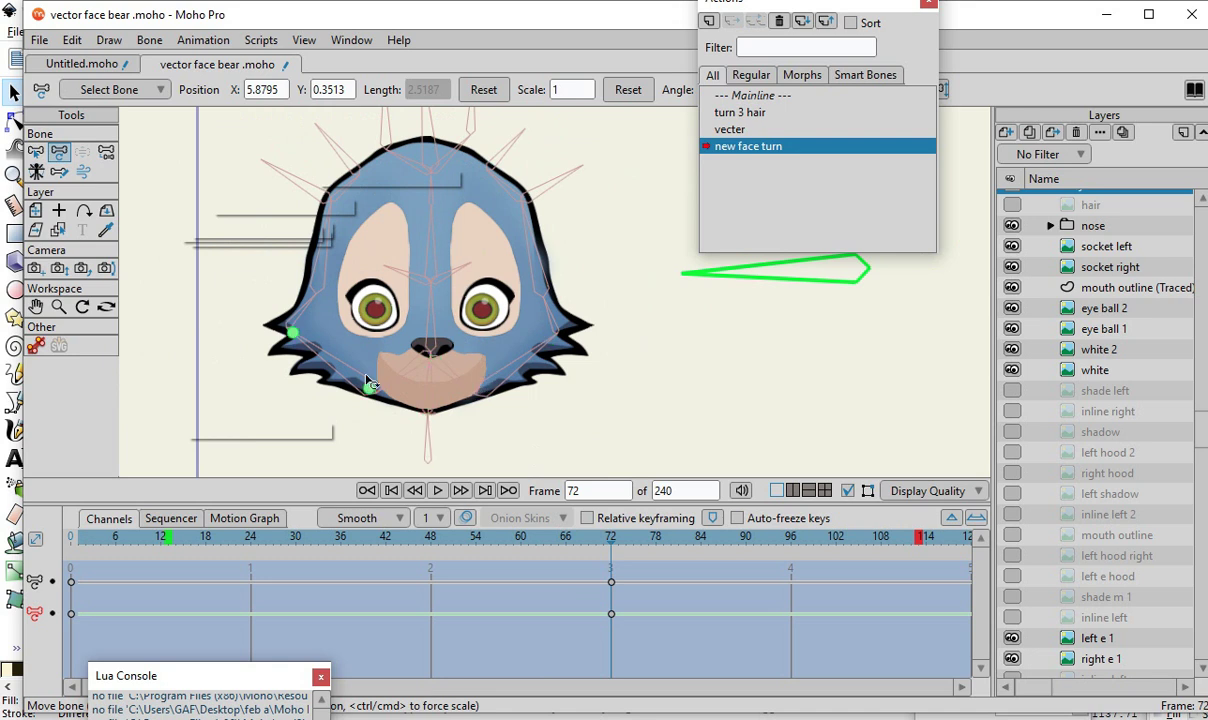
{"action": "scroll", "coordinate": [480, 430], "scroll_direction": "up", "scroll_amount": 1}
{"action": "scroll", "coordinate": [451, 354], "scroll_direction": "up", "scroll_amount": 2}
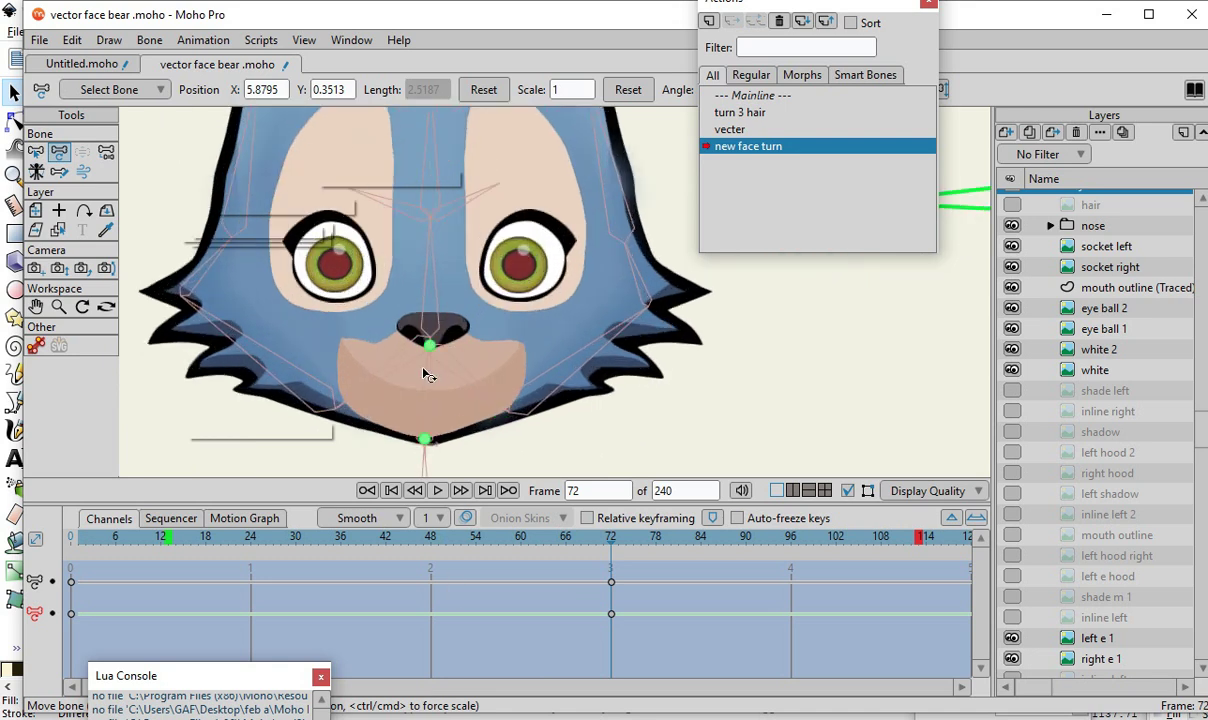
{"action": "scroll", "coordinate": [499, 418], "scroll_direction": "down", "scroll_amount": 2}
{"action": "scroll", "coordinate": [445, 337], "scroll_direction": "up", "scroll_amount": 1}
{"action": "scroll", "coordinate": [450, 370], "scroll_direction": "down", "scroll_amount": 3}
{"action": "scroll", "coordinate": [405, 292], "scroll_direction": "up", "scroll_amount": 2}
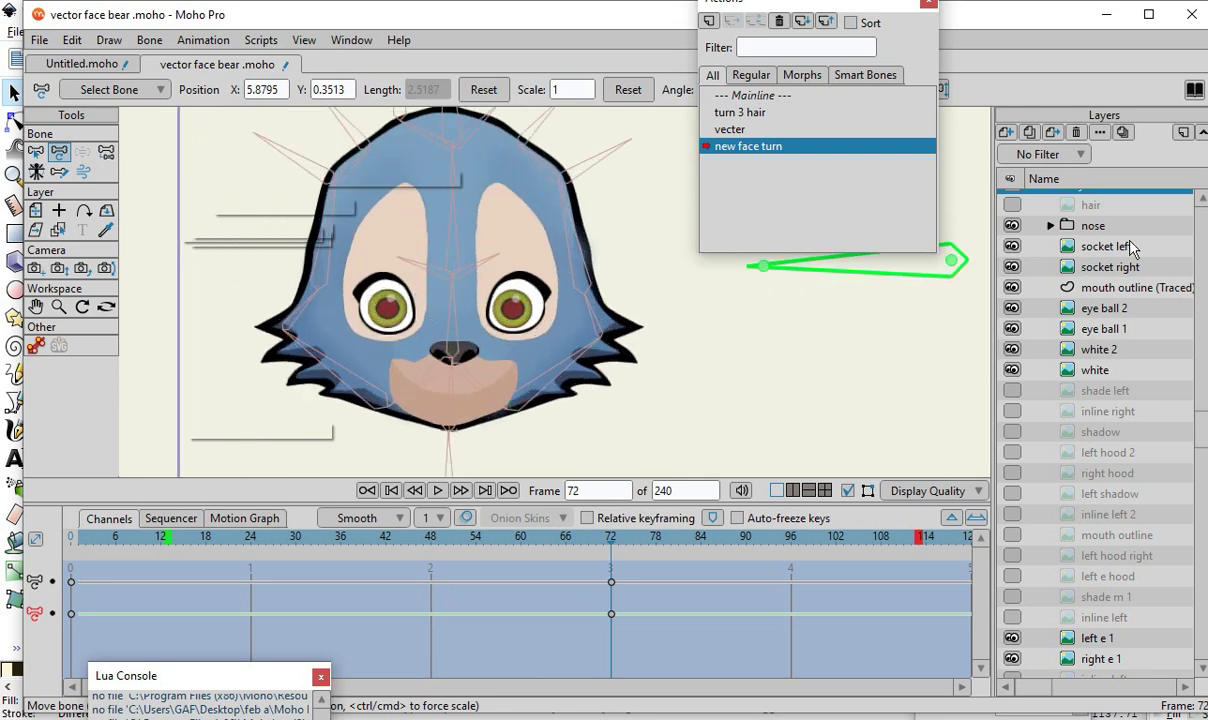
- At frame 72, shift the right e 1 patch to X 0.9402 with X scale 0.7767, and the left e 1 patch to X -0.3818, Y 0.3605
{"action": "scroll", "coordinate": [1100, 300], "scroll_direction": "up", "scroll_amount": 3}
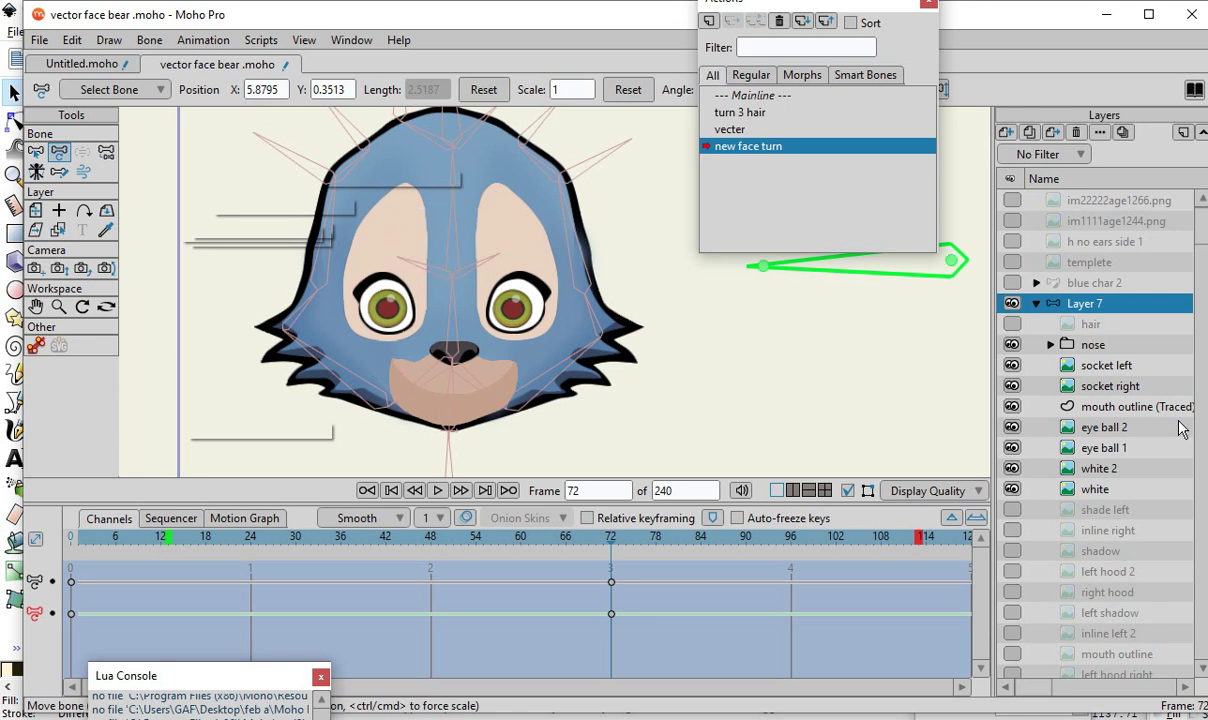
{"action": "scroll", "coordinate": [1150, 450], "scroll_direction": "down", "scroll_amount": 3}
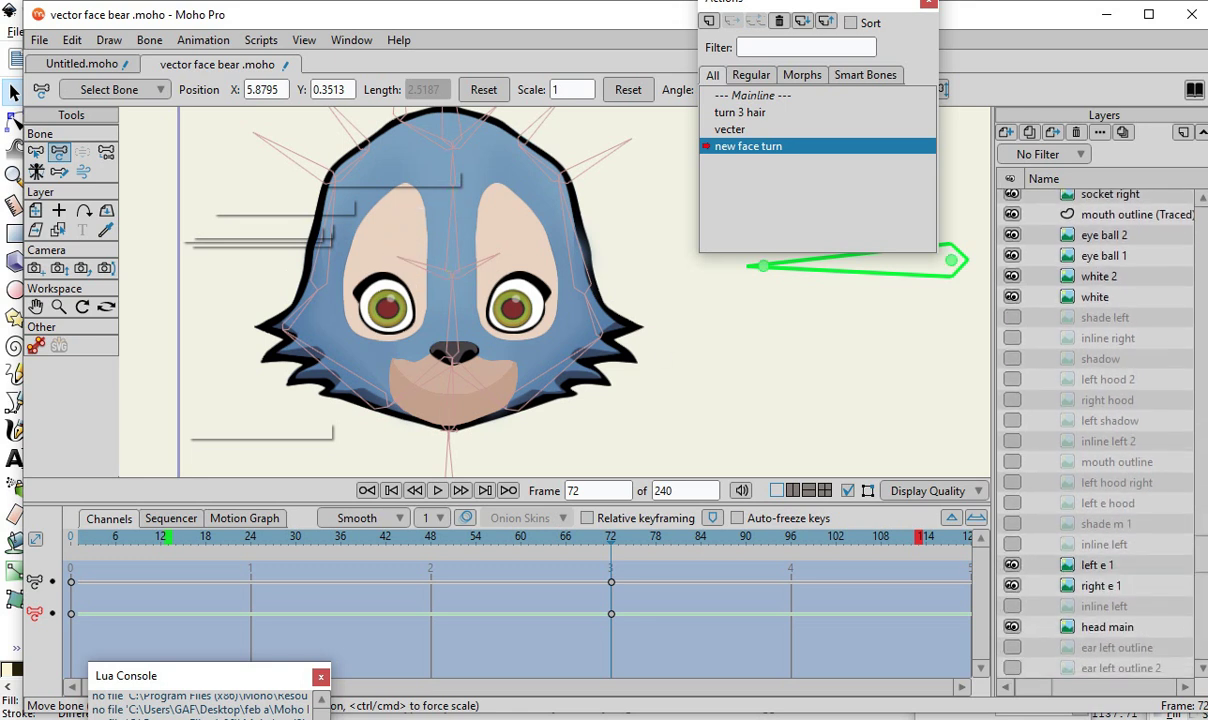
{"action": "left_click", "coordinate": [1166, 563]}
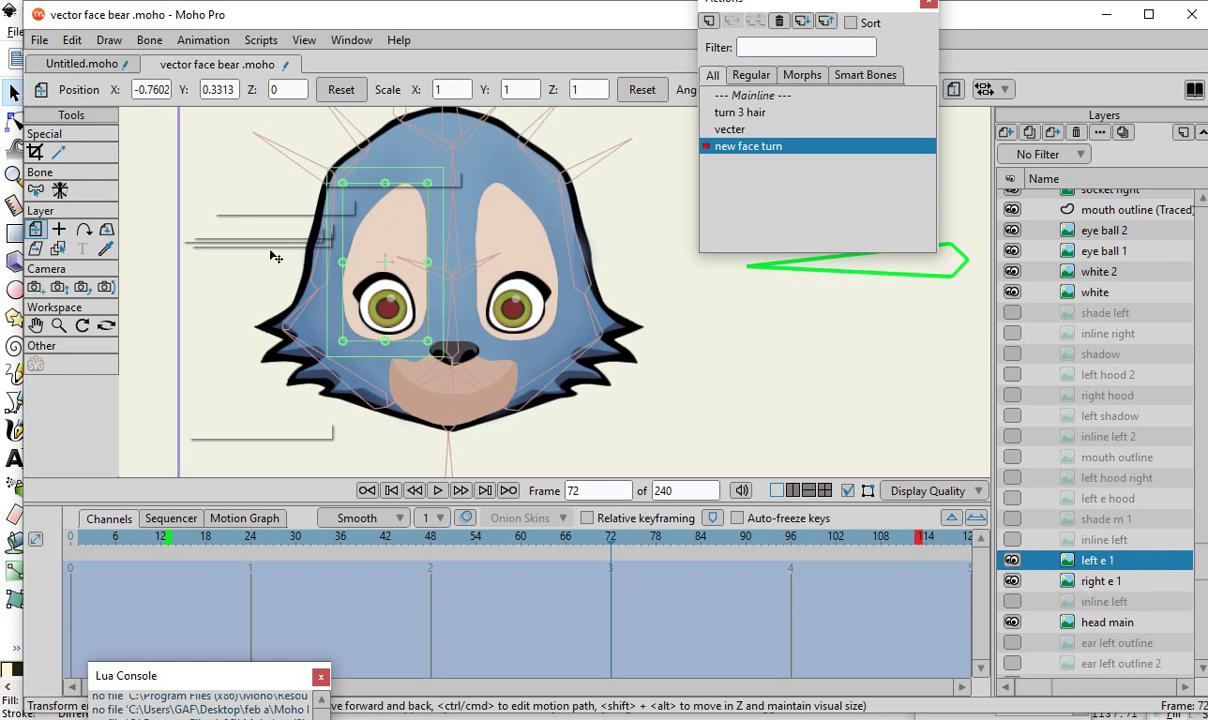
{"action": "left_click", "coordinate": [1104, 583]}
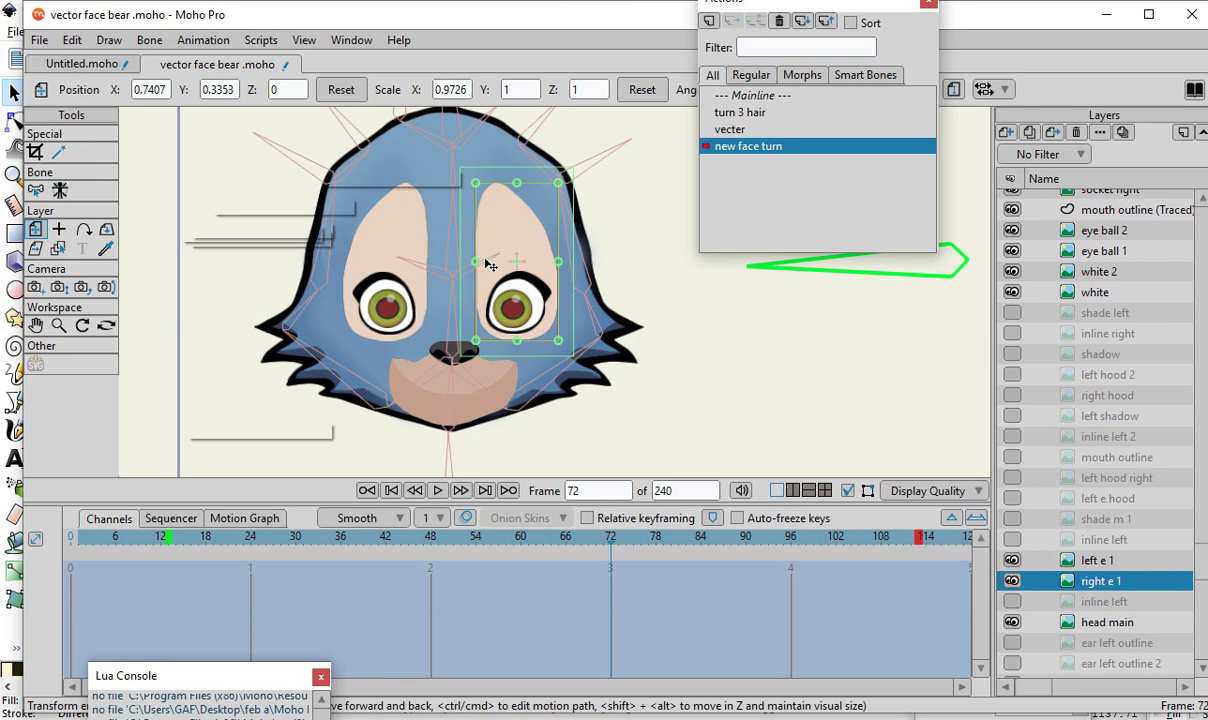
{"action": "mouse_move", "coordinate": [490, 265]}
{"action": "left_mouse_down"}
{"action": "mouse_move", "coordinate": [514, 270]}
{"action": "mouse_move", "coordinate": [490, 266]}
{"action": "left_mouse_up"}
{"action": "scroll", "coordinate": [498, 265], "scroll_direction": "up", "scroll_amount": 2}
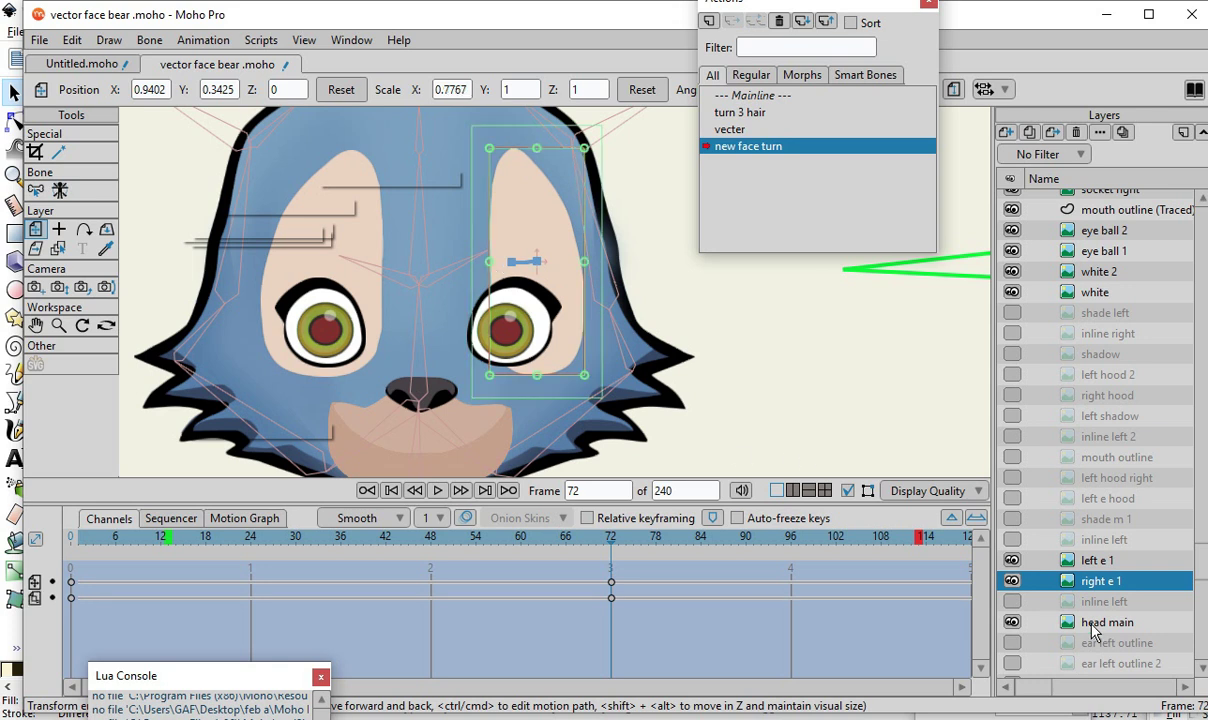
{"action": "left_click", "coordinate": [1084, 561]}
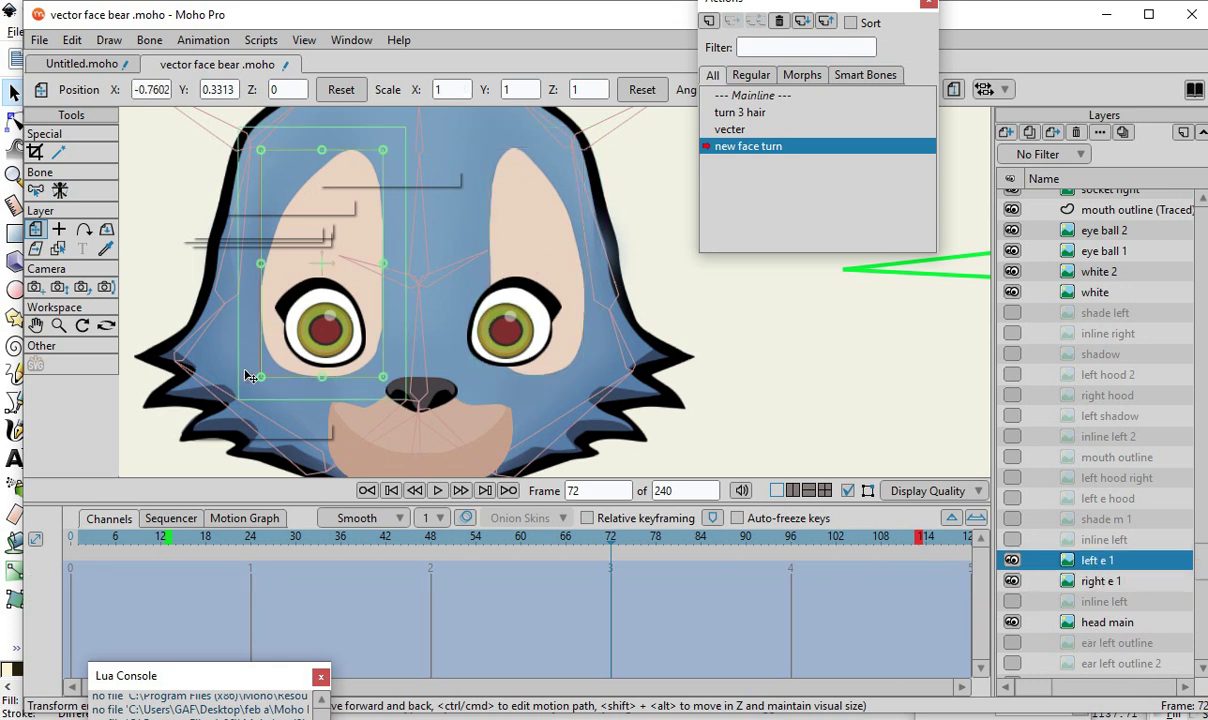
{"action": "mouse_move", "coordinate": [316, 281]}
{"action": "left_mouse_down"}
{"action": "mouse_move", "coordinate": [369, 277]}
{"action": "mouse_move", "coordinate": [338, 287]}
{"action": "left_mouse_up"}
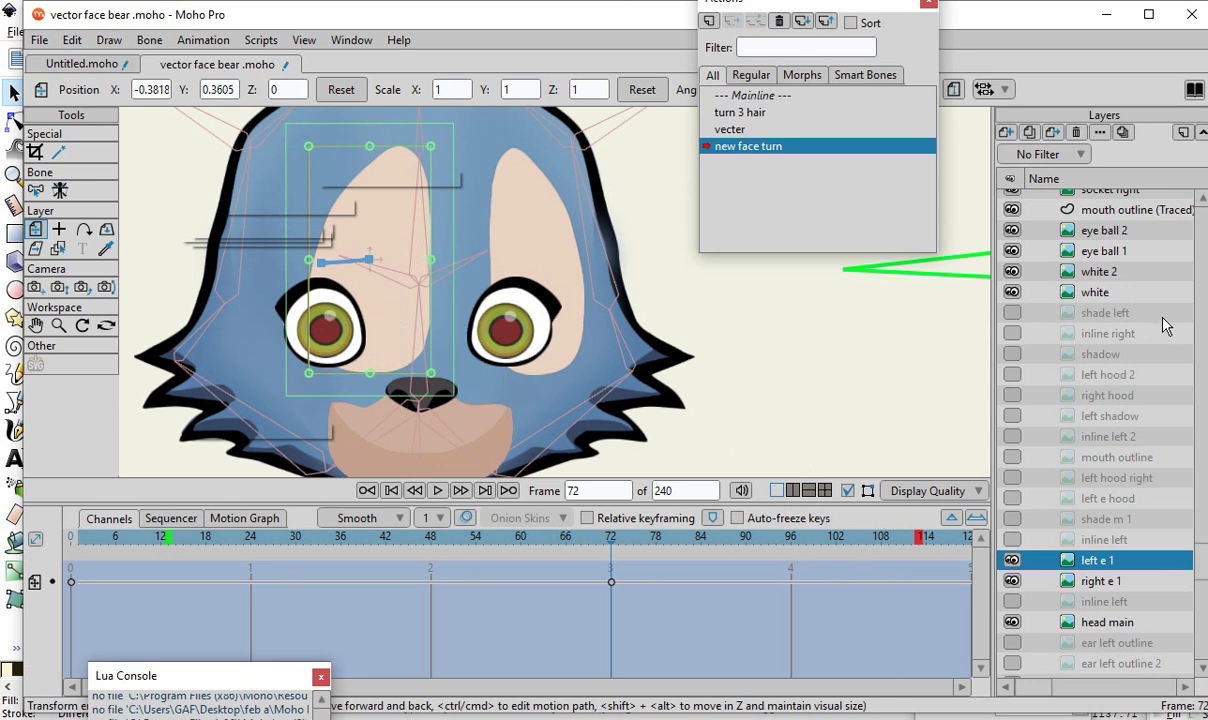
- Open the On-Screen Keyboard and place it over the timeline, below the bear's face
{"action": "scroll", "coordinate": [1145, 313], "scroll_direction": "up", "scroll_amount": 3}
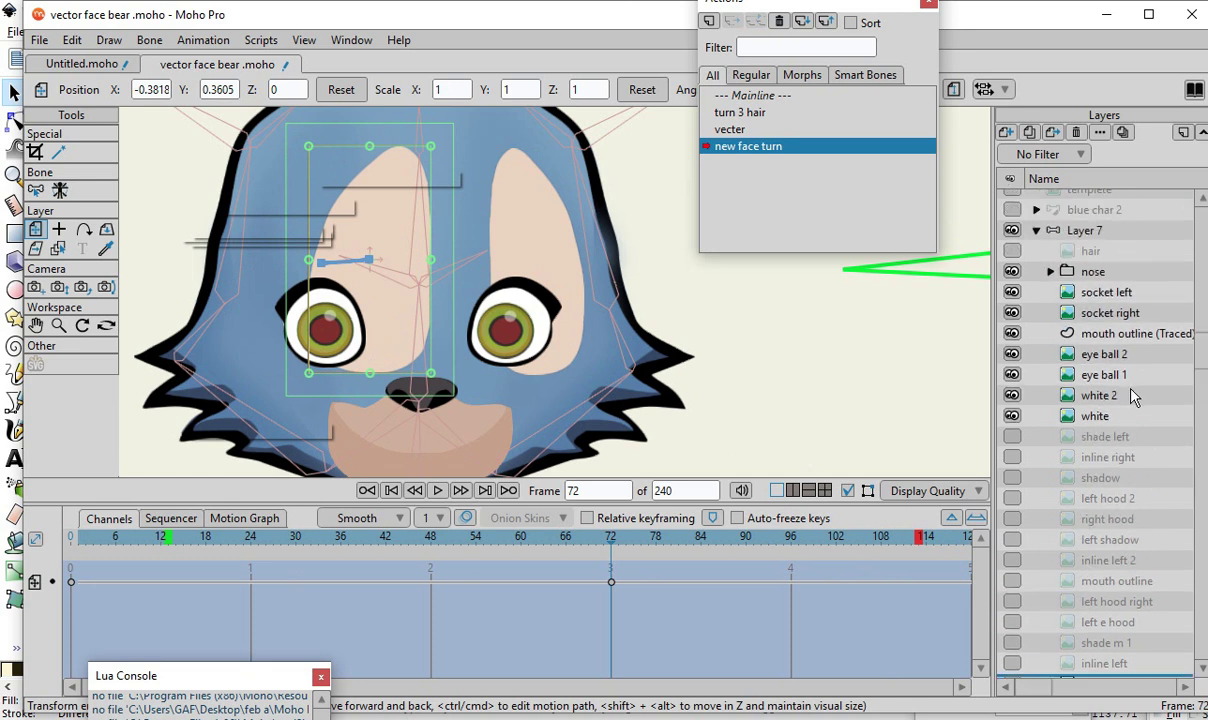
{"action": "left_click", "coordinate": [1112, 293]}
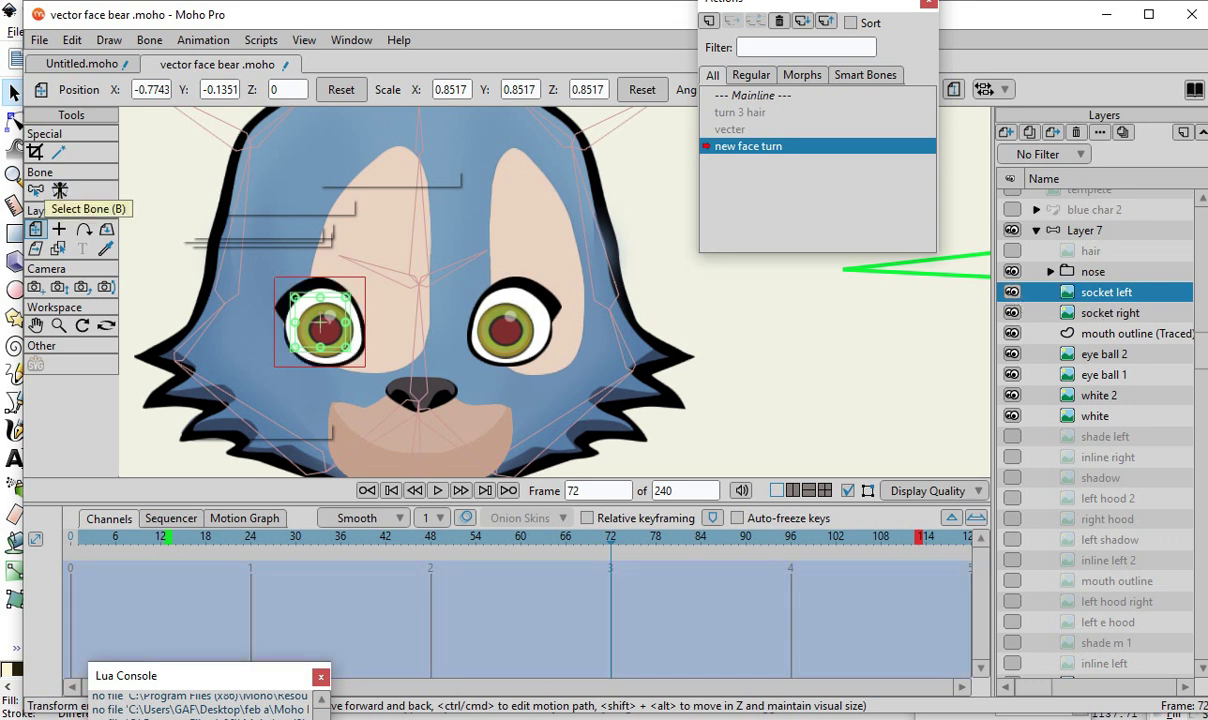
{"action": "key", "text": "ctrl+super+o"}
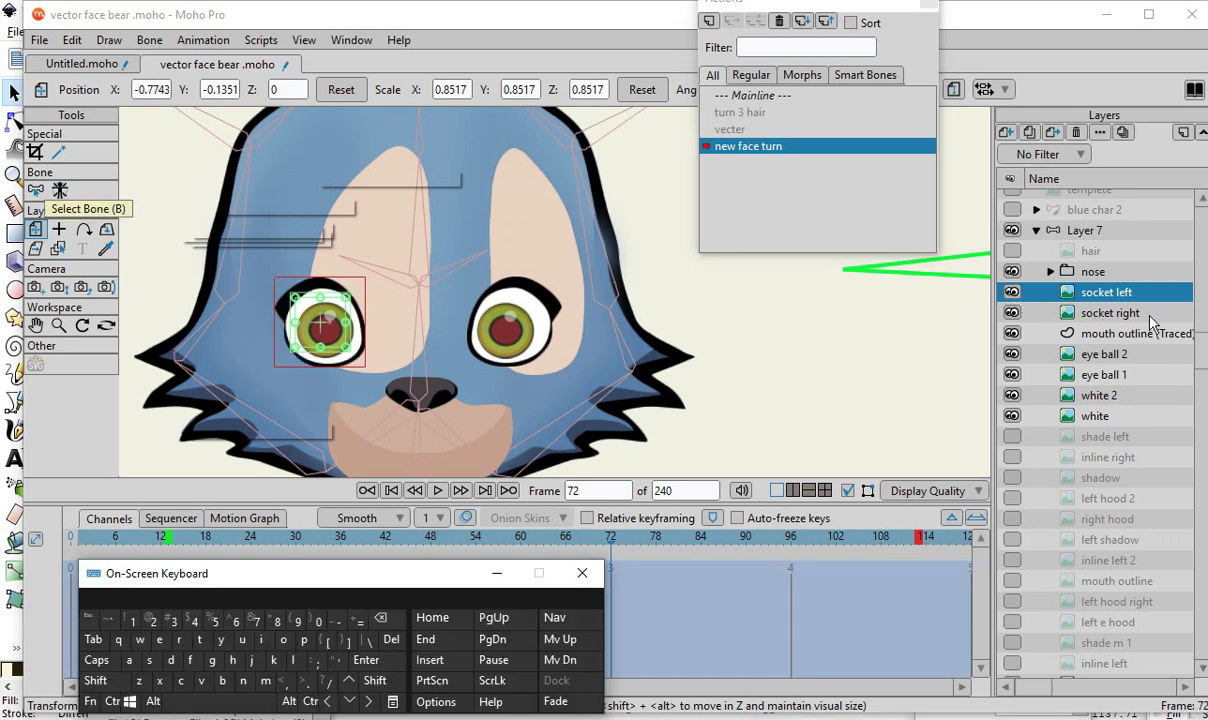
{"action": "left_click_drag", "start_coordinate": [359, 576], "coordinate": [646, 539]}
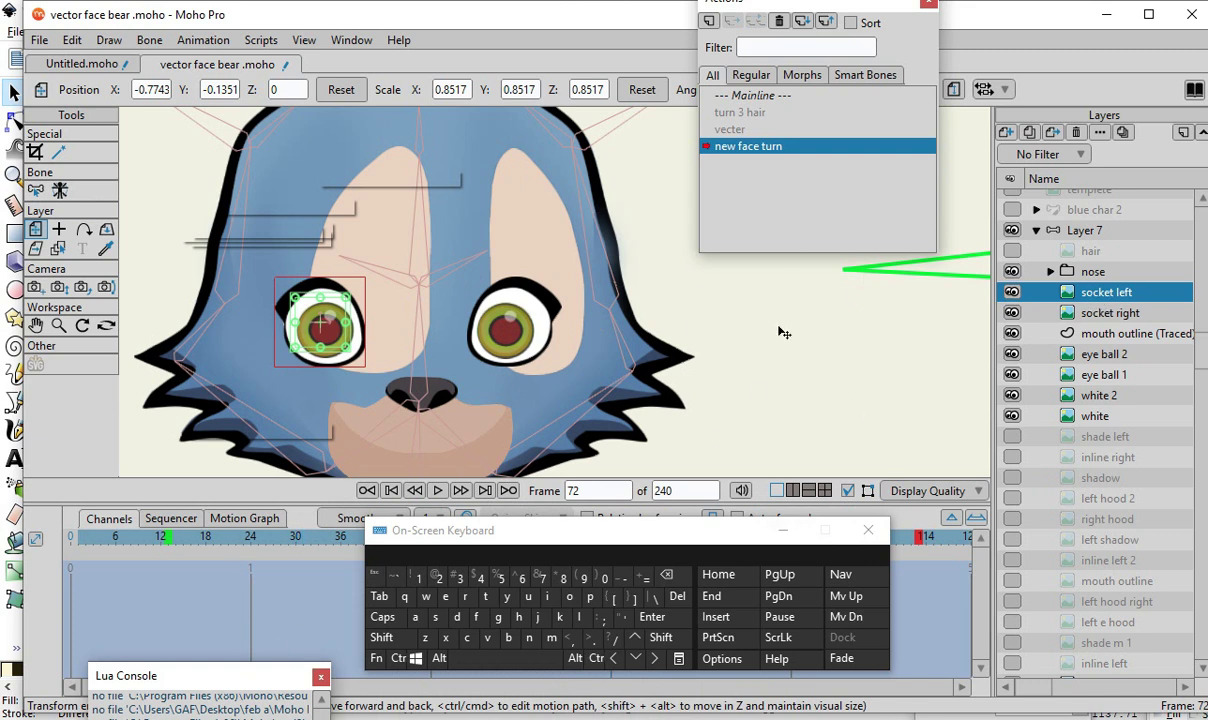
- Toggle the eye ball 2, white 2 and eye ball 1 layers off and on to identify which belong to the right eye
{"action": "left_click", "coordinate": [1110, 313]}
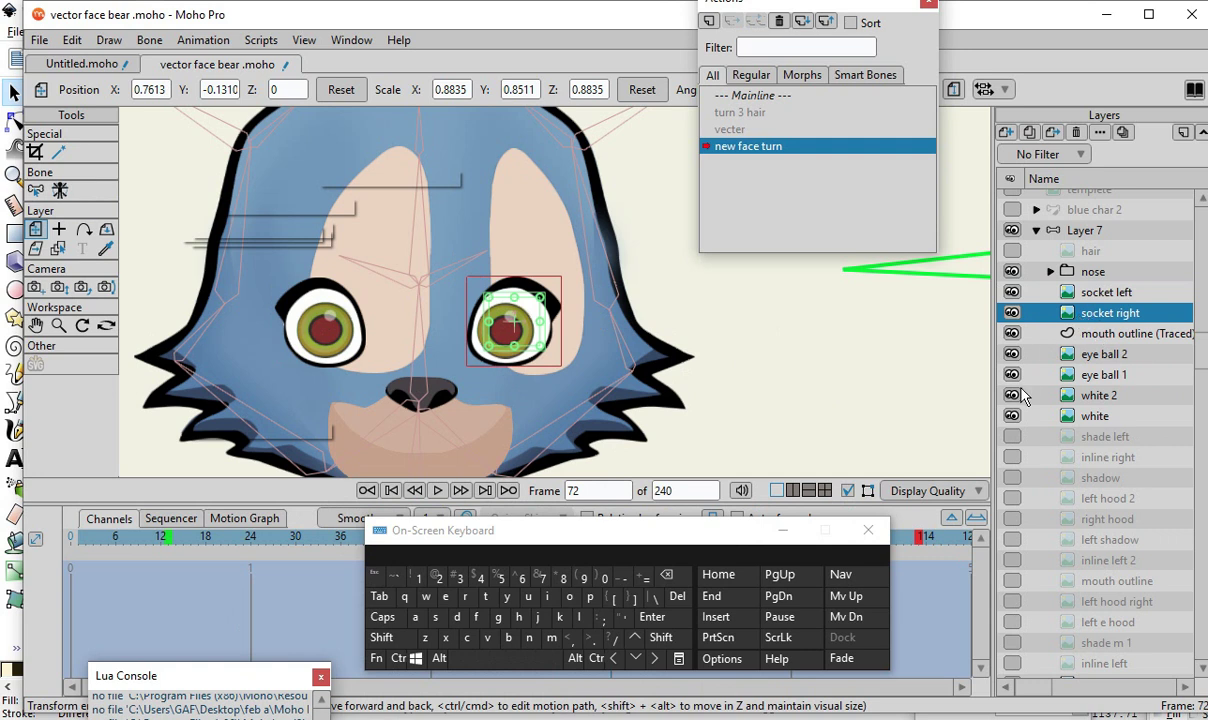
{"action": "left_click", "coordinate": [1012, 356]}
{"action": "left_click", "coordinate": [1012, 357]}
{"action": "left_click", "coordinate": [1012, 396]}
{"action": "left_click", "coordinate": [1012, 396]}
{"action": "left_click", "coordinate": [390, 640]}
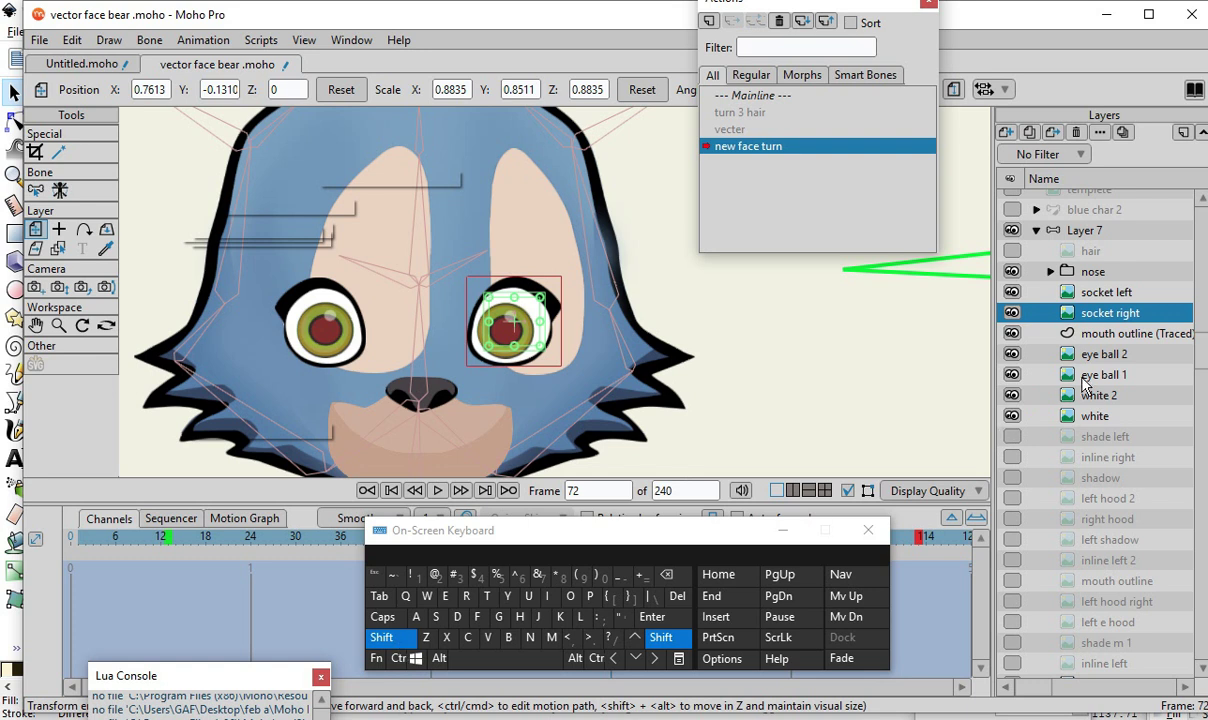
{"action": "left_click", "coordinate": [1012, 375]}
{"action": "left_click", "coordinate": [1012, 375]}
{"action": "left_click", "coordinate": [1012, 354]}
{"action": "left_click", "coordinate": [1012, 354]}
- Try to select the right eye's layers together with socket right, and hide the traced mouth outline layer
{"action": "left_click", "coordinate": [1118, 356], "text": "shift"}
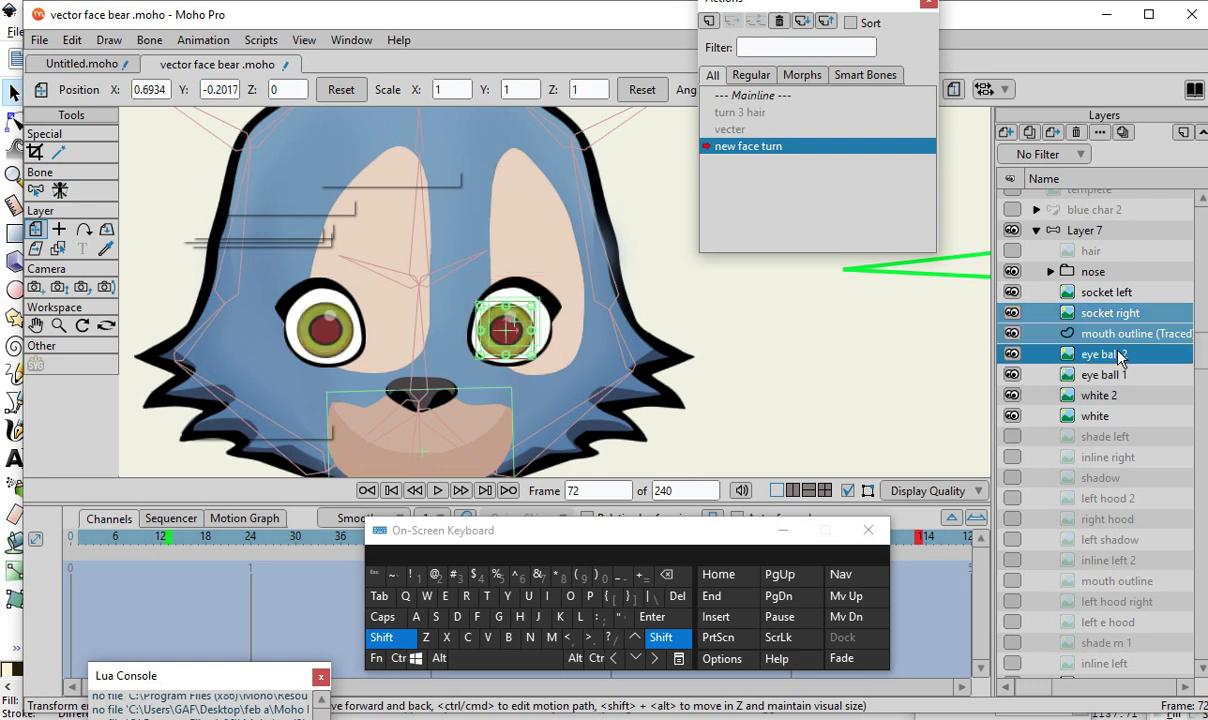
{"action": "left_click", "coordinate": [1013, 335]}
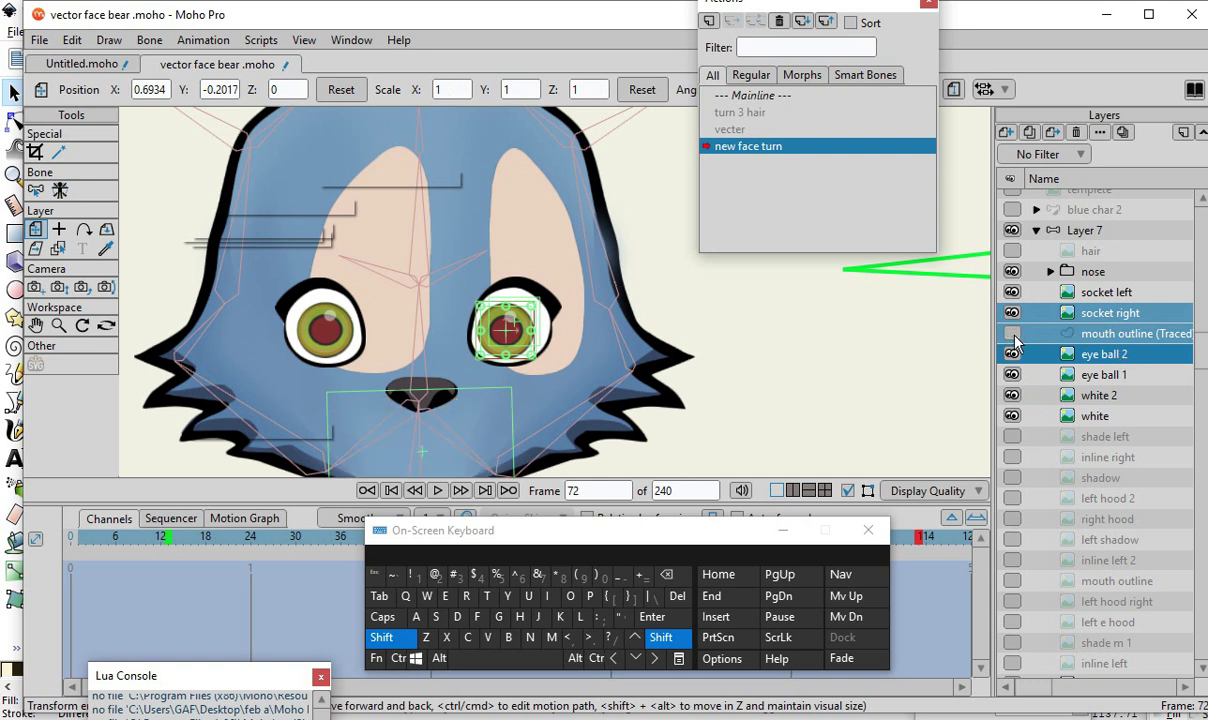
{"action": "left_click", "coordinate": [1013, 335]}
{"action": "left_click", "coordinate": [1013, 335]}
{"action": "left_click", "coordinate": [1104, 398], "text": "shift"}
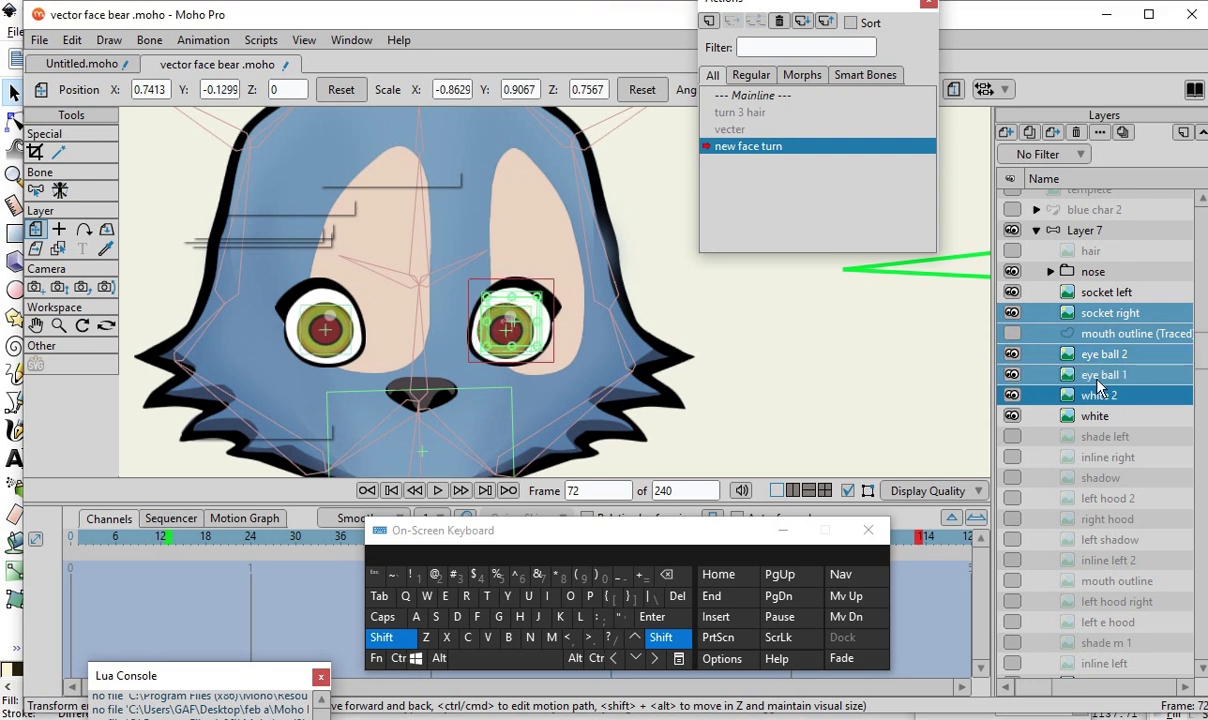
{"action": "left_click", "coordinate": [1104, 394], "text": "ctrl"}
- Hide the eye ball 1, eye ball 2, white 2 and white layers, keeping both eye sockets visible
{"action": "left_click", "coordinate": [1013, 375]}
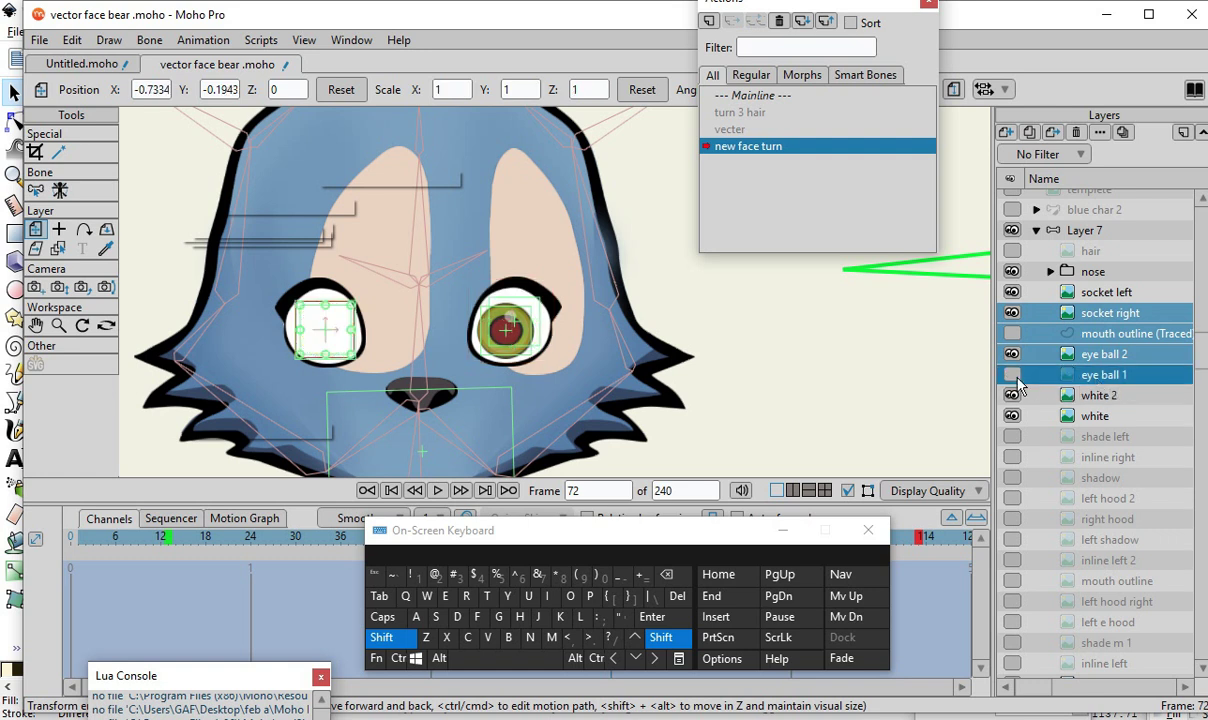
{"action": "left_click", "coordinate": [1012, 354]}
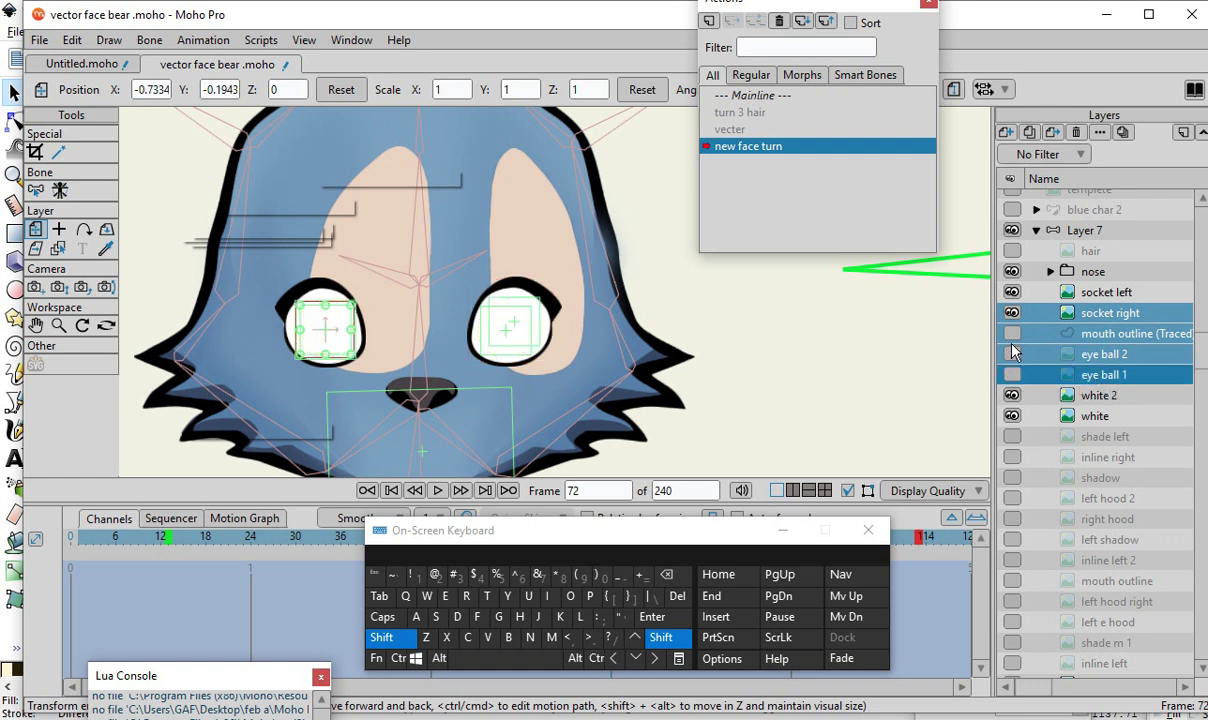
{"action": "left_click", "coordinate": [1012, 396]}
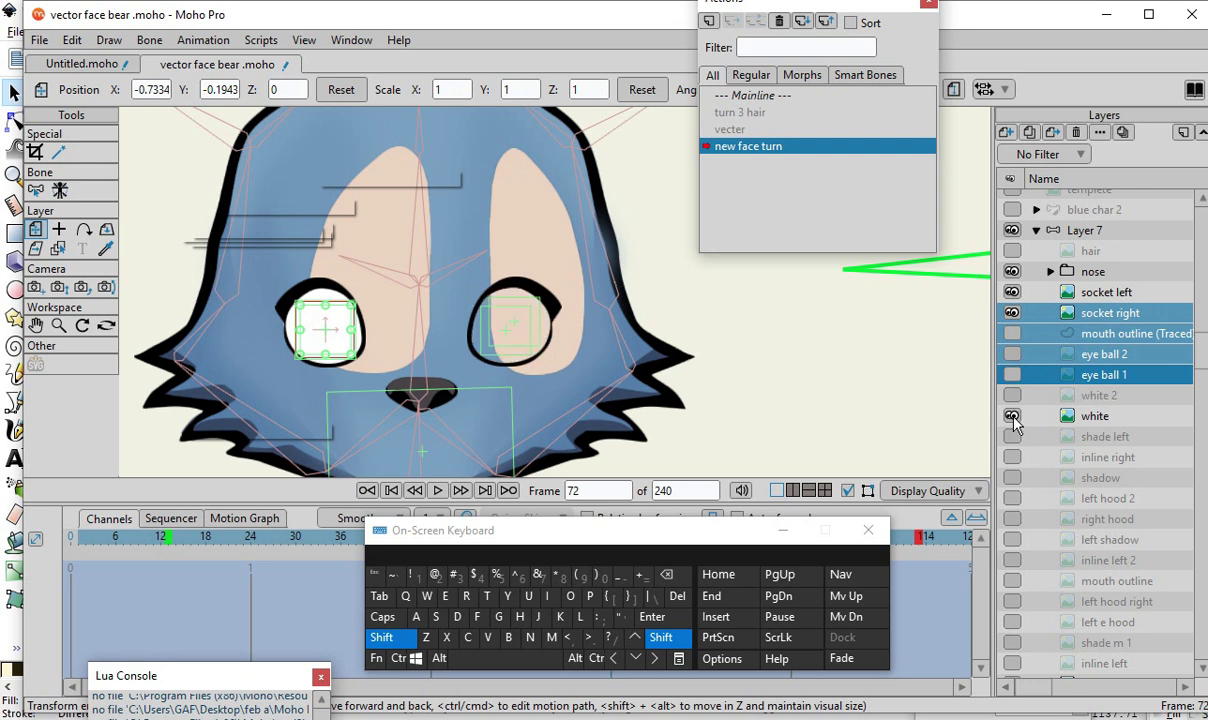
{"action": "left_click", "coordinate": [1012, 416]}
- Release the Shift modifier, toggle socket right off and on to identify its eye outline, and clear the multi-layer selection
{"action": "left_click", "coordinate": [1012, 315]}
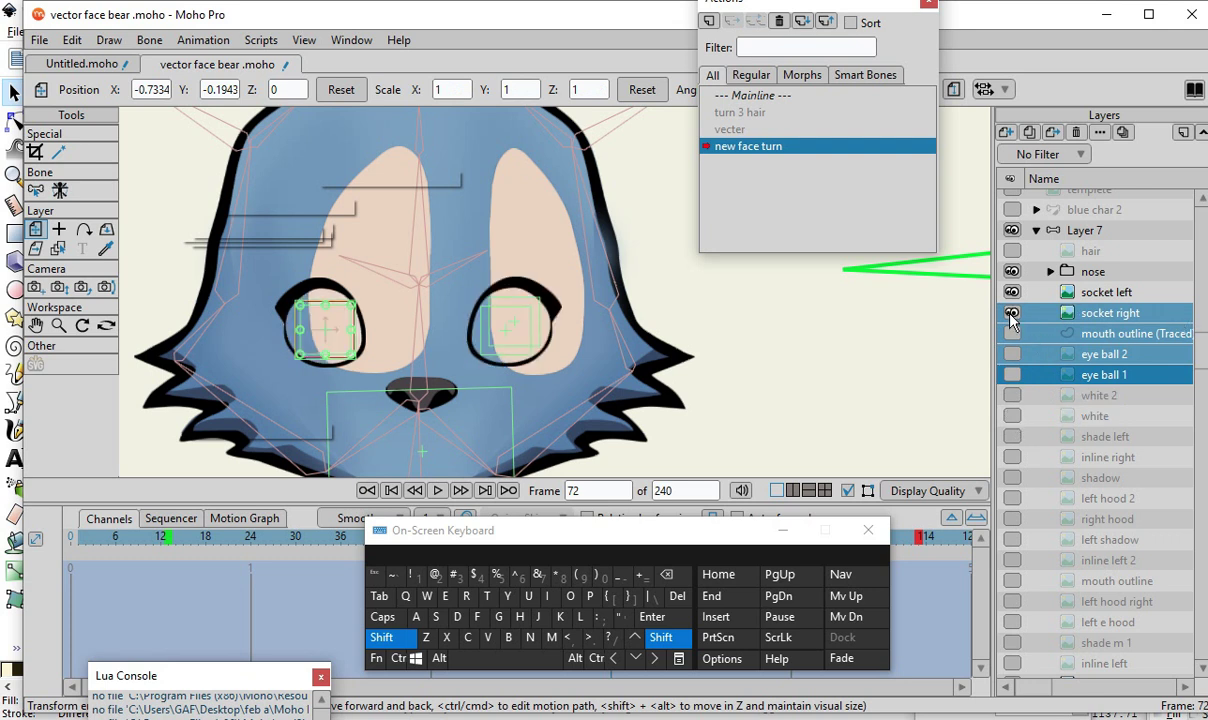
{"action": "left_click", "coordinate": [1090, 314], "text": "shift"}
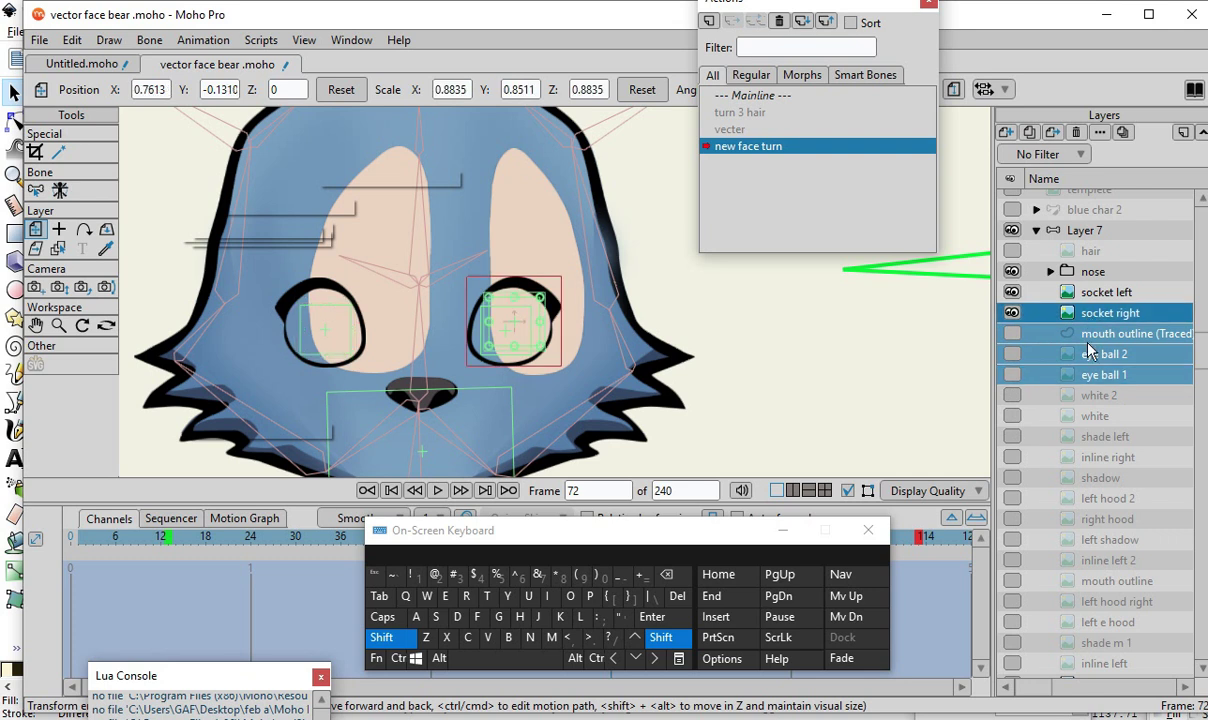
{"action": "left_click", "coordinate": [384, 645]}
{"action": "left_click", "coordinate": [1012, 315]}
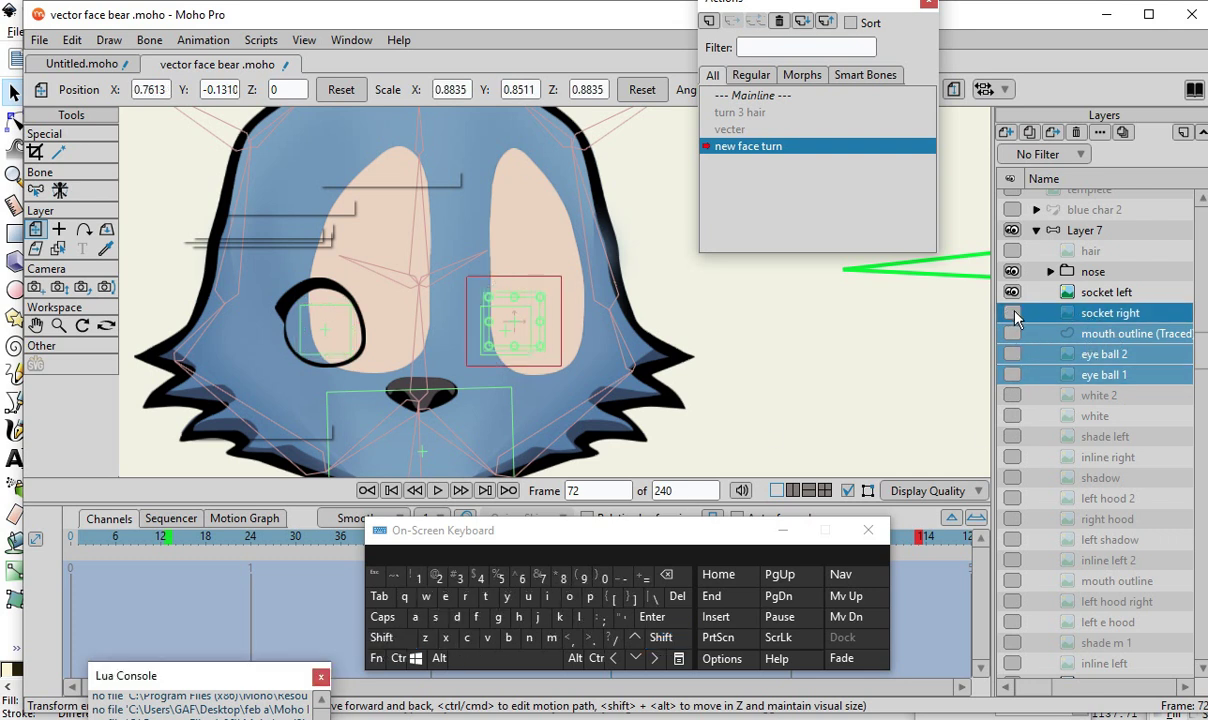
{"action": "left_click", "coordinate": [1012, 313]}
{"action": "left_click", "coordinate": [1050, 415]}
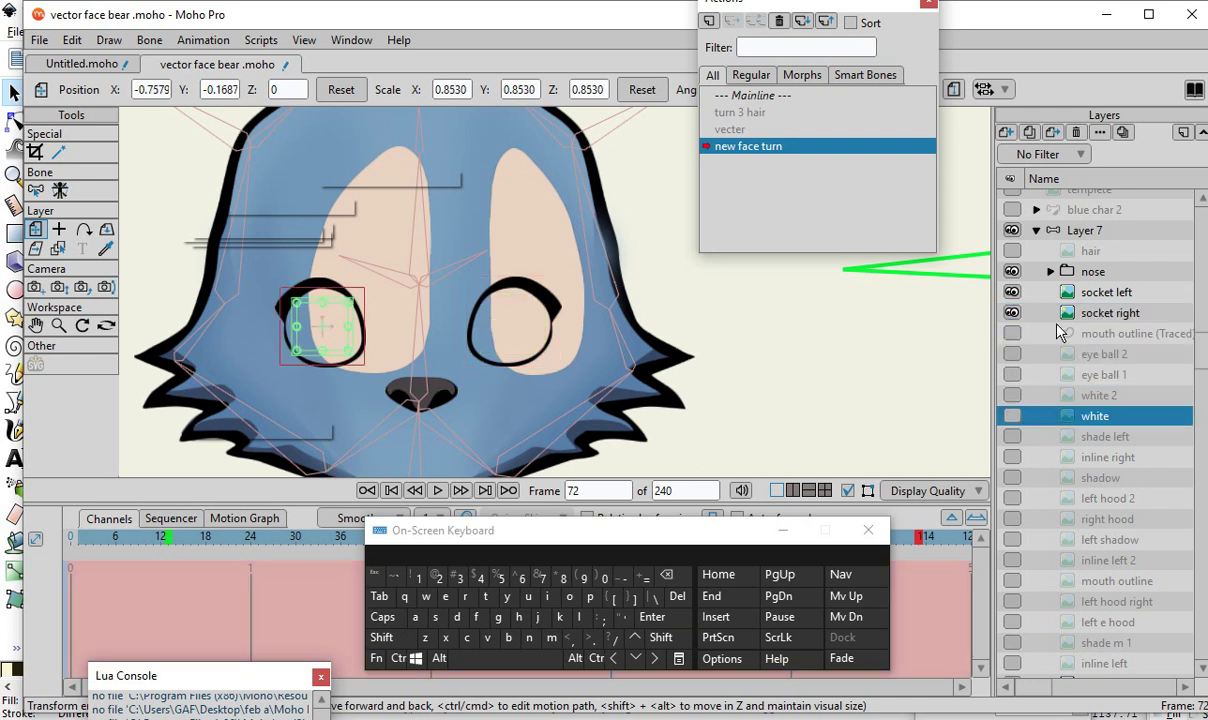
- Move the socket right layer onto the right eye patch at X 0.9617, Y -0.1238 and narrow its X scale to 0.7596
{"action": "left_click", "coordinate": [1013, 315]}
{"action": "left_click", "coordinate": [1013, 315]}
{"action": "left_click", "coordinate": [1108, 316]}
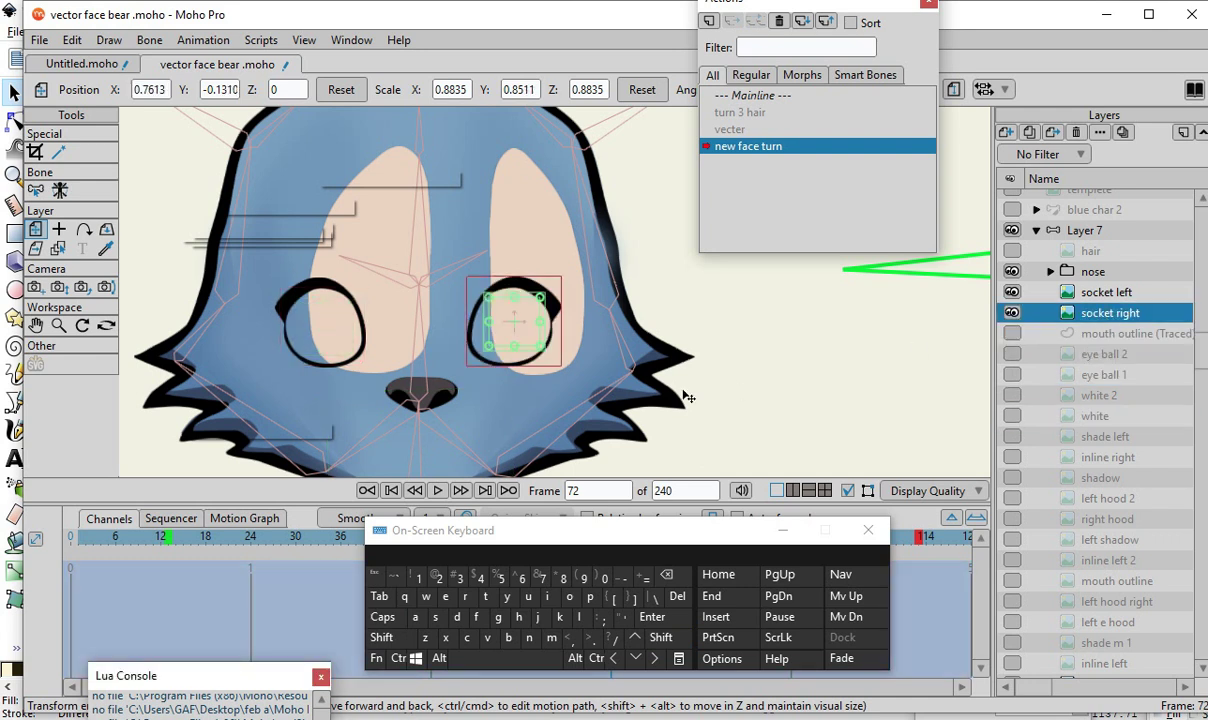
{"action": "mouse_move", "coordinate": [505, 340]}
{"action": "left_mouse_down"}
{"action": "mouse_move", "coordinate": [530, 338]}
{"action": "mouse_move", "coordinate": [522, 328]}
{"action": "left_mouse_up"}
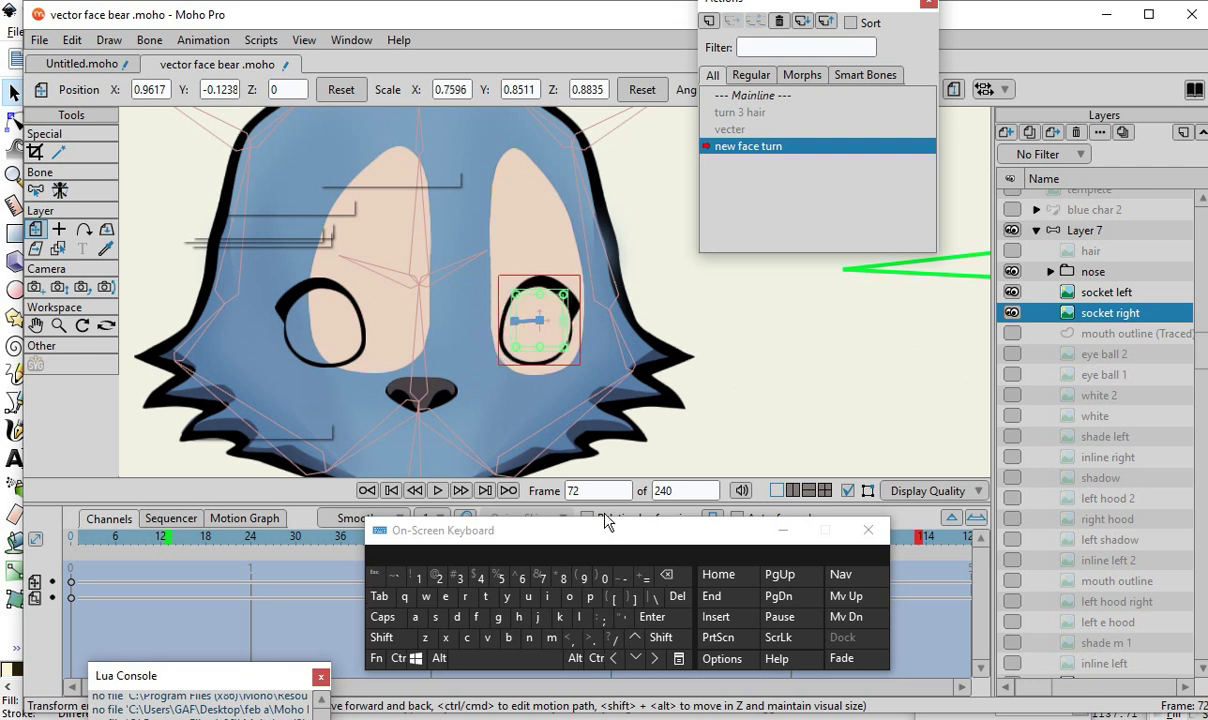
- Move the socket left layer onto the left eye patch at X -0.3810, Y -0.1059 and narrow its X scale to 0.7941
{"action": "left_click", "coordinate": [1130, 292]}
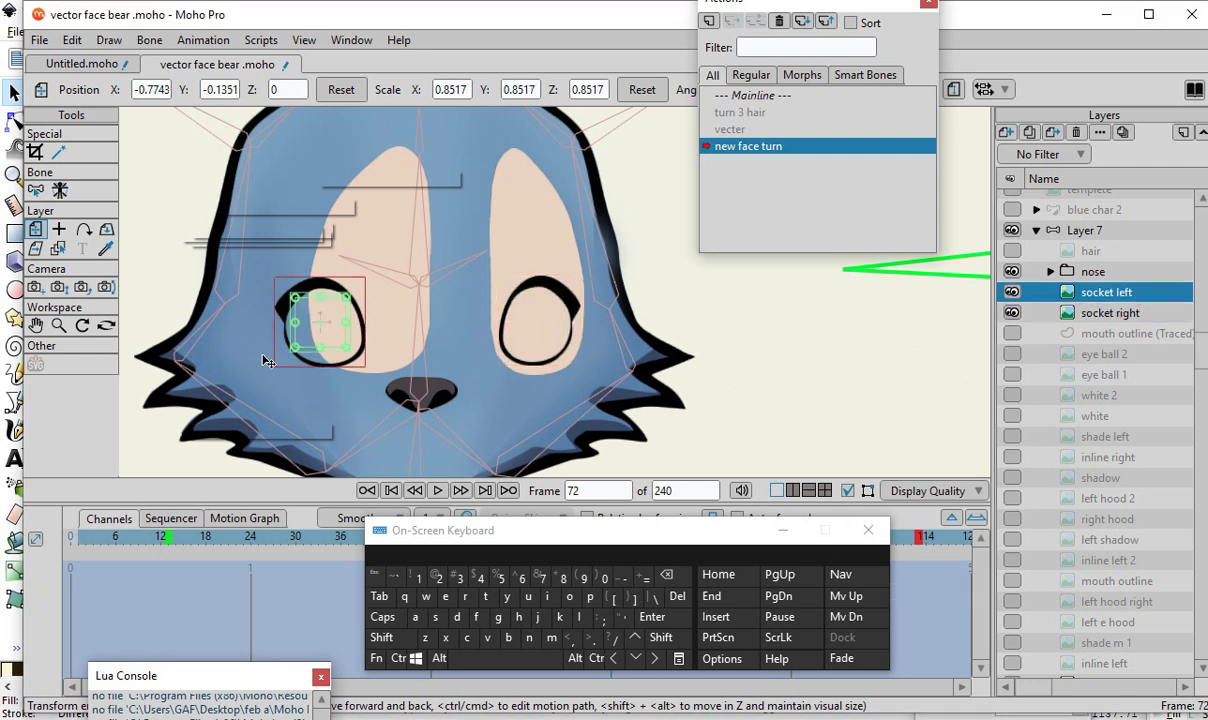
{"action": "left_click_drag", "start_coordinate": [314, 334], "coordinate": [362, 331]}
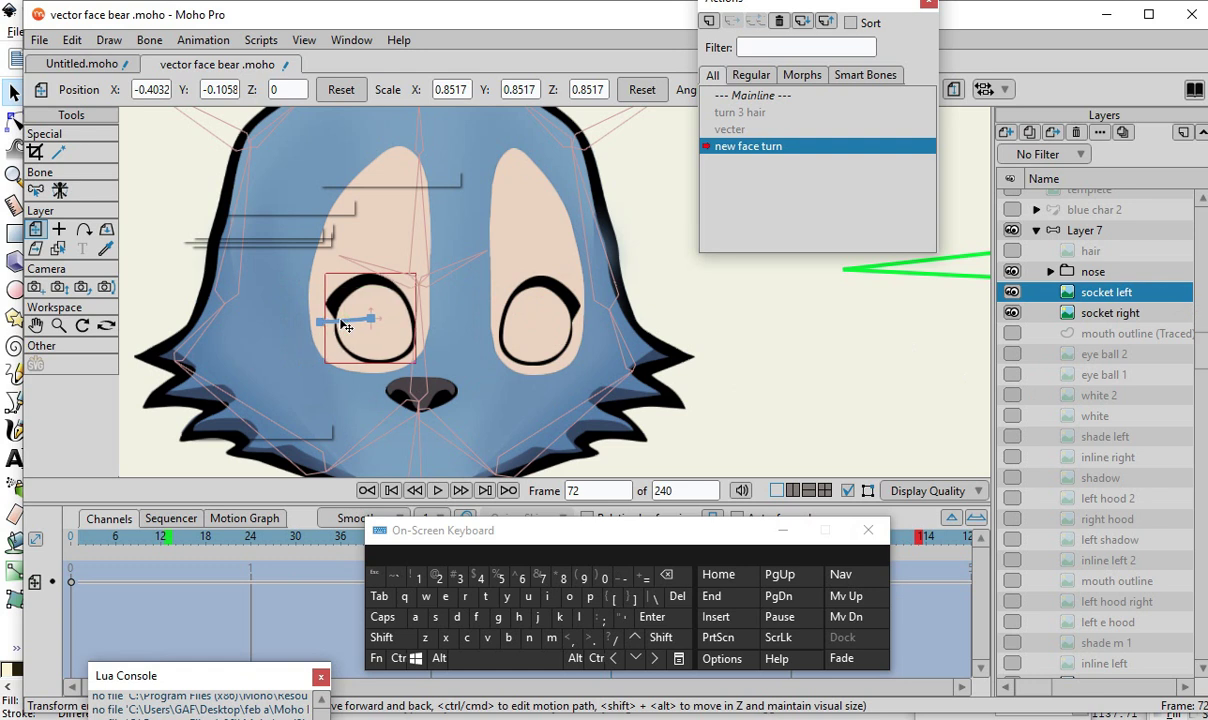
{"action": "left_click_drag", "start_coordinate": [343, 327], "coordinate": [347, 321]}
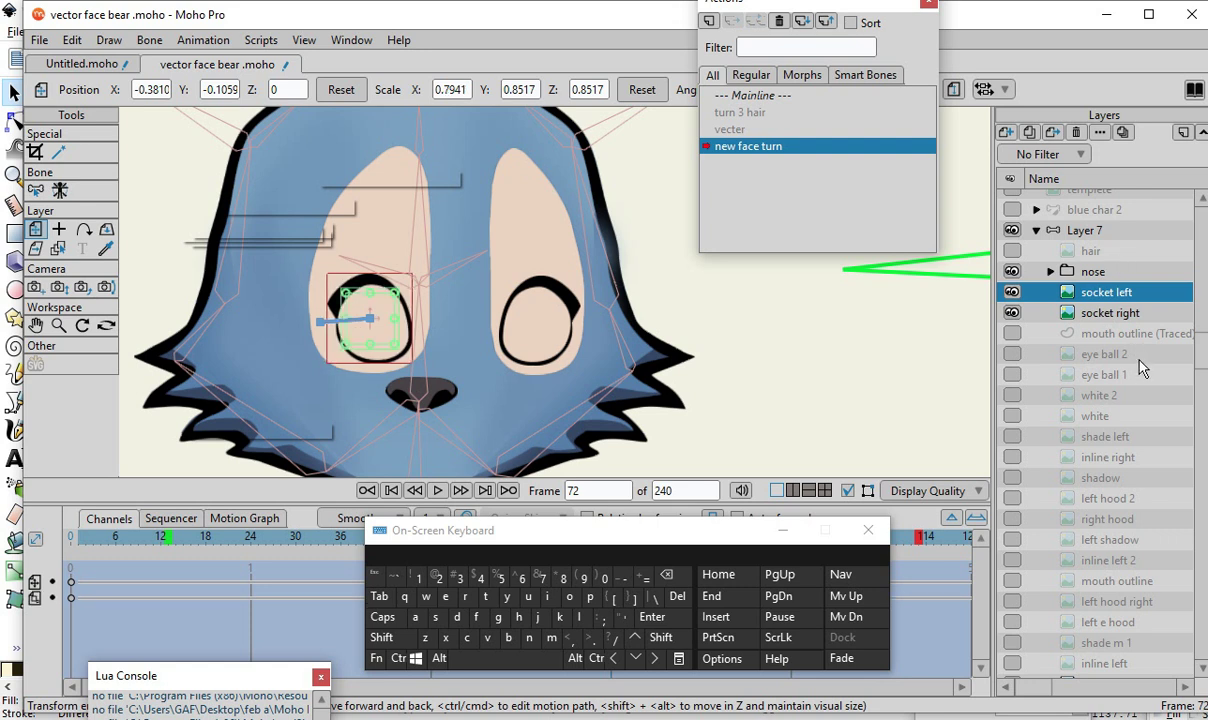
- Shift the nose layer to X 0.3306, Y 1.2896 and narrow its X scale to 0.7871
{"action": "scroll", "coordinate": [1120, 410], "scroll_direction": "down", "scroll_amount": 1}
{"action": "left_click", "coordinate": [1091, 254]}
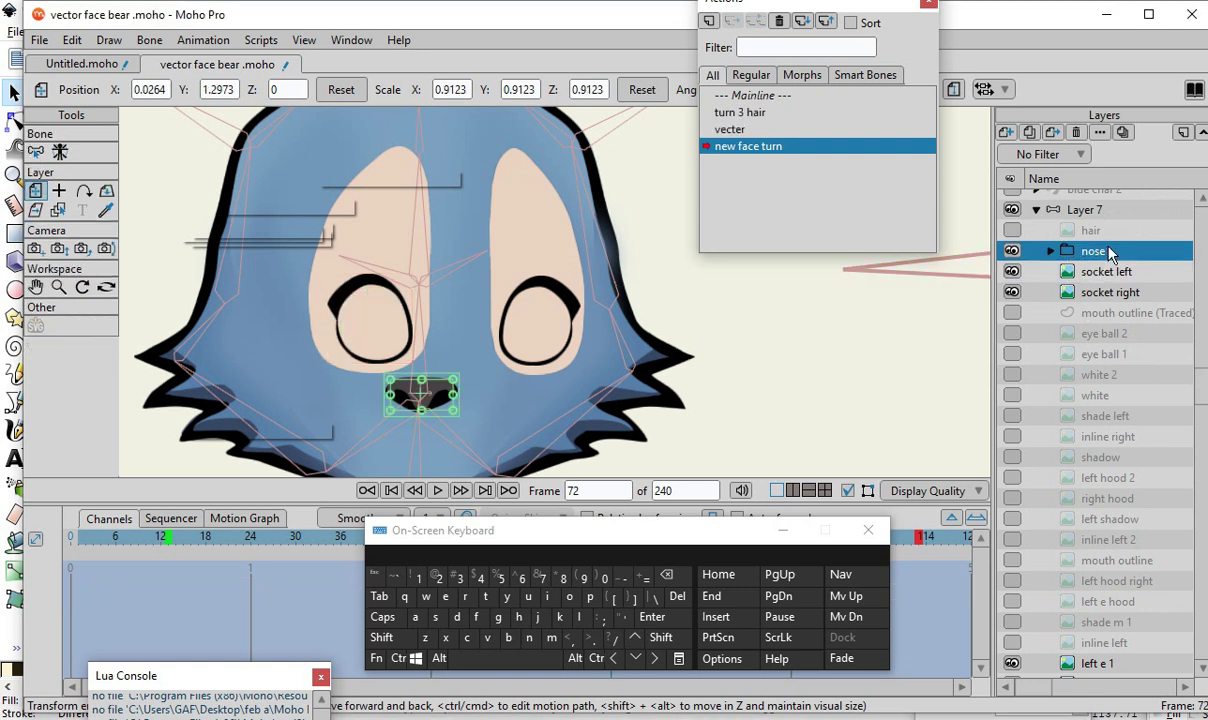
{"action": "mouse_move", "coordinate": [437, 407]}
{"action": "left_mouse_down"}
{"action": "mouse_move", "coordinate": [473, 402]}
{"action": "mouse_move", "coordinate": [420, 396]}
{"action": "mouse_move", "coordinate": [445, 402]}
{"action": "left_mouse_up"}
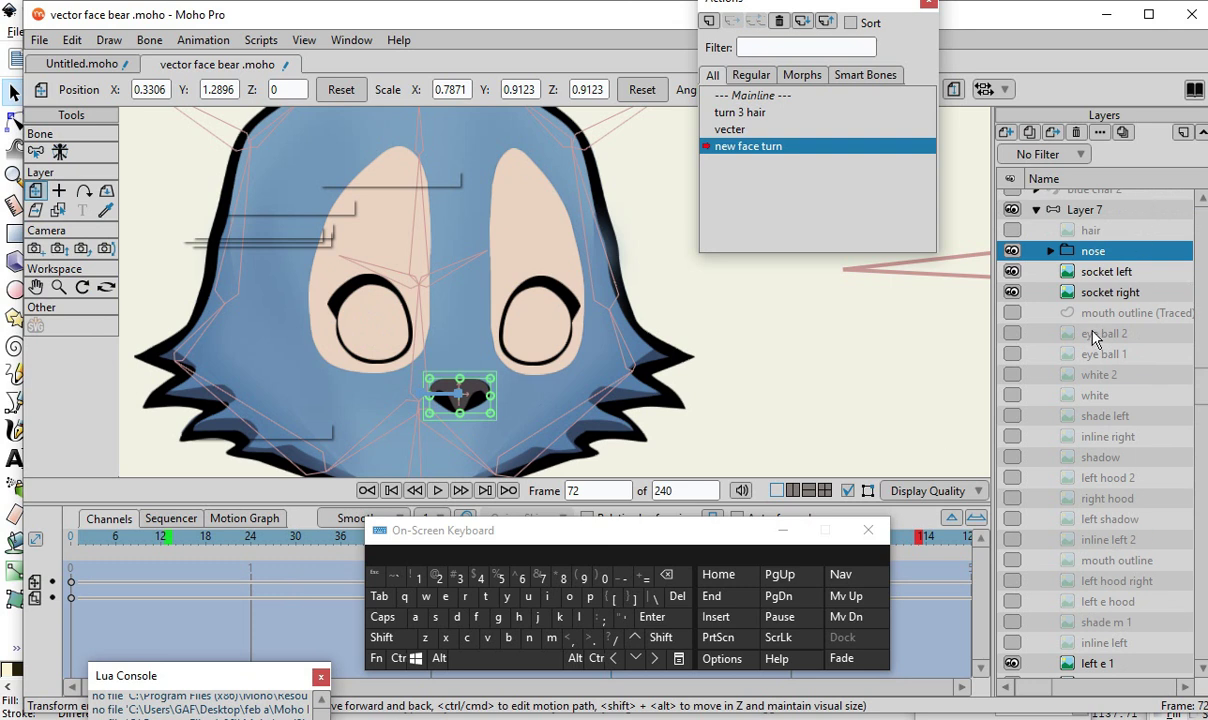
- Show the eye ball 2 layer, centre it in the right socket at X 0.9086, and narrow its X scale to 0.8173
{"action": "left_click", "coordinate": [1012, 334]}
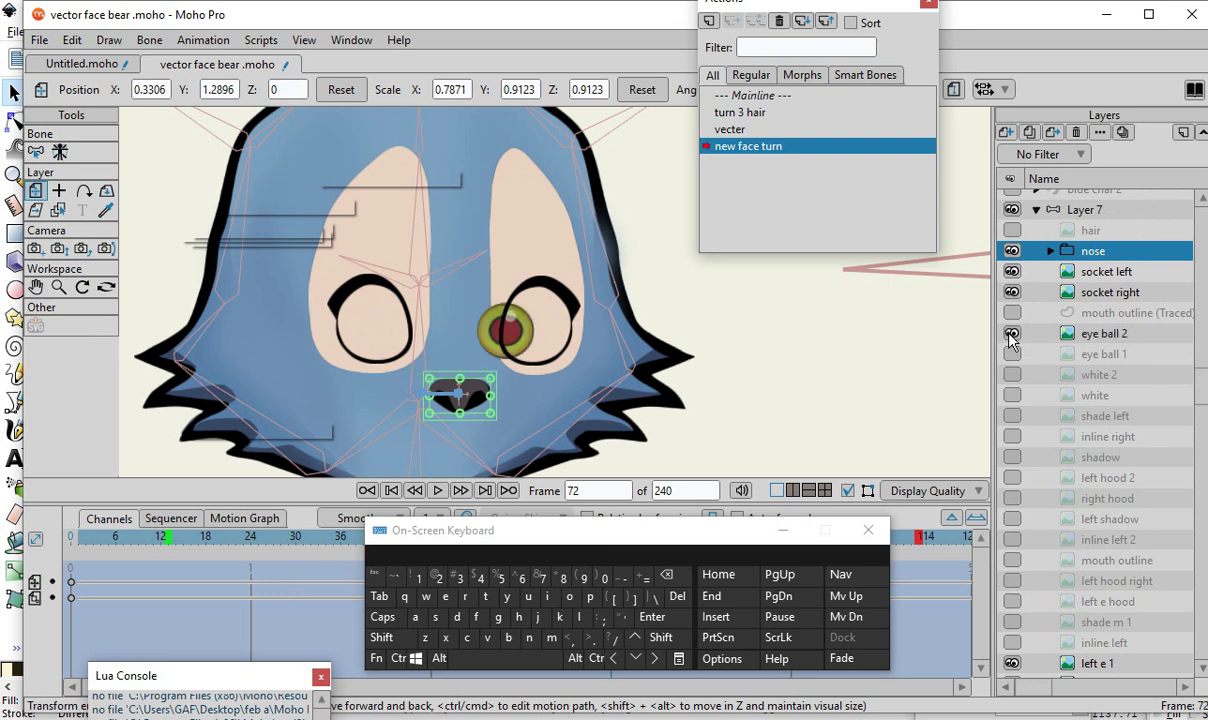
{"action": "left_click", "coordinate": [1048, 330]}
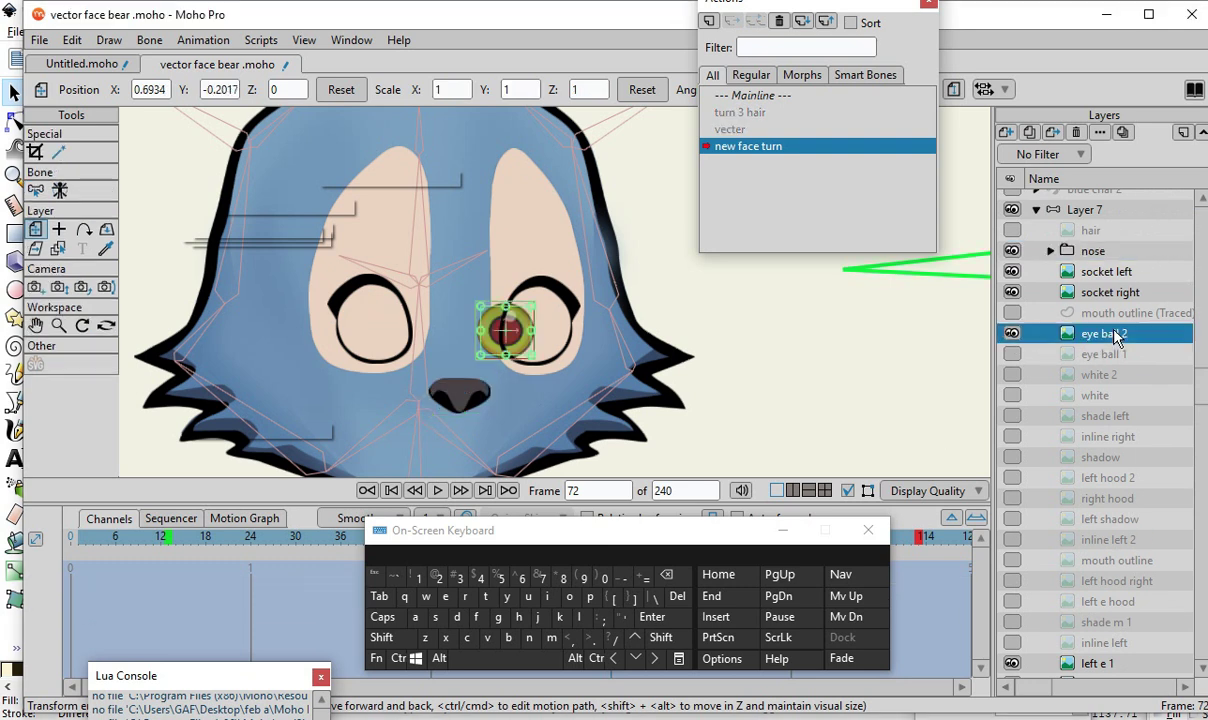
{"action": "mouse_move", "coordinate": [495, 322]}
{"action": "left_mouse_down"}
{"action": "mouse_move", "coordinate": [532, 338]}
{"action": "mouse_move", "coordinate": [498, 320]}
{"action": "left_mouse_up"}
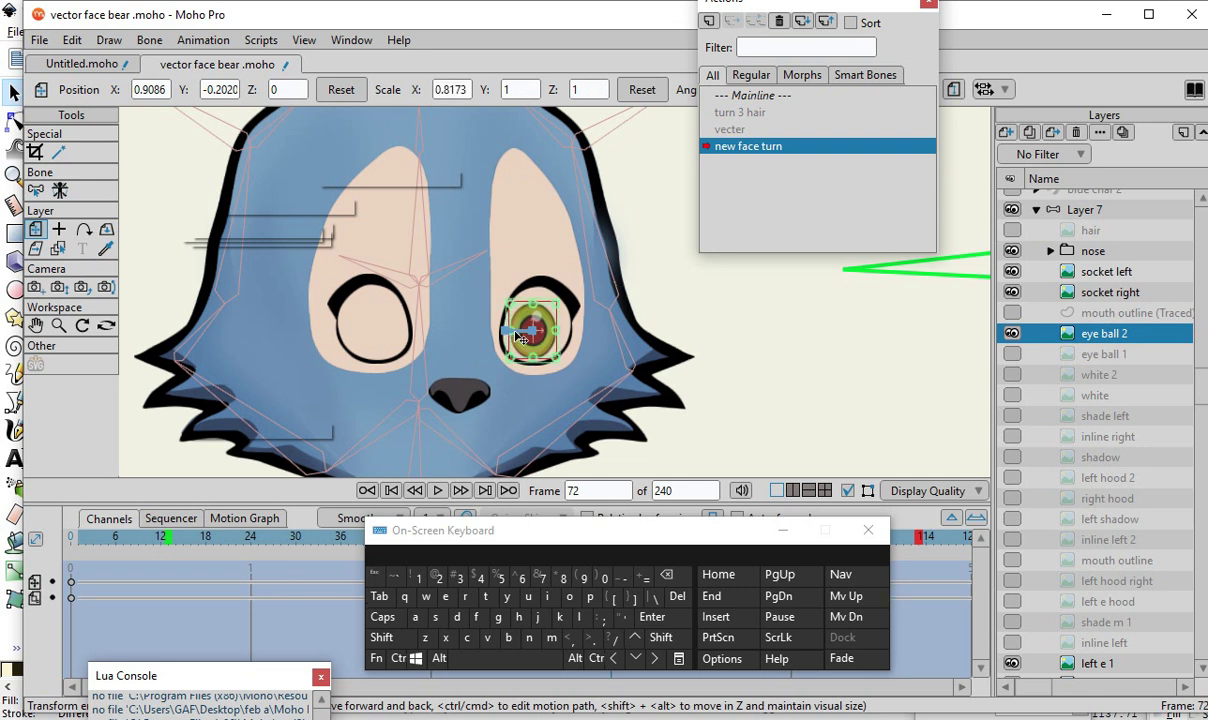
- Show the eye ball 1 layer, move it into the left socket at X -0.3401, Y -0.1799, and narrow its X scale to 0.9003
{"action": "left_click", "coordinate": [1012, 354]}
{"action": "left_click", "coordinate": [1032, 354]}
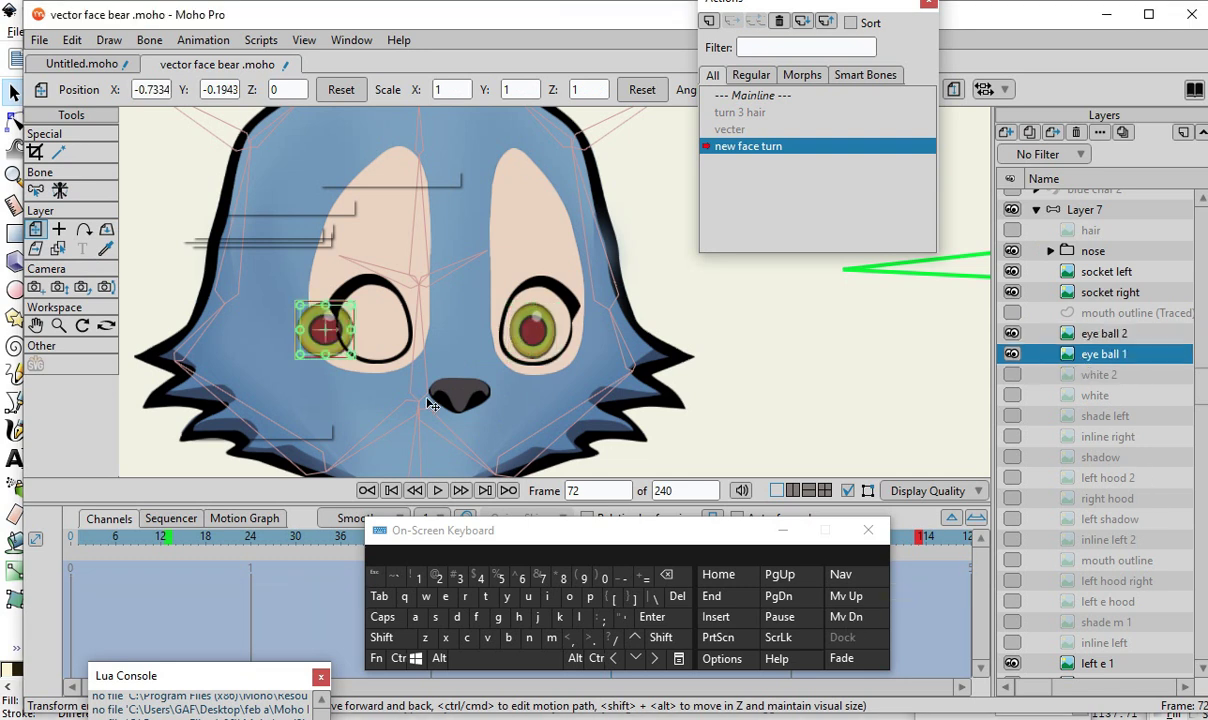
{"action": "mouse_move", "coordinate": [340, 340]}
{"action": "left_mouse_down"}
{"action": "mouse_move", "coordinate": [376, 341]}
{"action": "mouse_move", "coordinate": [351, 330]}
{"action": "left_mouse_up"}
- Inspect the turned face at several zoom levels and move the On-Screen Keyboard clear of the timeline
{"action": "scroll", "coordinate": [617, 250], "scroll_direction": "down", "scroll_amount": 1}
{"action": "scroll", "coordinate": [564, 380], "scroll_direction": "up", "scroll_amount": 1}
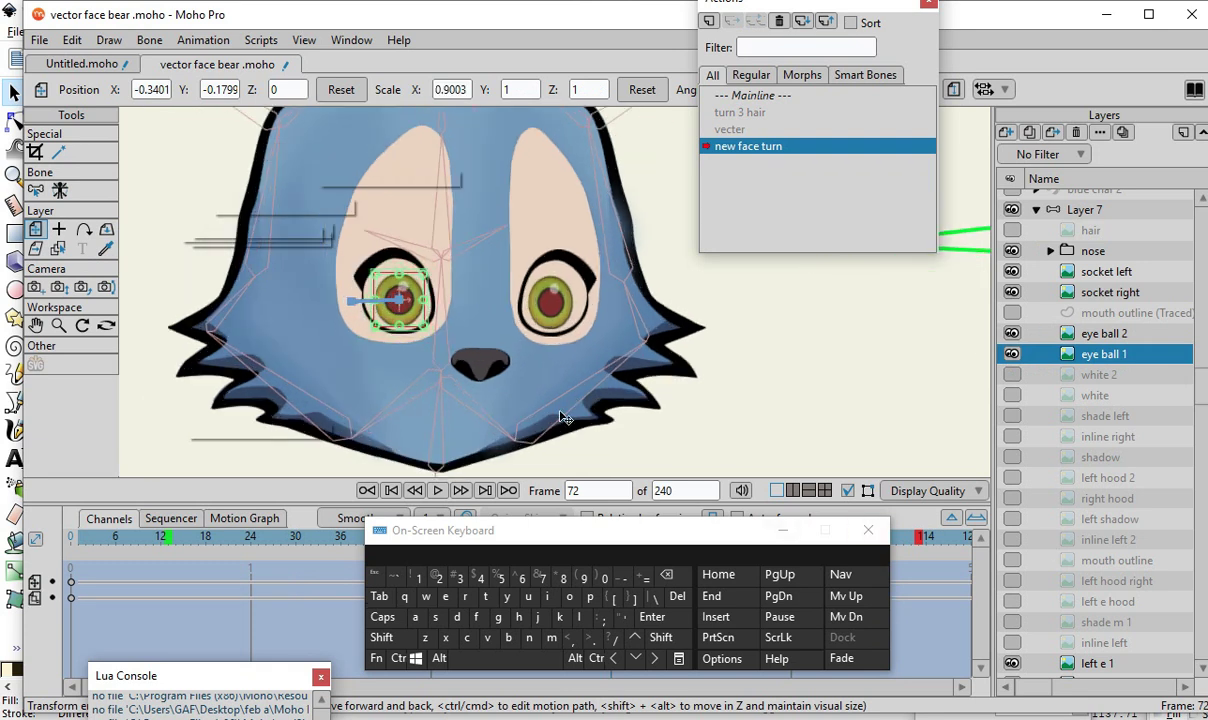
{"action": "scroll", "coordinate": [533, 446], "scroll_direction": "down", "scroll_amount": 1}
{"action": "scroll", "coordinate": [465, 352], "scroll_direction": "up", "scroll_amount": 2}
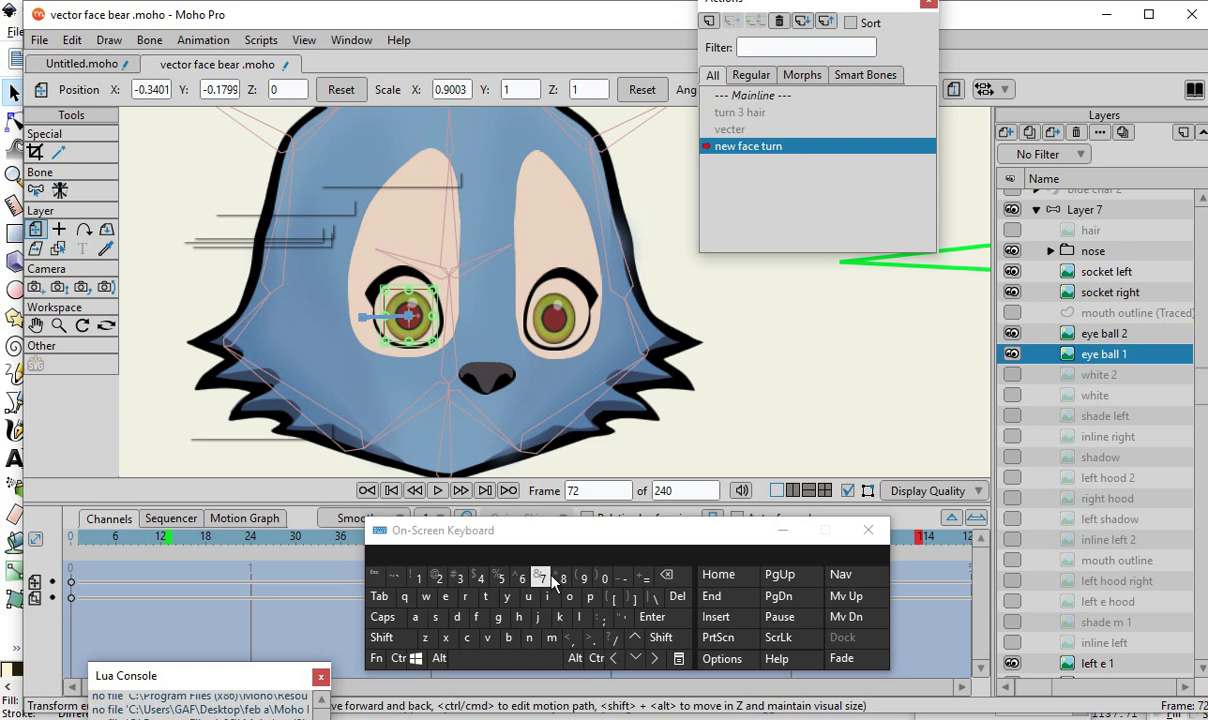
{"action": "left_click_drag", "start_coordinate": [472, 545], "coordinate": [580, 693]}
{"action": "scroll", "coordinate": [370, 367], "scroll_direction": "down", "scroll_amount": 3}
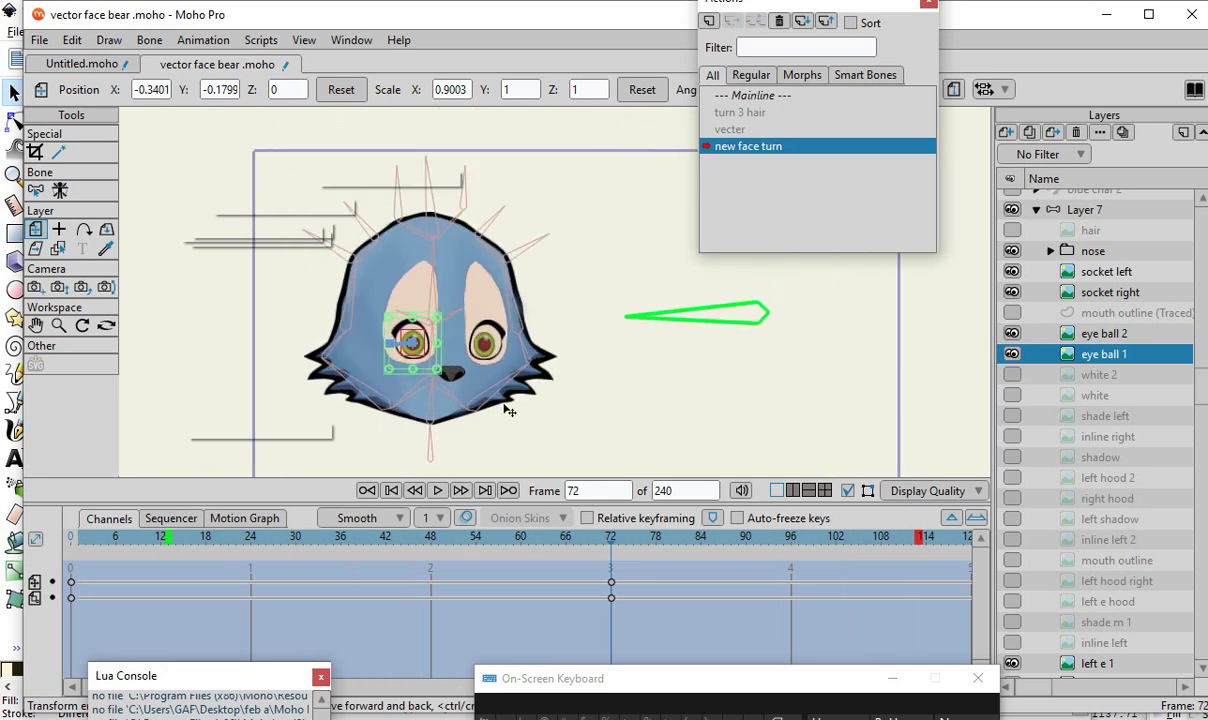
{"action": "scroll", "coordinate": [574, 327], "scroll_direction": "up", "scroll_amount": 1}
{"action": "scroll", "coordinate": [411, 263], "scroll_direction": "up", "scroll_amount": 1}
{"action": "scroll", "coordinate": [421, 345], "scroll_direction": "down", "scroll_amount": 2}
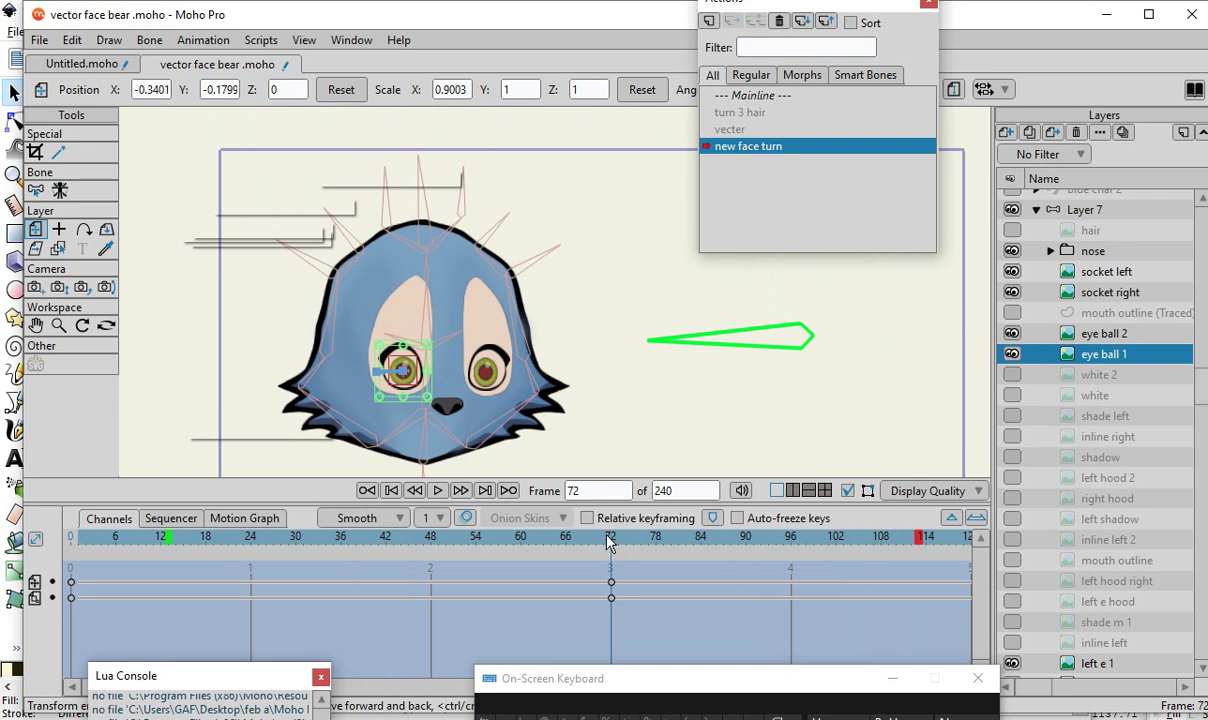
- Select Layer 7 and scrub the new face turn action from frame 72 to frame 0 and back to preview the turn
{"action": "scroll", "coordinate": [1137, 305], "scroll_direction": "up", "scroll_amount": 4}
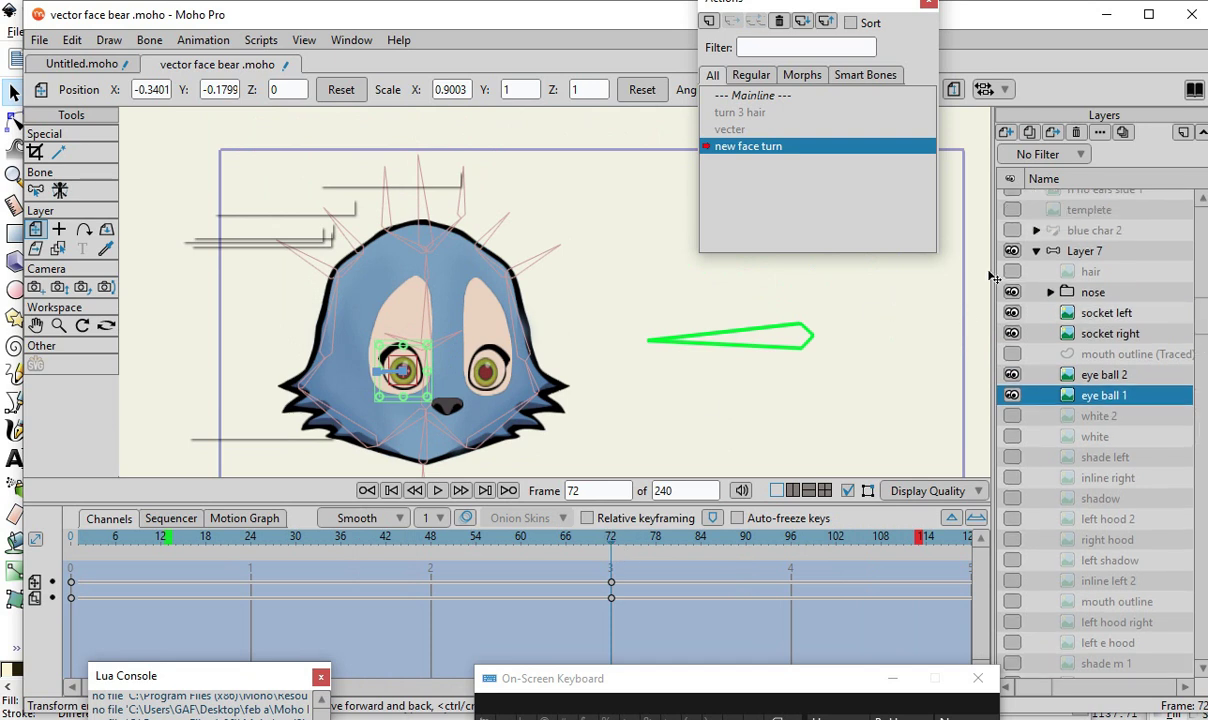
{"action": "left_click", "coordinate": [1085, 292]}
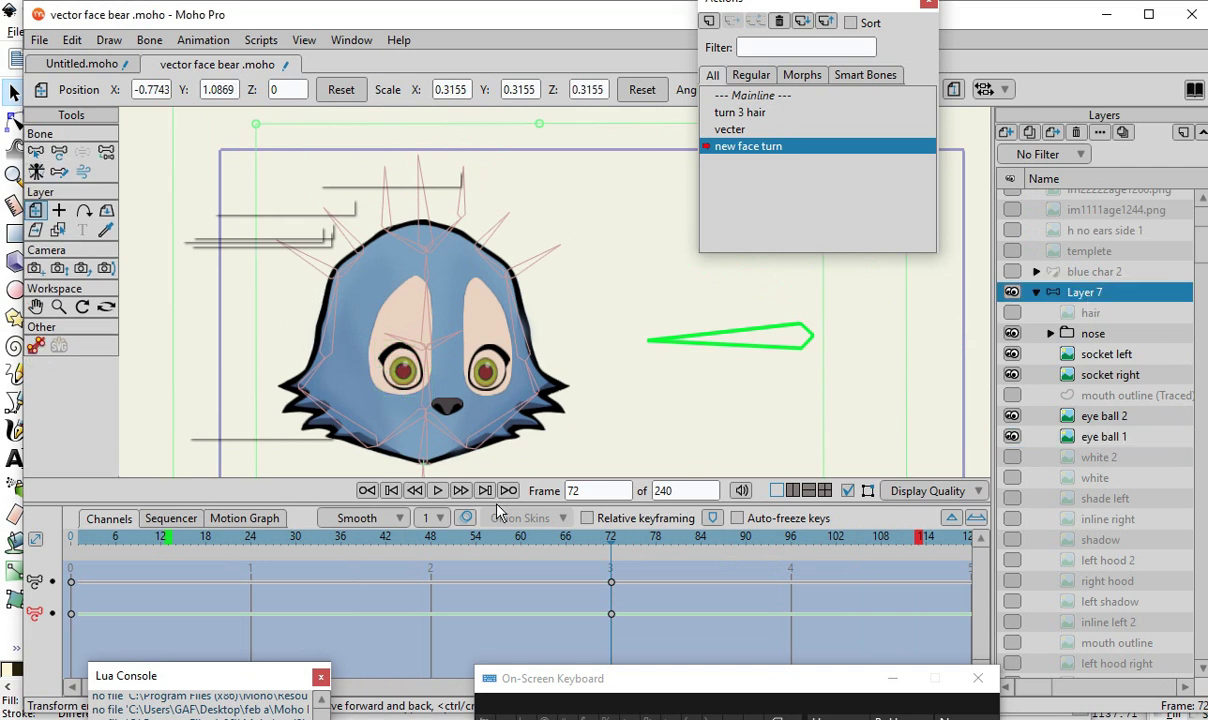
{"action": "left_click", "coordinate": [483, 540]}
{"action": "left_click_drag", "start_coordinate": [450, 577], "coordinate": [5, 665]}
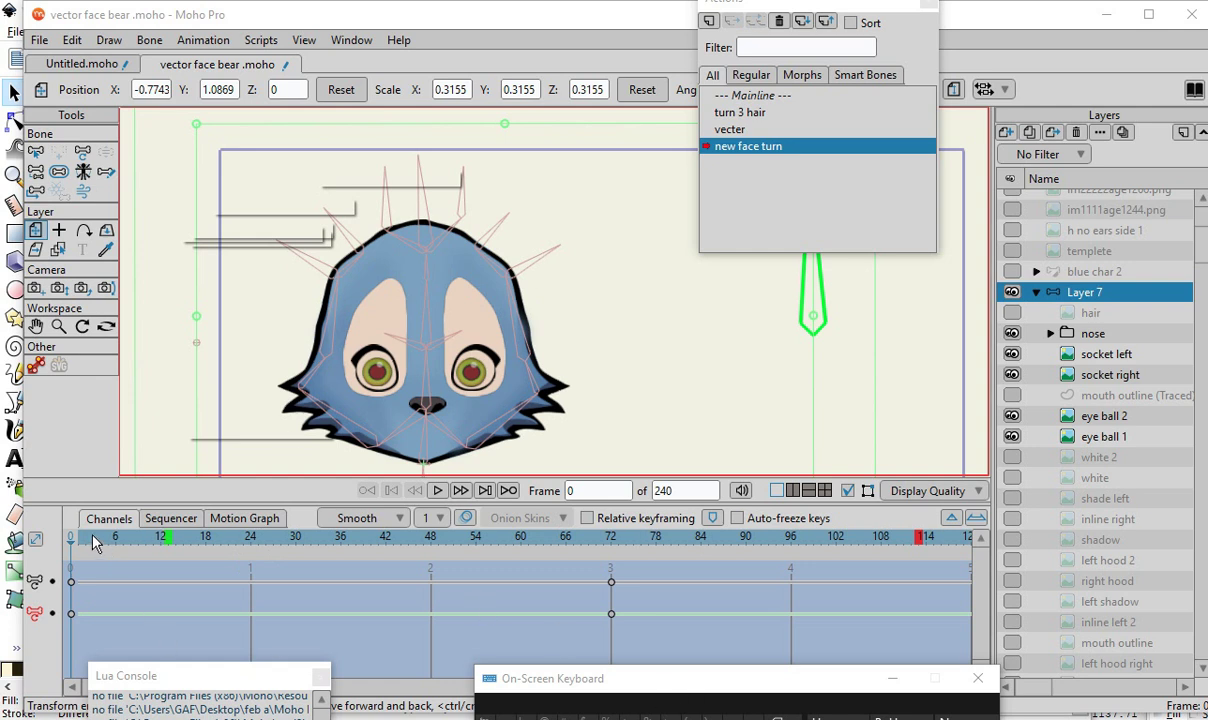
{"action": "left_click_drag", "start_coordinate": [92, 545], "coordinate": [612, 641]}
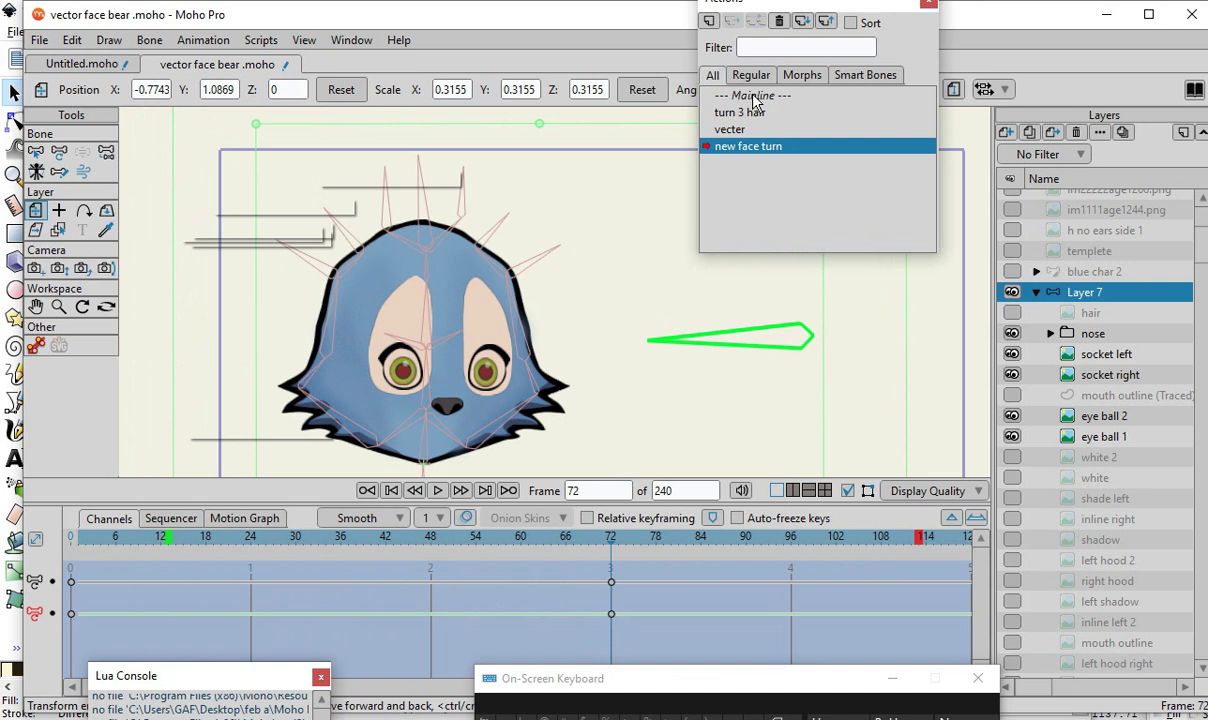
- Switch to the Mainline action at frame 72 and rotate the smart bone dial to 179.2532 degrees with Transform Bone
{"action": "left_click", "coordinate": [755, 97]}
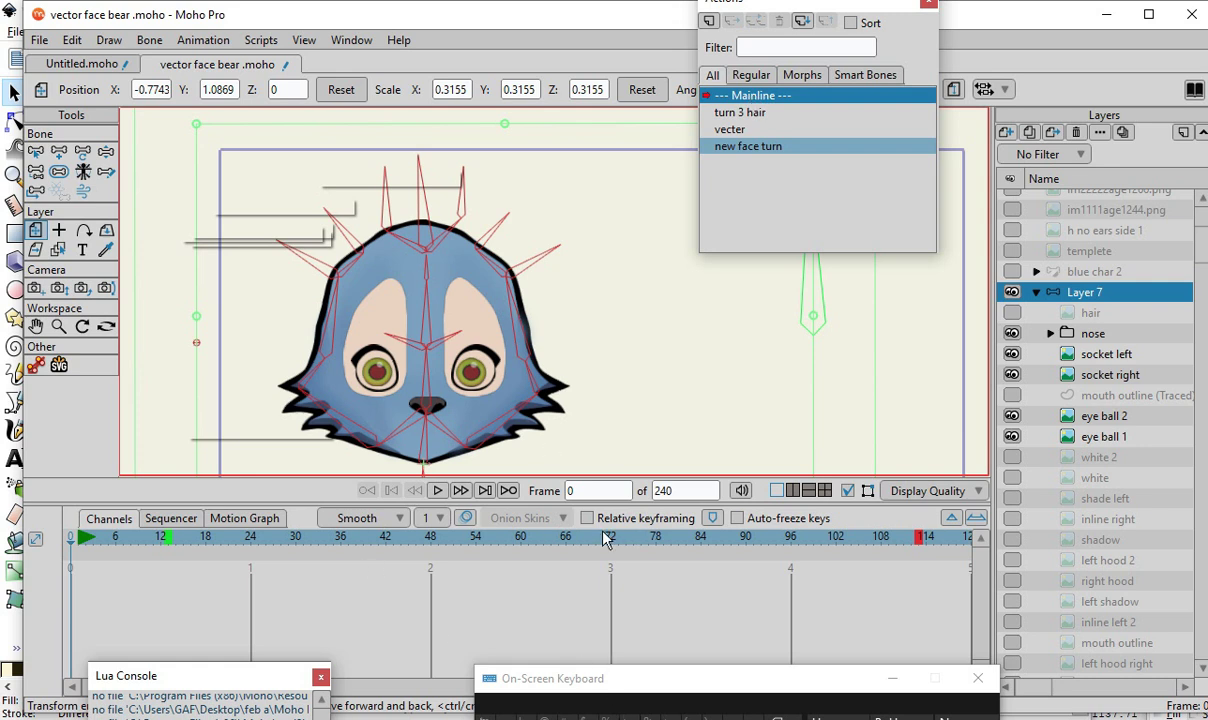
{"action": "left_click_drag", "start_coordinate": [105, 538], "coordinate": [613, 620]}
{"action": "left_click_drag", "start_coordinate": [847, 10], "coordinate": [590, 8]}
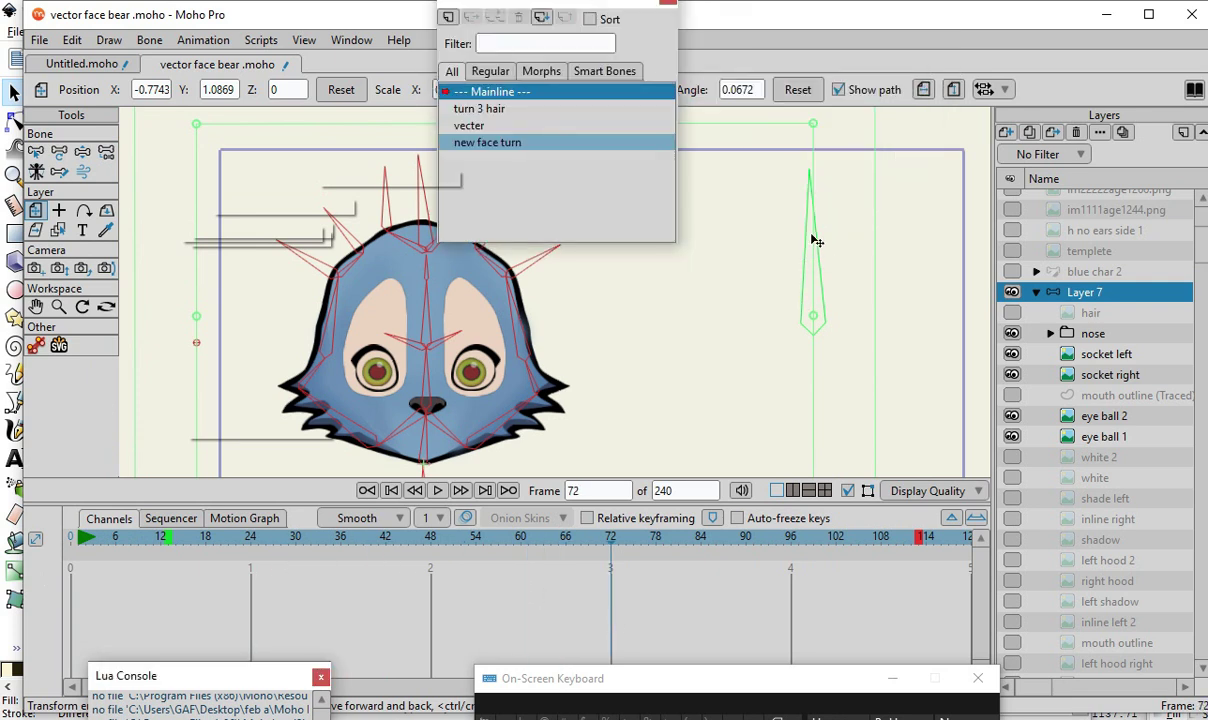
{"action": "left_click", "coordinate": [59, 151]}
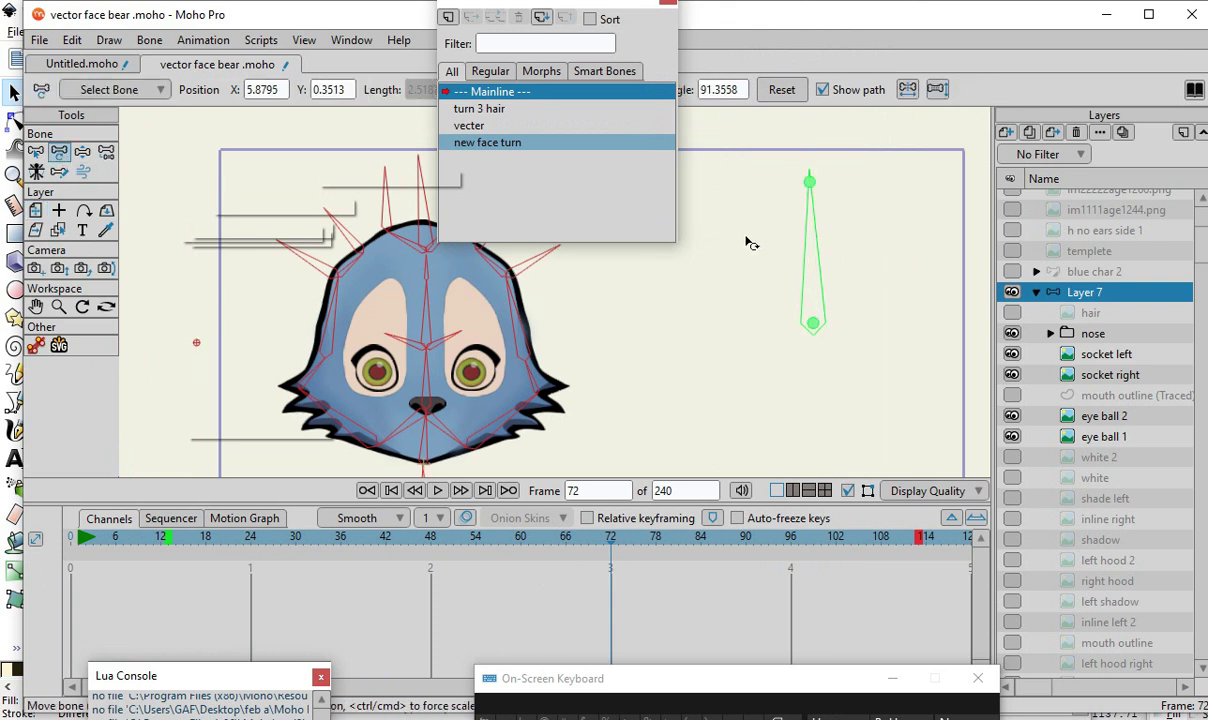
{"action": "left_click_drag", "start_coordinate": [810, 222], "coordinate": [685, 335]}
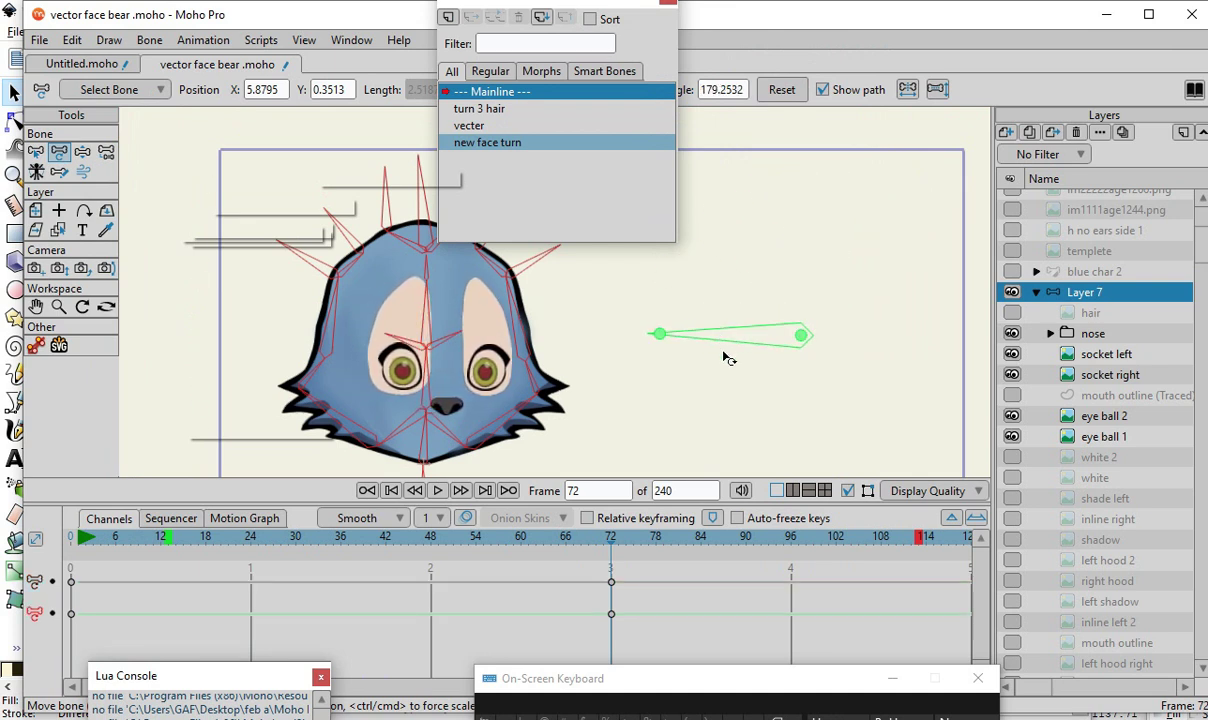
- Preview the face turn with the bone overlay temporarily hidden, swinging the dial bone back to 97.8591 degrees
{"action": "left_click", "coordinate": [848, 491]}
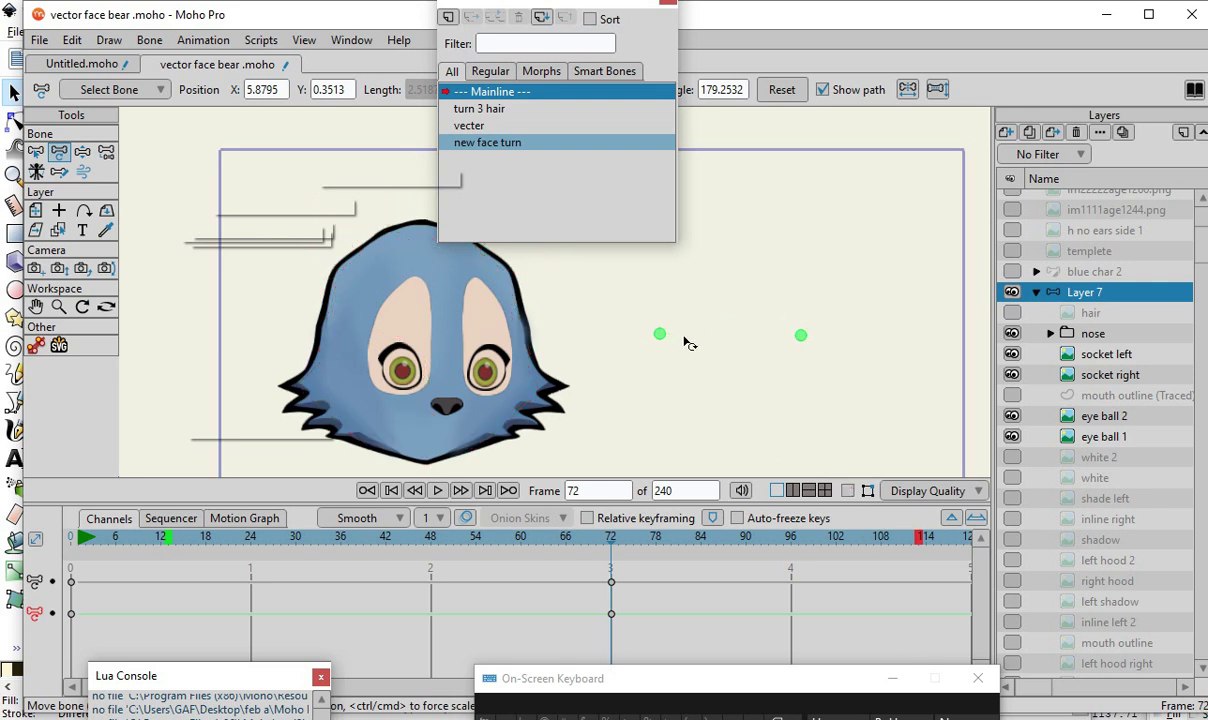
{"action": "left_click_drag", "start_coordinate": [697, 345], "coordinate": [713, 290]}
{"action": "left_click_drag", "start_coordinate": [497, 10], "coordinate": [874, 11]}
{"action": "left_click_drag", "start_coordinate": [688, 293], "coordinate": [778, 527]}
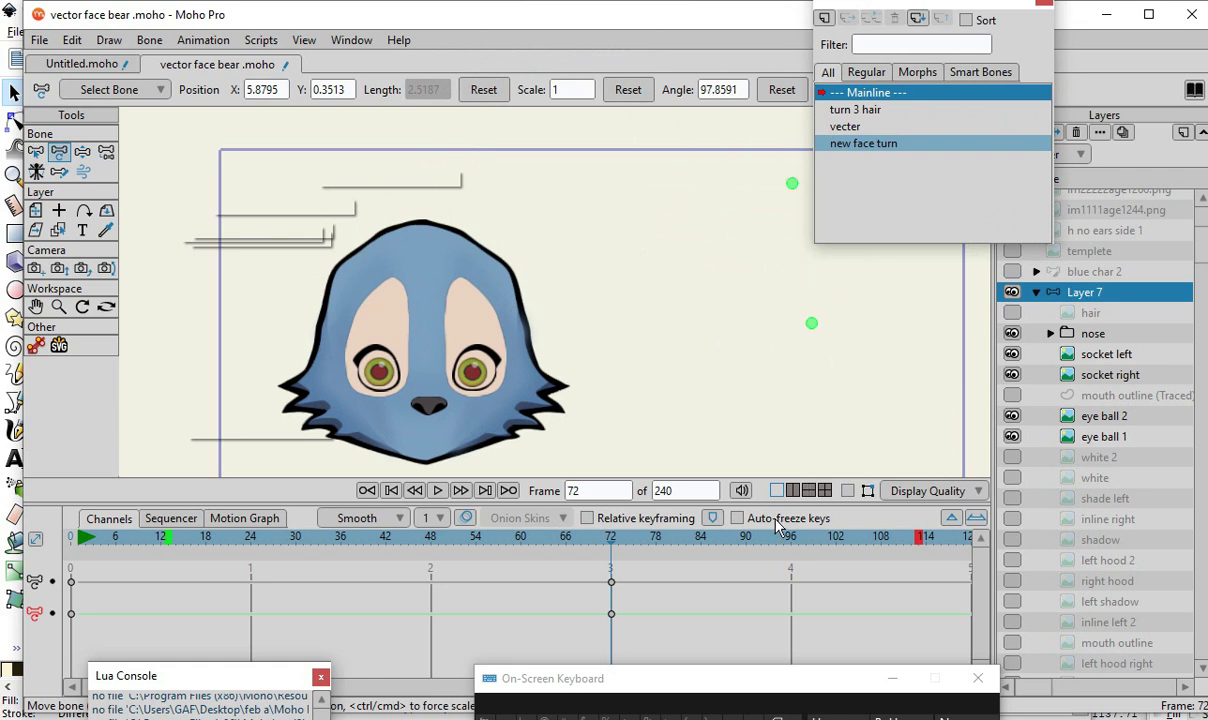
{"action": "left_click", "coordinate": [847, 491]}
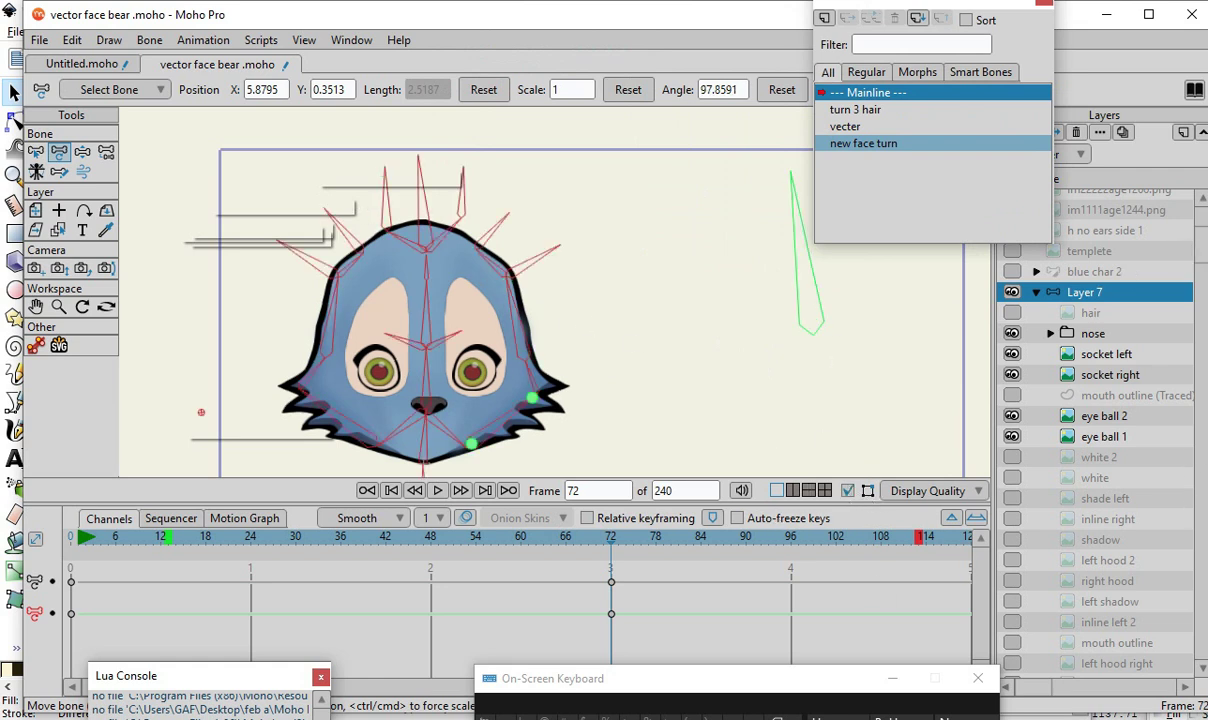
- Make the white and white 2 eye layers visible
{"action": "scroll", "coordinate": [1147, 465], "scroll_direction": "down", "scroll_amount": 1}
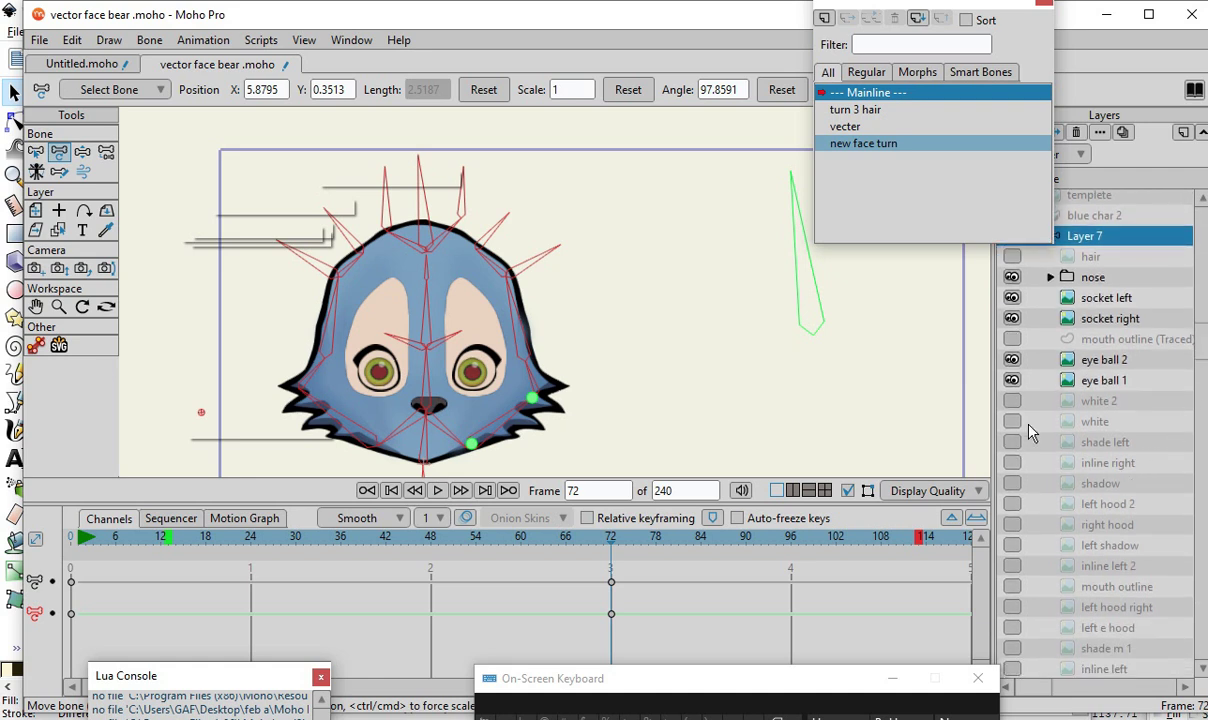
{"action": "left_click", "coordinate": [1012, 422]}
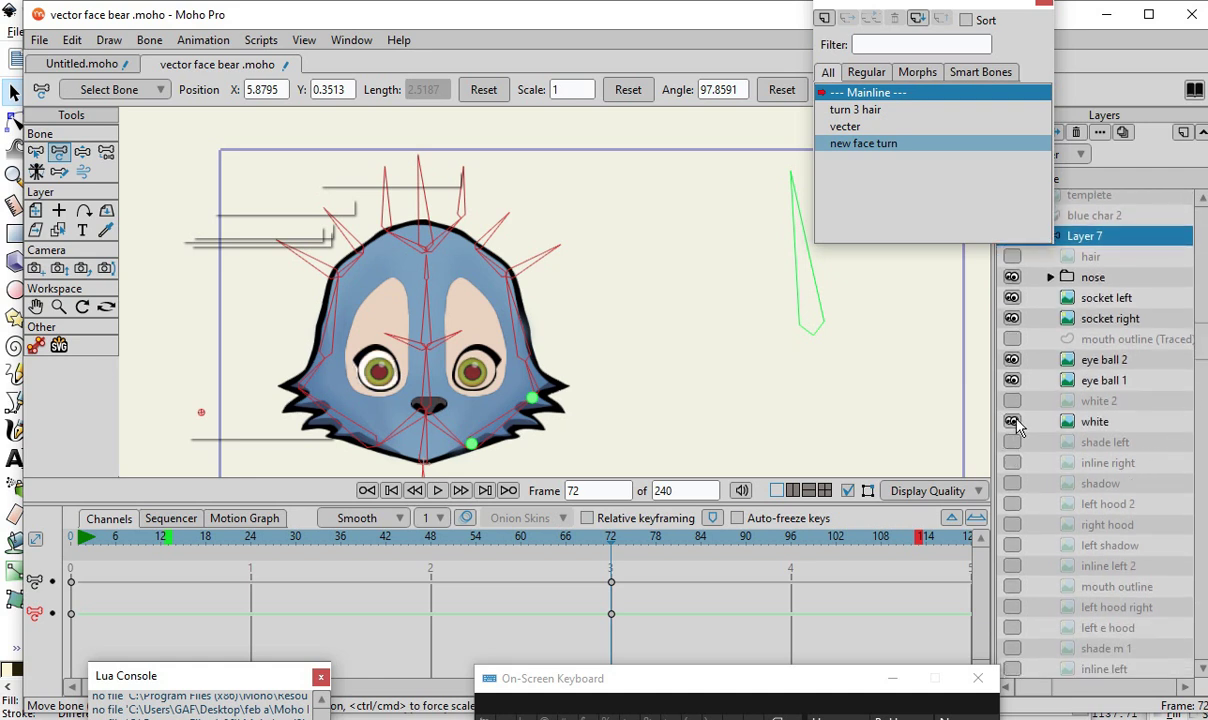
{"action": "left_click", "coordinate": [1012, 401]}
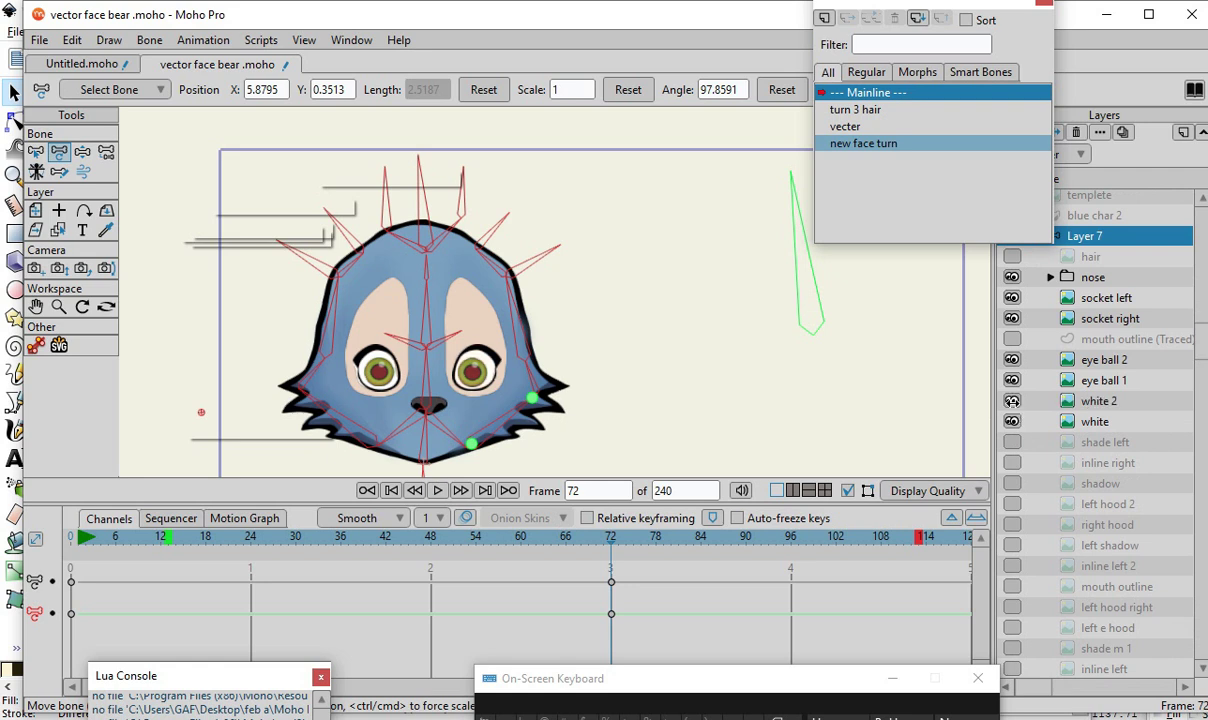
- Swing the dial bone to 179.1074 degrees and back to 93.1530 to check how the eye whites follow the turn
{"action": "left_click_drag", "start_coordinate": [800, 211], "coordinate": [738, 335]}
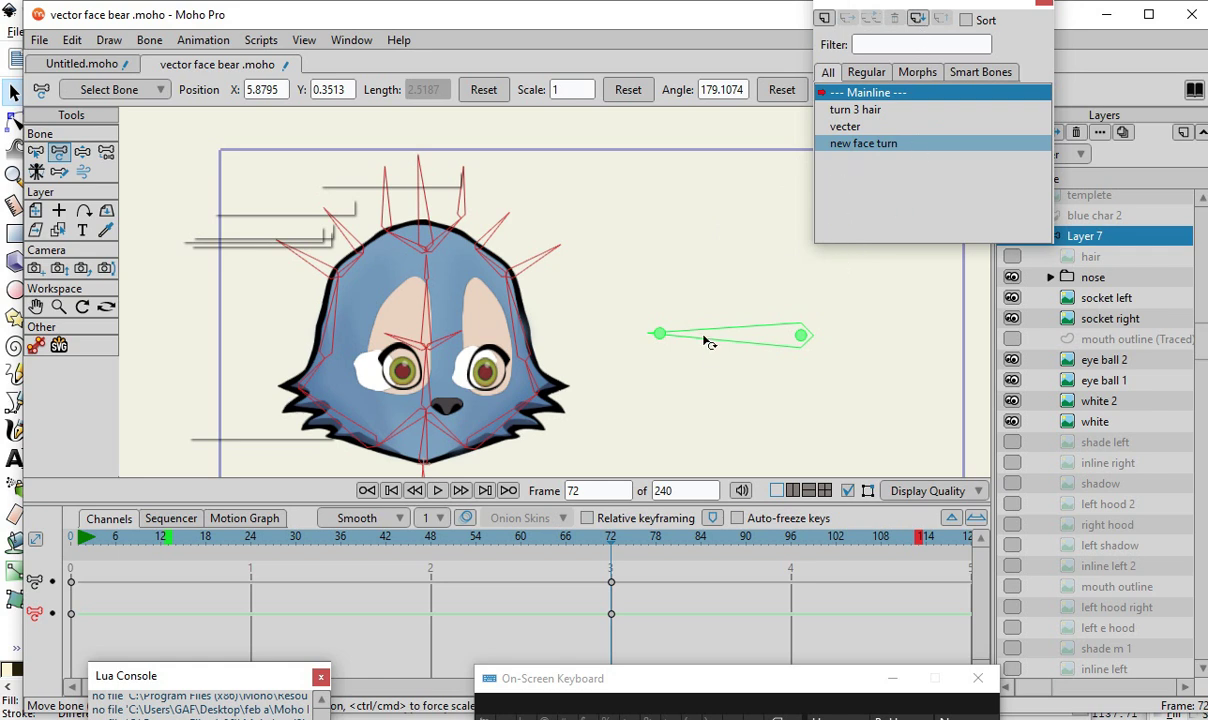
{"action": "mouse_move", "coordinate": [703, 343]}
{"action": "left_mouse_down"}
{"action": "mouse_move", "coordinate": [778, 200]}
{"action": "mouse_move", "coordinate": [818, 279]}
{"action": "left_mouse_up"}
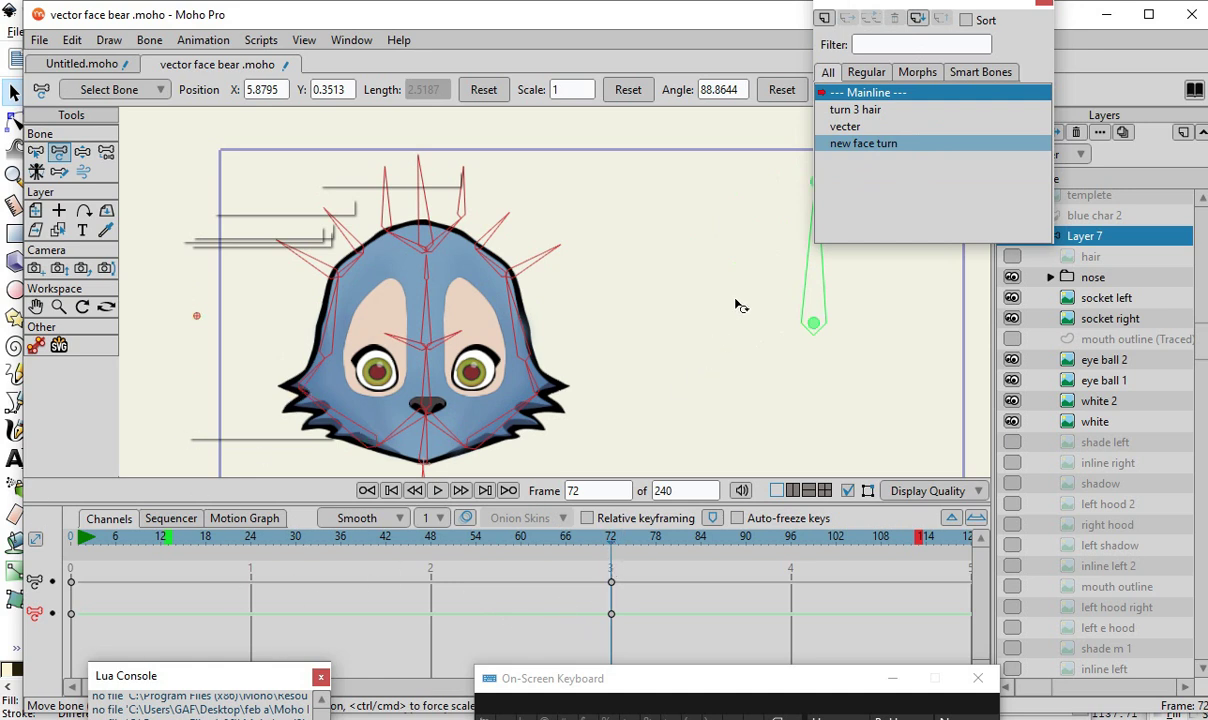
{"action": "mouse_move", "coordinate": [818, 265]}
{"action": "left_mouse_down"}
{"action": "mouse_move", "coordinate": [730, 280]}
{"action": "mouse_move", "coordinate": [735, 352]}
{"action": "mouse_move", "coordinate": [790, 256]}
{"action": "mouse_move", "coordinate": [809, 297]}
{"action": "mouse_move", "coordinate": [755, 324]}
{"action": "mouse_move", "coordinate": [760, 347]}
{"action": "mouse_move", "coordinate": [773, 300]}
{"action": "mouse_move", "coordinate": [820, 270]}
{"action": "mouse_move", "coordinate": [810, 268]}
{"action": "left_mouse_up"}
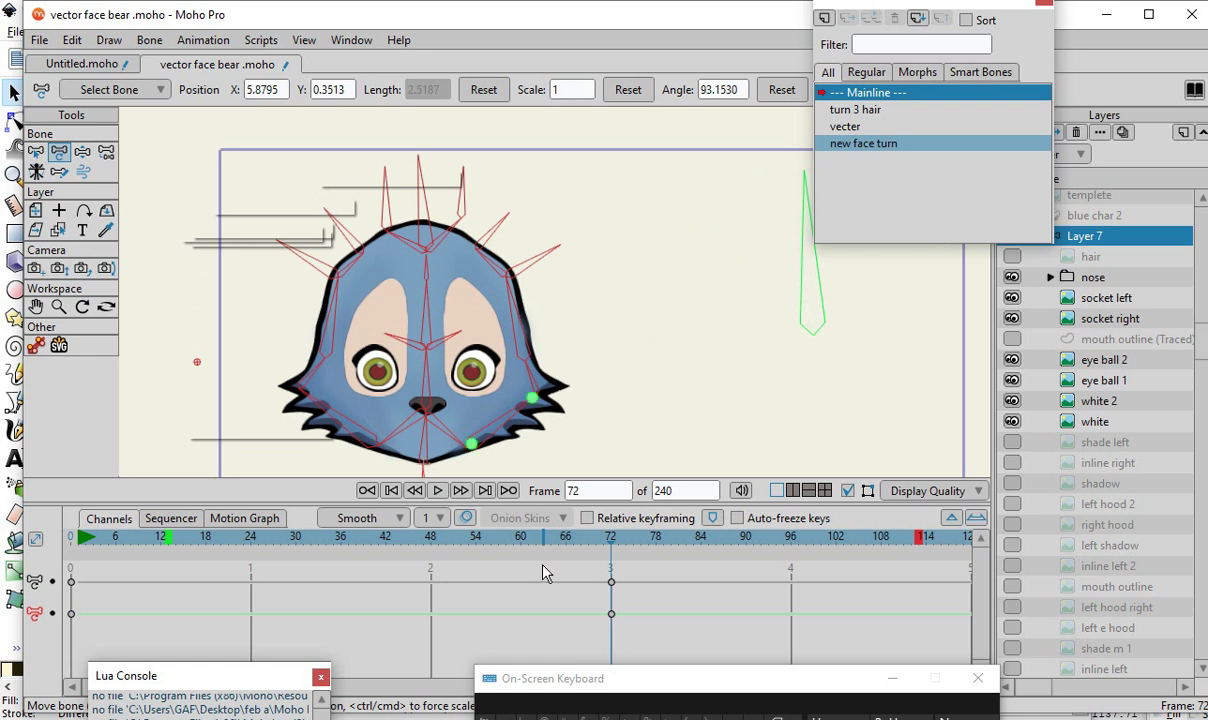
- Examine the front-facing head and its bones at several zoom levels, and move the Actions window off the canvas
{"action": "scroll", "coordinate": [352, 402], "scroll_direction": "up", "scroll_amount": 4}
{"action": "scroll", "coordinate": [385, 402], "scroll_direction": "down", "scroll_amount": 5}
{"action": "scroll", "coordinate": [464, 347], "scroll_direction": "up", "scroll_amount": 4}
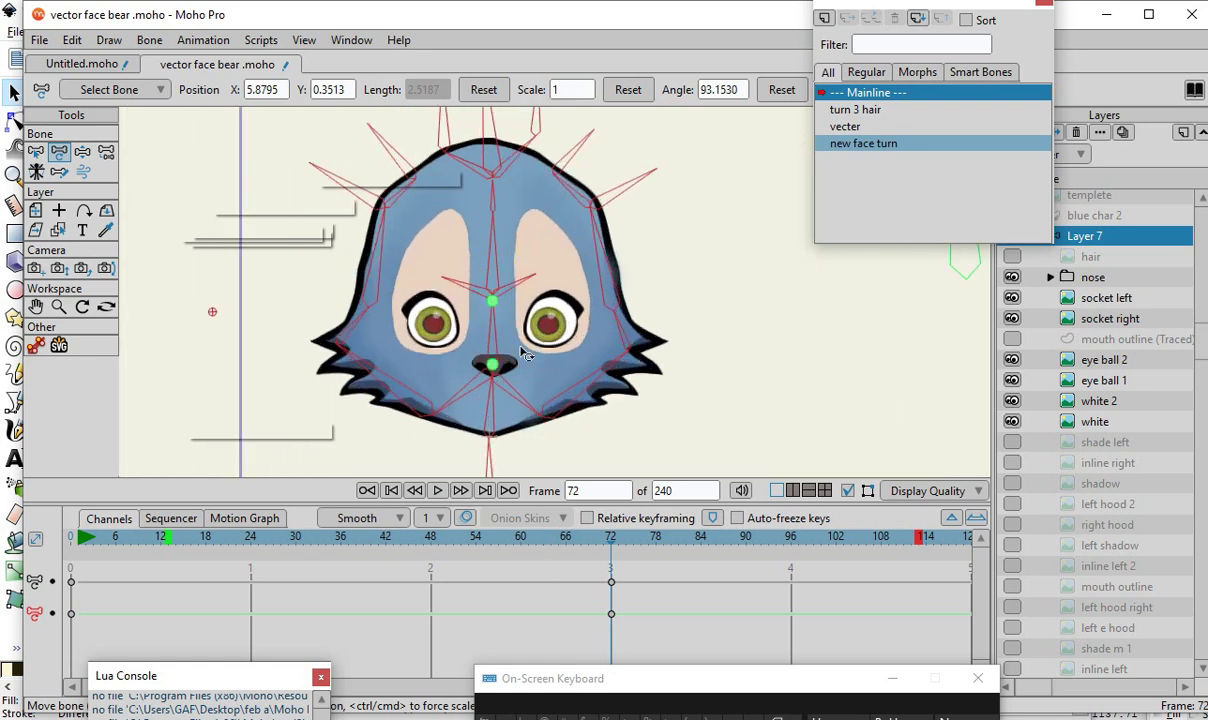
{"action": "scroll", "coordinate": [488, 345], "scroll_direction": "down", "scroll_amount": 5}
{"action": "scroll", "coordinate": [540, 285], "scroll_direction": "up", "scroll_amount": 2}
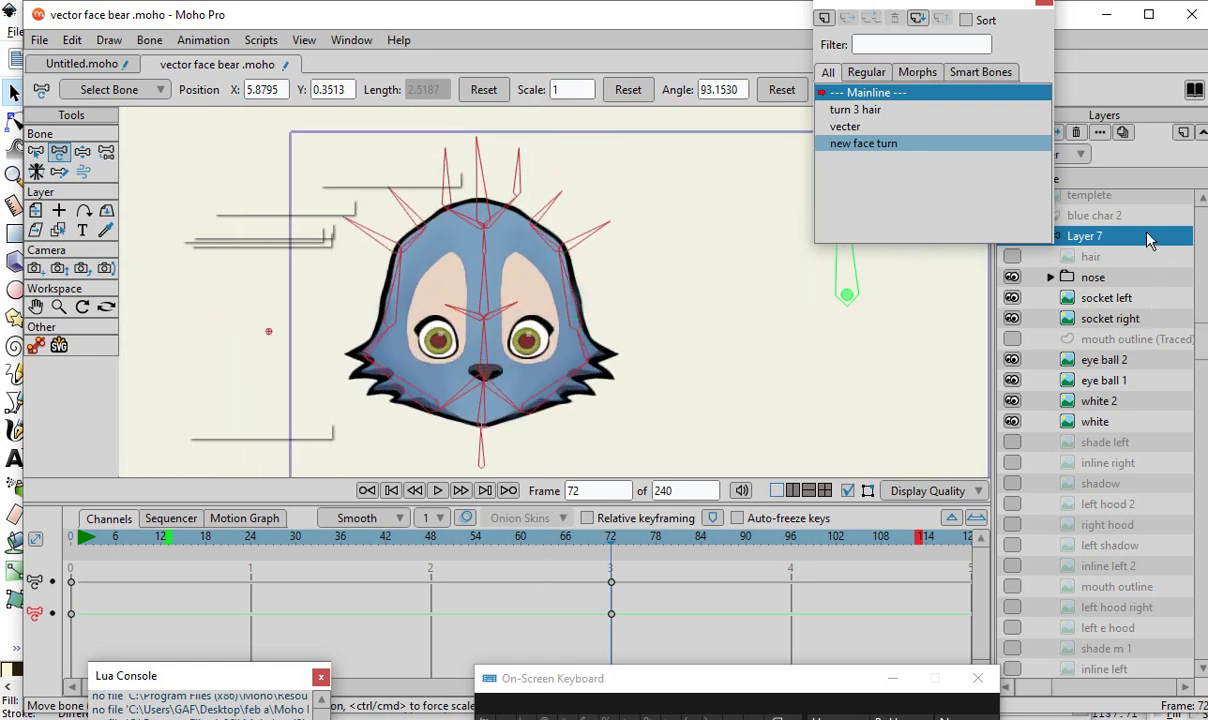
{"action": "left_click_drag", "start_coordinate": [890, 10], "coordinate": [731, 10]}
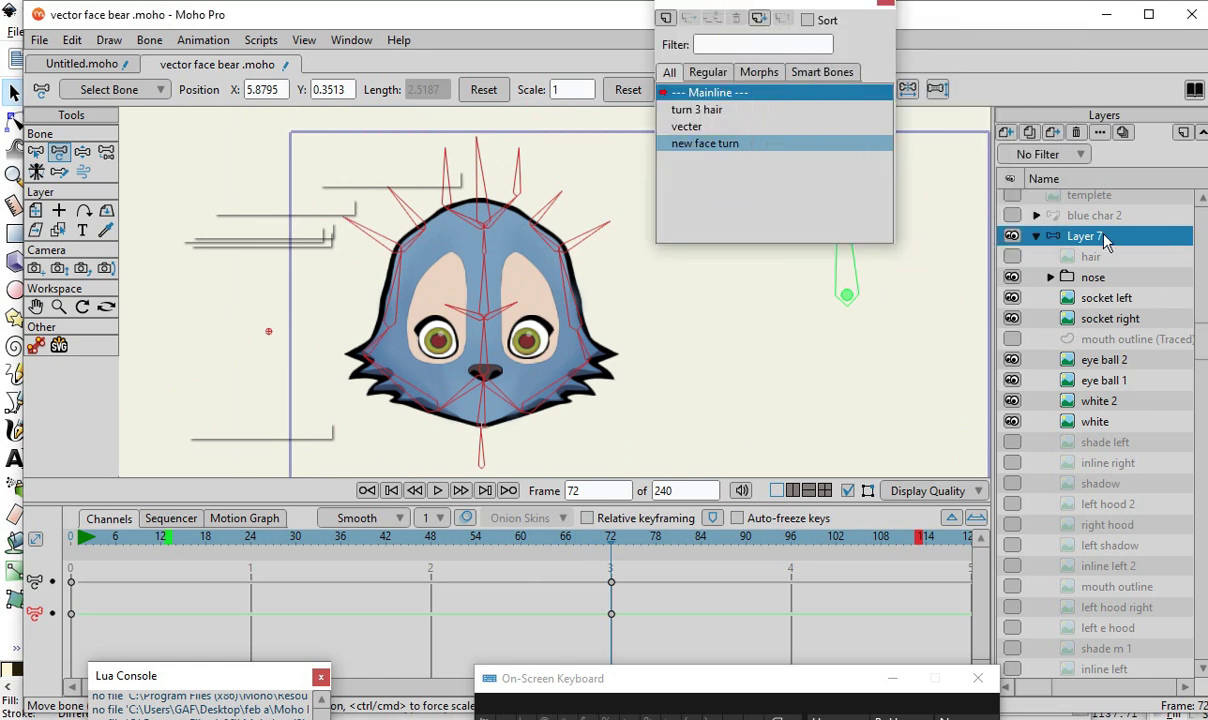
{"action": "left_click", "coordinate": [611, 455]}
{"action": "scroll", "coordinate": [452, 280], "scroll_direction": "up", "scroll_amount": 2}
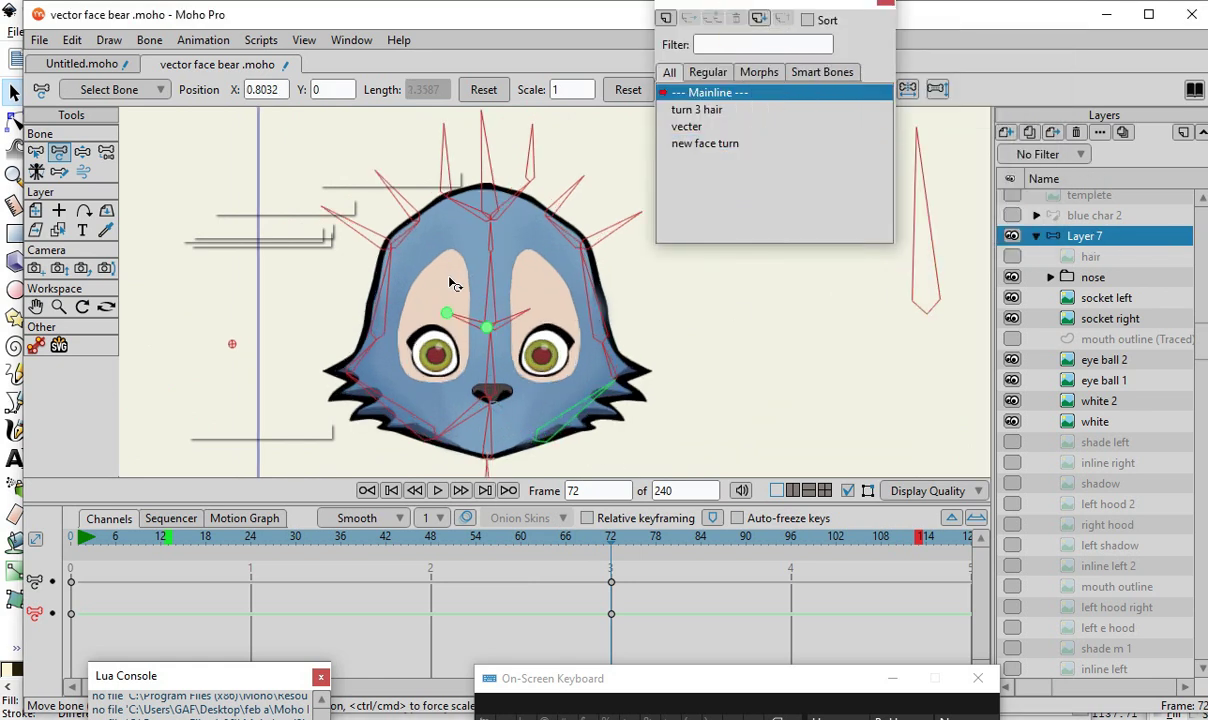
{"action": "scroll", "coordinate": [365, 290], "scroll_direction": "down", "scroll_amount": 4}
{"action": "scroll", "coordinate": [440, 287], "scroll_direction": "up", "scroll_amount": 2}
{"action": "left_click_drag", "start_coordinate": [699, 4], "coordinate": [760, 488]}
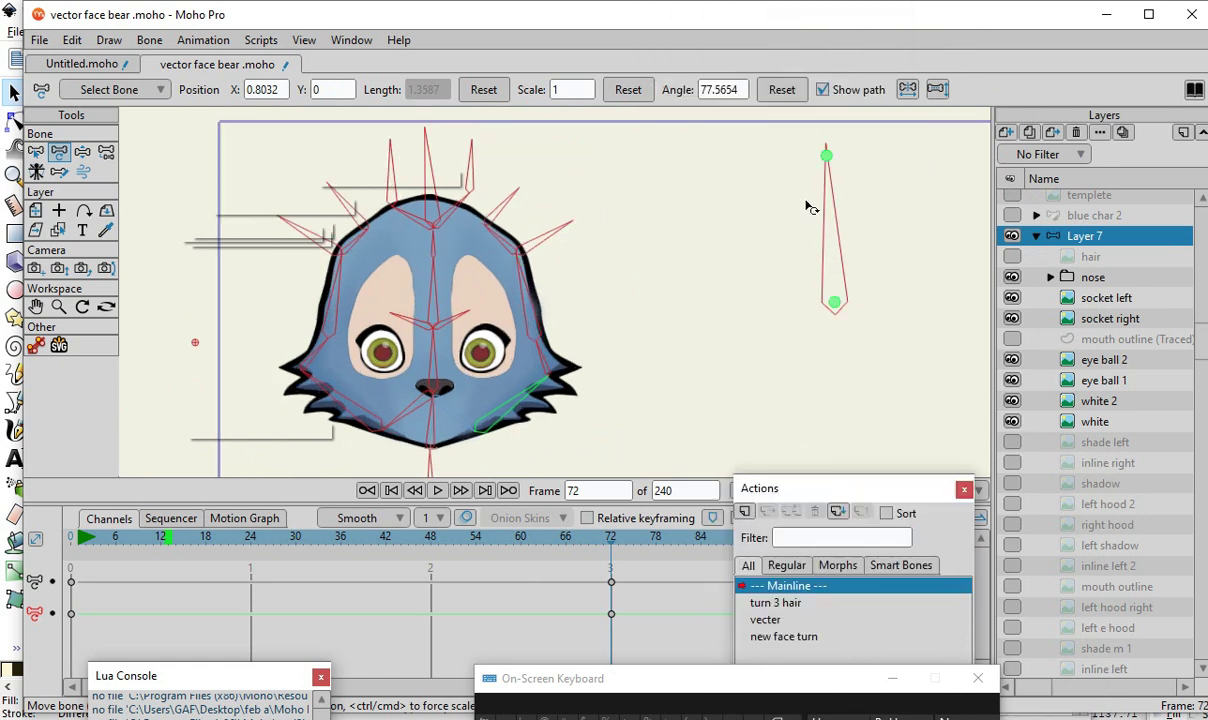
- Swing the dial bone to 182.1196 degrees and reshape the right cheek at frame 72, moving its small bone to X 1.3567, Y -0.0342
{"action": "left_click_drag", "start_coordinate": [832, 192], "coordinate": [742, 326]}
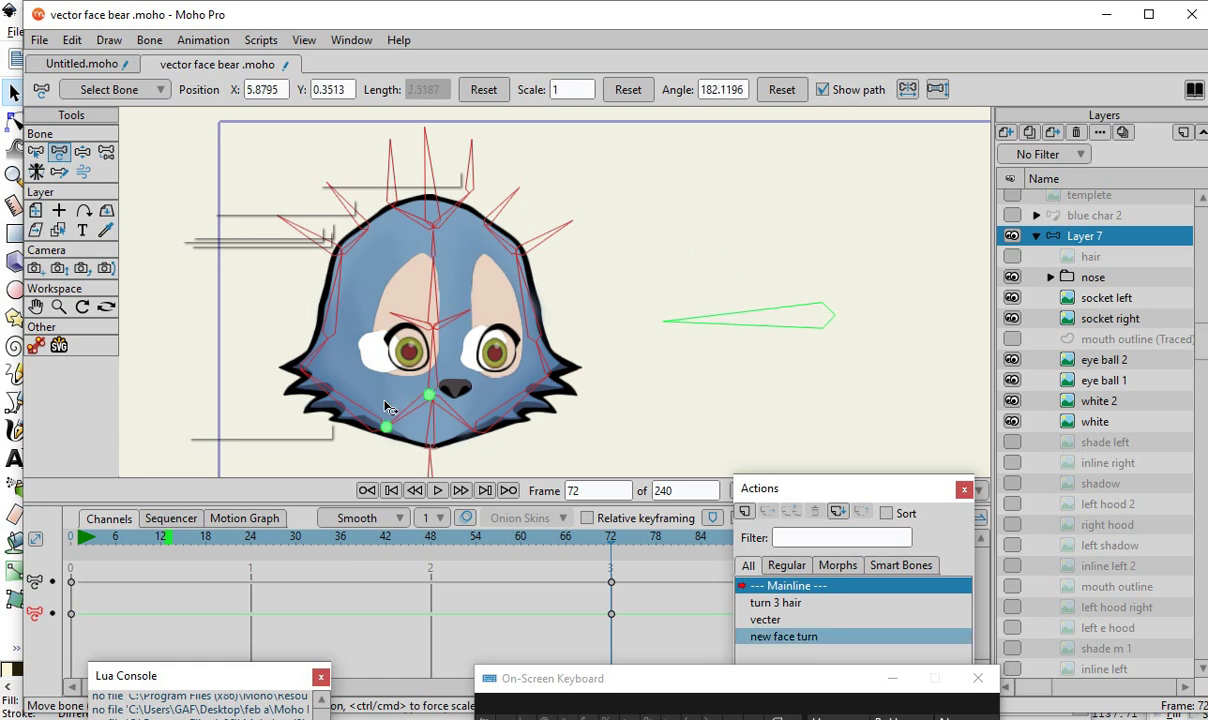
{"action": "scroll", "coordinate": [289, 352], "scroll_direction": "up", "scroll_amount": 2}
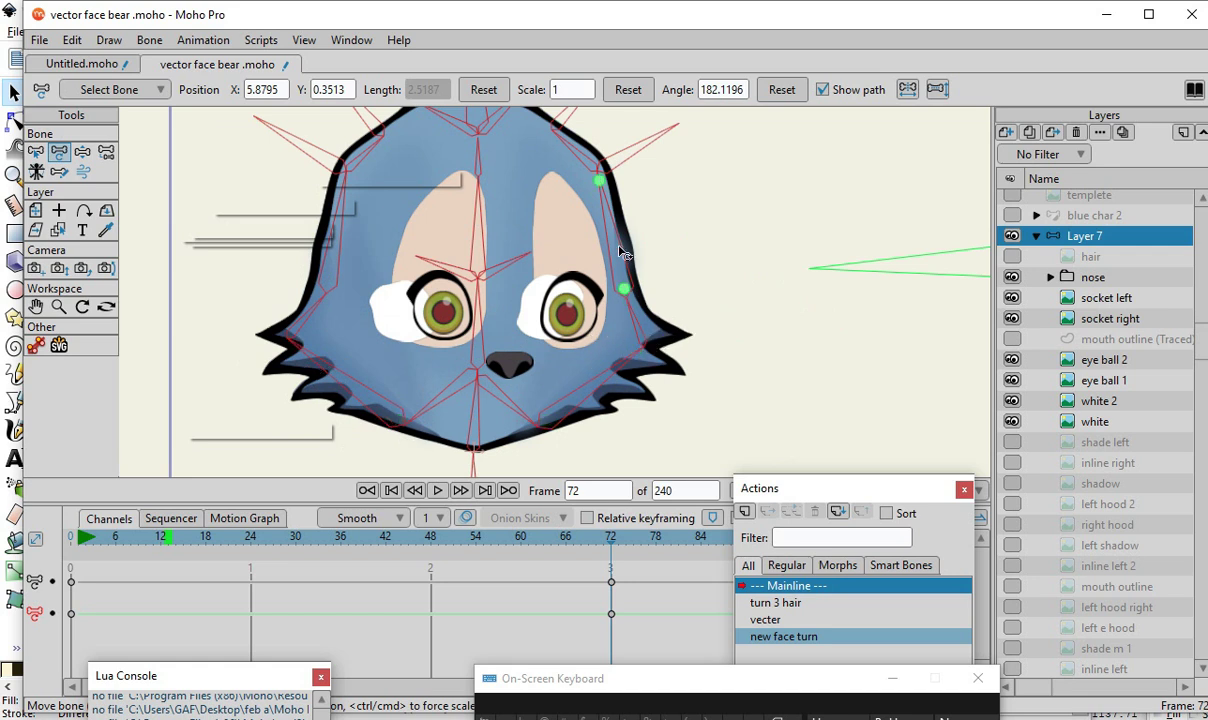
{"action": "left_click_drag", "start_coordinate": [640, 360], "coordinate": [646, 333]}
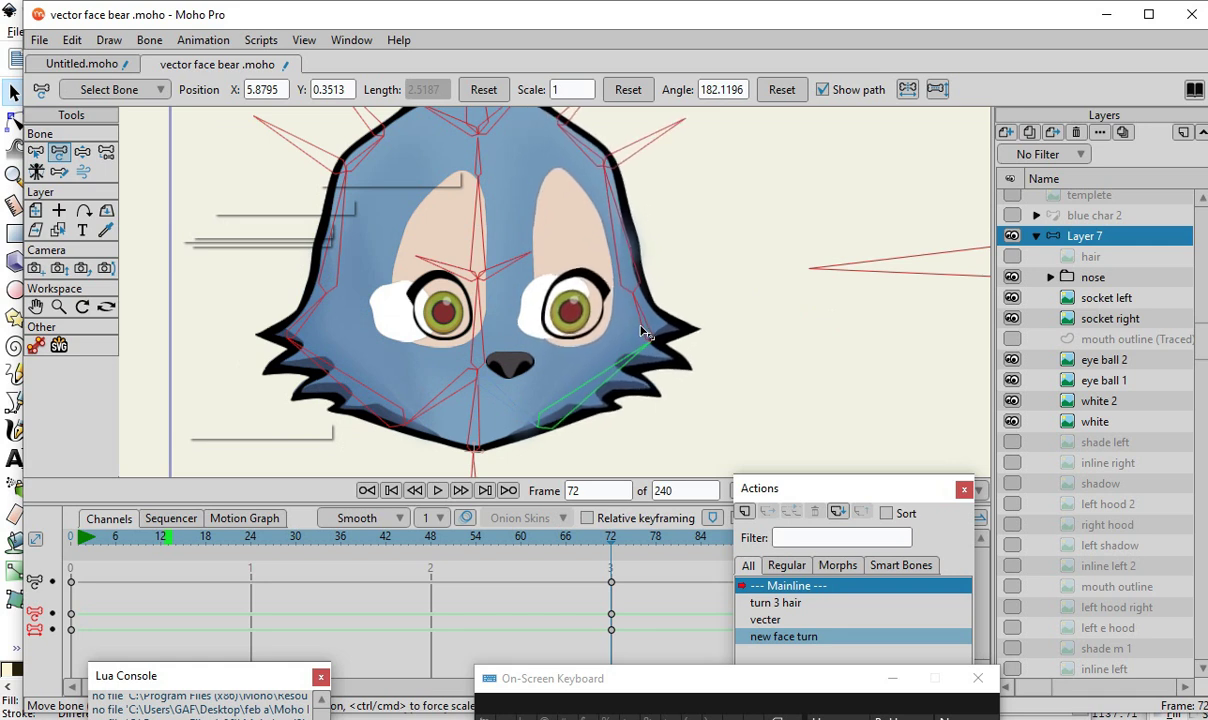
{"action": "left_click", "coordinate": [640, 316]}
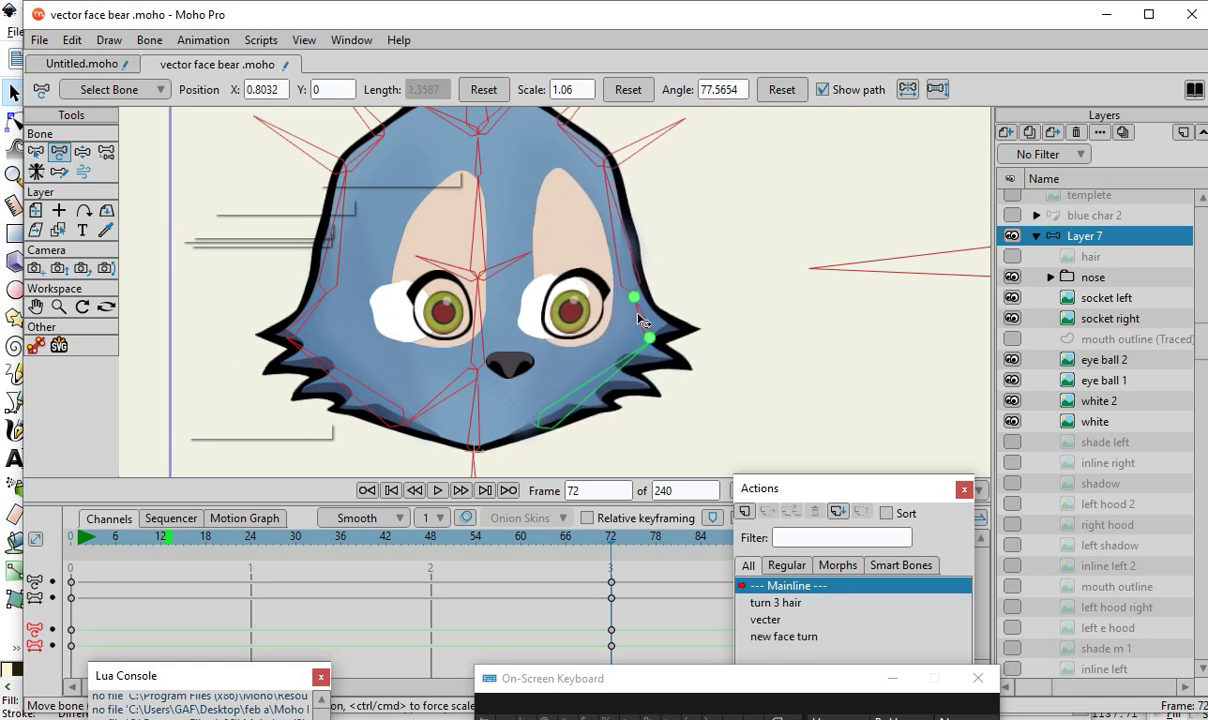
{"action": "left_click", "coordinate": [606, 178]}
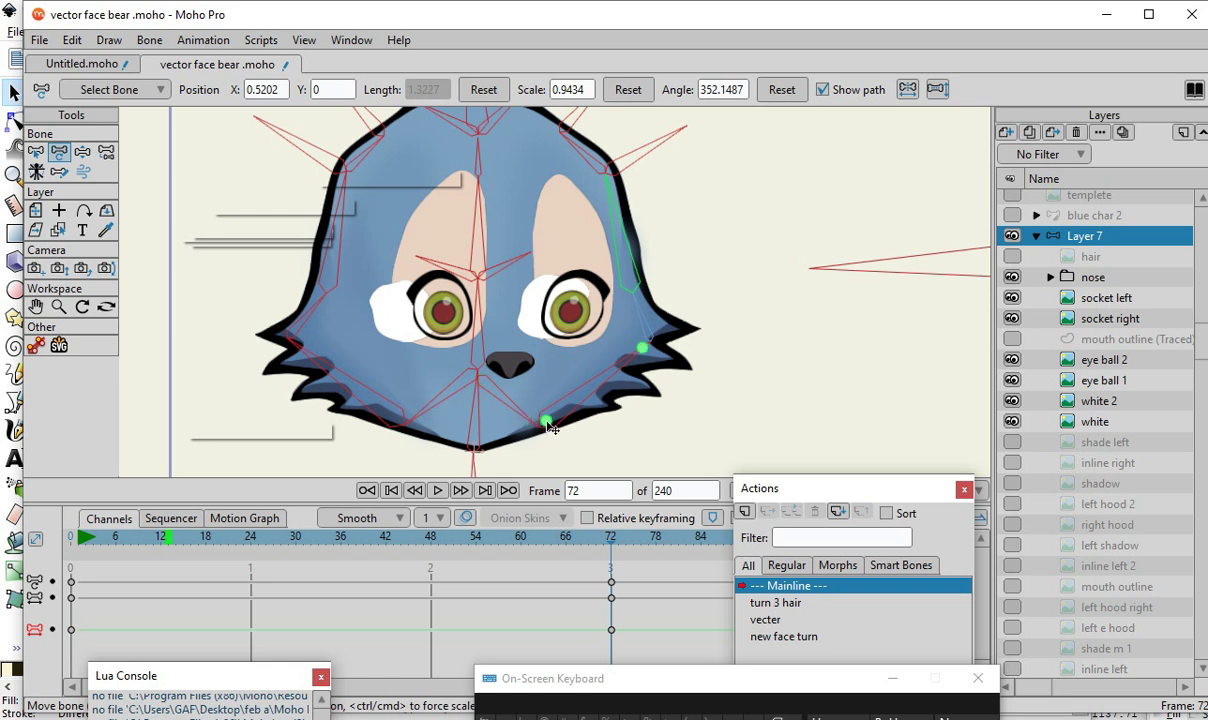
{"action": "left_click_drag", "start_coordinate": [645, 352], "coordinate": [648, 327]}
{"action": "left_click", "coordinate": [638, 302]}
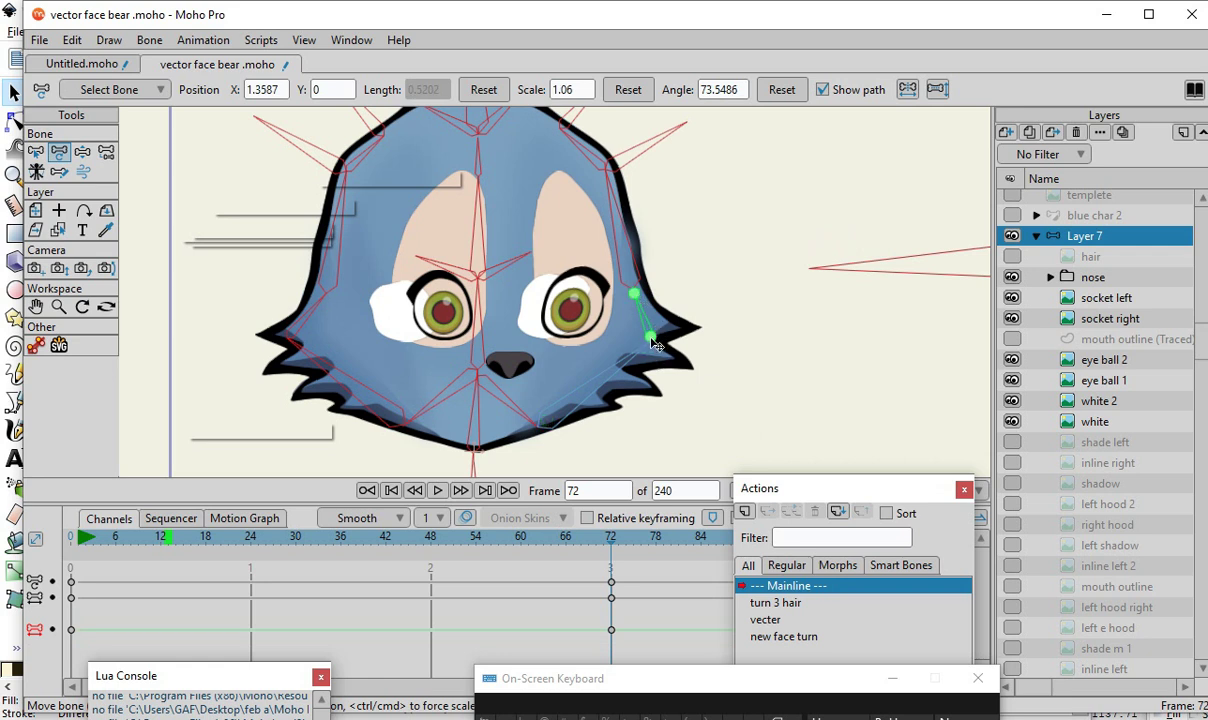
{"action": "mouse_move", "coordinate": [652, 340]}
{"action": "left_mouse_down"}
{"action": "mouse_move", "coordinate": [640, 335]}
{"action": "mouse_move", "coordinate": [645, 349]}
{"action": "mouse_move", "coordinate": [652, 341]}
{"action": "left_mouse_up"}
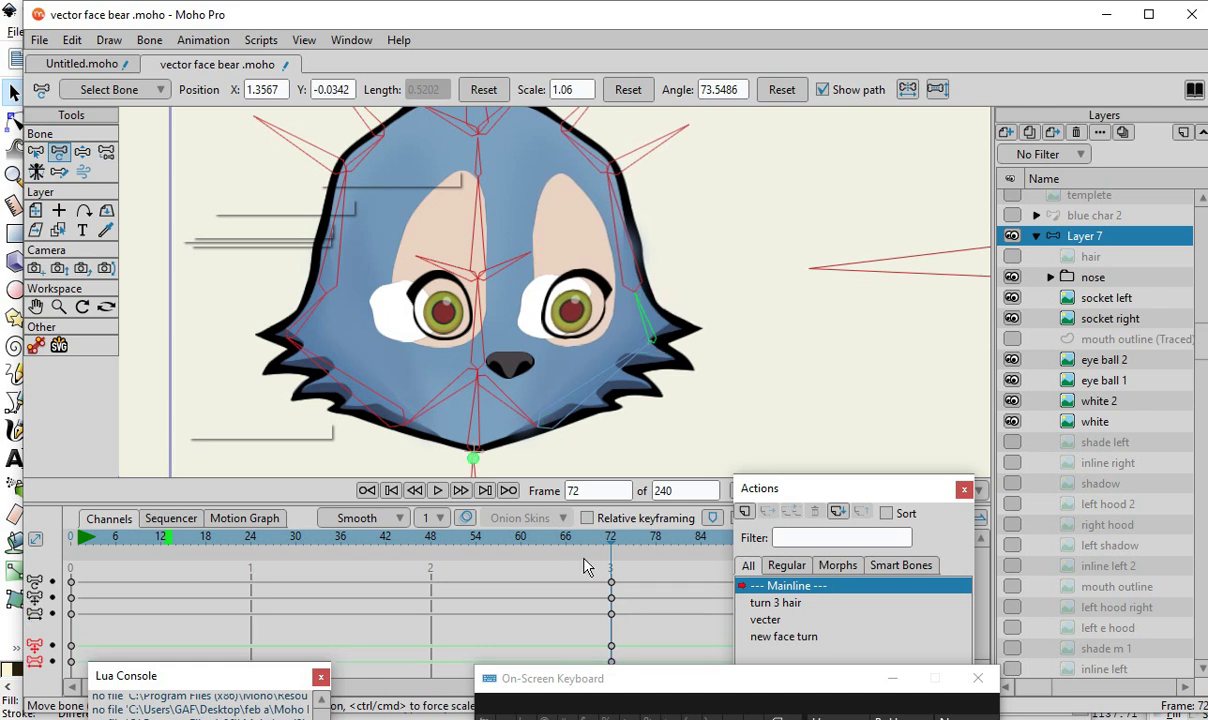
- Turn off Warp using bones in the image settings of the socket right layer at frame 0
{"action": "left_click_drag", "start_coordinate": [620, 545], "coordinate": [55, 568]}
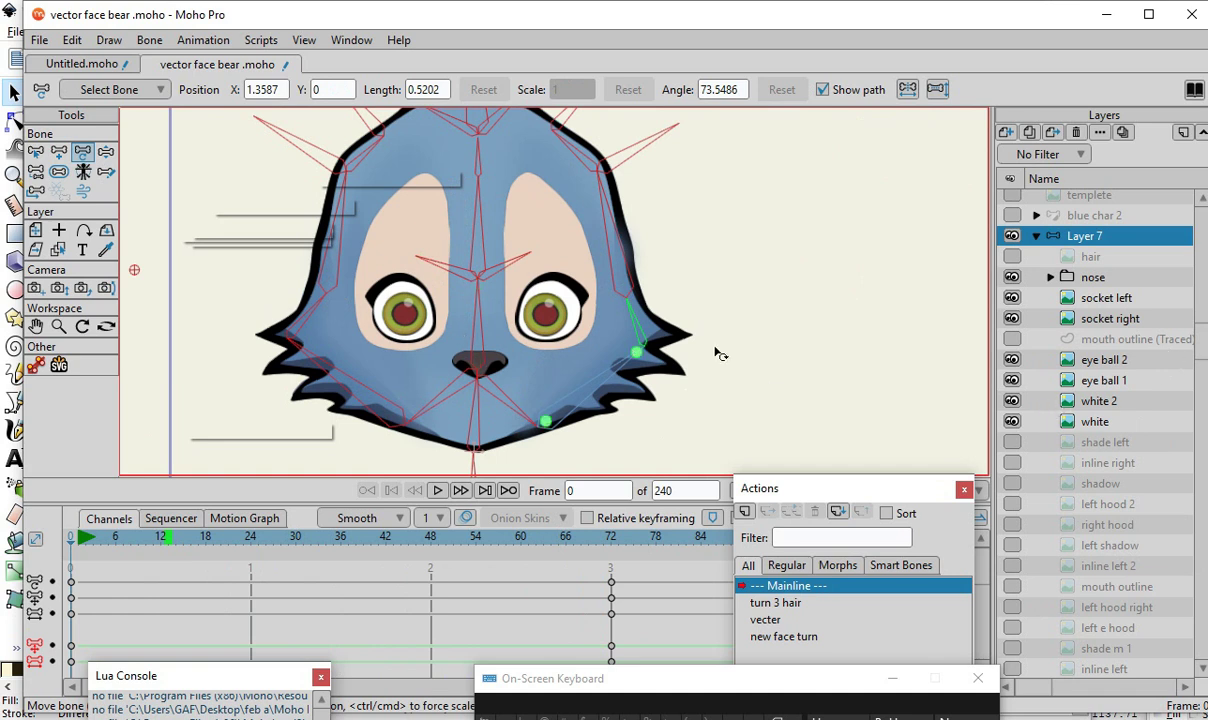
{"action": "left_click", "coordinate": [1112, 318]}
{"action": "double_click", "coordinate": [1137, 319]}
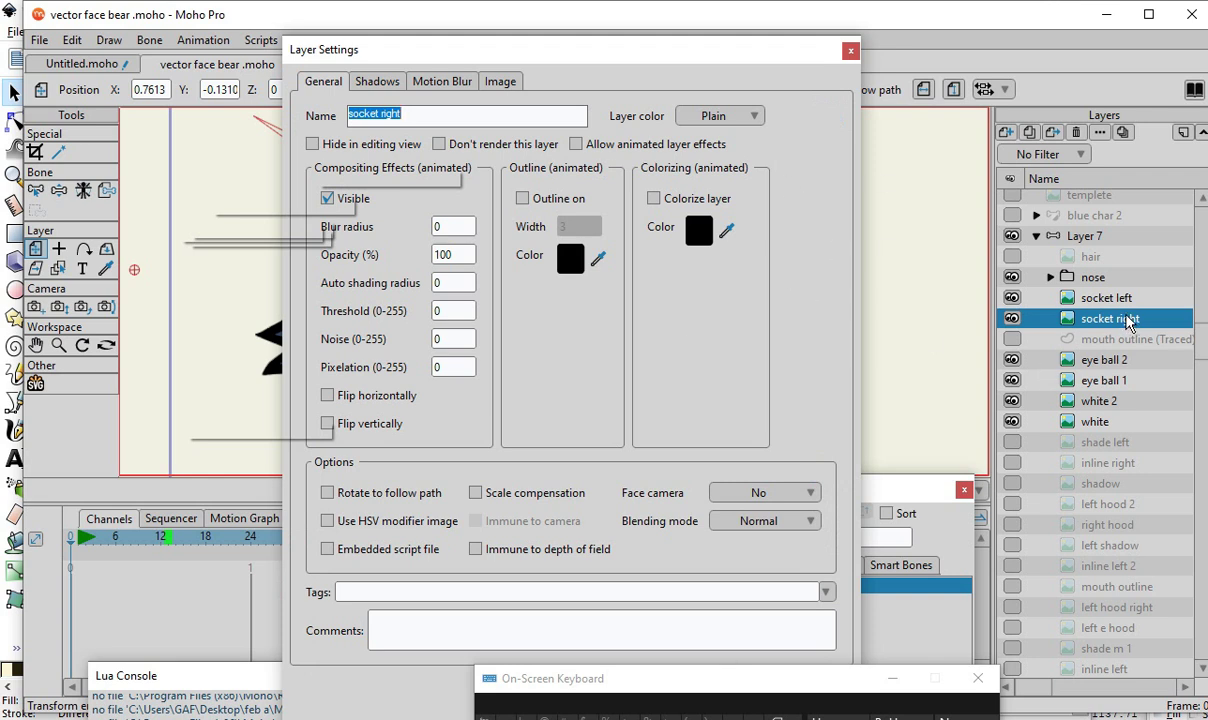
{"action": "left_click", "coordinate": [501, 83]}
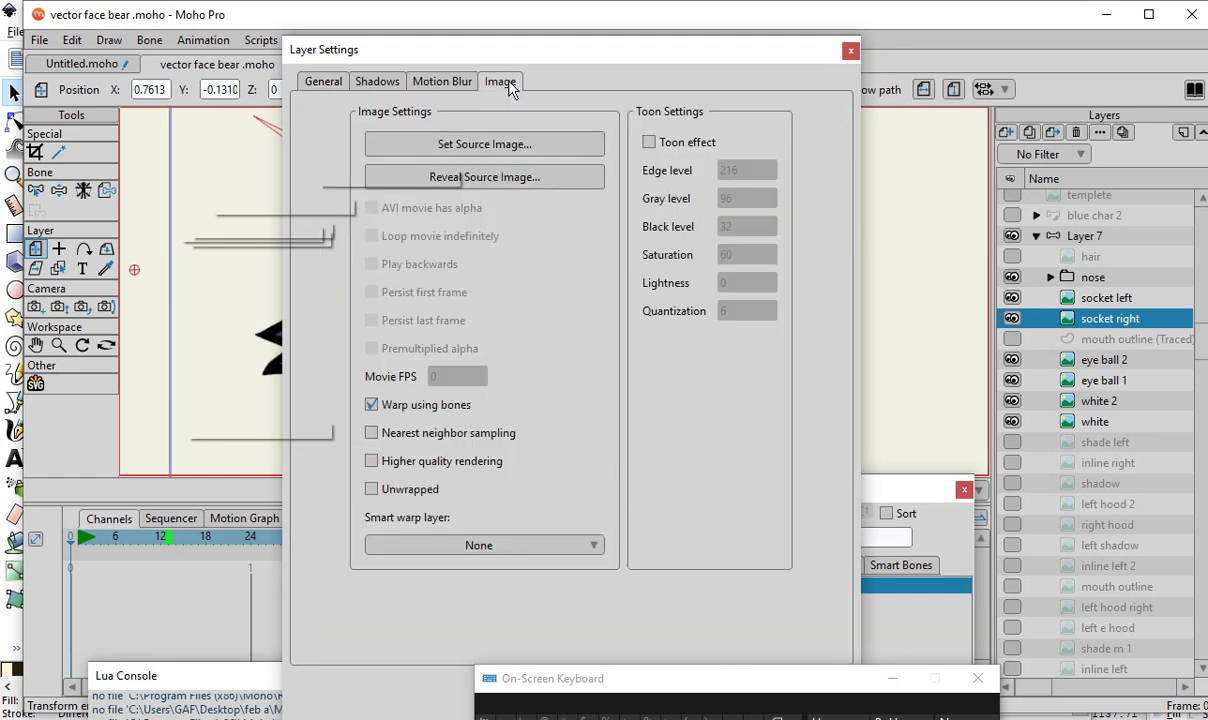
{"action": "left_click", "coordinate": [371, 405]}
{"action": "left_click", "coordinate": [371, 405]}
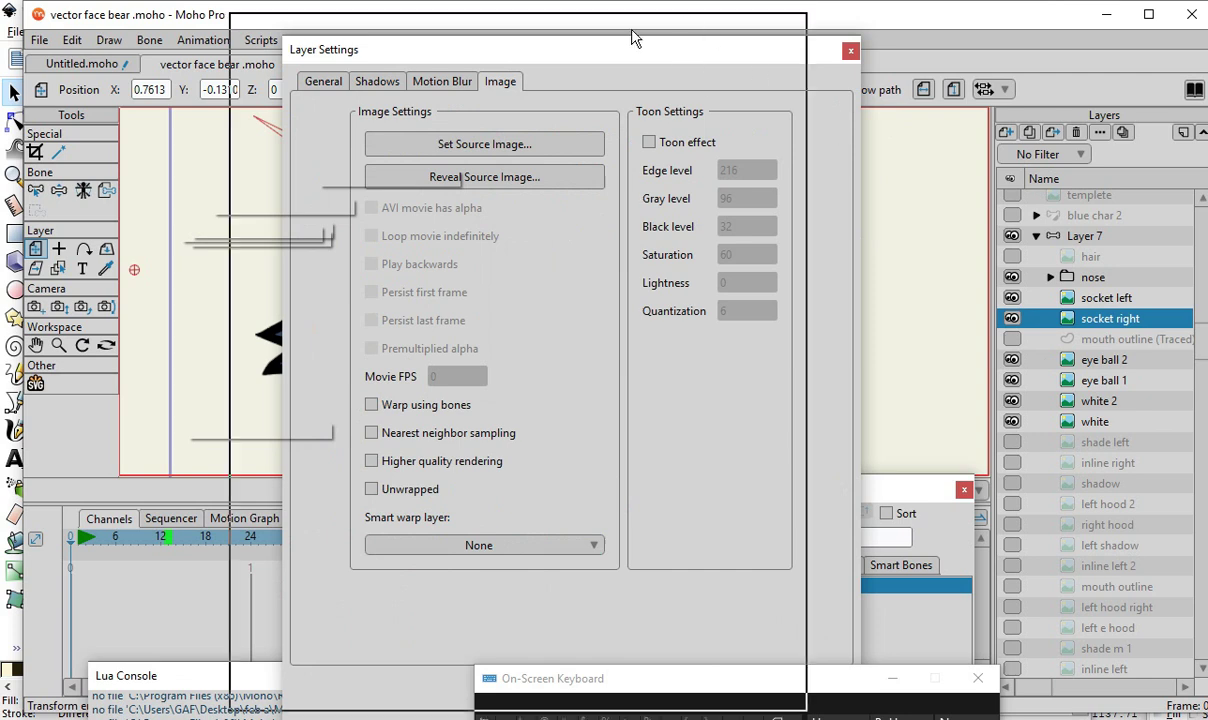
{"action": "left_click_drag", "start_coordinate": [634, 40], "coordinate": [450, 0]}
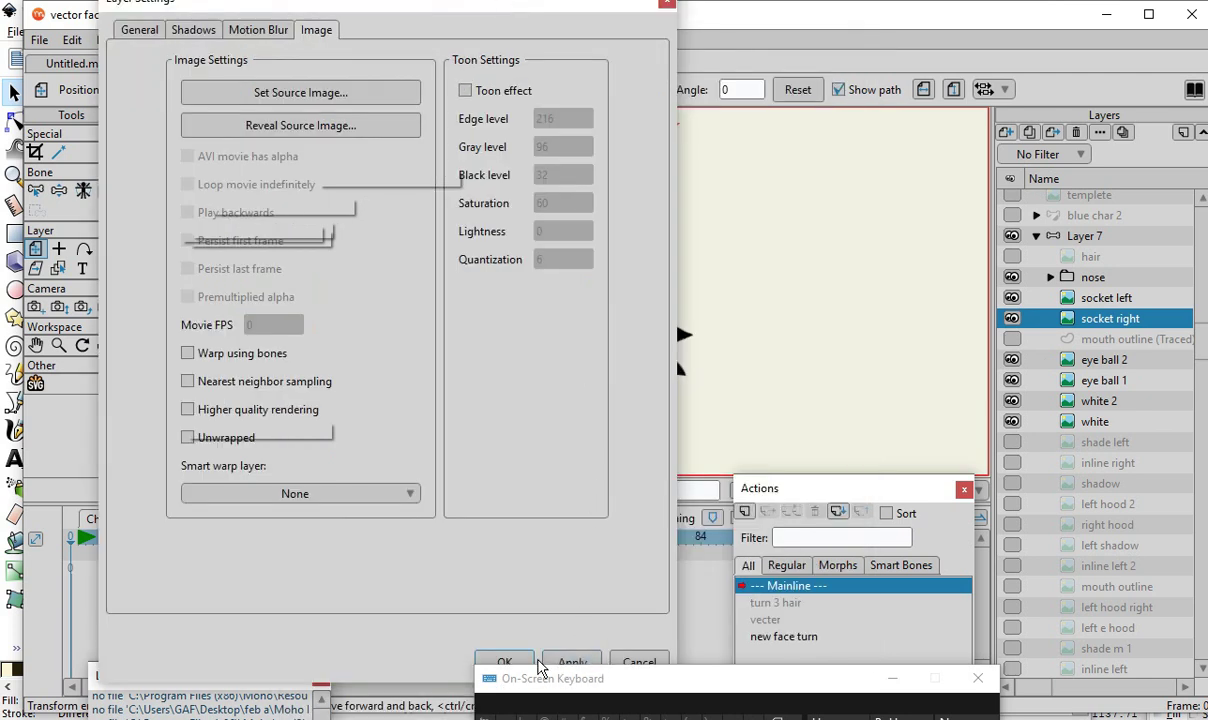
{"action": "left_click", "coordinate": [503, 662]}
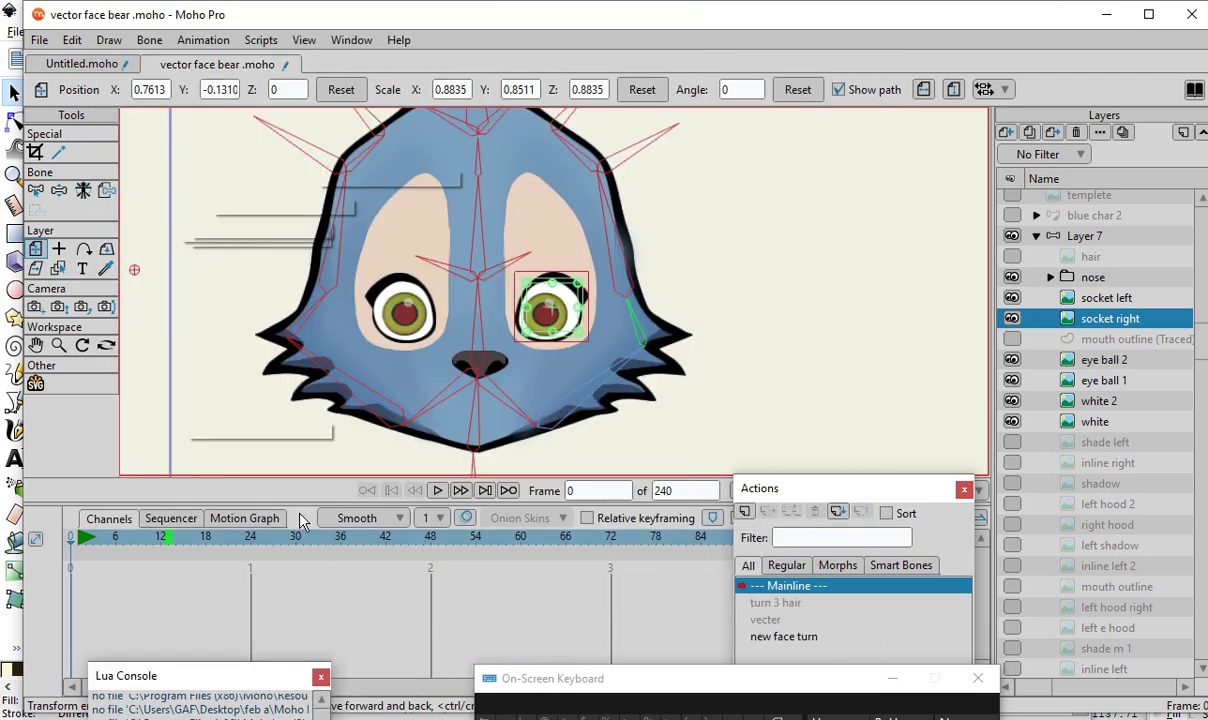
- Rotate the upper right cheek bone of Layer 7 to 354.4557 degrees at frame 72
{"action": "left_click_drag", "start_coordinate": [96, 543], "coordinate": [613, 628]}
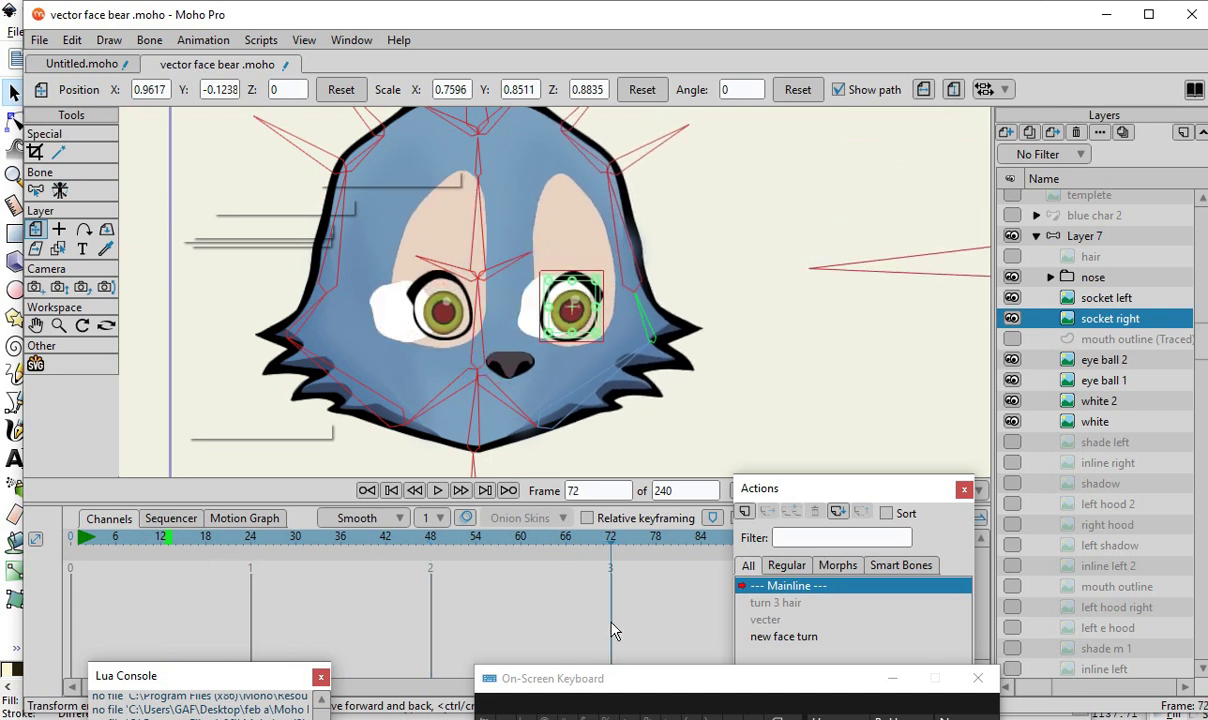
{"action": "left_click", "coordinate": [1100, 235]}
{"action": "left_click", "coordinate": [60, 153]}
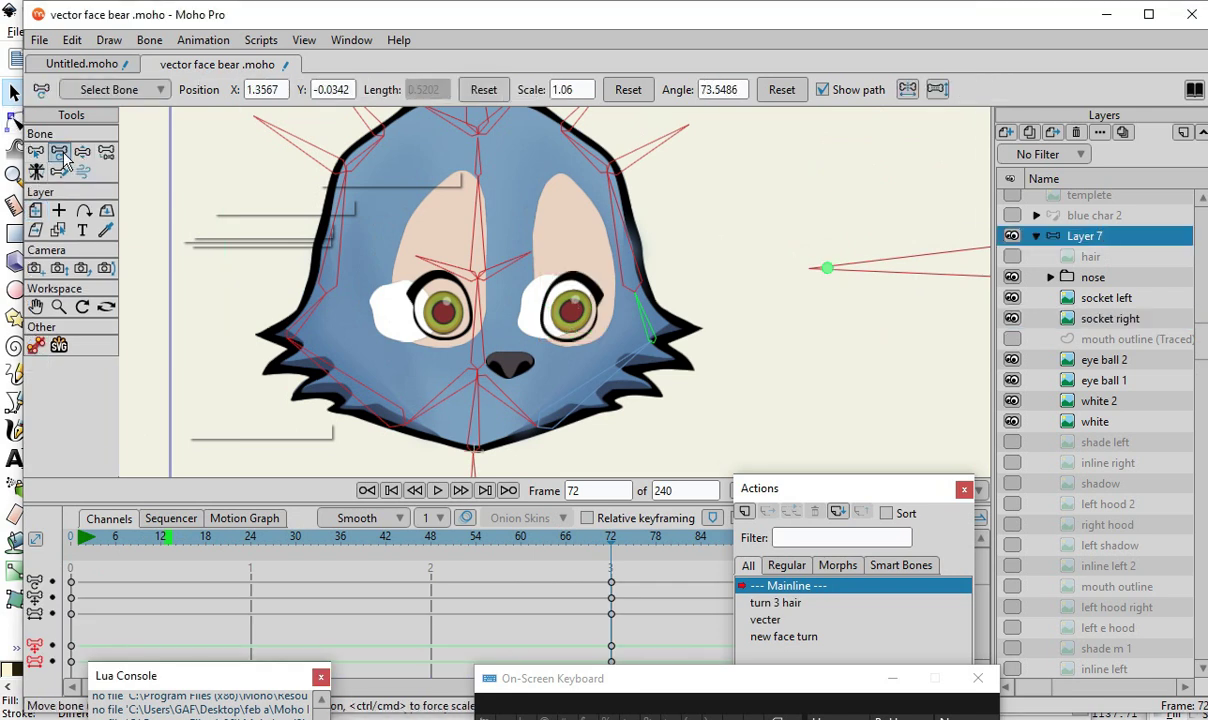
{"action": "left_click_drag", "start_coordinate": [619, 219], "coordinate": [630, 216]}
{"action": "scroll", "coordinate": [640, 214], "scroll_direction": "up", "scroll_amount": 3}
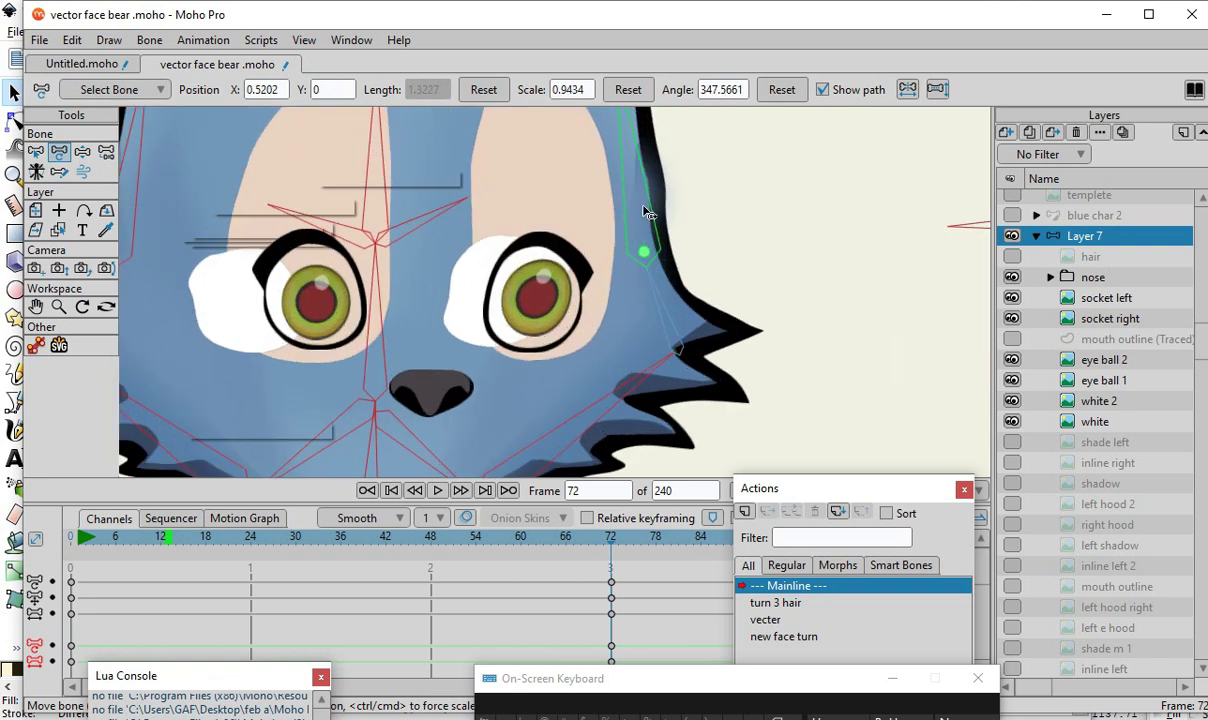
{"action": "mouse_move", "coordinate": [630, 168]}
{"action": "left_mouse_down"}
{"action": "mouse_move", "coordinate": [658, 178]}
{"action": "mouse_move", "coordinate": [609, 170]}
{"action": "mouse_move", "coordinate": [617, 183]}
{"action": "left_mouse_up"}
{"action": "scroll", "coordinate": [617, 315], "scroll_direction": "down", "scroll_amount": 3}
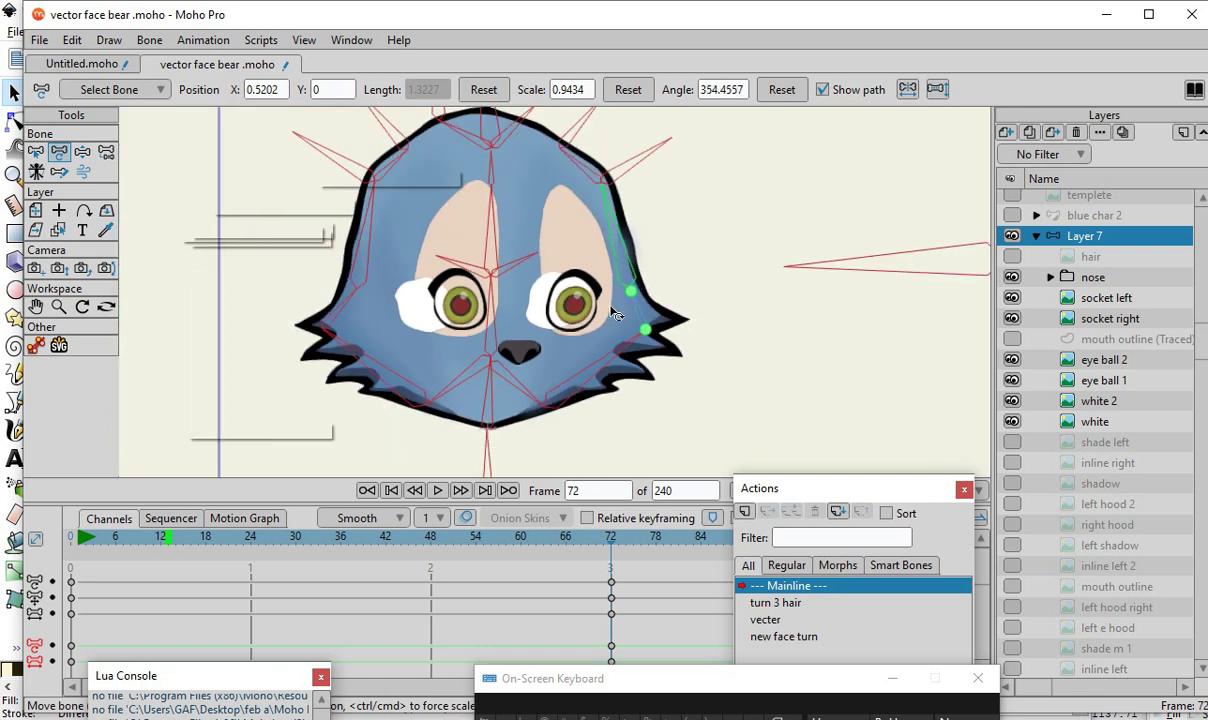
{"action": "scroll", "coordinate": [562, 332], "scroll_direction": "up", "scroll_amount": 2}
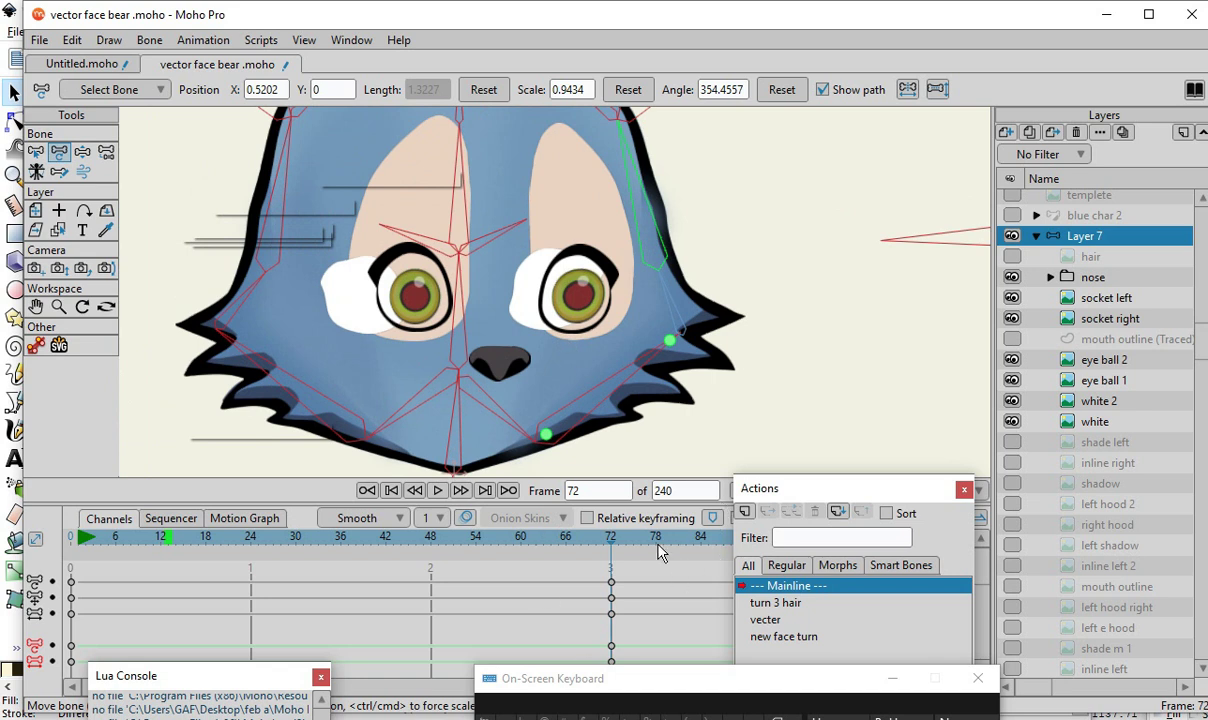
- Return to frame 0 and toggle the visibility of the socket right and socket left layers to identify them
{"action": "key", "text": "shift+ctrl+Left"}
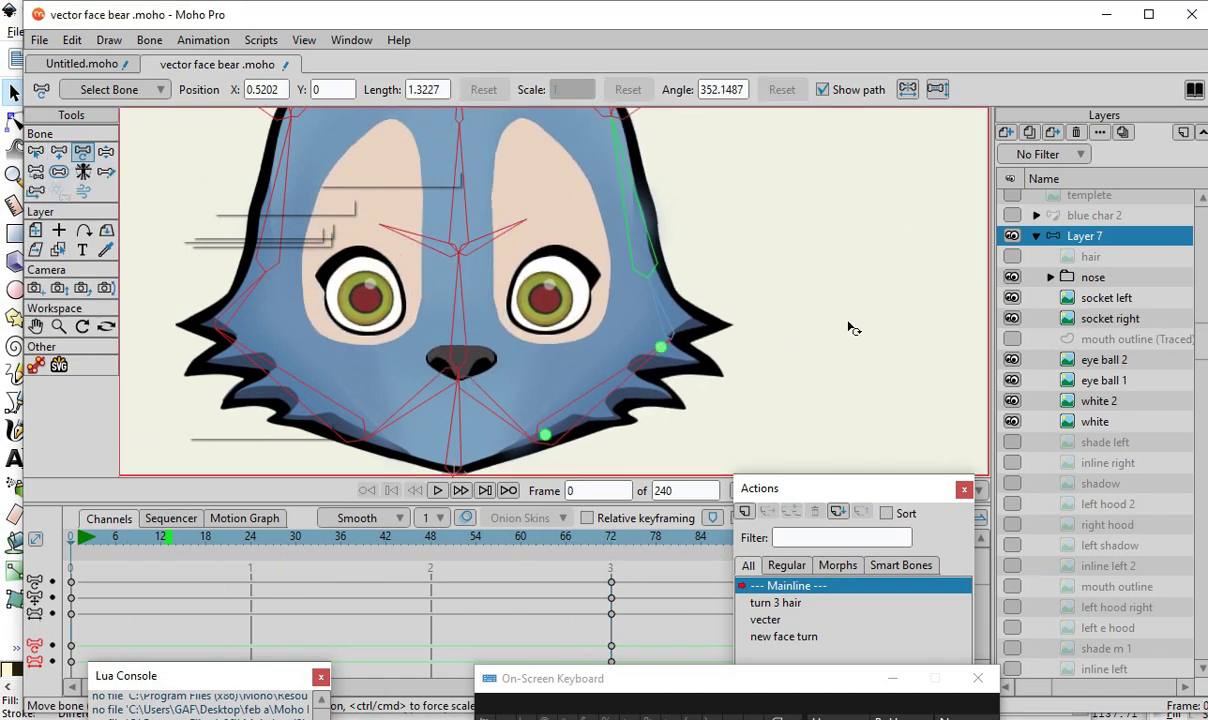
{"action": "left_click", "coordinate": [1012, 318]}
{"action": "left_click", "coordinate": [1012, 318]}
{"action": "left_click", "coordinate": [1014, 319]}
{"action": "left_click", "coordinate": [1014, 319]}
{"action": "left_click", "coordinate": [1014, 319]}
{"action": "left_click", "coordinate": [1013, 298]}
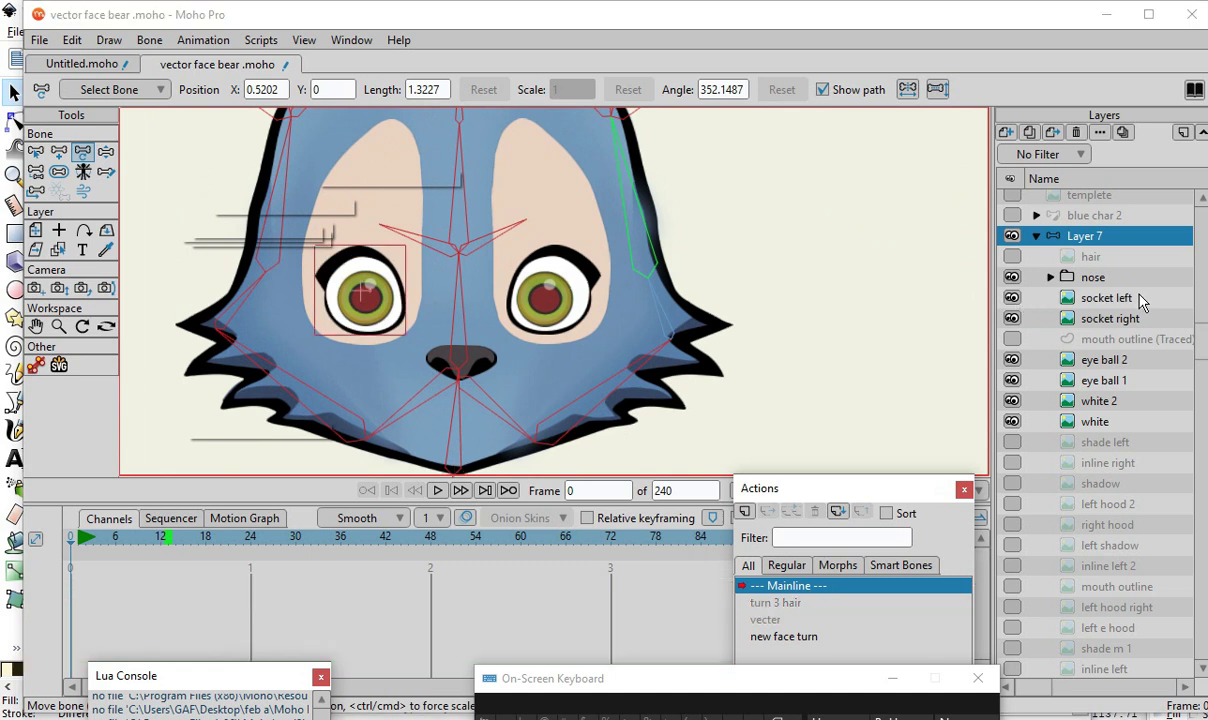
- Check the Warp using bones option in the image settings of the socket left, eye ball 2 and eye ball 1 layers
{"action": "double_click", "coordinate": [1120, 298]}
{"action": "left_click", "coordinate": [530, 75]}
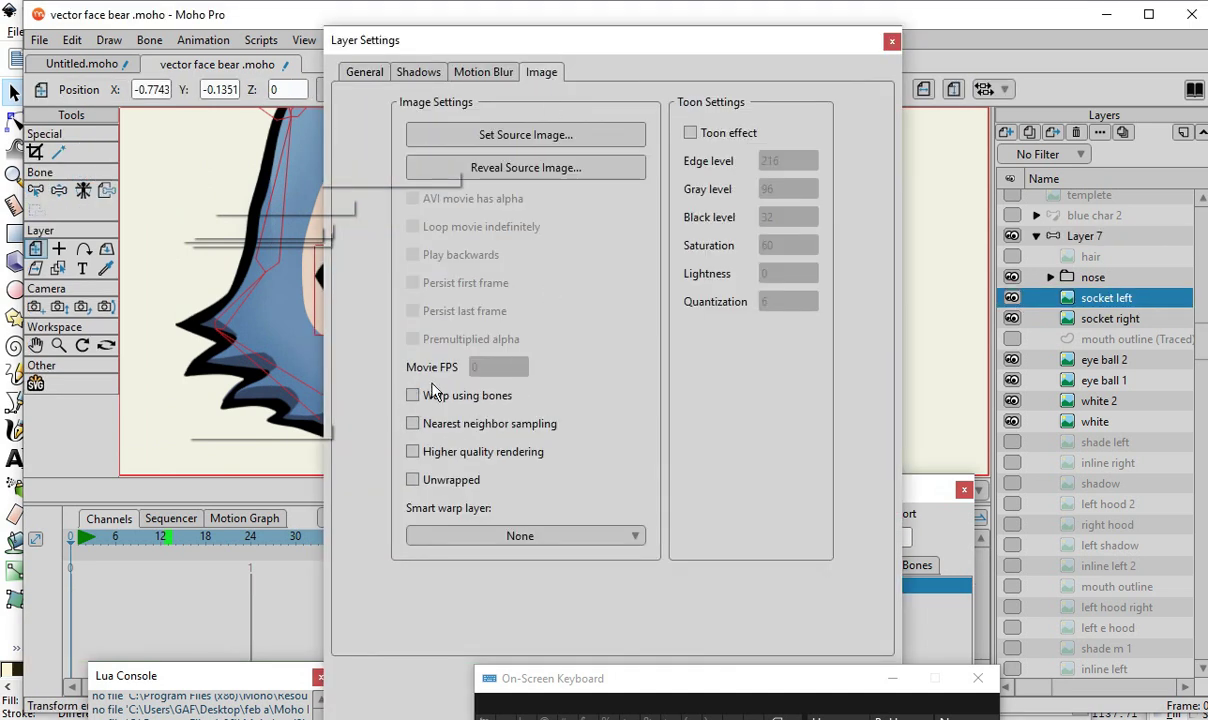
{"action": "left_click", "coordinate": [891, 42]}
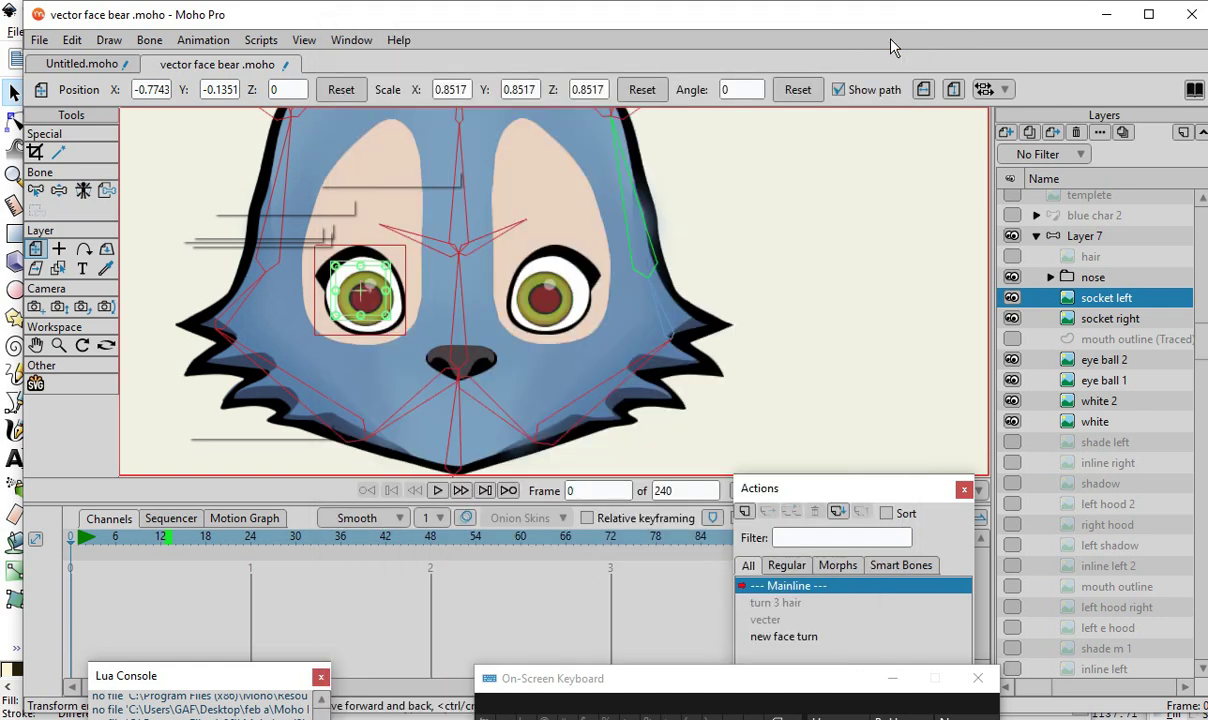
{"action": "left_click", "coordinate": [1120, 361]}
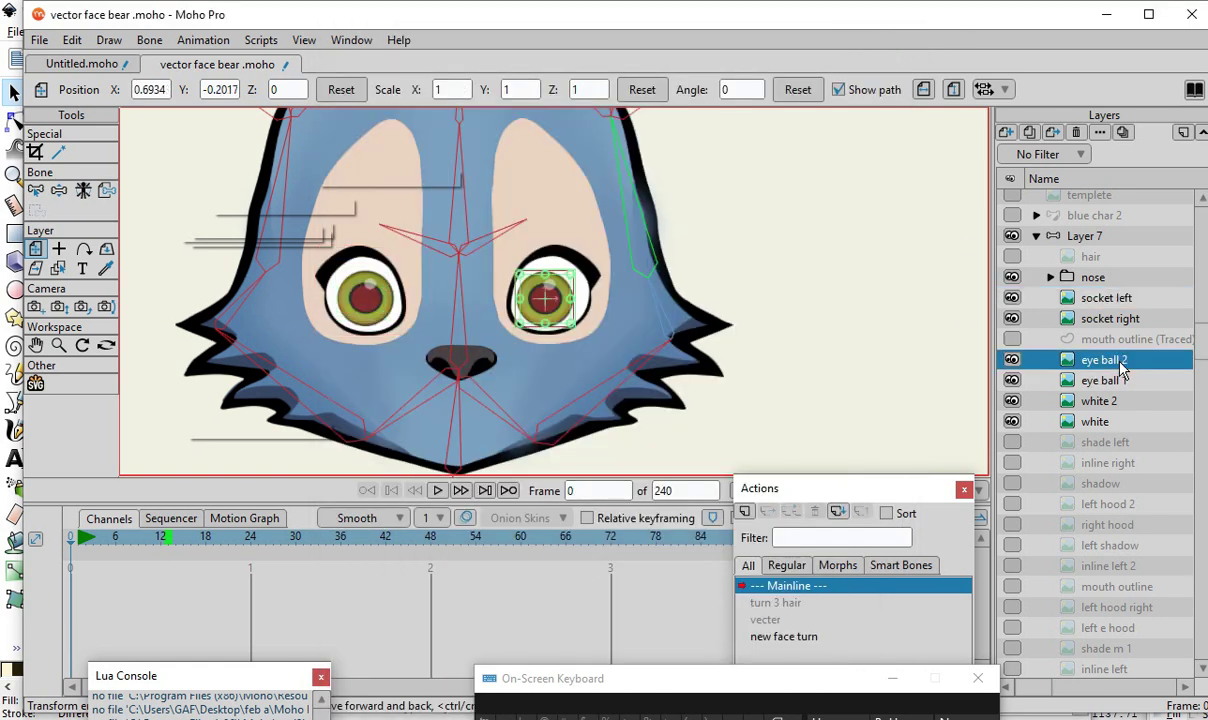
{"action": "double_click", "coordinate": [1110, 365]}
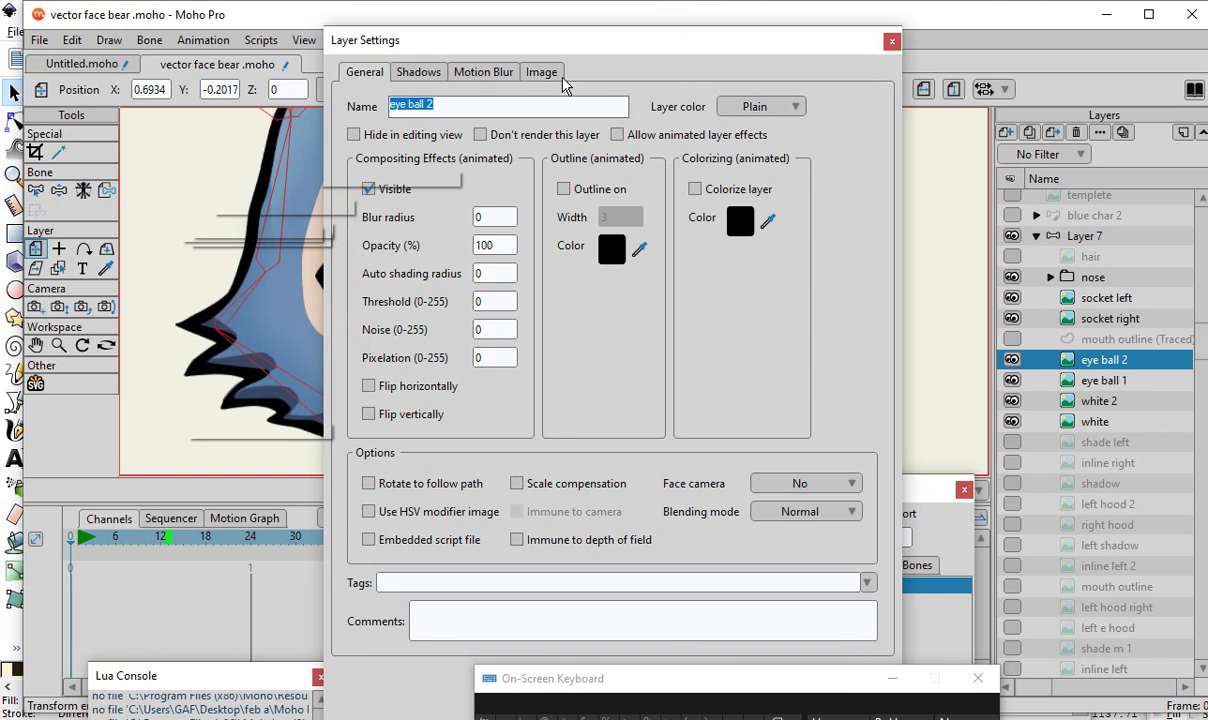
{"action": "left_click", "coordinate": [528, 74]}
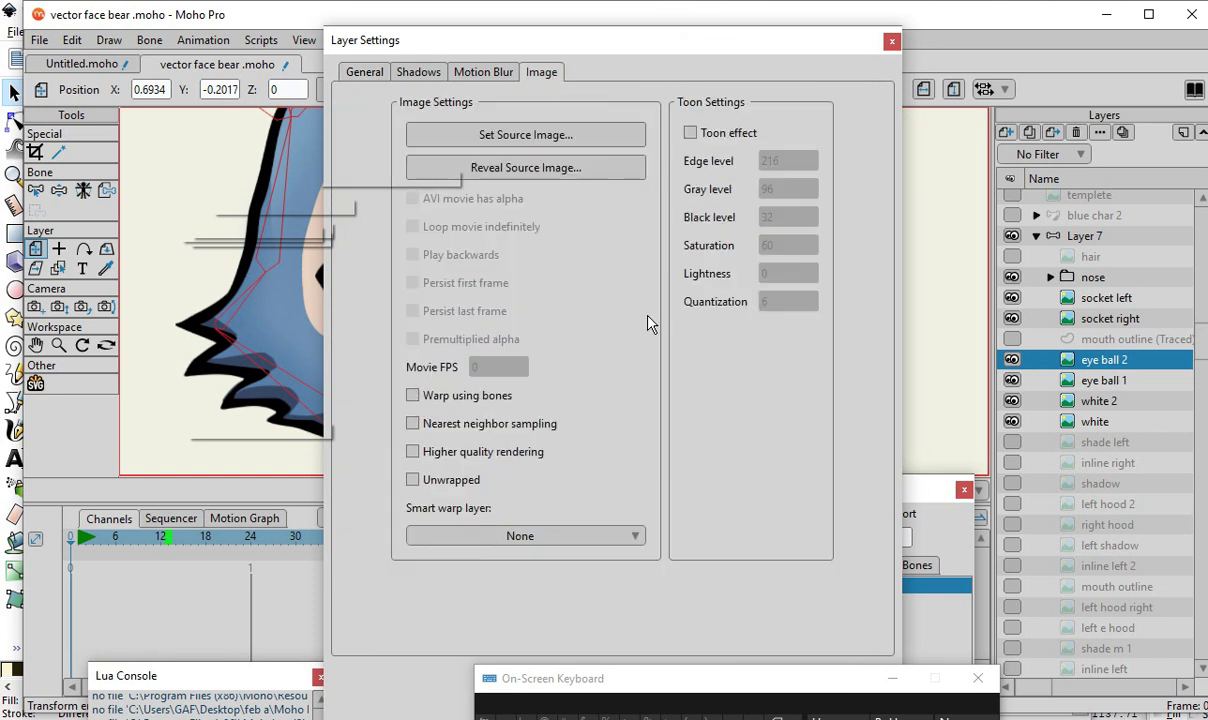
{"action": "left_click", "coordinate": [891, 41]}
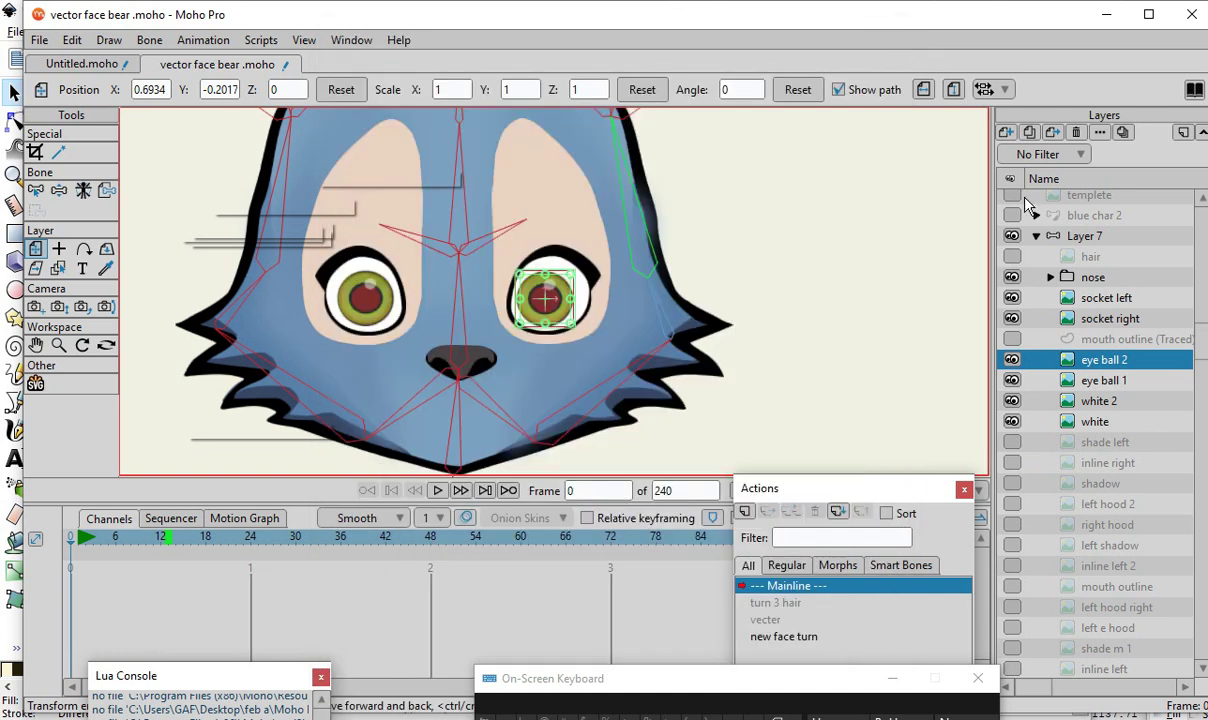
{"action": "left_click", "coordinate": [1128, 381]}
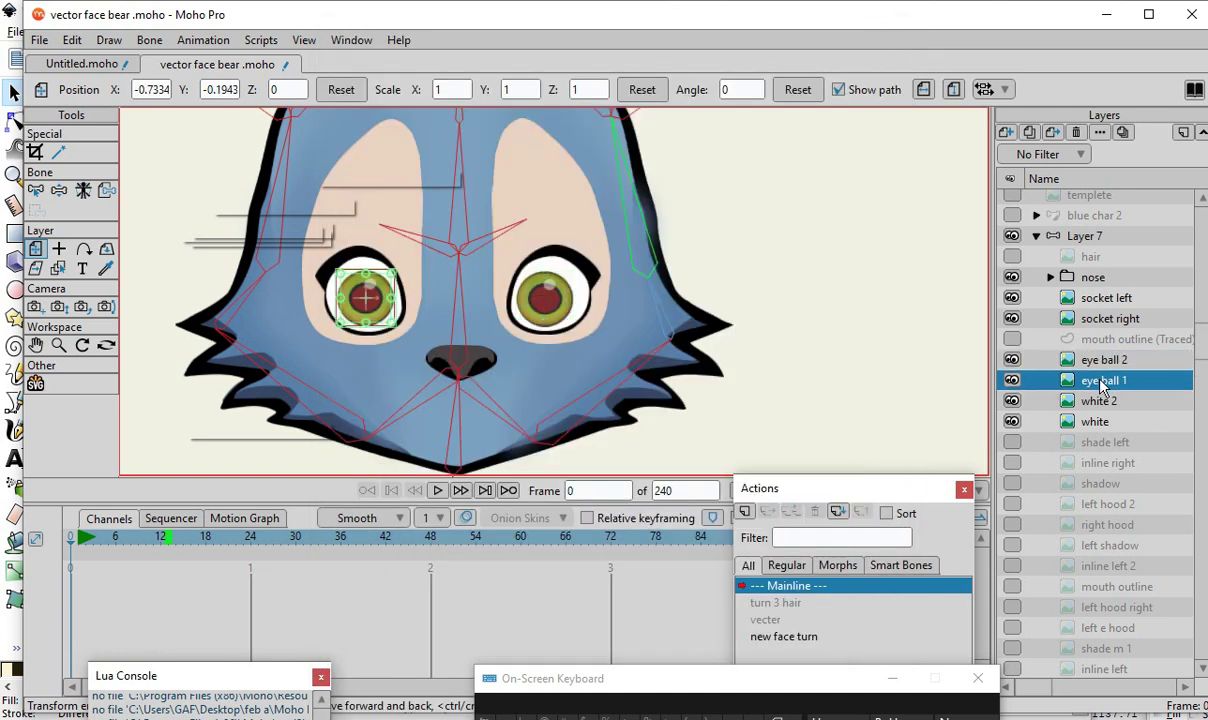
{"action": "double_click", "coordinate": [1103, 381]}
{"action": "left_click", "coordinate": [541, 72]}
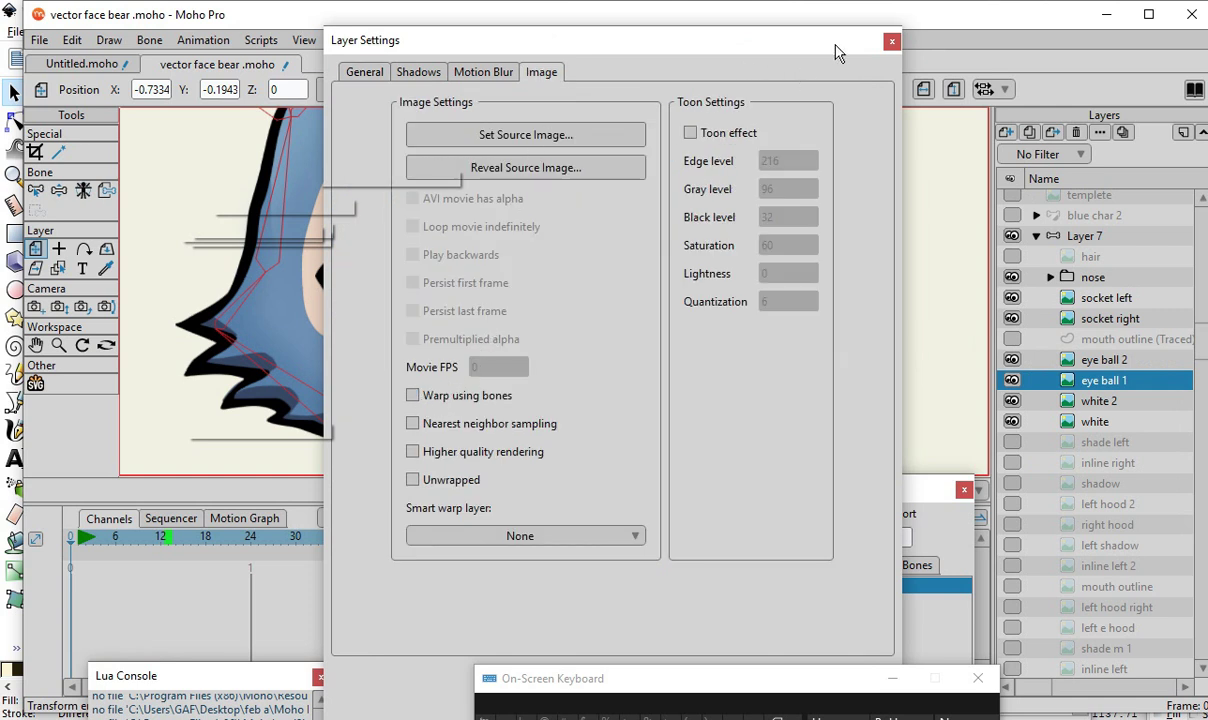
{"action": "key", "text": "Return"}
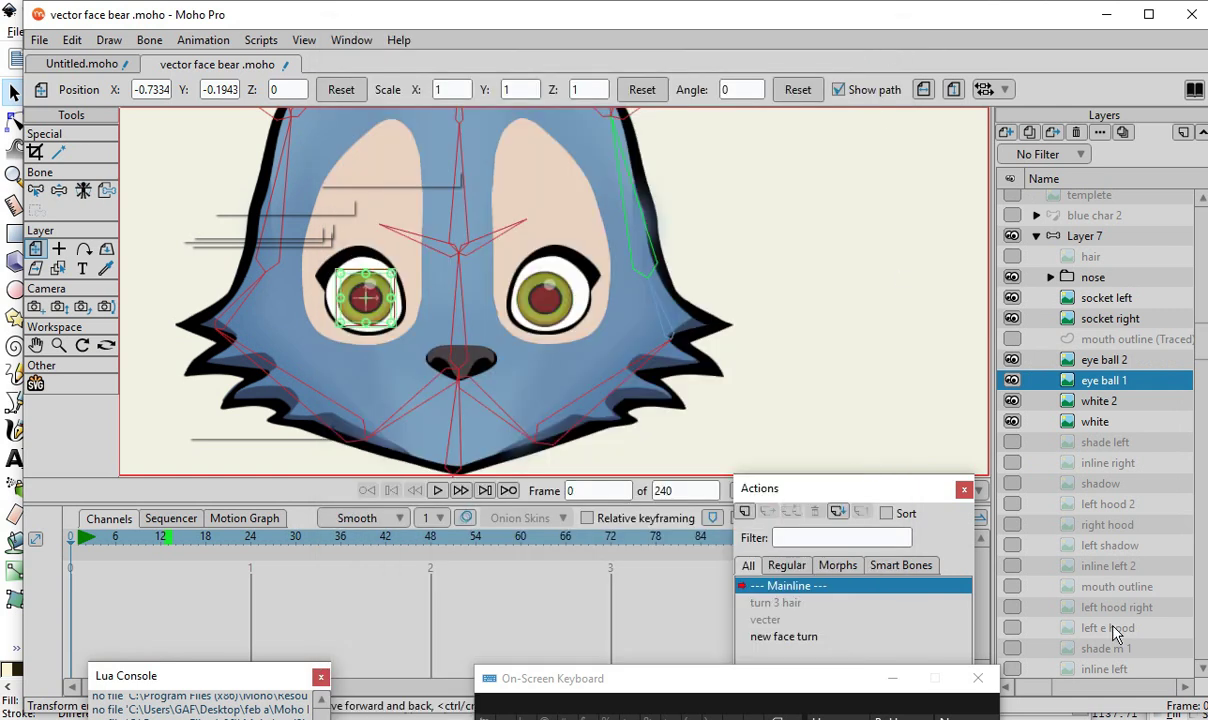
- Turn off Warp using bones in the image settings of the white 2 layer
{"action": "left_click", "coordinate": [1099, 401]}
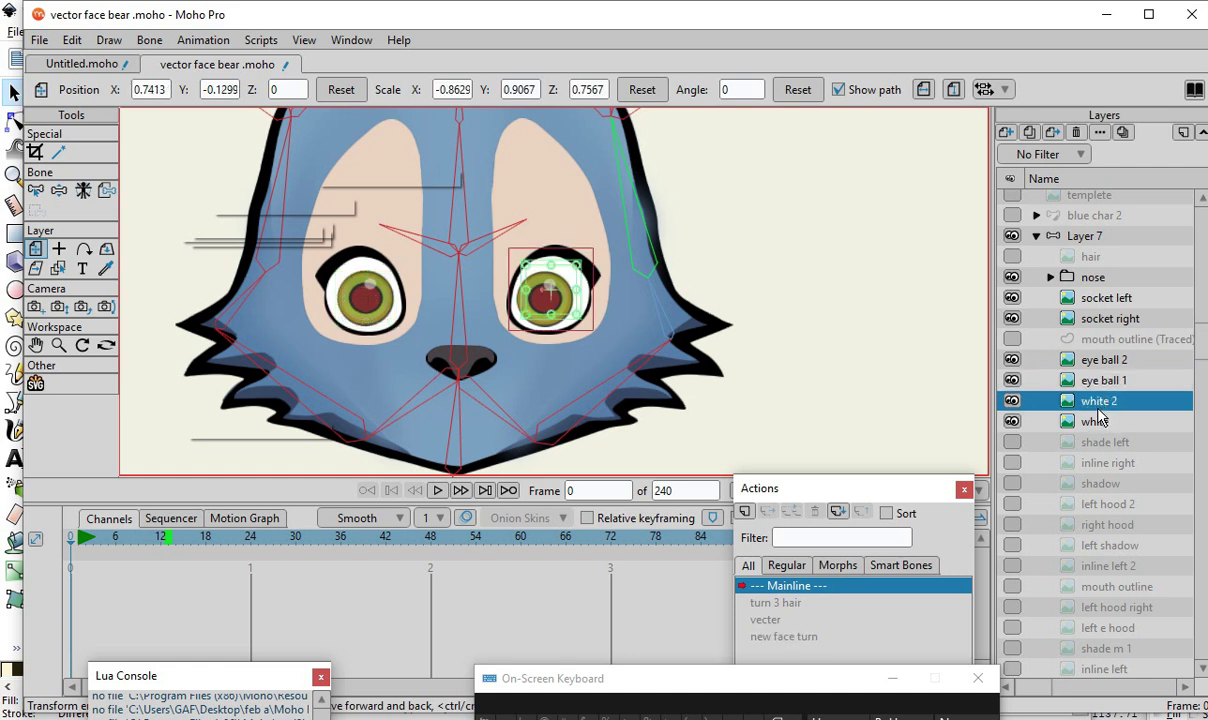
{"action": "double_click", "coordinate": [1087, 409]}
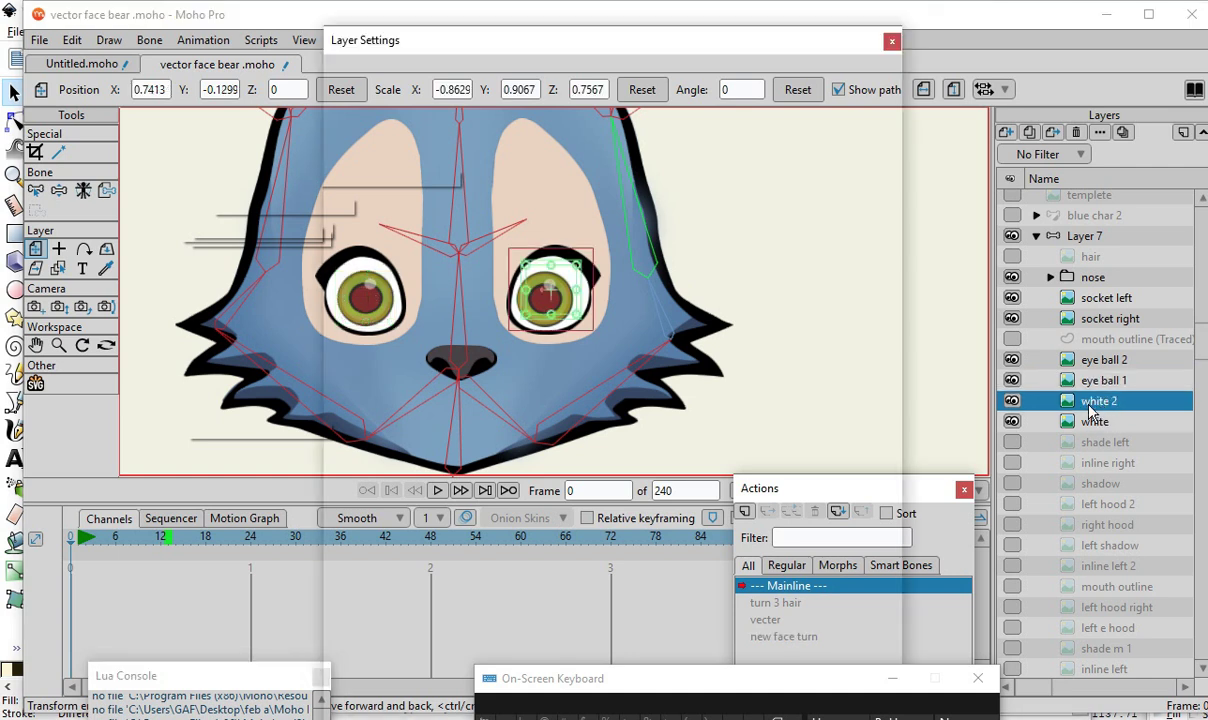
{"action": "left_click", "coordinate": [530, 70]}
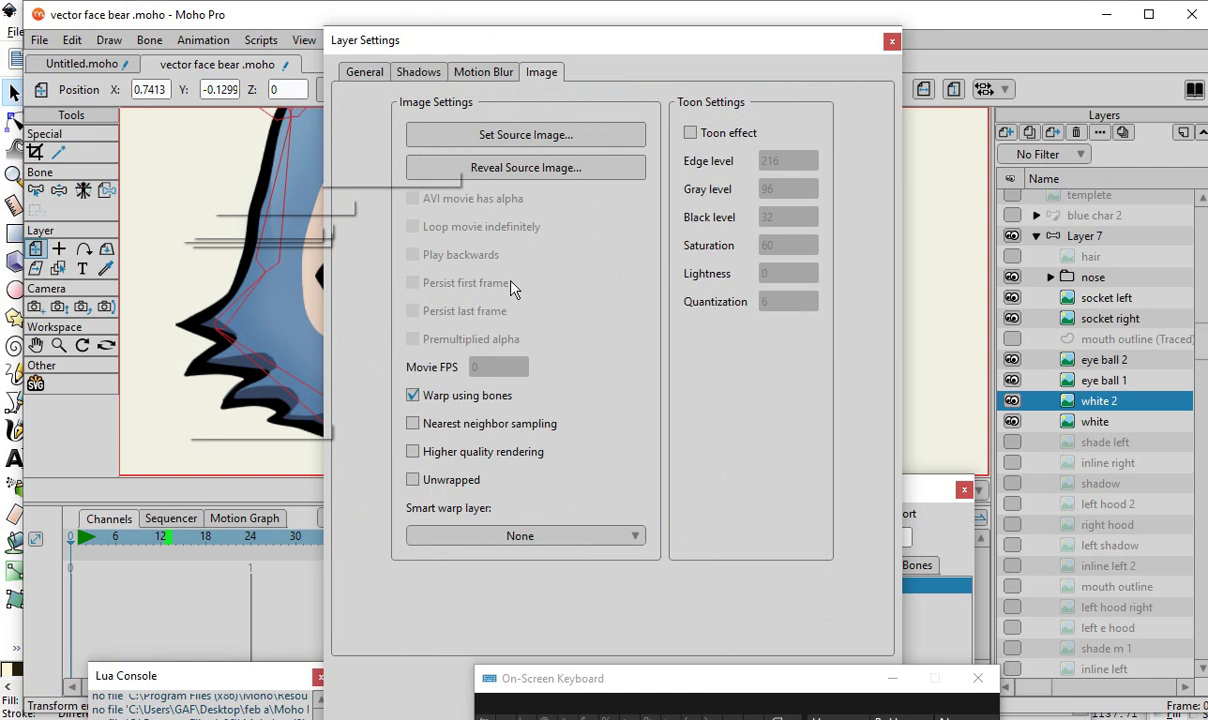
{"action": "left_click", "coordinate": [412, 395]}
{"action": "left_click", "coordinate": [891, 40]}
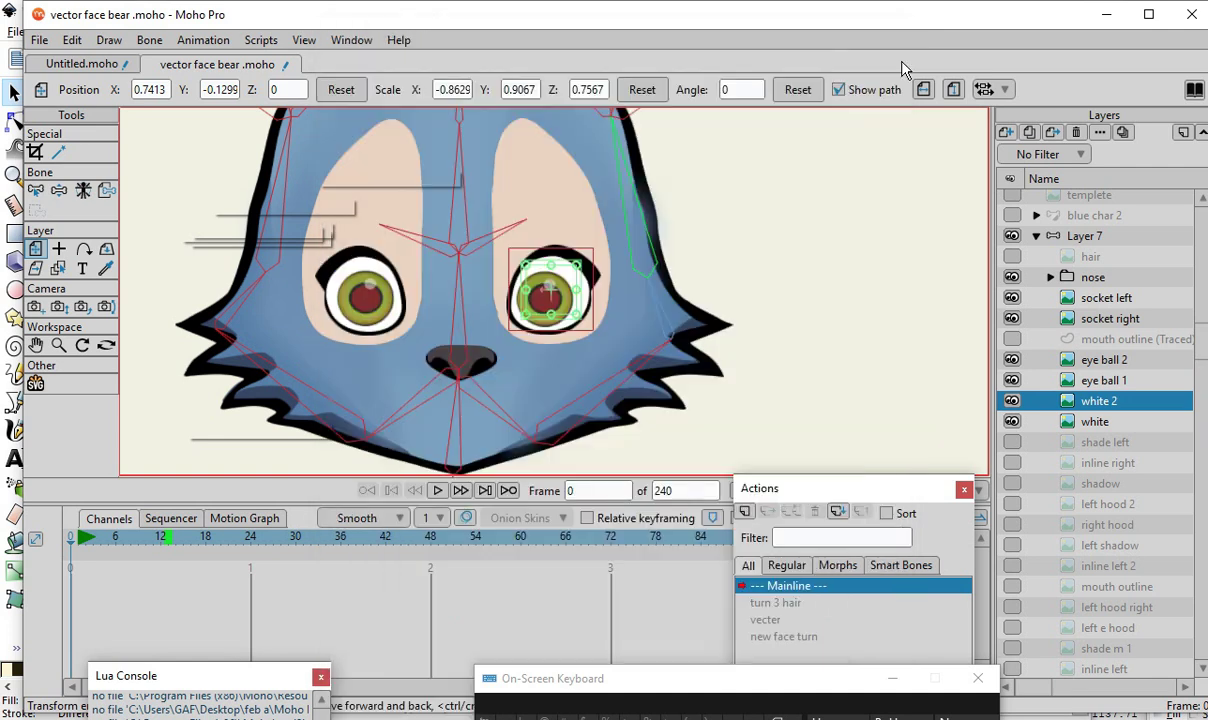
- Turn off Warp using bones in the image settings of the white layer
{"action": "double_click", "coordinate": [1098, 422]}
{"action": "left_click", "coordinate": [541, 73]}
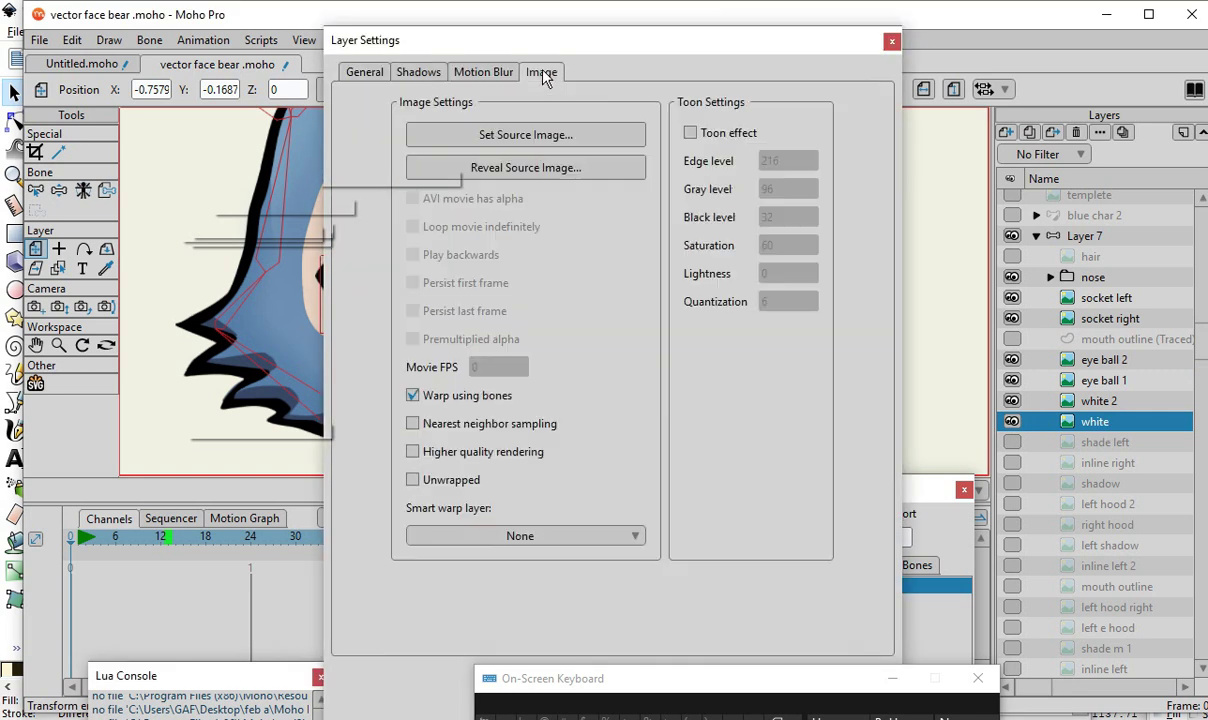
{"action": "left_click", "coordinate": [412, 396]}
{"action": "left_click", "coordinate": [892, 42]}
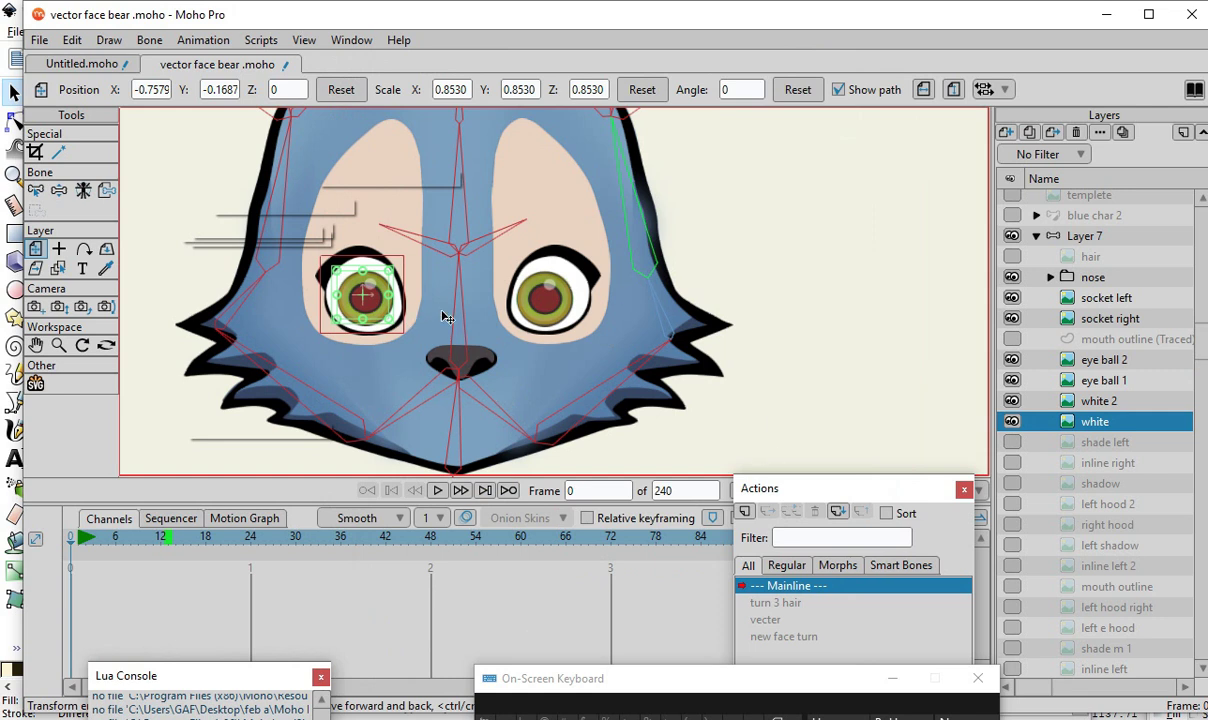
- Turn off Warp using bones in the image settings of the left e 1 layer
{"action": "scroll", "coordinate": [447, 318], "scroll_direction": "down", "scroll_amount": 2}
{"action": "scroll", "coordinate": [1145, 380], "scroll_direction": "down", "scroll_amount": 2}
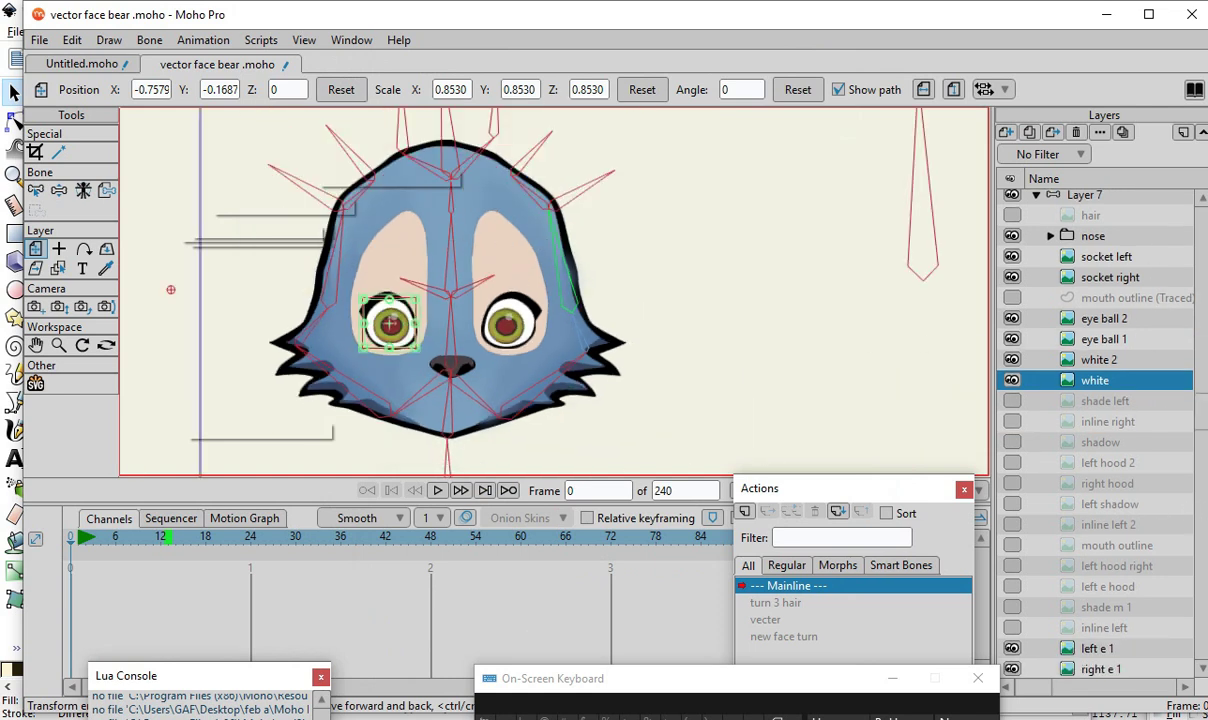
{"action": "scroll", "coordinate": [1134, 548], "scroll_direction": "down", "scroll_amount": 3}
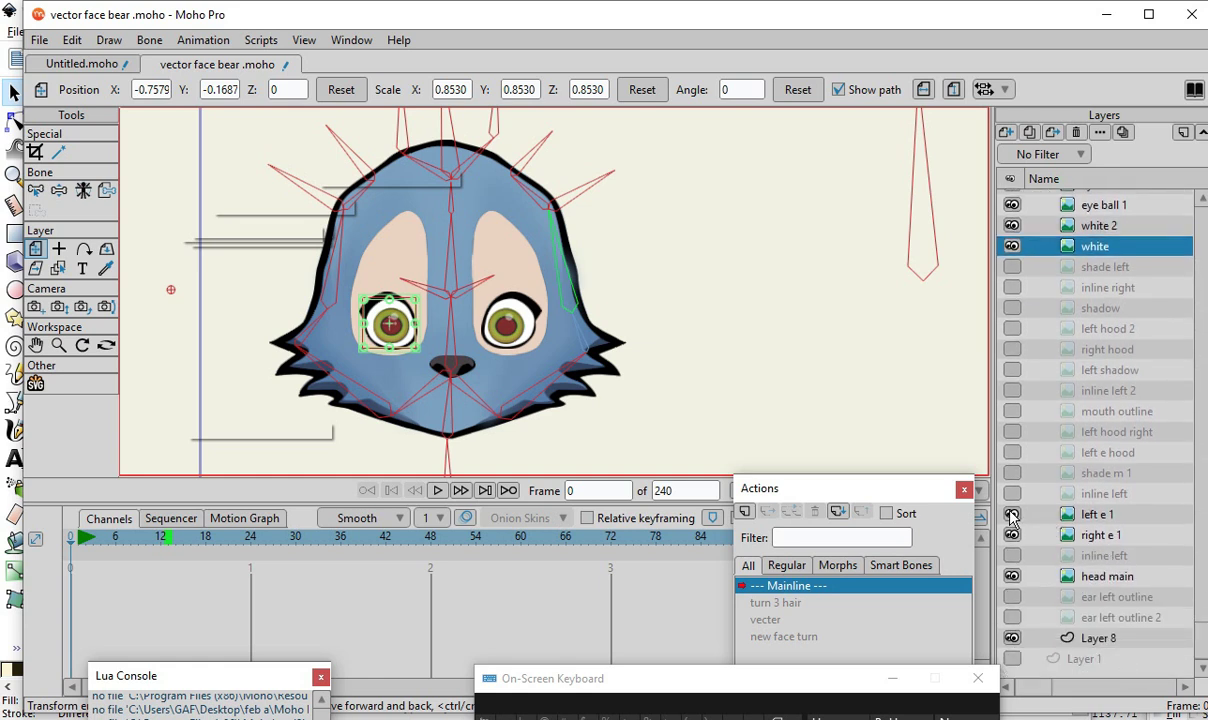
{"action": "double_click", "coordinate": [1088, 515]}
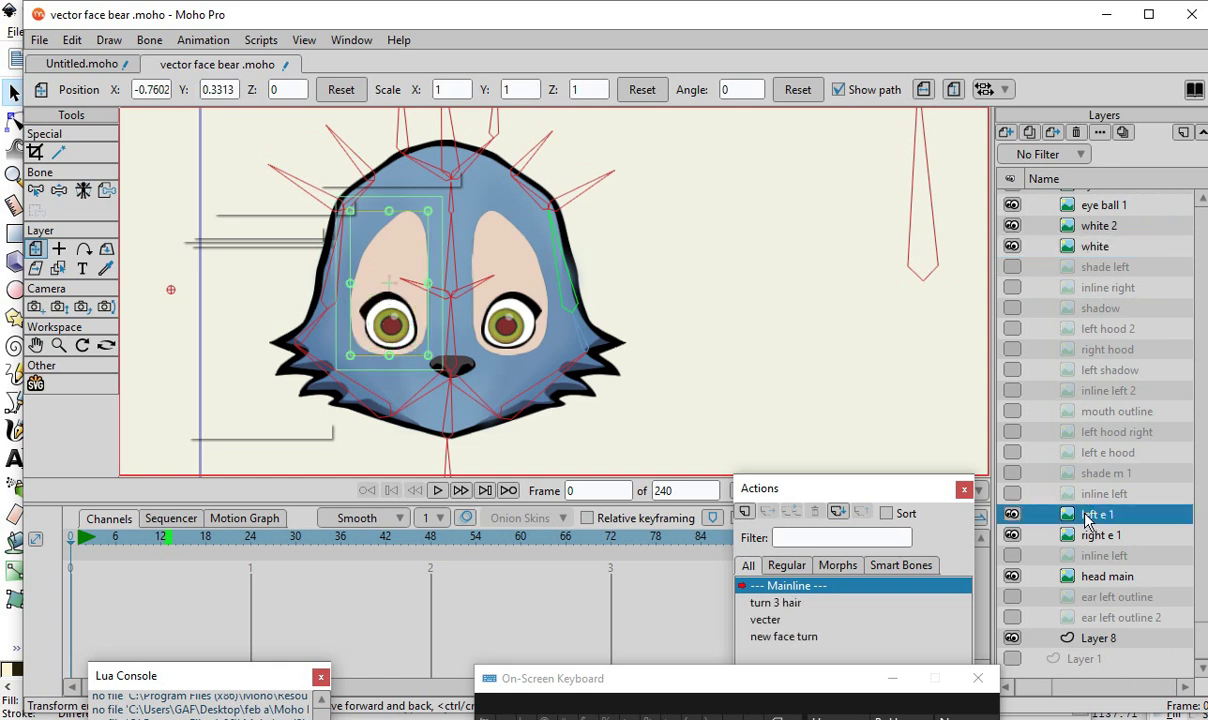
{"action": "left_click", "coordinate": [541, 72]}
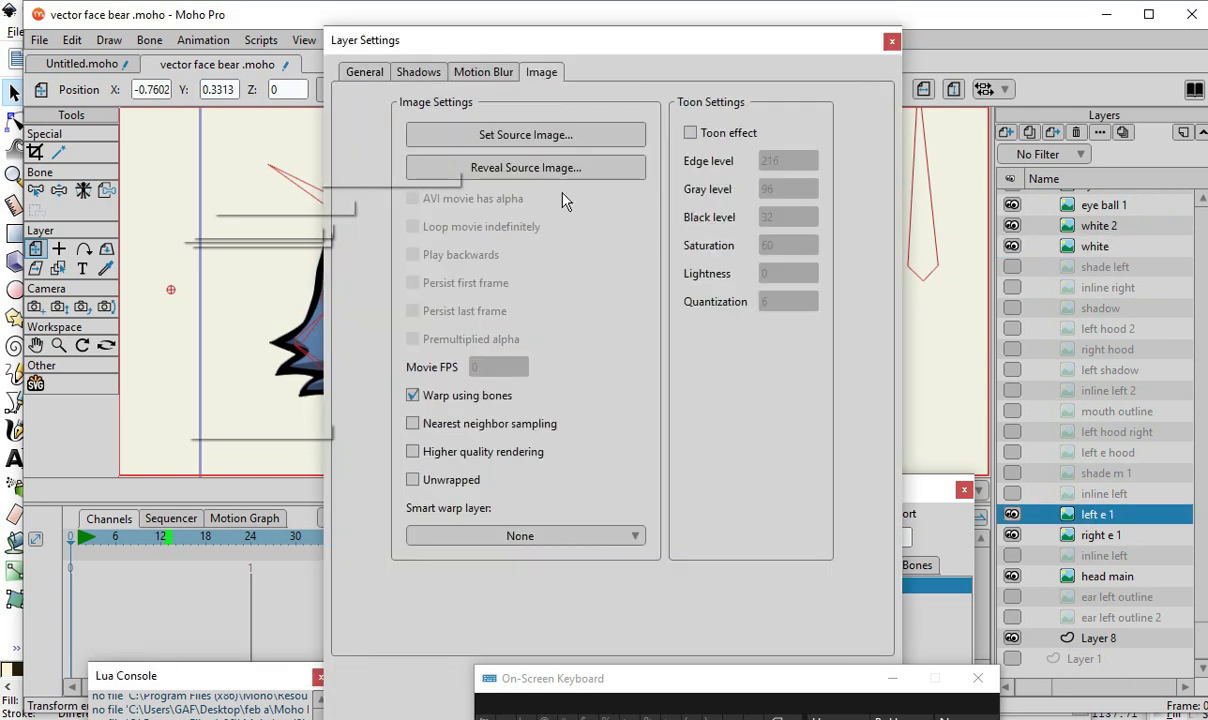
{"action": "left_click", "coordinate": [413, 395]}
{"action": "left_click_drag", "start_coordinate": [661, 48], "coordinate": [552, 9]}
{"action": "left_click", "coordinate": [621, 665]}
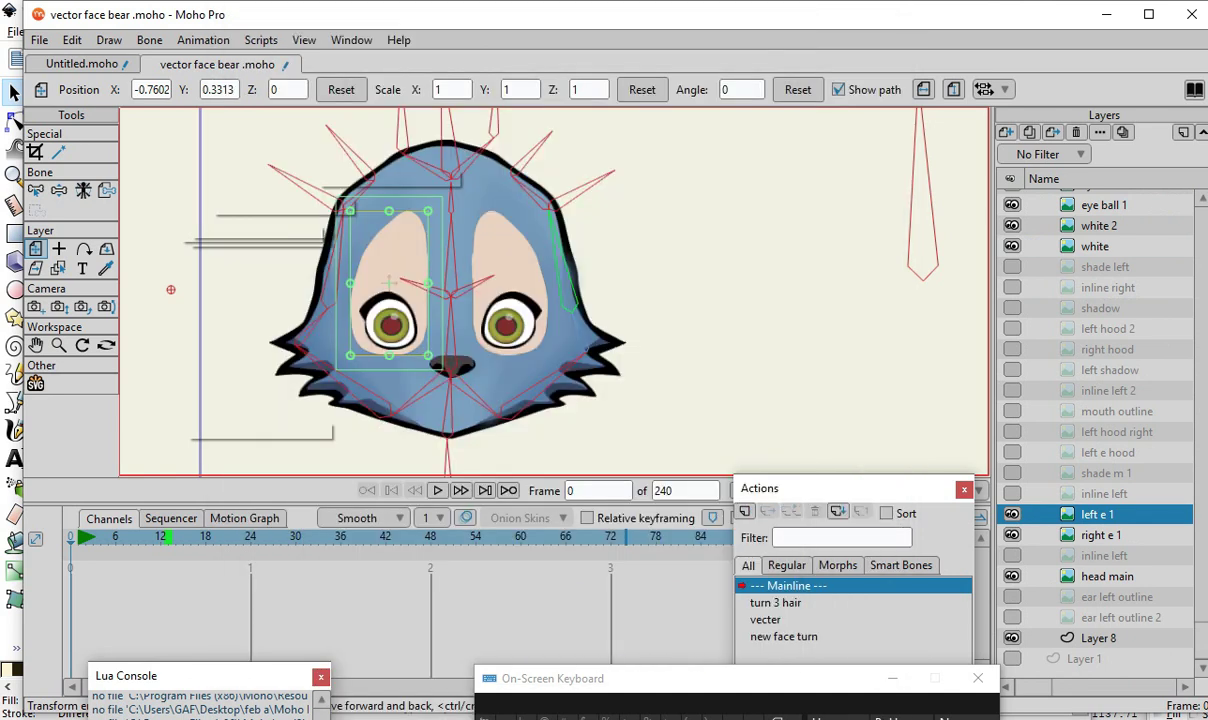
- Check the Warp using bones option in the image settings of the right e 1 layer
{"action": "double_click", "coordinate": [1097, 537]}
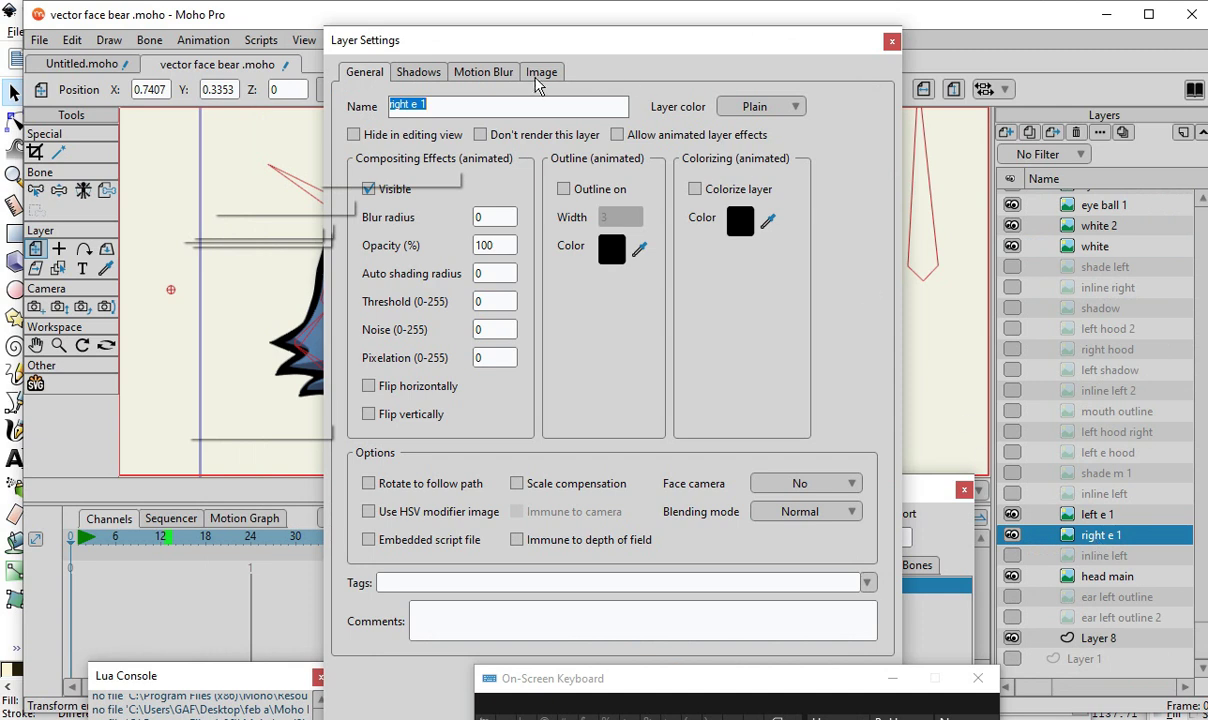
{"action": "left_click", "coordinate": [541, 73]}
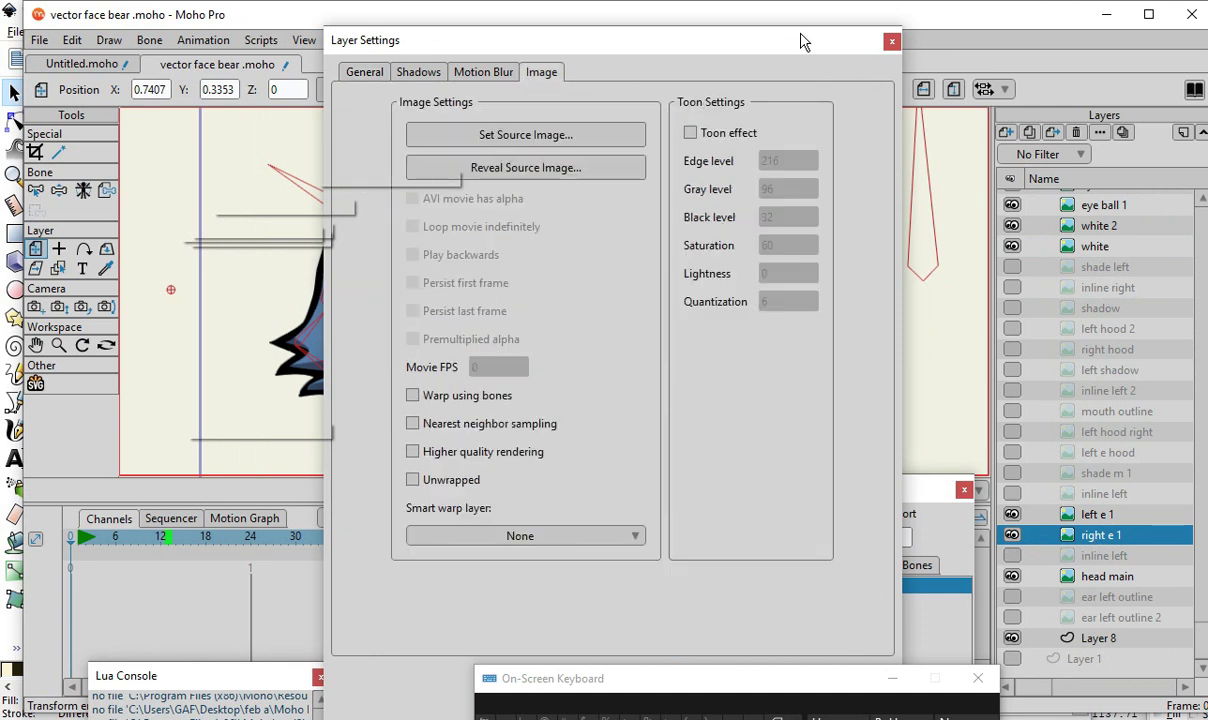
{"action": "left_click", "coordinate": [893, 44]}
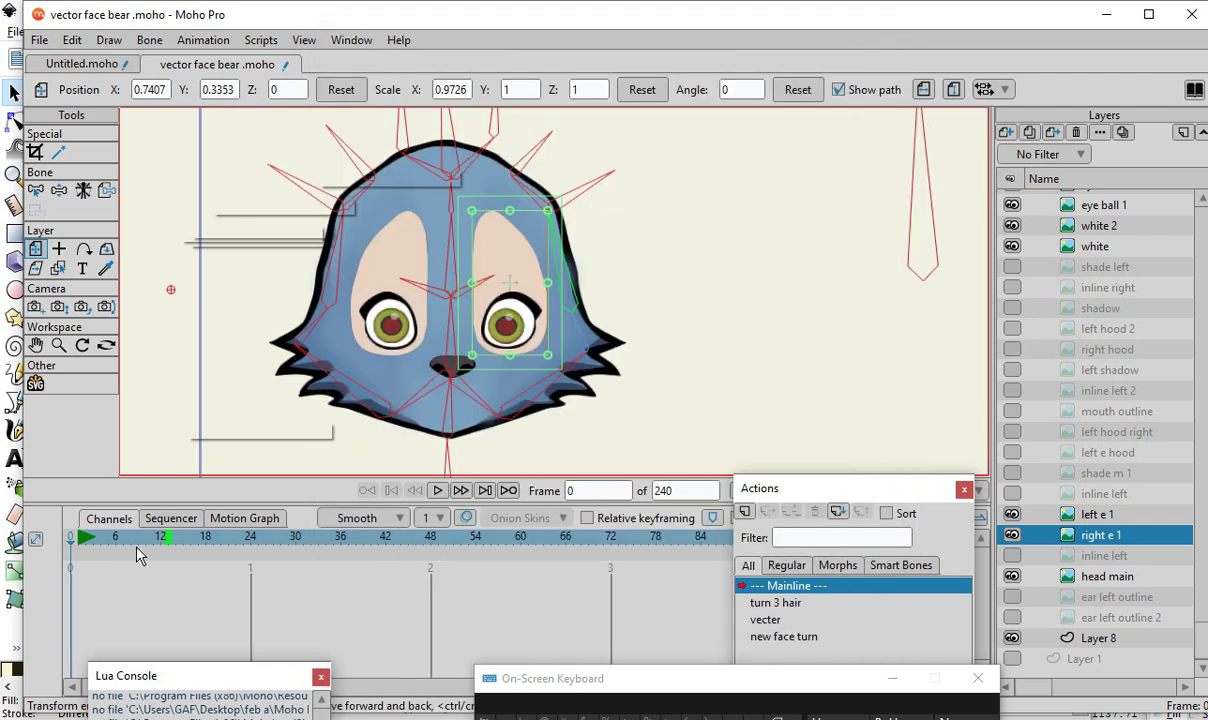
- Go to frame 72 and reshape the cheek bones on the right side of the face on Layer 7 with Transform Bone
{"action": "left_click_drag", "start_coordinate": [112, 541], "coordinate": [400, 541]}
{"action": "left_click_drag", "start_coordinate": [295, 597], "coordinate": [613, 606]}
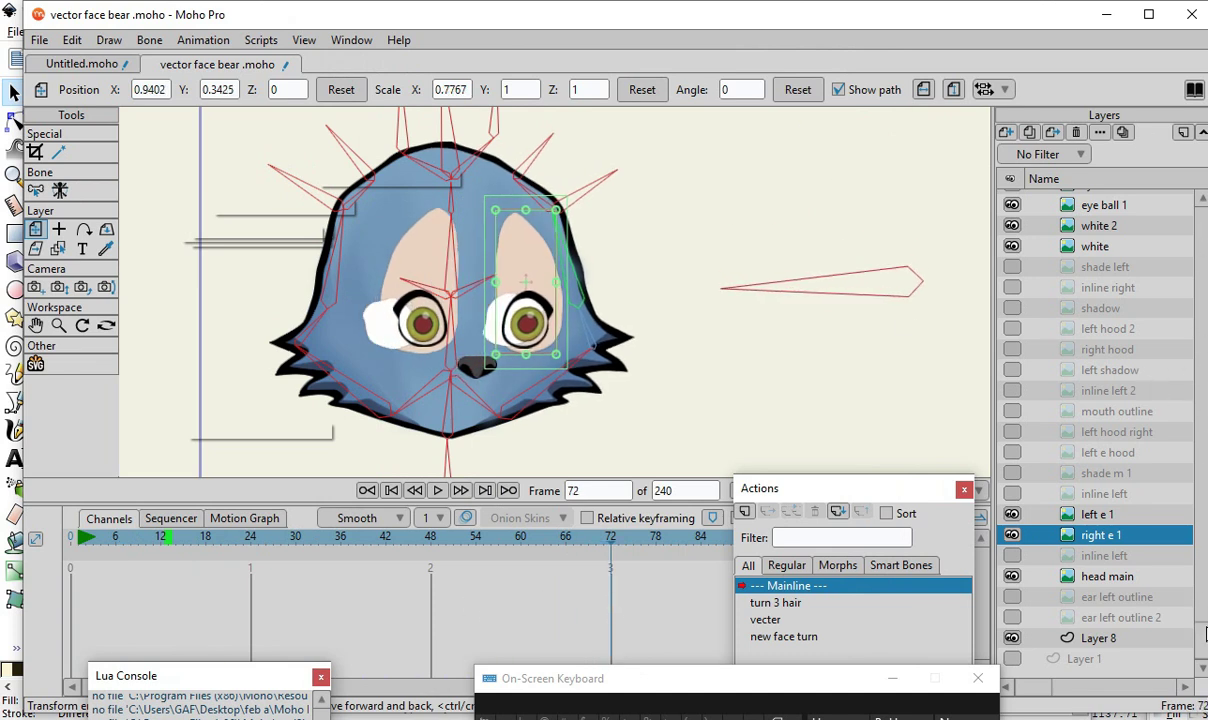
{"action": "scroll", "coordinate": [1100, 400], "scroll_direction": "up", "scroll_amount": 4}
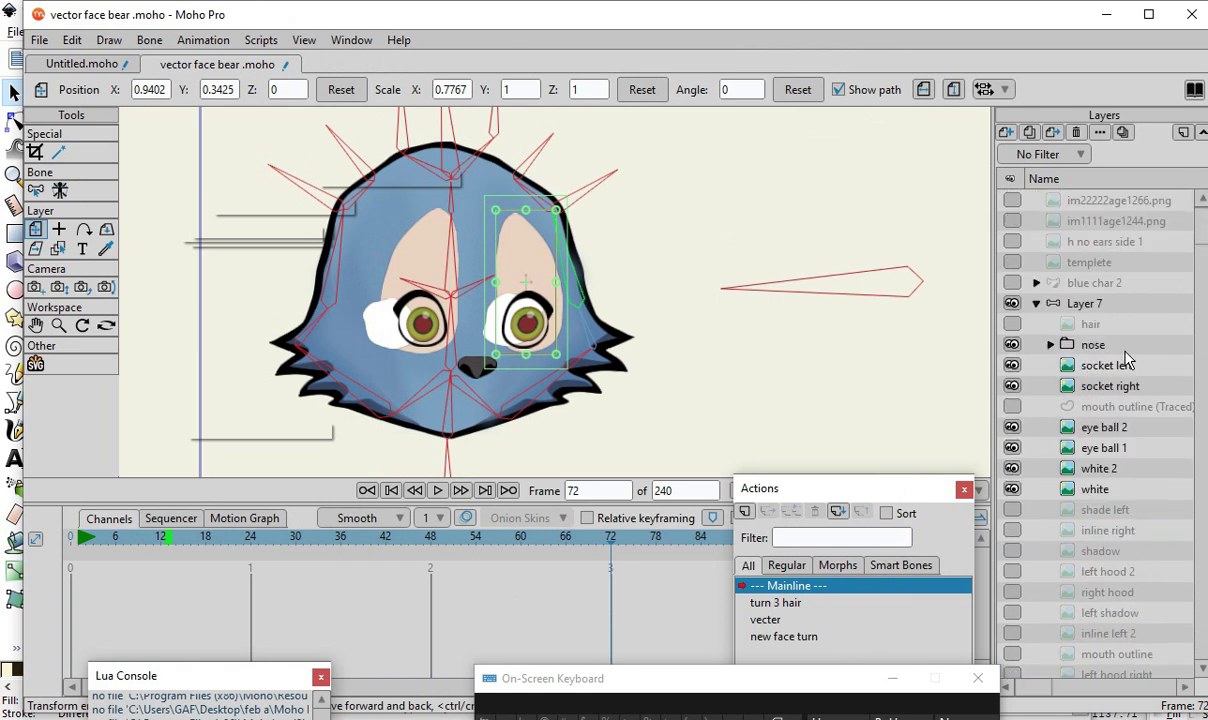
{"action": "left_click", "coordinate": [1085, 308]}
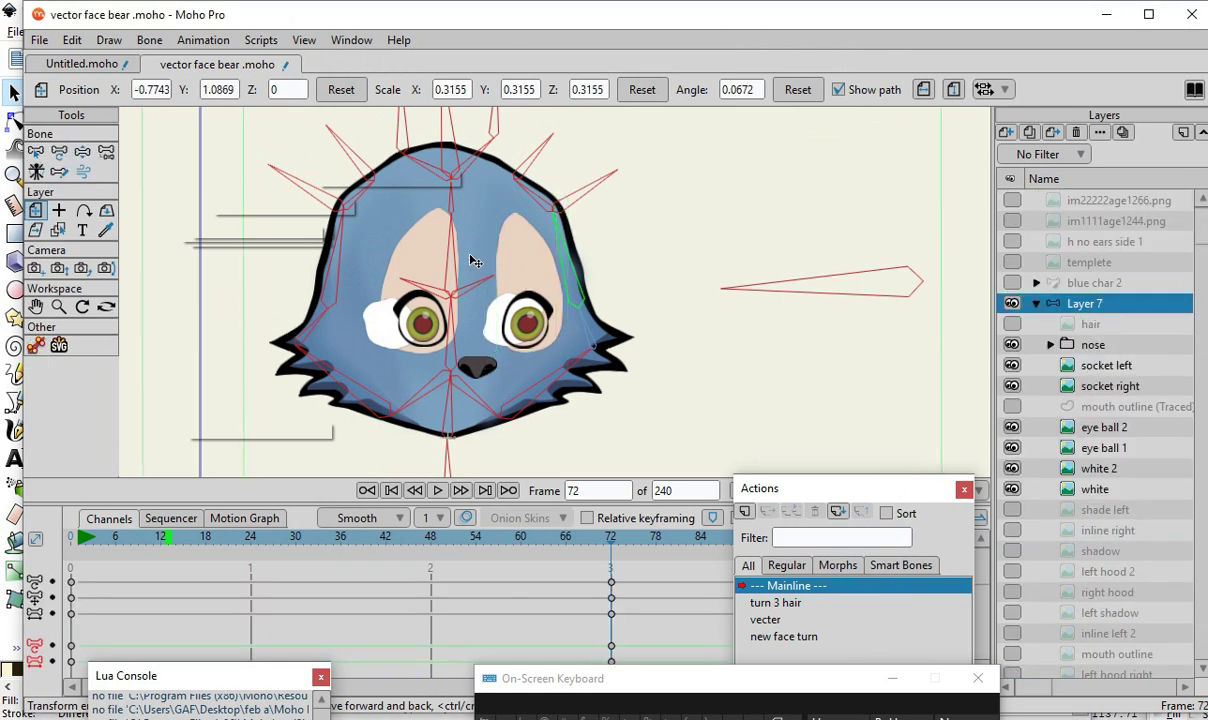
{"action": "scroll", "coordinate": [380, 214], "scroll_direction": "up", "scroll_amount": 2}
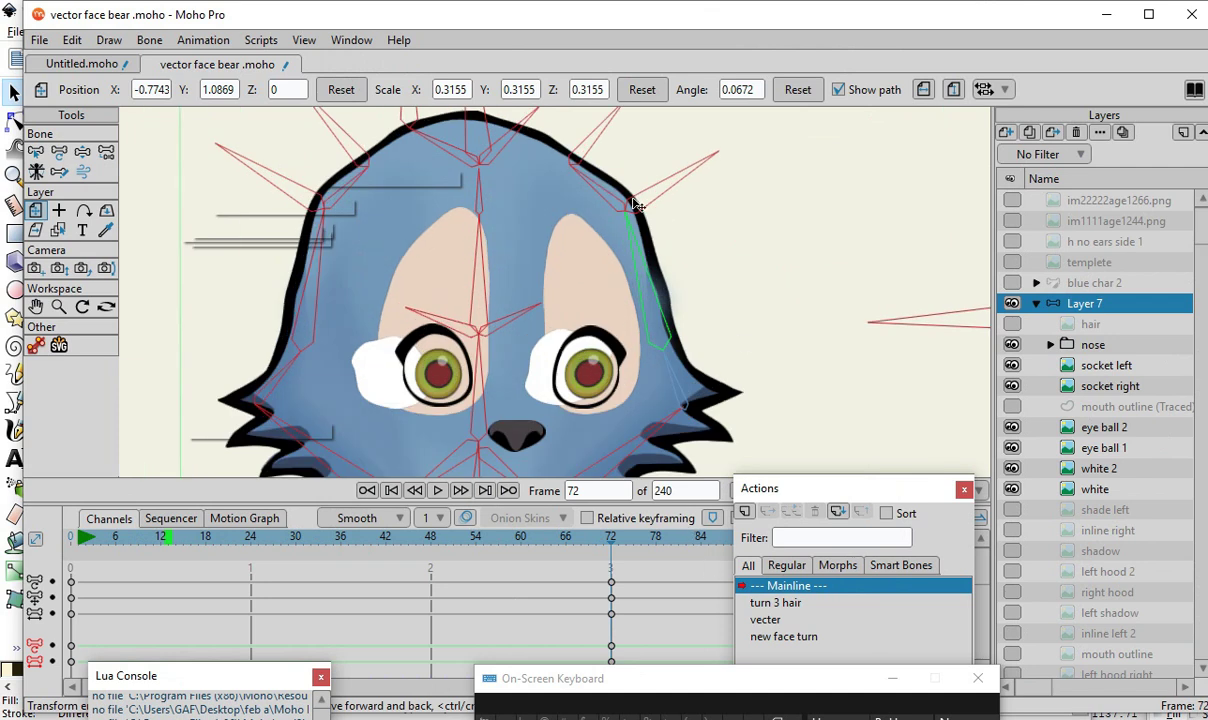
{"action": "left_click", "coordinate": [36, 152]}
{"action": "left_click", "coordinate": [59, 152]}
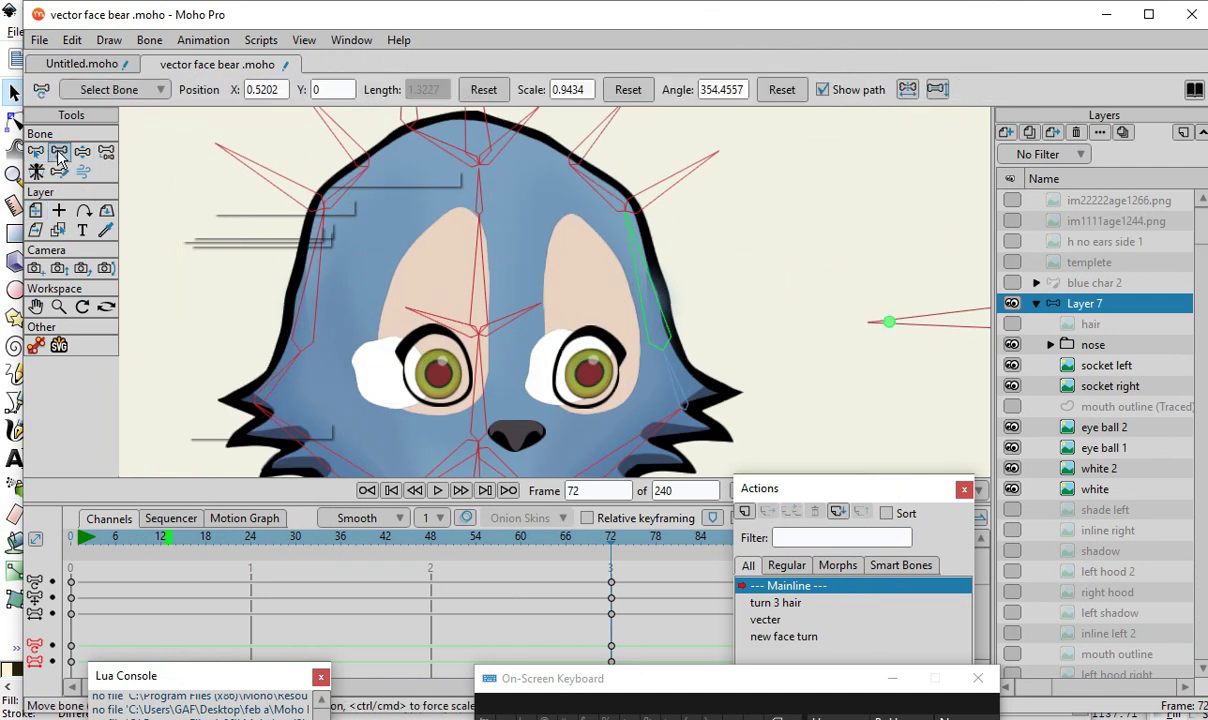
{"action": "scroll", "coordinate": [847, 250], "scroll_direction": "down", "scroll_amount": 2}
{"action": "scroll", "coordinate": [700, 328], "scroll_direction": "up", "scroll_amount": 2}
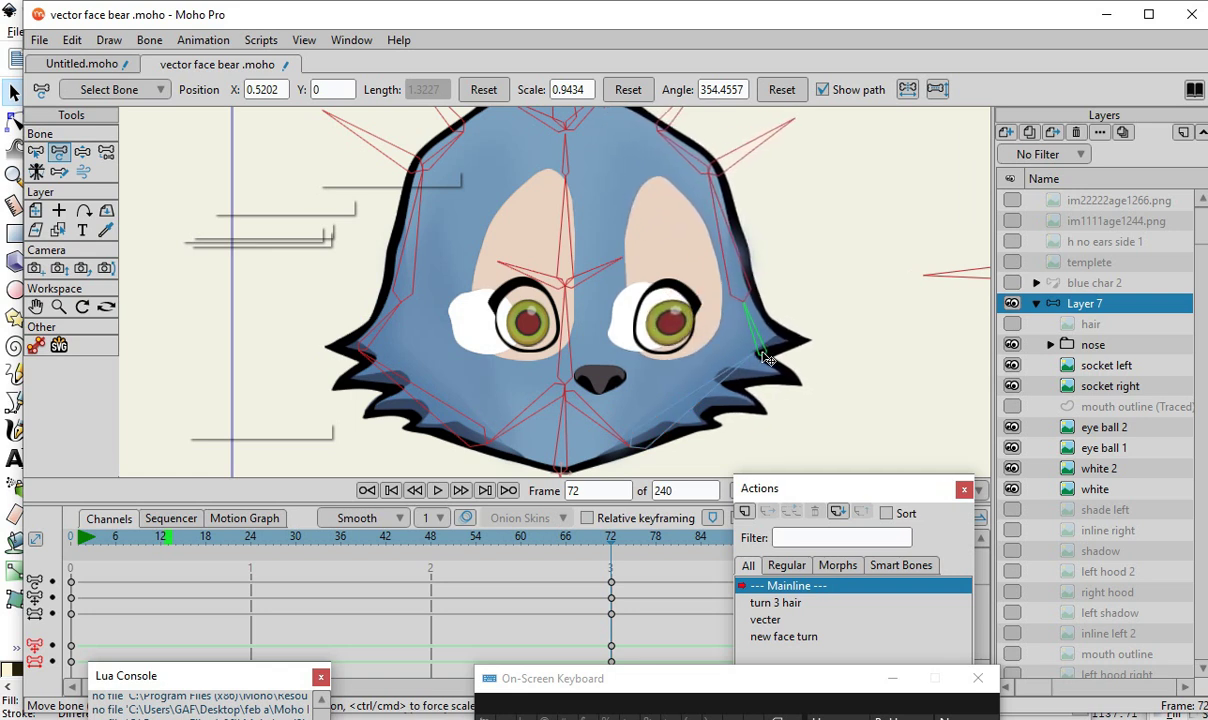
{"action": "left_click", "coordinate": [706, 362]}
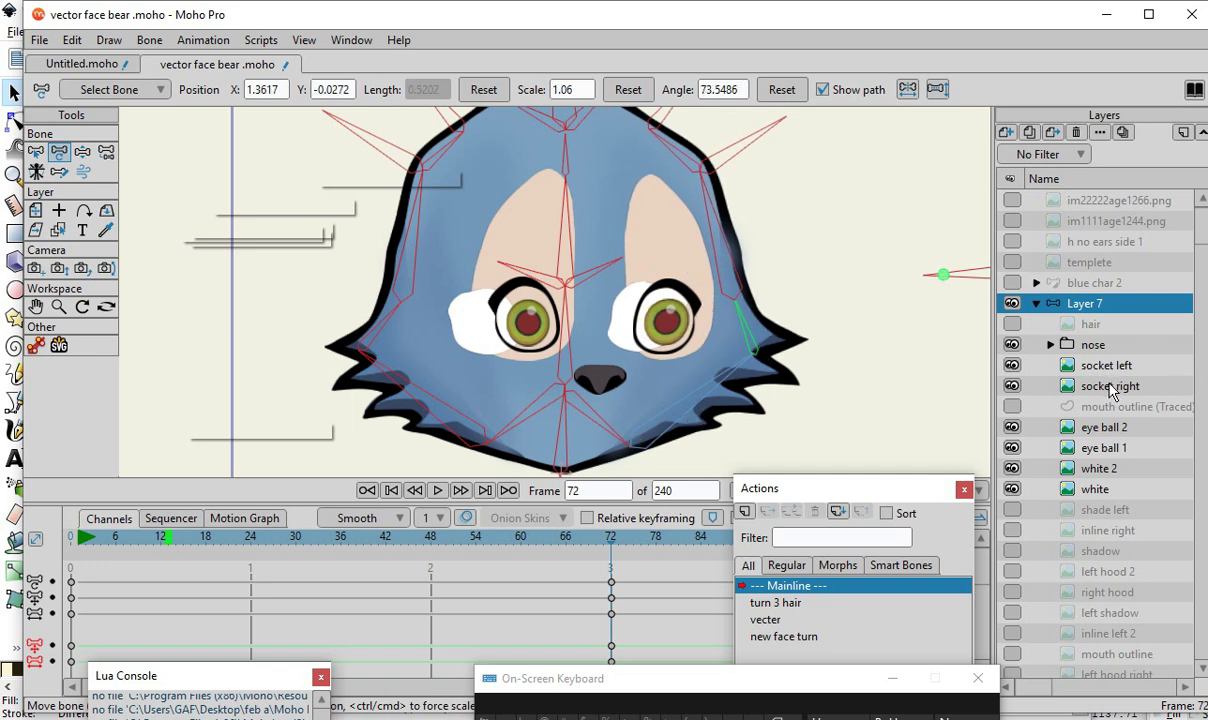
- Turn off Warp using bones in the image settings of the eye ball 2 layer
{"action": "left_click", "coordinate": [1118, 430]}
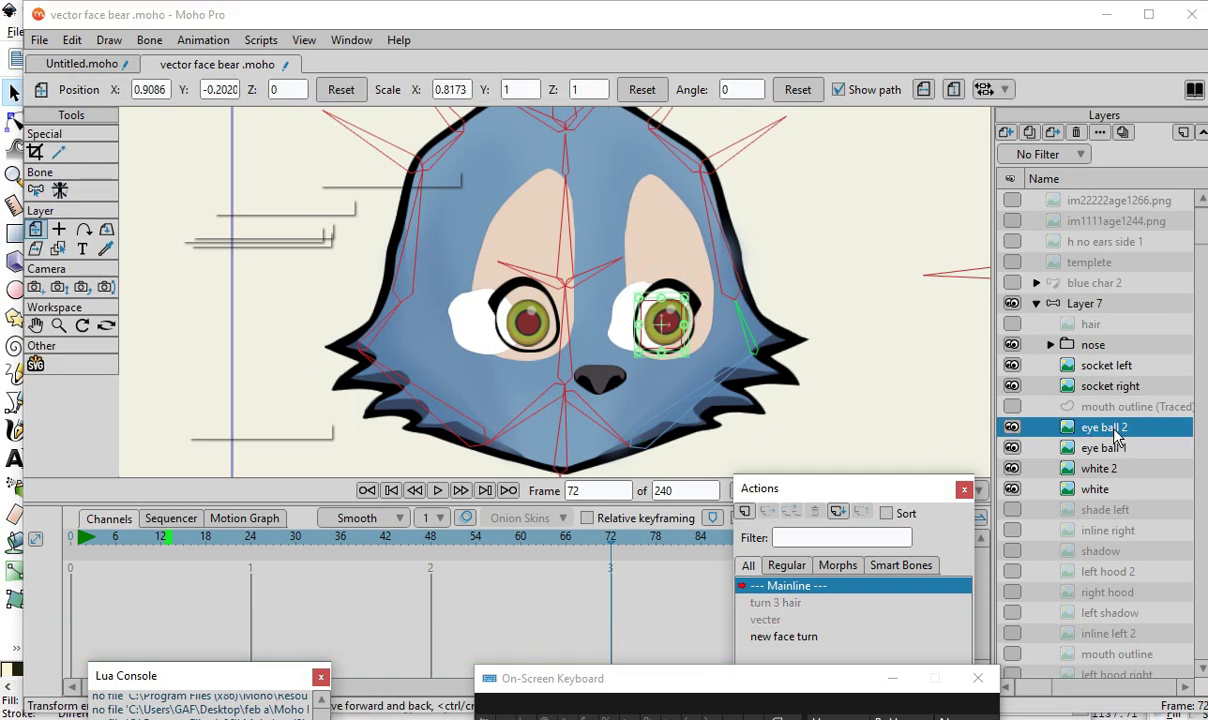
{"action": "double_click", "coordinate": [1118, 432]}
{"action": "left_click", "coordinate": [541, 73]}
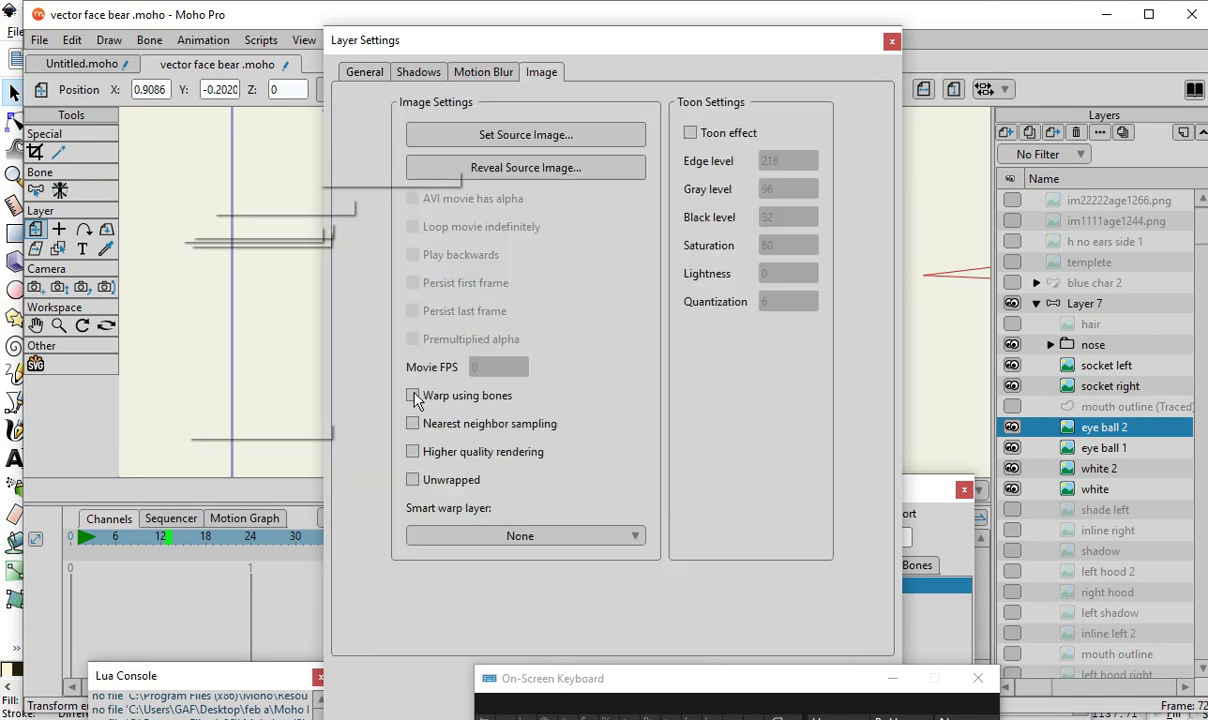
{"action": "left_click_drag", "start_coordinate": [642, 38], "coordinate": [612, 19]}
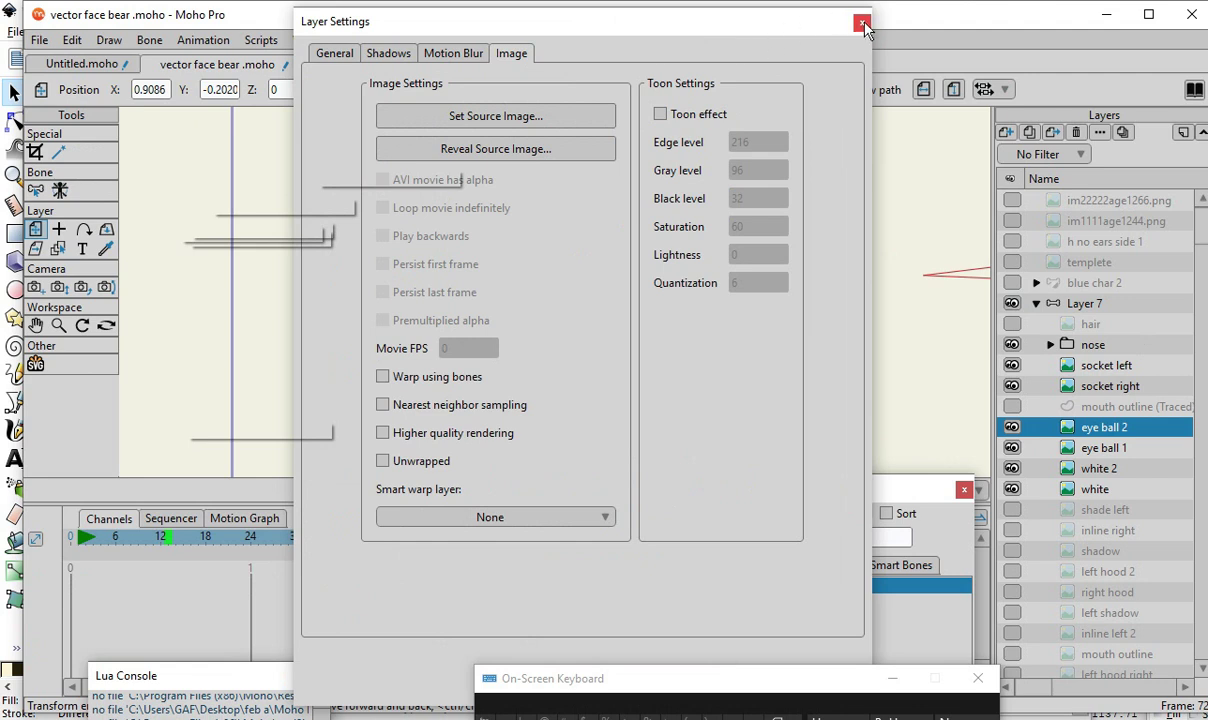
{"action": "left_click_drag", "start_coordinate": [758, 690], "coordinate": [355, 690]}
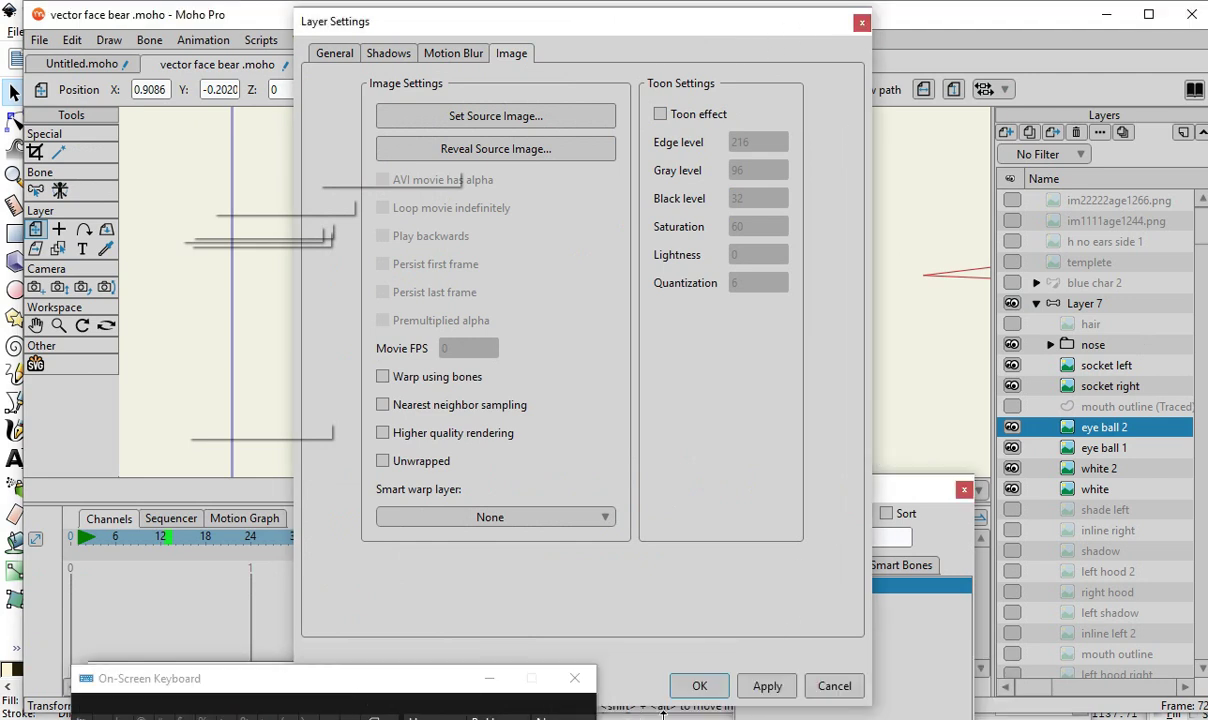
{"action": "left_click", "coordinate": [700, 688]}
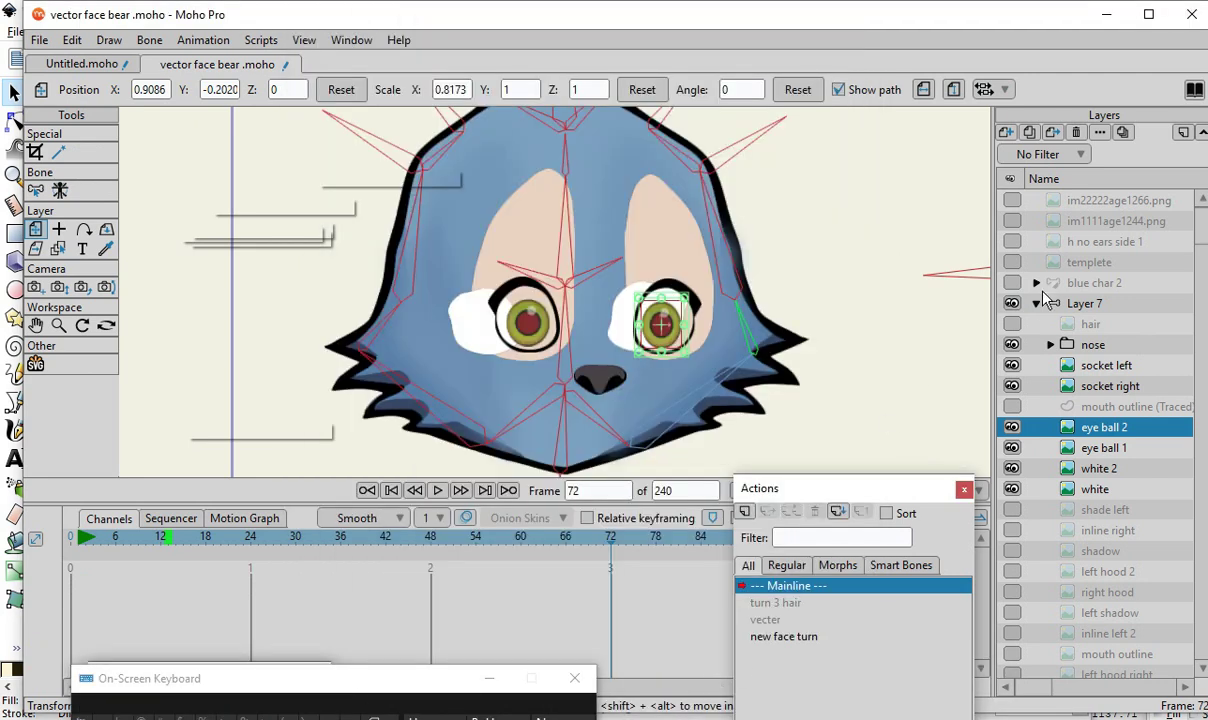
- Turn off Warp using bones in the image settings of the eye ball 1 and socket left layers
{"action": "double_click", "coordinate": [1105, 448]}
{"action": "left_click", "coordinate": [512, 60]}
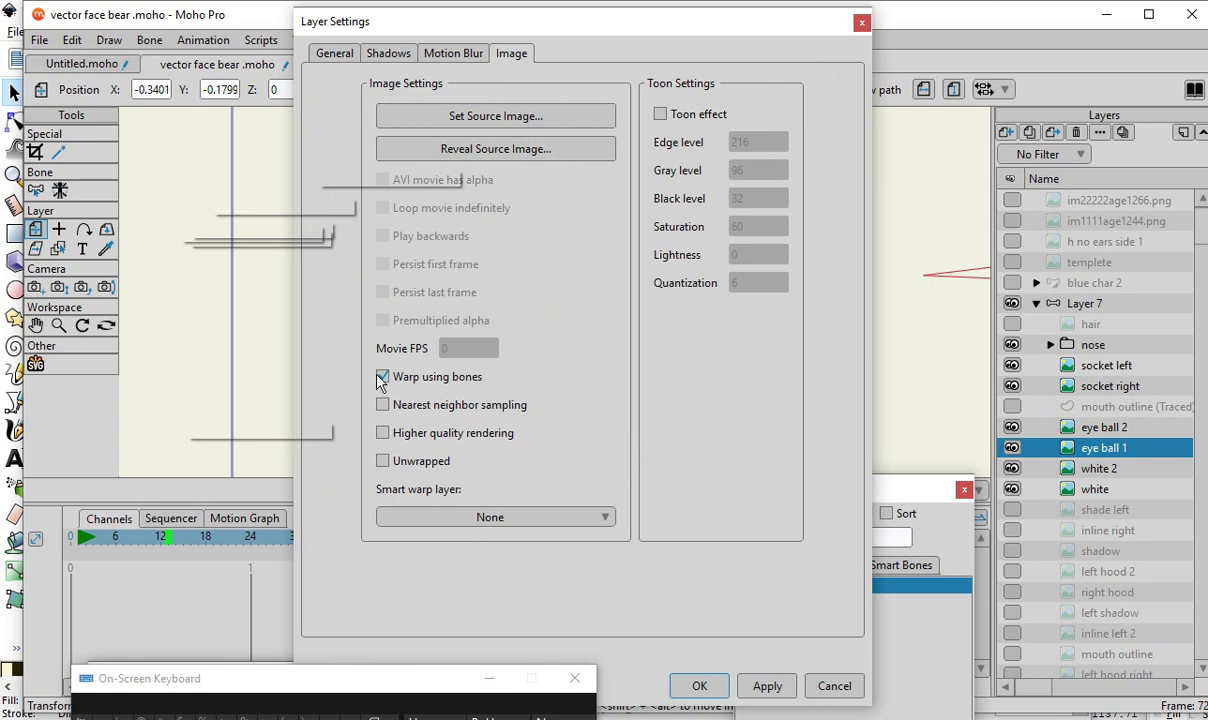
{"action": "left_click", "coordinate": [701, 686]}
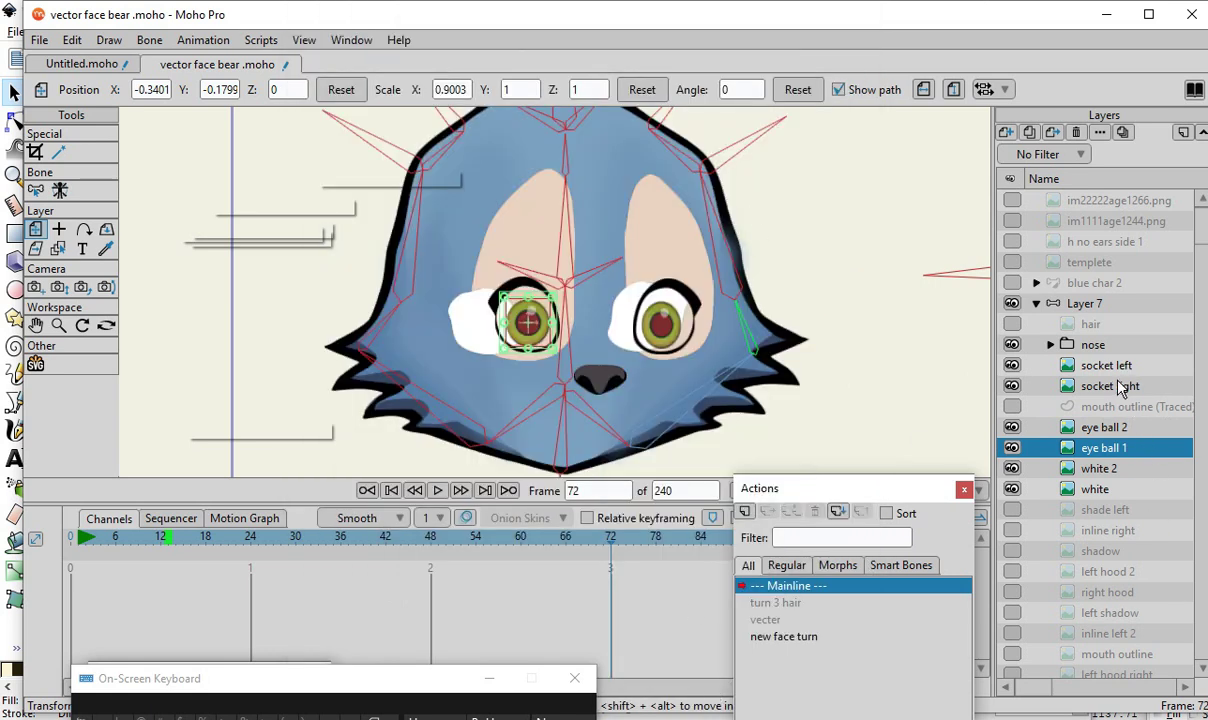
{"action": "double_click", "coordinate": [1108, 366]}
{"action": "left_click", "coordinate": [512, 55]}
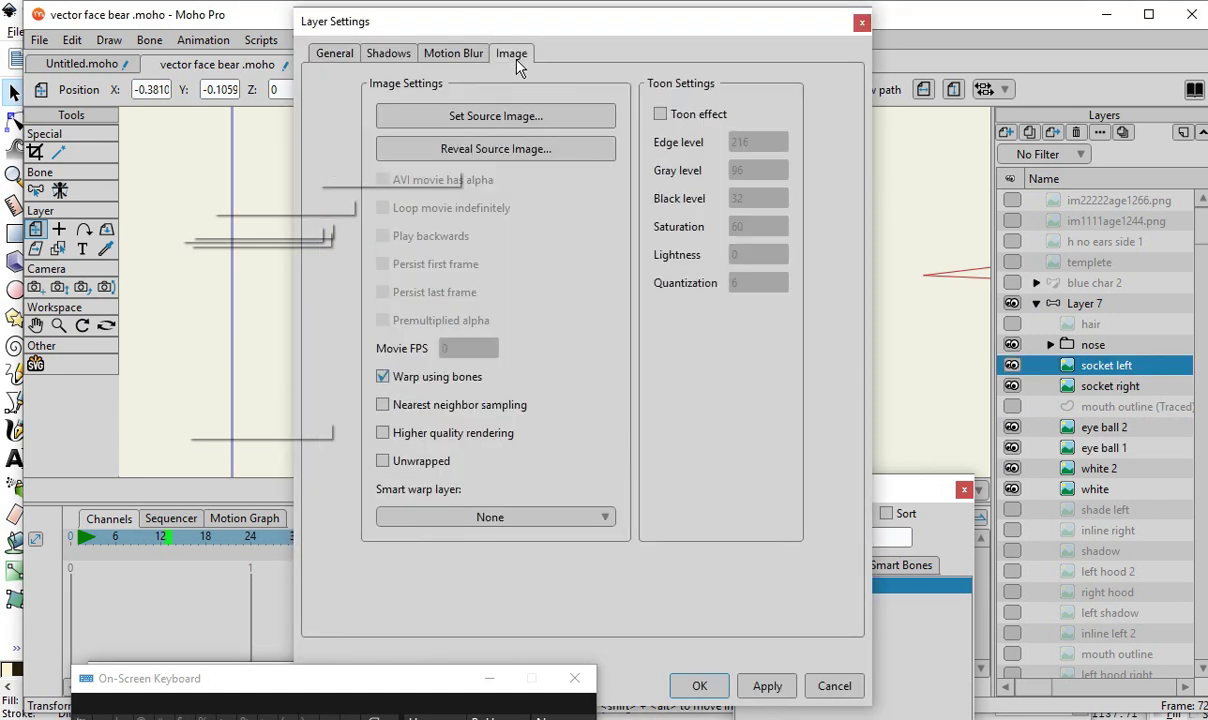
{"action": "left_click", "coordinate": [383, 376]}
{"action": "left_click", "coordinate": [699, 686]}
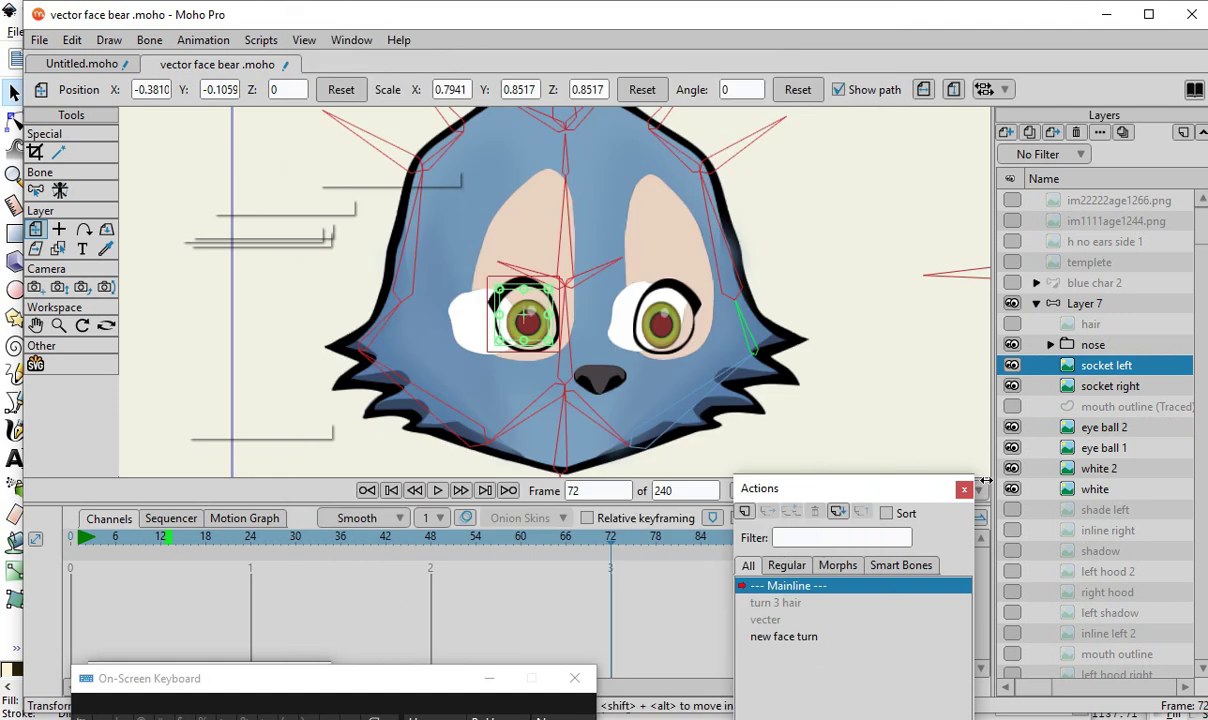
- Check the Warp using bones option in the image settings of the socket right and eye ball 2 layers
{"action": "double_click", "coordinate": [1105, 388]}
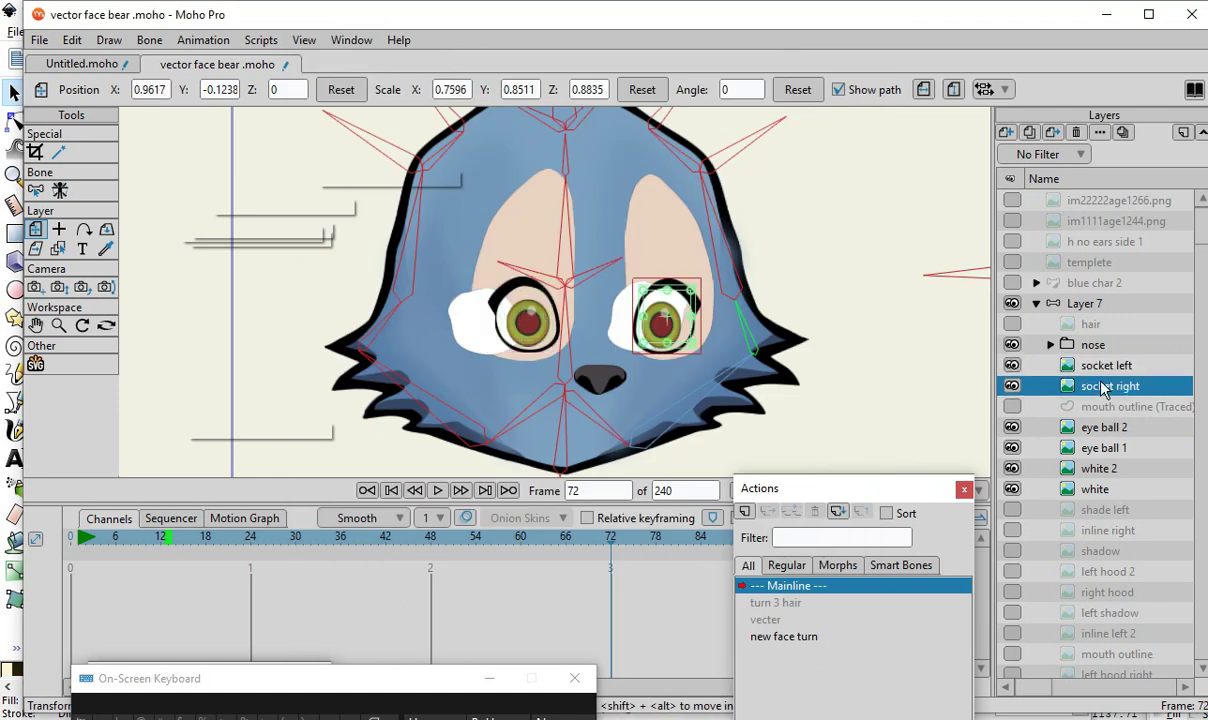
{"action": "left_click", "coordinate": [507, 56]}
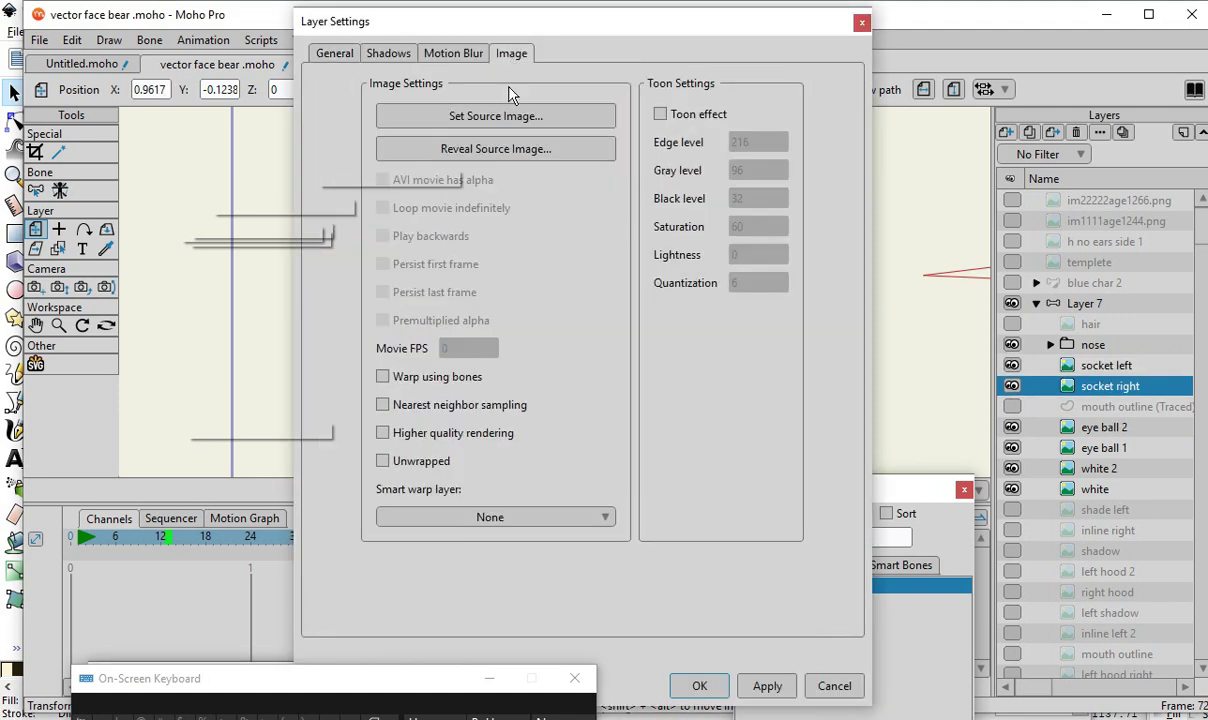
{"action": "left_click", "coordinate": [697, 688]}
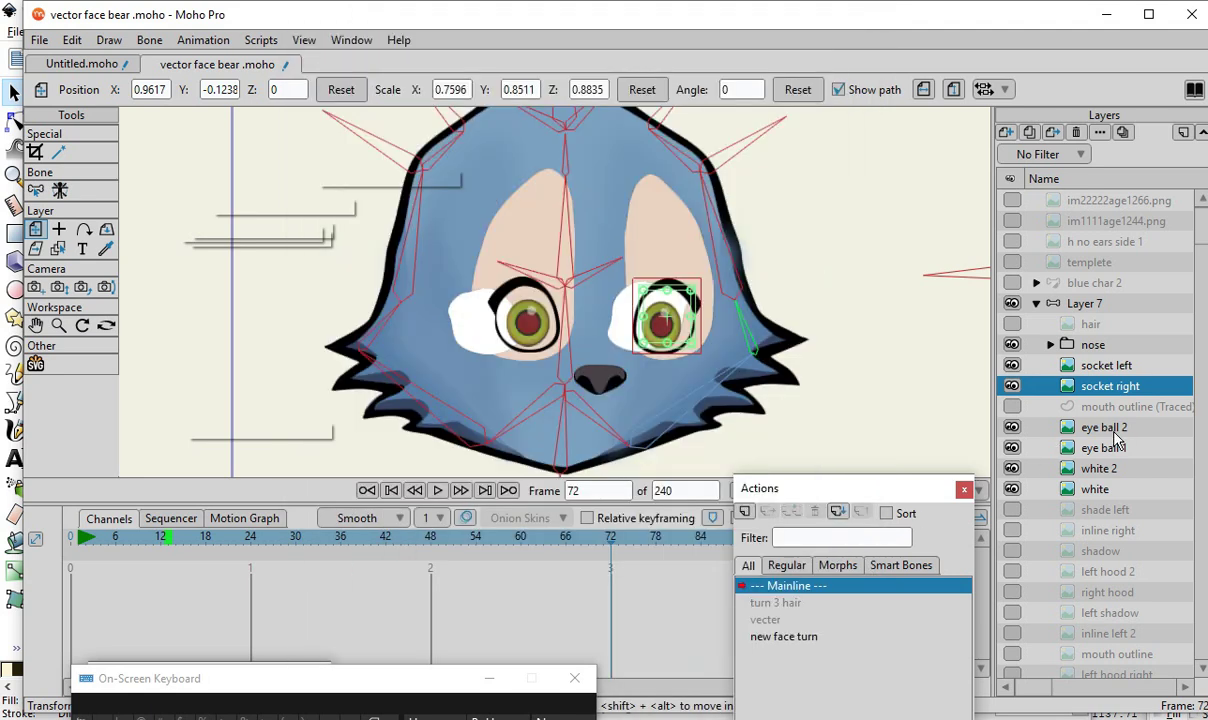
{"action": "left_click", "coordinate": [1110, 428]}
{"action": "double_click", "coordinate": [1115, 430]}
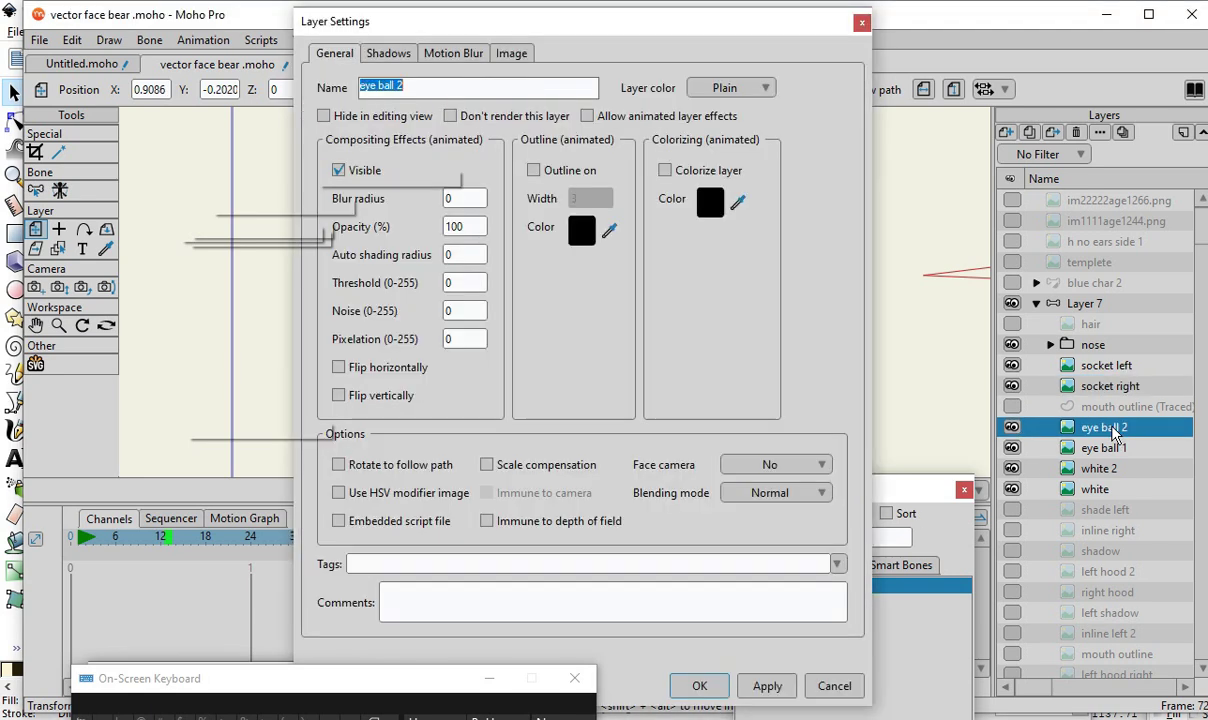
{"action": "left_click", "coordinate": [511, 55]}
{"action": "left_click", "coordinate": [699, 686]}
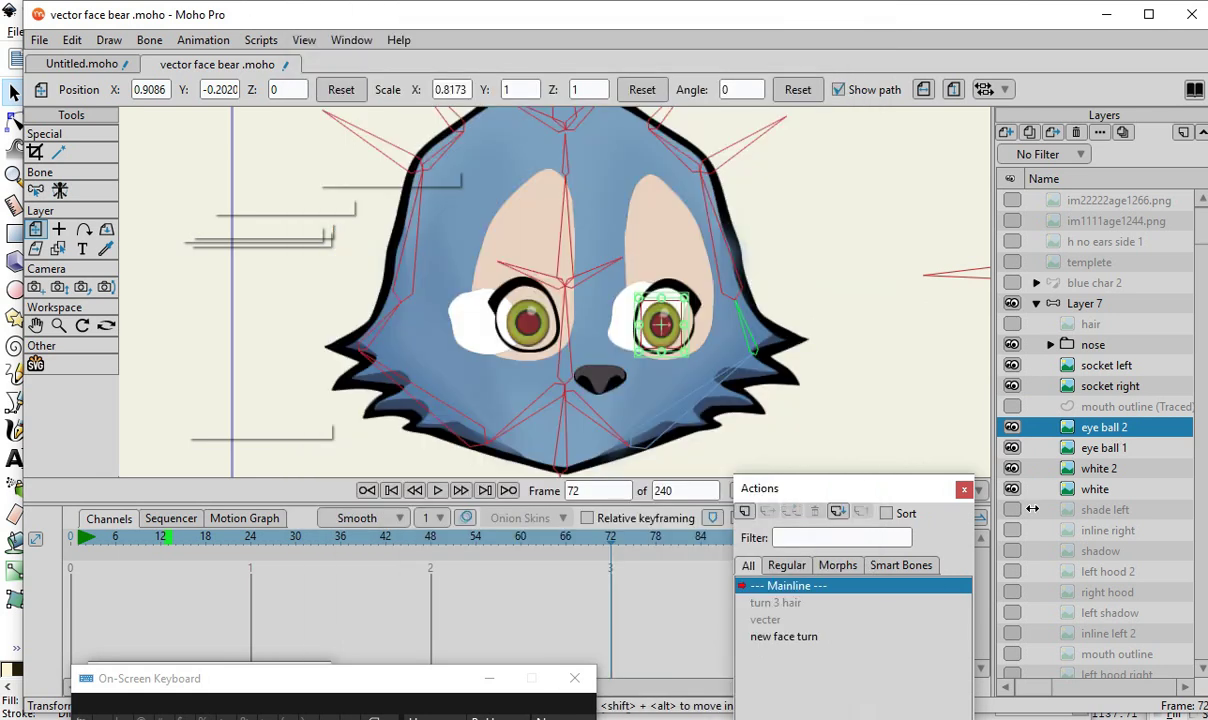
- Make sure Warp using bones is turned off for the eye ball 1, white 2 and white image layers
{"action": "left_click", "coordinate": [1085, 448]}
{"action": "double_click", "coordinate": [1106, 449]}
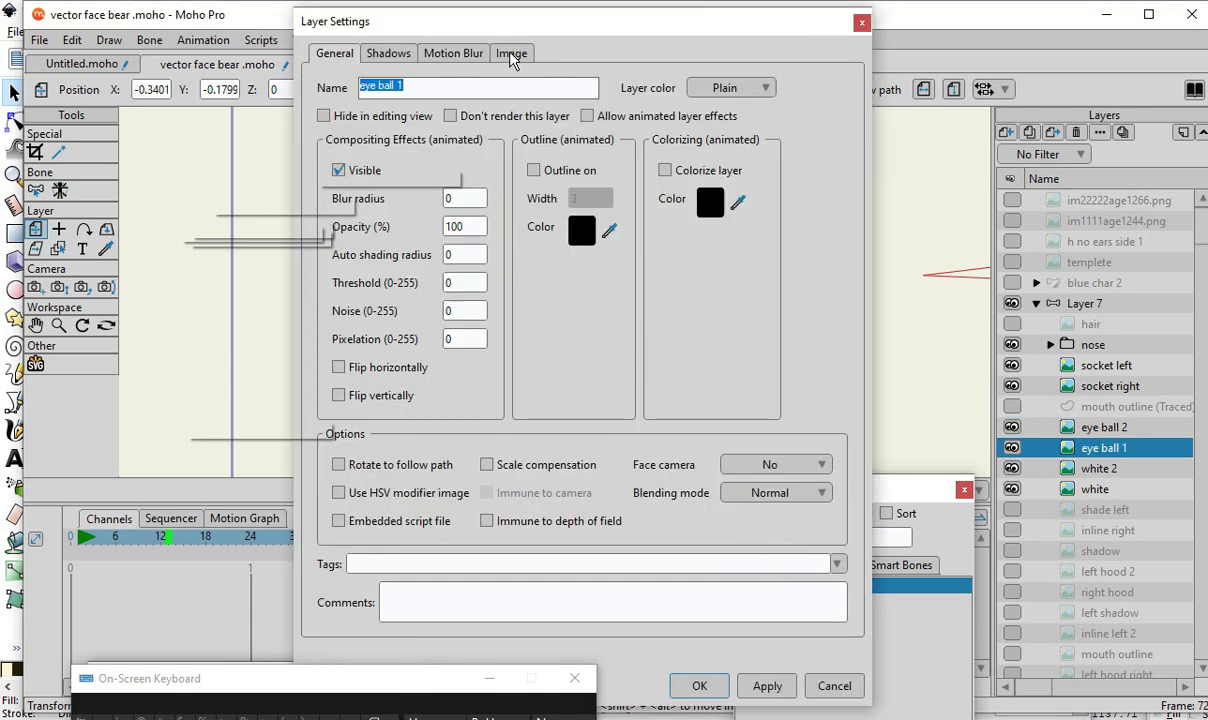
{"action": "left_click", "coordinate": [512, 55]}
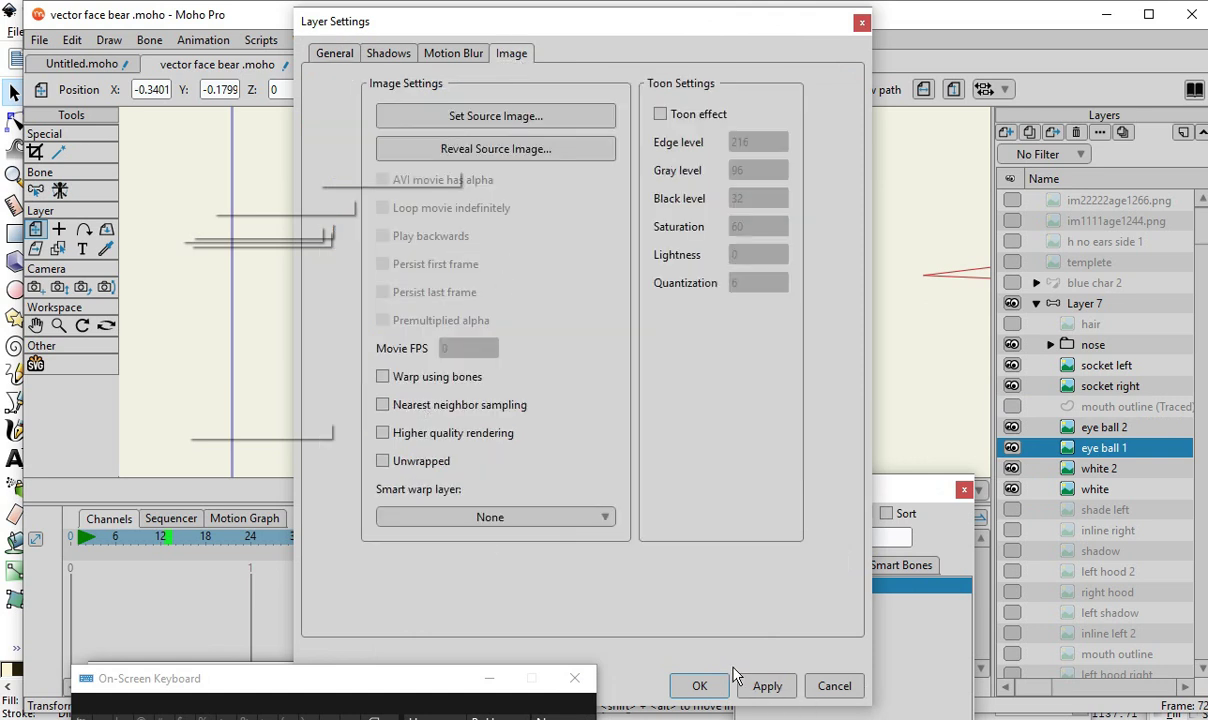
{"action": "left_click", "coordinate": [701, 687]}
{"action": "double_click", "coordinate": [1098, 468]}
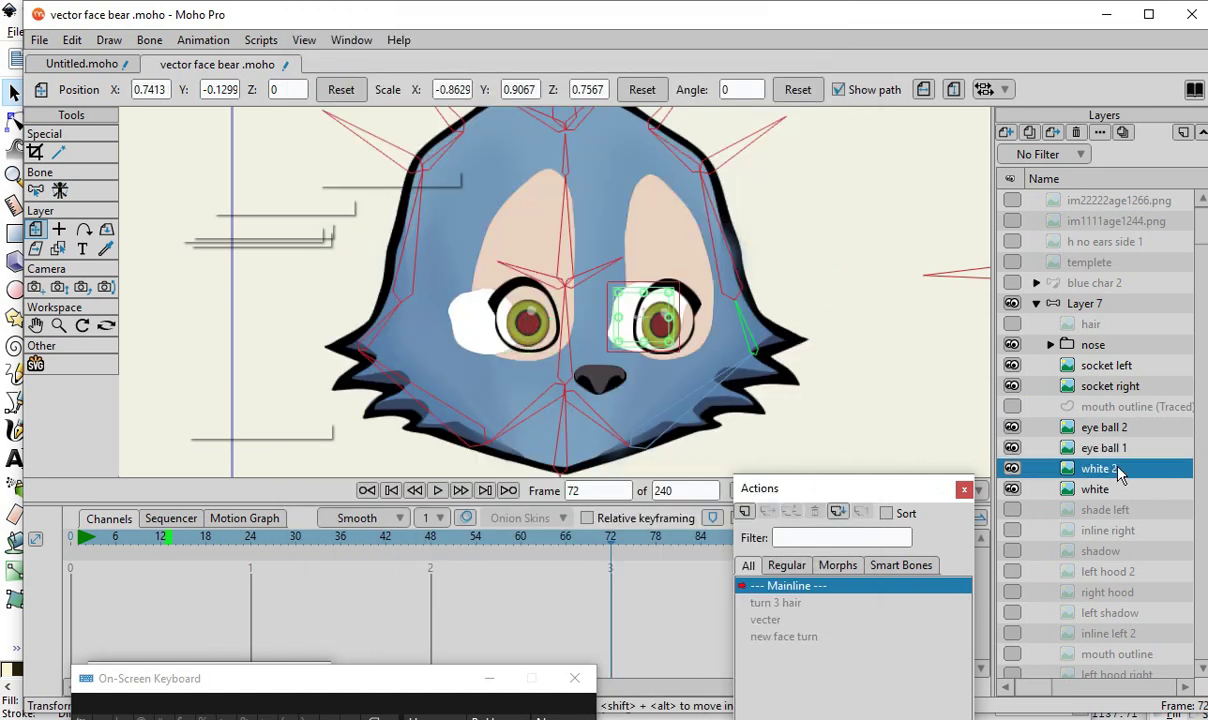
{"action": "left_click", "coordinate": [511, 53]}
{"action": "left_click", "coordinate": [383, 378]}
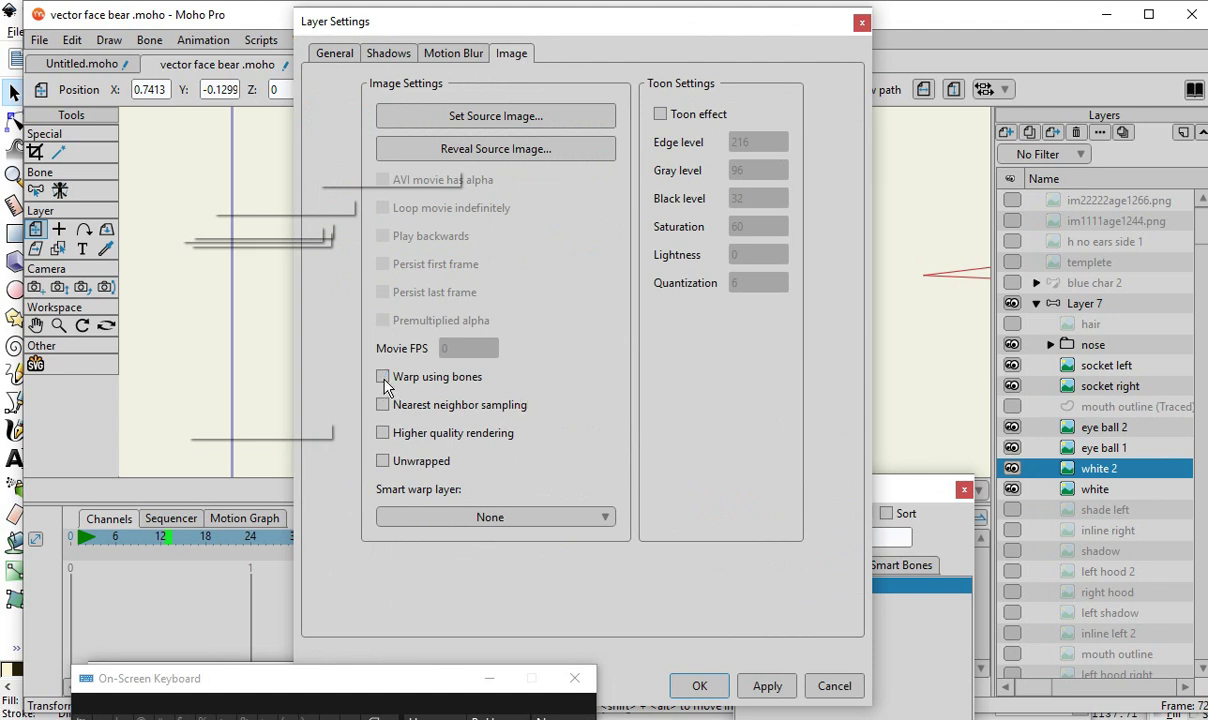
{"action": "left_click", "coordinate": [700, 686]}
{"action": "double_click", "coordinate": [1091, 491]}
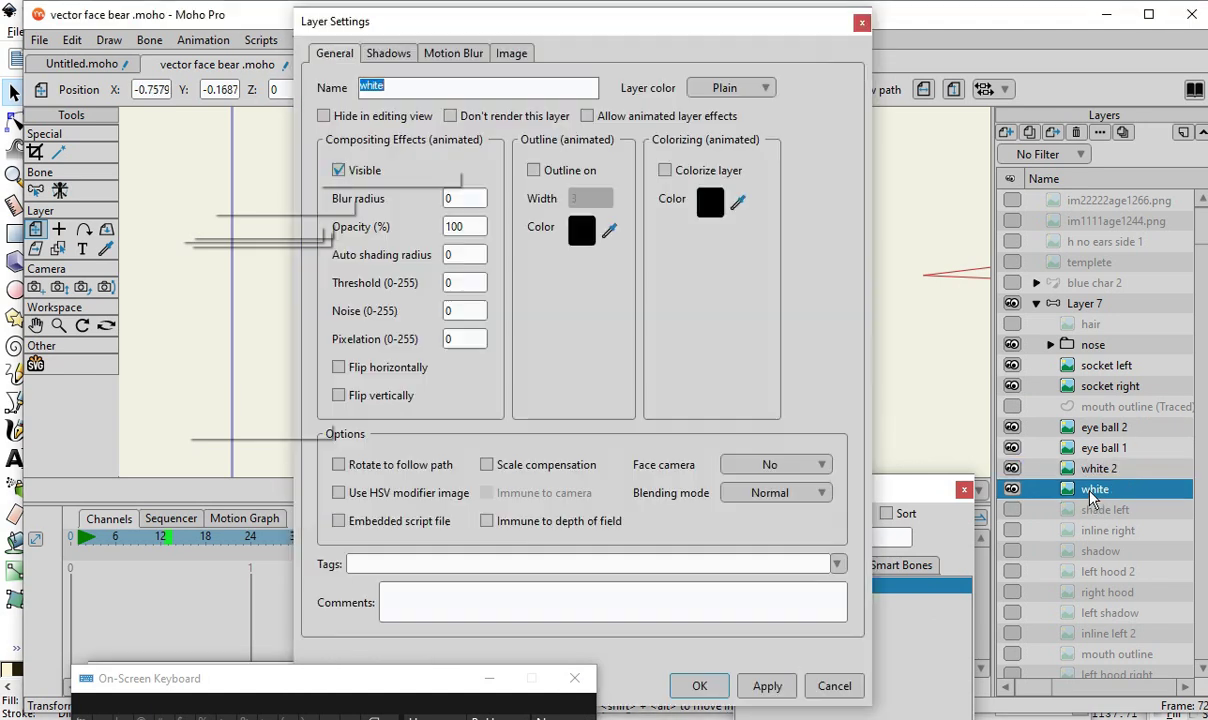
{"action": "left_click", "coordinate": [509, 57]}
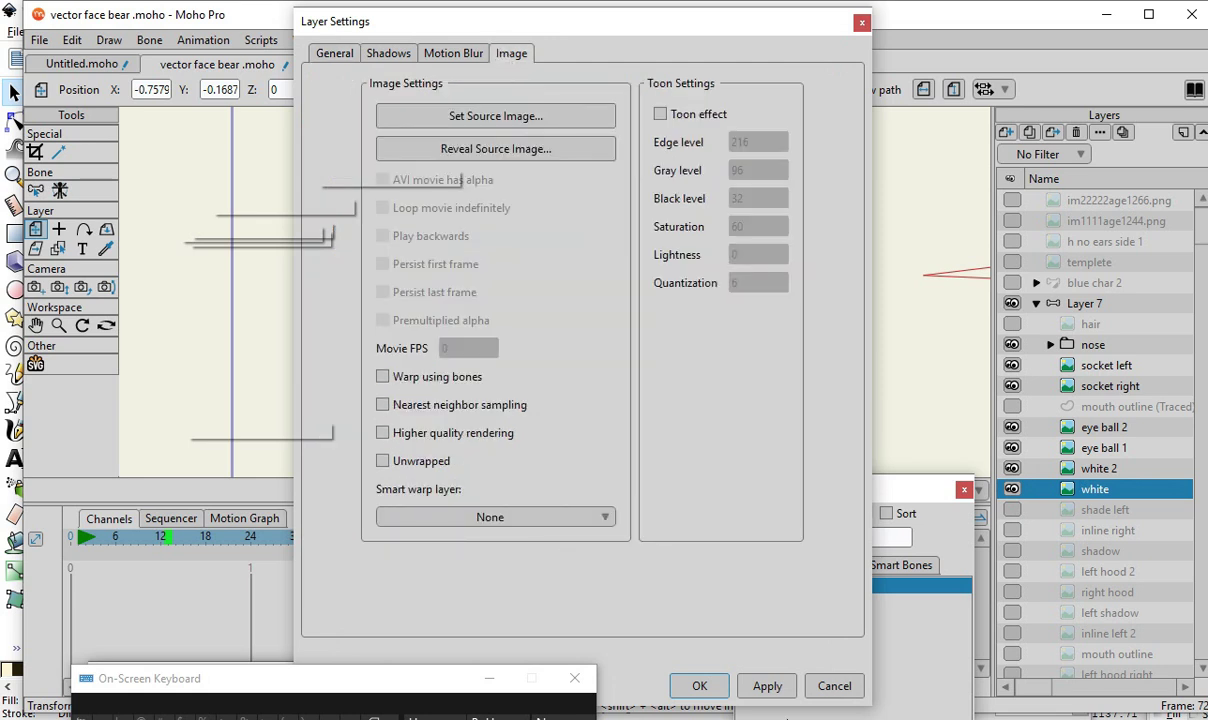
{"action": "left_click", "coordinate": [699, 686]}
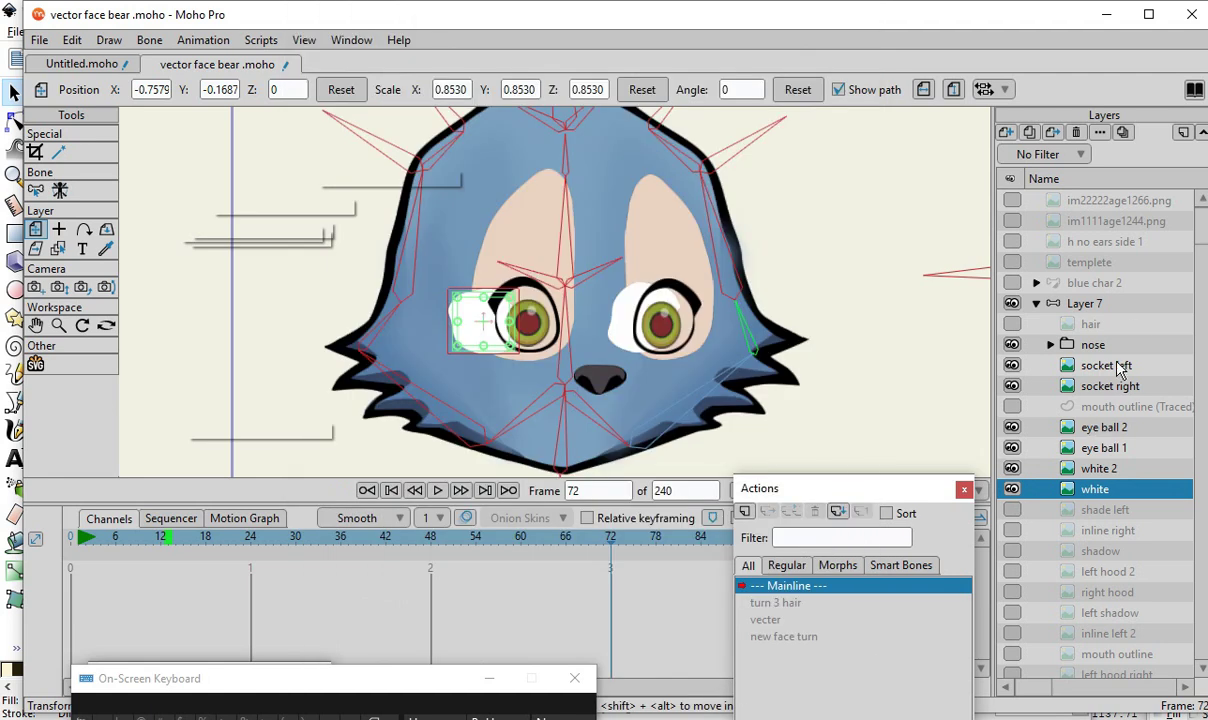
- Make sure Warp using bones is turned off for the left e 1 and right e 1 image layers
{"action": "scroll", "coordinate": [1118, 228], "scroll_direction": "down", "scroll_amount": 4}
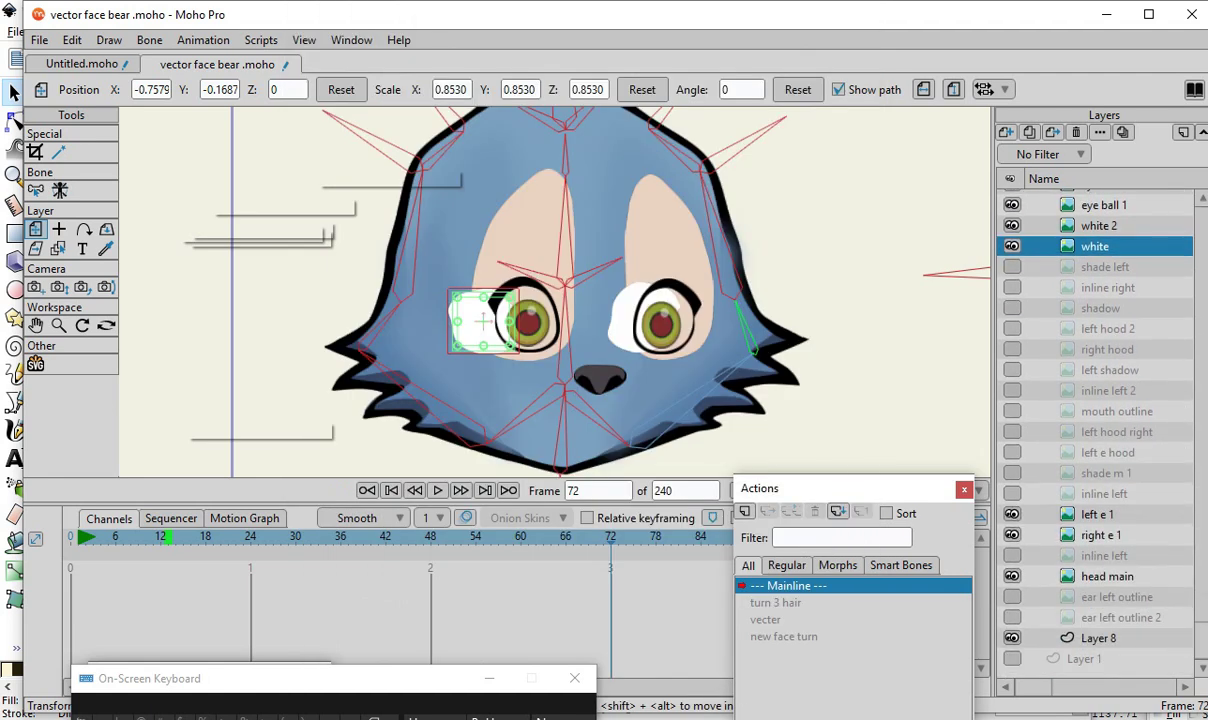
{"action": "left_click", "coordinate": [1105, 516]}
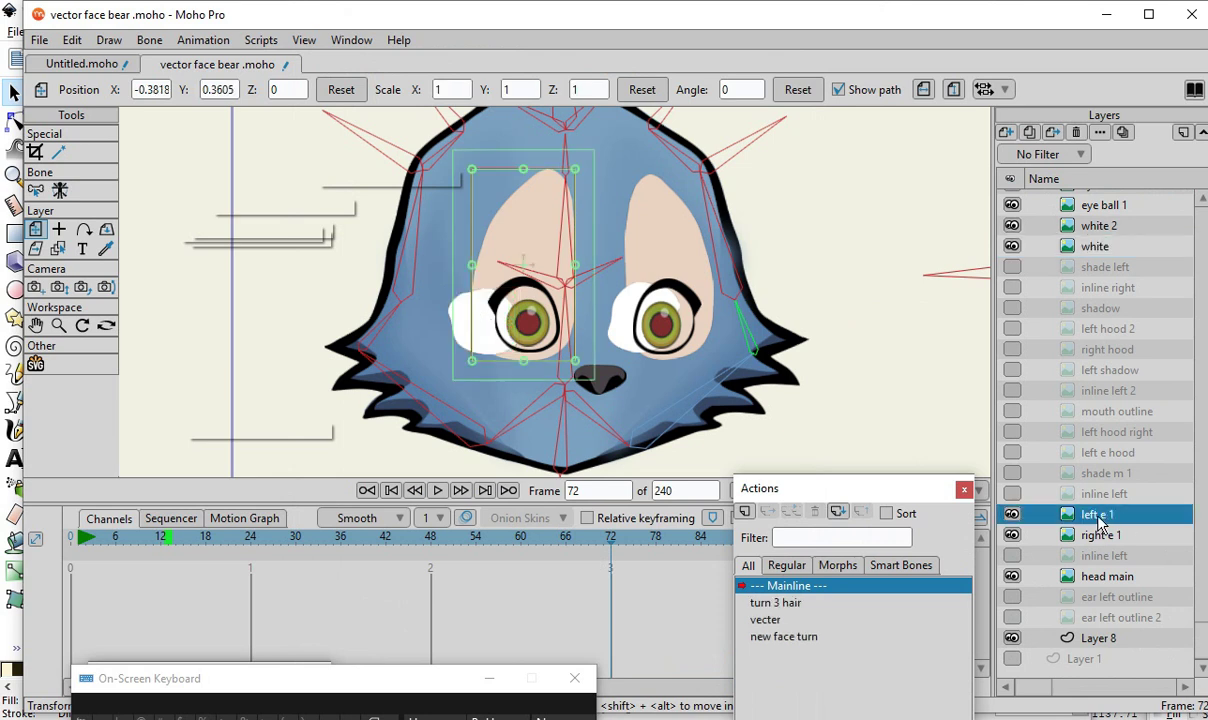
{"action": "double_click", "coordinate": [1100, 516]}
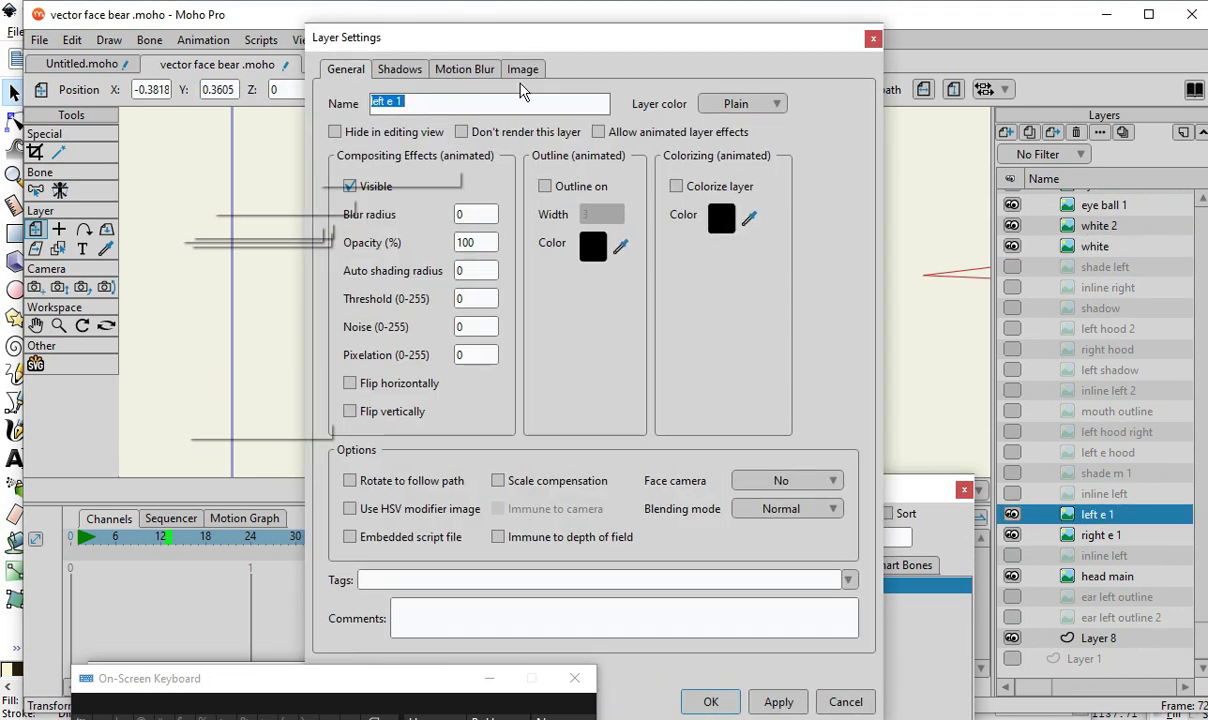
{"action": "left_click", "coordinate": [520, 72]}
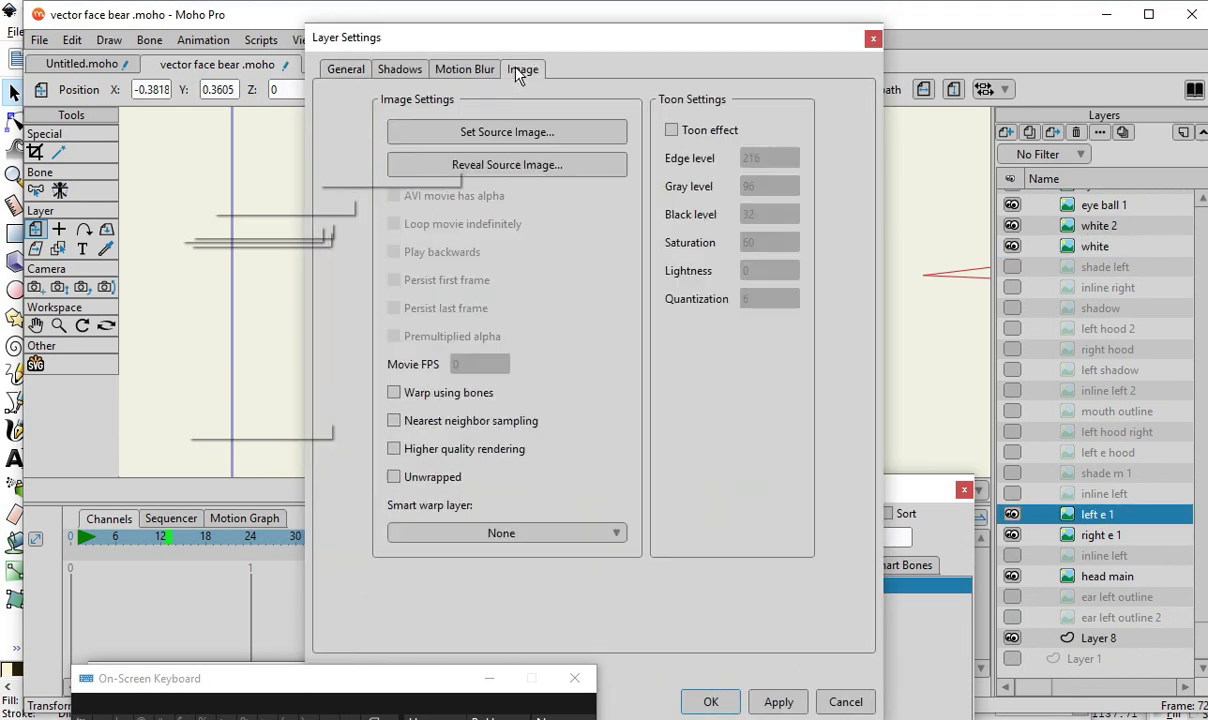
{"action": "left_click", "coordinate": [711, 701]}
{"action": "double_click", "coordinate": [1110, 536]}
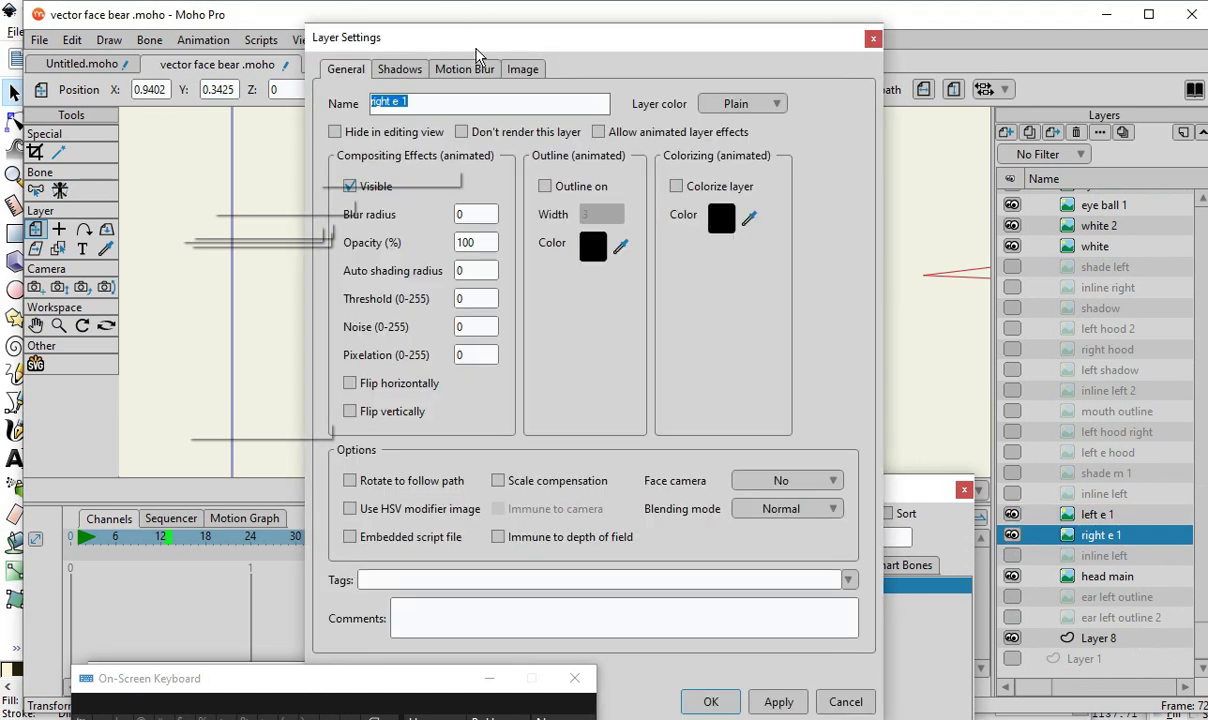
{"action": "left_click", "coordinate": [522, 71]}
{"action": "left_click", "coordinate": [394, 392]}
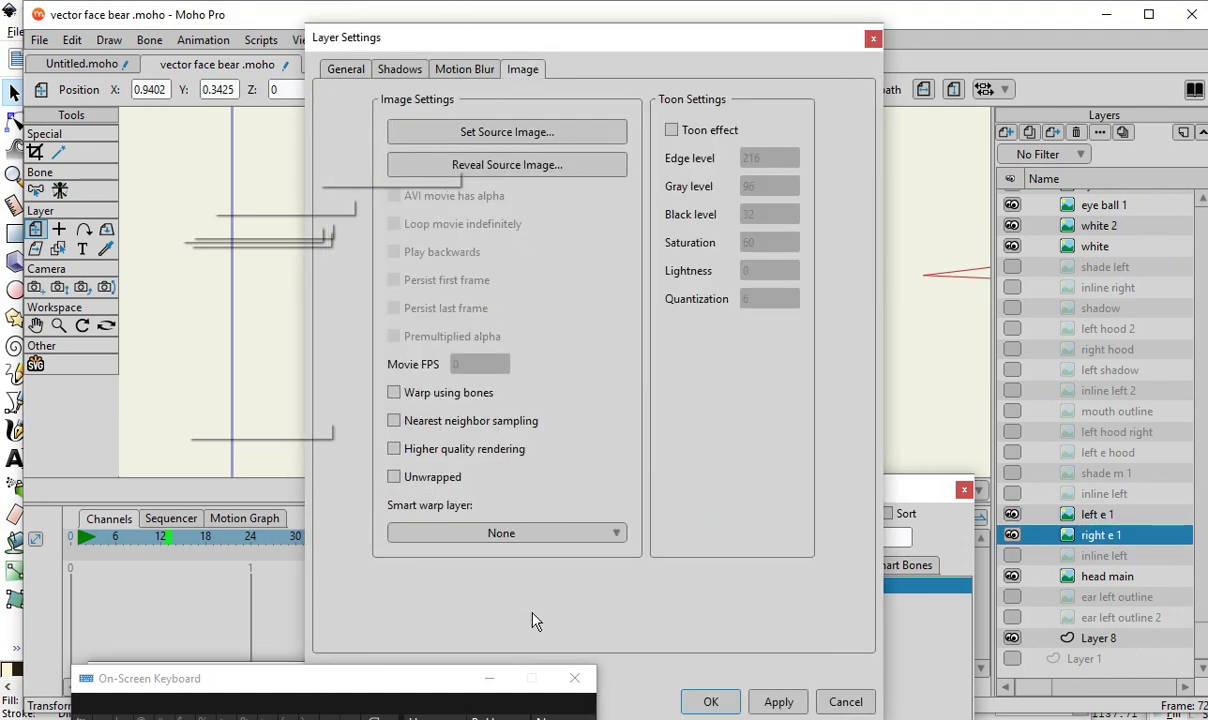
{"action": "left_click", "coordinate": [709, 702]}
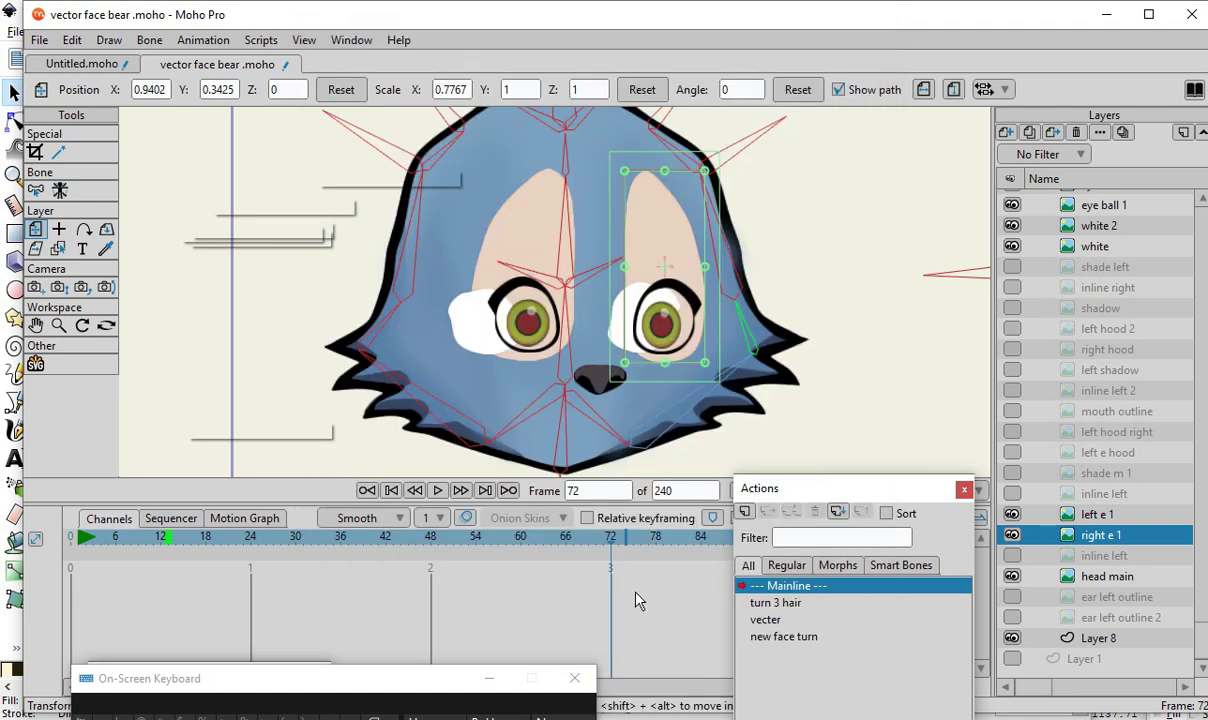
- Move the Actions window clear of the timeline, then select Layer 7 and scrub the head turn around frame 72
{"action": "left_click_drag", "start_coordinate": [693, 393], "coordinate": [752, 373]}
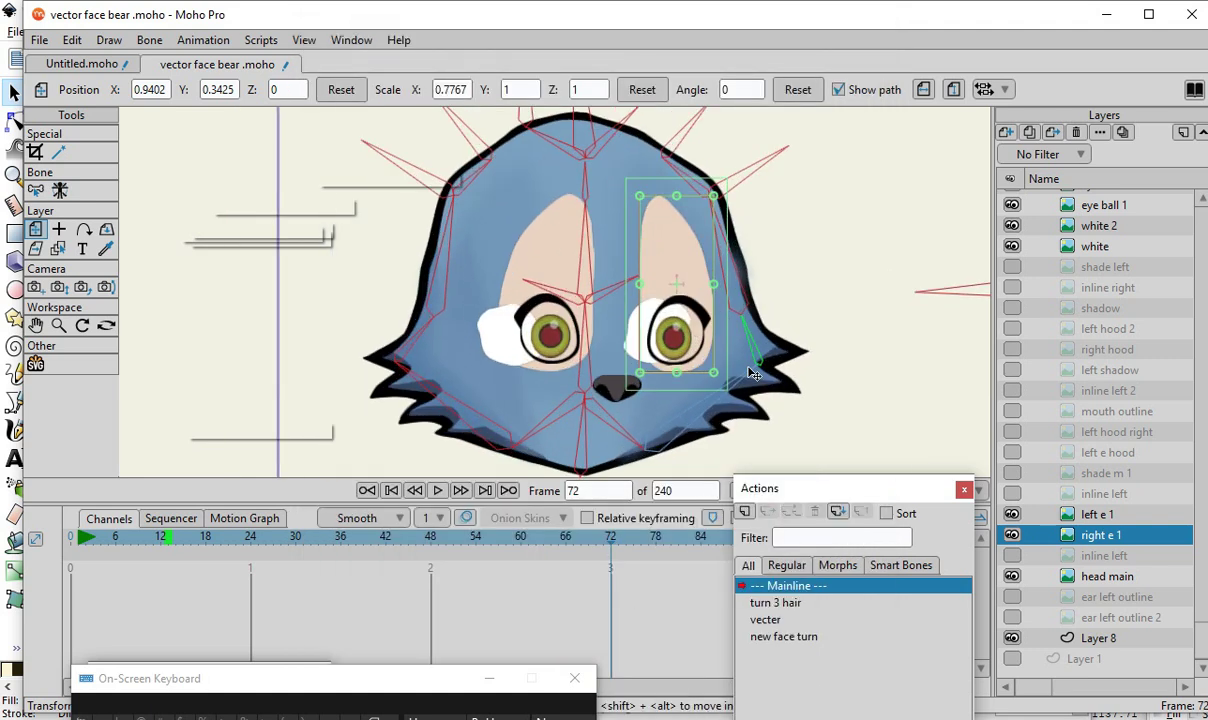
{"action": "left_click_drag", "start_coordinate": [801, 492], "coordinate": [805, 690]}
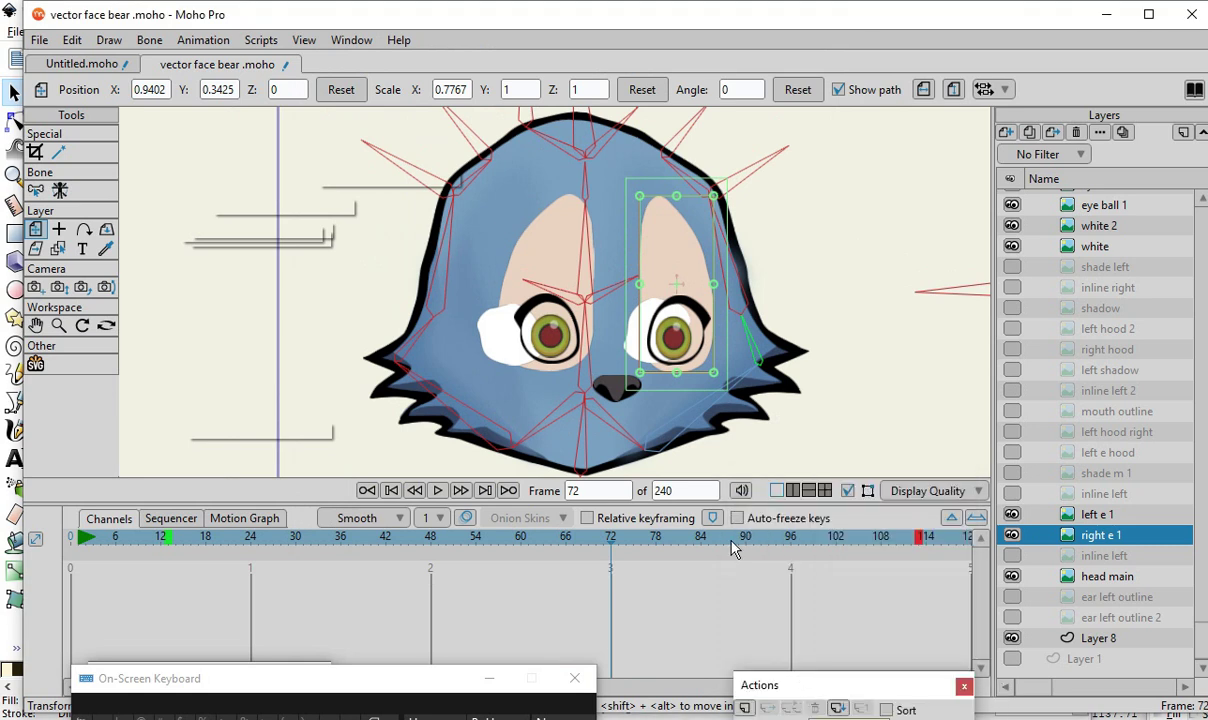
{"action": "scroll", "coordinate": [1100, 430], "scroll_direction": "up", "scroll_amount": 4}
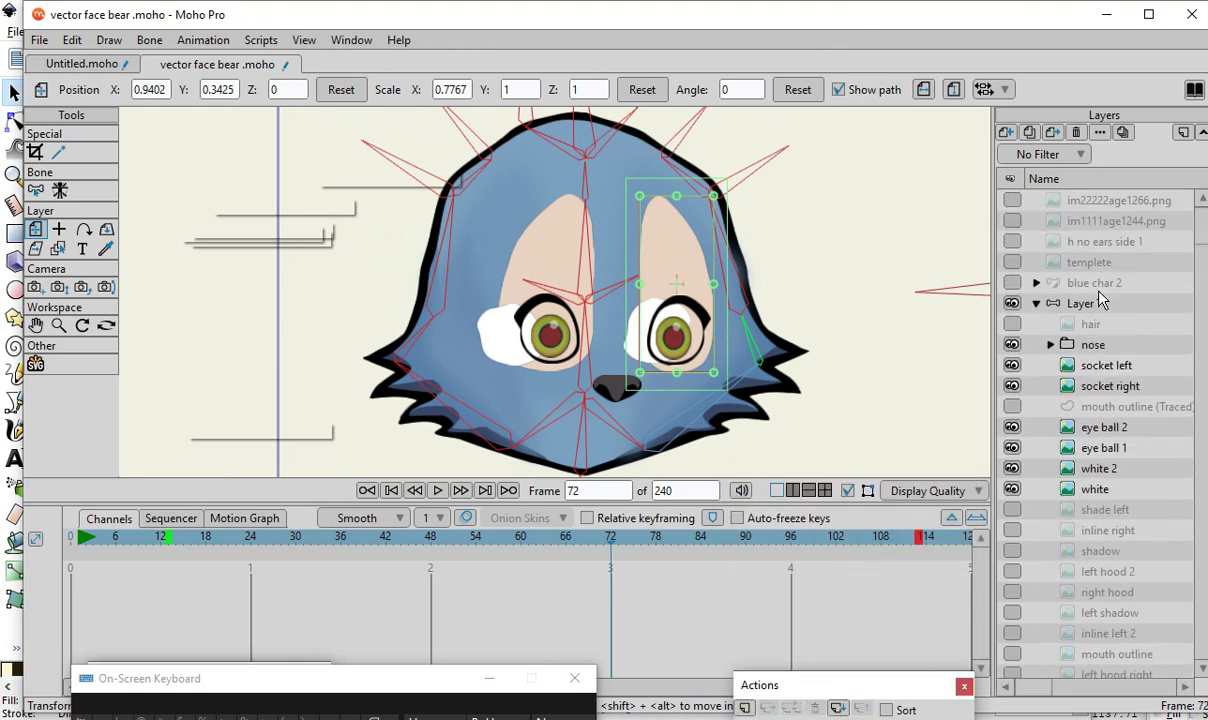
{"action": "left_click", "coordinate": [1100, 303]}
{"action": "left_click", "coordinate": [603, 546]}
{"action": "left_click_drag", "start_coordinate": [601, 545], "coordinate": [614, 630]}
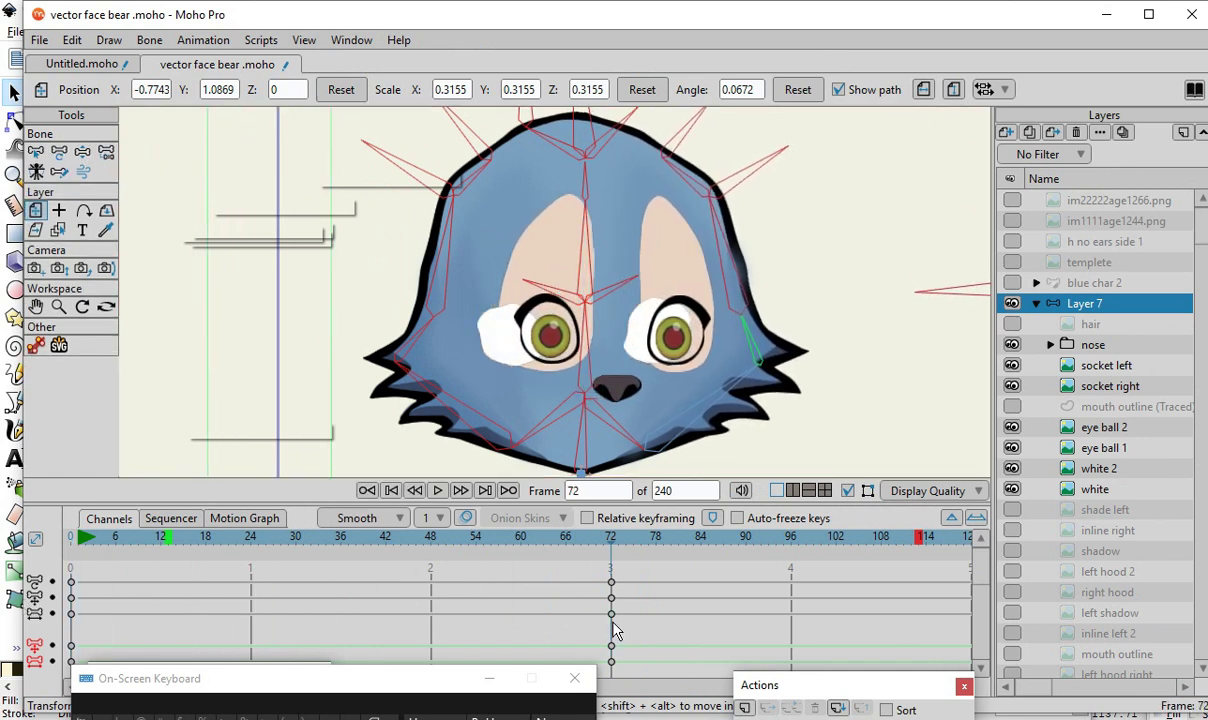
- At frame 72, move the white 2 layer into its eye outline and narrow it to an X scale of about -0.73
{"action": "scroll", "coordinate": [722, 415], "scroll_direction": "up", "scroll_amount": 5}
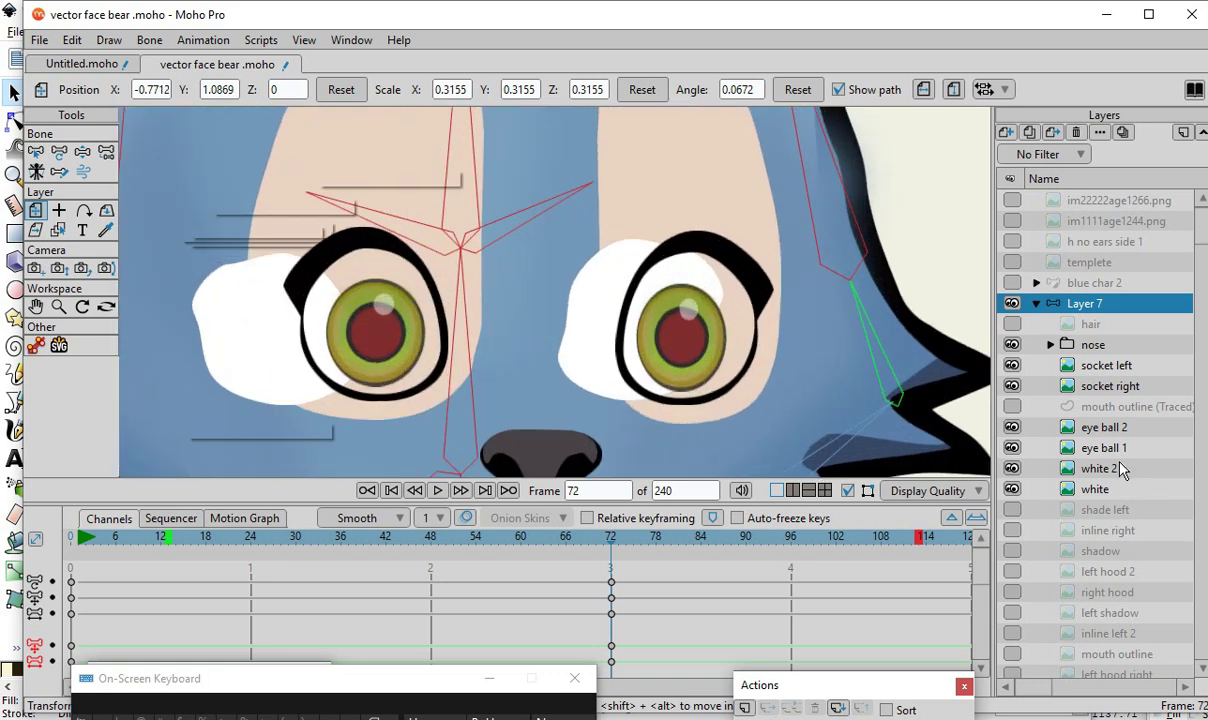
{"action": "left_click", "coordinate": [1048, 467]}
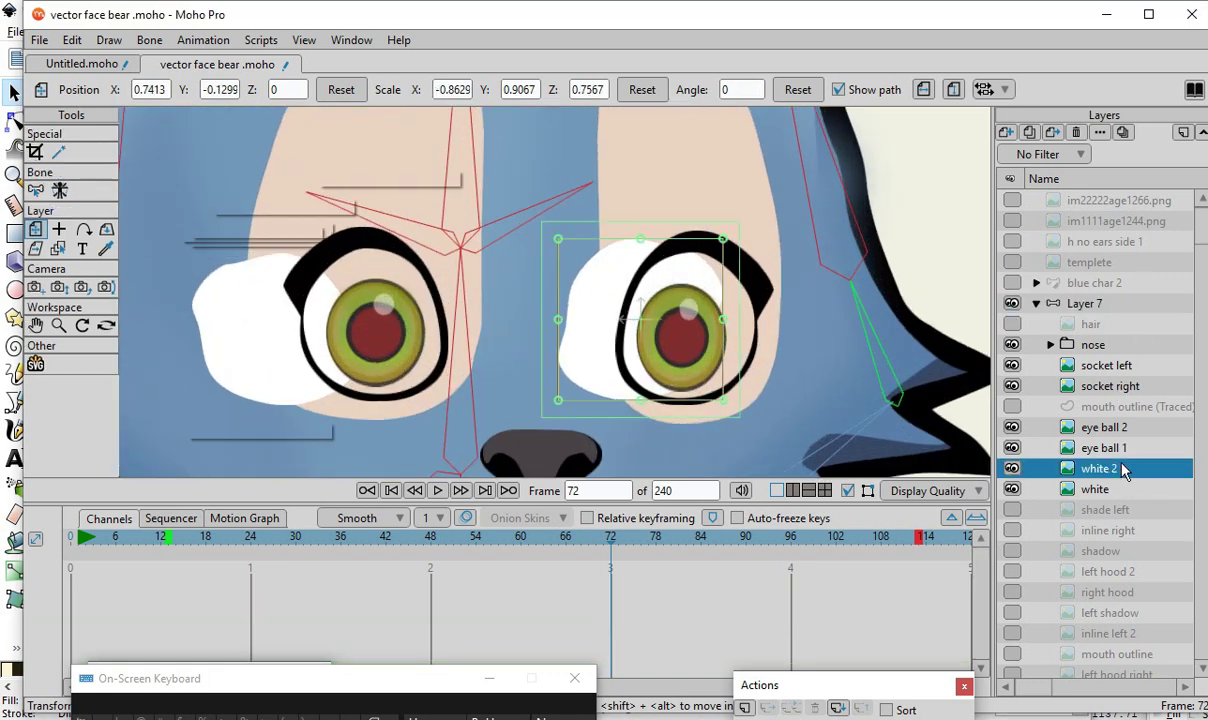
{"action": "left_click_drag", "start_coordinate": [593, 347], "coordinate": [634, 346]}
{"action": "left_click_drag", "start_coordinate": [628, 345], "coordinate": [621, 320]}
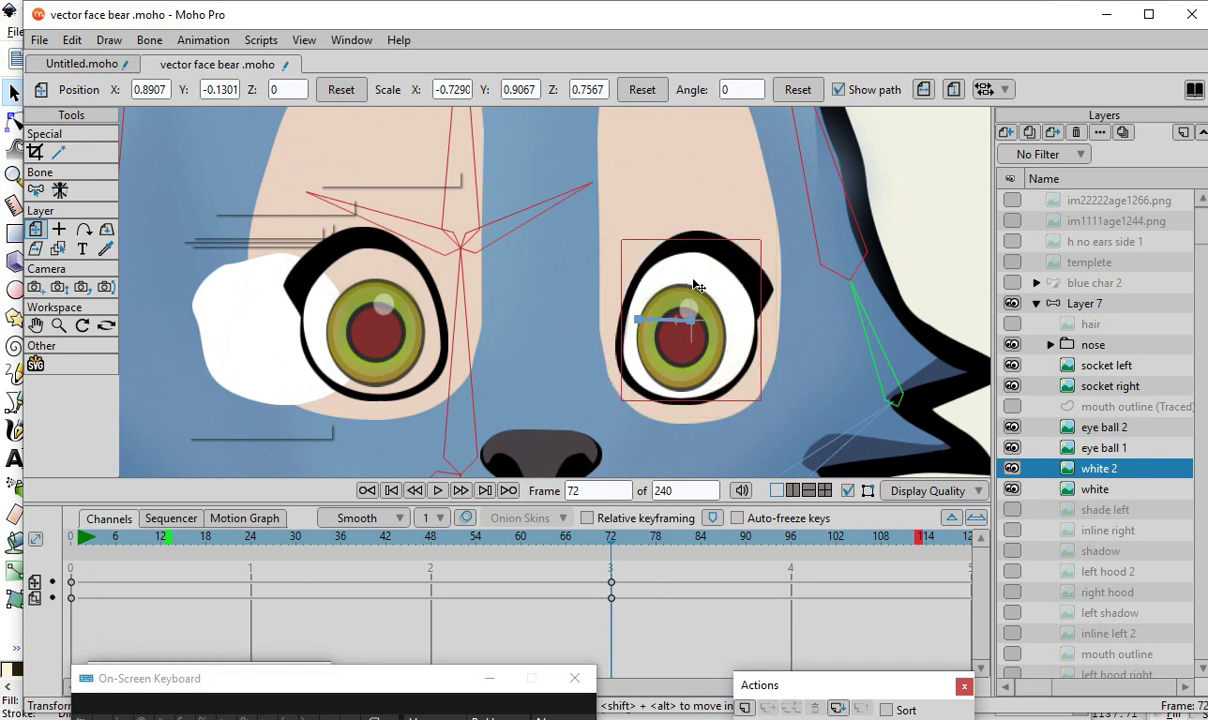
{"action": "left_click_drag", "start_coordinate": [697, 286], "coordinate": [704, 288]}
- Fit the white layer inside the other eye outline at about X -0.372, Y -0.118 with an X scale of about 0.777
{"action": "left_click", "coordinate": [1095, 490]}
{"action": "left_click_drag", "start_coordinate": [226, 350], "coordinate": [298, 318]}
{"action": "scroll", "coordinate": [300, 318], "scroll_direction": "up", "scroll_amount": 2}
{"action": "scroll", "coordinate": [670, 467], "scroll_direction": "down", "scroll_amount": 4}
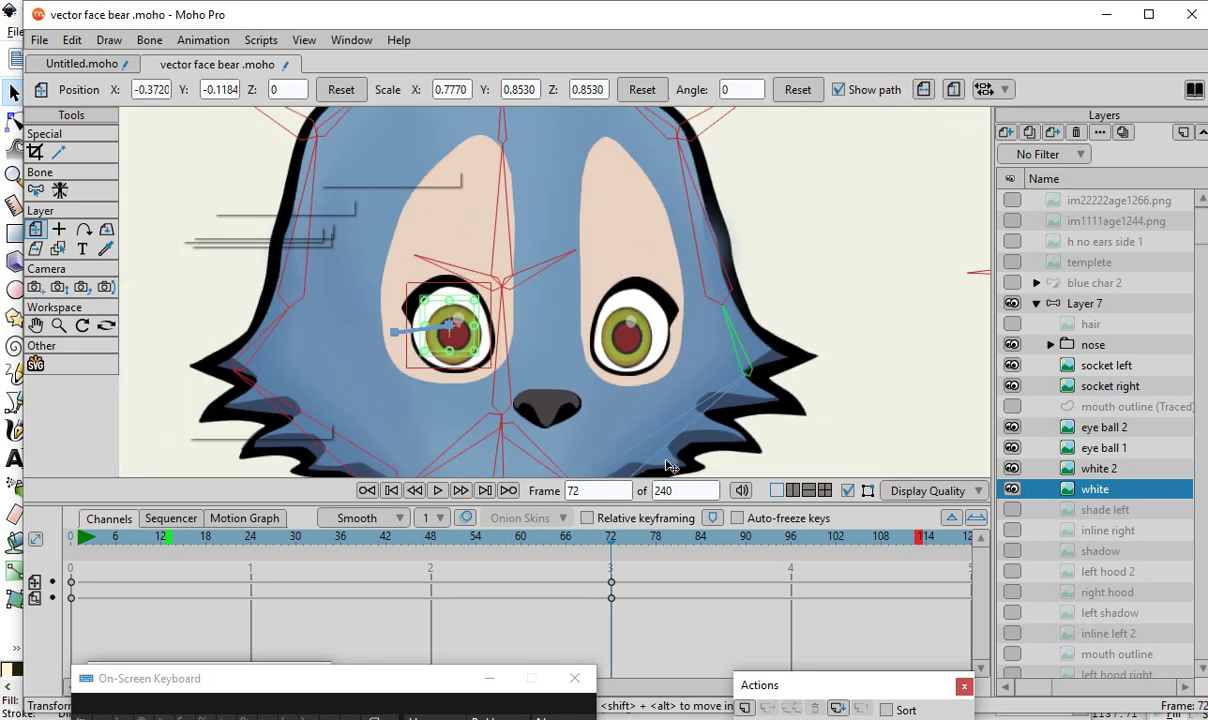
{"action": "scroll", "coordinate": [340, 360], "scroll_direction": "up", "scroll_amount": 1}
{"action": "scroll", "coordinate": [630, 341], "scroll_direction": "down", "scroll_amount": 3}
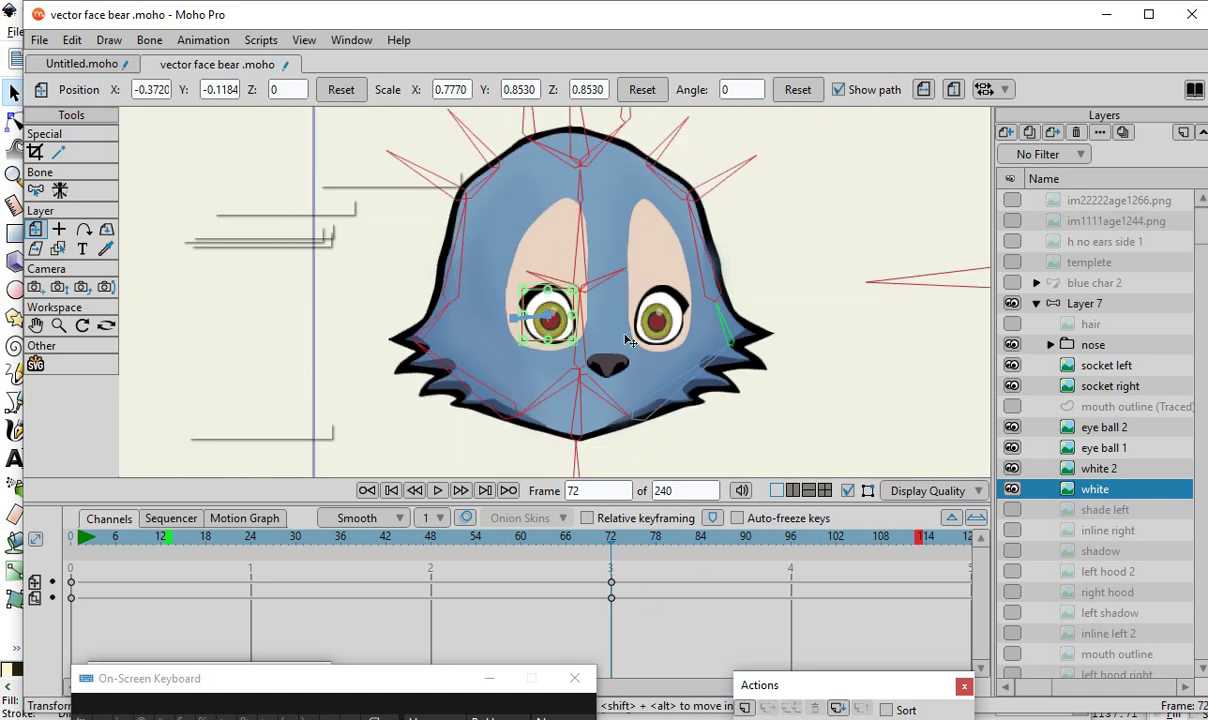
{"action": "scroll", "coordinate": [632, 233], "scroll_direction": "up", "scroll_amount": 1}
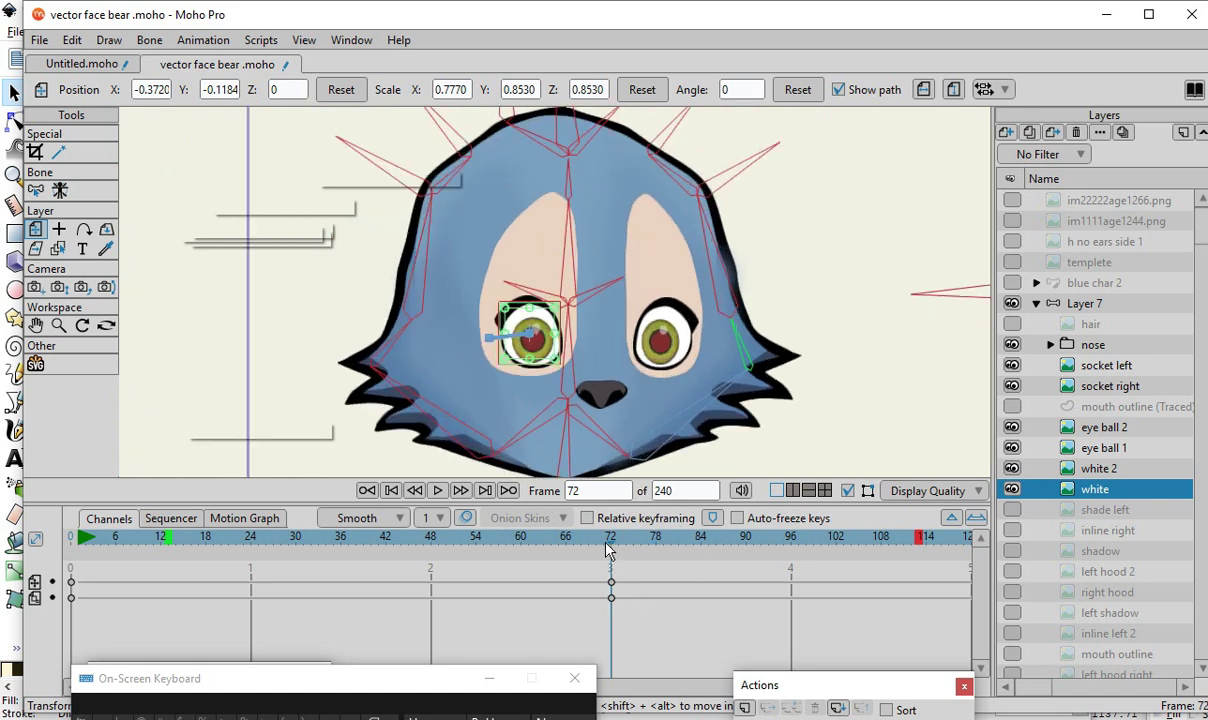
- Review the turn, go to frame 90 and rotate Layer 7's separate control bone beside the head to about 178.78°
{"action": "left_click_drag", "start_coordinate": [612, 546], "coordinate": [613, 627]}
{"action": "scroll", "coordinate": [380, 390], "scroll_direction": "down", "scroll_amount": 2}
{"action": "scroll", "coordinate": [619, 412], "scroll_direction": "up", "scroll_amount": 2}
{"action": "left_click_drag", "start_coordinate": [632, 542], "coordinate": [745, 540]}
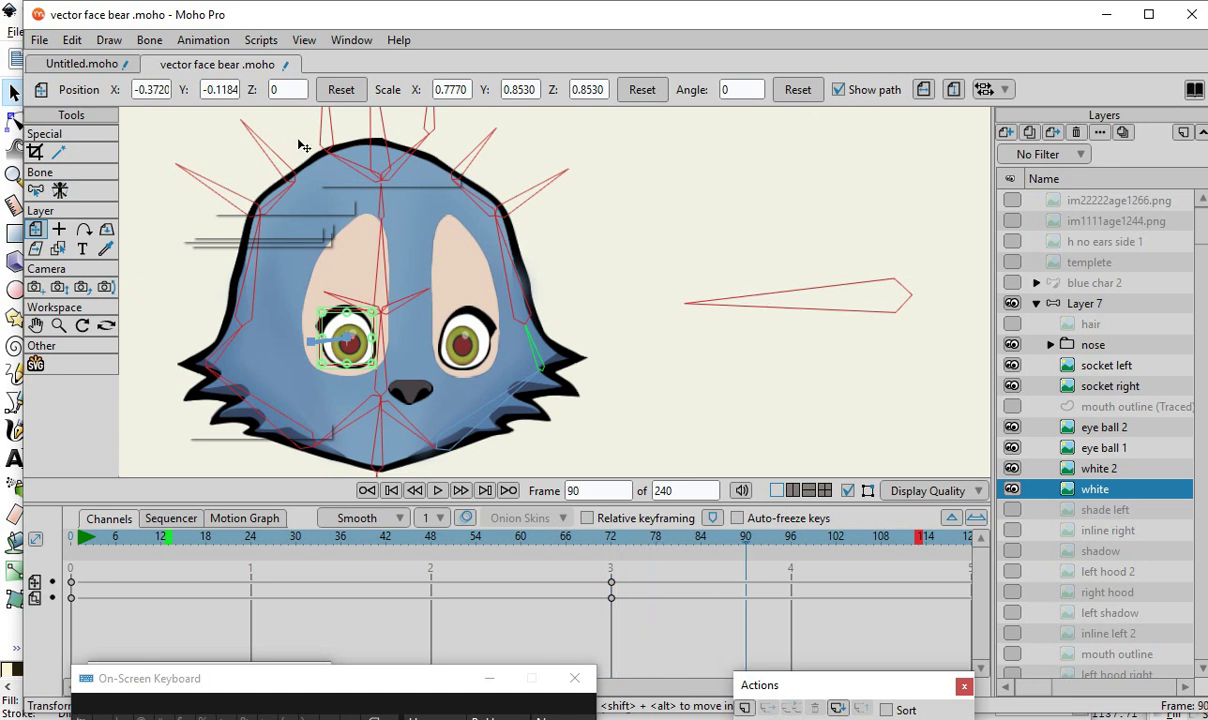
{"action": "left_click", "coordinate": [1145, 309]}
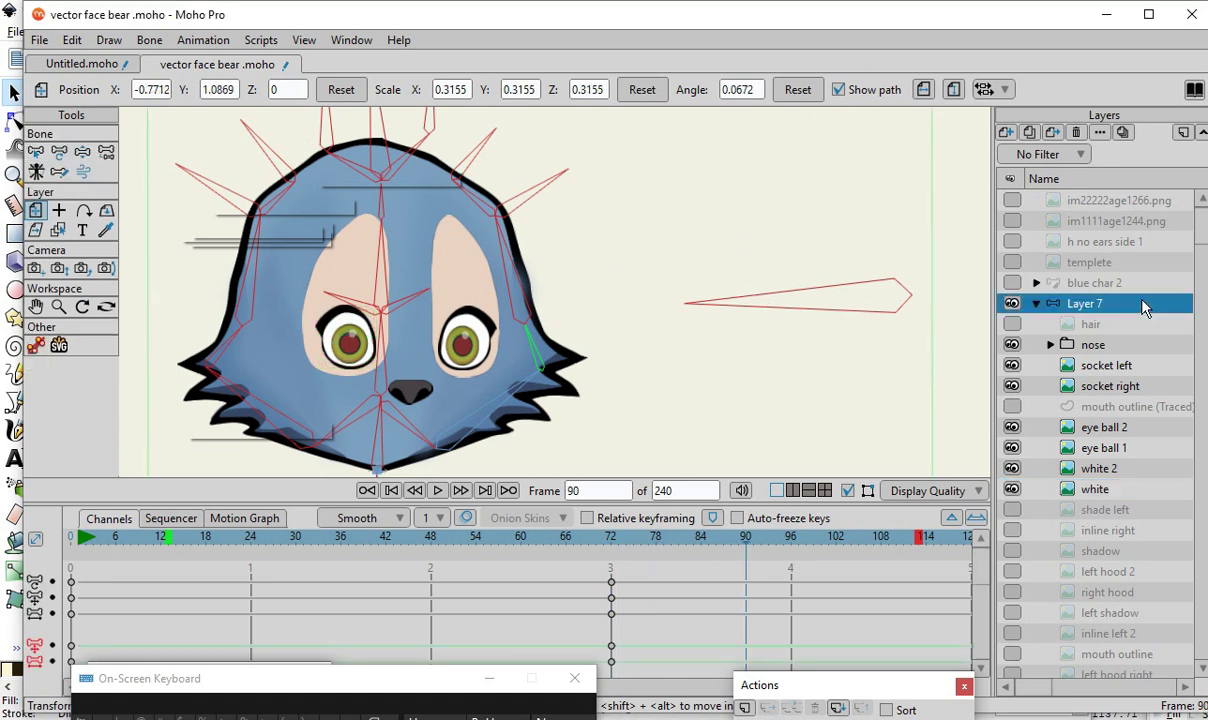
{"action": "left_click", "coordinate": [59, 151]}
{"action": "left_click_drag", "start_coordinate": [752, 316], "coordinate": [812, 302]}
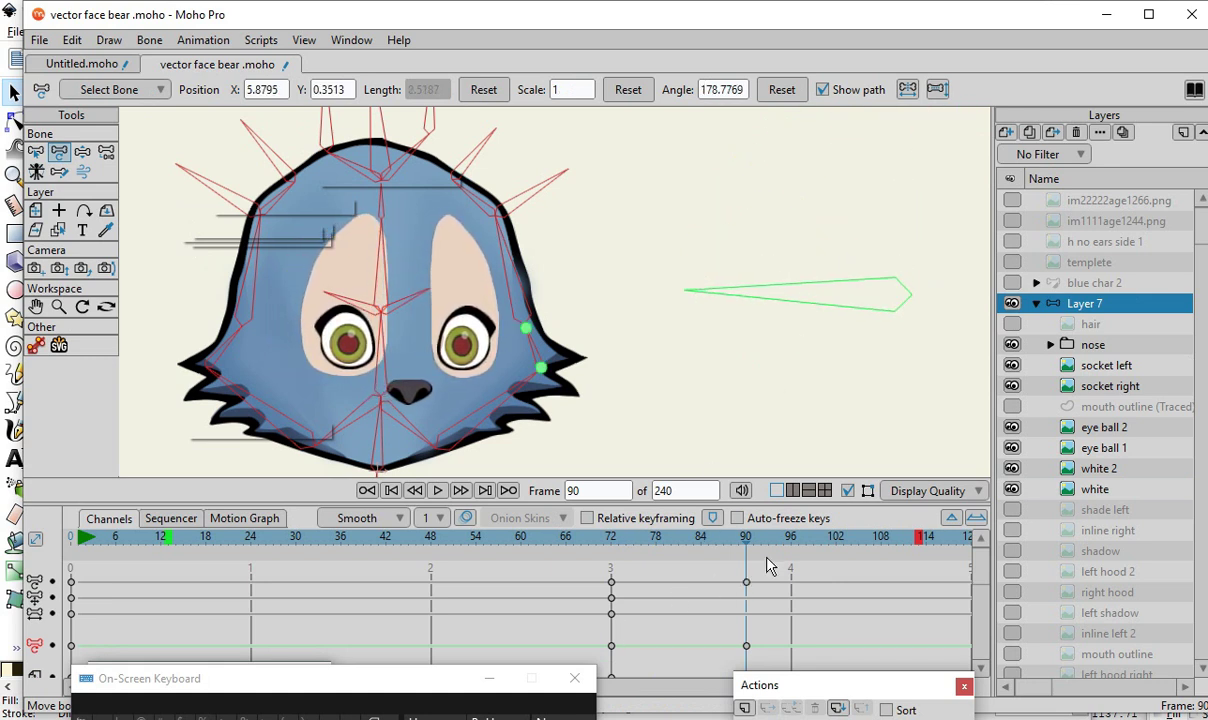
- Rotate the control bone to about 178.55° at frame 72 and scrub between frames 0 and 72 to review the turn
{"action": "left_click_drag", "start_coordinate": [749, 541], "coordinate": [617, 638]}
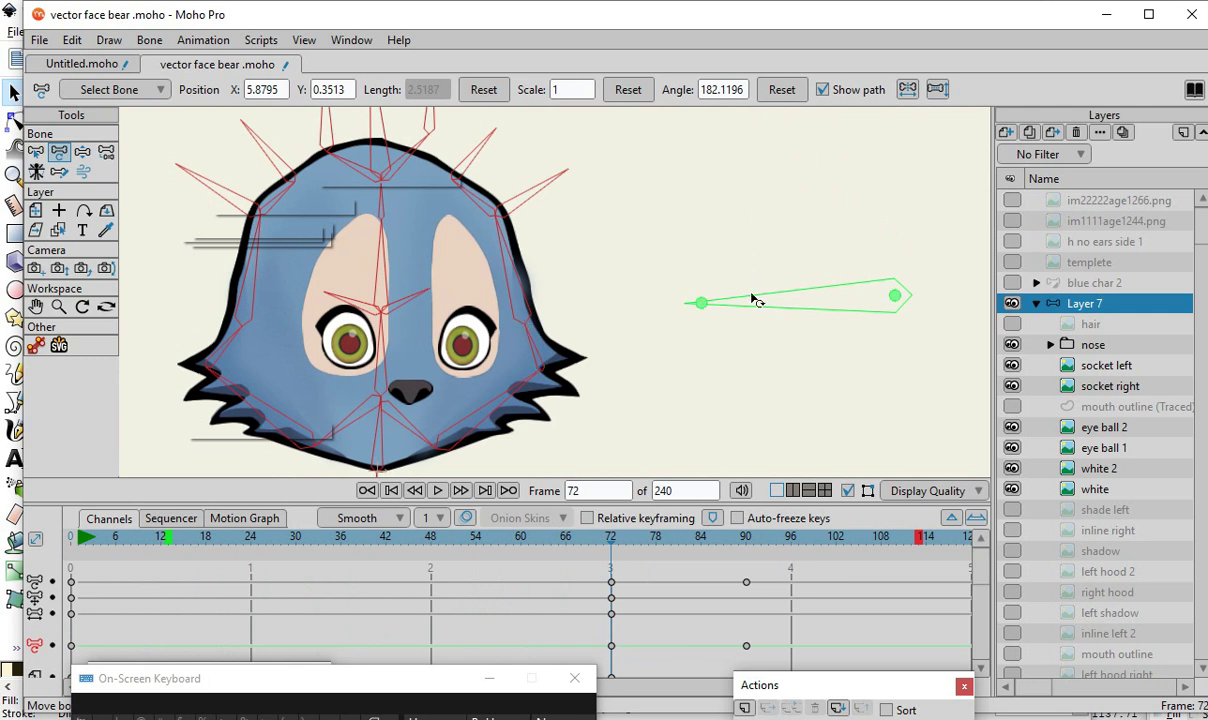
{"action": "left_click_drag", "start_coordinate": [740, 302], "coordinate": [829, 297]}
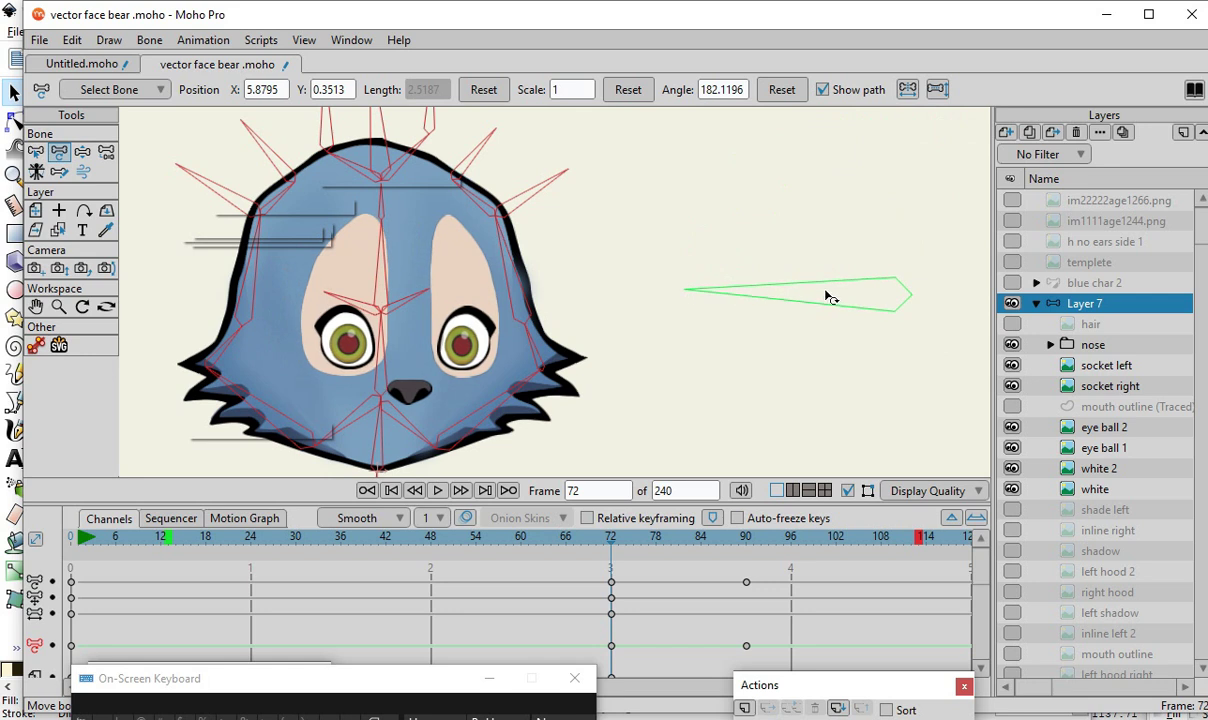
{"action": "left_click_drag", "start_coordinate": [614, 541], "coordinate": [70, 610]}
{"action": "left_click_drag", "start_coordinate": [224, 625], "coordinate": [614, 646]}
- At frame 72, adjust the lower jaw bone on the control bone's side and move the short cheek bone to about X 1.247, Y 0.103
{"action": "left_click", "coordinate": [62, 158]}
{"action": "scroll", "coordinate": [400, 434], "scroll_direction": "up", "scroll_amount": 3}
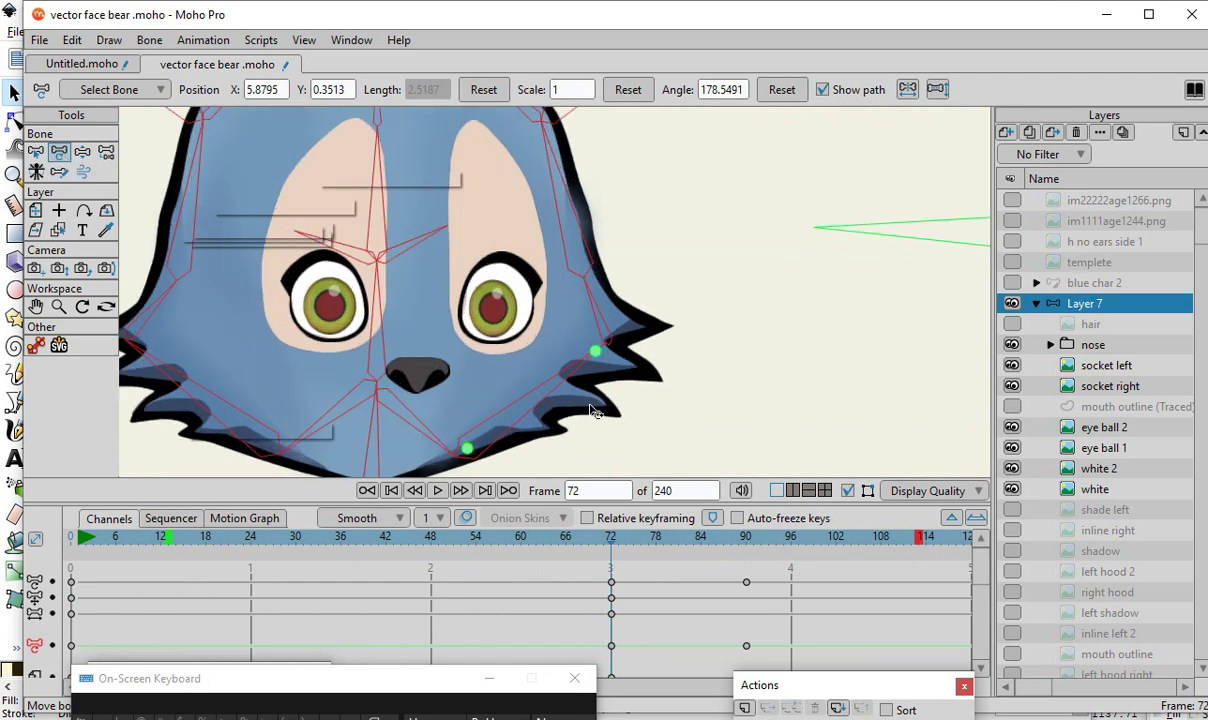
{"action": "mouse_move", "coordinate": [656, 342]}
{"action": "left_mouse_down"}
{"action": "mouse_move", "coordinate": [645, 345]}
{"action": "mouse_move", "coordinate": [671, 333]}
{"action": "mouse_move", "coordinate": [650, 338]}
{"action": "left_mouse_up"}
{"action": "scroll", "coordinate": [648, 337], "scroll_direction": "down", "scroll_amount": 5}
{"action": "scroll", "coordinate": [648, 322], "scroll_direction": "up", "scroll_amount": 4}
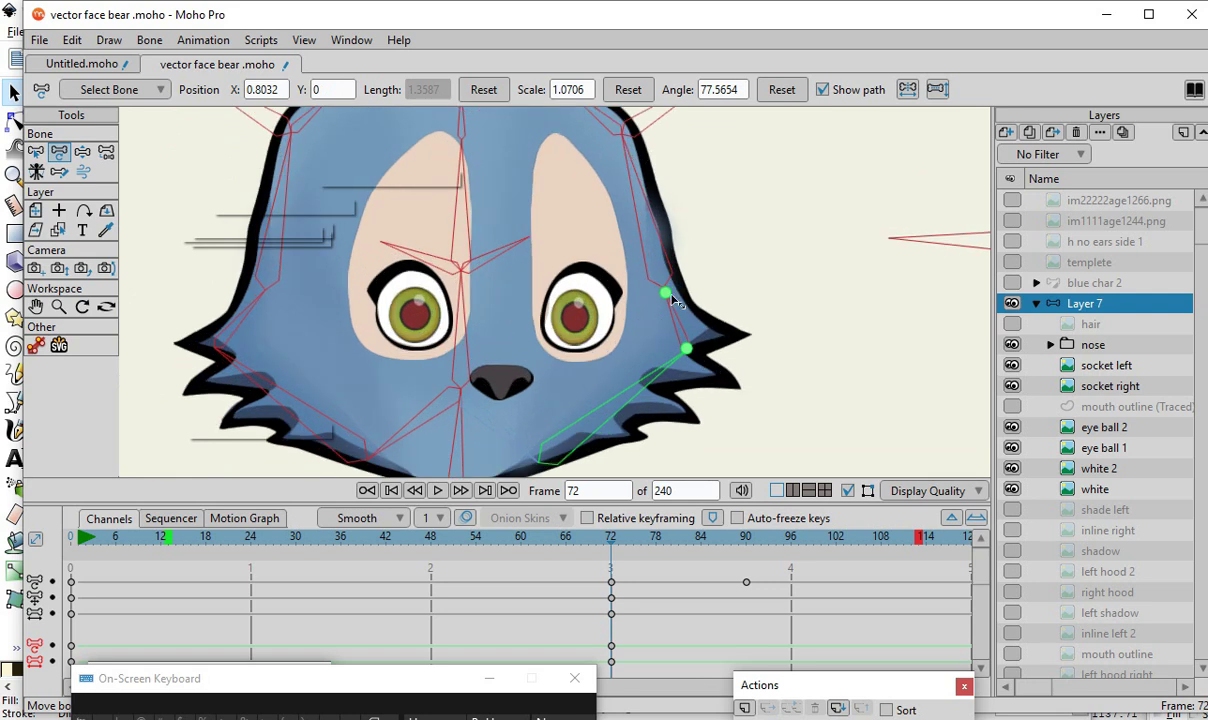
{"action": "mouse_move", "coordinate": [669, 295]}
{"action": "left_mouse_down"}
{"action": "mouse_move", "coordinate": [650, 294]}
{"action": "mouse_move", "coordinate": [667, 290]}
{"action": "left_mouse_up"}
{"action": "left_click_drag", "start_coordinate": [685, 350], "coordinate": [666, 367]}
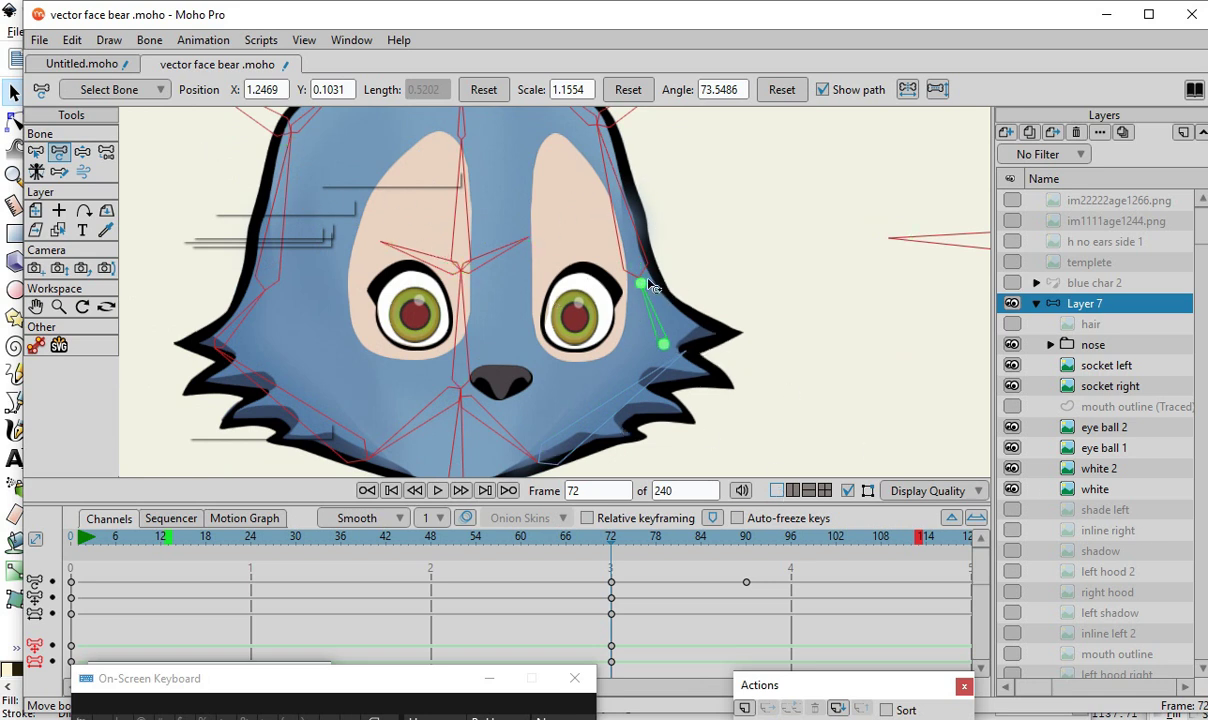
- Reposition the short cheek bone to about X 1.222, Y 0.134 and inspect the face outline
{"action": "scroll", "coordinate": [600, 400], "scroll_direction": "down", "scroll_amount": 3}
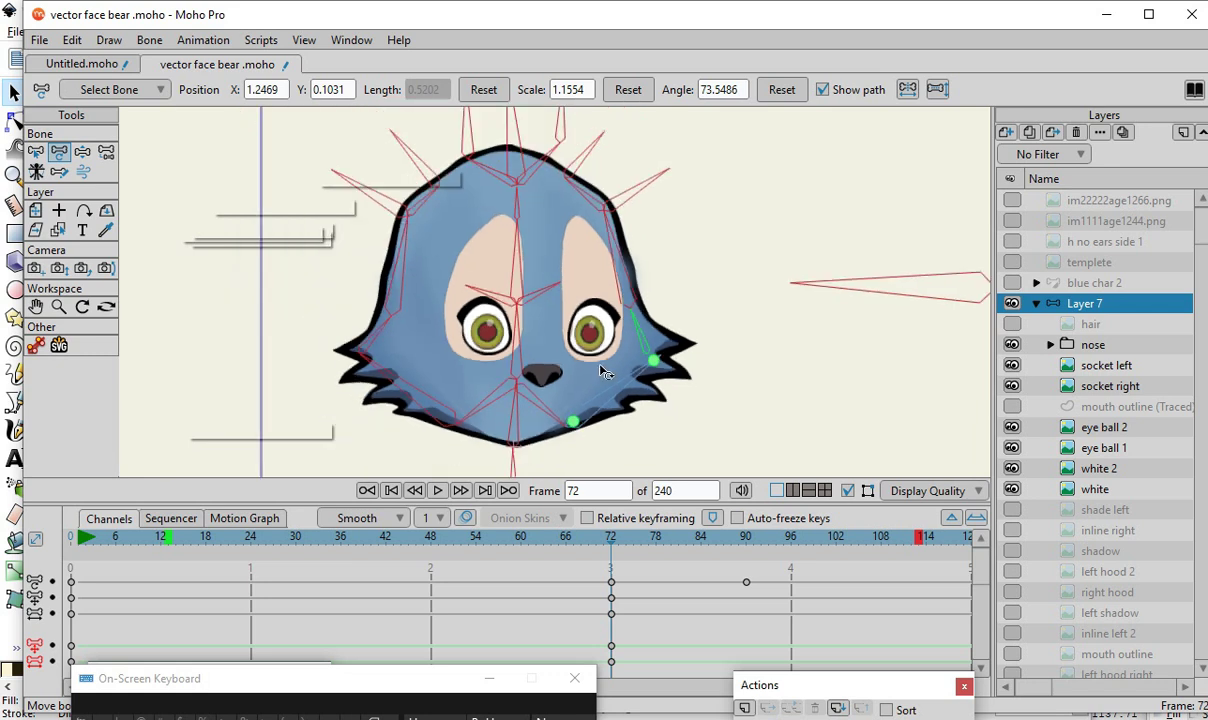
{"action": "scroll", "coordinate": [652, 377], "scroll_direction": "up", "scroll_amount": 1}
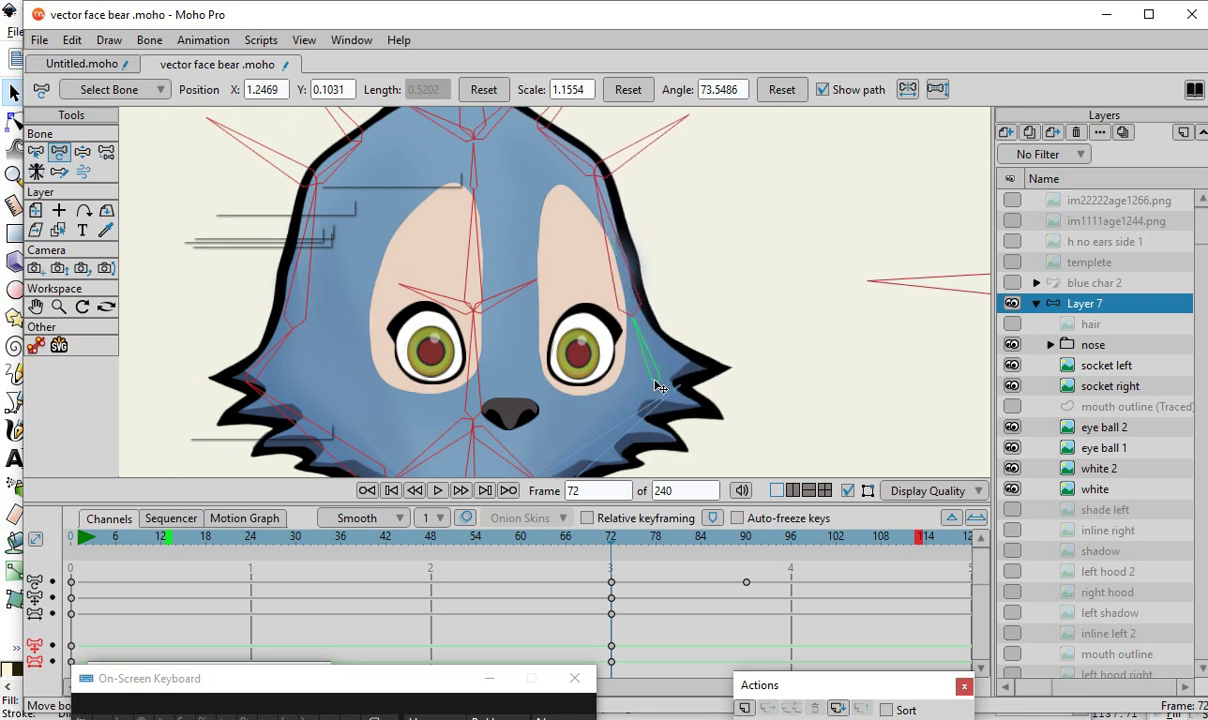
{"action": "left_click_drag", "start_coordinate": [485, 302], "coordinate": [520, 357]}
{"action": "scroll", "coordinate": [638, 361], "scroll_direction": "down", "scroll_amount": 3}
{"action": "scroll", "coordinate": [450, 425], "scroll_direction": "up", "scroll_amount": 4}
{"action": "scroll", "coordinate": [784, 345], "scroll_direction": "down", "scroll_amount": 4}
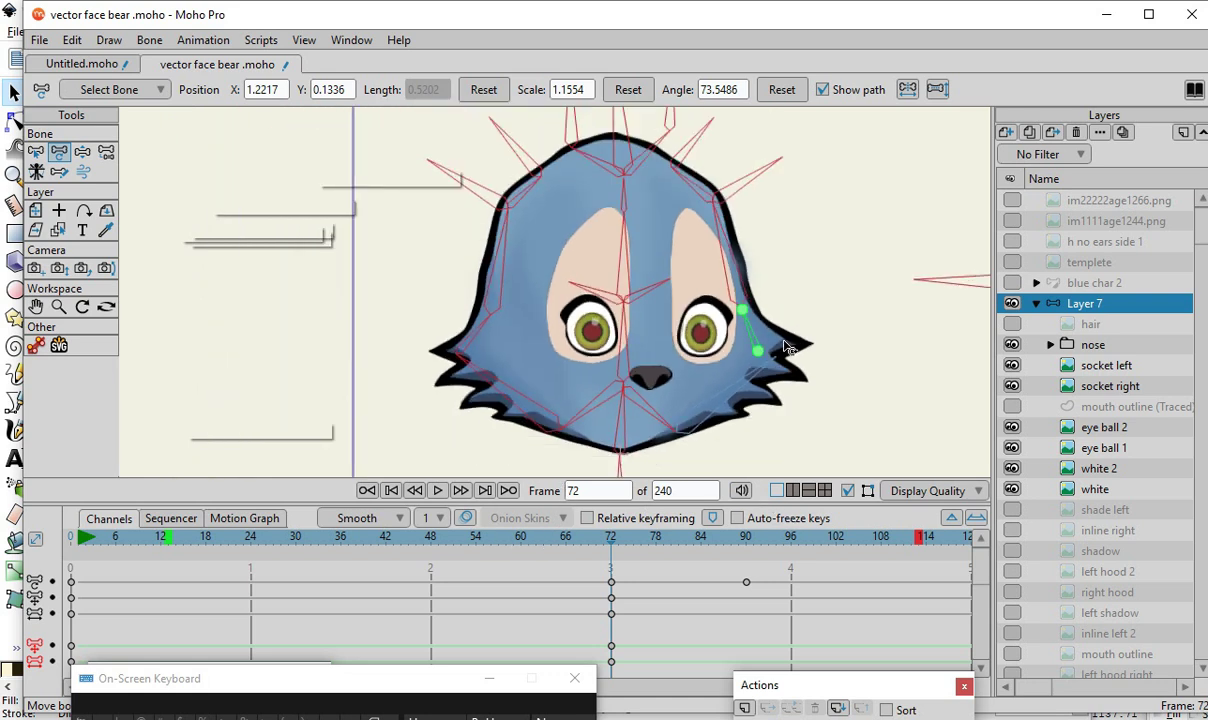
- At frame 72, move the short cheek bone to about X 1.19, Y 0.23 and check the cheek outline
{"action": "scroll", "coordinate": [785, 405], "scroll_direction": "up", "scroll_amount": 2}
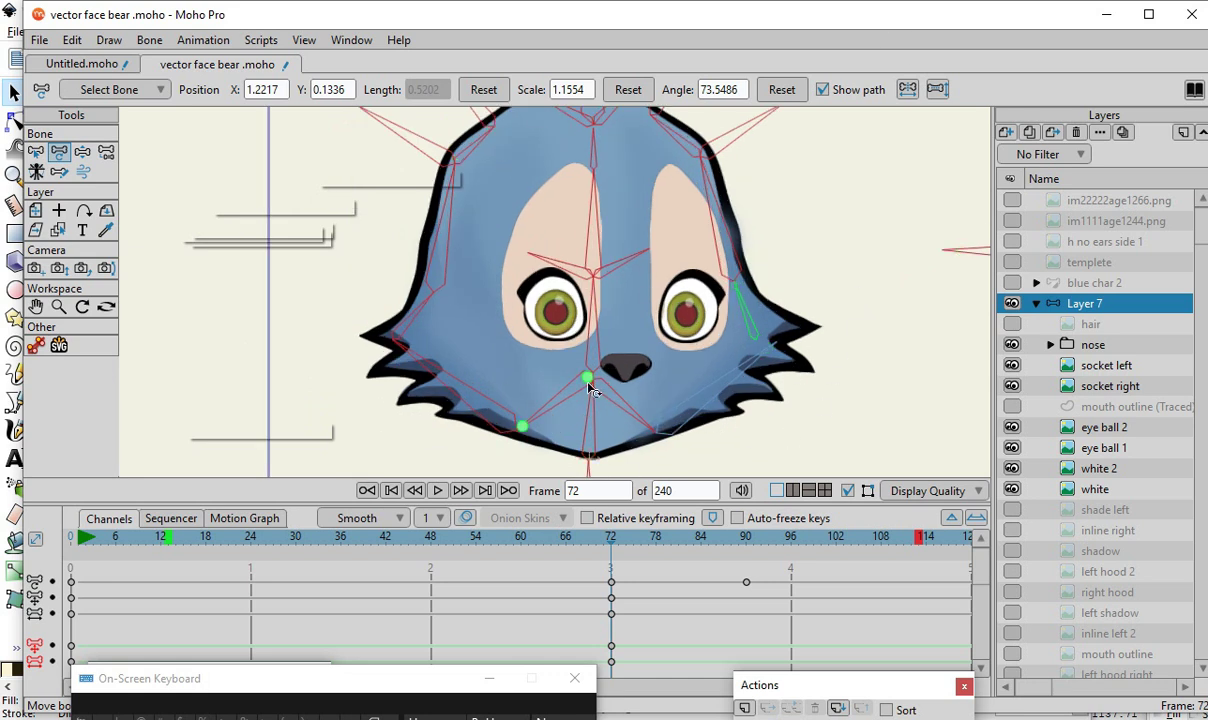
{"action": "left_click", "coordinate": [513, 262]}
{"action": "scroll", "coordinate": [513, 262], "scroll_direction": "down", "scroll_amount": 1}
{"action": "left_click", "coordinate": [709, 202]}
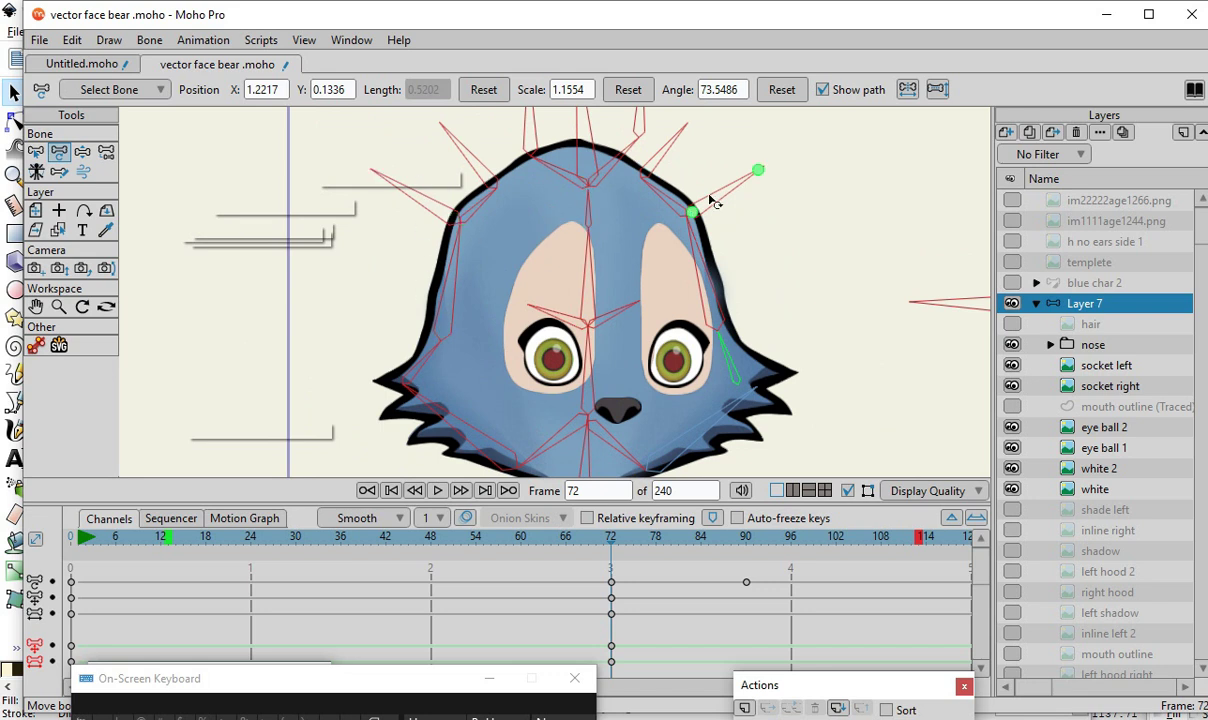
{"action": "scroll", "coordinate": [712, 340], "scroll_direction": "up", "scroll_amount": 3}
{"action": "scroll", "coordinate": [720, 340], "scroll_direction": "down", "scroll_amount": 2}
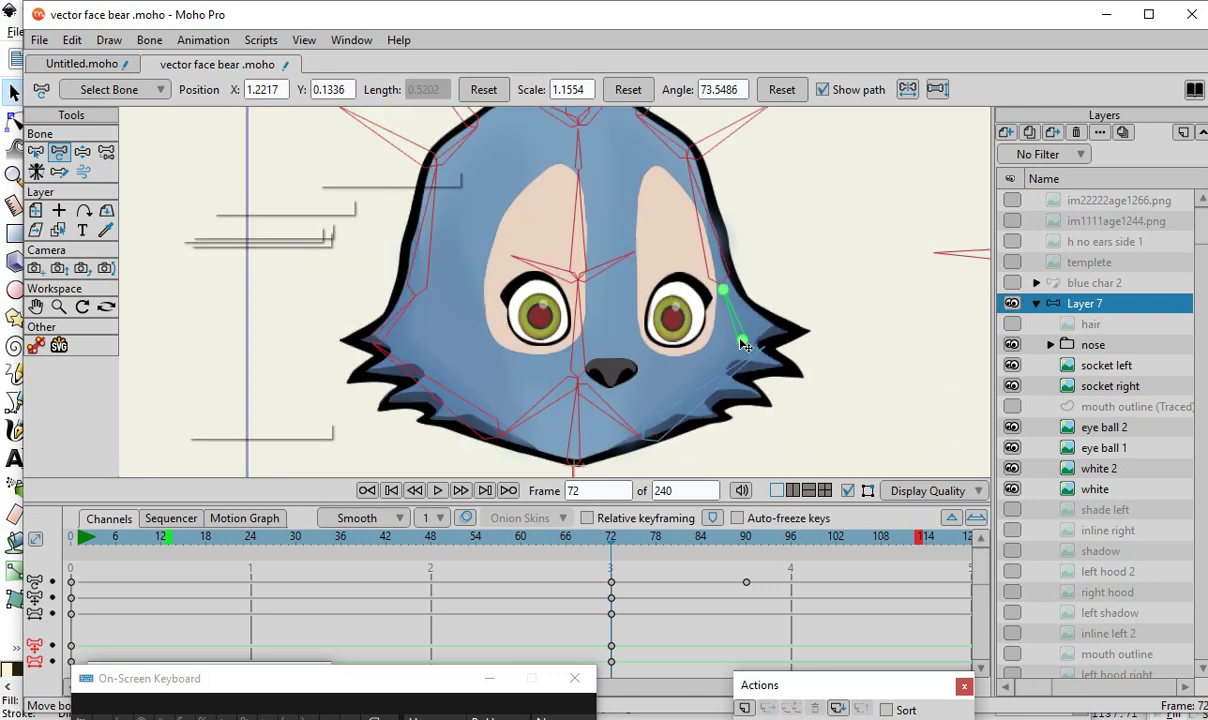
{"action": "scroll", "coordinate": [740, 345], "scroll_direction": "up", "scroll_amount": 1}
{"action": "left_click_drag", "start_coordinate": [753, 348], "coordinate": [733, 329]}
{"action": "scroll", "coordinate": [714, 418], "scroll_direction": "down", "scroll_amount": 3}
{"action": "scroll", "coordinate": [706, 418], "scroll_direction": "up", "scroll_amount": 1}
{"action": "scroll", "coordinate": [706, 418], "scroll_direction": "up", "scroll_amount": 1}
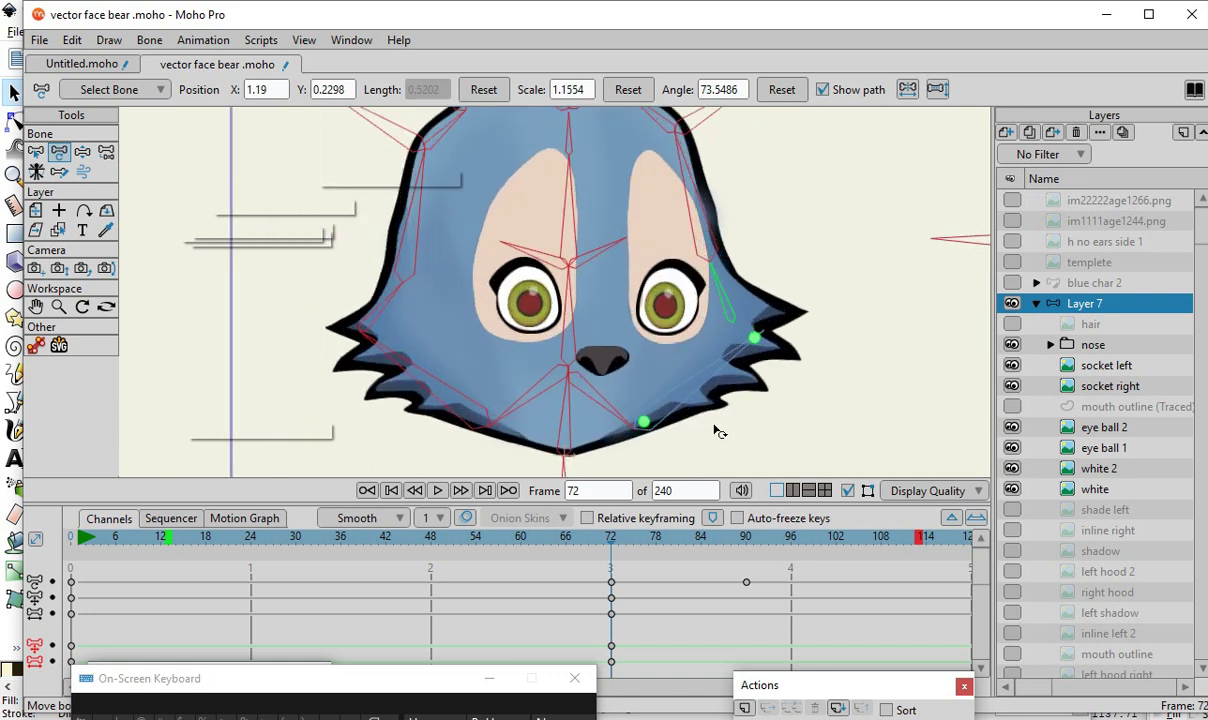
- Scale the lower jaw bone to about 1.169 and nudge the short cheek bone to about X 1.185, Y 0.222
{"action": "left_click", "coordinate": [645, 422]}
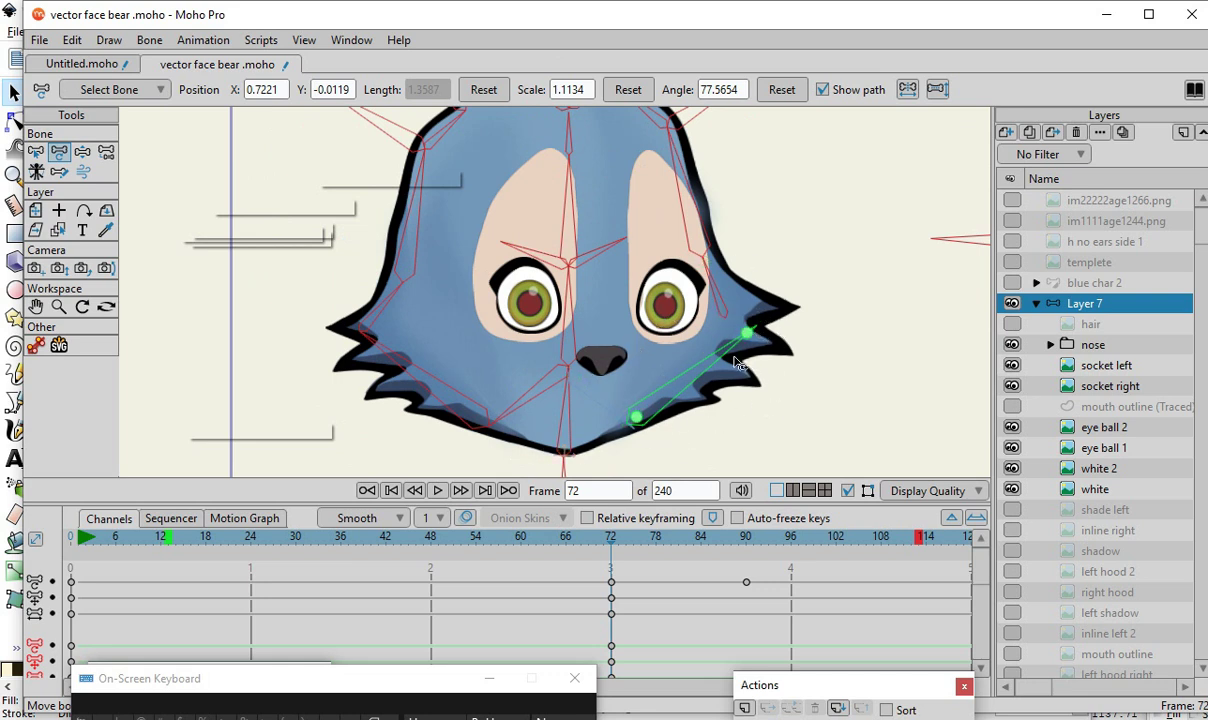
{"action": "left_click_drag", "start_coordinate": [716, 378], "coordinate": [603, 436]}
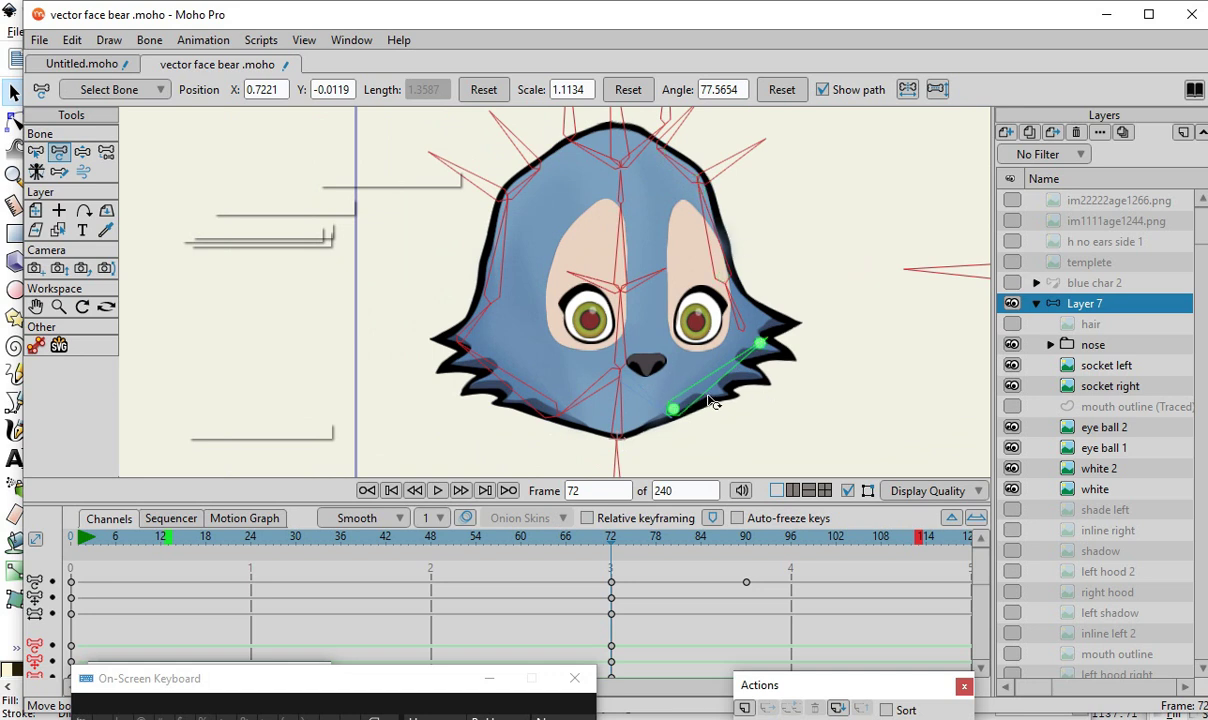
{"action": "scroll", "coordinate": [760, 410], "scroll_direction": "up", "scroll_amount": 1}
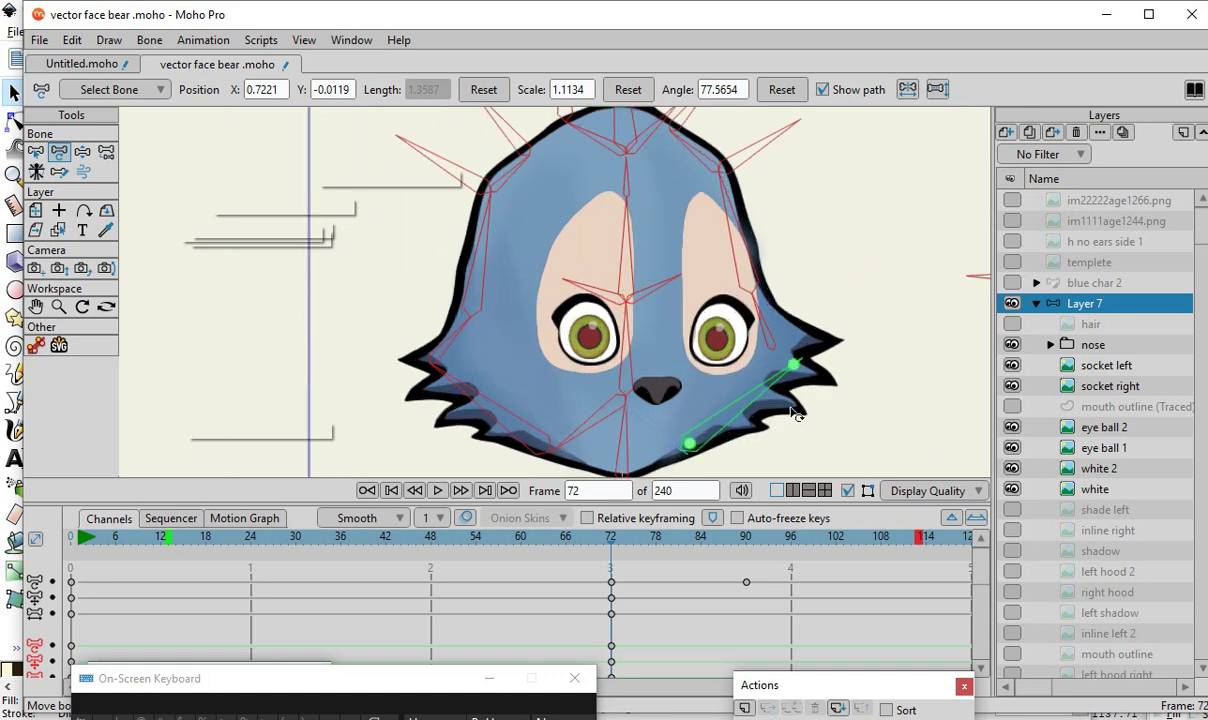
{"action": "left_click_drag", "start_coordinate": [798, 372], "coordinate": [802, 347]}
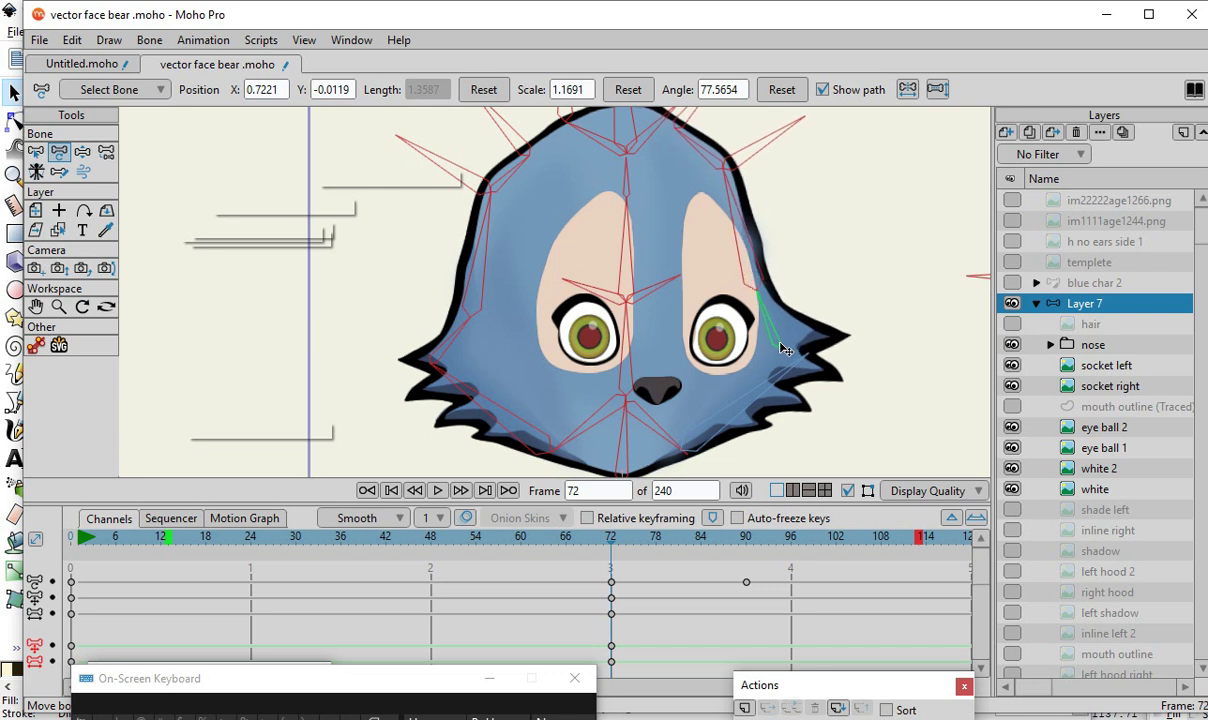
{"action": "left_click", "coordinate": [781, 346]}
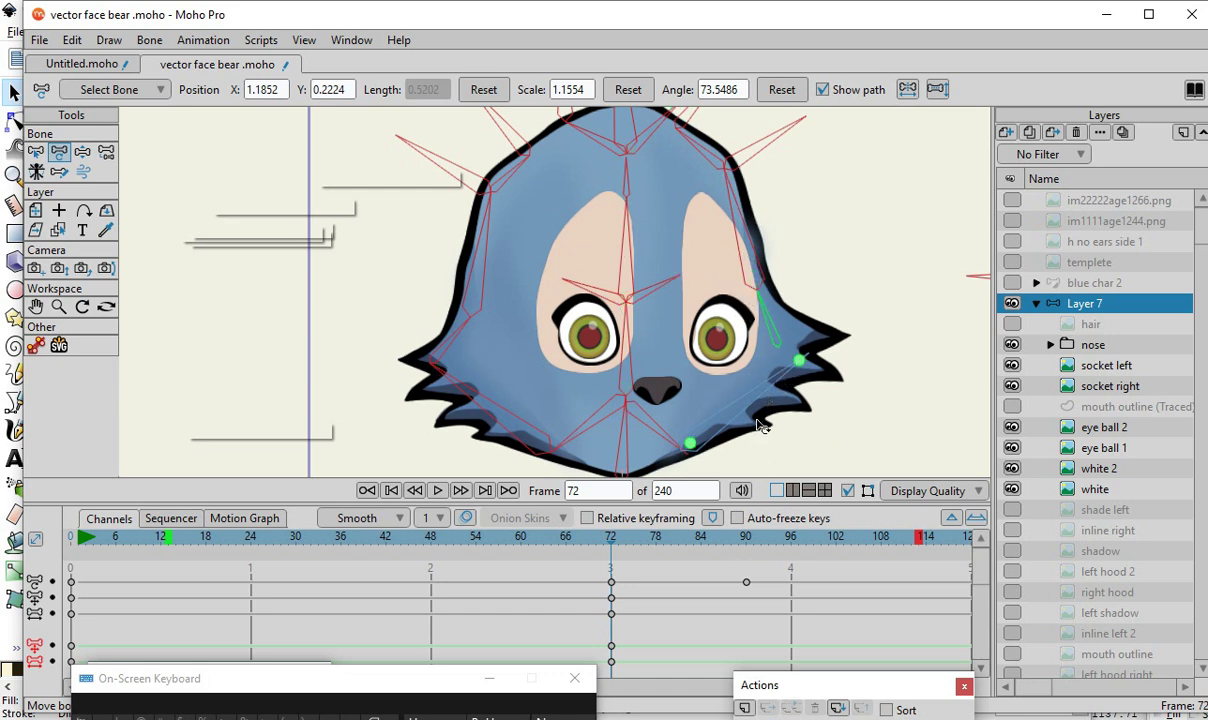
- Adjust the long side-of-face bone above the short cheek bone to scale 0.9434 and angle about 355.56°
{"action": "left_click_drag", "start_coordinate": [614, 541], "coordinate": [612, 637]}
{"action": "left_click", "coordinate": [745, 215]}
{"action": "scroll", "coordinate": [880, 320], "scroll_direction": "down", "scroll_amount": 3}
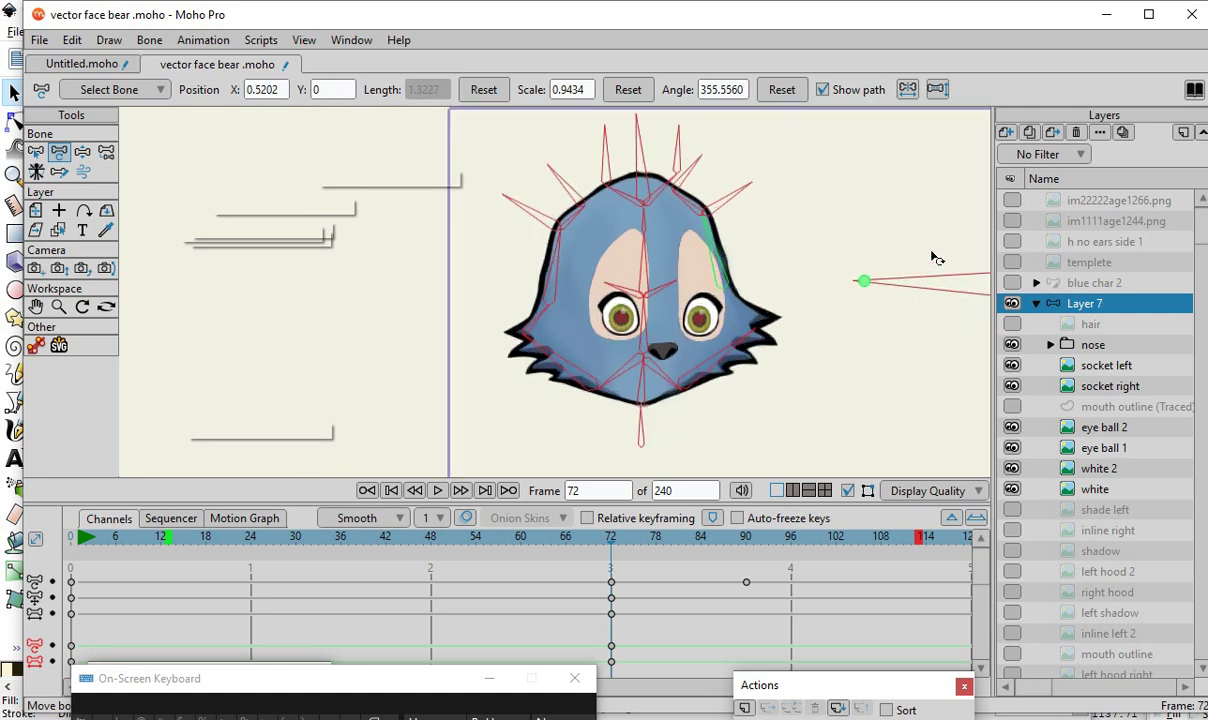
{"action": "scroll", "coordinate": [678, 449], "scroll_direction": "up", "scroll_amount": 2}
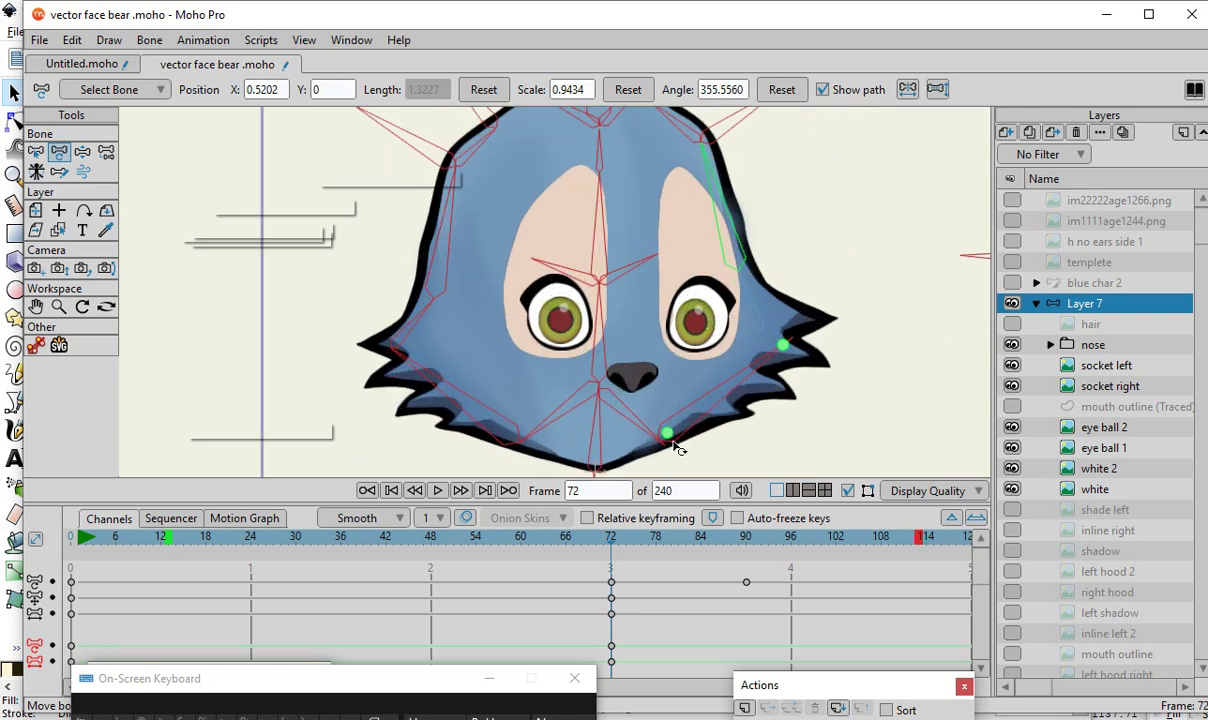
- Select the eye ball 2 layer and examine its fit in the eye white and the surrounding face outline
{"action": "left_click", "coordinate": [1105, 428]}
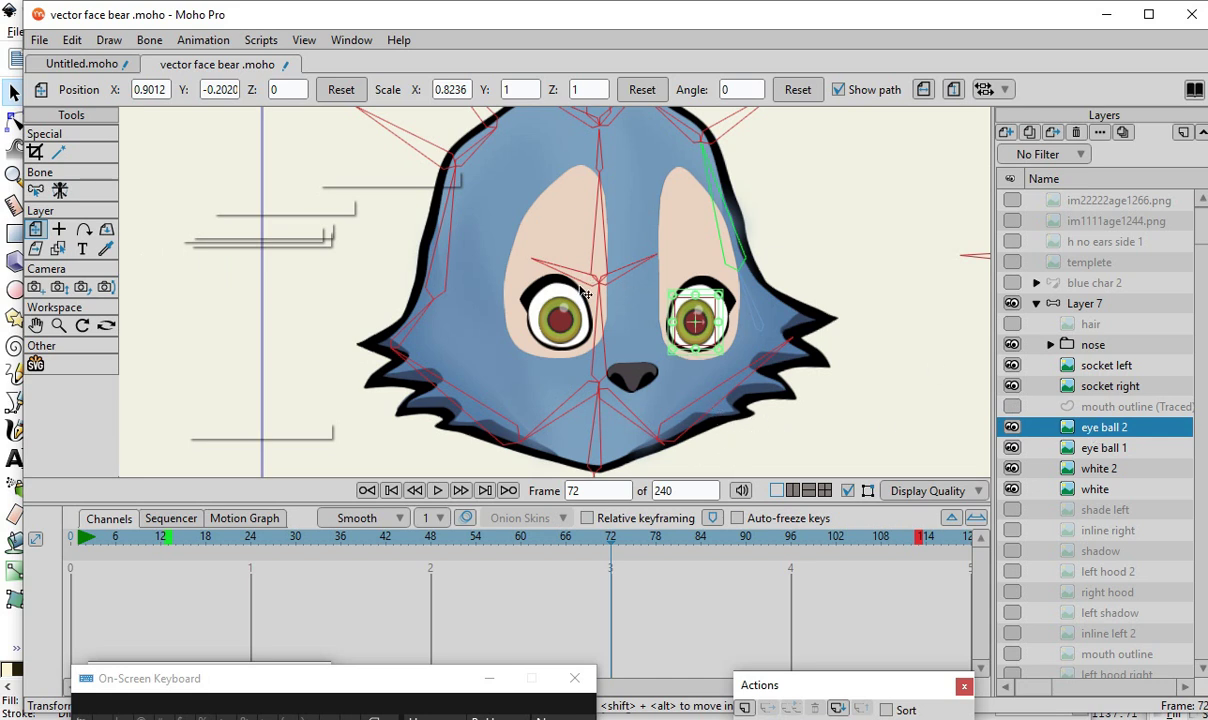
{"action": "scroll", "coordinate": [574, 245], "scroll_direction": "down", "scroll_amount": 3}
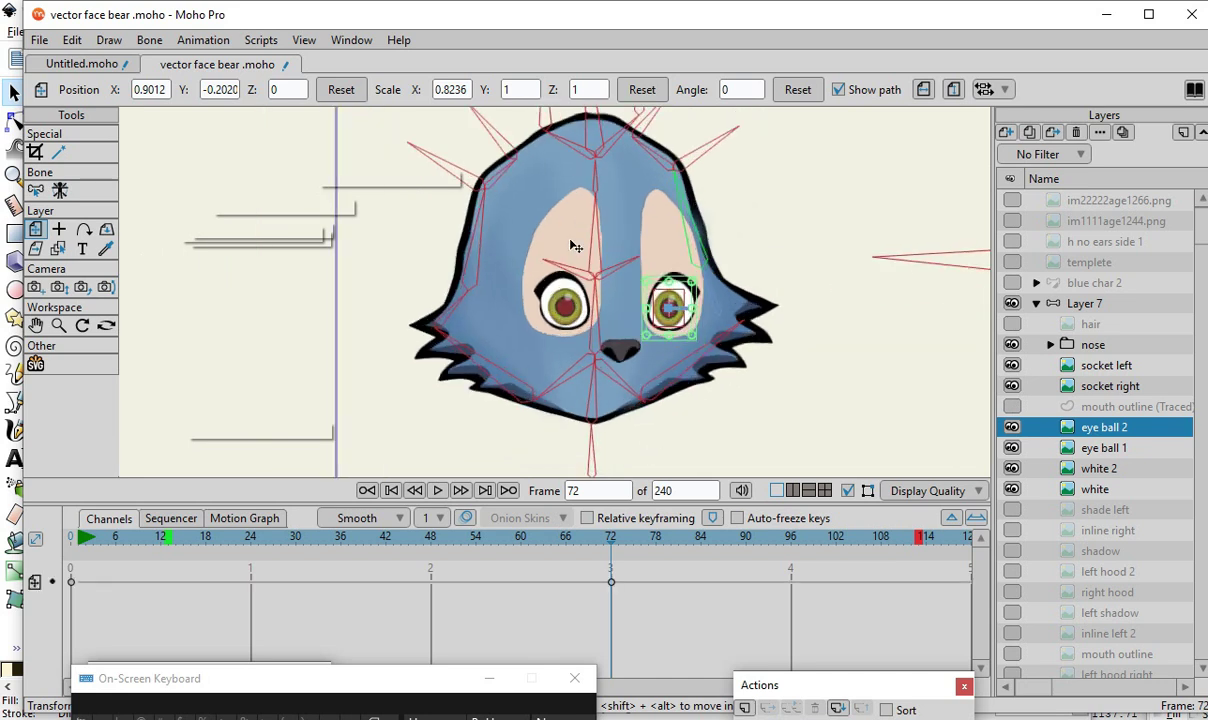
{"action": "scroll", "coordinate": [526, 305], "scroll_direction": "up", "scroll_amount": 3}
{"action": "scroll", "coordinate": [700, 330], "scroll_direction": "down", "scroll_amount": 1}
{"action": "scroll", "coordinate": [710, 336], "scroll_direction": "up", "scroll_amount": 1}
{"action": "scroll", "coordinate": [745, 336], "scroll_direction": "down", "scroll_amount": 1}
{"action": "scroll", "coordinate": [487, 453], "scroll_direction": "up", "scroll_amount": 1}
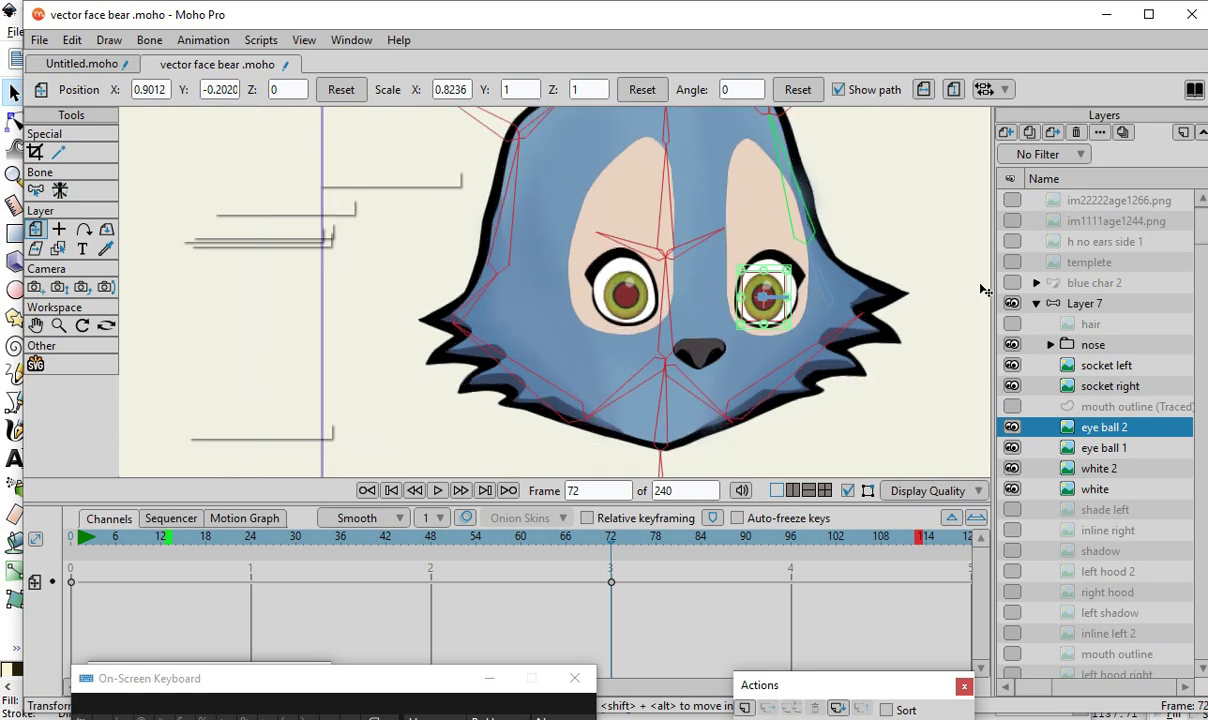
{"action": "scroll", "coordinate": [615, 364], "scroll_direction": "down", "scroll_amount": 1}
{"action": "scroll", "coordinate": [707, 376], "scroll_direction": "up", "scroll_amount": 1}
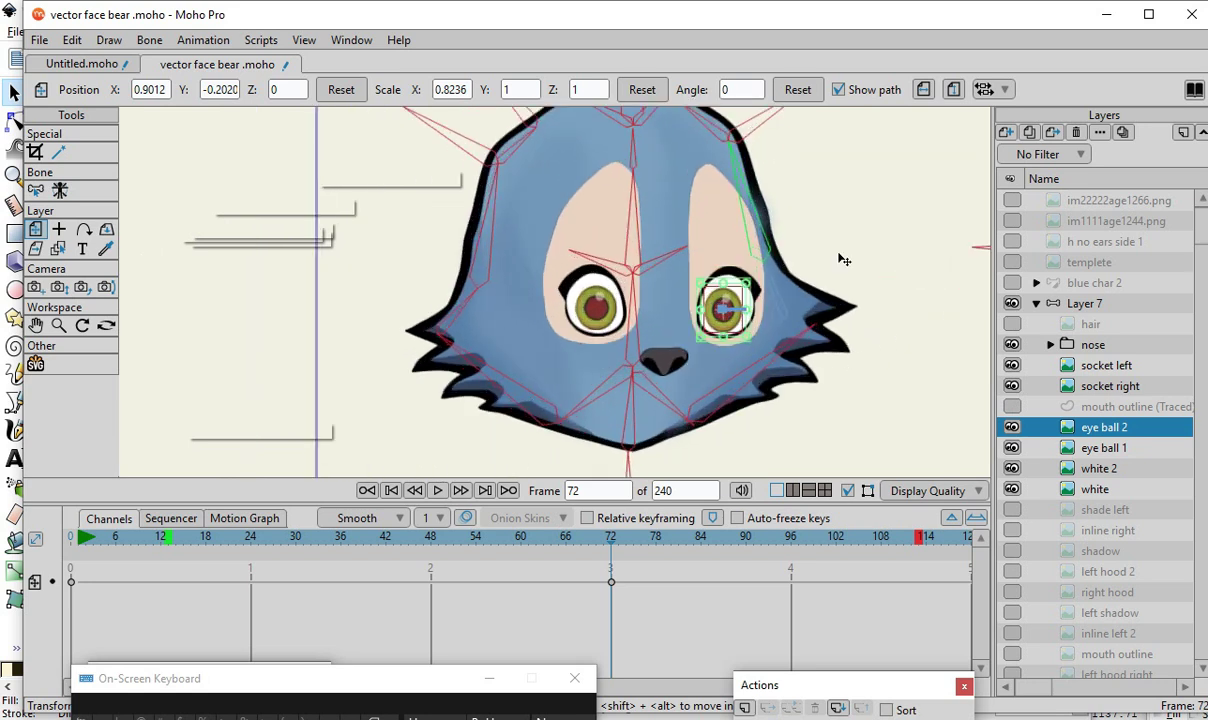
{"action": "scroll", "coordinate": [783, 277], "scroll_direction": "up", "scroll_amount": 1}
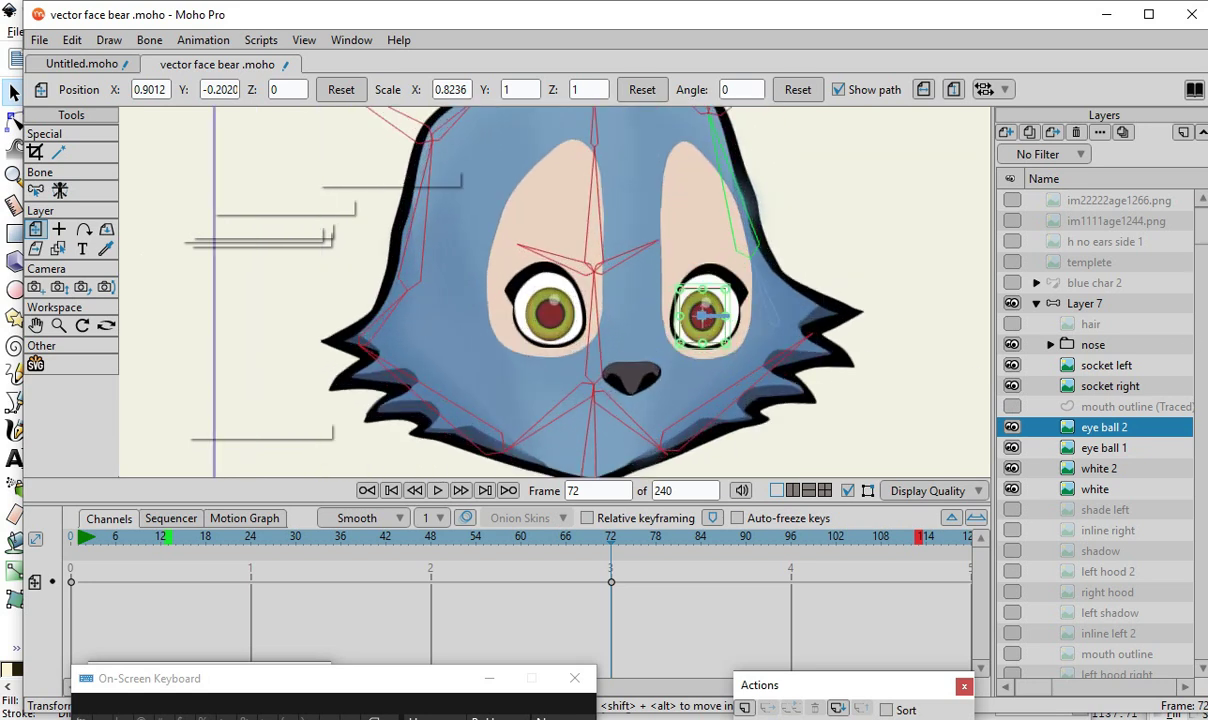
- Shift Layer 7 to about X -0.7786, Y 1.0894 and rotate its short cheek bone to about 71.91°
{"action": "left_click", "coordinate": [1116, 300]}
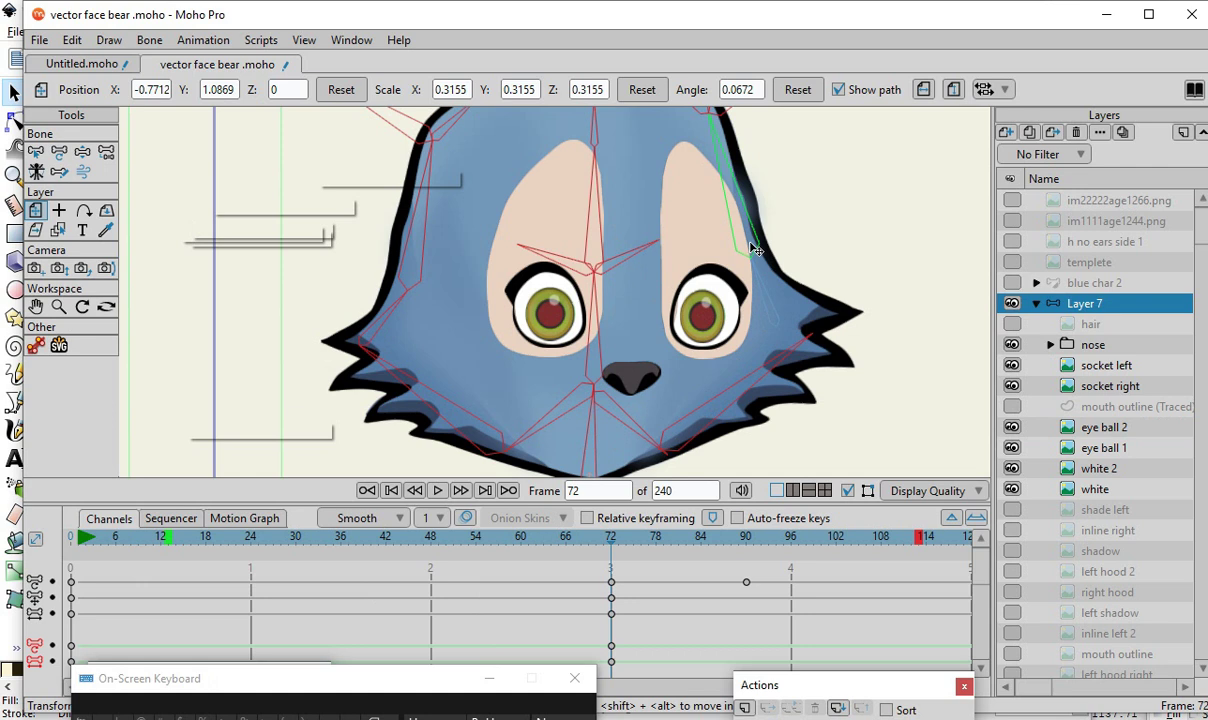
{"action": "left_click_drag", "start_coordinate": [777, 298], "coordinate": [772, 296]}
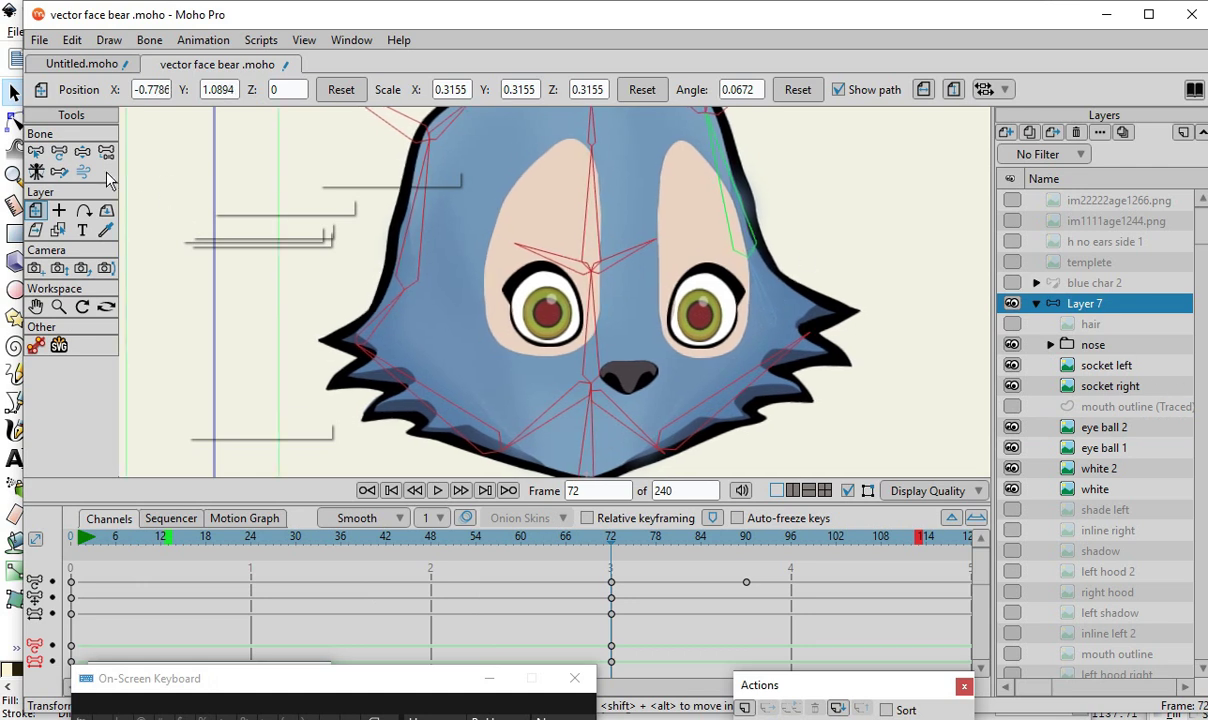
{"action": "left_click", "coordinate": [59, 152]}
{"action": "left_click_drag", "start_coordinate": [745, 303], "coordinate": [767, 308]}
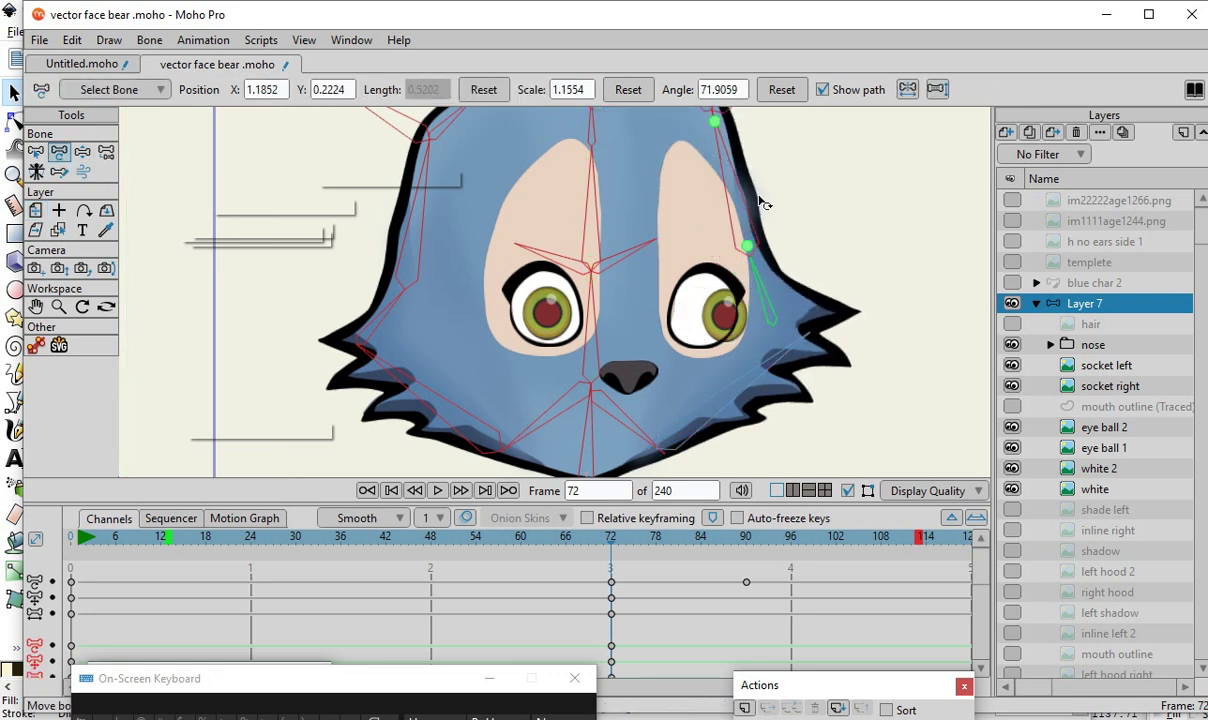
{"action": "scroll", "coordinate": [714, 352], "scroll_direction": "down", "scroll_amount": 3}
{"action": "scroll", "coordinate": [722, 330], "scroll_direction": "up", "scroll_amount": 3}
{"action": "scroll", "coordinate": [692, 340], "scroll_direction": "up", "scroll_amount": 1}
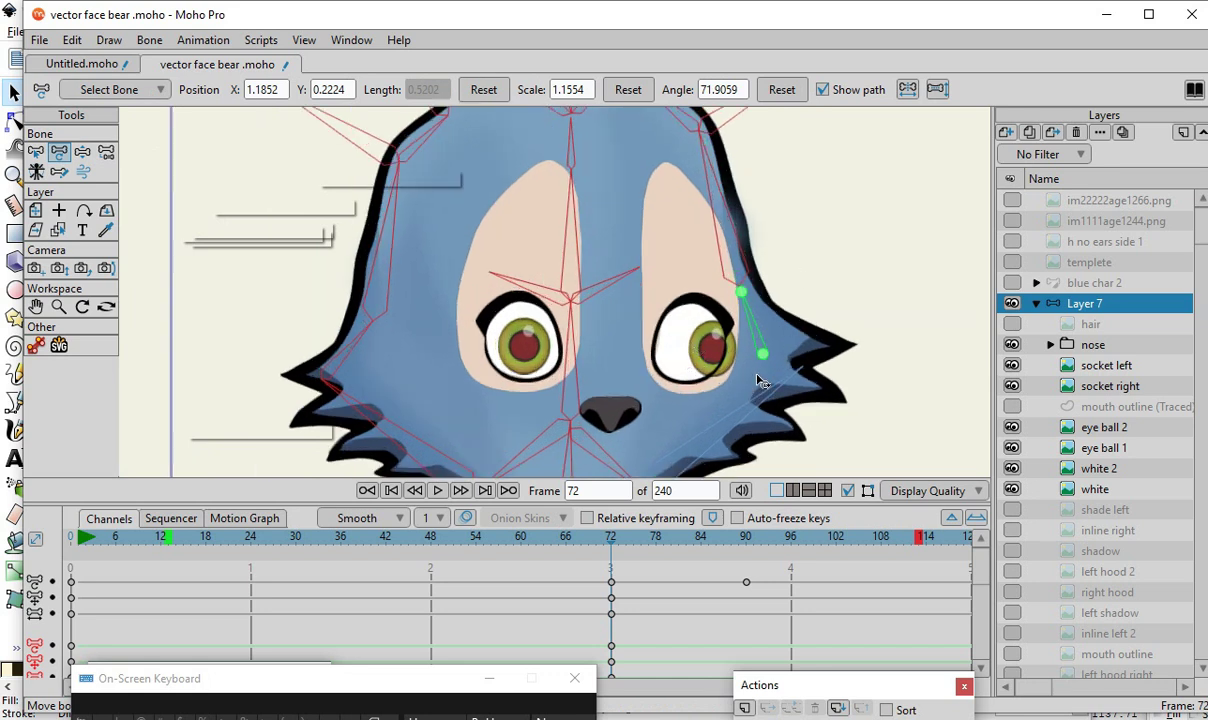
- Nudge the short cheek bone, scale the lower jaw bone to about 1.181 and check the cheek outline
{"action": "left_click_drag", "start_coordinate": [768, 359], "coordinate": [750, 334]}
{"action": "left_click_drag", "start_coordinate": [797, 383], "coordinate": [800, 359]}
{"action": "scroll", "coordinate": [757, 359], "scroll_direction": "down", "scroll_amount": 2}
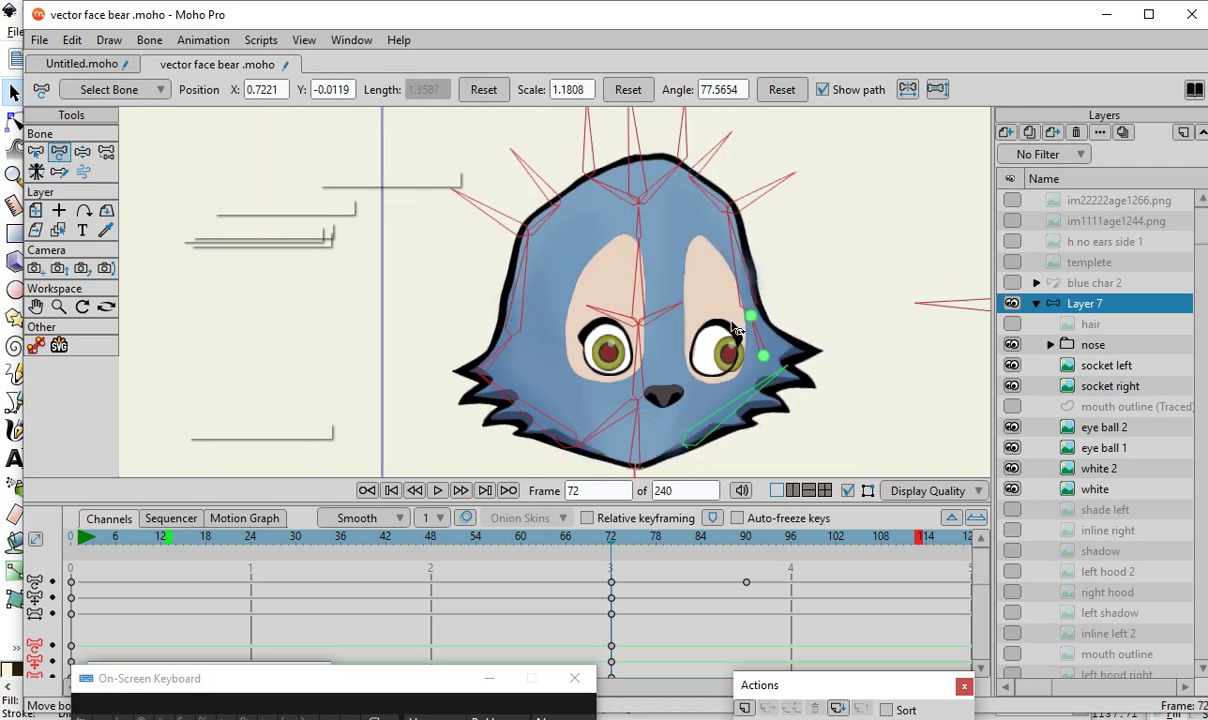
{"action": "scroll", "coordinate": [734, 422], "scroll_direction": "up", "scroll_amount": 2}
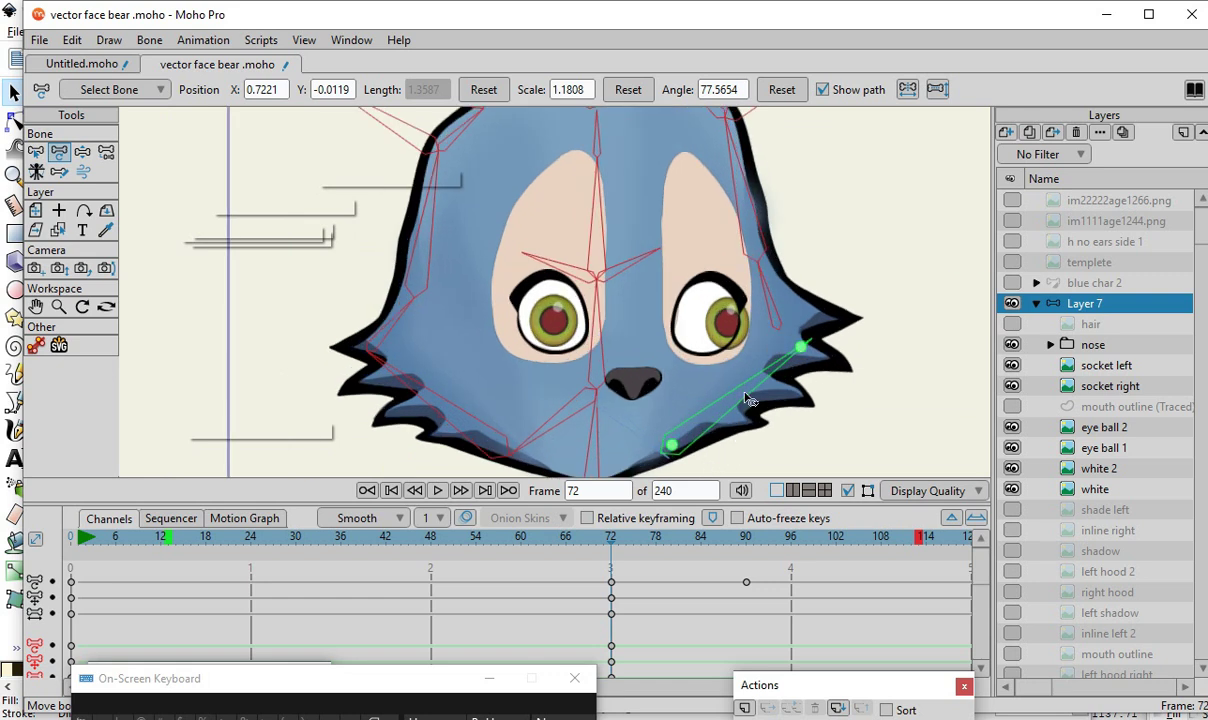
{"action": "scroll", "coordinate": [655, 395], "scroll_direction": "down", "scroll_amount": 1}
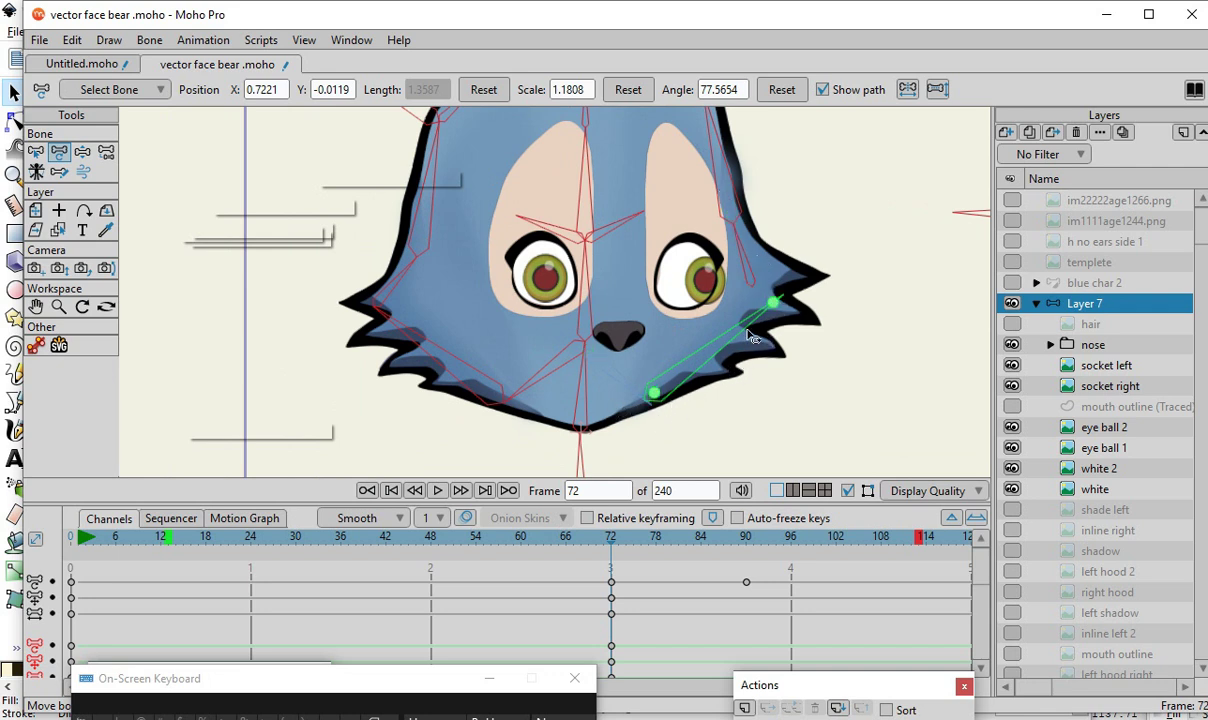
{"action": "scroll", "coordinate": [752, 337], "scroll_direction": "up", "scroll_amount": 2}
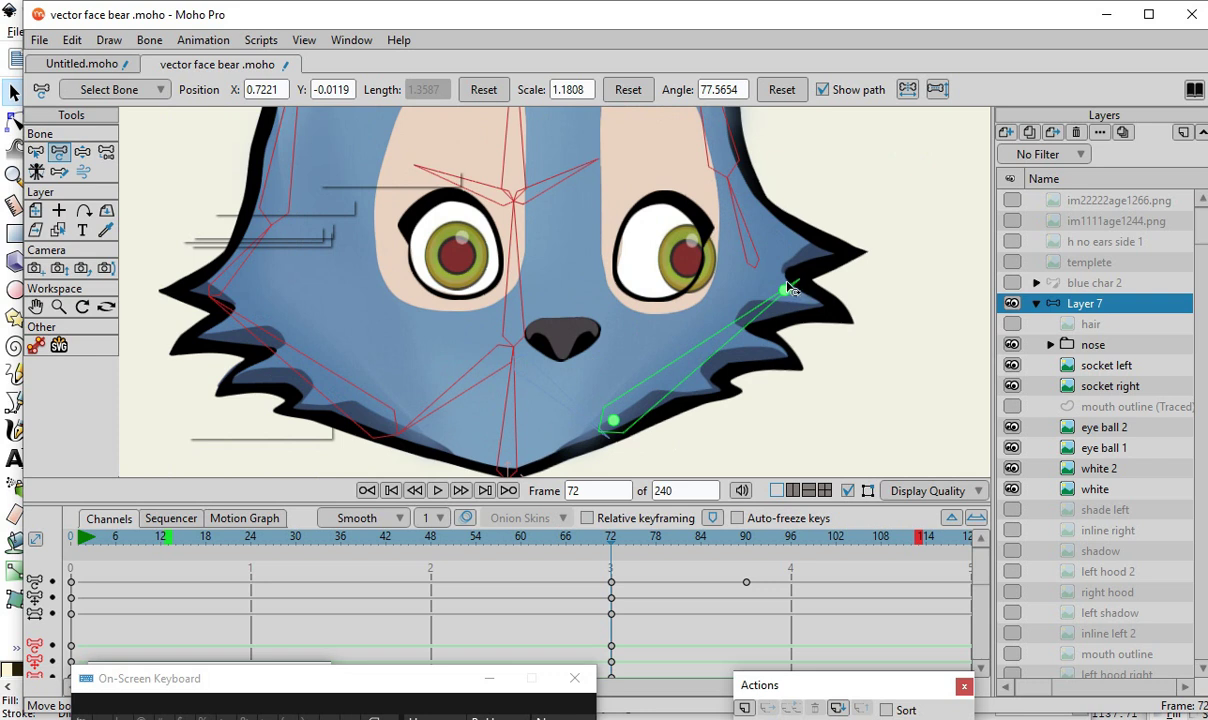
{"action": "scroll", "coordinate": [832, 443], "scroll_direction": "down", "scroll_amount": 2}
{"action": "scroll", "coordinate": [756, 290], "scroll_direction": "up", "scroll_amount": 2}
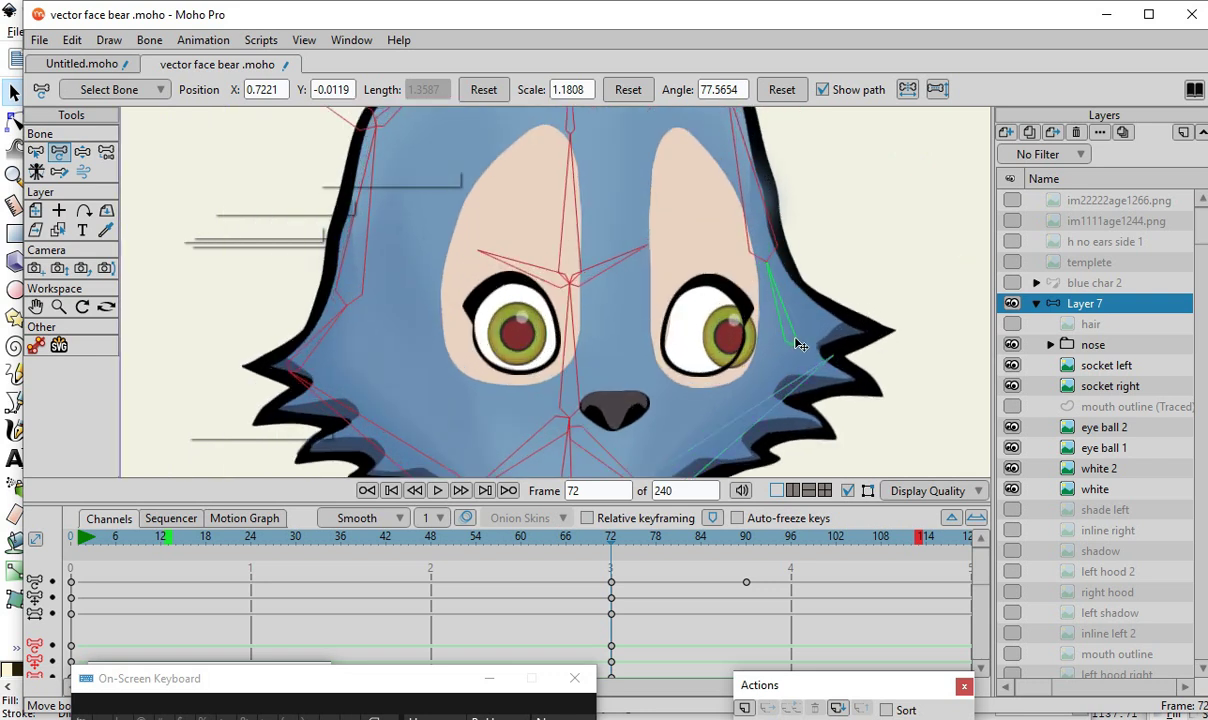
- Reposition the short cheek bone to about X 1.179, Y 0.295, angle 69.98°, scale 1.167, and adjust the lower jaw bone's rotation
{"action": "left_click_drag", "start_coordinate": [798, 338], "coordinate": [786, 383]}
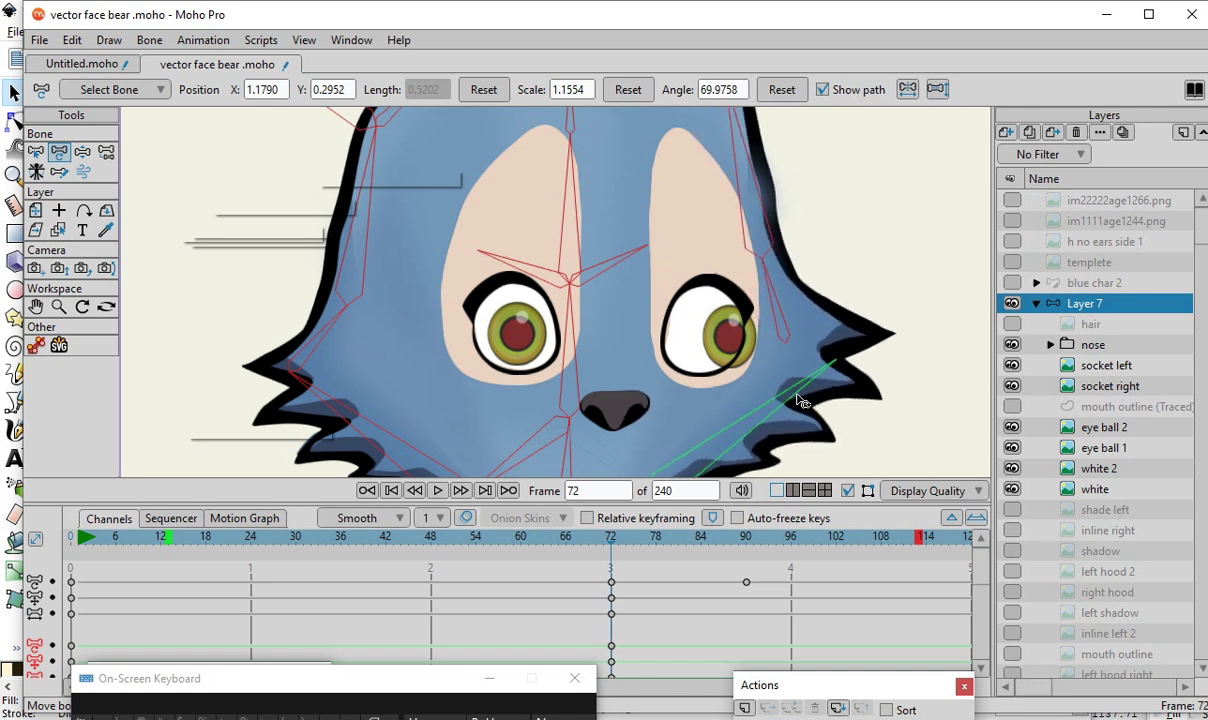
{"action": "key", "text": "ctrl+z"}
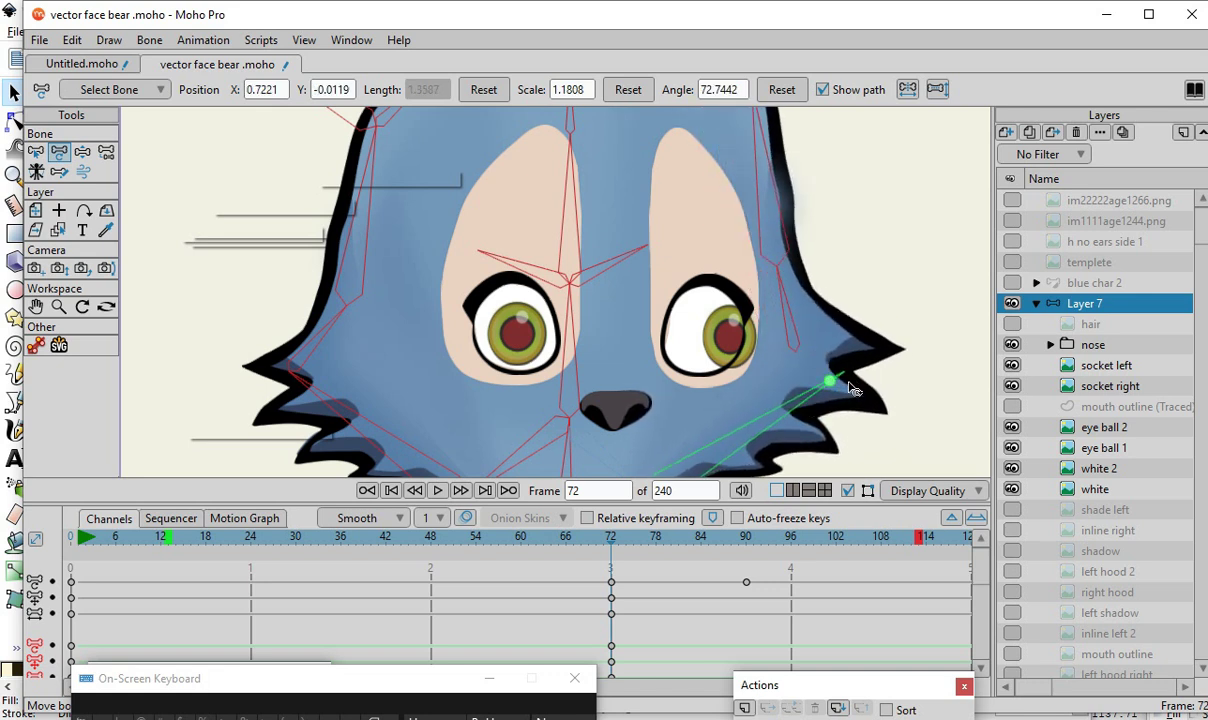
{"action": "mouse_move", "coordinate": [828, 385]}
{"action": "left_mouse_down"}
{"action": "mouse_move", "coordinate": [800, 390]}
{"action": "mouse_move", "coordinate": [818, 387]}
{"action": "left_mouse_up"}
{"action": "left_click", "coordinate": [741, 215]}
{"action": "scroll", "coordinate": [732, 193], "scroll_direction": "down", "scroll_amount": 5}
{"action": "scroll", "coordinate": [871, 456], "scroll_direction": "up", "scroll_amount": 5}
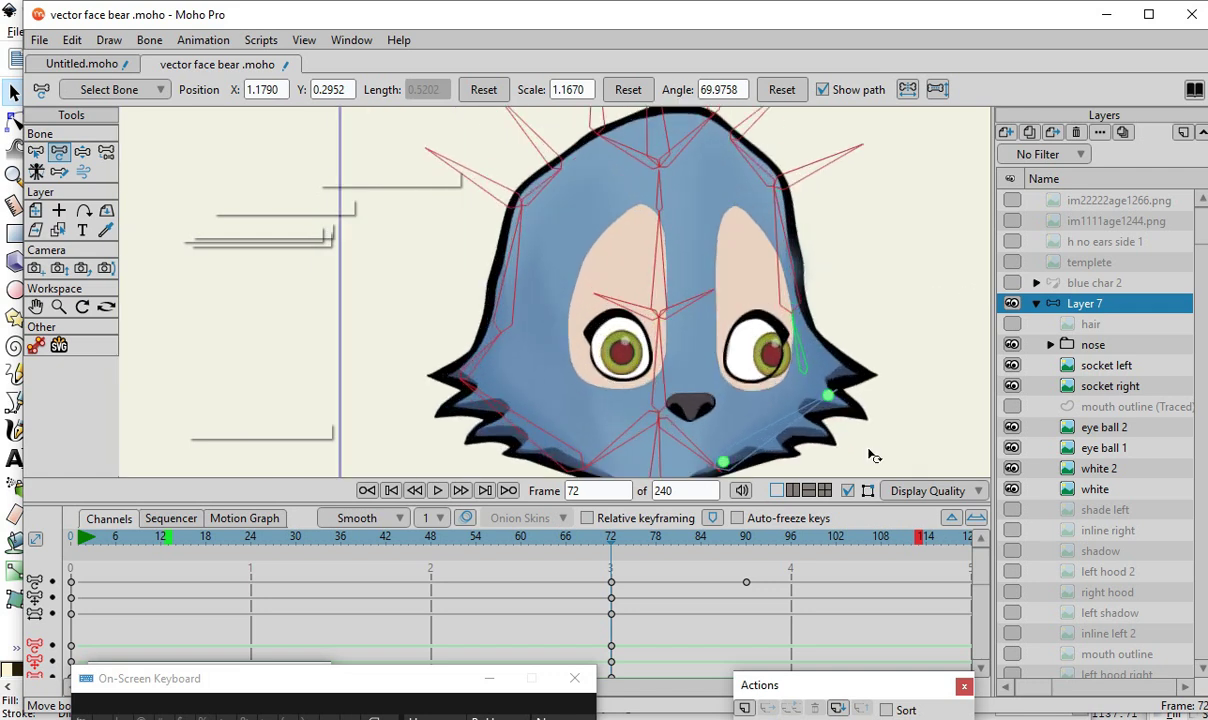
- Set the lower jaw bone to about scale 1.045 and angle 72.45° and check the face outline
{"action": "left_click_drag", "start_coordinate": [797, 418], "coordinate": [797, 407]}
{"action": "scroll", "coordinate": [757, 312], "scroll_direction": "down", "scroll_amount": 5}
{"action": "scroll", "coordinate": [760, 418], "scroll_direction": "up", "scroll_amount": 4}
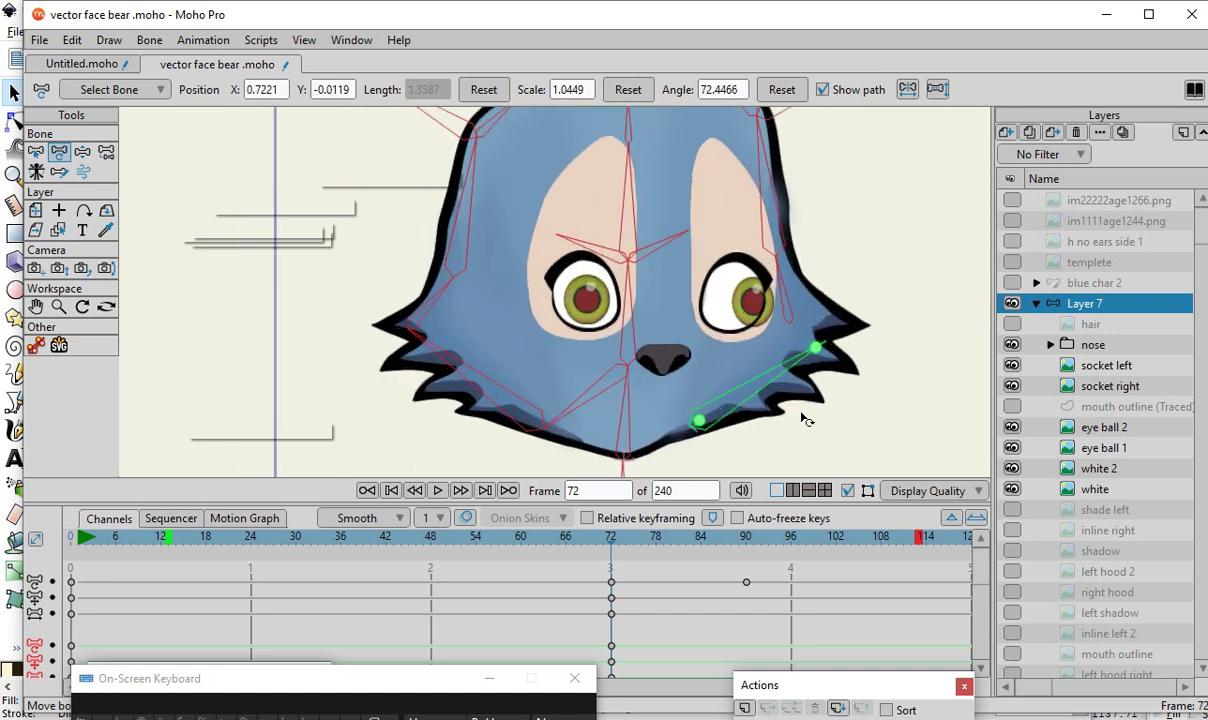
- At frame 0, reduce the lower jaw bone's strength to about 0.3767
{"action": "left_click_drag", "start_coordinate": [636, 537], "coordinate": [20, 585]}
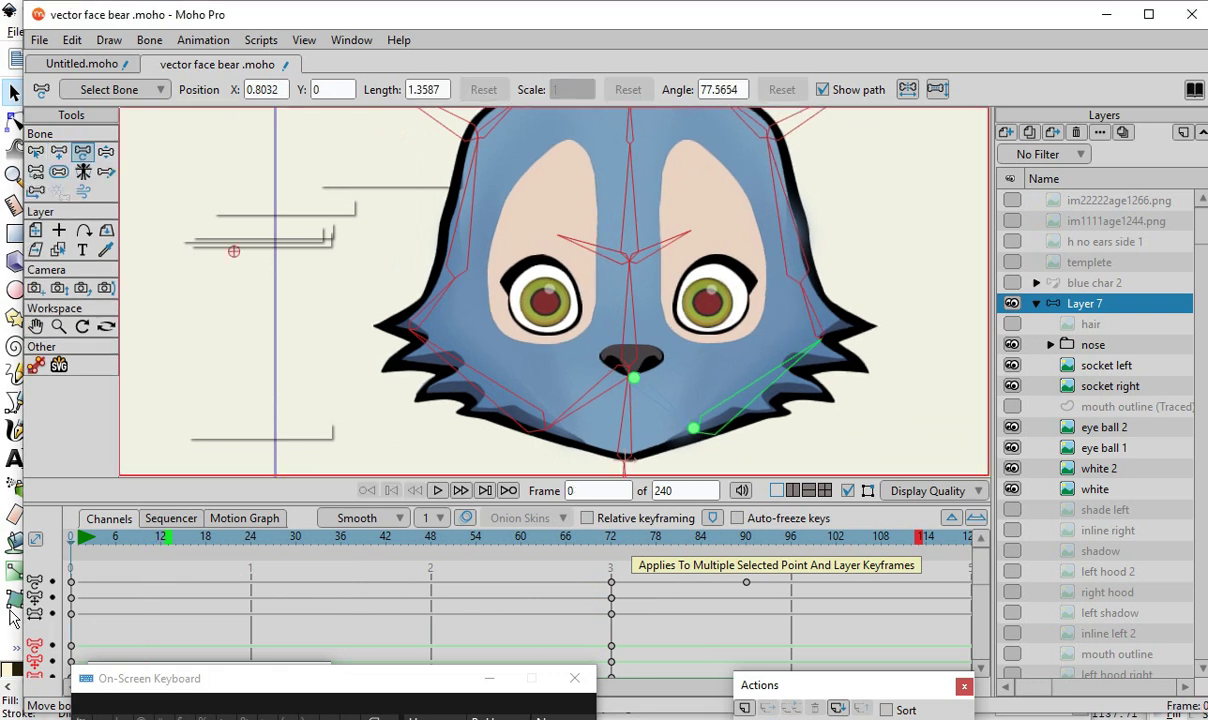
{"action": "left_click", "coordinate": [36, 152]}
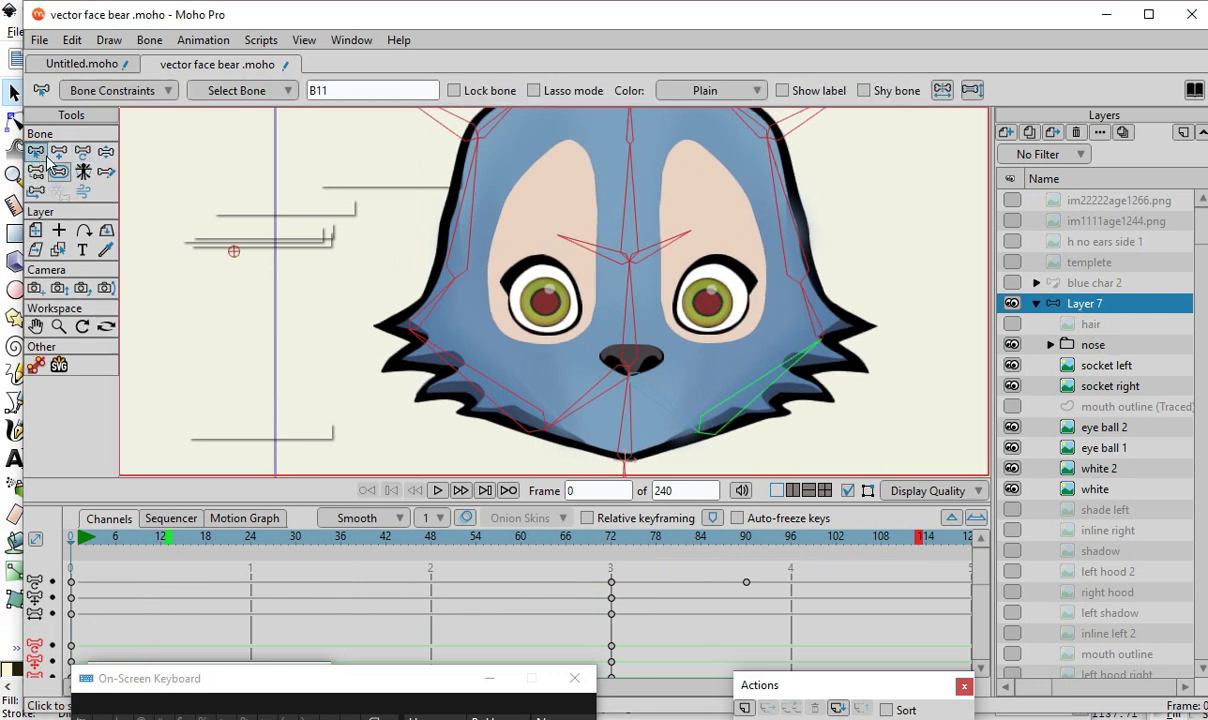
{"action": "left_click", "coordinate": [815, 315]}
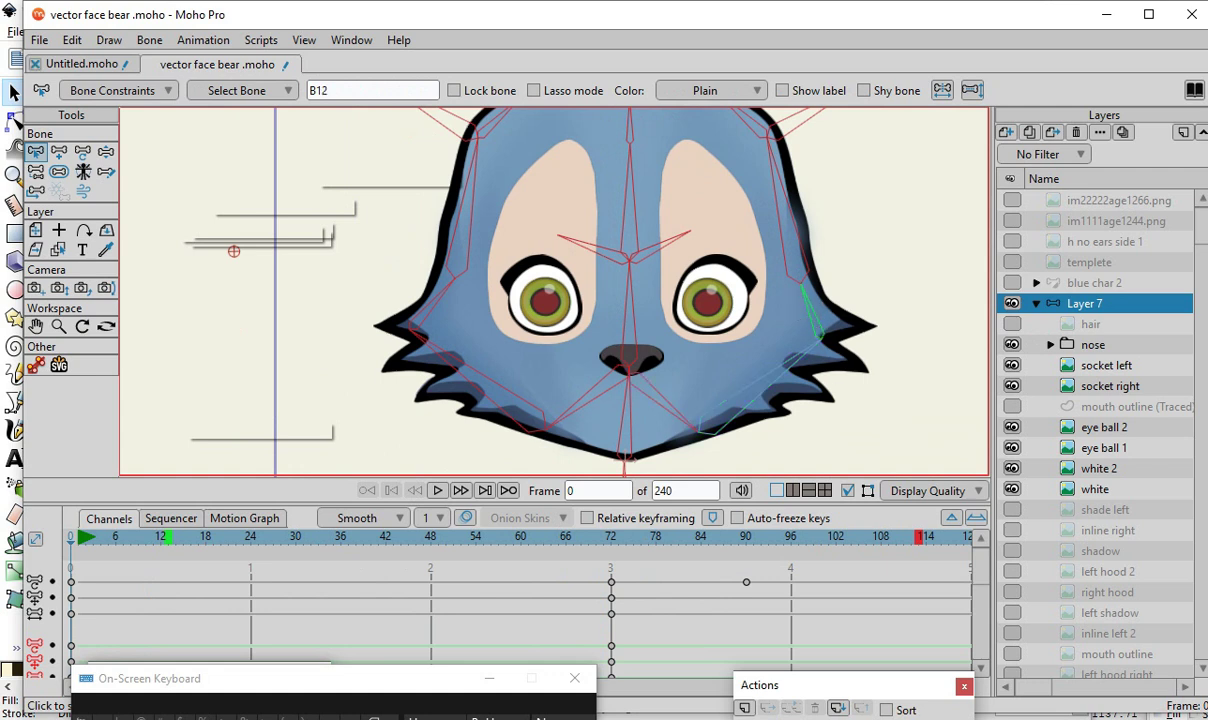
{"action": "left_click", "coordinate": [780, 382]}
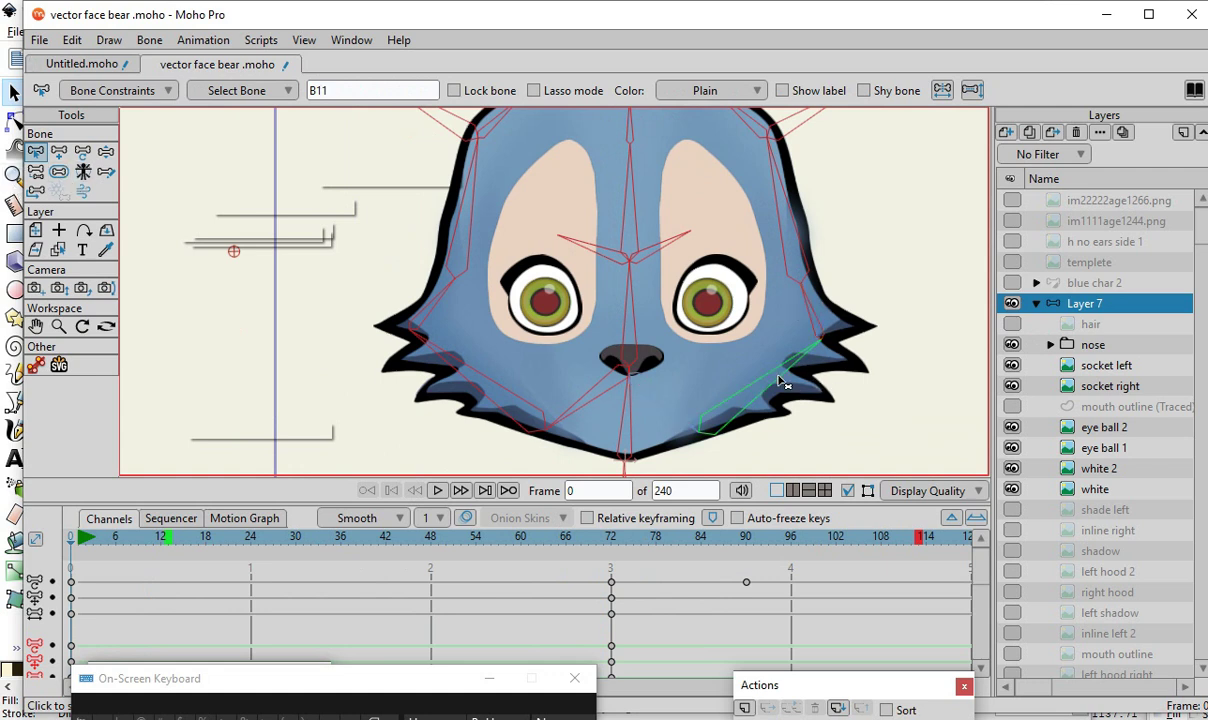
{"action": "left_click", "coordinate": [59, 173]}
{"action": "scroll", "coordinate": [665, 262], "scroll_direction": "down", "scroll_amount": 3}
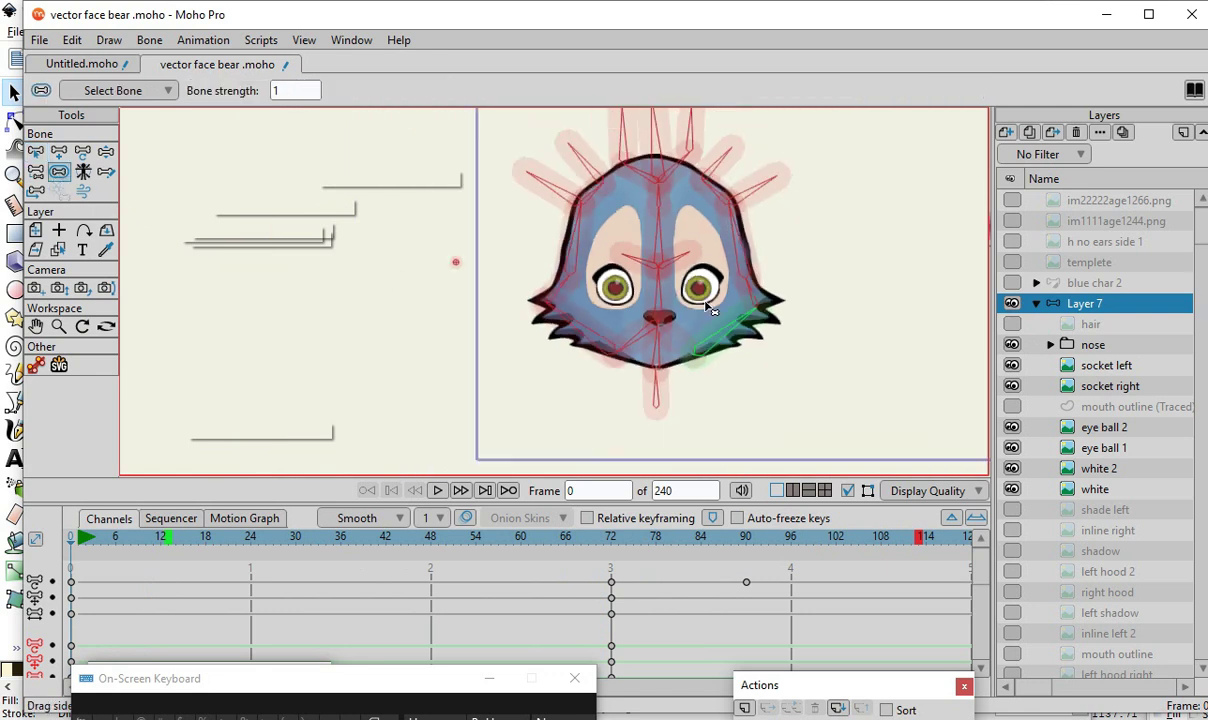
{"action": "scroll", "coordinate": [727, 175], "scroll_direction": "up", "scroll_amount": 2}
{"action": "scroll", "coordinate": [724, 303], "scroll_direction": "up", "scroll_amount": 2}
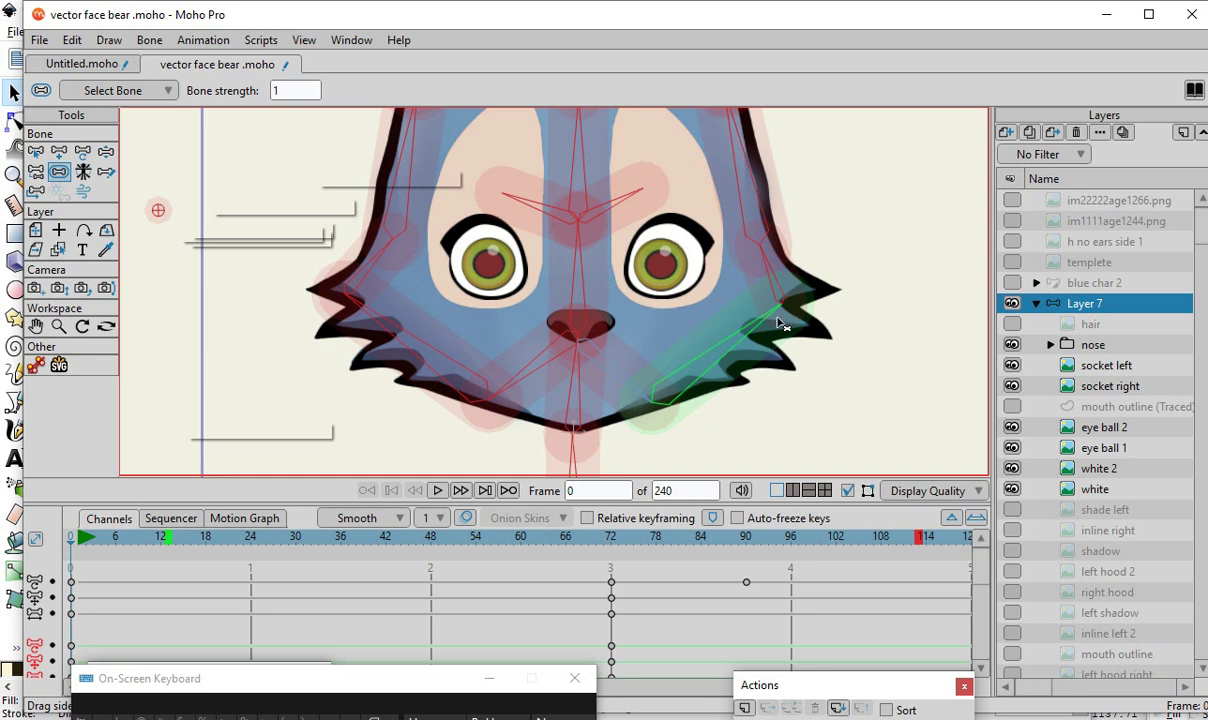
{"action": "left_click", "coordinate": [705, 347]}
{"action": "scroll", "coordinate": [705, 347], "scroll_direction": "up", "scroll_amount": 4}
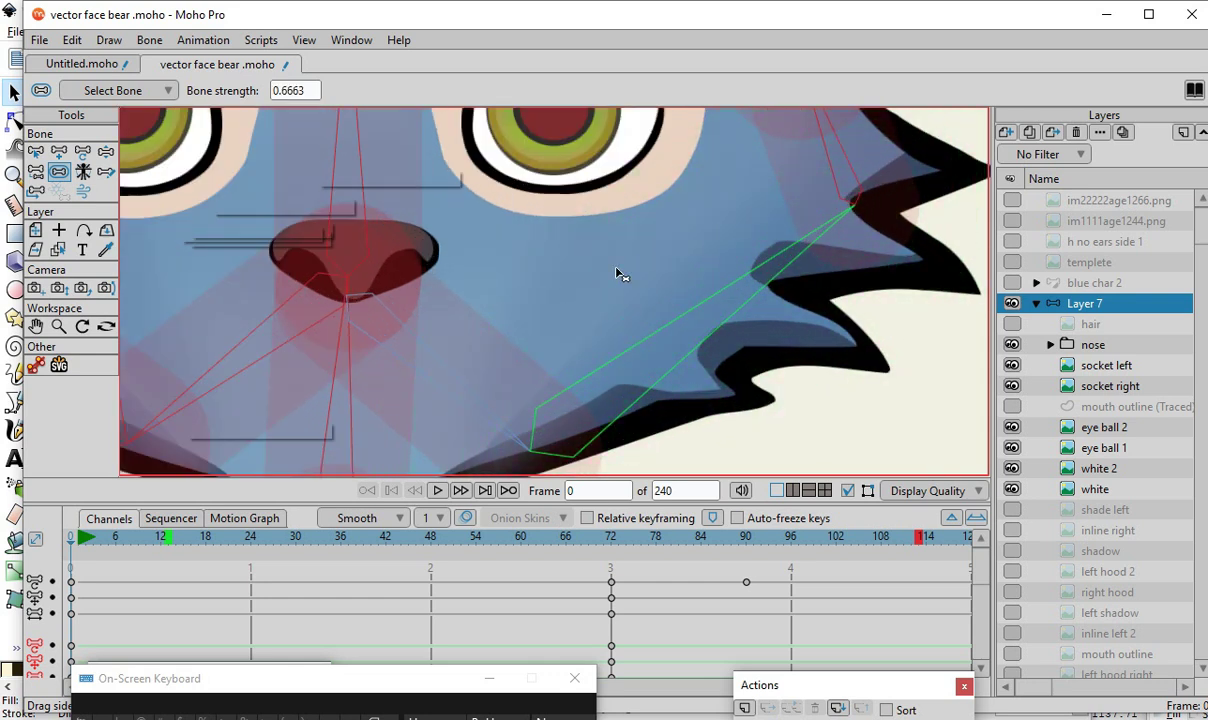
{"action": "mouse_move", "coordinate": [705, 357]}
{"action": "left_mouse_down"}
{"action": "mouse_move", "coordinate": [620, 305]}
{"action": "mouse_move", "coordinate": [660, 326]}
{"action": "left_mouse_up"}
{"action": "scroll", "coordinate": [660, 326], "scroll_direction": "down", "scroll_amount": 5}
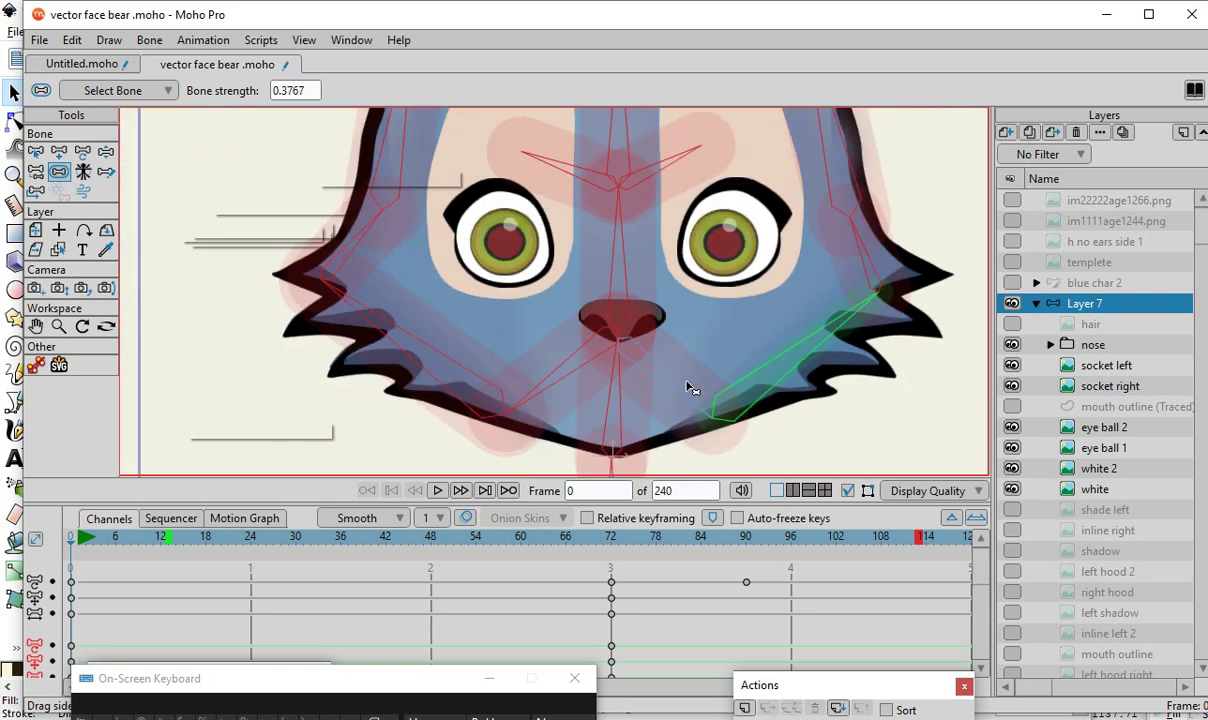
- Set the short cheek bone's strength to about 0.6555 and preview the face turn up to frame 71
{"action": "scroll", "coordinate": [635, 374], "scroll_direction": "up", "scroll_amount": 5}
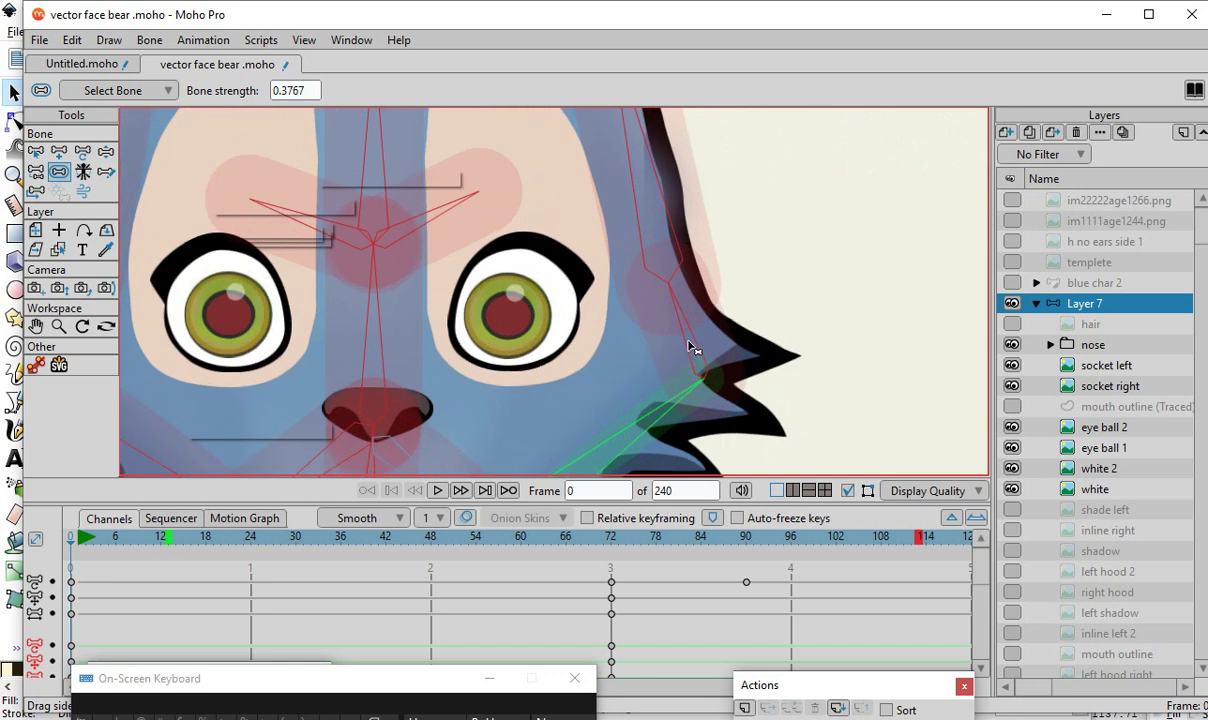
{"action": "left_click", "coordinate": [688, 345]}
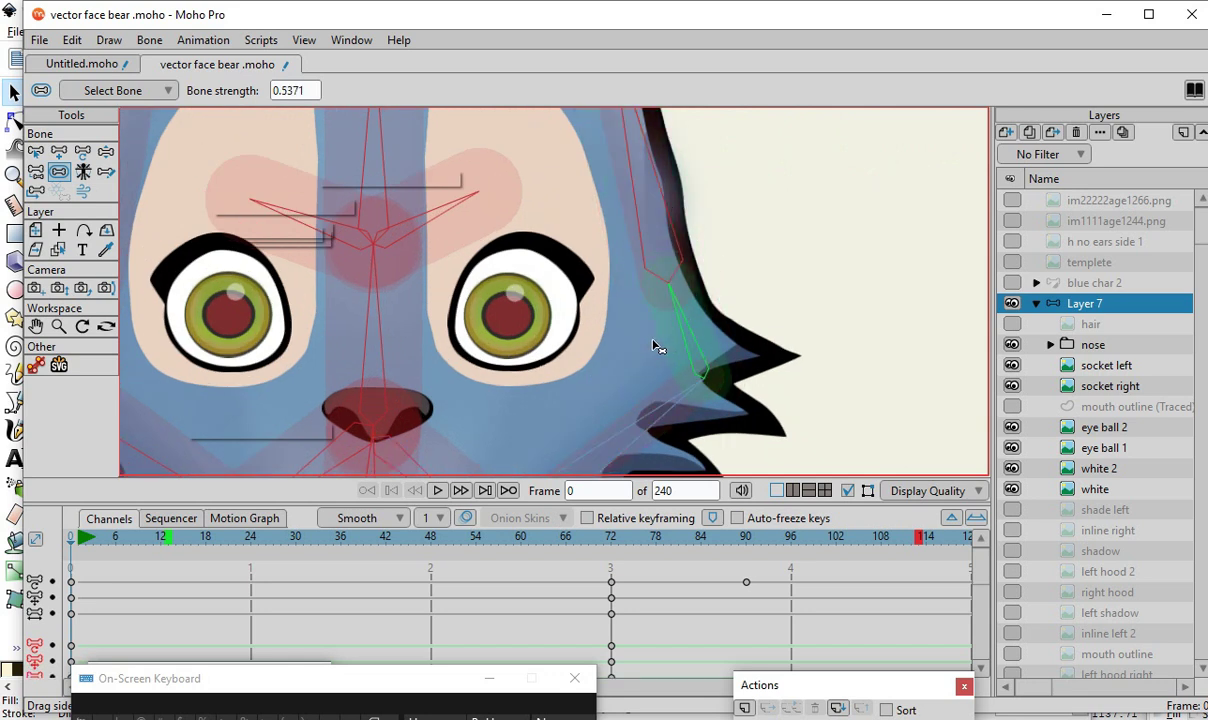
{"action": "left_click_drag", "start_coordinate": [652, 340], "coordinate": [708, 340]}
{"action": "scroll", "coordinate": [710, 335], "scroll_direction": "down", "scroll_amount": 5}
{"action": "scroll", "coordinate": [431, 339], "scroll_direction": "up", "scroll_amount": 1}
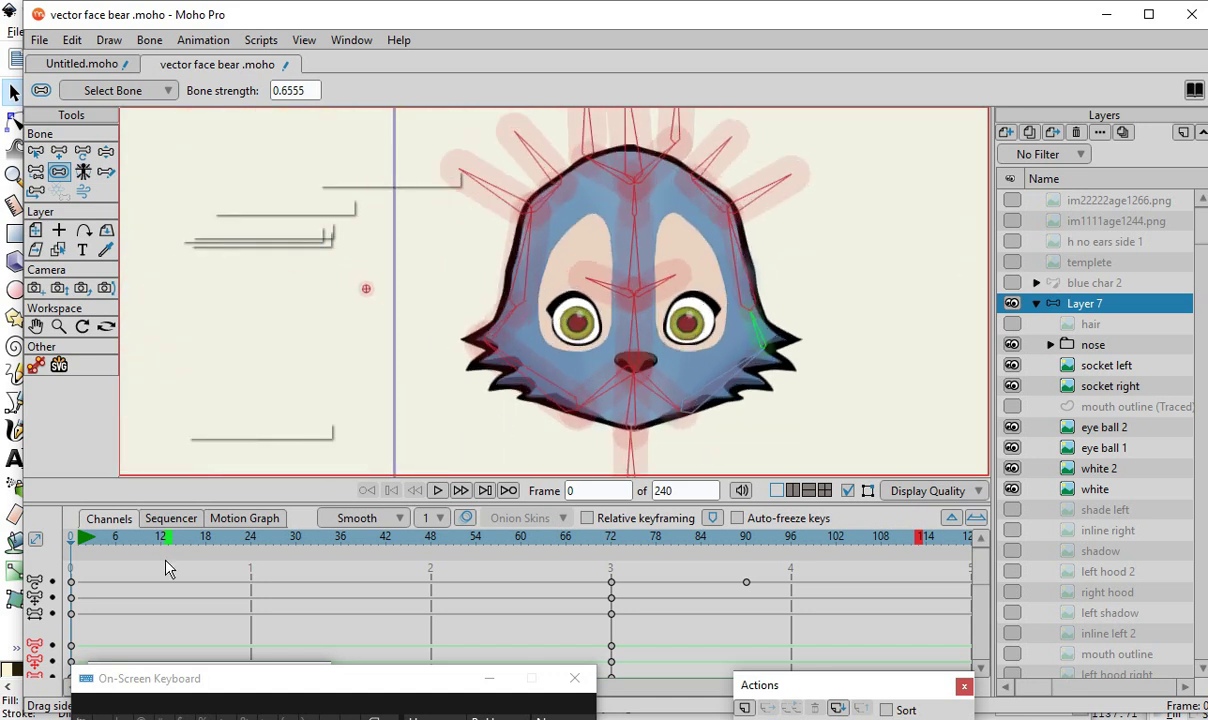
{"action": "left_click_drag", "start_coordinate": [110, 540], "coordinate": [599, 674]}
{"action": "scroll", "coordinate": [801, 457], "scroll_direction": "up", "scroll_amount": 3}
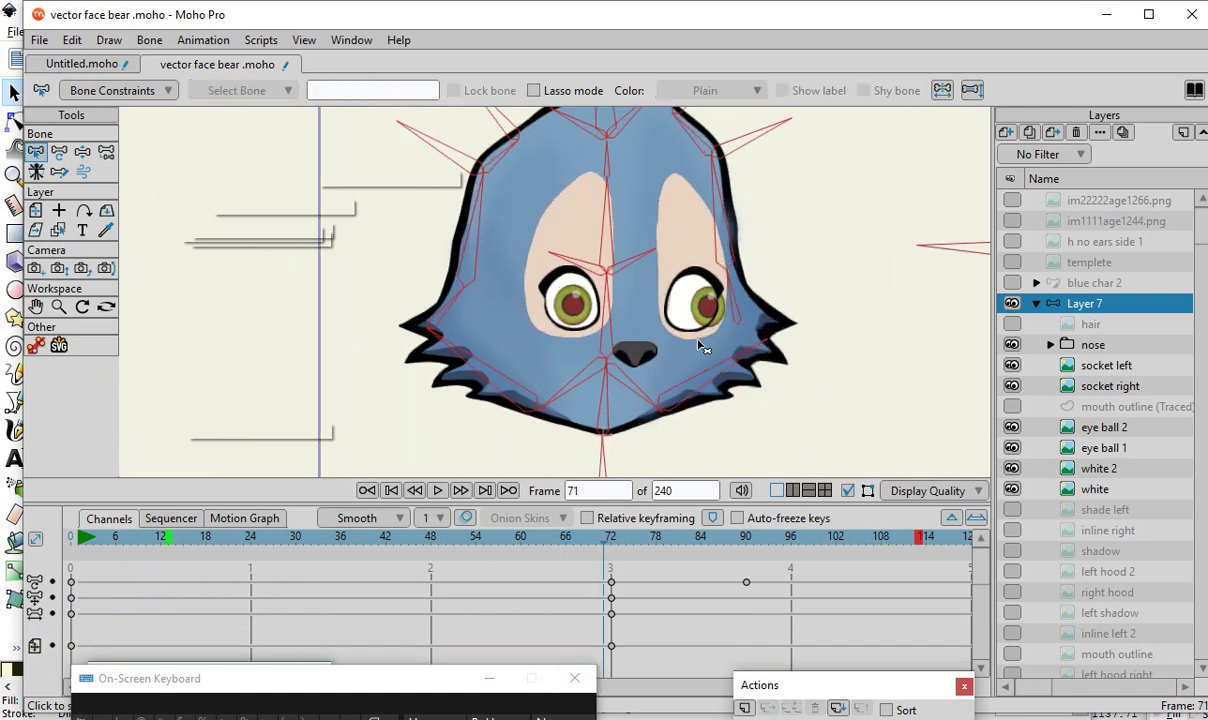
- Reposition the eye ball 2 layer at frame 72 to about X 1.1876, Y -0.1906, comparing it with frame 0
{"action": "left_click", "coordinate": [1104, 448]}
{"action": "left_click", "coordinate": [1148, 430]}
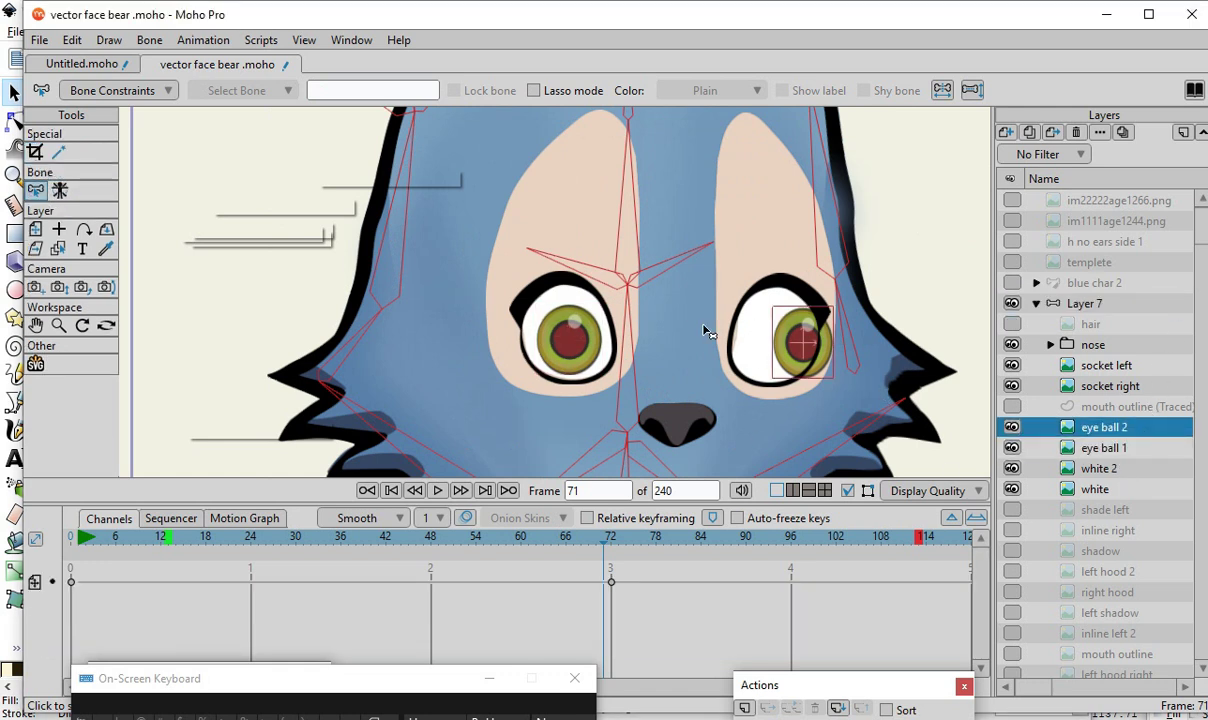
{"action": "left_click", "coordinate": [614, 540]}
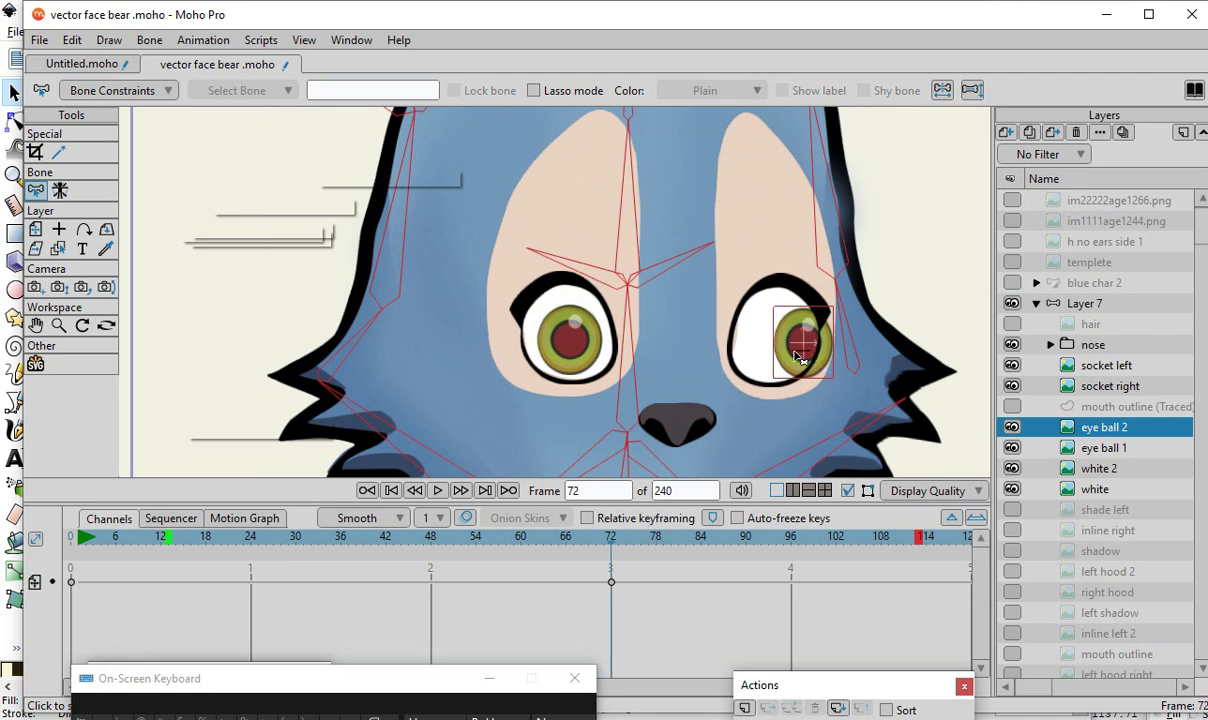
{"action": "left_click", "coordinate": [35, 230]}
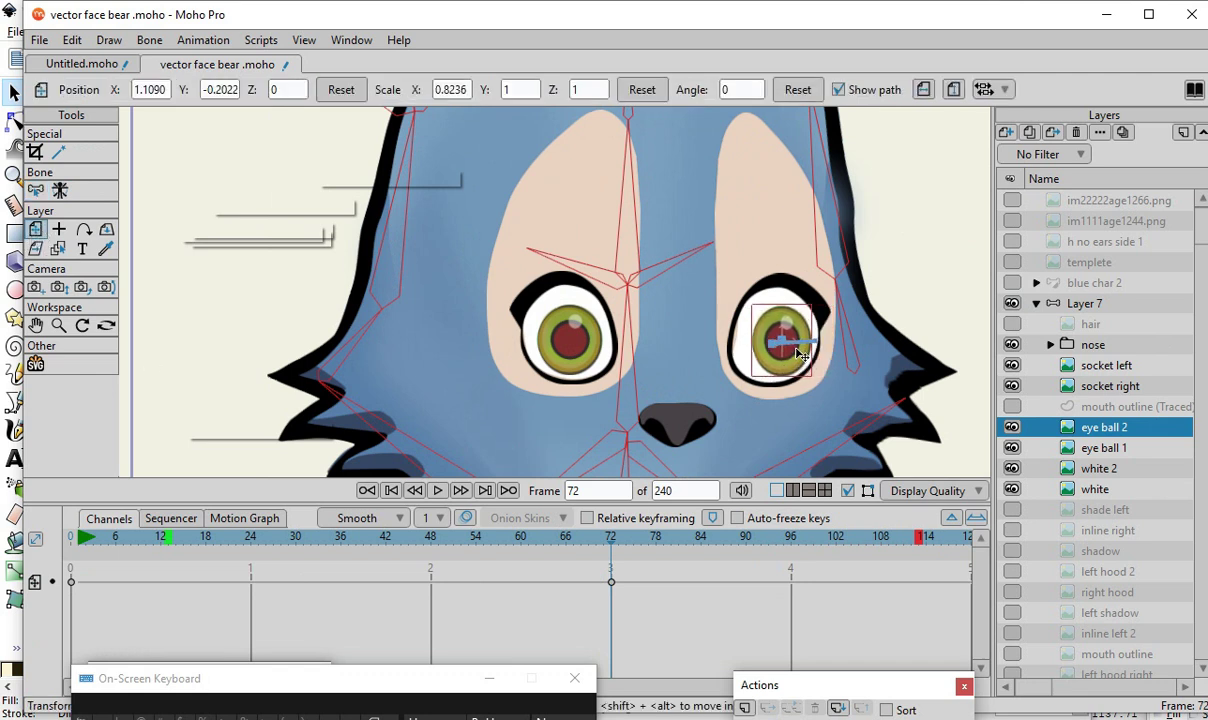
{"action": "scroll", "coordinate": [810, 358], "scroll_direction": "down", "scroll_amount": 5}
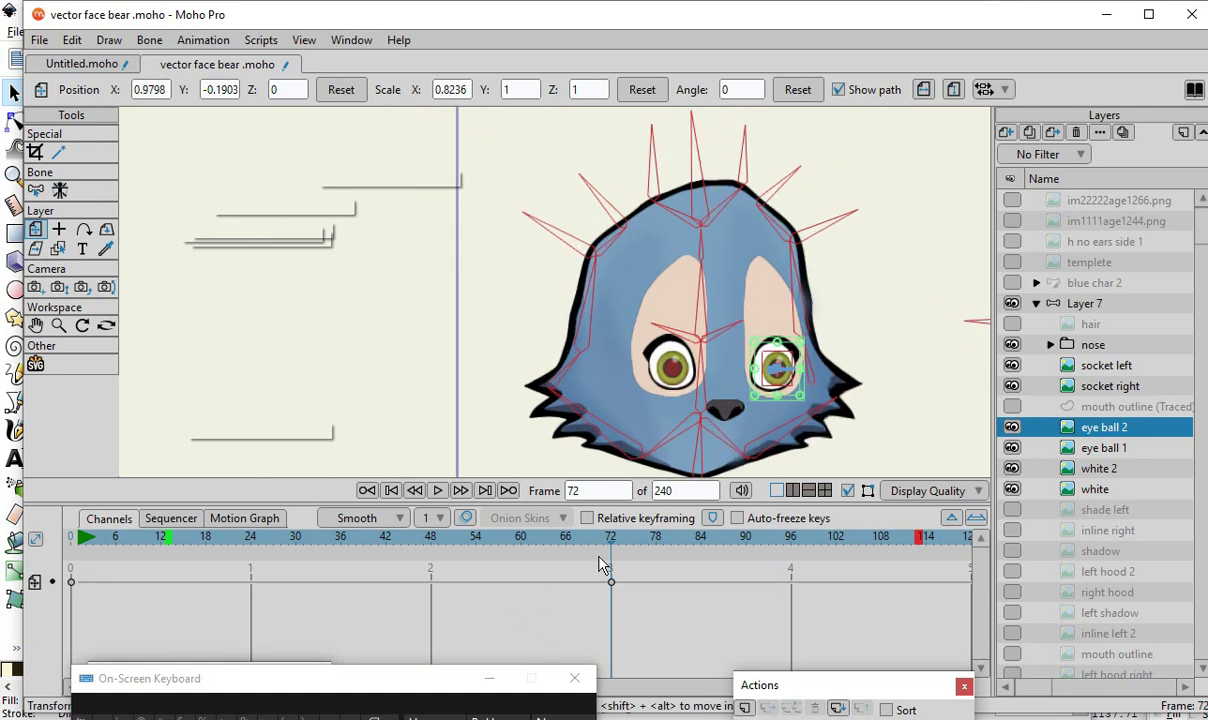
{"action": "left_click_drag", "start_coordinate": [610, 543], "coordinate": [60, 622]}
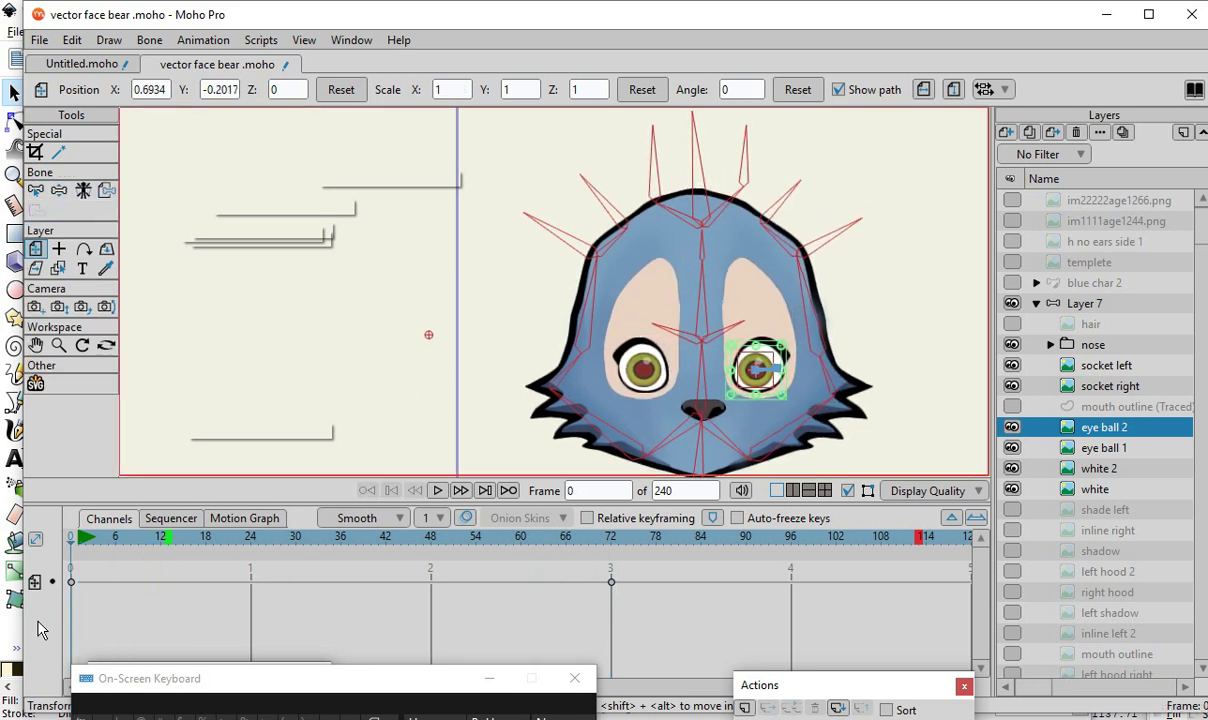
{"action": "left_click_drag", "start_coordinate": [228, 618], "coordinate": [613, 638]}
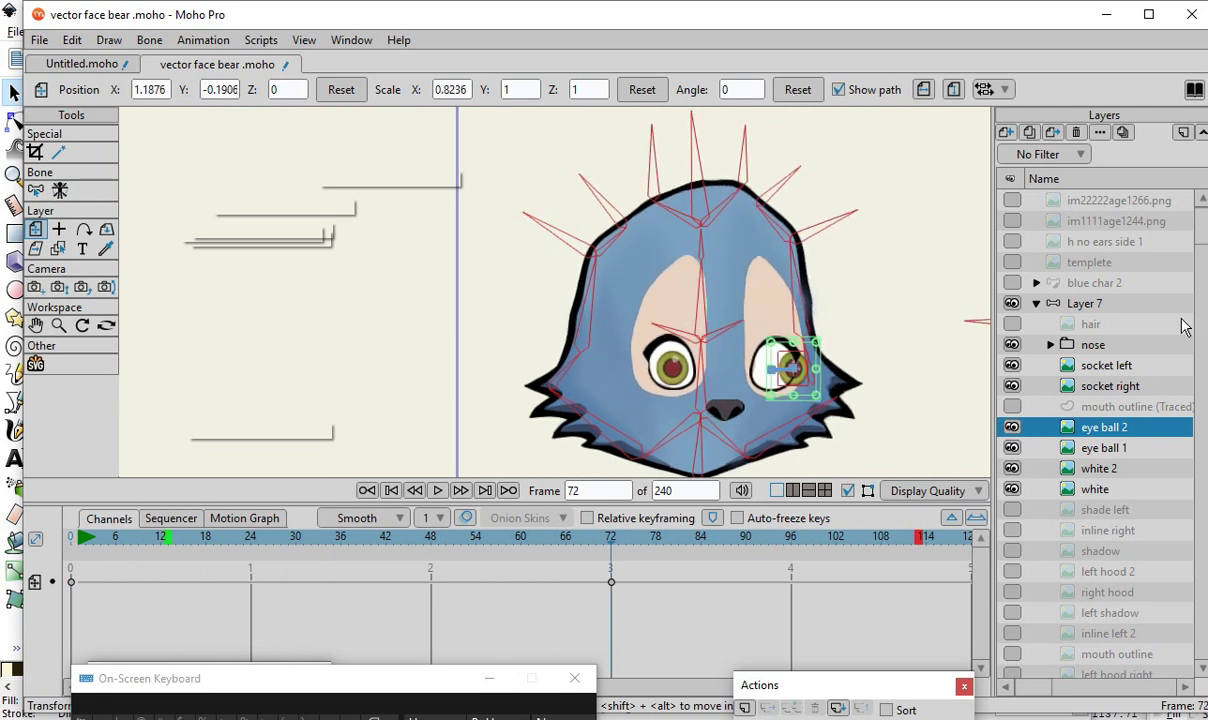
- In Layer 7, move the short upper head bone above the turned cheek to about X 1.1559, Y -0.0492 and rotate it to about 41.18°
{"action": "left_click", "coordinate": [1150, 305]}
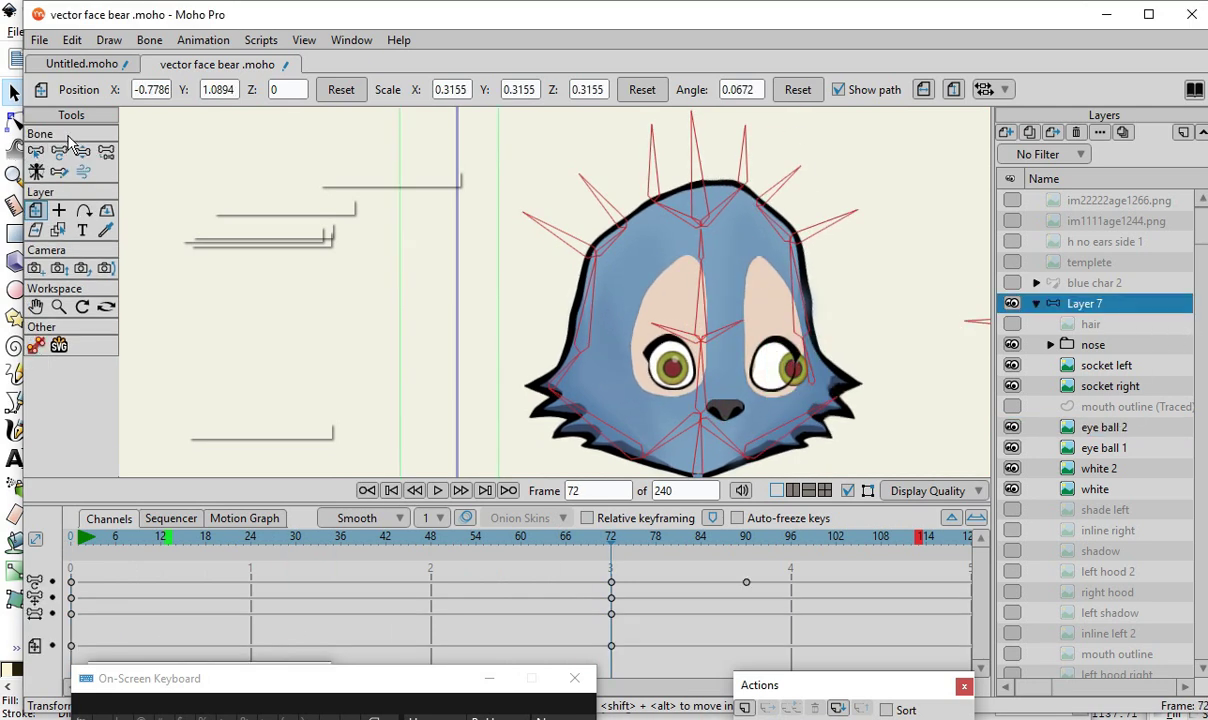
{"action": "left_click", "coordinate": [60, 151]}
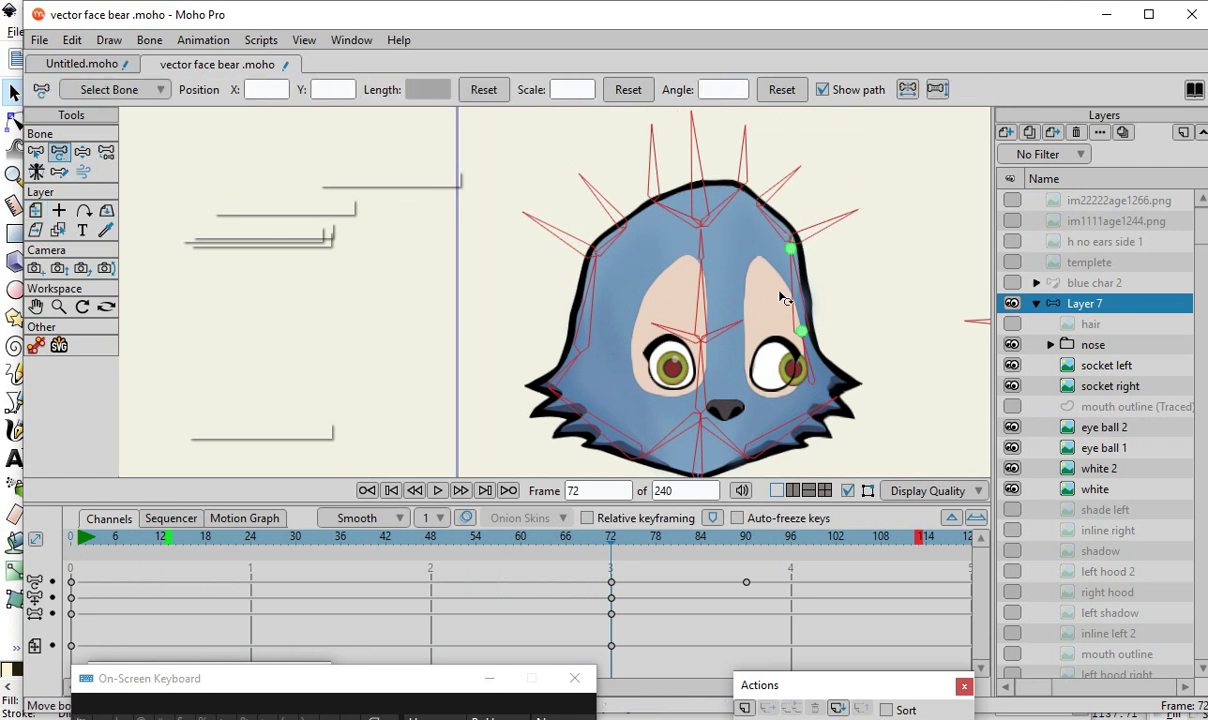
{"action": "scroll", "coordinate": [795, 195], "scroll_direction": "up", "scroll_amount": 1}
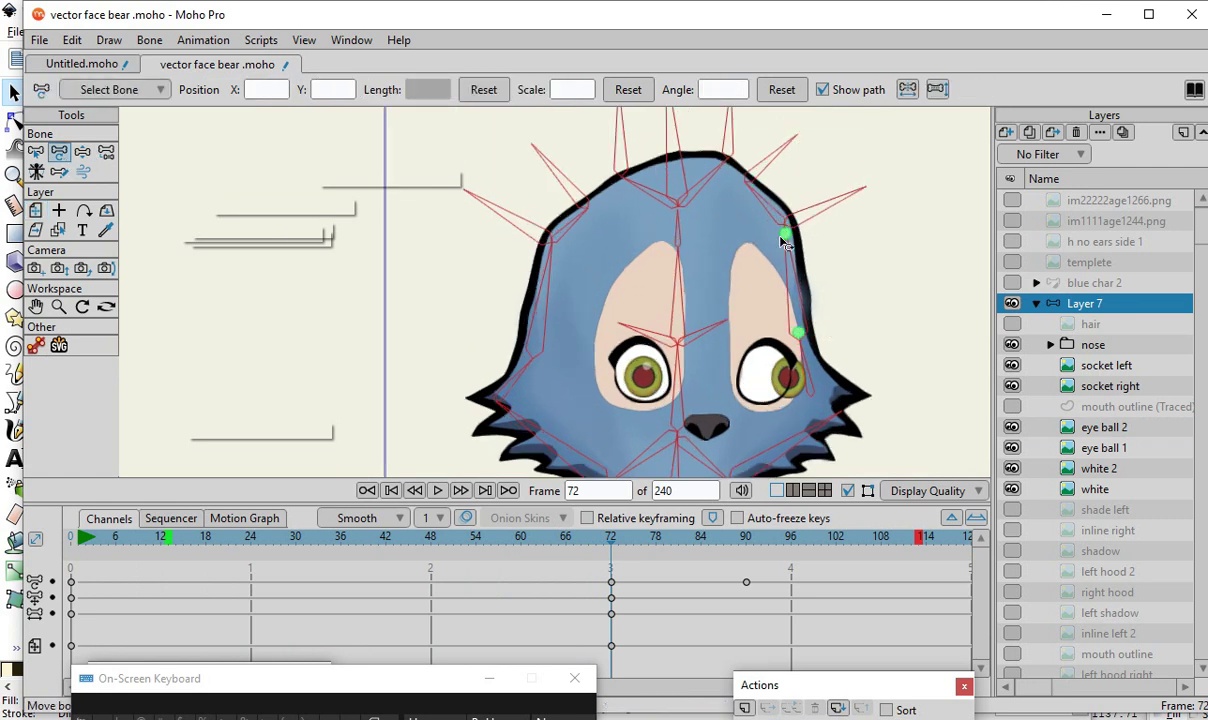
{"action": "left_click", "coordinate": [775, 200]}
{"action": "mouse_move", "coordinate": [790, 218]}
{"action": "left_mouse_down"}
{"action": "mouse_move", "coordinate": [790, 245]}
{"action": "mouse_move", "coordinate": [858, 197]}
{"action": "mouse_move", "coordinate": [795, 233]}
{"action": "left_mouse_up"}
{"action": "left_click", "coordinate": [789, 240]}
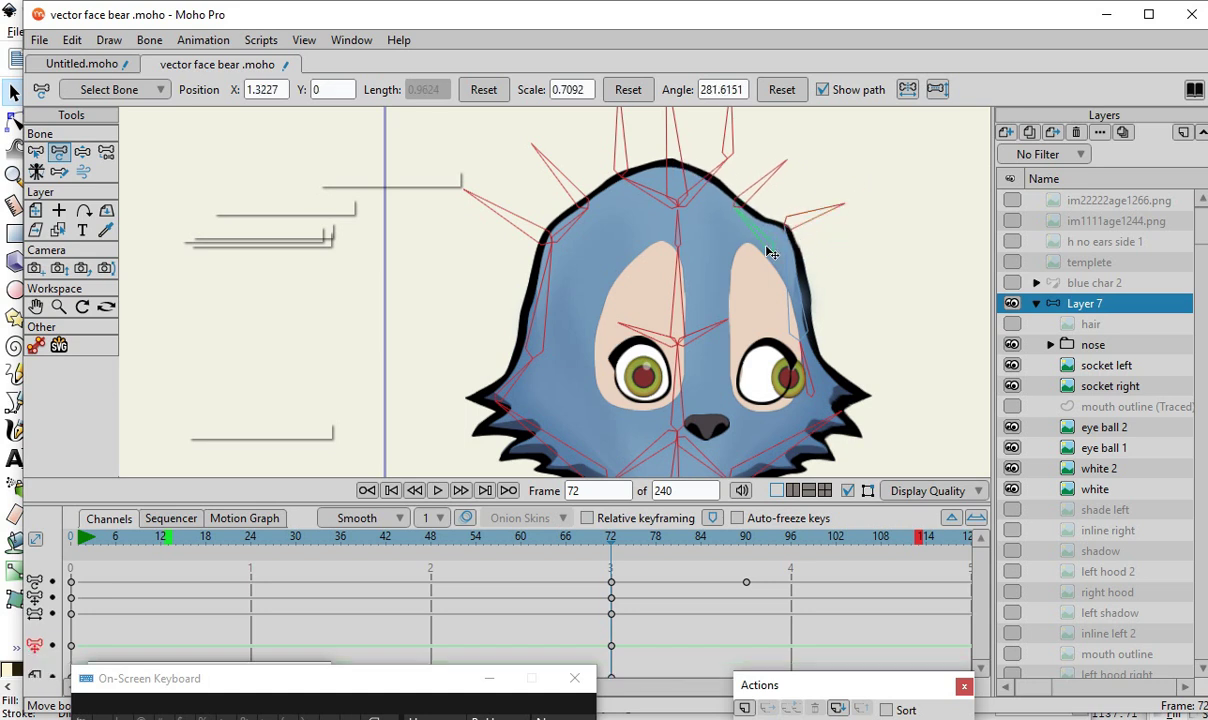
{"action": "left_click", "coordinate": [789, 242]}
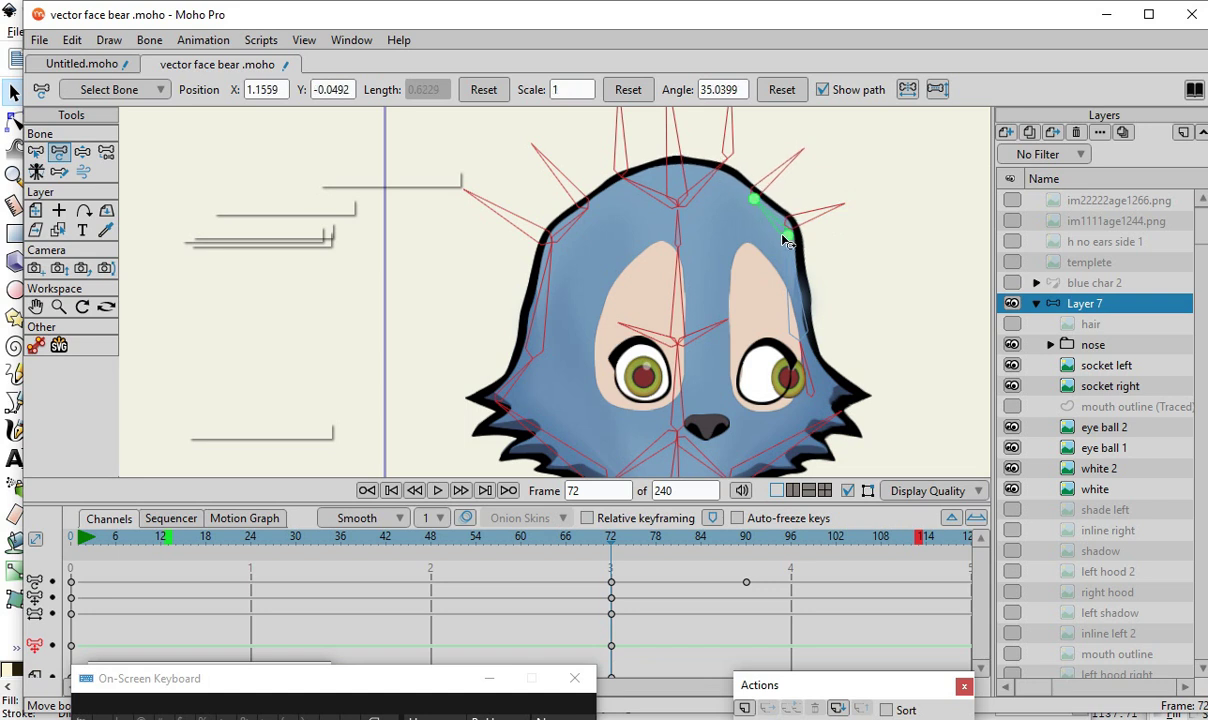
{"action": "scroll", "coordinate": [789, 244], "scroll_direction": "up", "scroll_amount": 2}
{"action": "mouse_move", "coordinate": [745, 210]}
{"action": "left_mouse_down"}
{"action": "mouse_move", "coordinate": [736, 224]}
{"action": "mouse_move", "coordinate": [757, 234]}
{"action": "mouse_move", "coordinate": [752, 221]}
{"action": "left_mouse_up"}
{"action": "scroll", "coordinate": [728, 202], "scroll_direction": "down", "scroll_amount": 2}
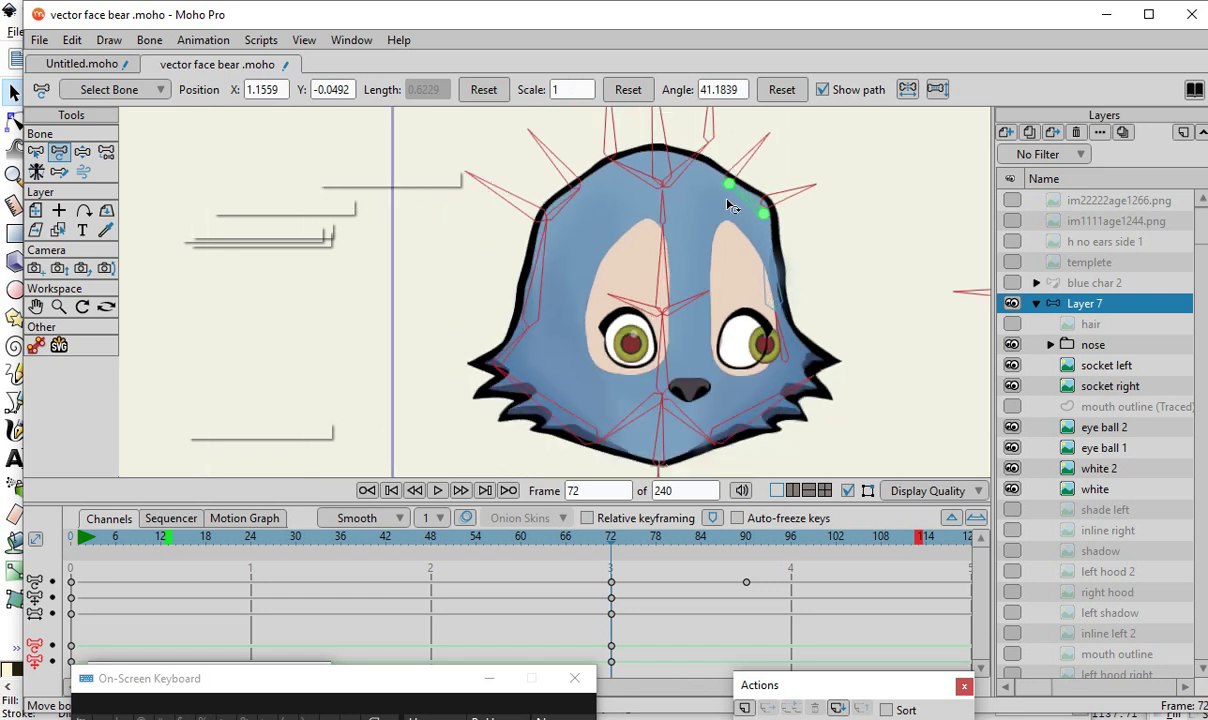
- Rotate the short cheek bone to about 68.35° at frame 72
{"action": "scroll", "coordinate": [730, 205], "scroll_direction": "up", "scroll_amount": 1}
{"action": "scroll", "coordinate": [800, 418], "scroll_direction": "up", "scroll_amount": 2}
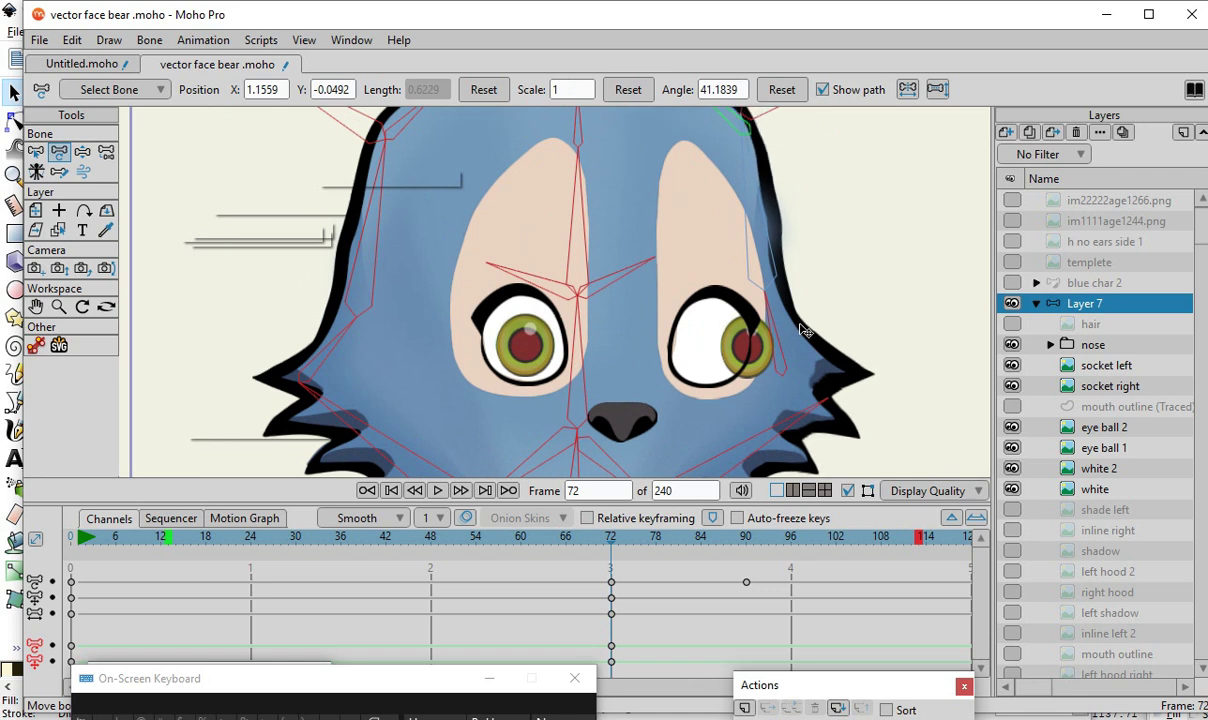
{"action": "left_click", "coordinate": [784, 350]}
{"action": "mouse_move", "coordinate": [782, 335]}
{"action": "left_mouse_down"}
{"action": "mouse_move", "coordinate": [750, 328]}
{"action": "mouse_move", "coordinate": [755, 342]}
{"action": "mouse_move", "coordinate": [790, 346]}
{"action": "left_mouse_up"}
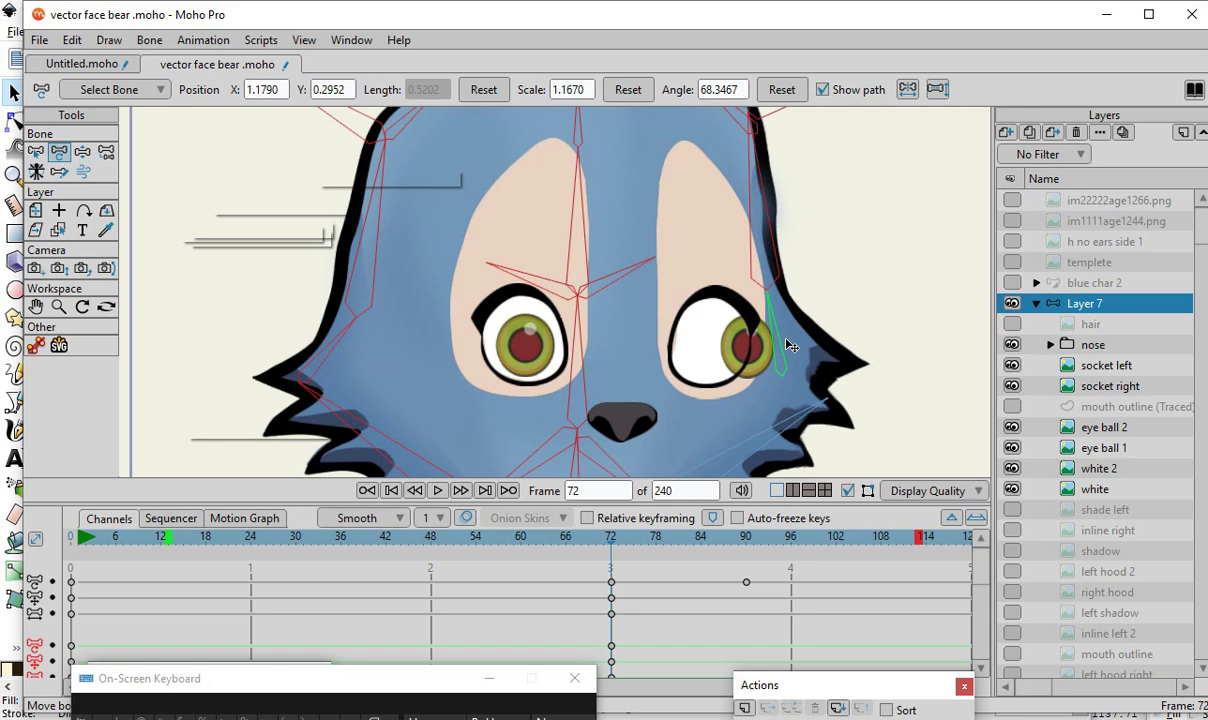
{"action": "scroll", "coordinate": [789, 271], "scroll_direction": "down", "scroll_amount": 1}
{"action": "scroll", "coordinate": [799, 418], "scroll_direction": "up", "scroll_amount": 1}
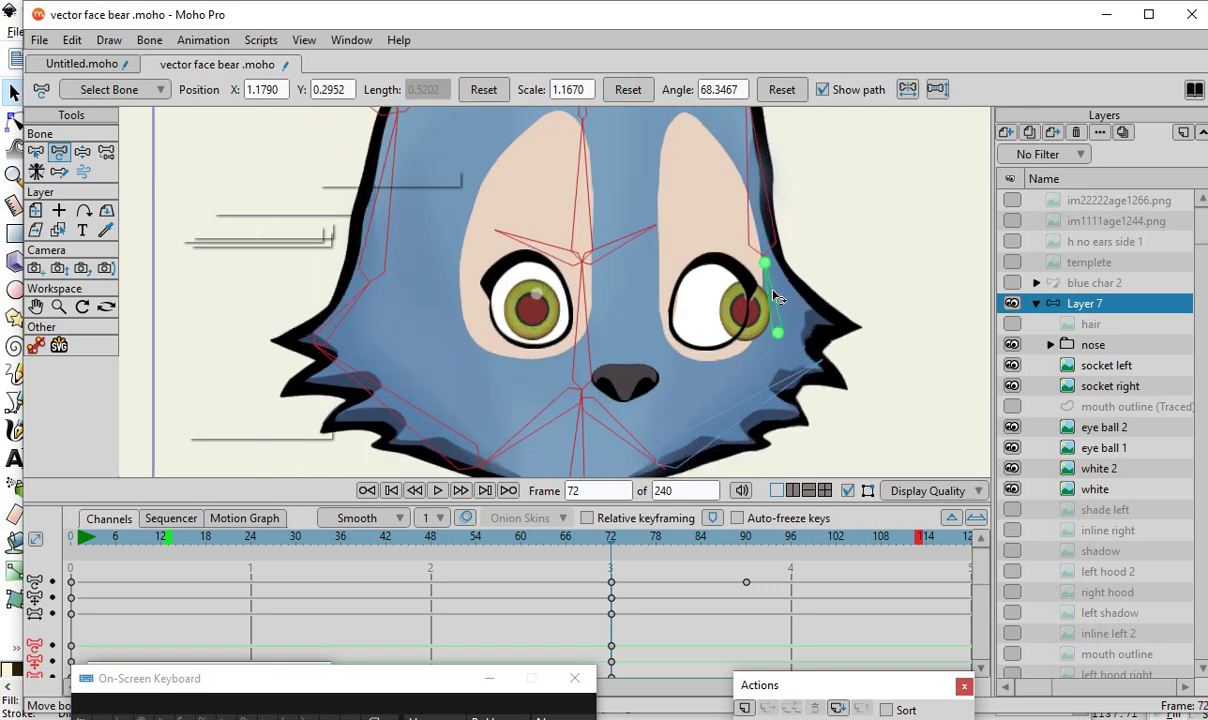
- Scale the lower jaw bone to about 1.0554 and check the whole head outline
{"action": "left_click_drag", "start_coordinate": [806, 368], "coordinate": [714, 437]}
{"action": "scroll", "coordinate": [809, 356], "scroll_direction": "down", "scroll_amount": 1}
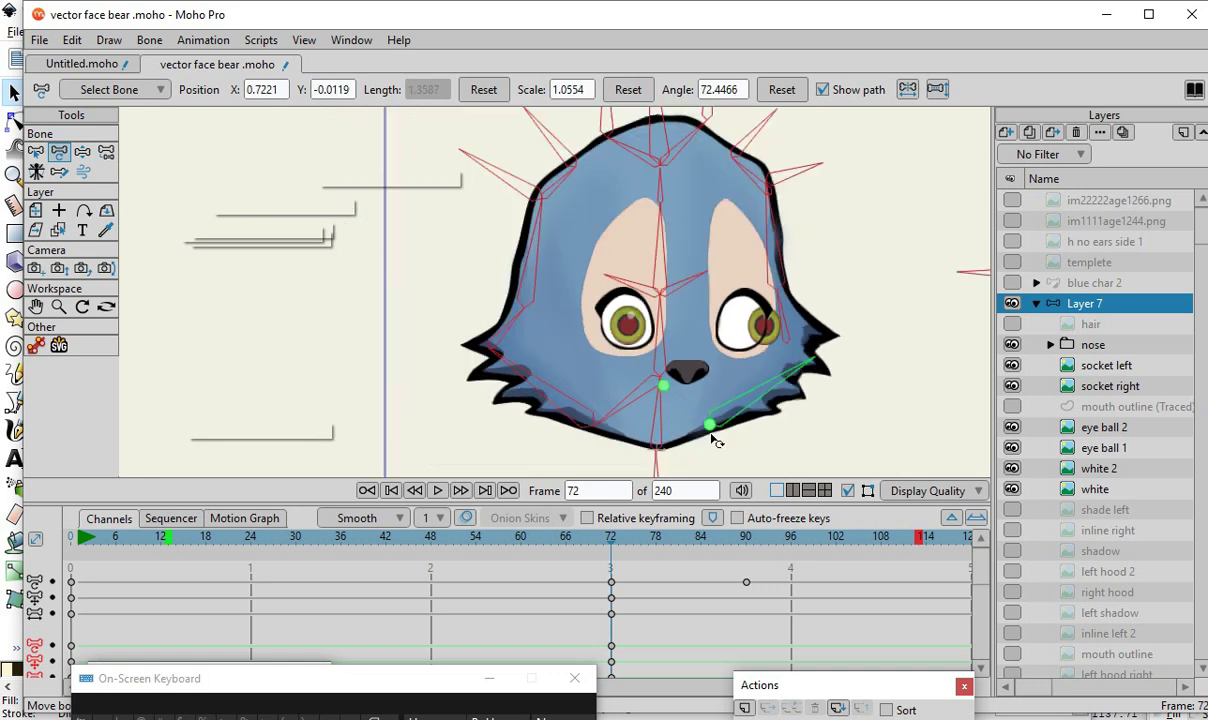
{"action": "scroll", "coordinate": [555, 323], "scroll_direction": "up", "scroll_amount": 3}
{"action": "scroll", "coordinate": [512, 347], "scroll_direction": "down", "scroll_amount": 5}
{"action": "scroll", "coordinate": [586, 297], "scroll_direction": "up", "scroll_amount": 3}
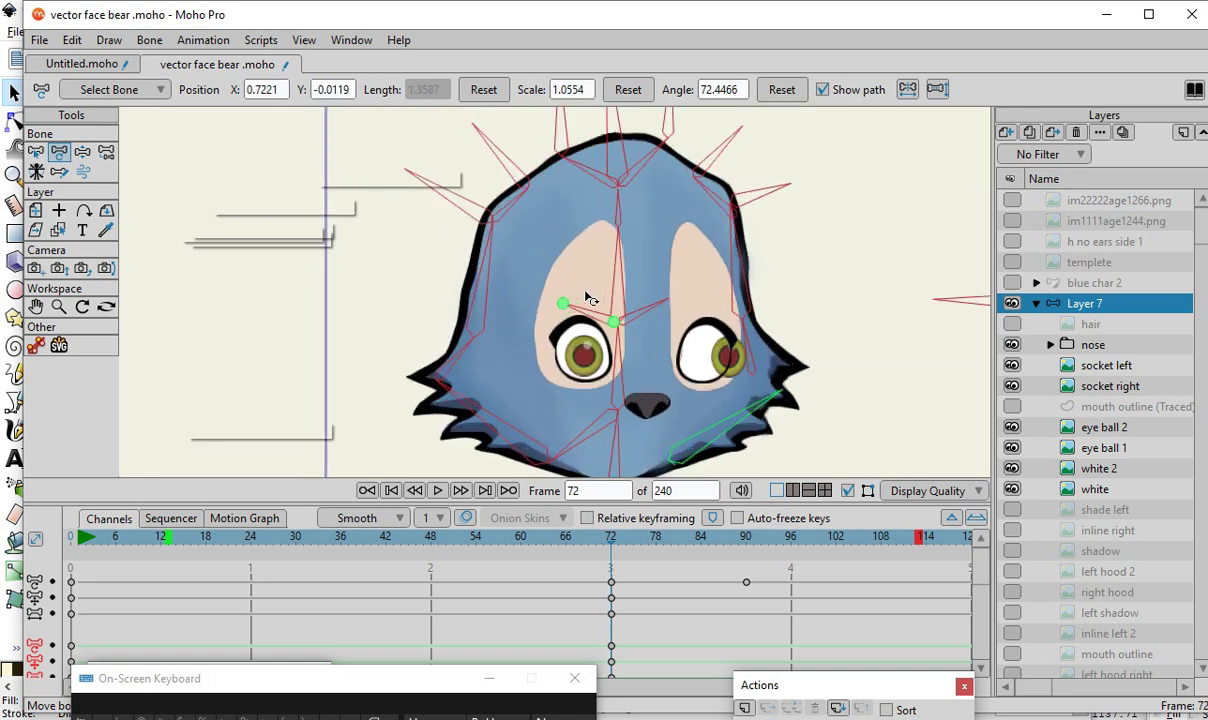
- Scale the long side bone on the opposite side of the head to about 0.4808 and rotate it to about 44.93°
{"action": "left_click_drag", "start_coordinate": [449, 392], "coordinate": [448, 320]}
{"action": "left_click", "coordinate": [455, 332]}
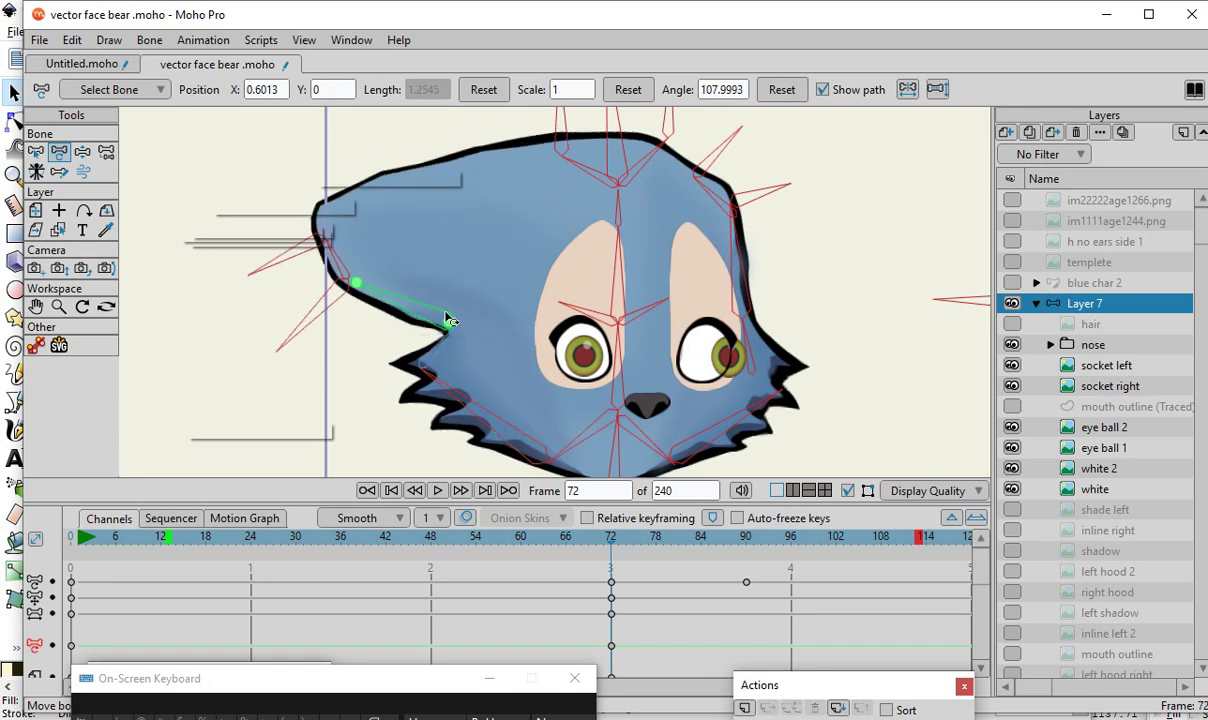
{"action": "left_click", "coordinate": [372, 298]}
{"action": "left_click_drag", "start_coordinate": [357, 285], "coordinate": [283, 251]}
{"action": "left_click_drag", "start_coordinate": [386, 295], "coordinate": [456, 290]}
{"action": "scroll", "coordinate": [618, 380], "scroll_direction": "down", "scroll_amount": 5}
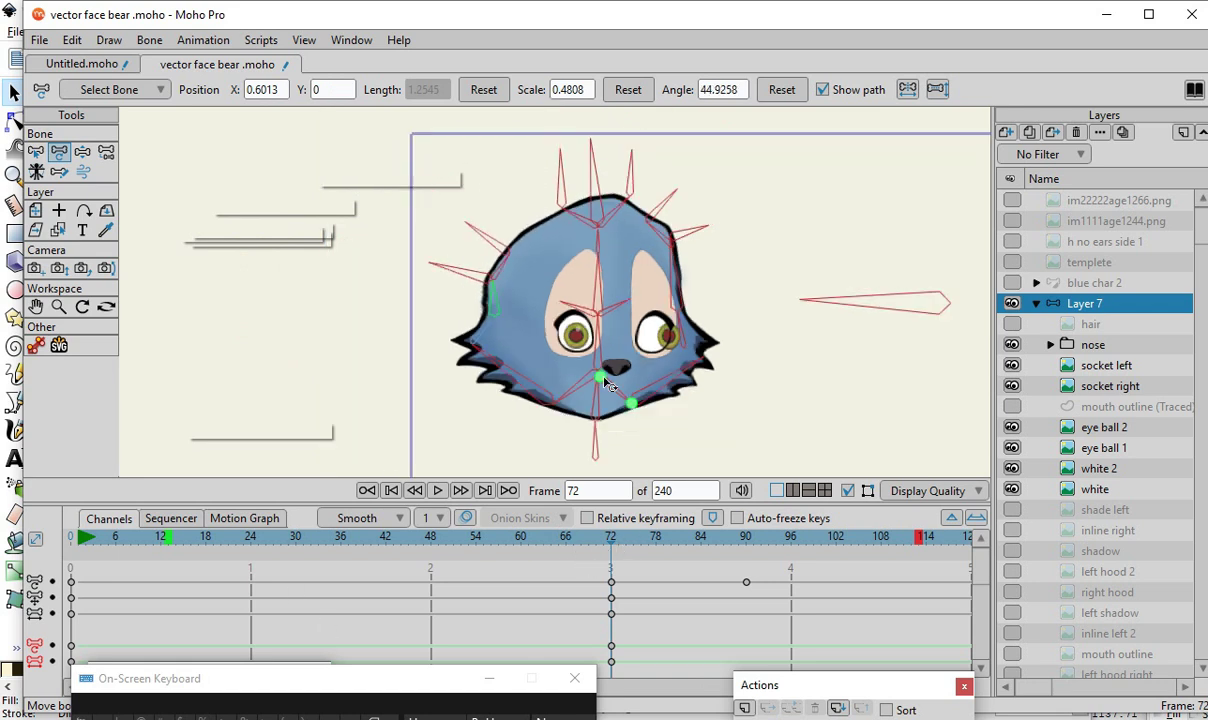
{"action": "scroll", "coordinate": [608, 358], "scroll_direction": "up", "scroll_amount": 2}
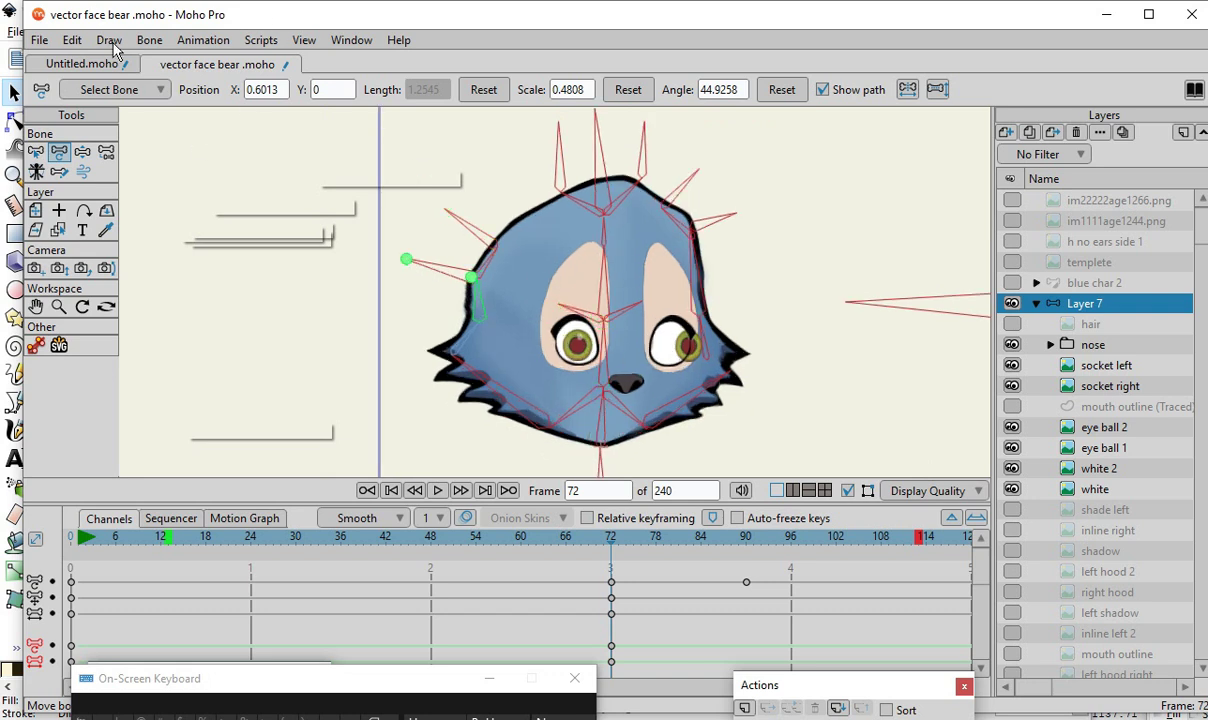
- Return to frame 0 and clear all animation from Layer 7, including its sub-layers
{"action": "left_click_drag", "start_coordinate": [575, 541], "coordinate": [38, 585]}
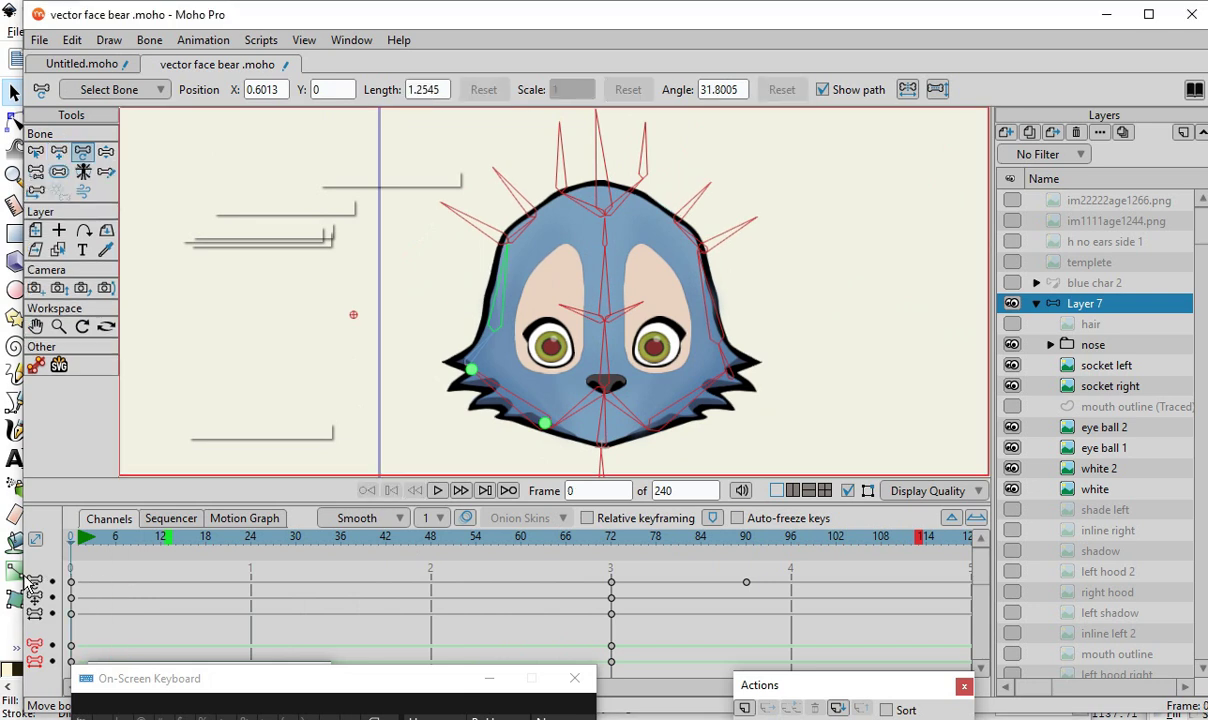
{"action": "left_click", "coordinate": [200, 40]}
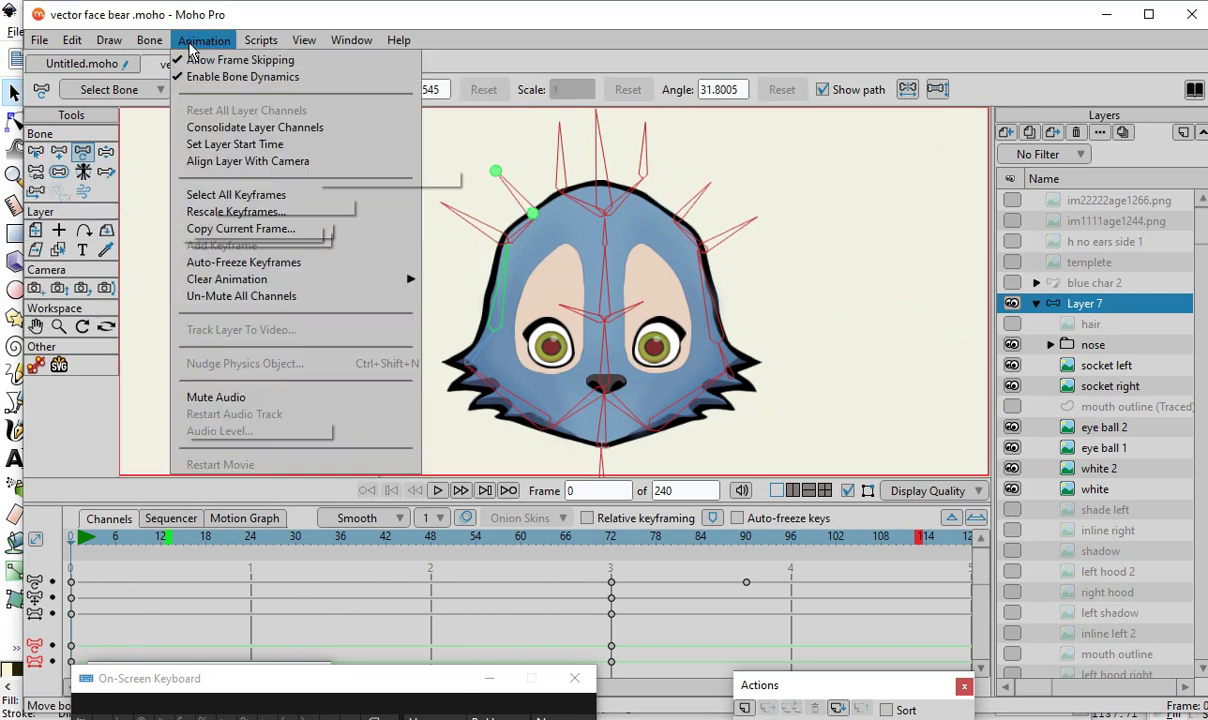
{"action": "mouse_move", "coordinate": [410, 287]}
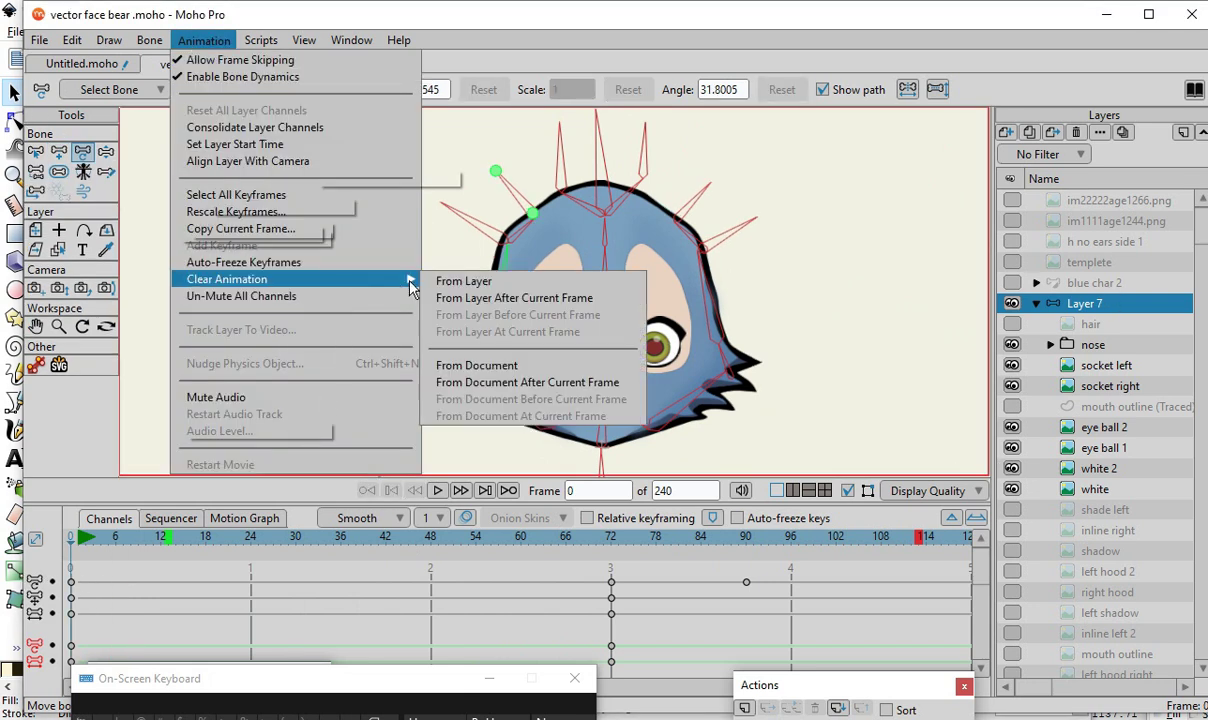
{"action": "left_click", "coordinate": [455, 284]}
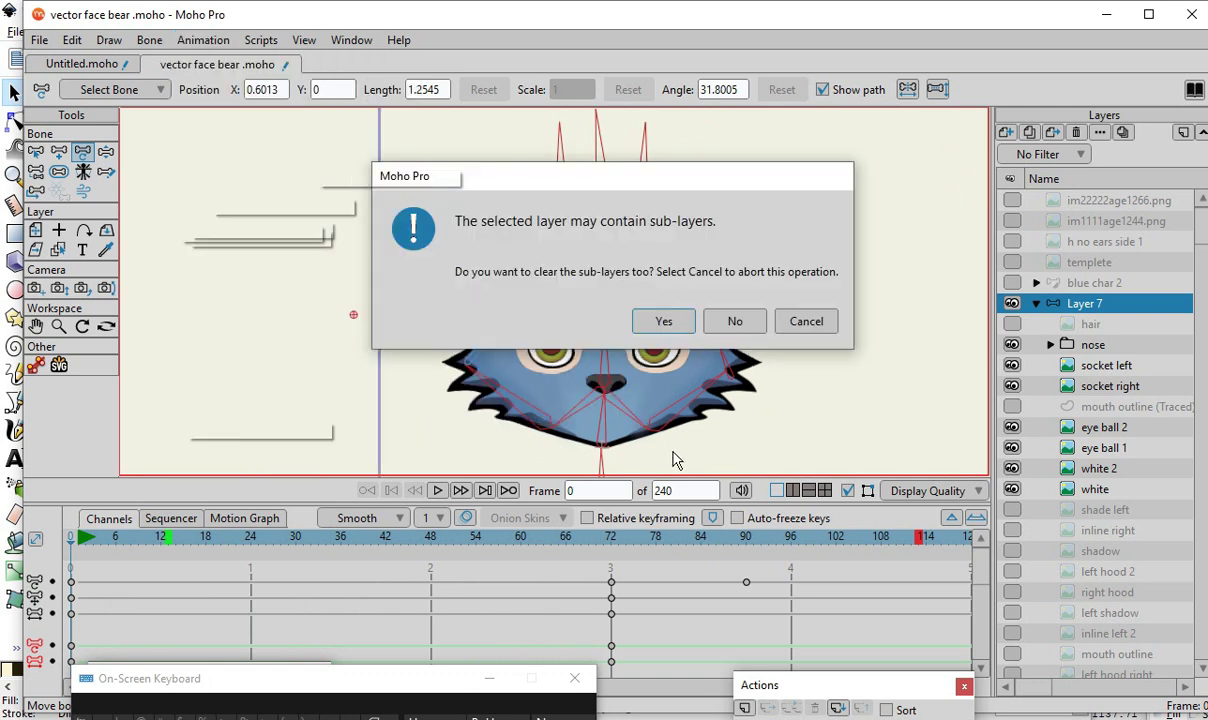
{"action": "left_click", "coordinate": [666, 321]}
- At frame 72, rotate the large control bone beside the head to about 180.51° and check the face turn
{"action": "left_click_drag", "start_coordinate": [95, 580], "coordinate": [613, 617]}
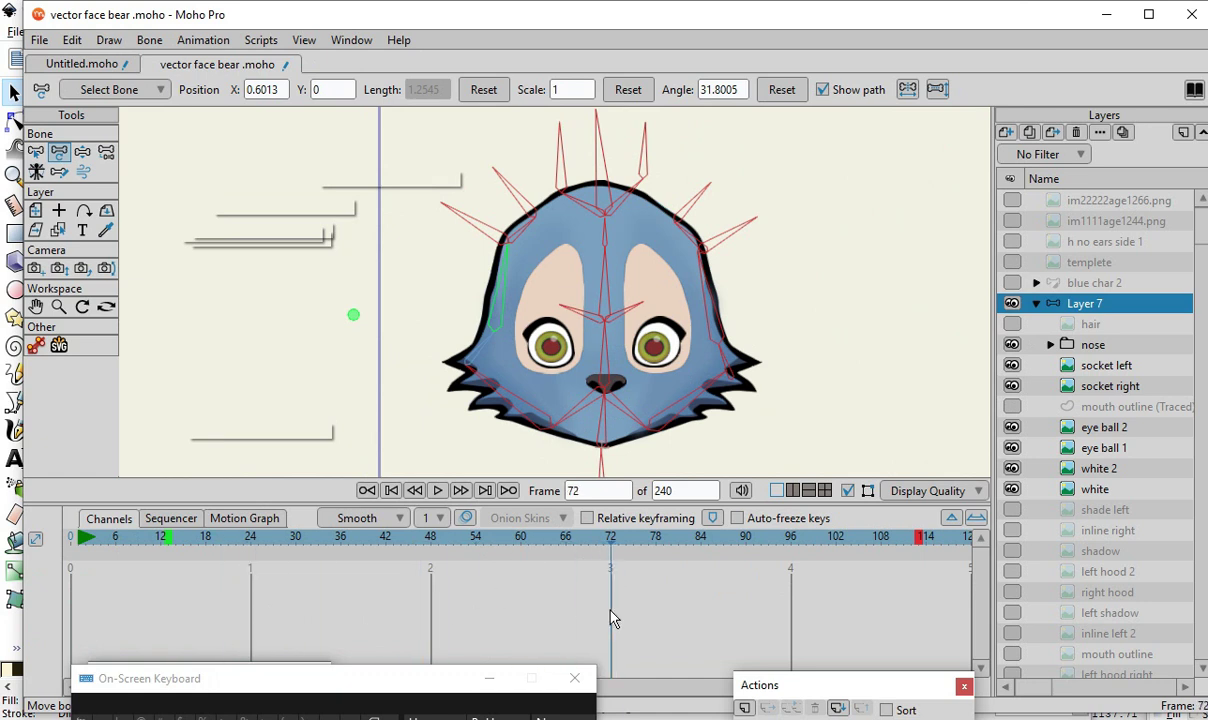
{"action": "left_click", "coordinate": [352, 398]}
{"action": "scroll", "coordinate": [376, 410], "scroll_direction": "down", "scroll_amount": 4}
{"action": "scroll", "coordinate": [563, 335], "scroll_direction": "up", "scroll_amount": 3}
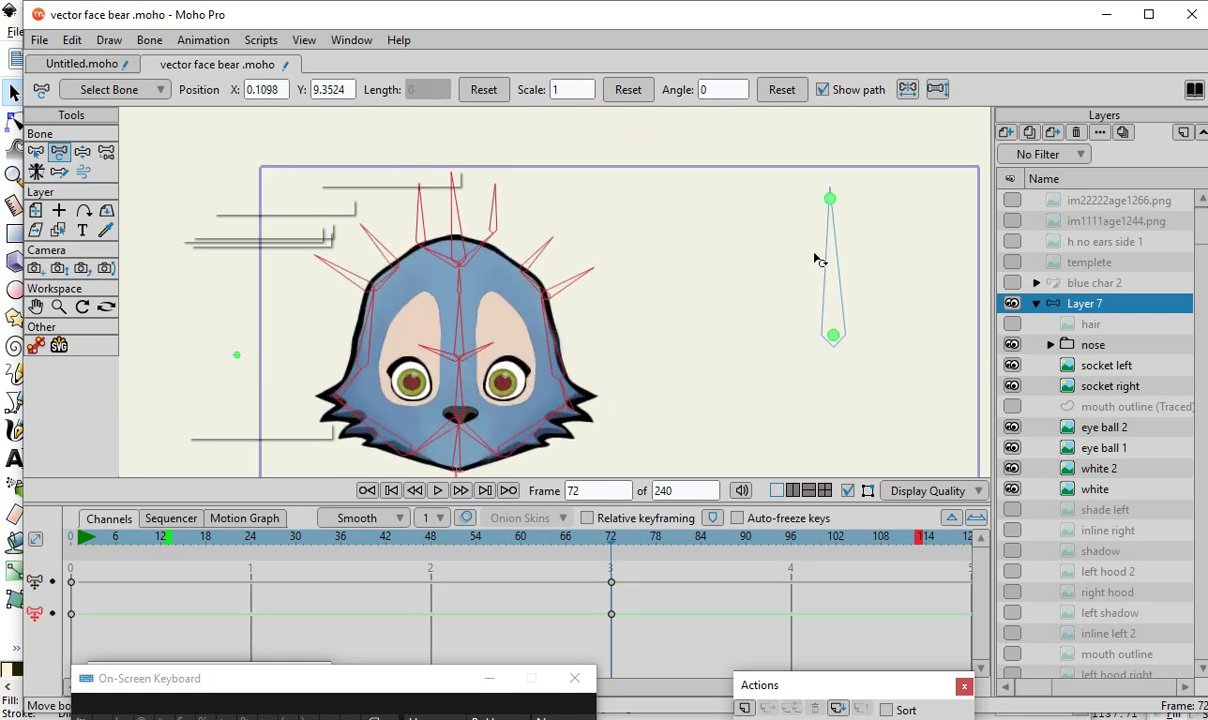
{"action": "left_click_drag", "start_coordinate": [852, 238], "coordinate": [762, 352]}
{"action": "scroll", "coordinate": [582, 159], "scroll_direction": "down", "scroll_amount": 4}
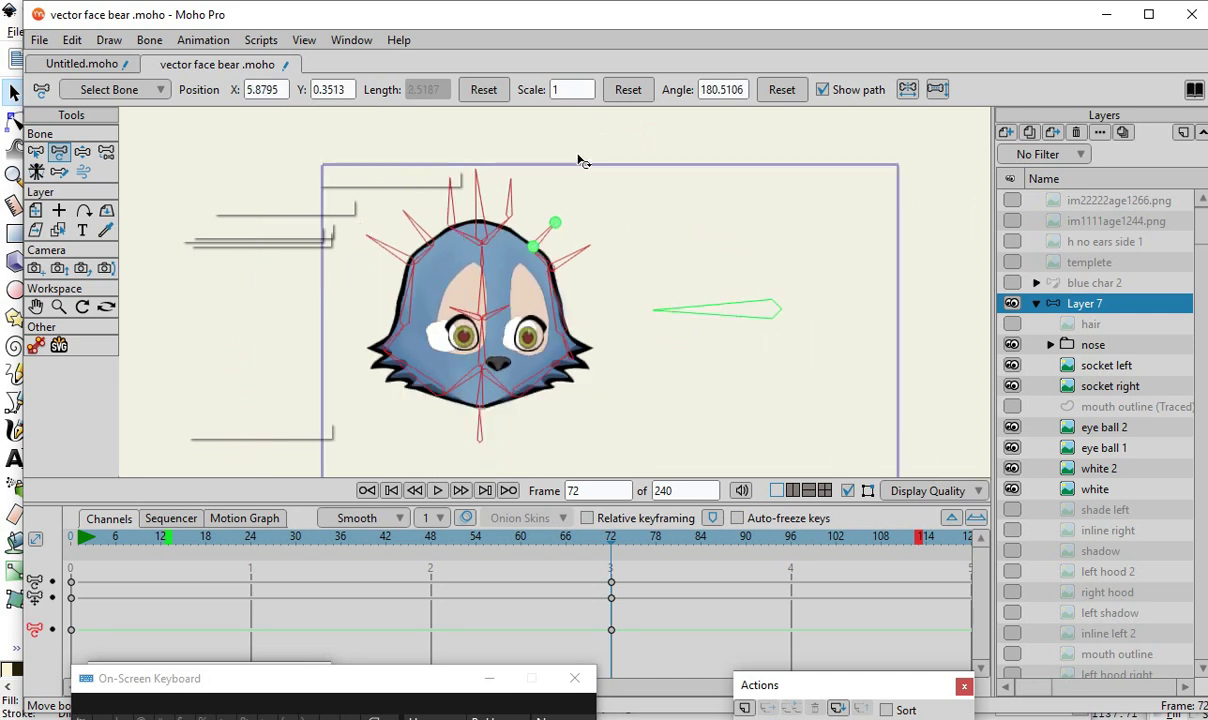
{"action": "scroll", "coordinate": [553, 342], "scroll_direction": "up", "scroll_amount": 6}
{"action": "scroll", "coordinate": [465, 302], "scroll_direction": "up", "scroll_amount": 2}
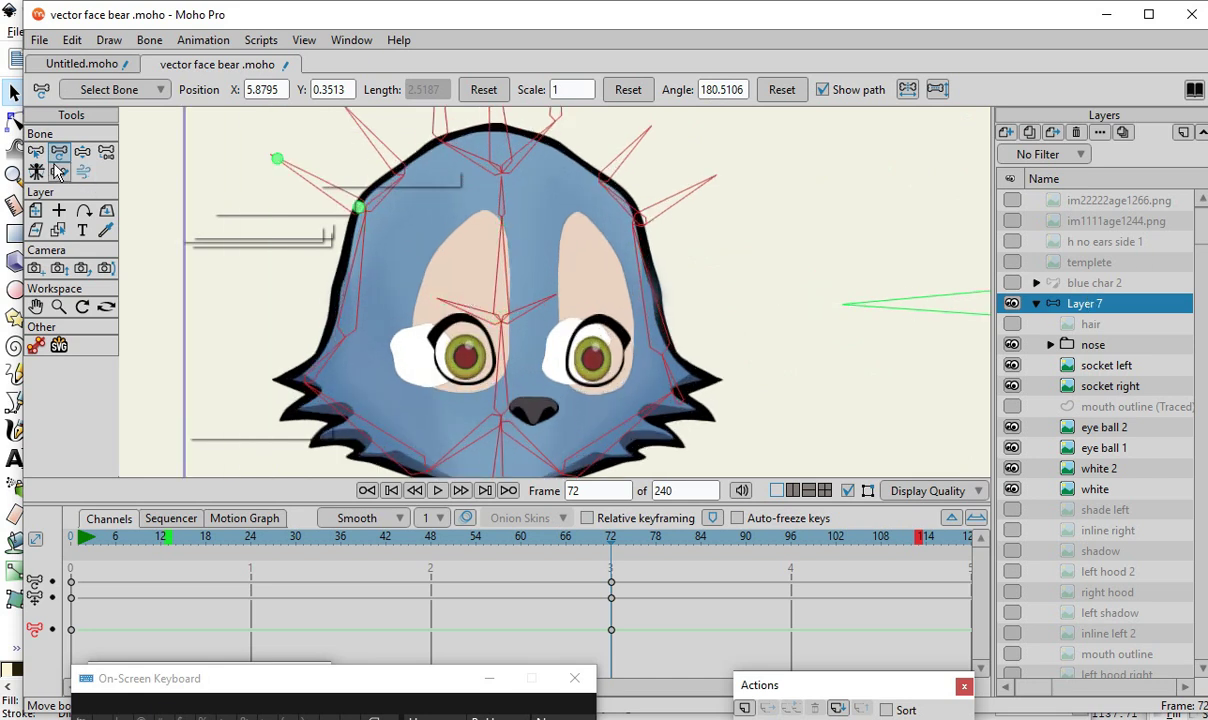
{"action": "scroll", "coordinate": [580, 258], "scroll_direction": "down", "scroll_amount": 1}
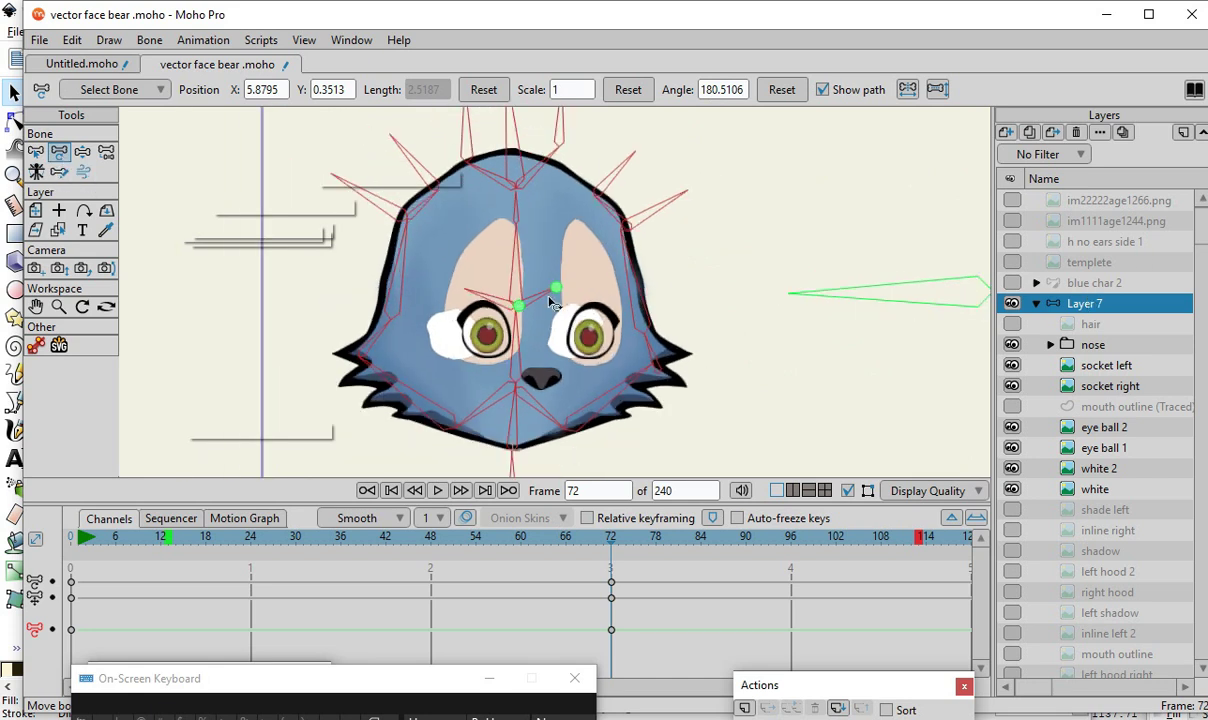
- At frame 0, reduce the strengths of the two spike bones on the head's upper right, the upper one to about 0.0108, and adjust their connecting bone
{"action": "left_click_drag", "start_coordinate": [615, 553], "coordinate": [68, 590]}
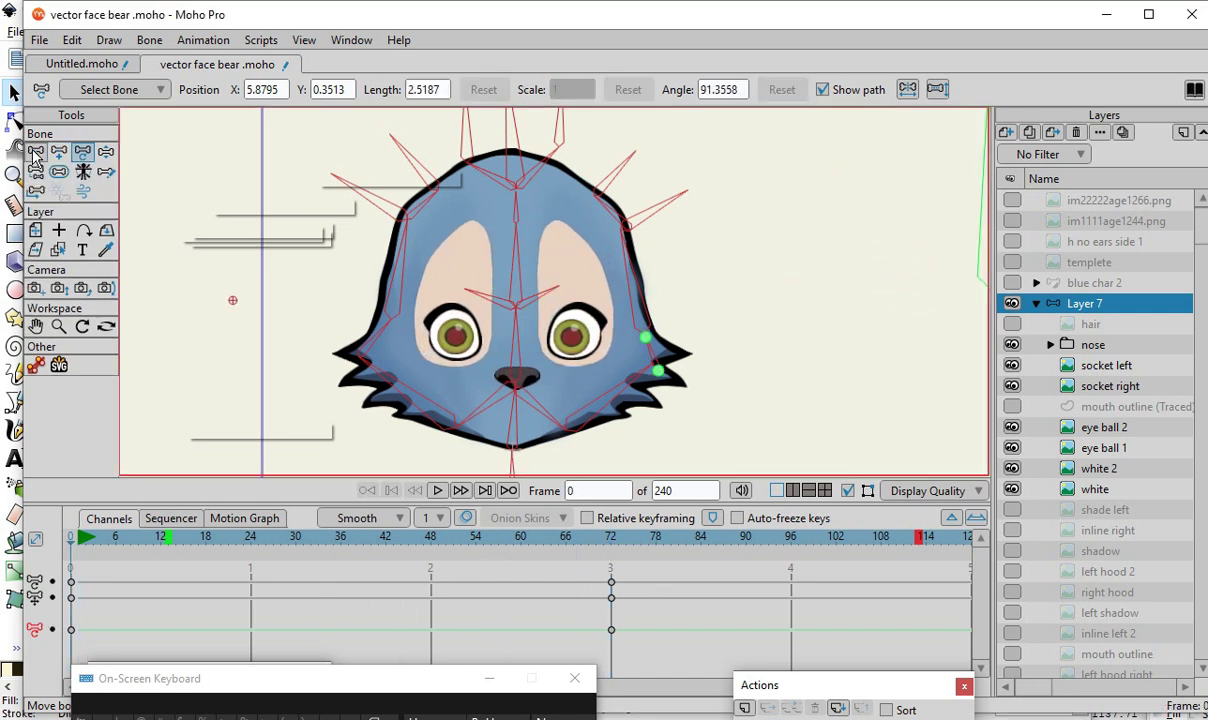
{"action": "left_click", "coordinate": [59, 173]}
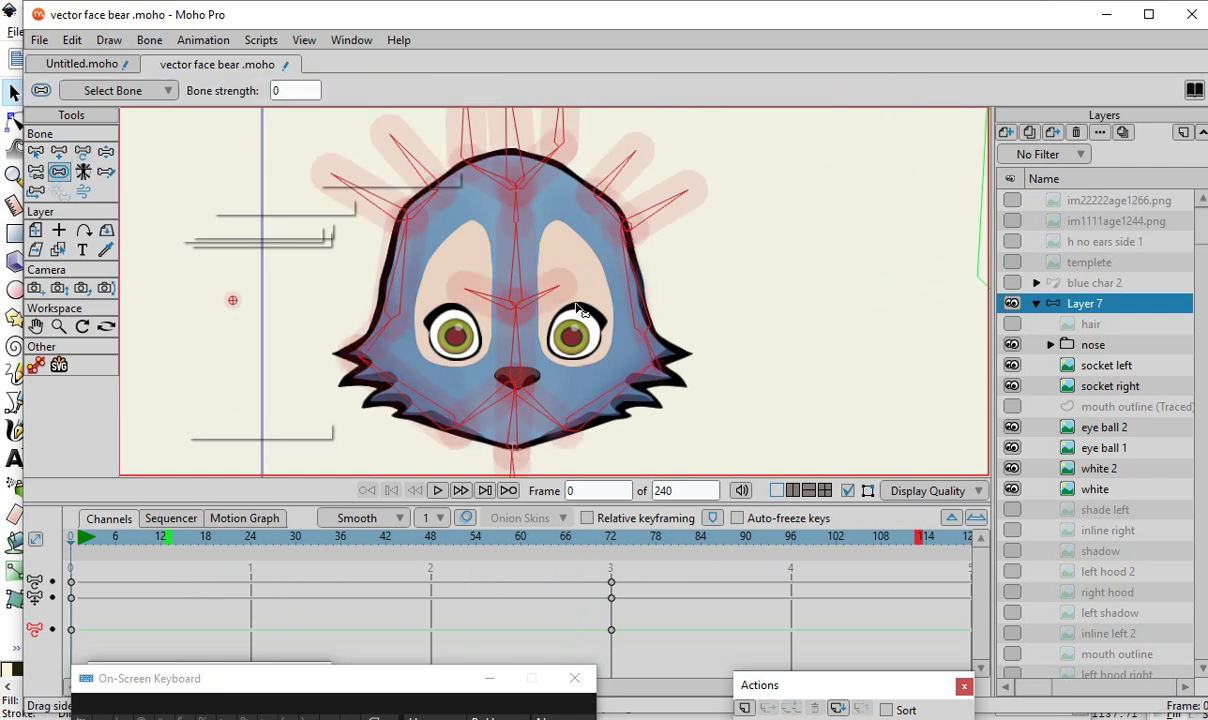
{"action": "left_click", "coordinate": [674, 204]}
{"action": "scroll", "coordinate": [677, 207], "scroll_direction": "up", "scroll_amount": 2}
{"action": "left_click_drag", "start_coordinate": [688, 209], "coordinate": [597, 212]}
{"action": "left_click_drag", "start_coordinate": [617, 166], "coordinate": [539, 139]}
{"action": "left_click_drag", "start_coordinate": [628, 212], "coordinate": [578, 233]}
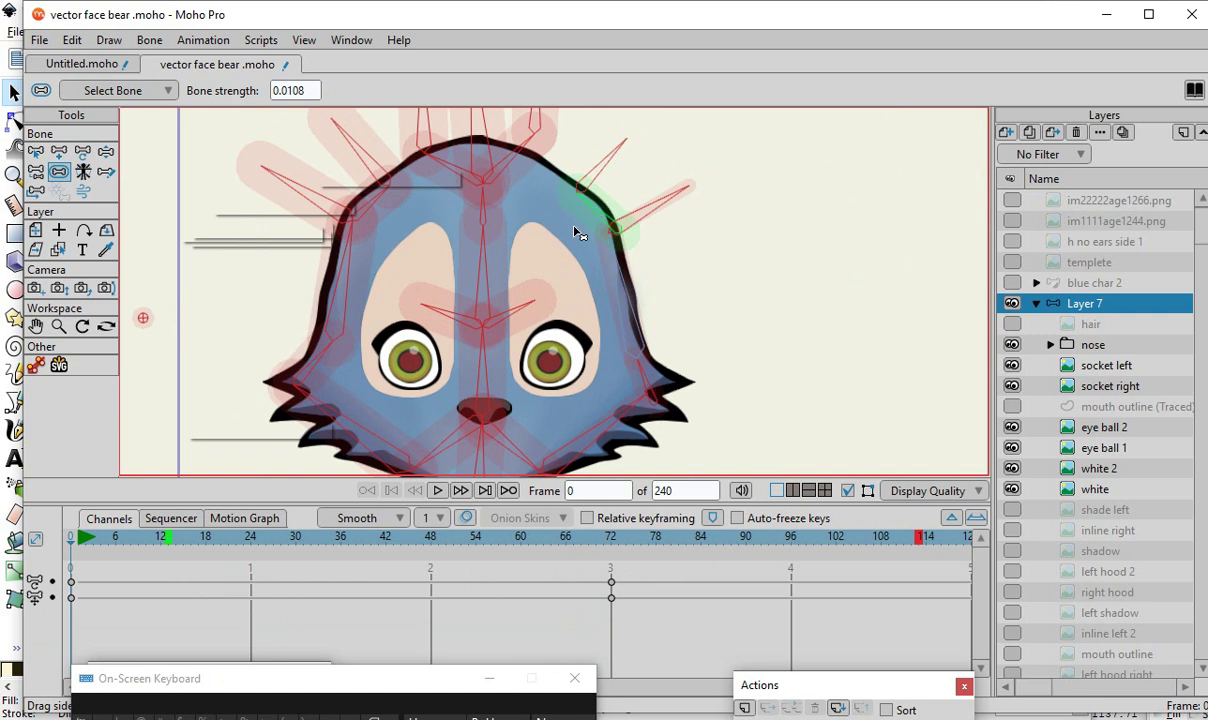
- Adjust the bone strengths of the forehead bone, the upper centre face bone and both brow bones
{"action": "left_click", "coordinate": [486, 152]}
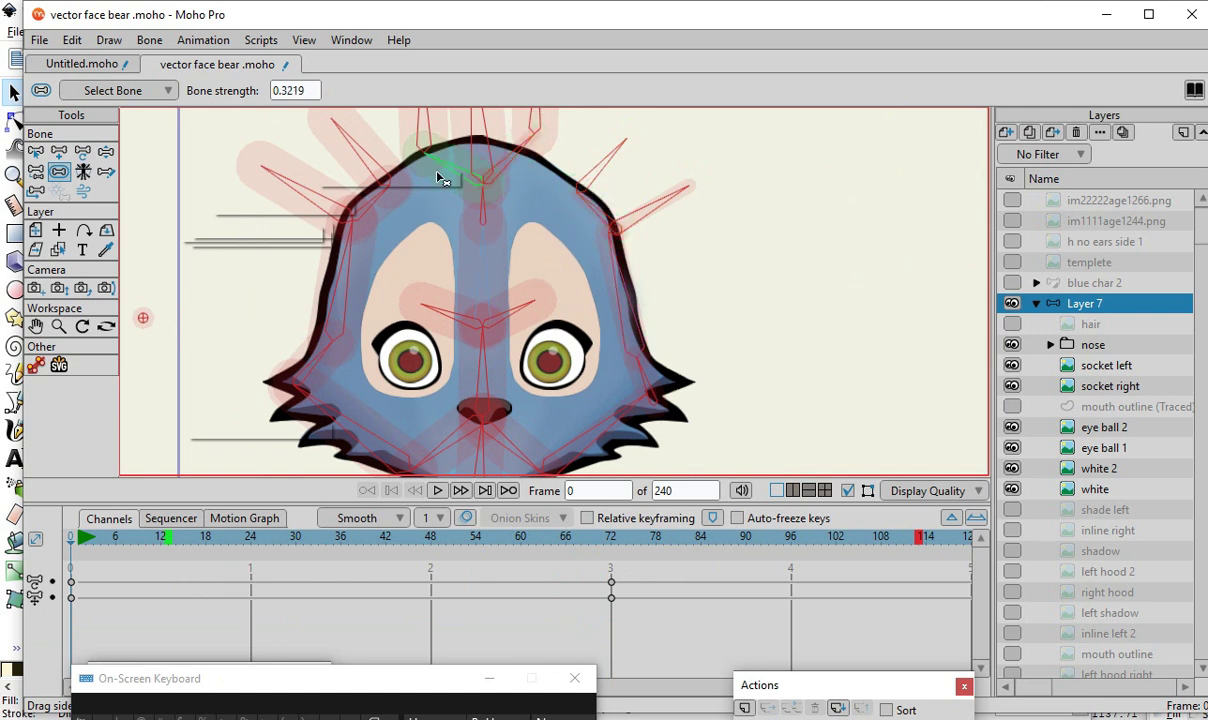
{"action": "left_click_drag", "start_coordinate": [474, 252], "coordinate": [498, 290]}
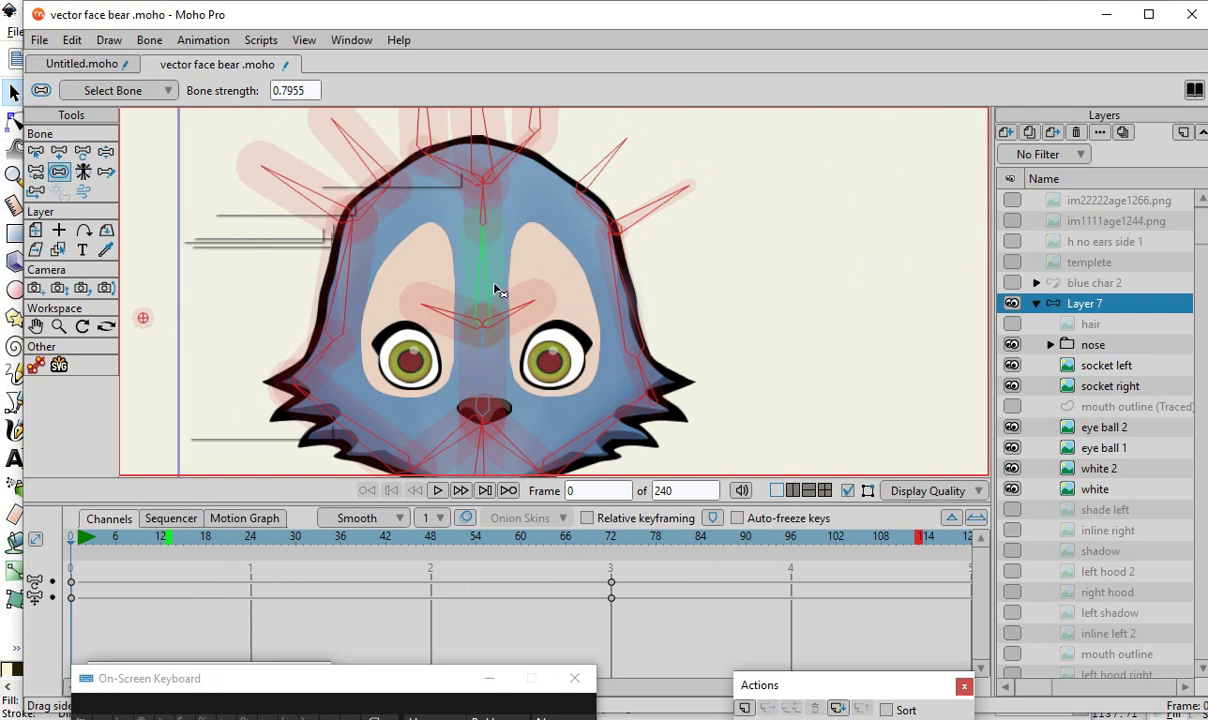
{"action": "left_click", "coordinate": [510, 302]}
{"action": "left_click", "coordinate": [433, 311]}
{"action": "left_click", "coordinate": [533, 302]}
- Adjust the bone strengths of the two inner jaw bones running diagonally below the nose
{"action": "left_click", "coordinate": [421, 463]}
{"action": "left_click", "coordinate": [533, 443]}
{"action": "scroll", "coordinate": [470, 304], "scroll_direction": "down", "scroll_amount": 8}
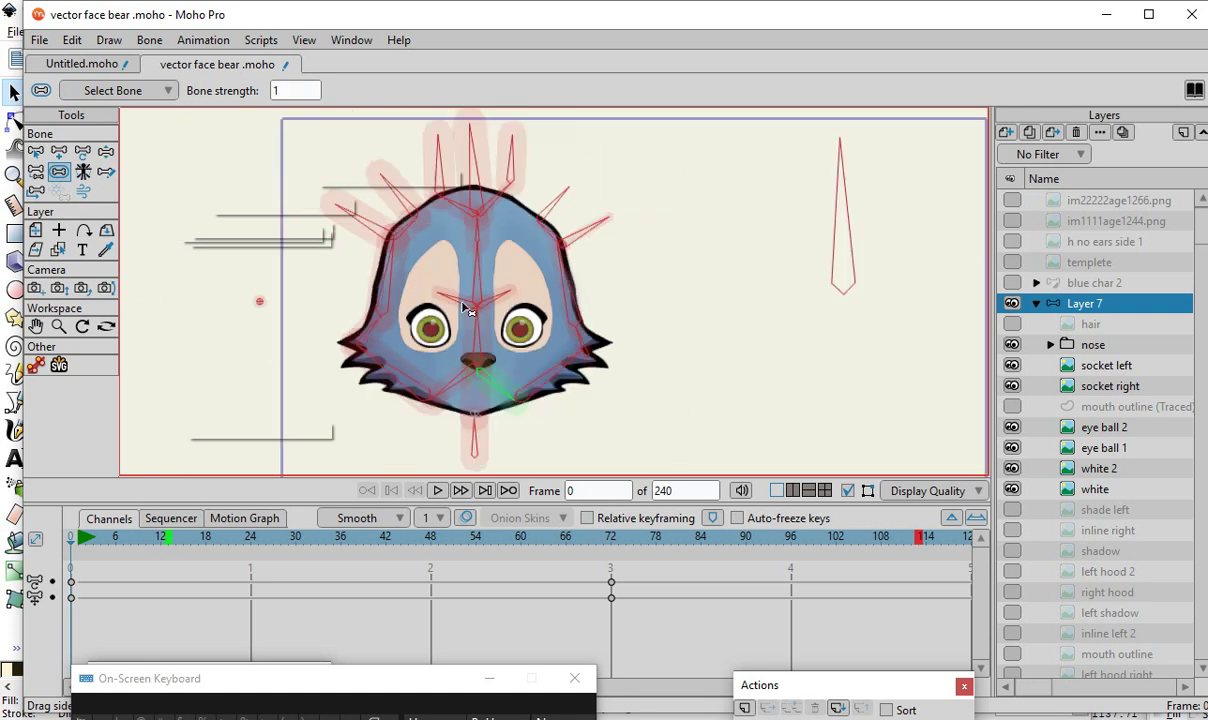
- Reduce the strengths of the left lower jaw bone and long side bone, and set the short left cheek bone to about 0.6233
{"action": "scroll", "coordinate": [434, 372], "scroll_direction": "up", "scroll_amount": 11}
{"action": "left_click", "coordinate": [352, 350]}
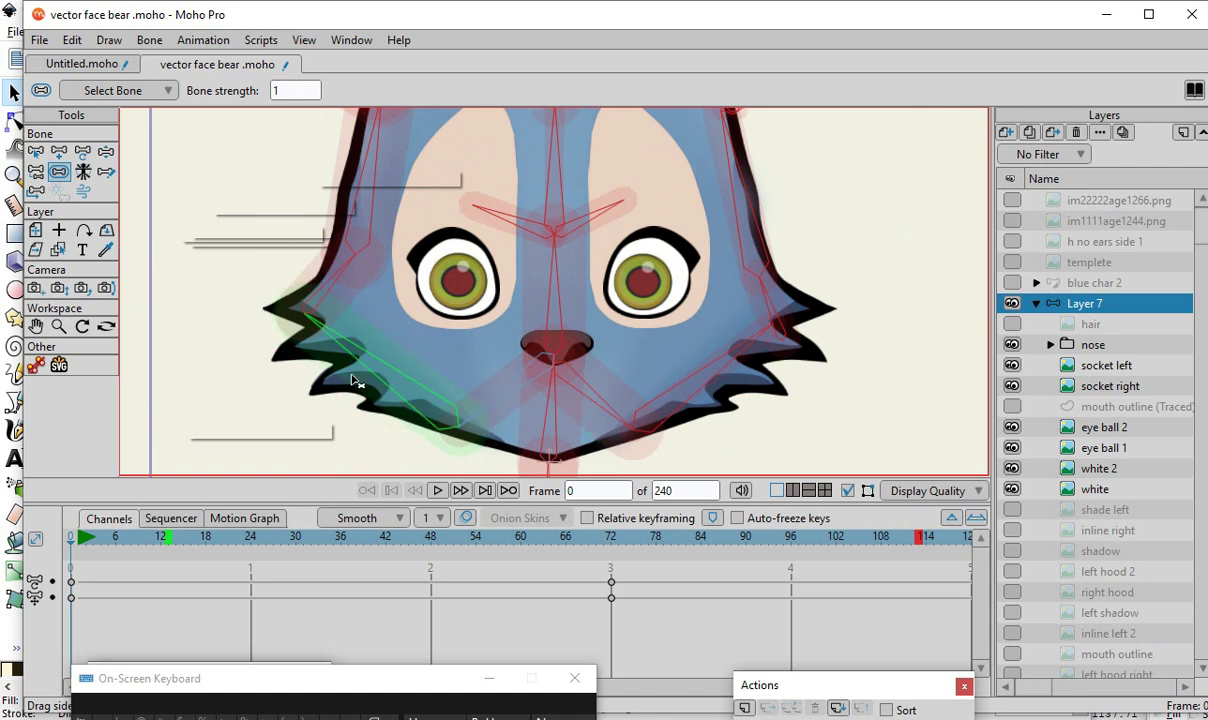
{"action": "left_click", "coordinate": [348, 287]}
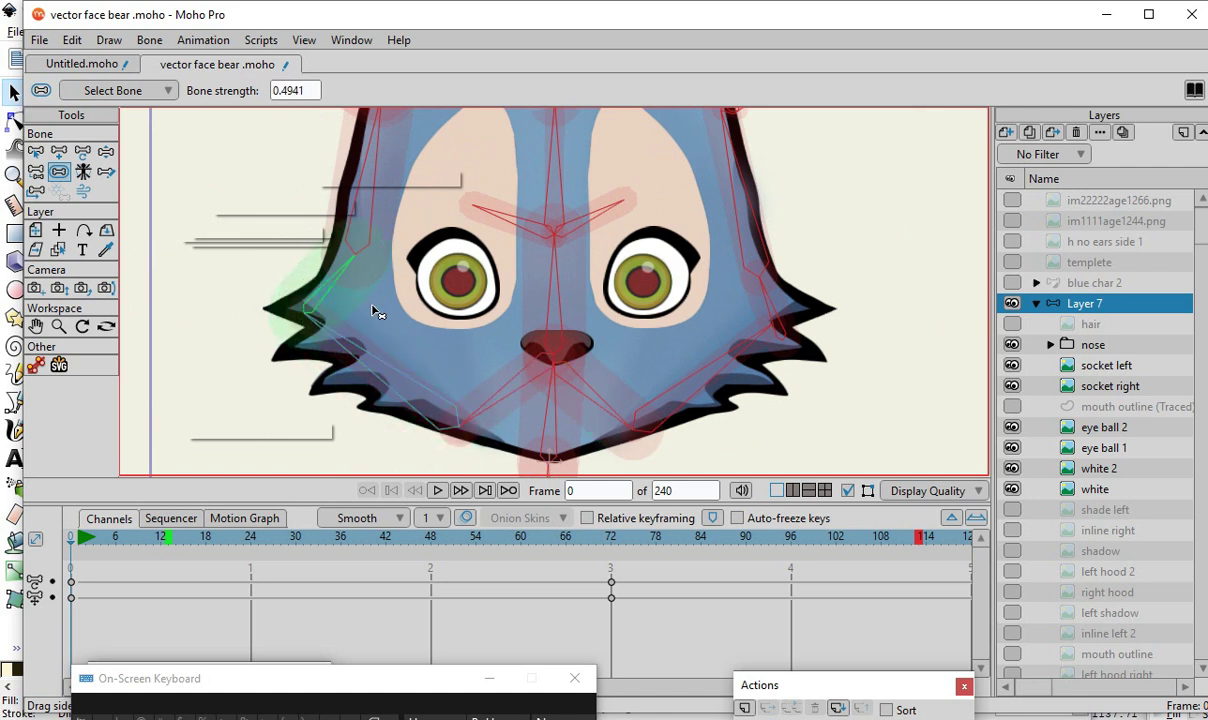
{"action": "left_click", "coordinate": [380, 200]}
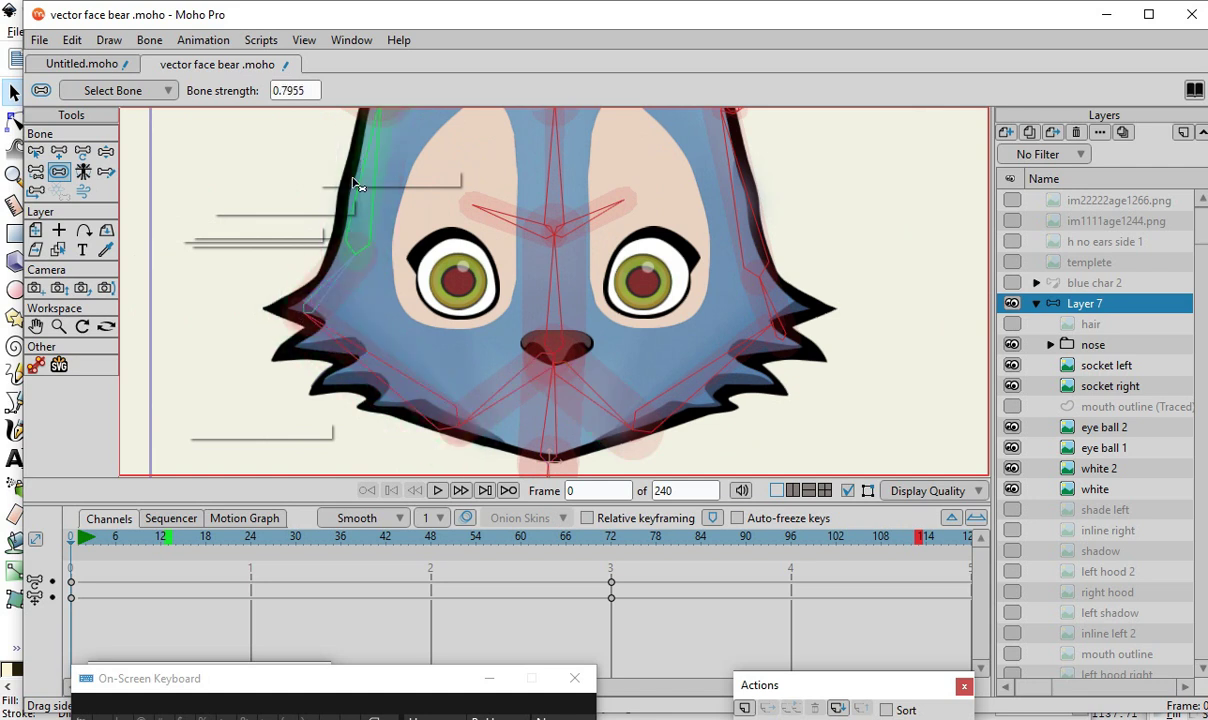
{"action": "left_click_drag", "start_coordinate": [355, 181], "coordinate": [330, 279]}
{"action": "left_click", "coordinate": [343, 287]}
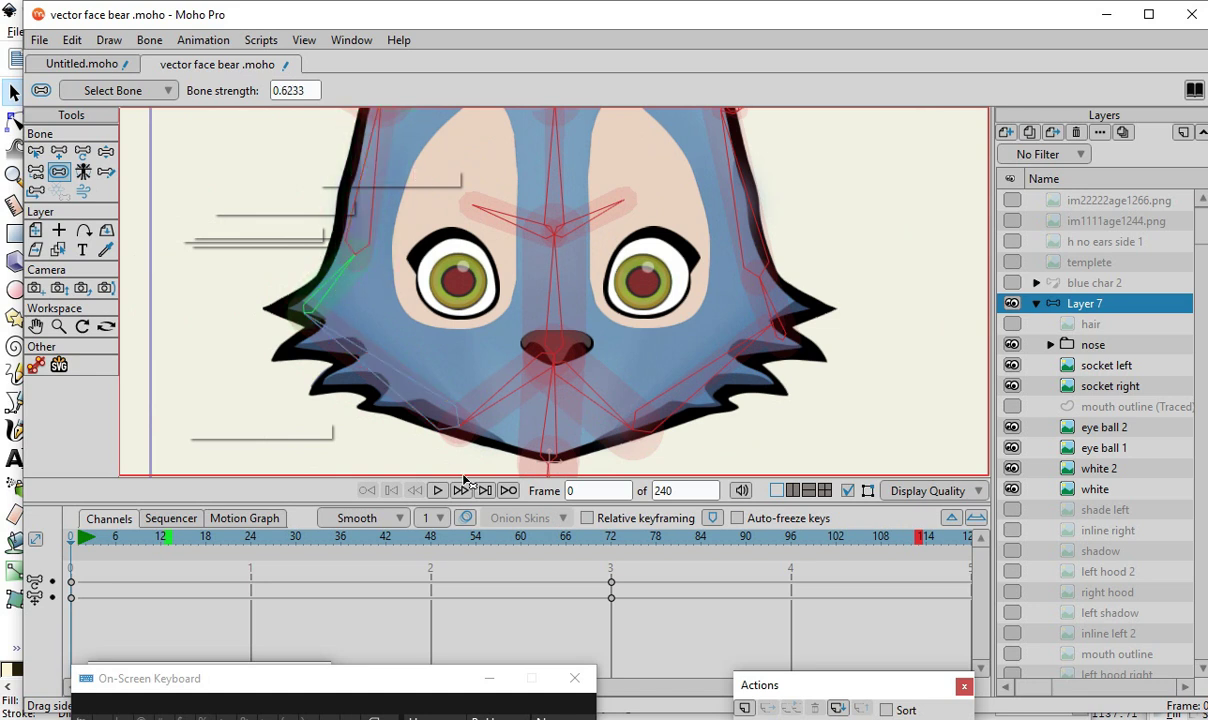
- Reduce the strengths of both inner jaw bones and the nose-bridge bone, and set the chin bone's strength to about 0.5587
{"action": "left_click", "coordinate": [617, 396]}
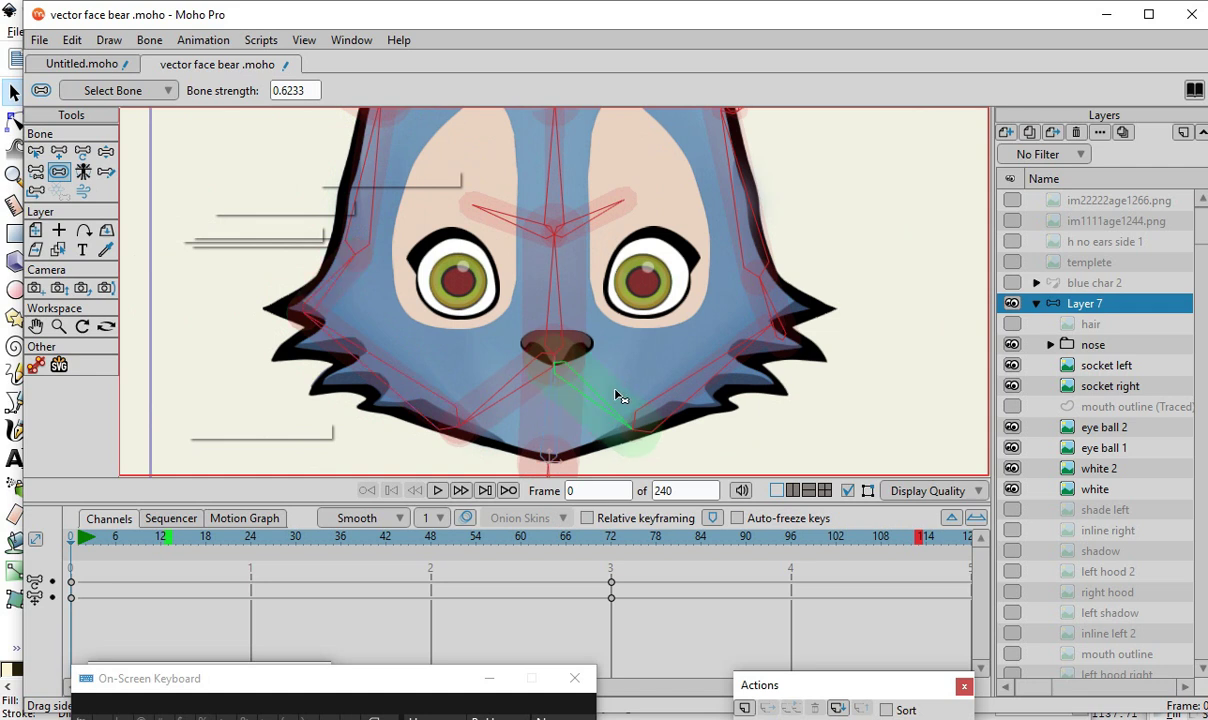
{"action": "left_click", "coordinate": [503, 401]}
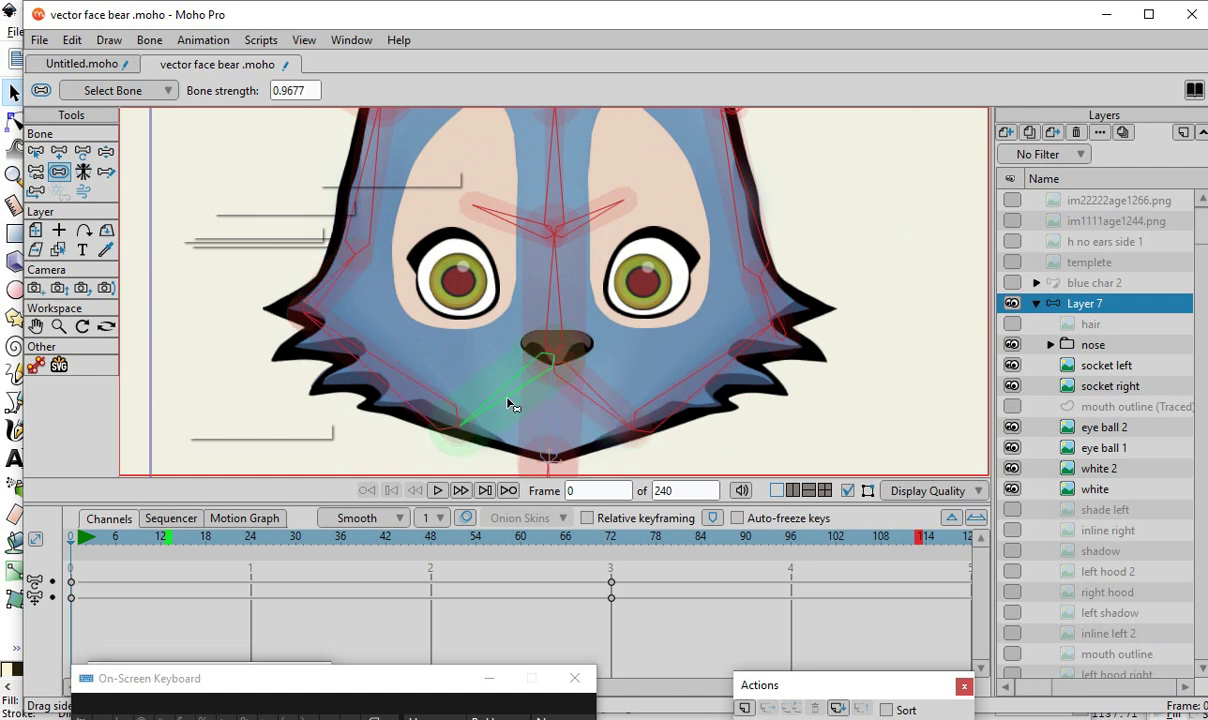
{"action": "left_click", "coordinate": [541, 419]}
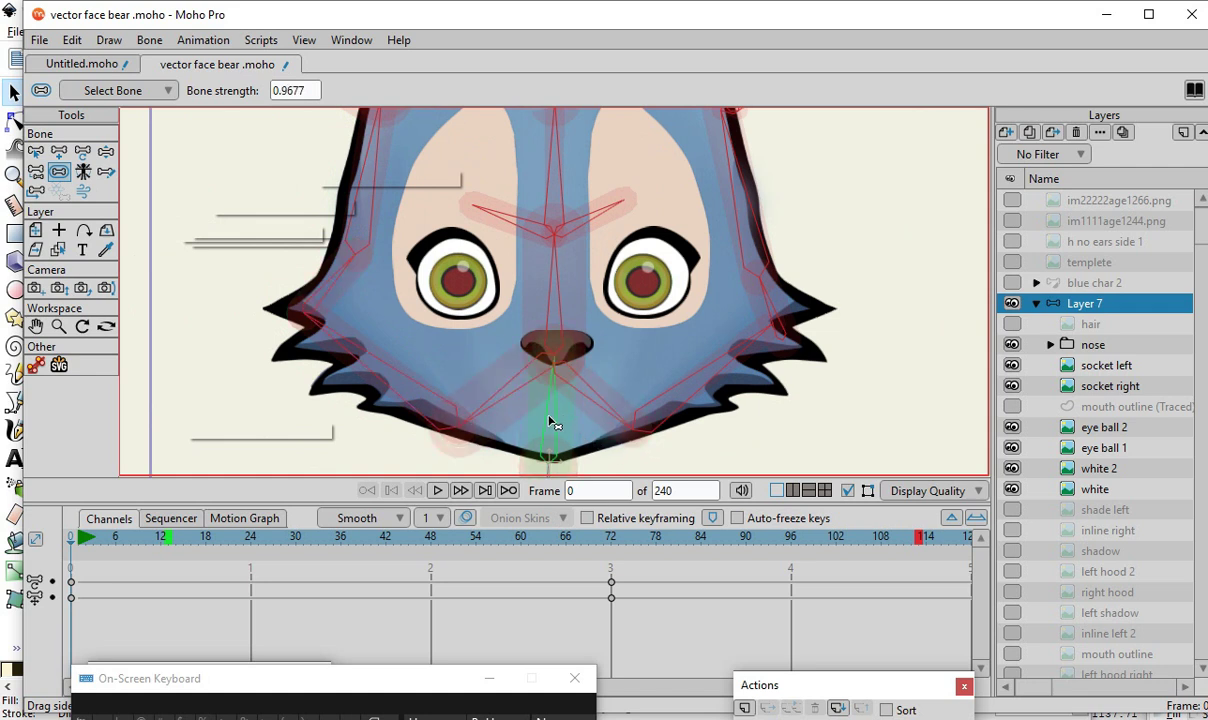
{"action": "left_click", "coordinate": [576, 292]}
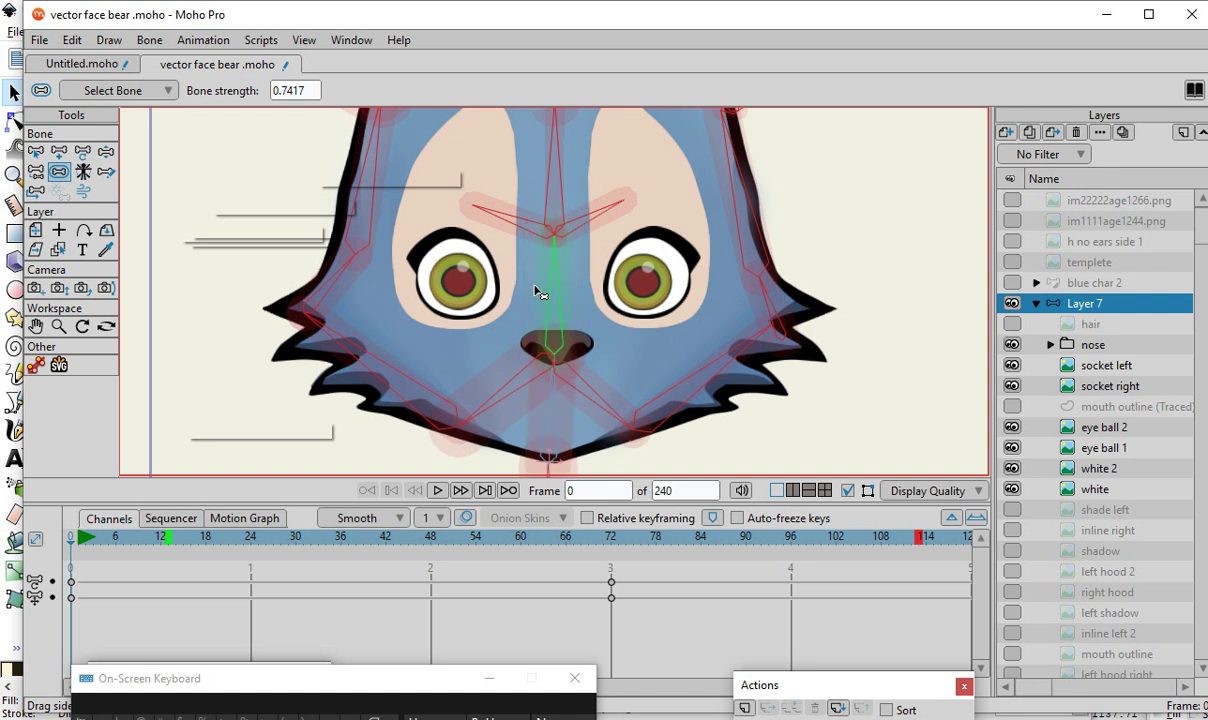
{"action": "left_click", "coordinate": [508, 389]}
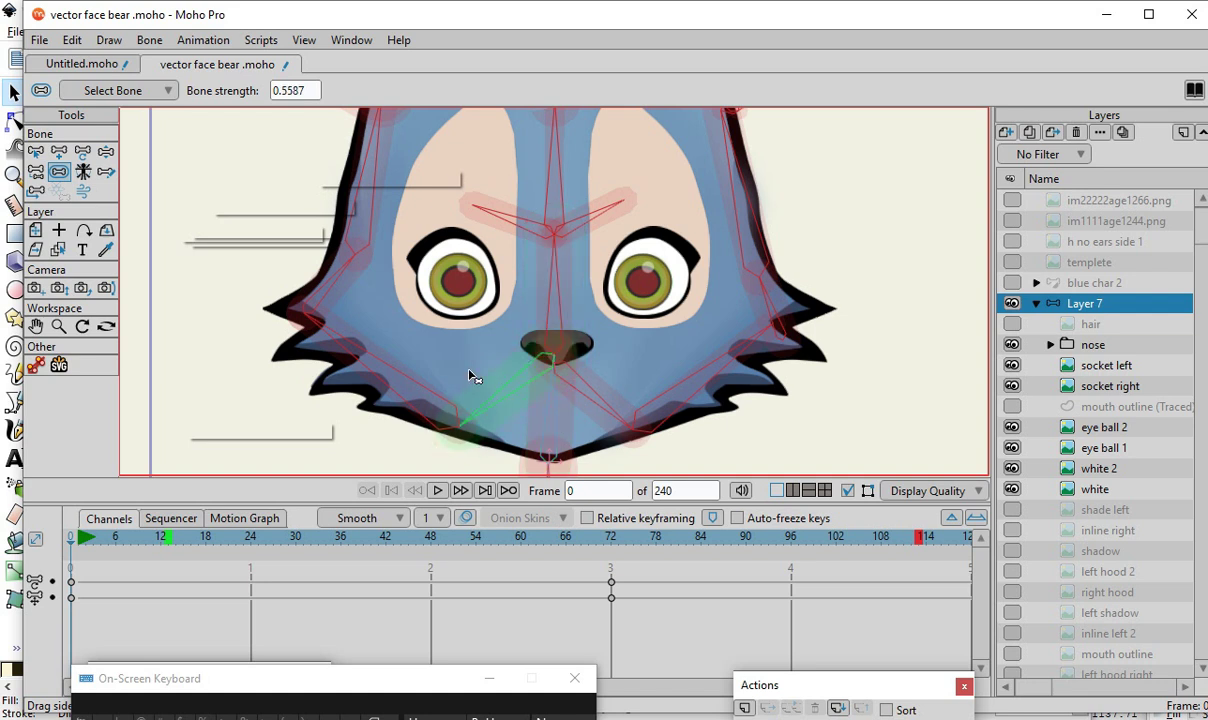
{"action": "left_click", "coordinate": [603, 418]}
{"action": "left_click", "coordinate": [541, 427]}
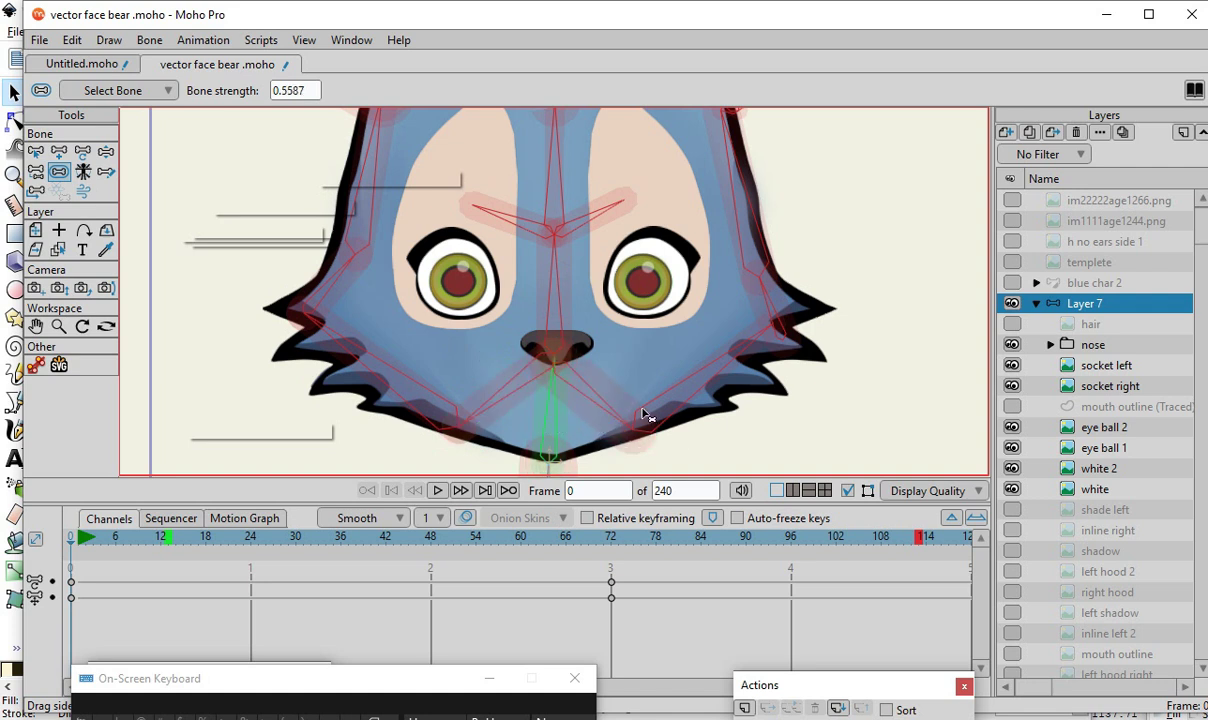
- Adjust the strengths of the upper centre and upper left head bones, and set the short left cheek bone to about 0.4726
{"action": "scroll", "coordinate": [705, 341], "scroll_direction": "down", "scroll_amount": 3}
{"action": "scroll", "coordinate": [538, 283], "scroll_direction": "up", "scroll_amount": 3}
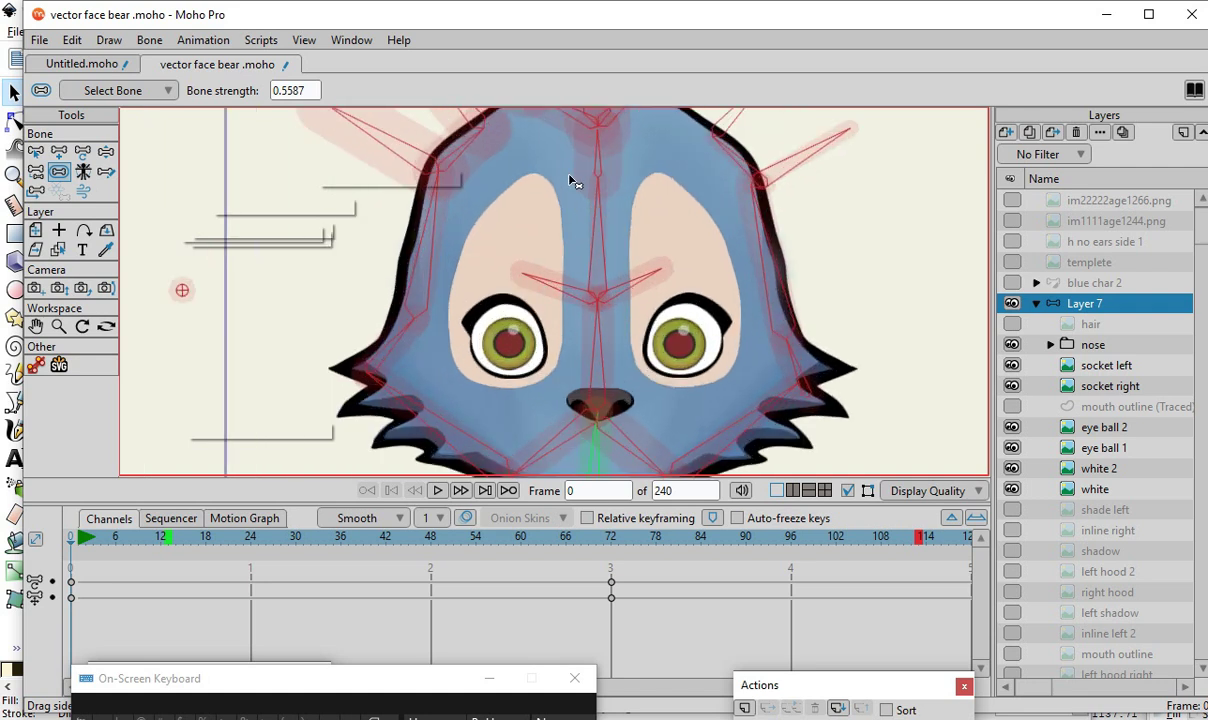
{"action": "left_click", "coordinate": [597, 177]}
{"action": "left_click", "coordinate": [479, 143]}
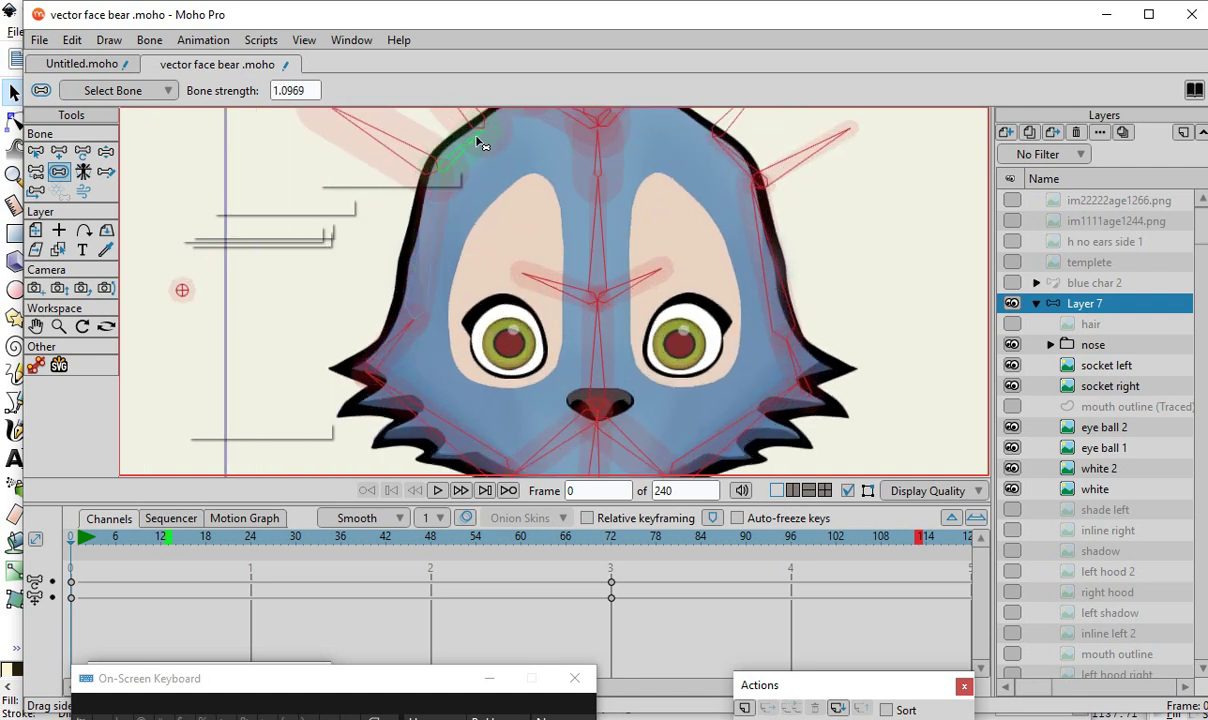
{"action": "left_click", "coordinate": [380, 362]}
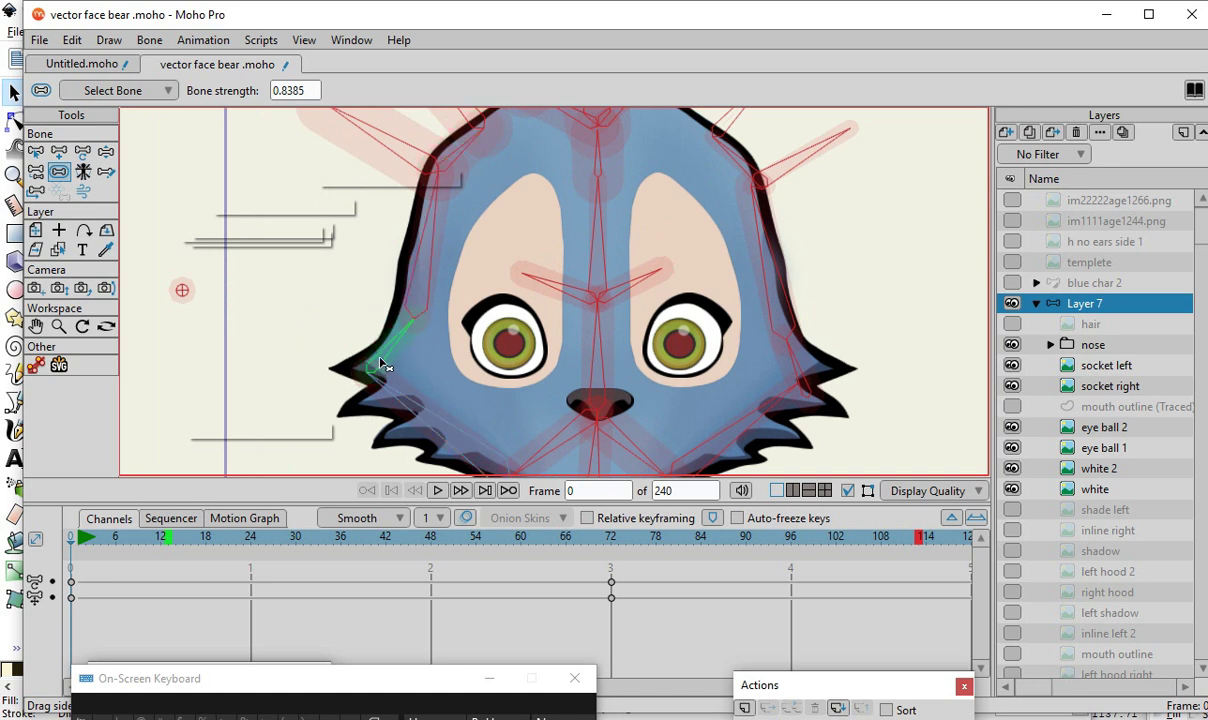
{"action": "scroll", "coordinate": [735, 316], "scroll_direction": "down", "scroll_amount": 2}
{"action": "scroll", "coordinate": [738, 428], "scroll_direction": "up", "scroll_amount": 2}
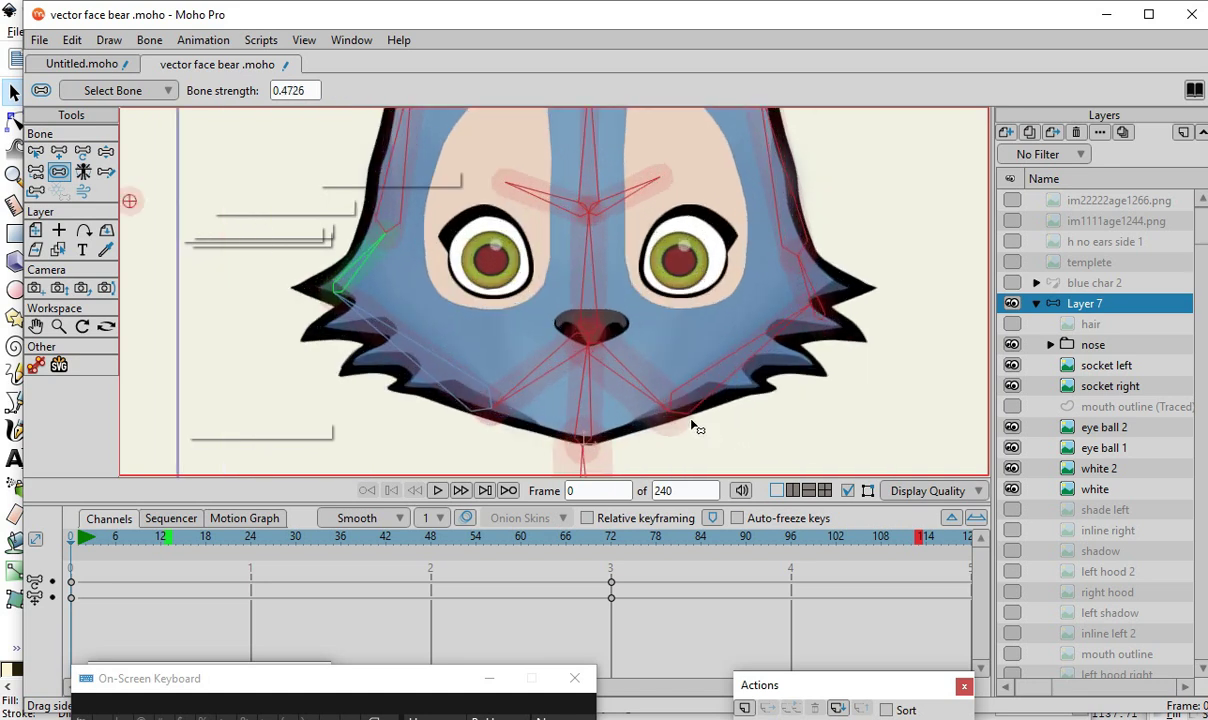
- Set the strength of the right inner jaw bone to about 0.4833
{"action": "left_click", "coordinate": [641, 386]}
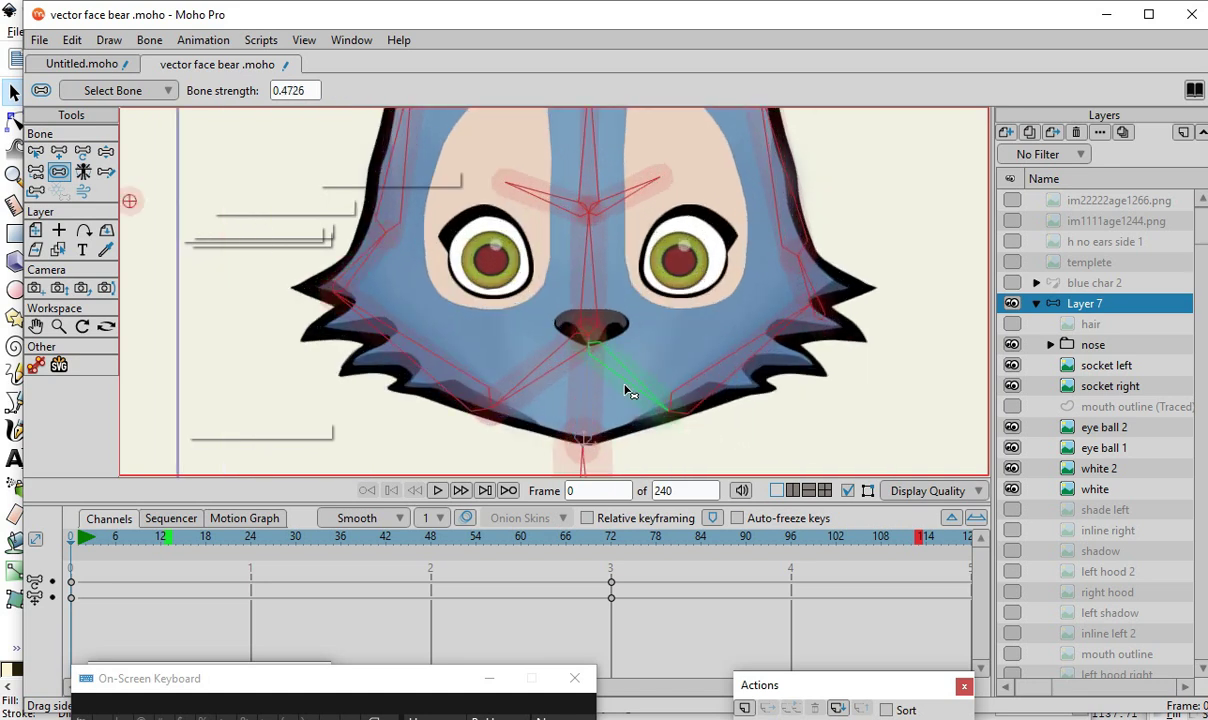
{"action": "scroll", "coordinate": [445, 370], "scroll_direction": "down", "scroll_amount": 2}
{"action": "scroll", "coordinate": [630, 260], "scroll_direction": "up", "scroll_amount": 3}
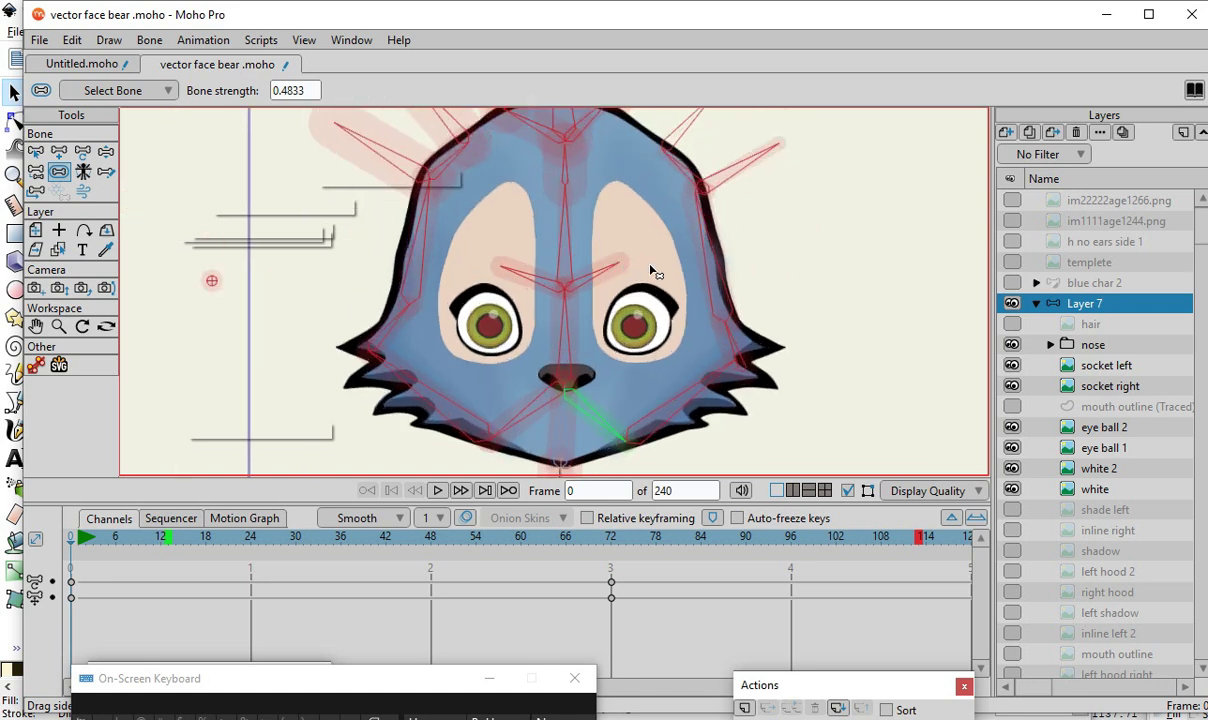
- Reduce the strengths of the lowest left spike bone and of the left and middle spike bones at the crown
{"action": "scroll", "coordinate": [560, 263], "scroll_direction": "down", "scroll_amount": 1}
{"action": "scroll", "coordinate": [545, 263], "scroll_direction": "up", "scroll_amount": 2}
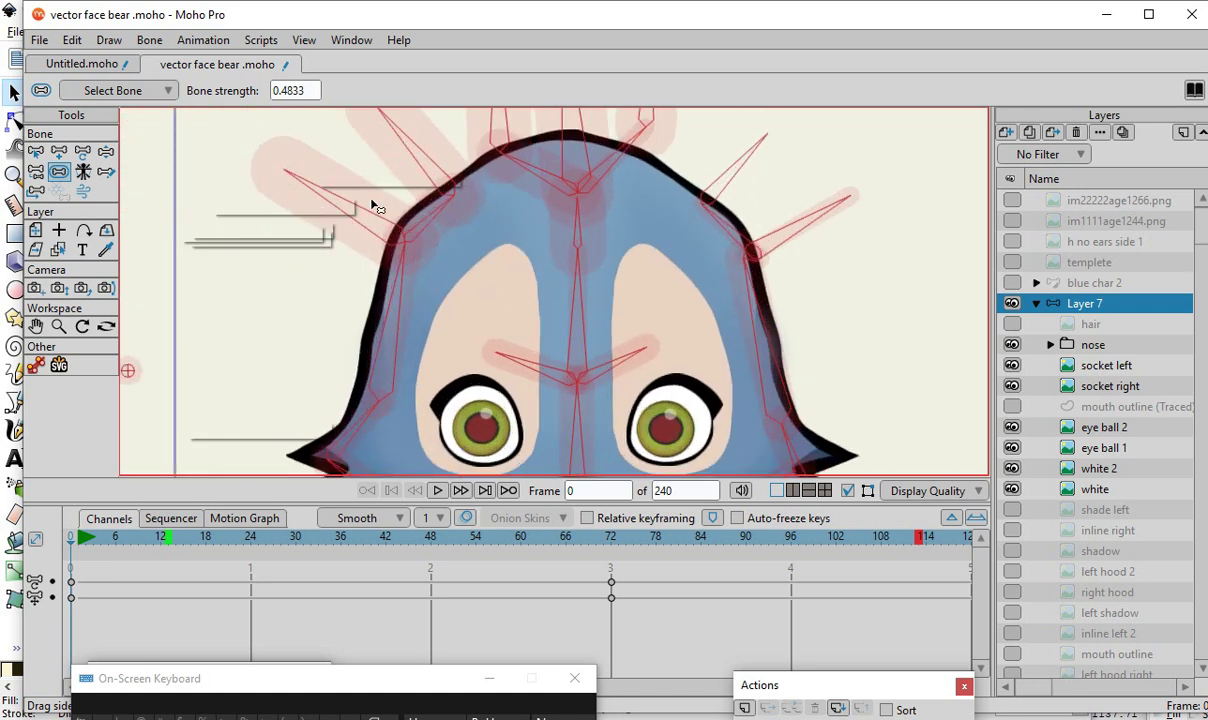
{"action": "left_click", "coordinate": [341, 217]}
{"action": "left_click", "coordinate": [500, 127]}
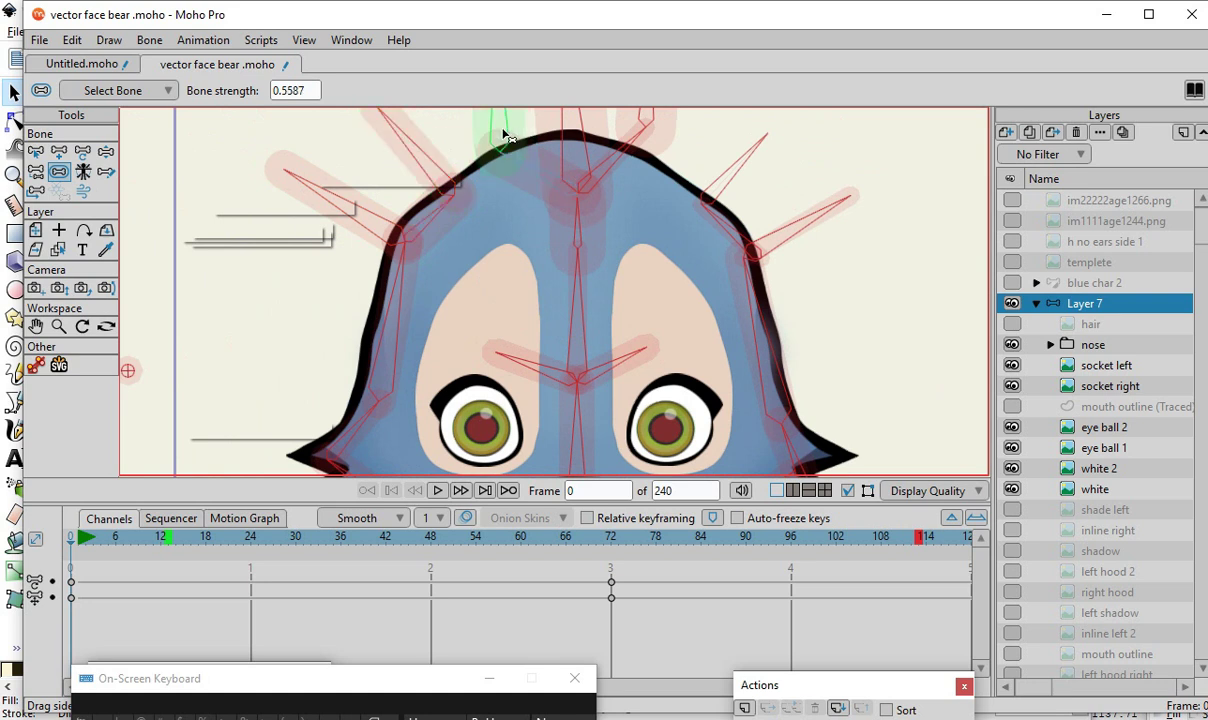
{"action": "left_click", "coordinate": [583, 130]}
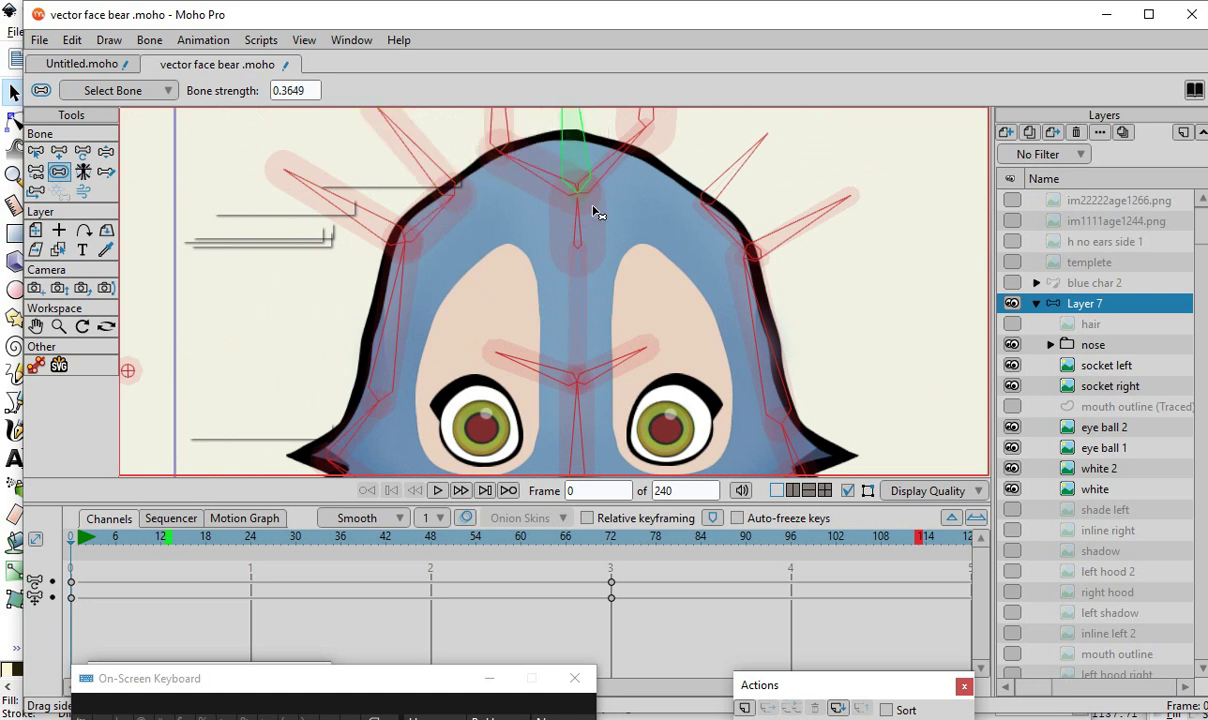
- Adjust the strengths of the forehead bones, setting the short centre bone below the crown to about 1.0538
{"action": "scroll", "coordinate": [536, 314], "scroll_direction": "down", "scroll_amount": 2}
{"action": "scroll", "coordinate": [563, 218], "scroll_direction": "up", "scroll_amount": 1}
{"action": "left_click_drag", "start_coordinate": [523, 225], "coordinate": [569, 280]}
{"action": "left_click", "coordinate": [565, 263]}
{"action": "scroll", "coordinate": [549, 272], "scroll_direction": "down", "scroll_amount": 2}
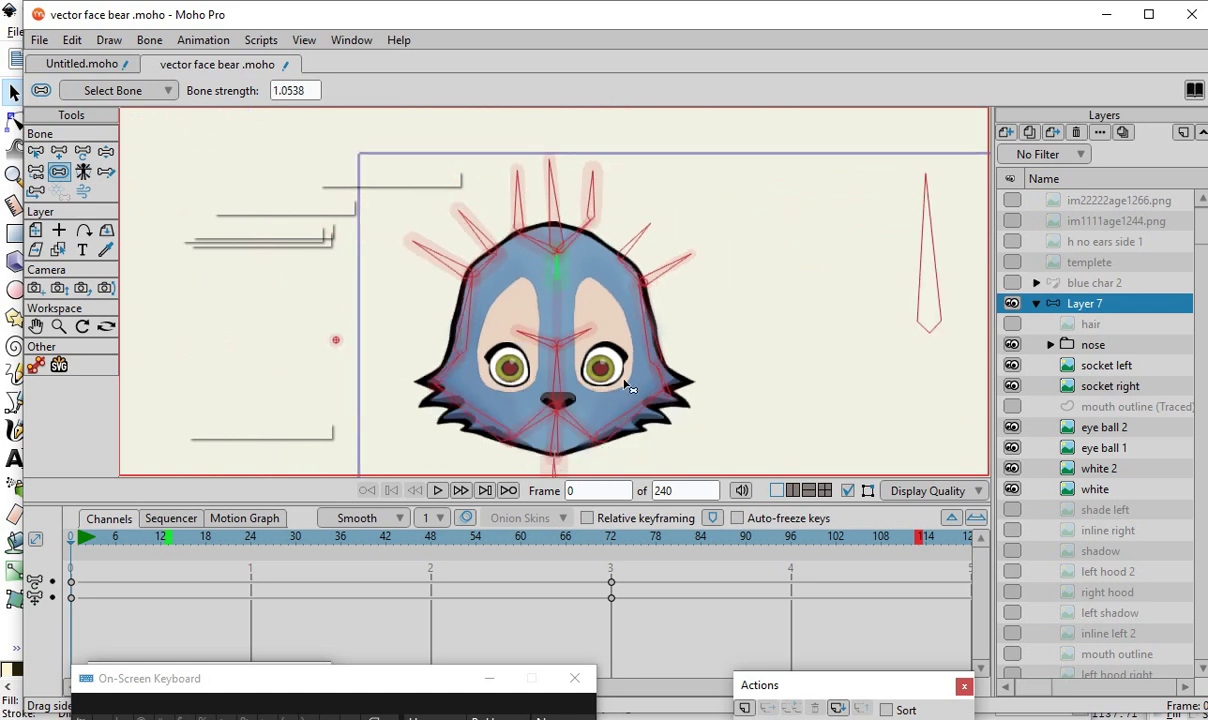
- Make the hair layer of the bear's head rig visible
{"action": "scroll", "coordinate": [630, 388], "scroll_direction": "down", "scroll_amount": 1}
{"action": "scroll", "coordinate": [700, 316], "scroll_direction": "up", "scroll_amount": 1}
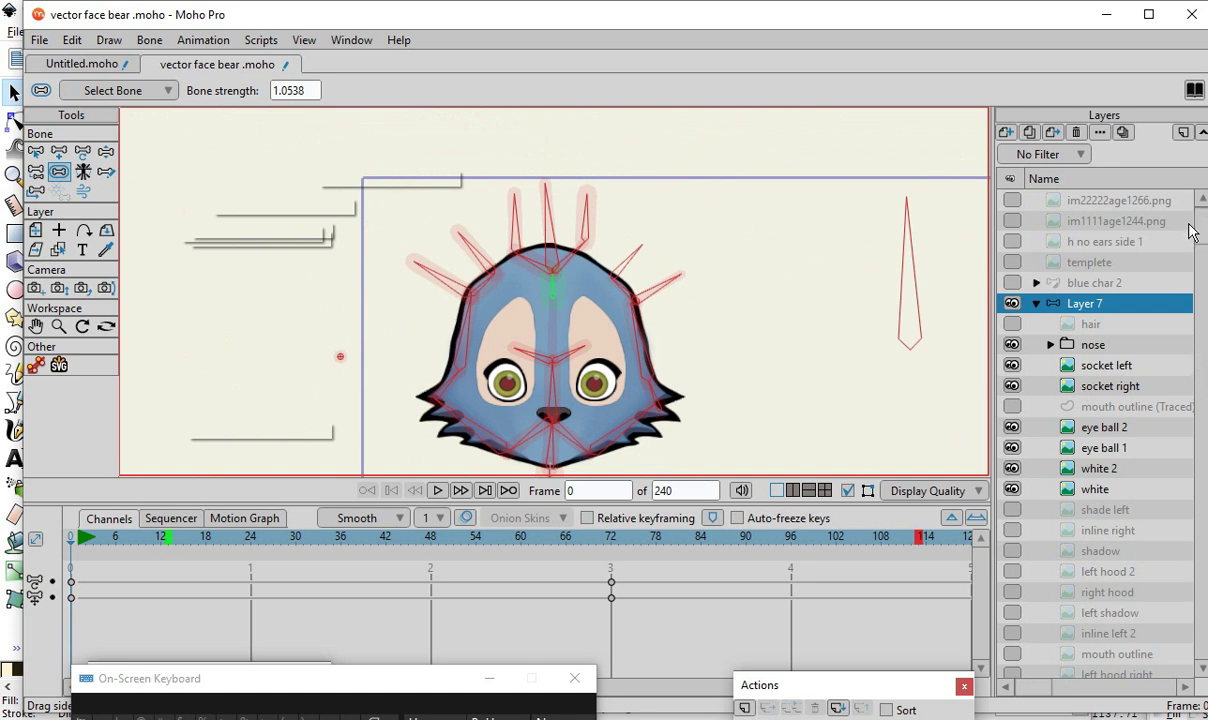
{"action": "left_click", "coordinate": [1012, 324]}
{"action": "scroll", "coordinate": [700, 215], "scroll_direction": "up", "scroll_amount": 3}
{"action": "scroll", "coordinate": [700, 215], "scroll_direction": "down", "scroll_amount": 3}
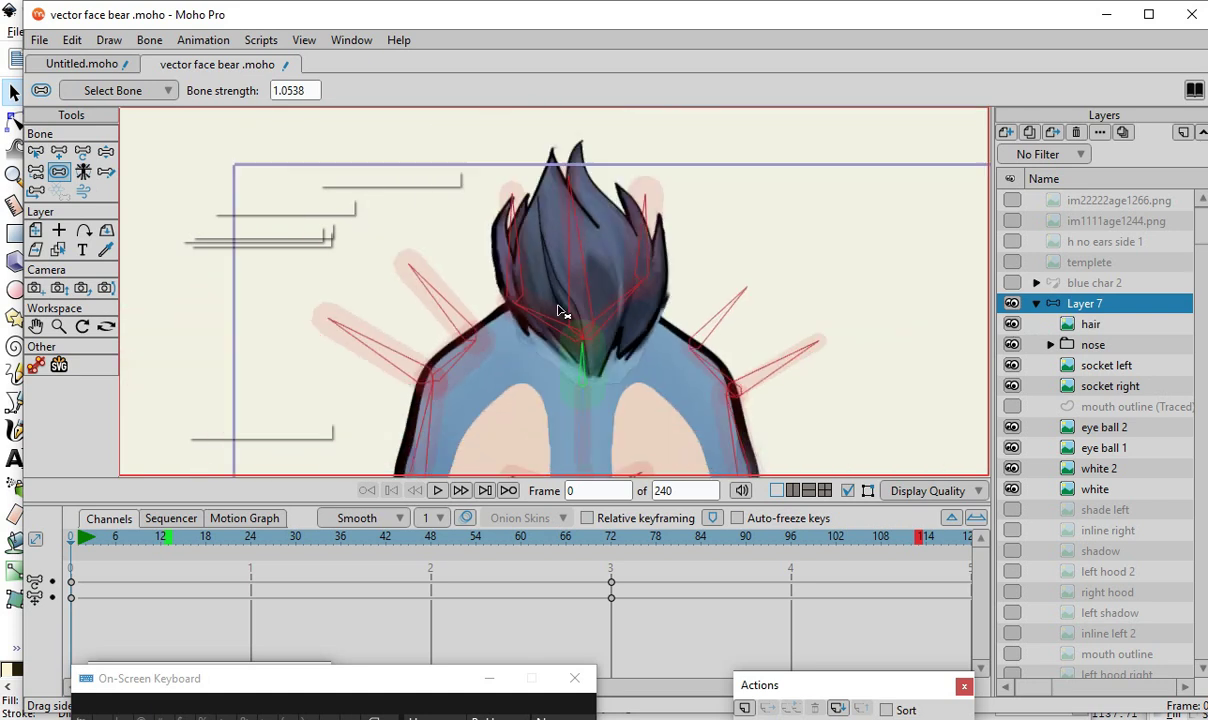
- At frame 72, select the central hair bone B24 and rotate it slightly to an angle of about 3.55
{"action": "left_click_drag", "start_coordinate": [110, 553], "coordinate": [614, 628]}
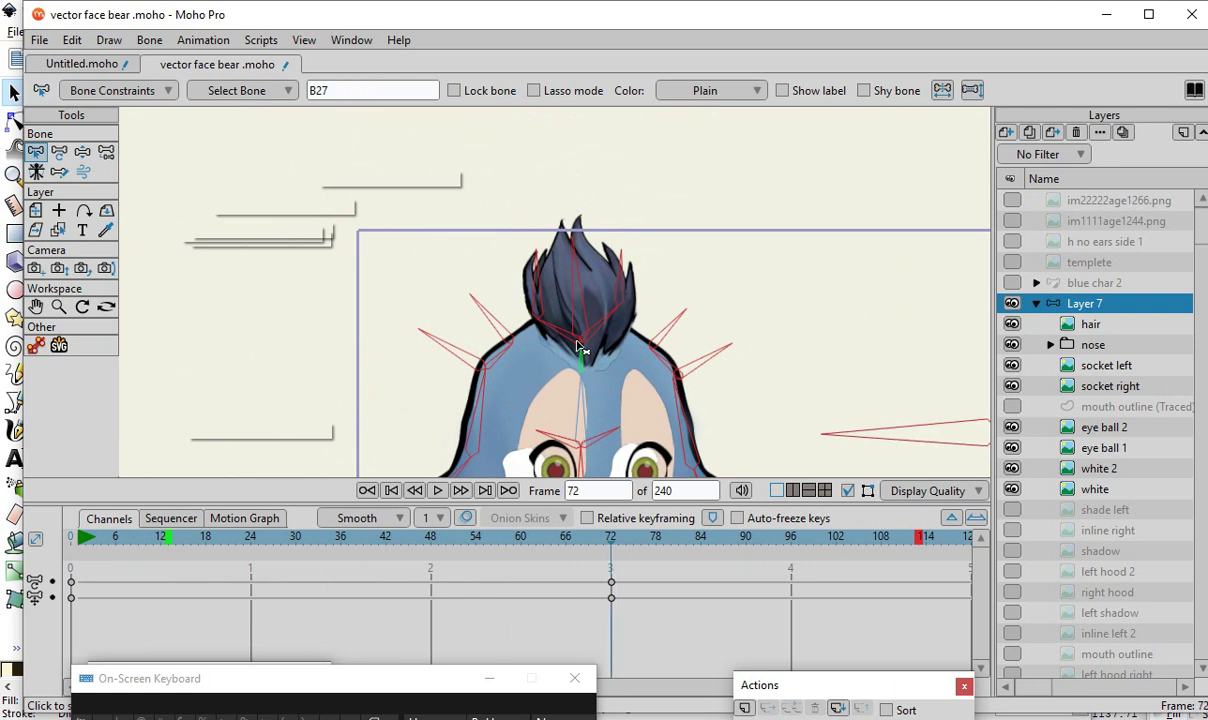
{"action": "left_click", "coordinate": [549, 295]}
{"action": "scroll", "coordinate": [600, 310], "scroll_direction": "up", "scroll_amount": 2}
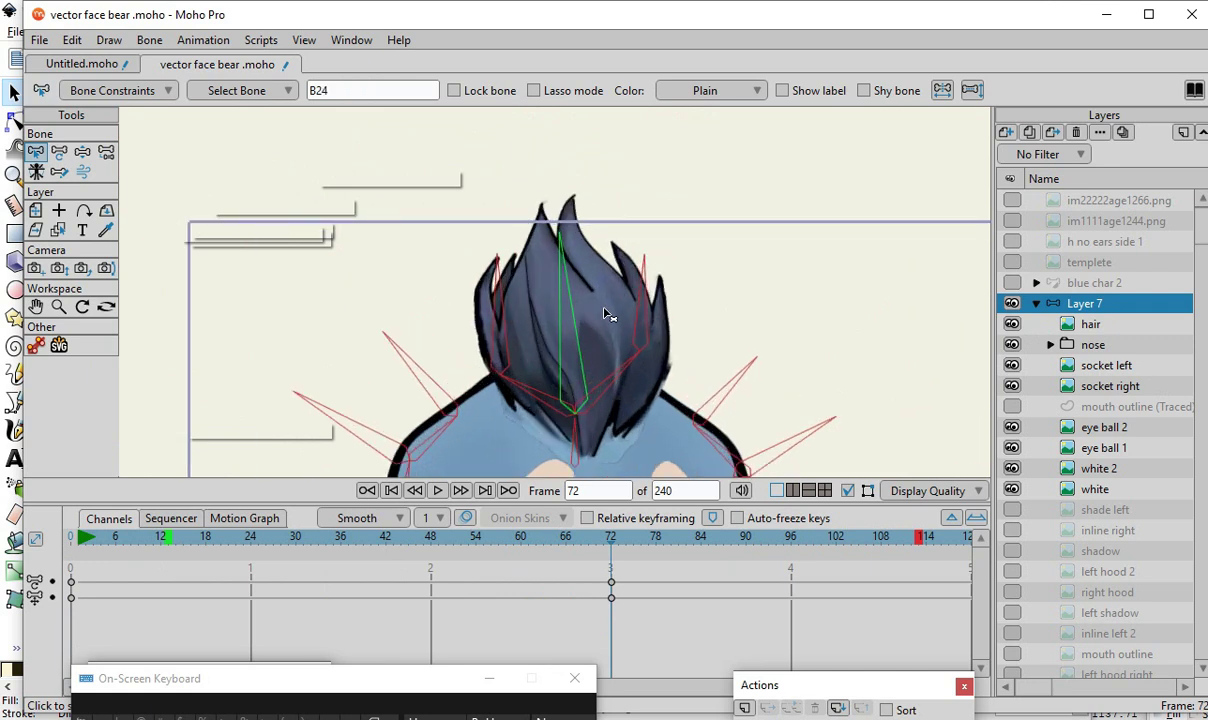
{"action": "left_click", "coordinate": [59, 151]}
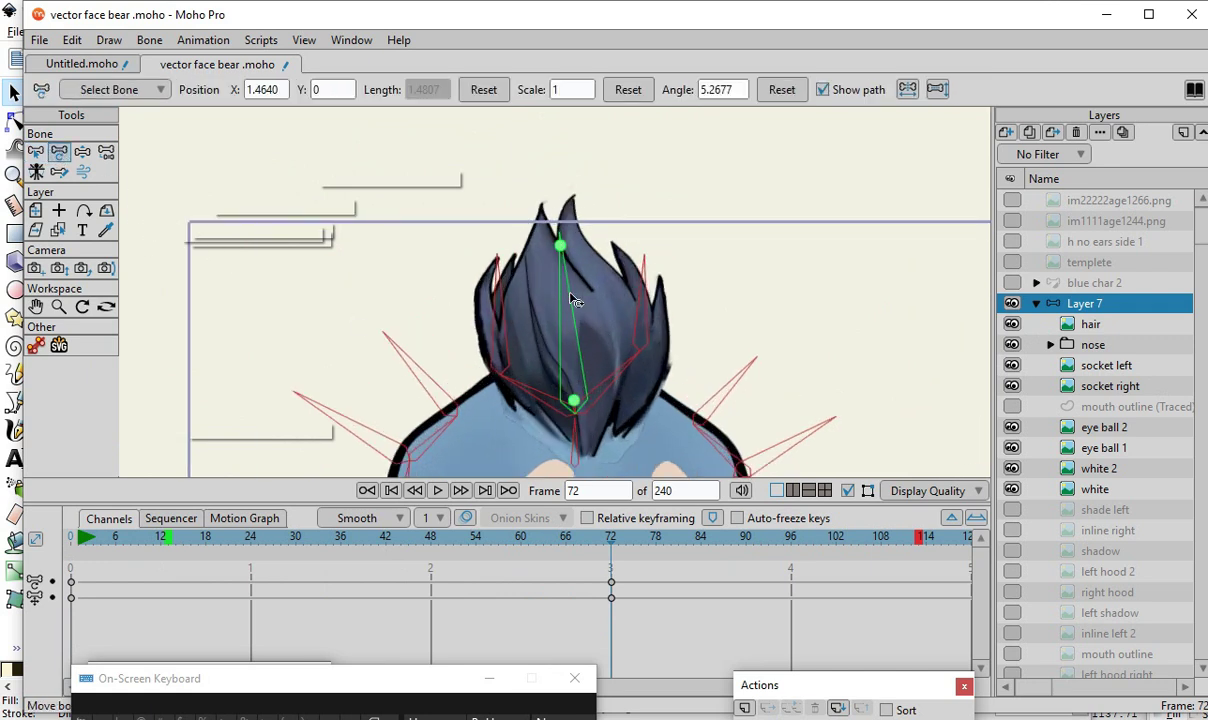
{"action": "left_click_drag", "start_coordinate": [567, 278], "coordinate": [499, 326]}
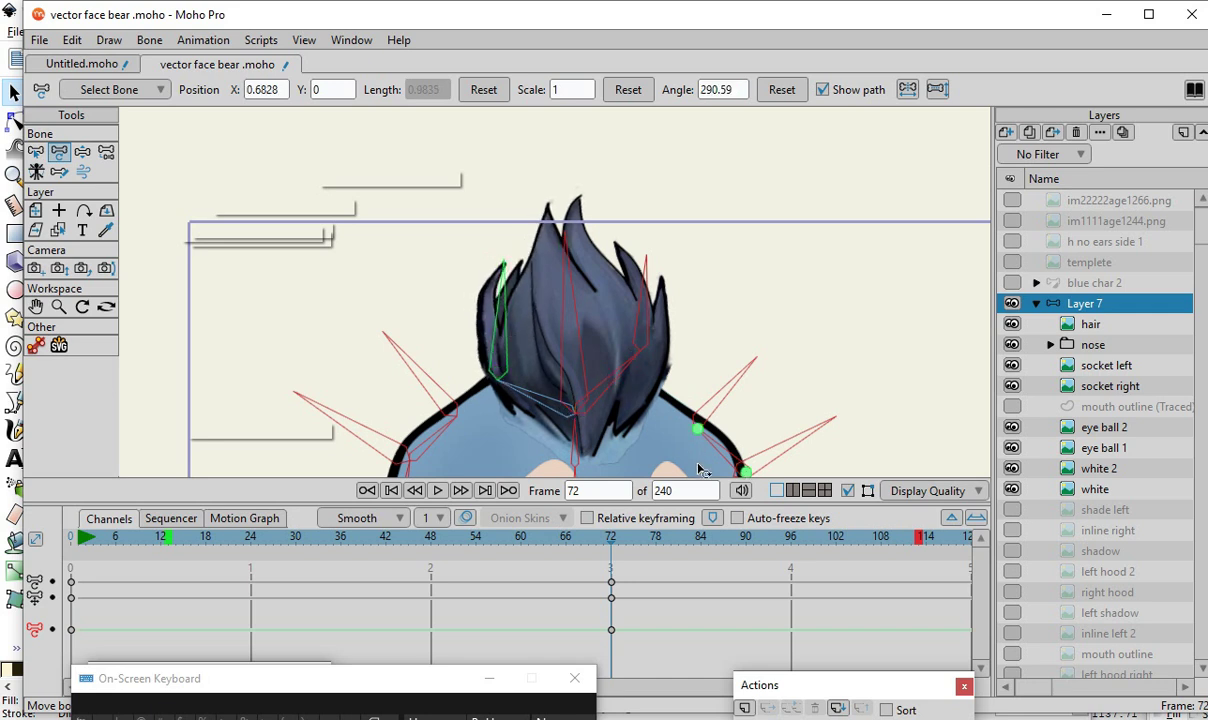
{"action": "left_click", "coordinate": [548, 352]}
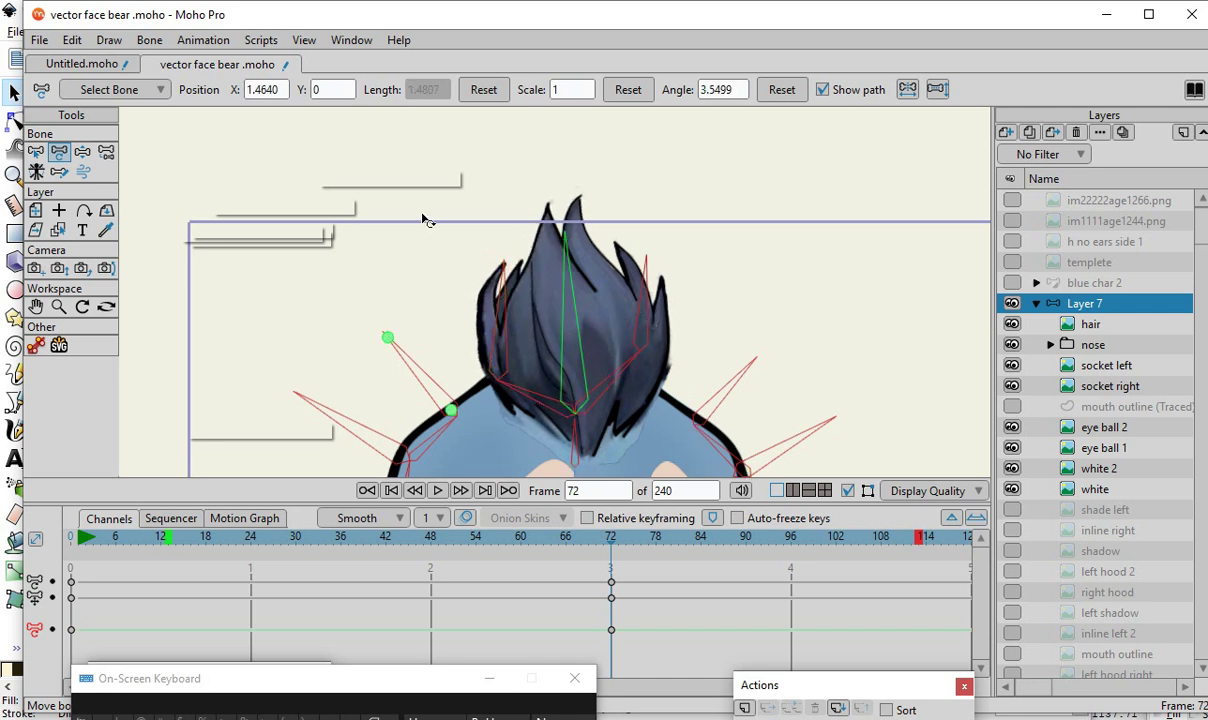
- Return to frame 0 and look through the bone selection list and the Vitruvian bone options
{"action": "left_click", "coordinate": [160, 90]}
{"action": "left_click", "coordinate": [71, 446]}
{"action": "left_click_drag", "start_coordinate": [600, 538], "coordinate": [20, 560]}
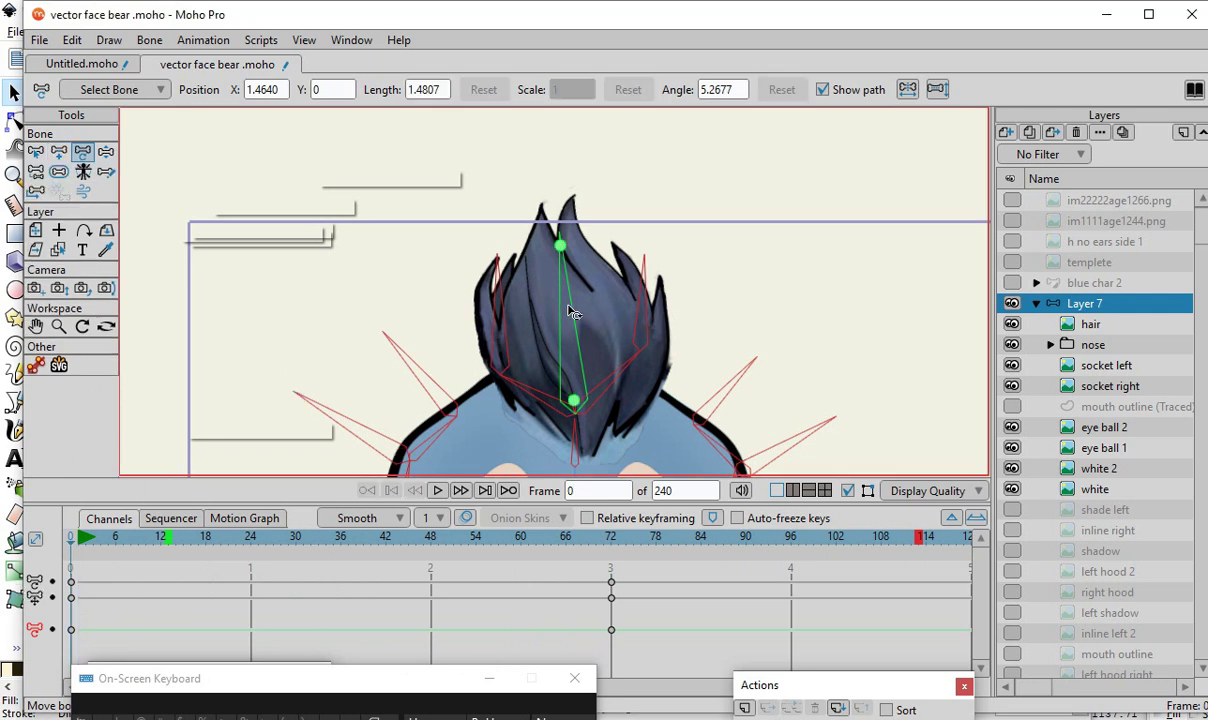
{"action": "left_click", "coordinate": [135, 90]}
{"action": "left_click", "coordinate": [148, 92]}
{"action": "left_click", "coordinate": [632, 393]}
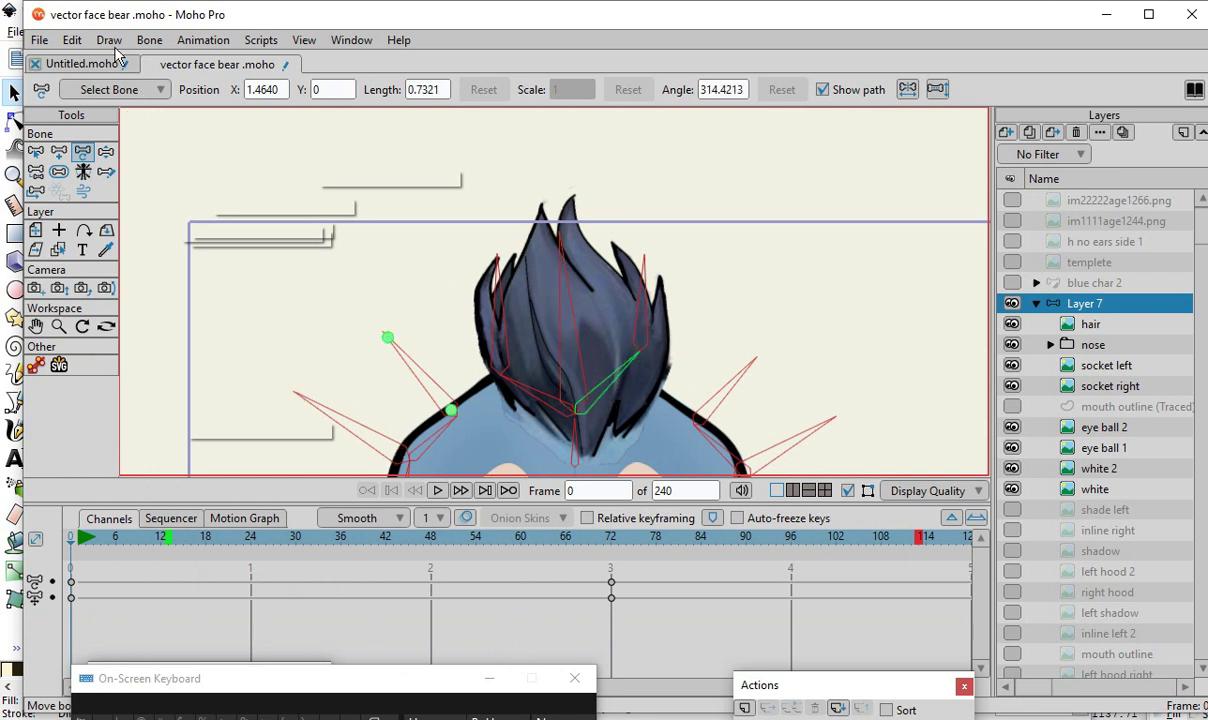
{"action": "left_click", "coordinate": [164, 92]}
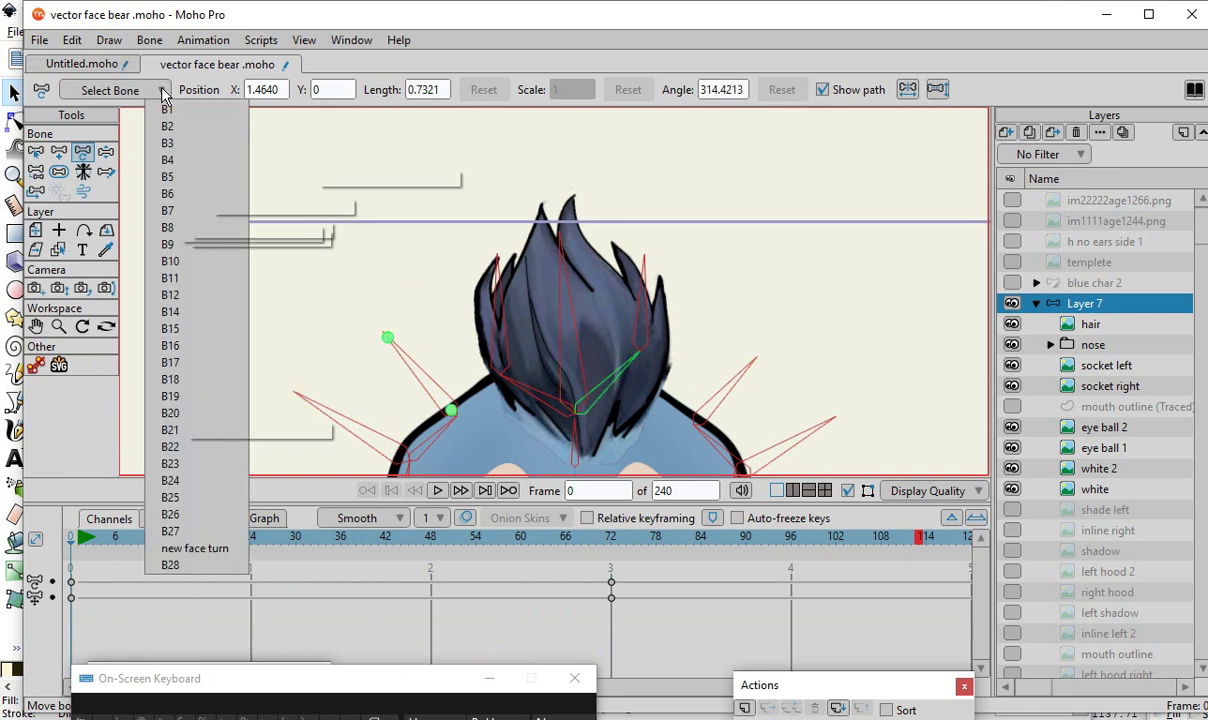
{"action": "left_click", "coordinate": [164, 92]}
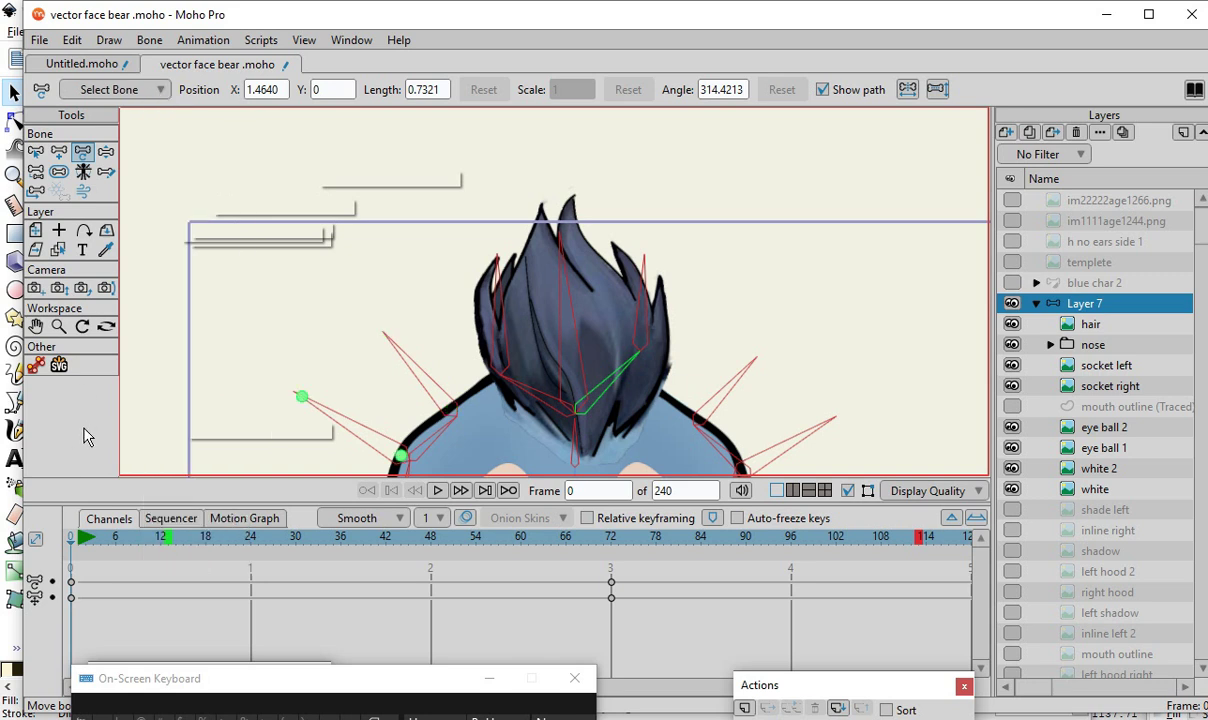
{"action": "left_click", "coordinate": [84, 172]}
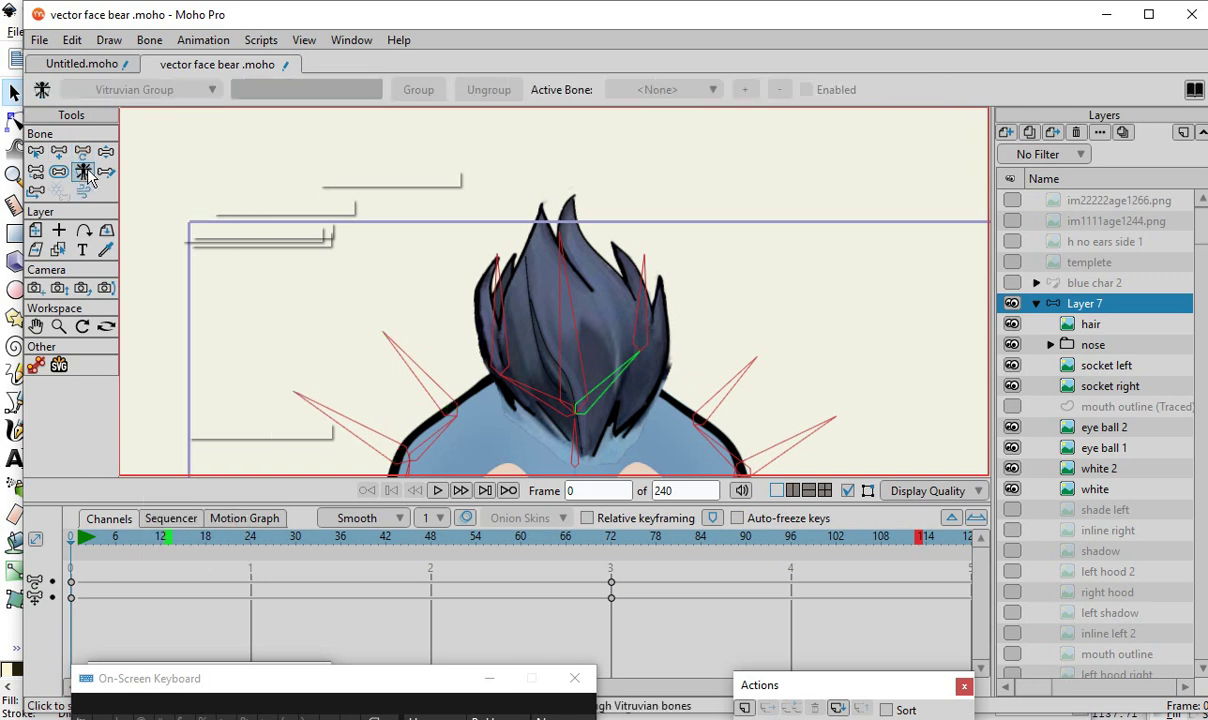
{"action": "left_click", "coordinate": [574, 404]}
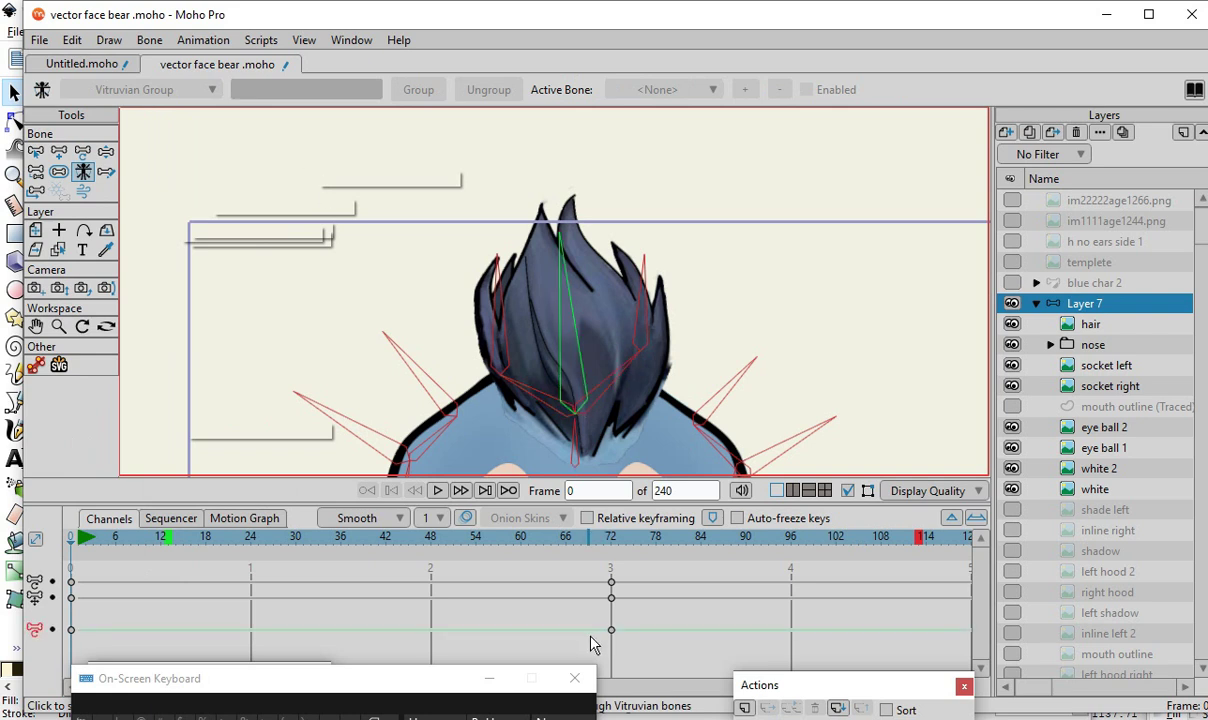
- Reduce the strengths of the hair bones, setting the upper right one to about 0.3864 and the central one to about 0.1066
{"action": "left_click", "coordinate": [59, 173]}
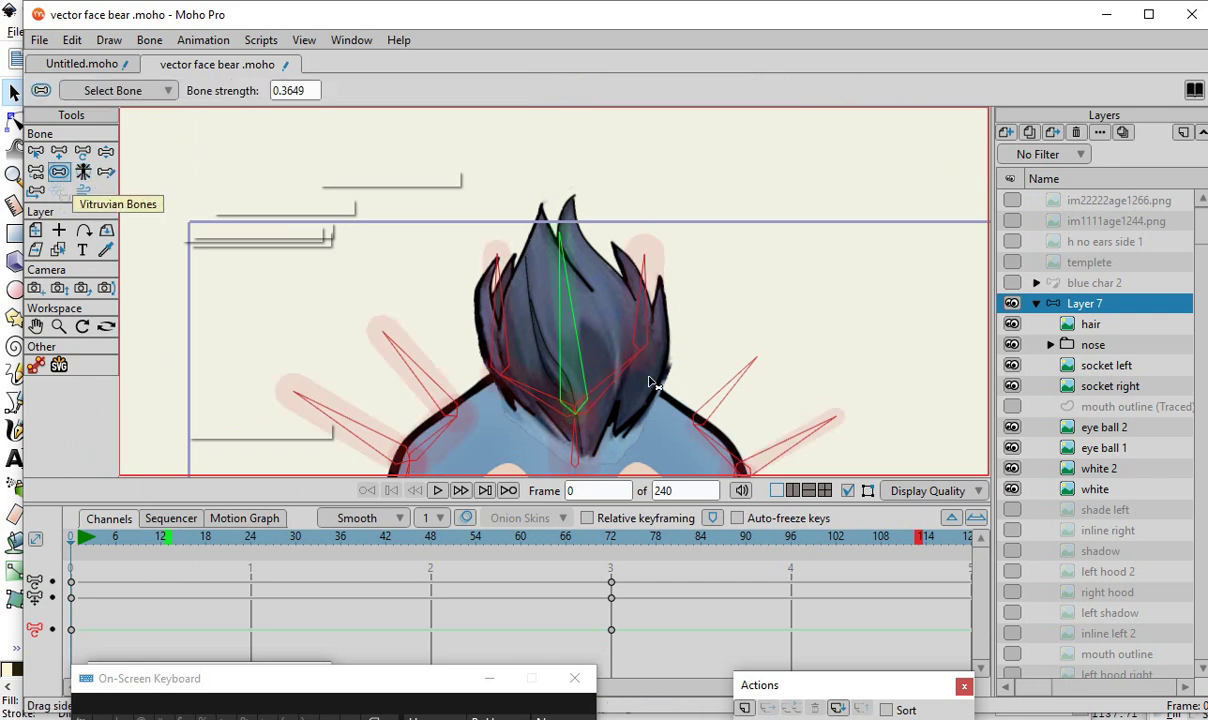
{"action": "left_click", "coordinate": [617, 381]}
{"action": "left_click", "coordinate": [567, 347]}
{"action": "left_click", "coordinate": [490, 325]}
{"action": "left_click_drag", "start_coordinate": [484, 333], "coordinate": [478, 334]}
{"action": "left_click_drag", "start_coordinate": [650, 296], "coordinate": [628, 338]}
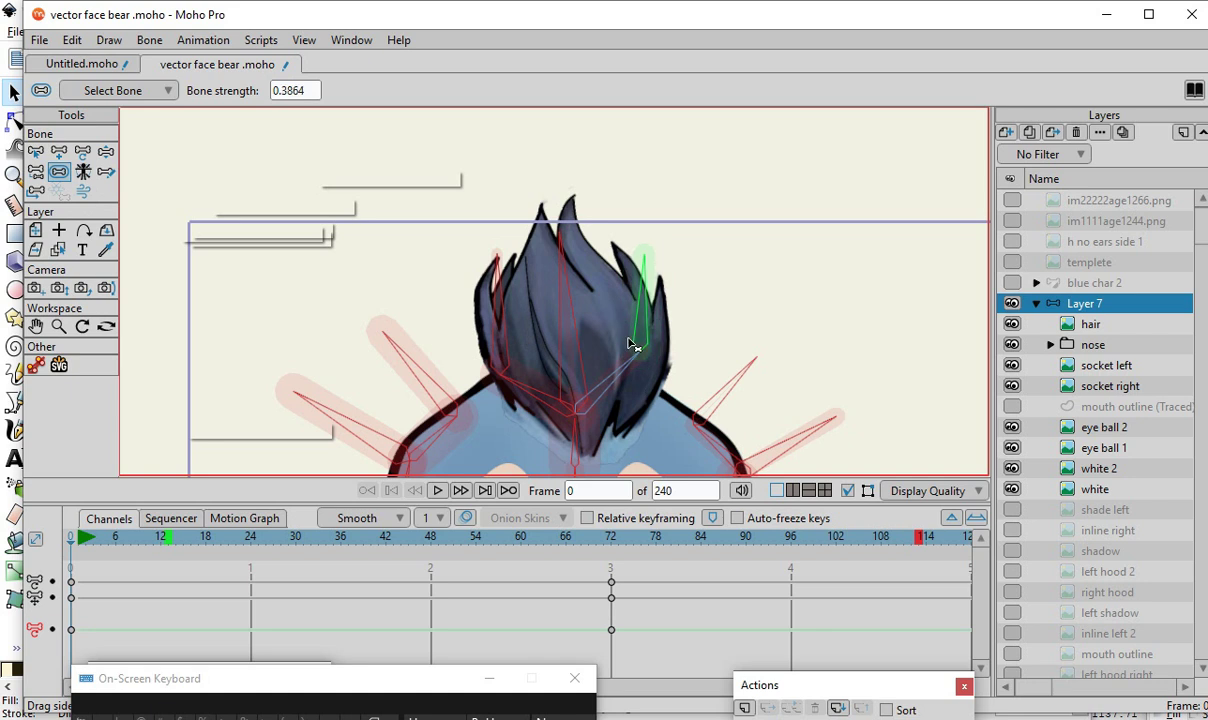
{"action": "left_click", "coordinate": [606, 378]}
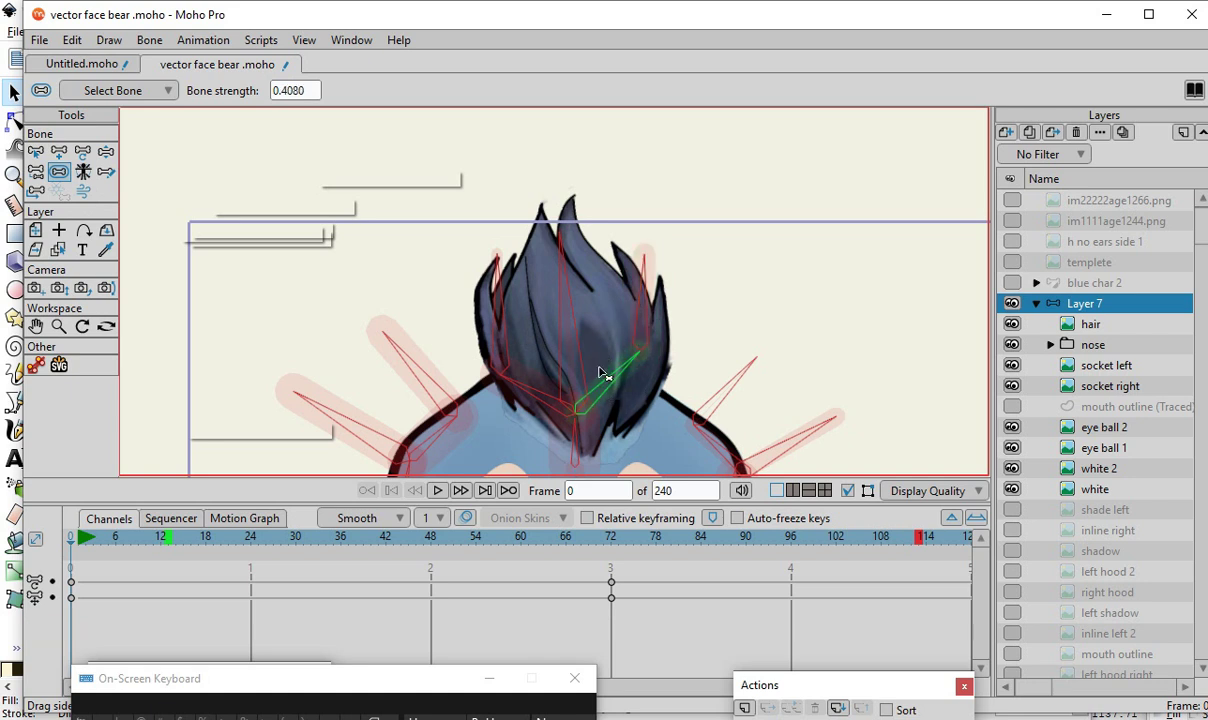
{"action": "left_click", "coordinate": [578, 440]}
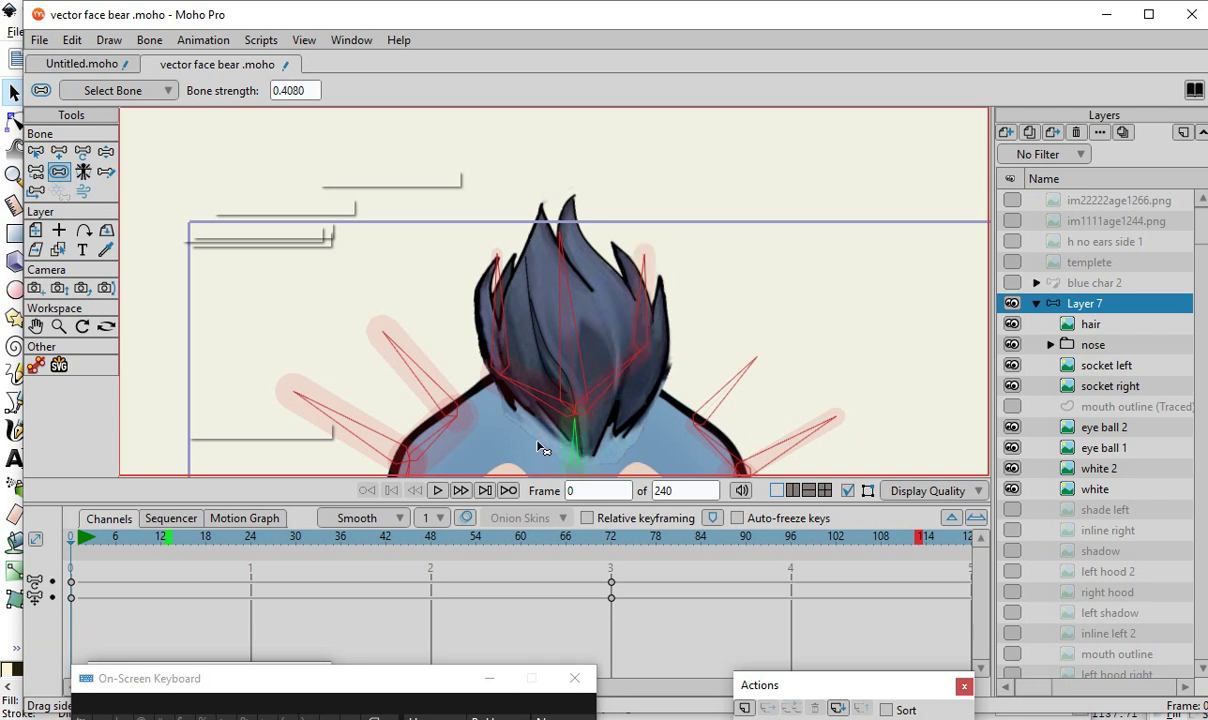
{"action": "left_click_drag", "start_coordinate": [536, 330], "coordinate": [590, 400]}
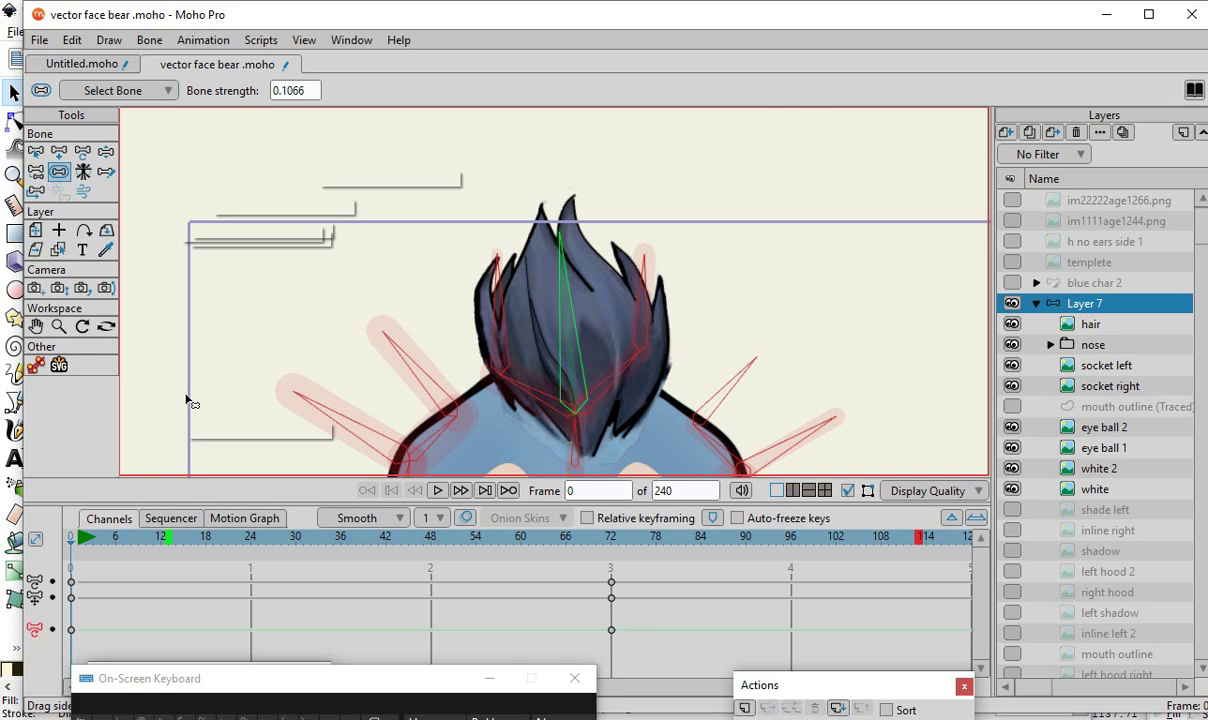
{"action": "left_click", "coordinate": [42, 91]}
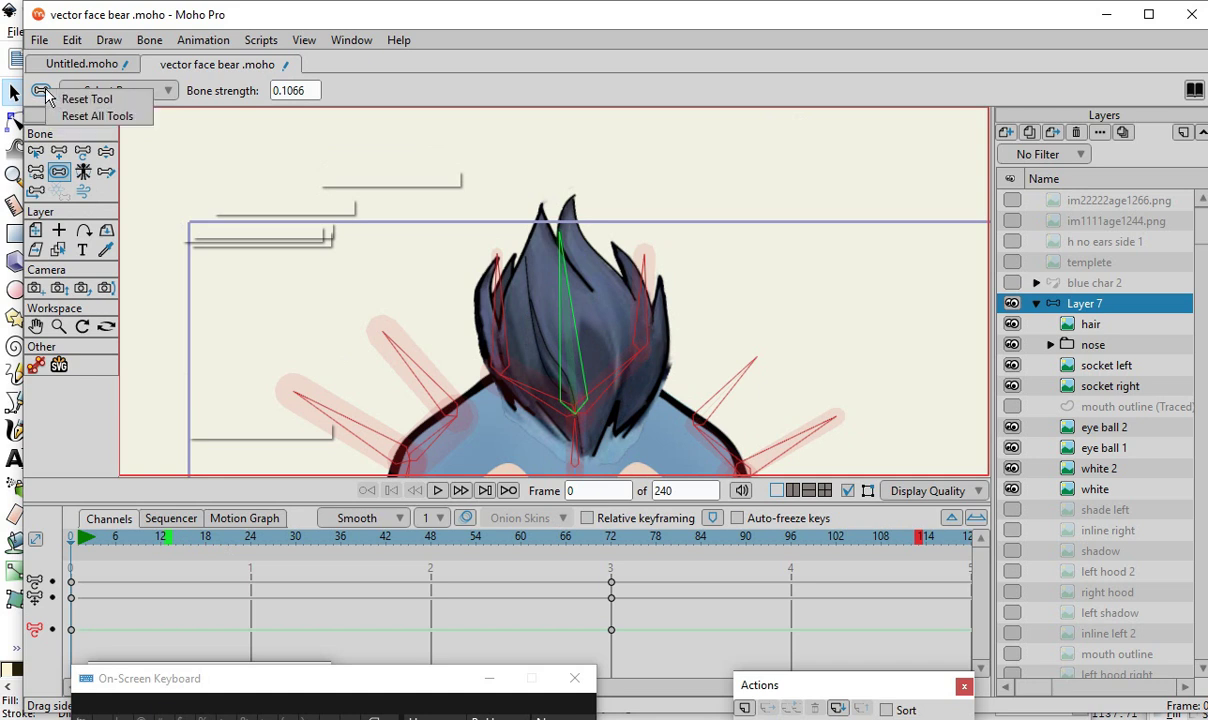
{"action": "left_click", "coordinate": [272, 172]}
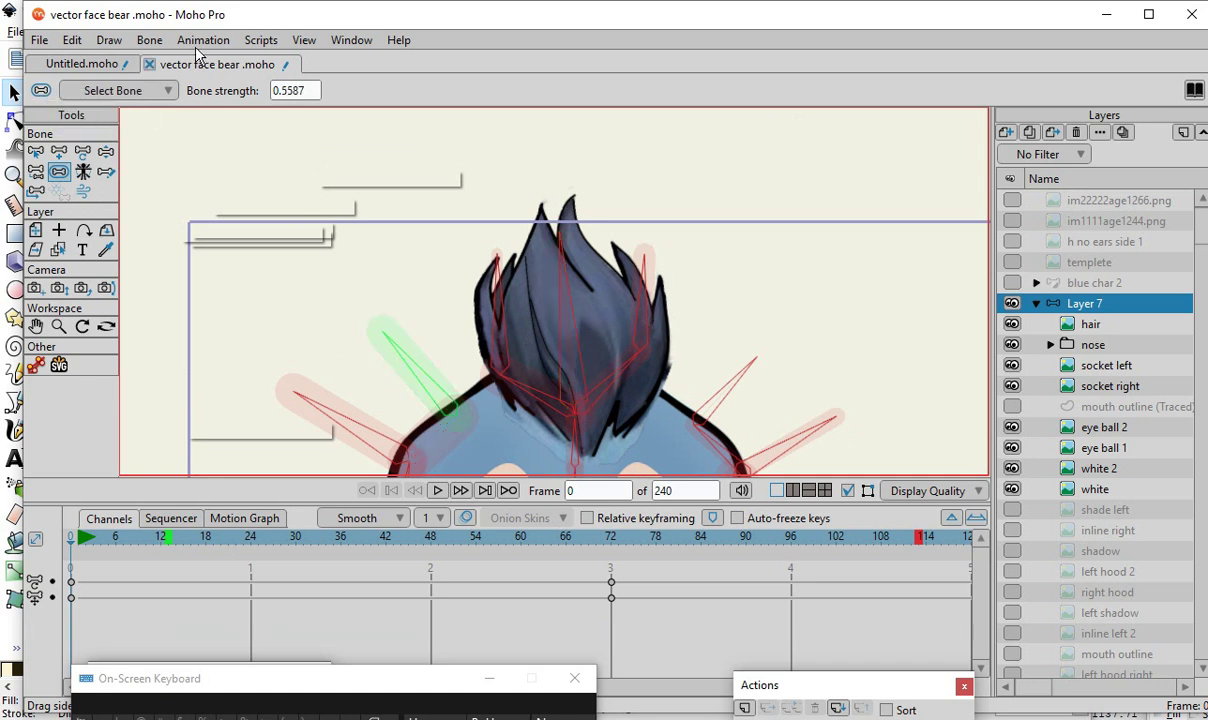
{"action": "left_click", "coordinate": [150, 42]}
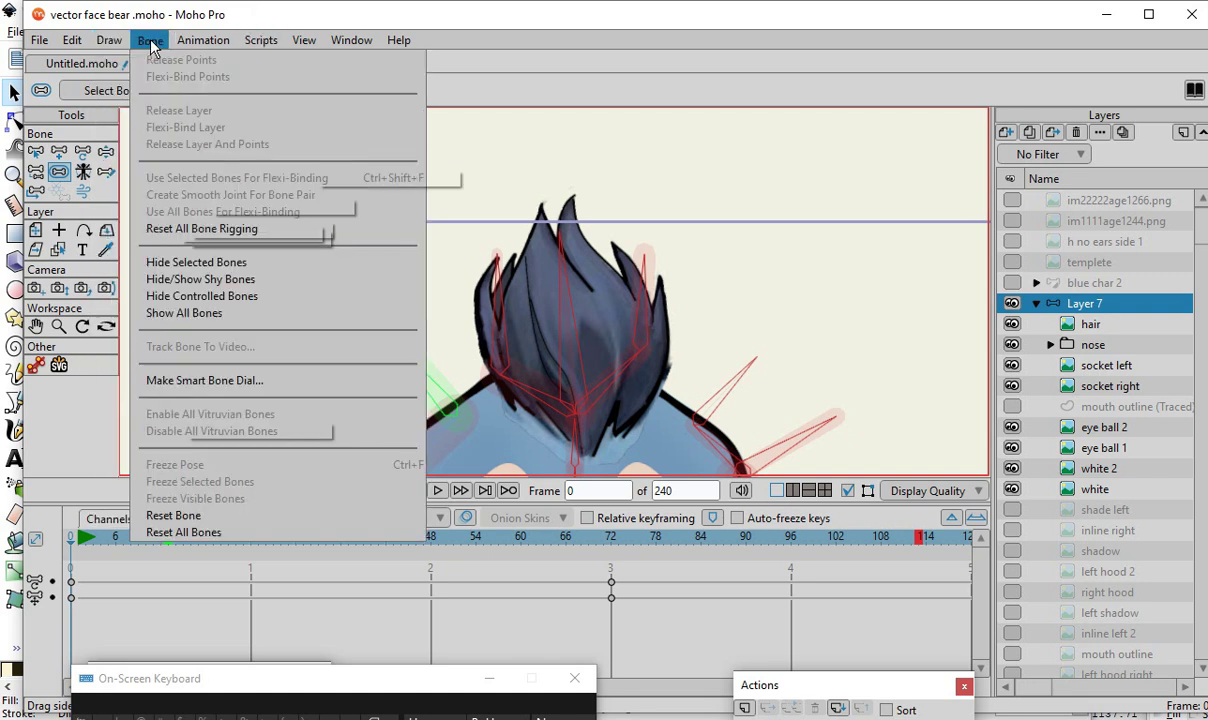
{"action": "mouse_move", "coordinate": [210, 50]}
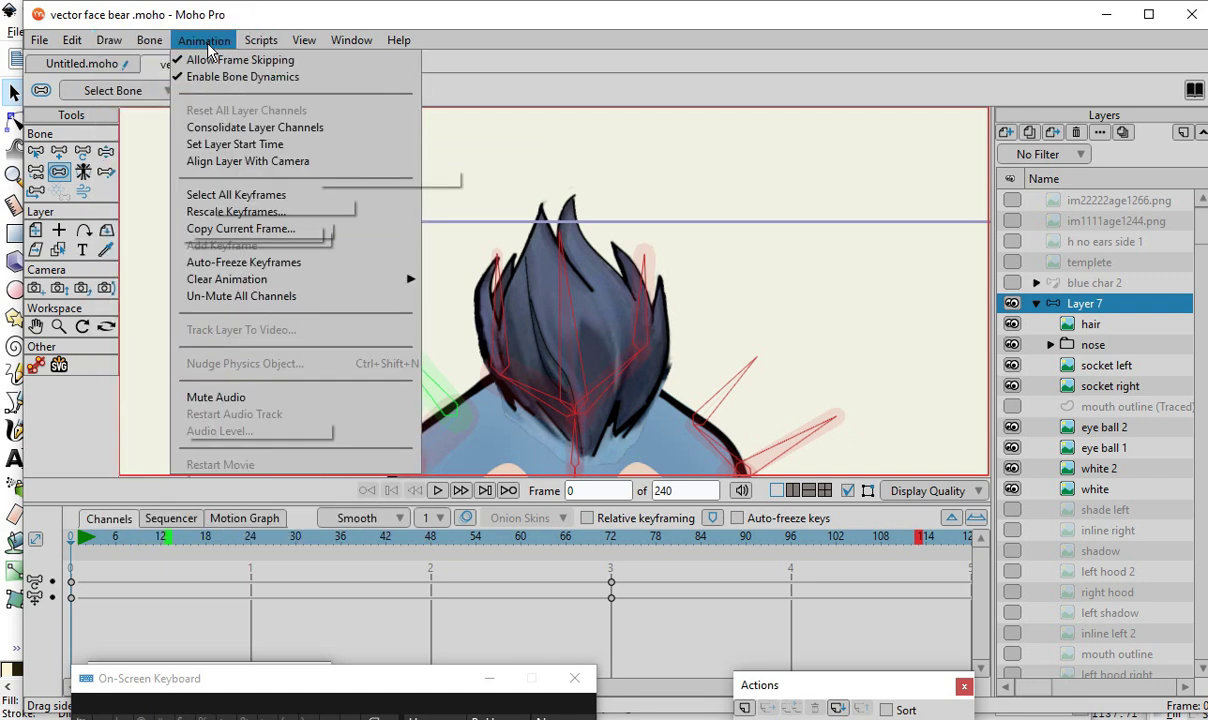
{"action": "mouse_move", "coordinate": [281, 40]}
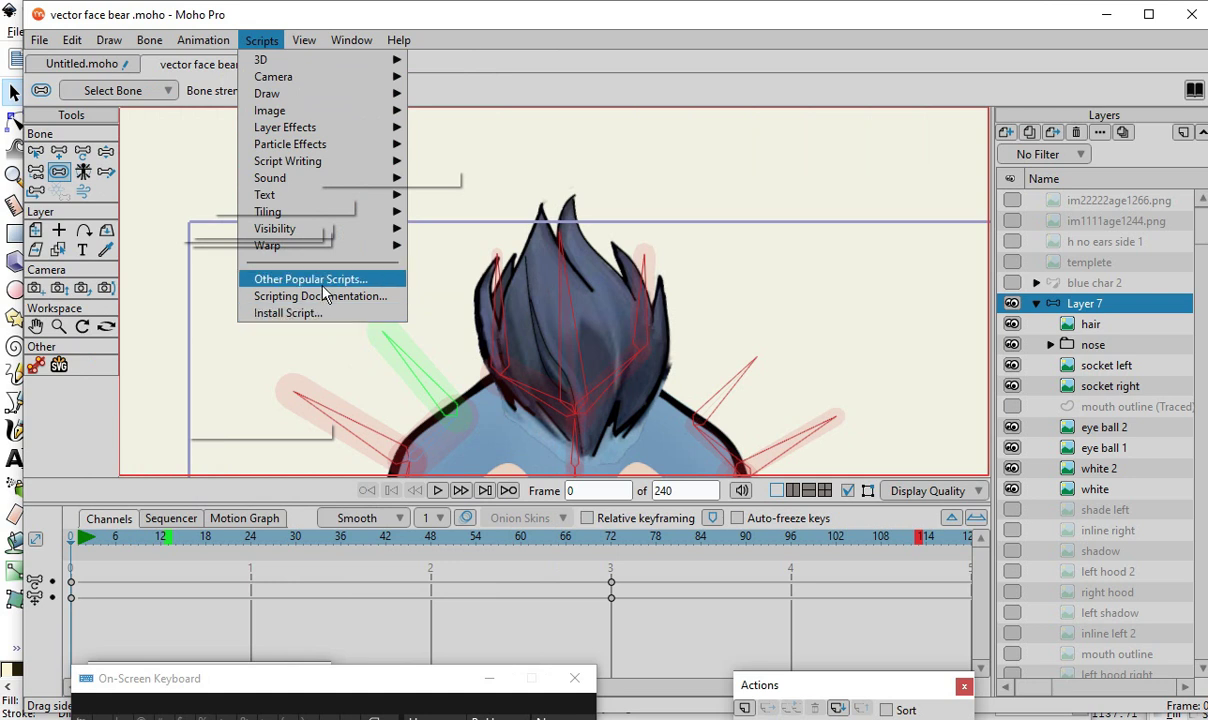
{"action": "mouse_move", "coordinate": [354, 250]}
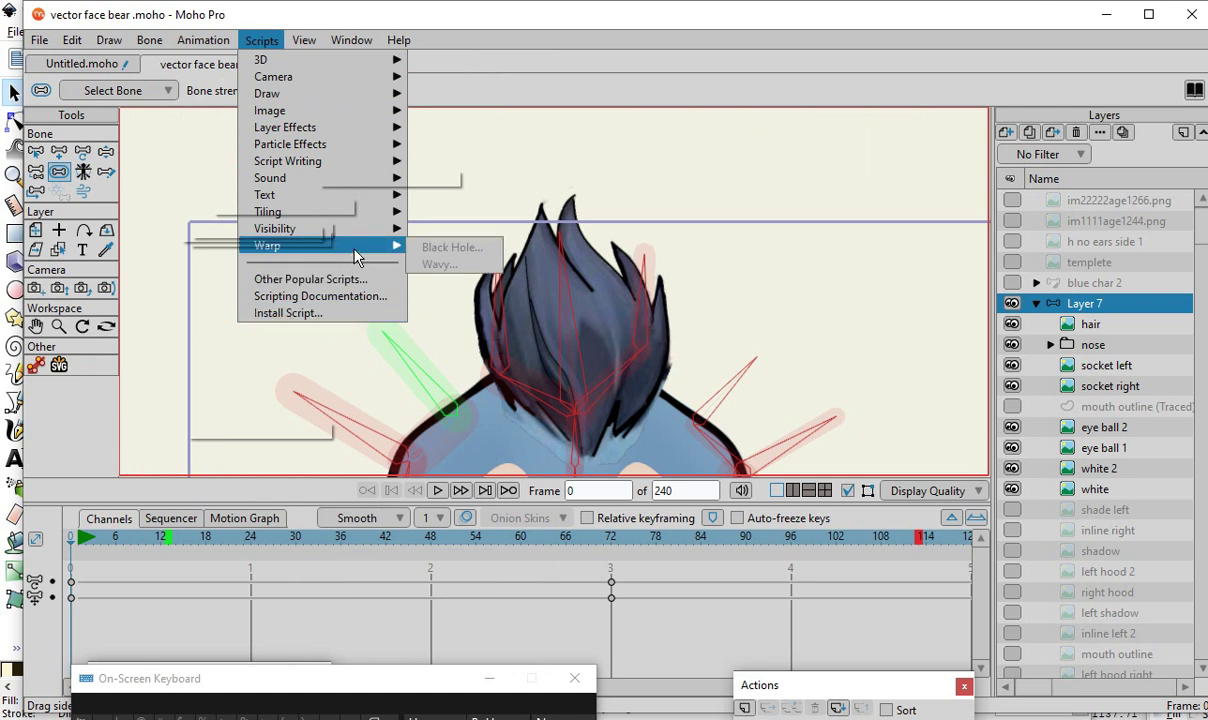
{"action": "mouse_move", "coordinate": [340, 201]}
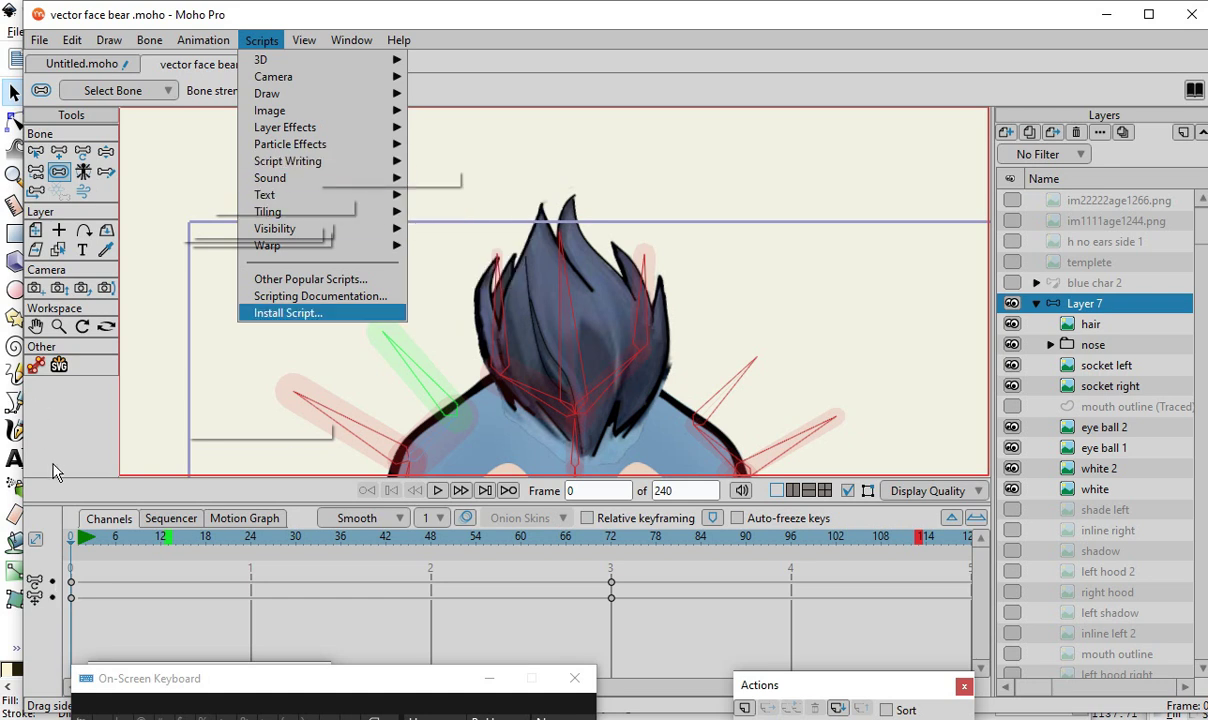
{"action": "left_click", "coordinate": [80, 424]}
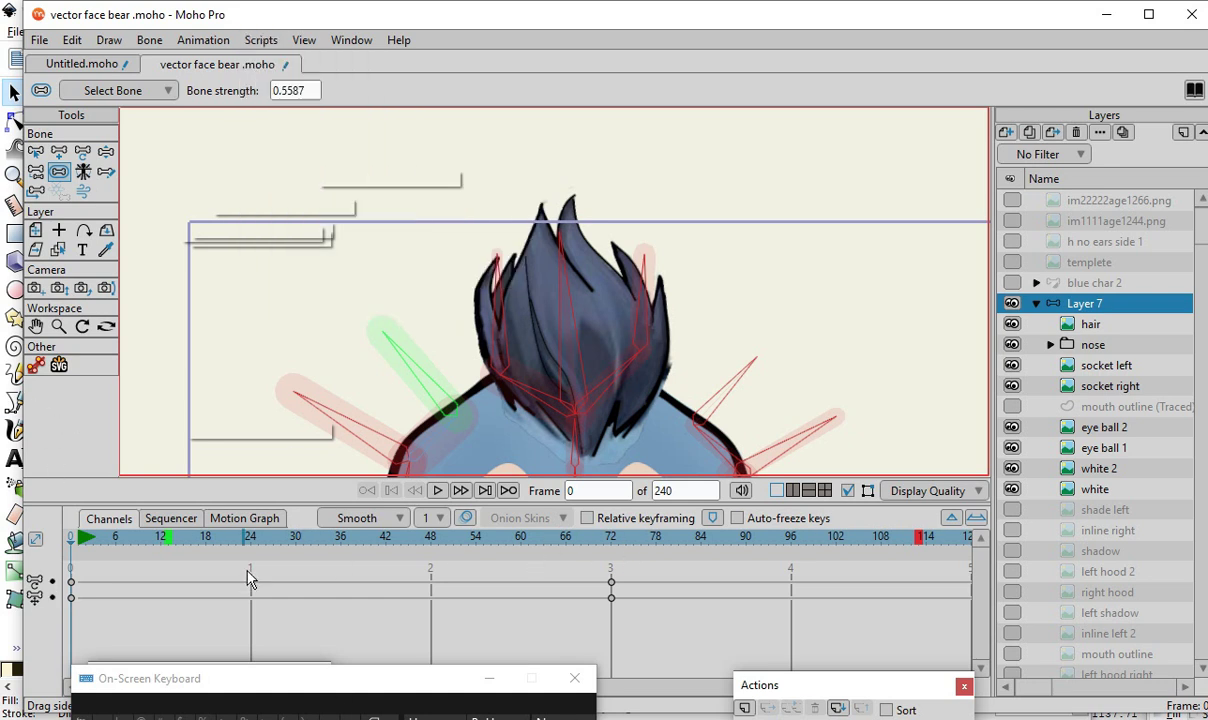
- Go to frame 72 and open the bone constraints for the central hair bone B24
{"action": "left_click_drag", "start_coordinate": [102, 537], "coordinate": [615, 622]}
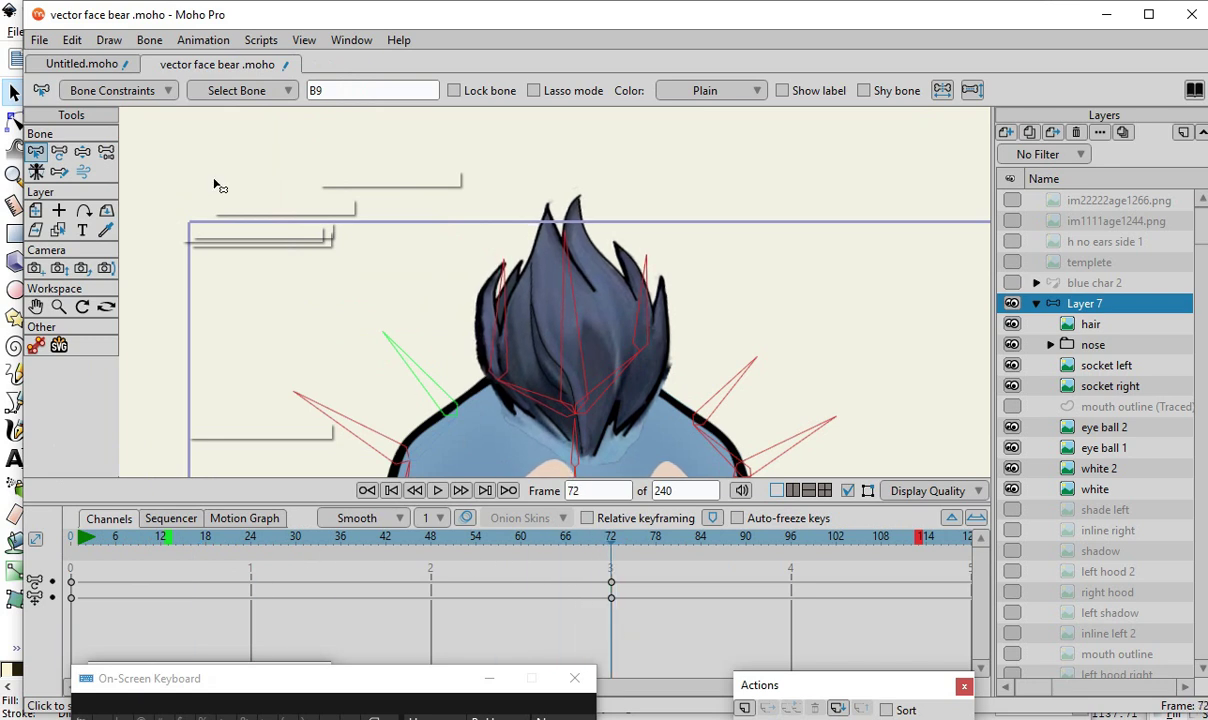
{"action": "left_click", "coordinate": [150, 91]}
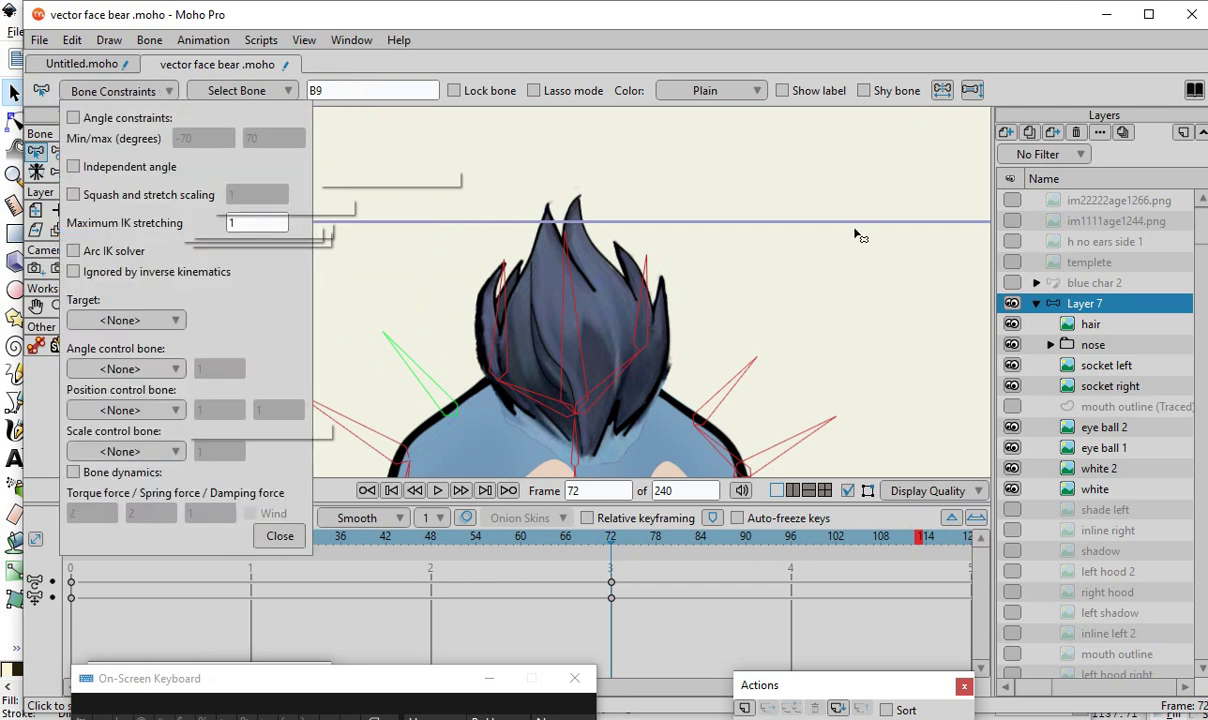
{"action": "left_click", "coordinate": [754, 291]}
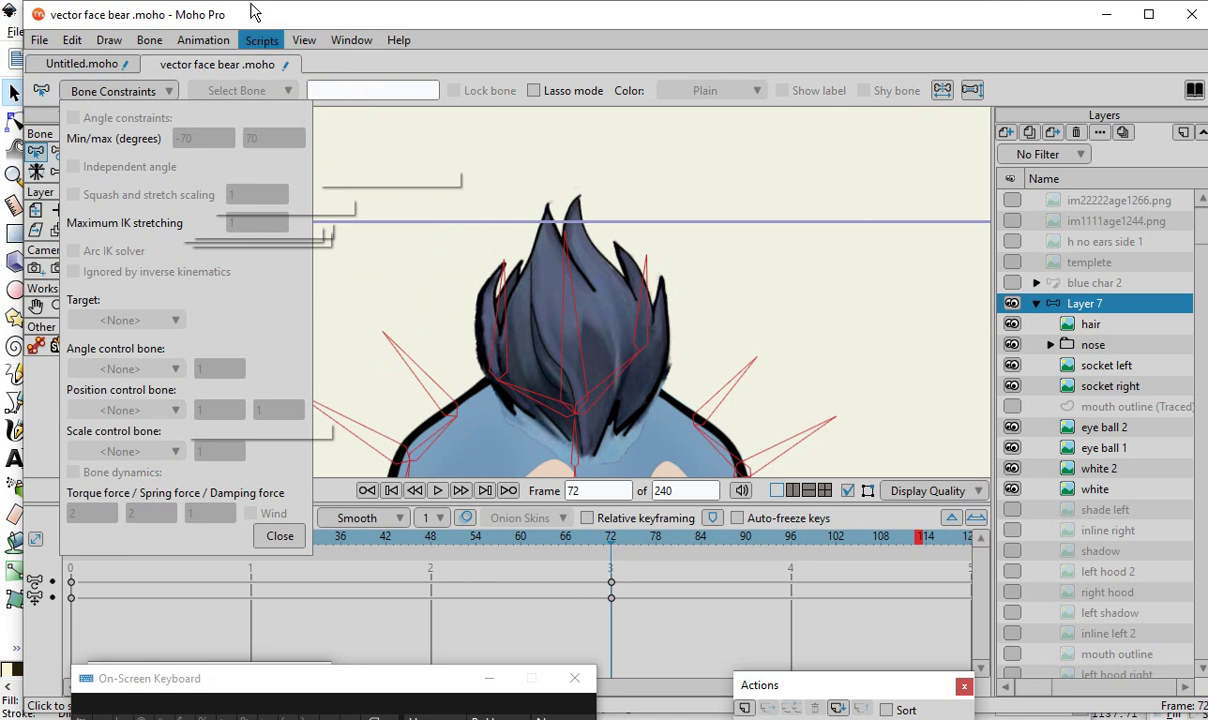
{"action": "left_click", "coordinate": [575, 404]}
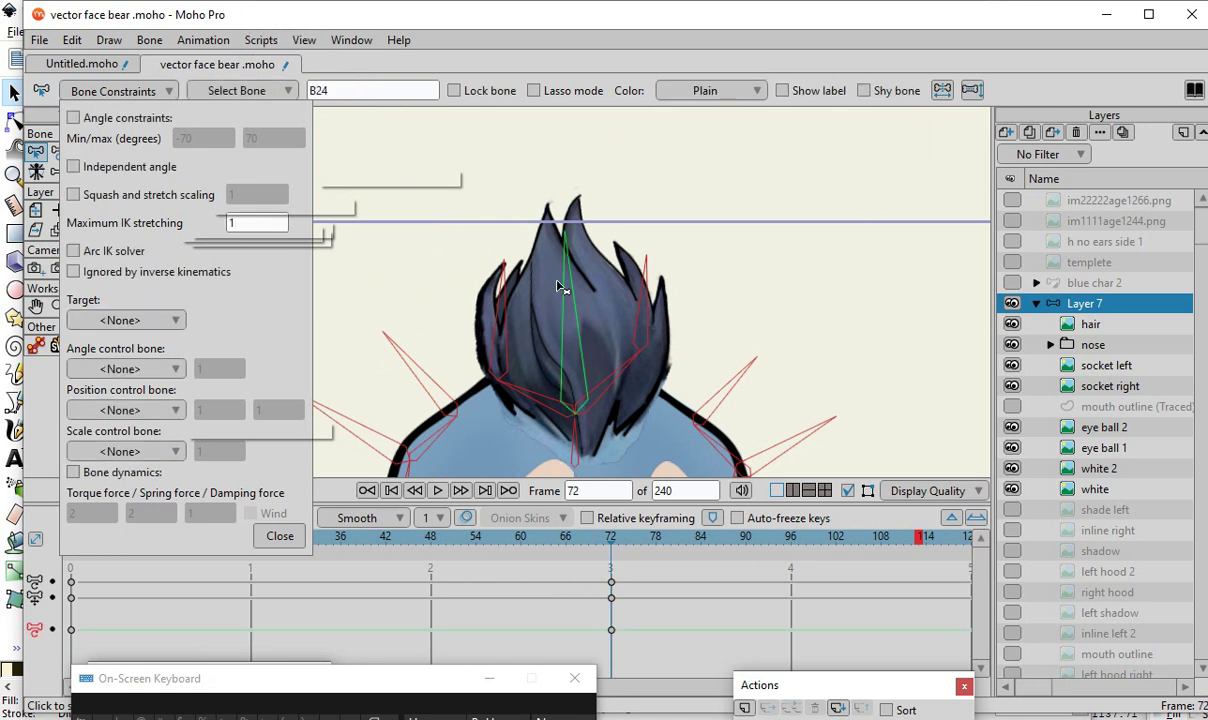
- Select all five hair bones together and enable angle constraints and the Arc IK solver for them
{"action": "left_click", "coordinate": [485, 303]}
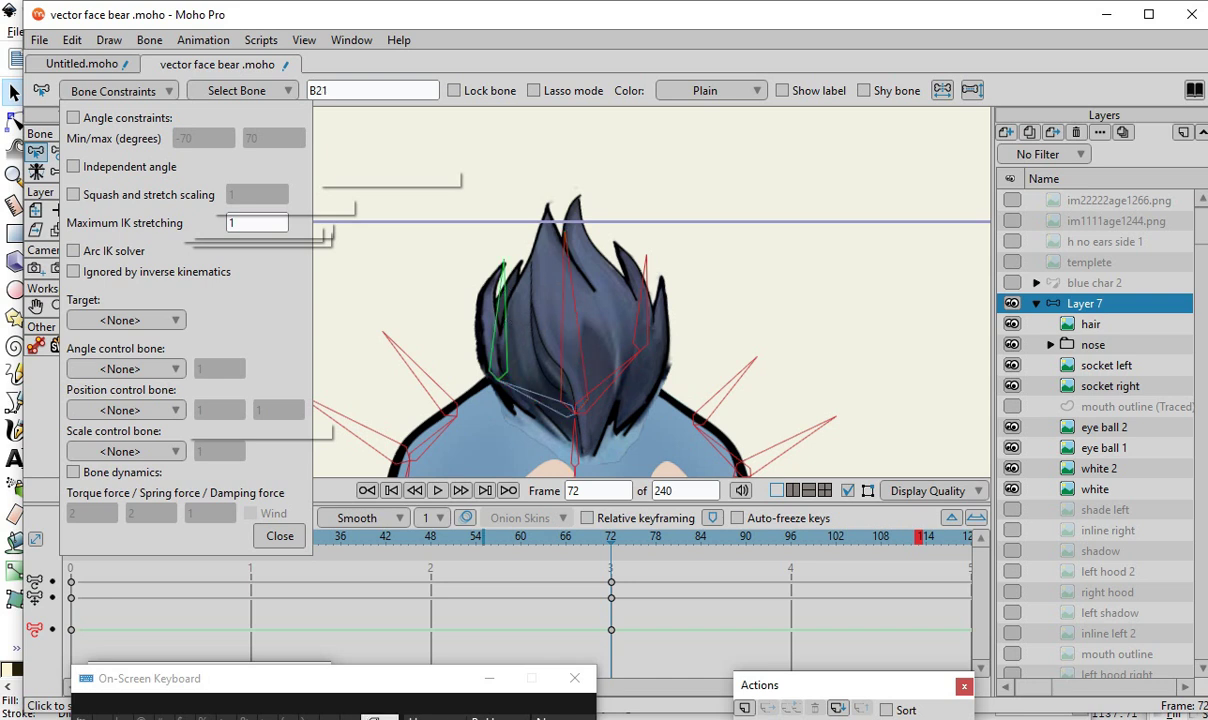
{"action": "left_click_drag", "start_coordinate": [292, 705], "coordinate": [456, 600]}
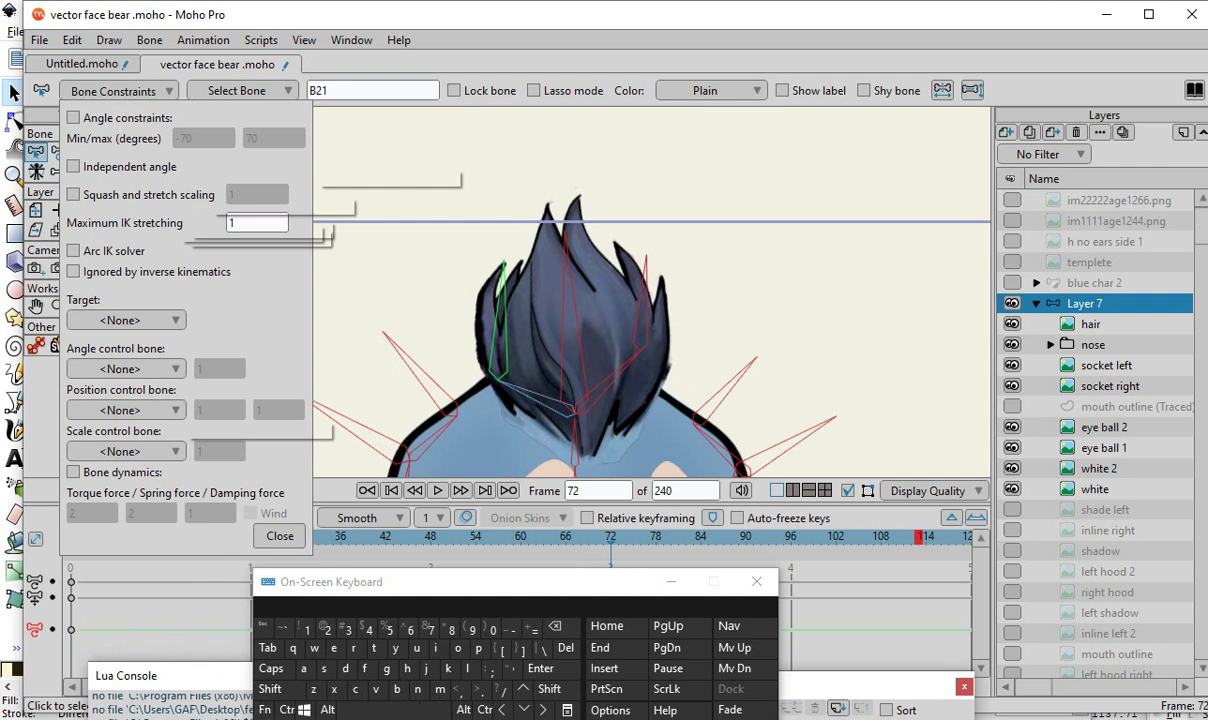
{"action": "left_click", "coordinate": [272, 691]}
{"action": "left_click", "coordinate": [578, 318], "text": "shift"}
{"action": "scroll", "coordinate": [640, 347], "scroll_direction": "up", "scroll_amount": 1}
{"action": "left_click", "coordinate": [641, 341], "text": "shift"}
{"action": "left_click", "coordinate": [603, 389], "text": "shift"}
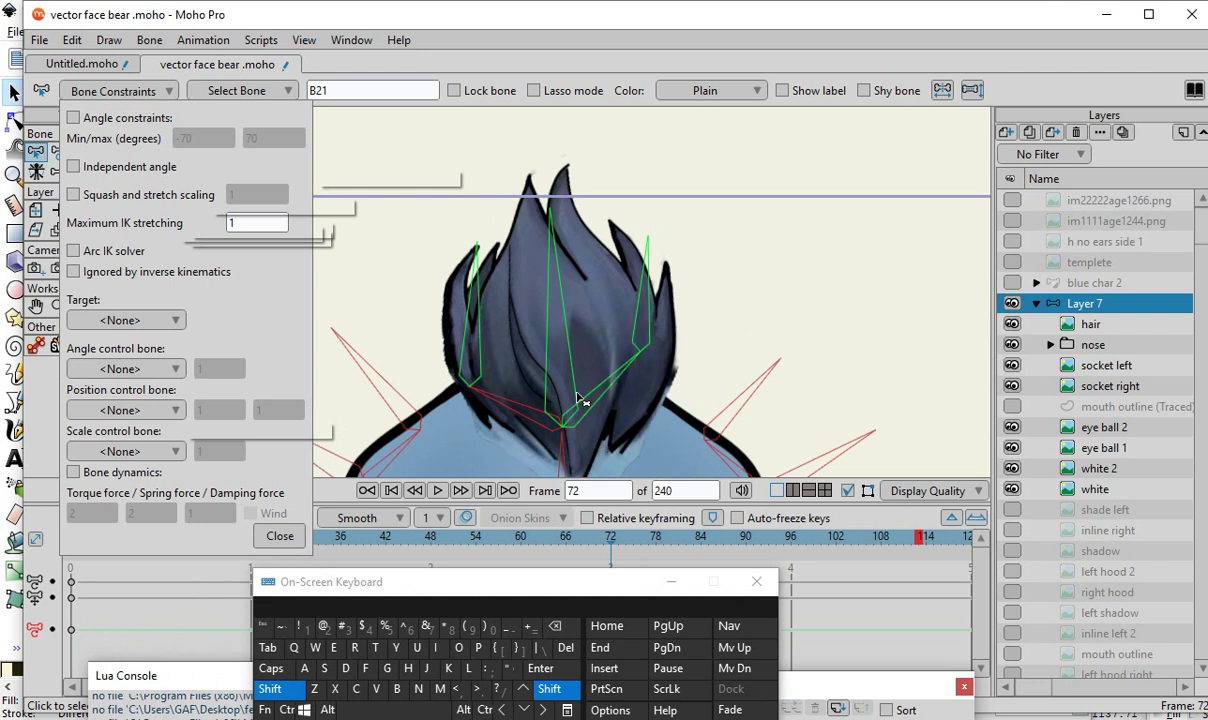
{"action": "left_click", "coordinate": [498, 397], "text": "shift"}
{"action": "left_click", "coordinate": [287, 698]}
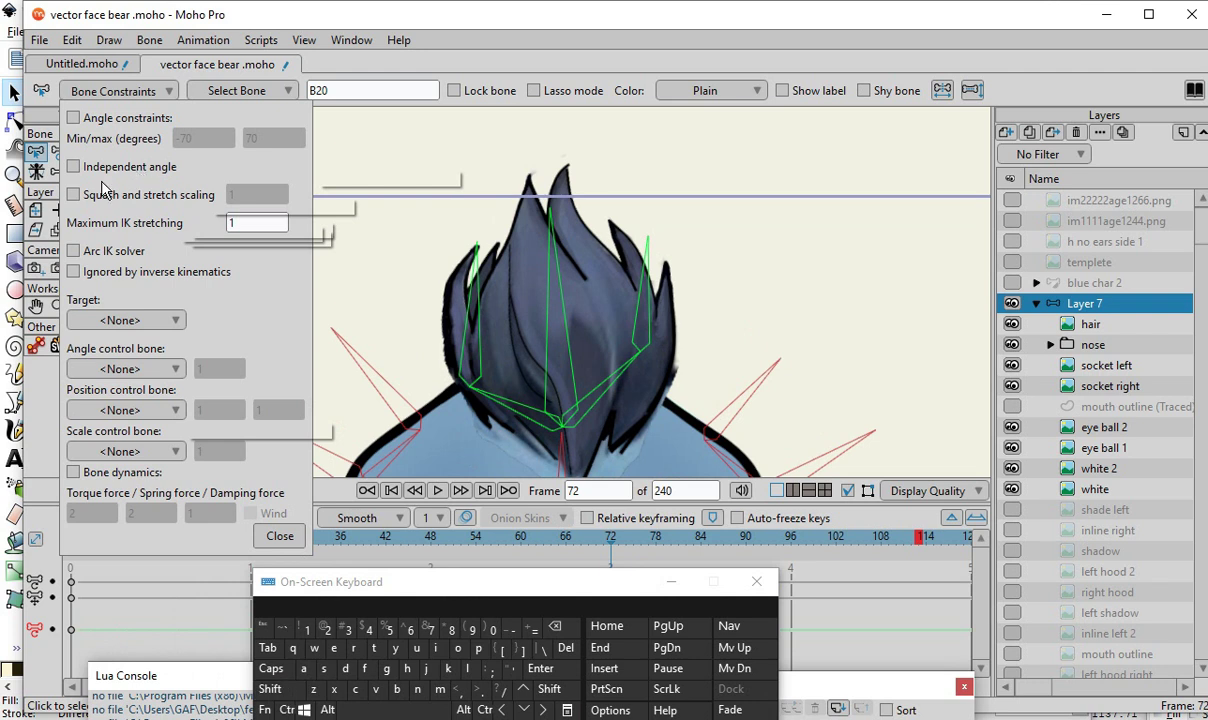
{"action": "left_click", "coordinate": [73, 118]}
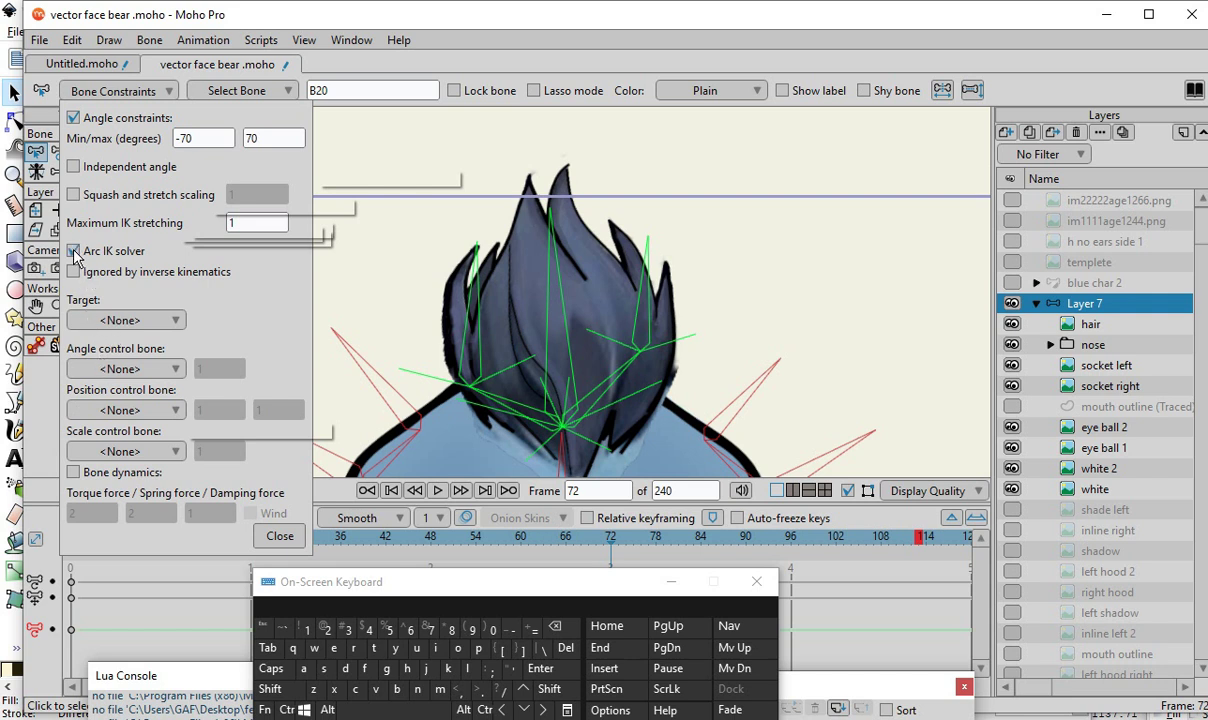
- Check the target and scale control bone choices, and enable bone dynamics for the selected hair bones
{"action": "left_click", "coordinate": [120, 320]}
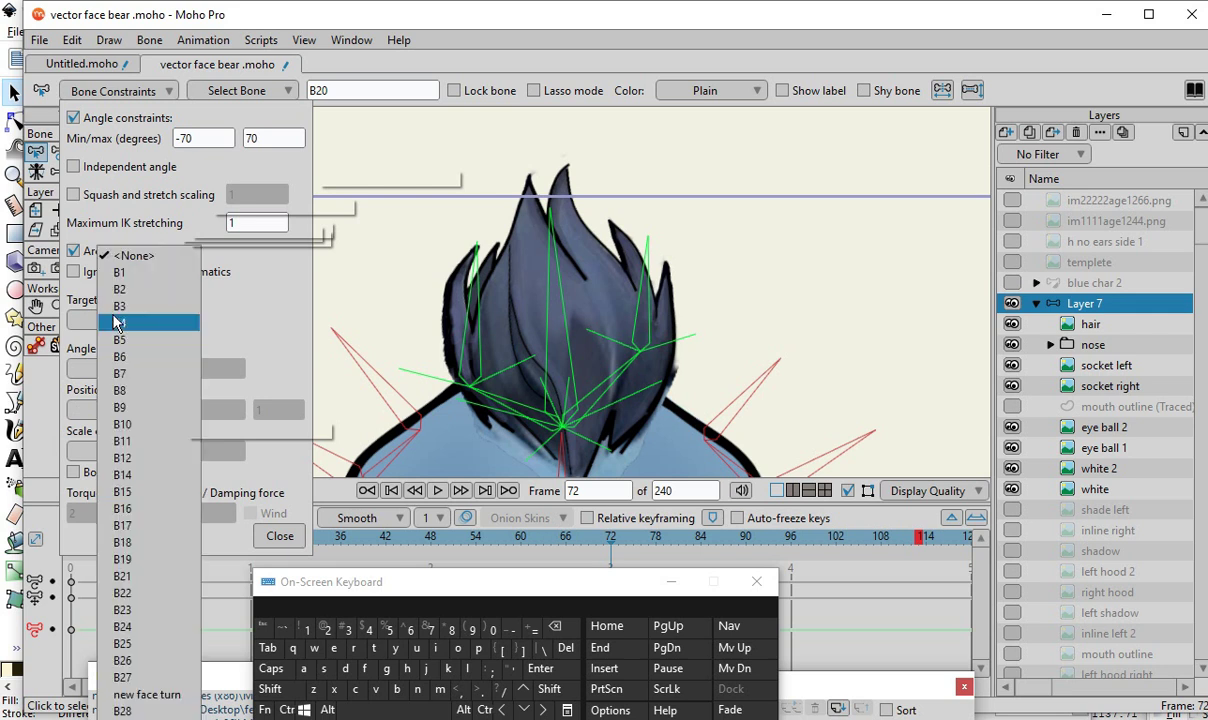
{"action": "left_click", "coordinate": [277, 298]}
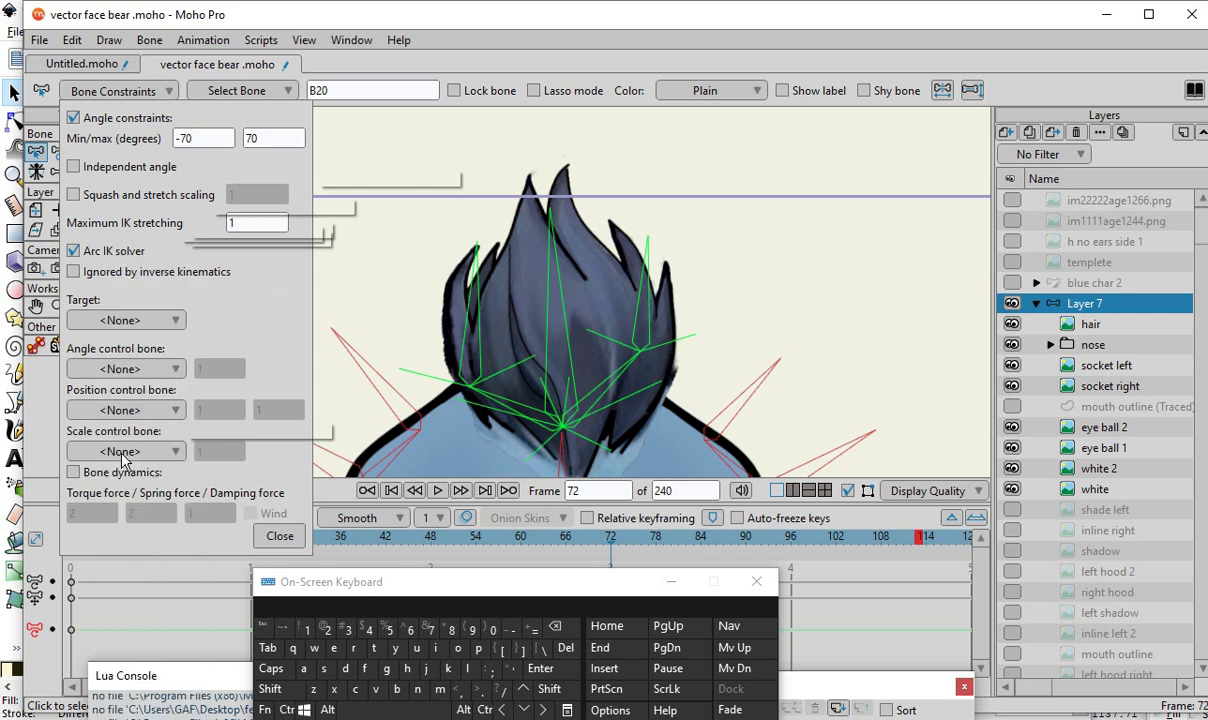
{"action": "left_click", "coordinate": [122, 453]}
{"action": "left_click", "coordinate": [258, 302]}
{"action": "left_click", "coordinate": [73, 472]}
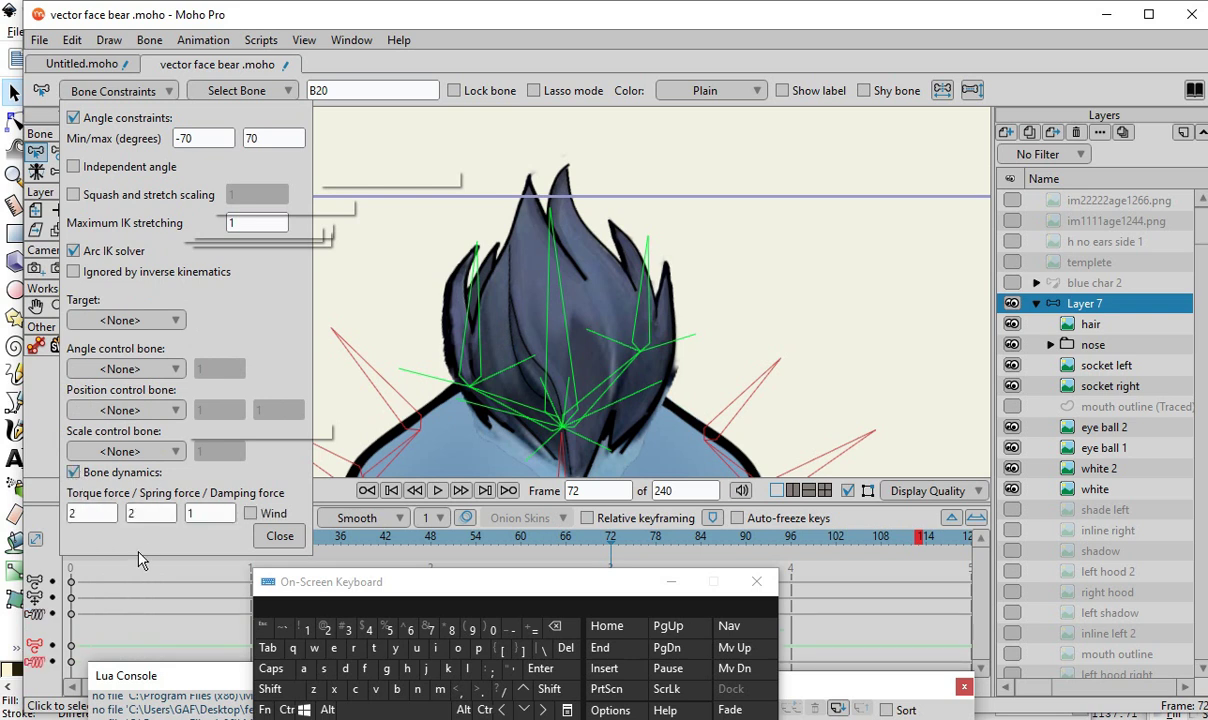
- Look through the available target, angle control, position control and scale control bones for the selected hair bones
{"action": "left_click", "coordinate": [182, 321]}
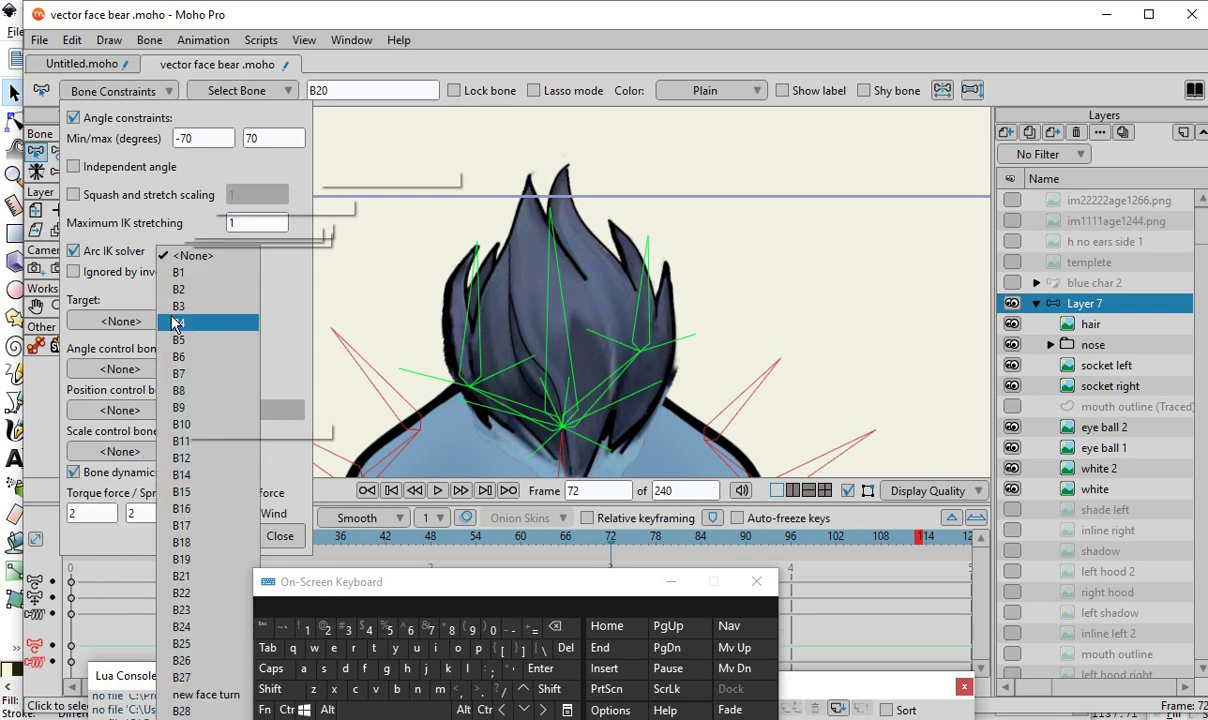
{"action": "left_click", "coordinate": [115, 318]}
{"action": "left_click", "coordinate": [150, 369]}
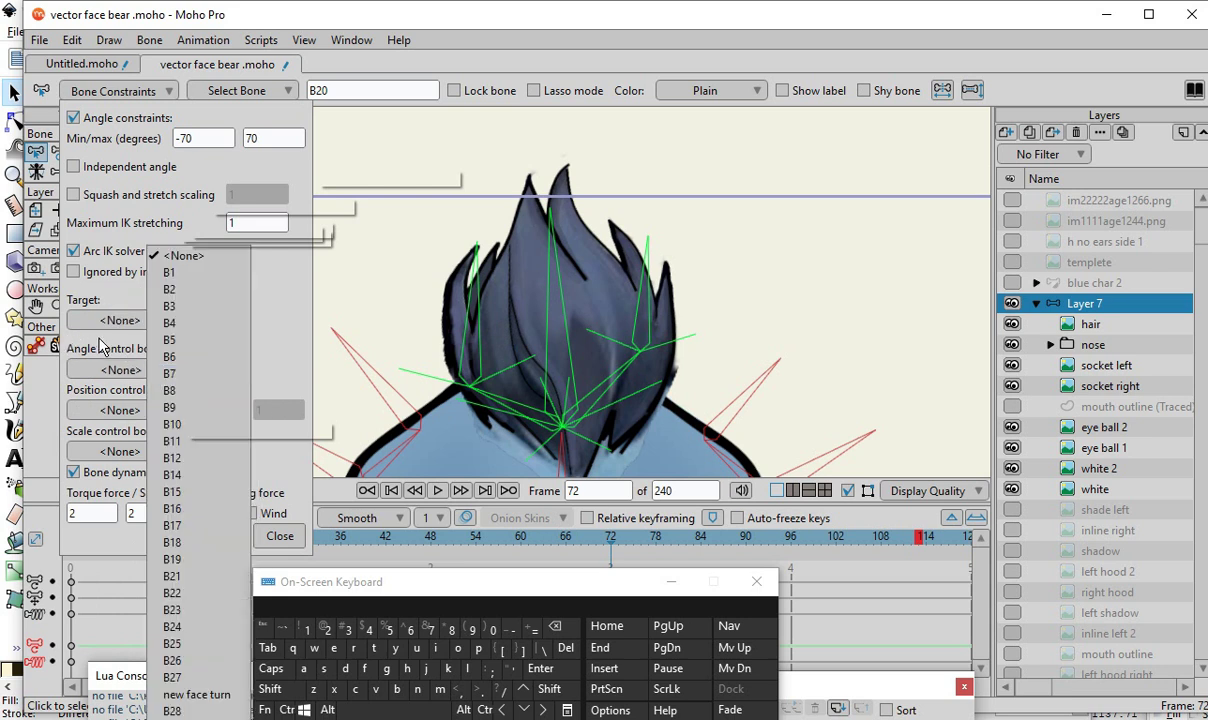
{"action": "left_click", "coordinate": [130, 326]}
{"action": "left_click", "coordinate": [157, 410]}
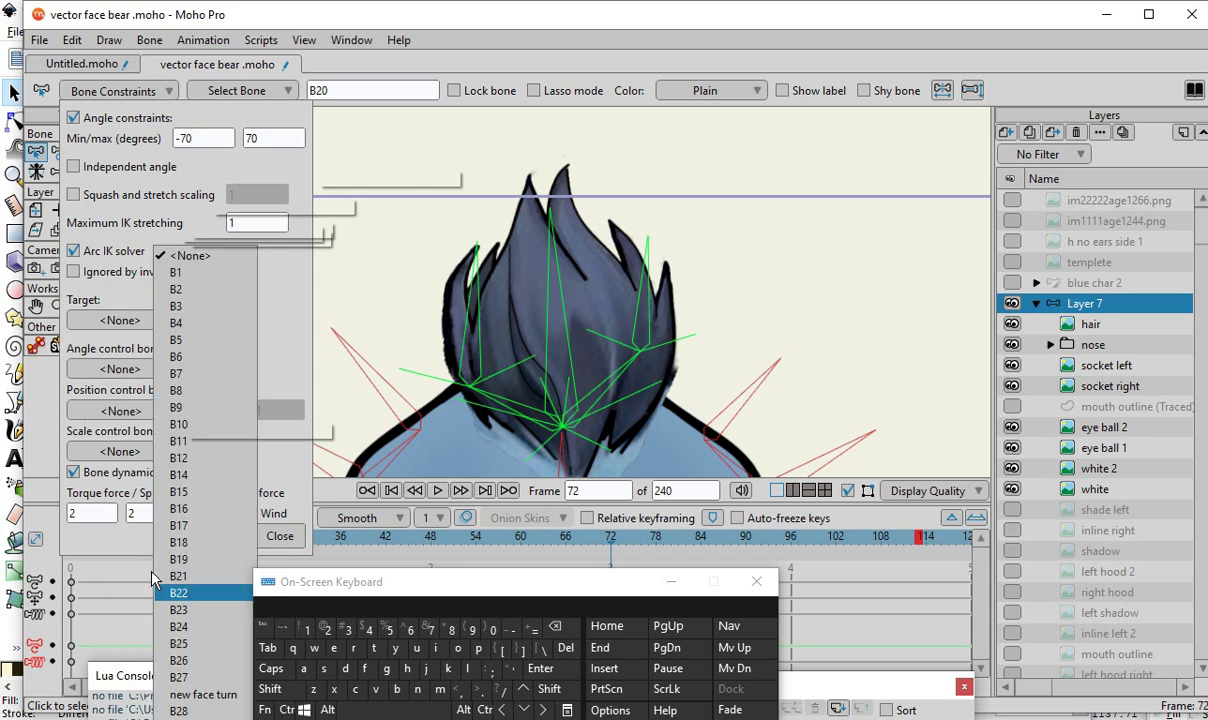
{"action": "left_click", "coordinate": [258, 333]}
{"action": "left_click", "coordinate": [170, 452]}
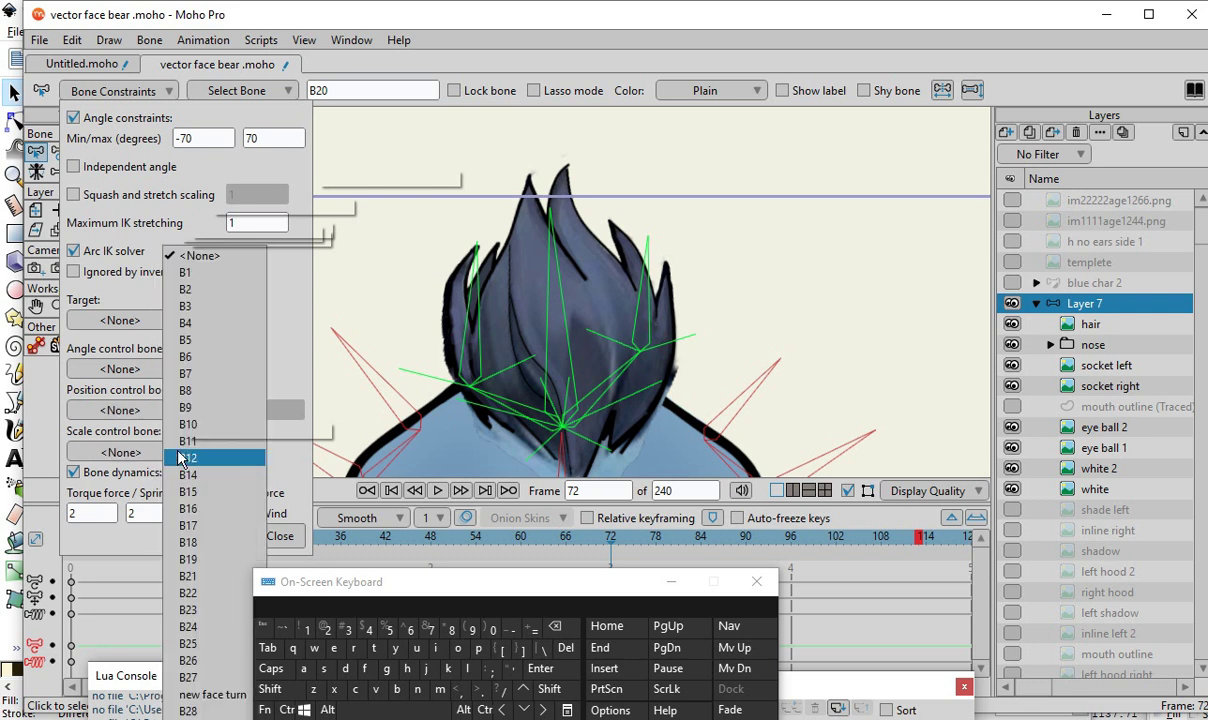
{"action": "left_click", "coordinate": [279, 344]}
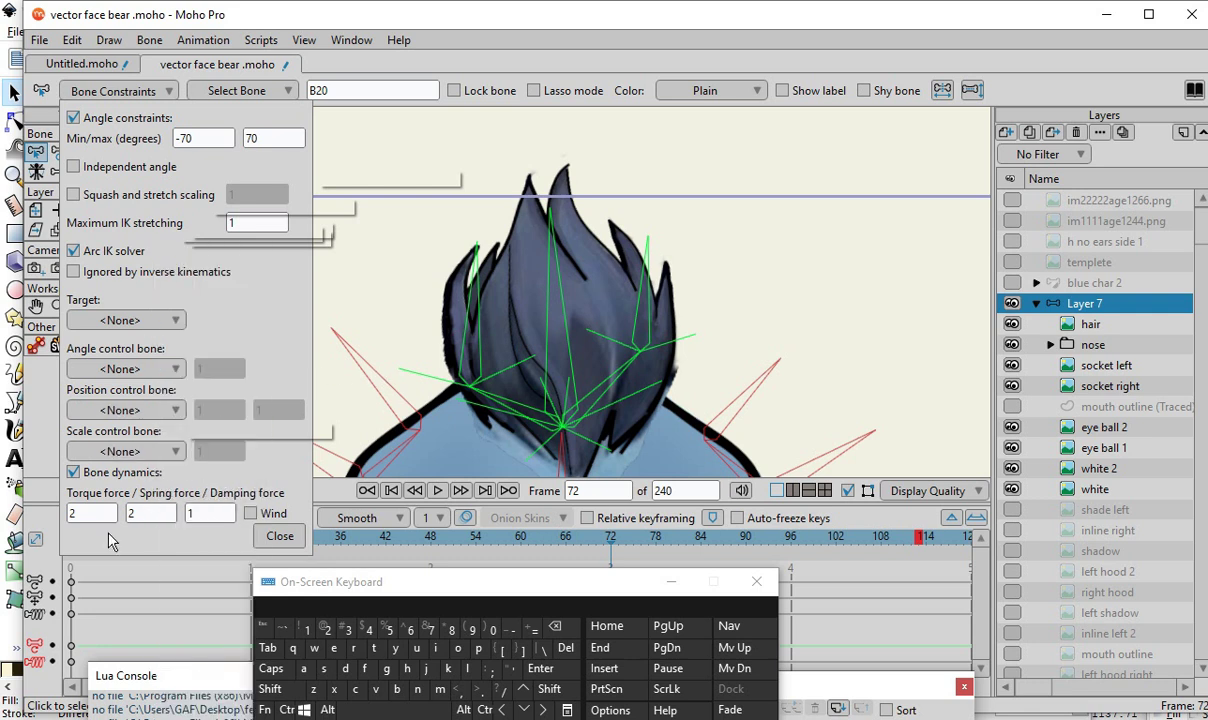
- Set the hair bones' dynamics to torque force 0.20, spring force 1.40 and damping force 1.30, with Wind enabled
{"action": "left_click_drag", "start_coordinate": [290, 579], "coordinate": [464, 662]}
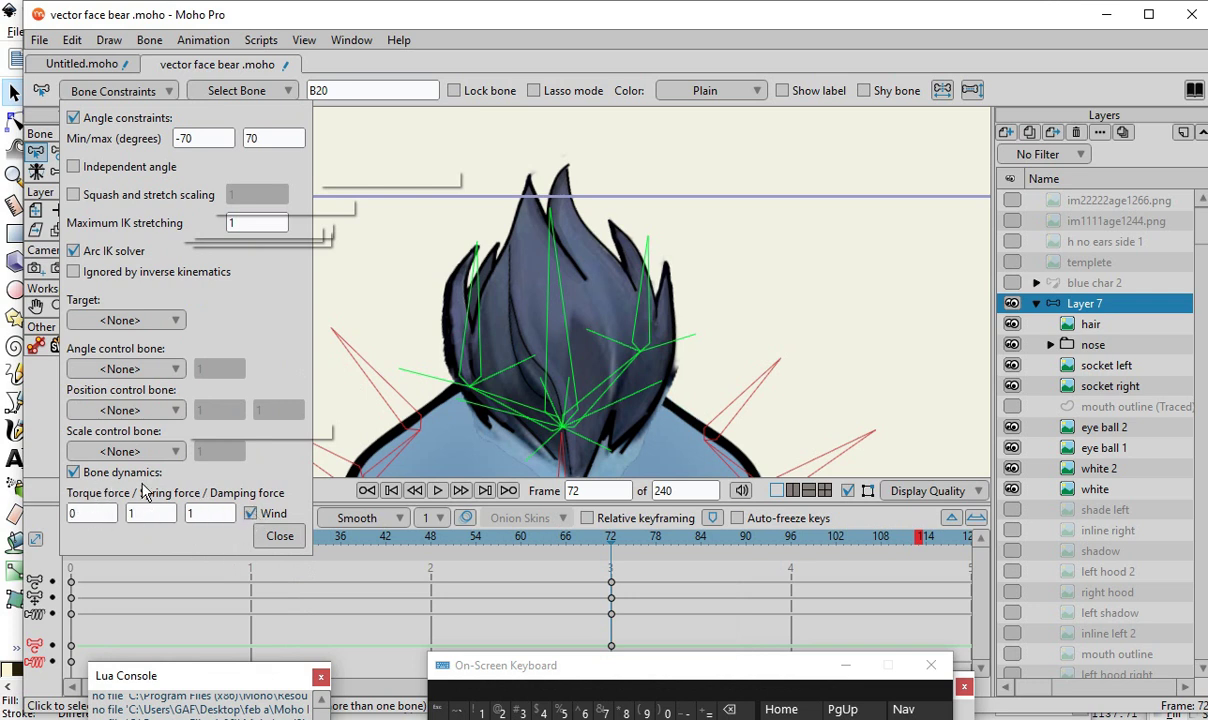
{"action": "left_click", "coordinate": [149, 516]}
{"action": "left_click", "coordinate": [220, 513]}
{"action": "type", "text": ".20"}
{"action": "left_click", "coordinate": [98, 516]}
{"action": "type", "text": ".20"}
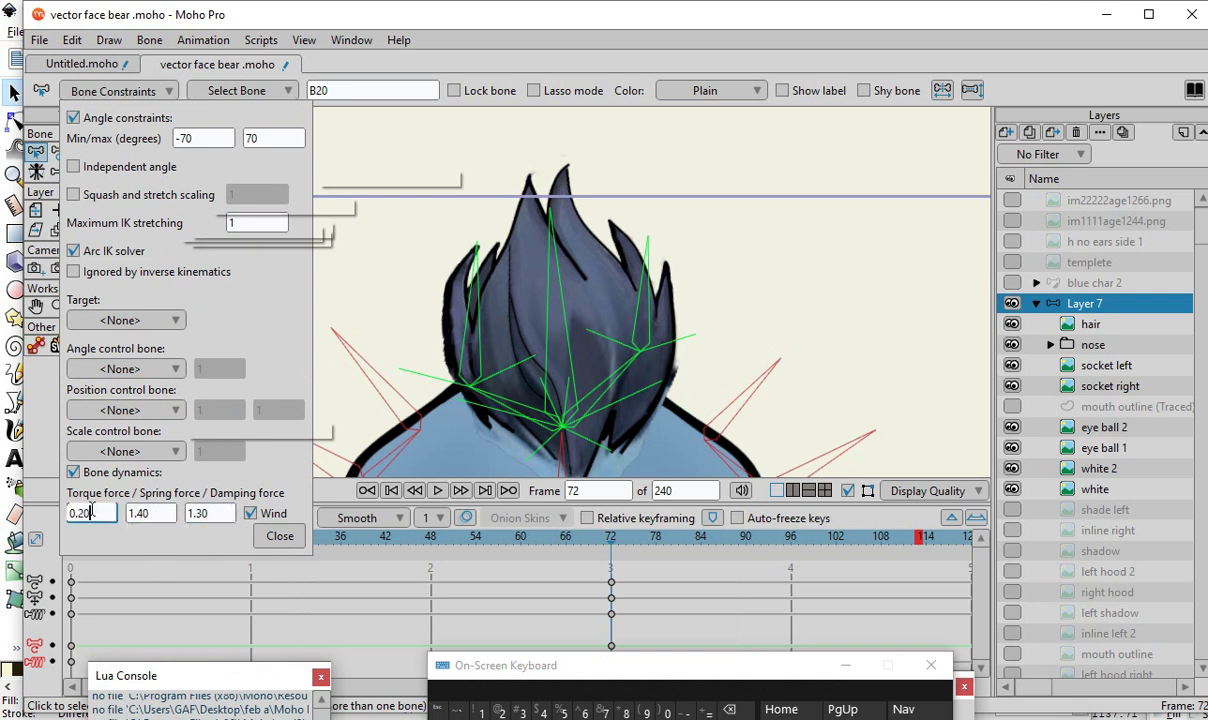
{"action": "left_click", "coordinate": [280, 537]}
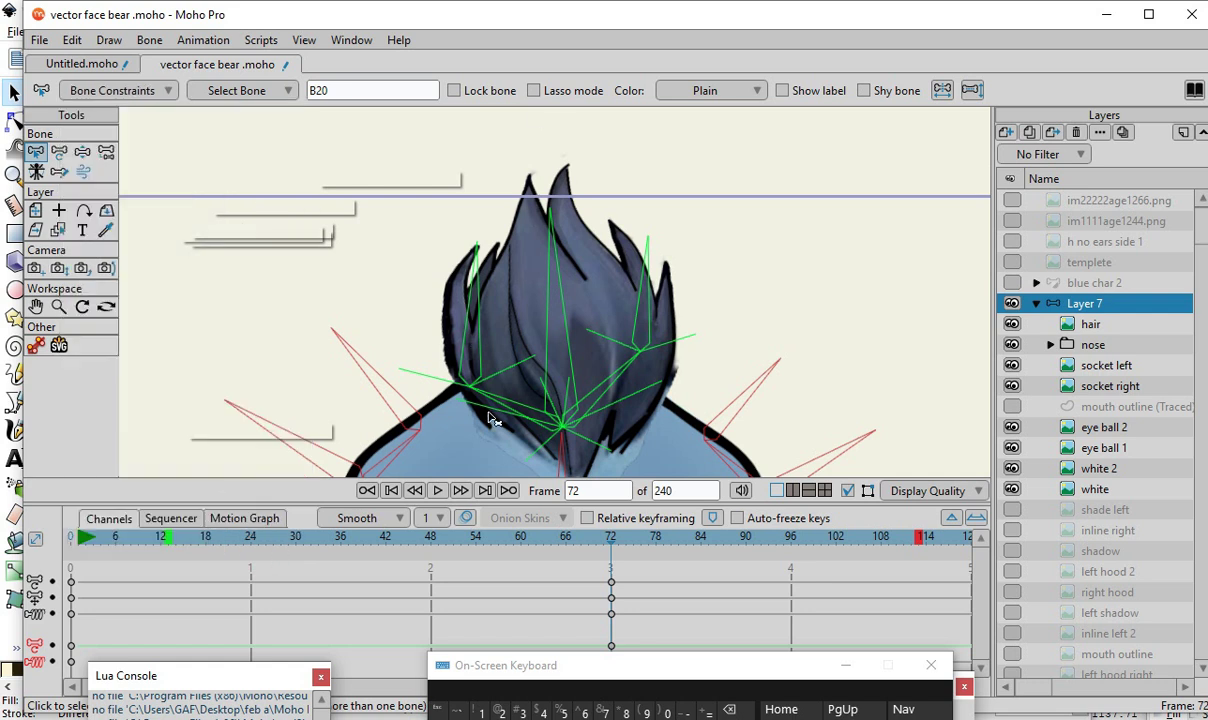
- Rotate the selected hair bones together at frame 72, and preview the animation from frame 3
{"action": "left_click", "coordinate": [59, 151]}
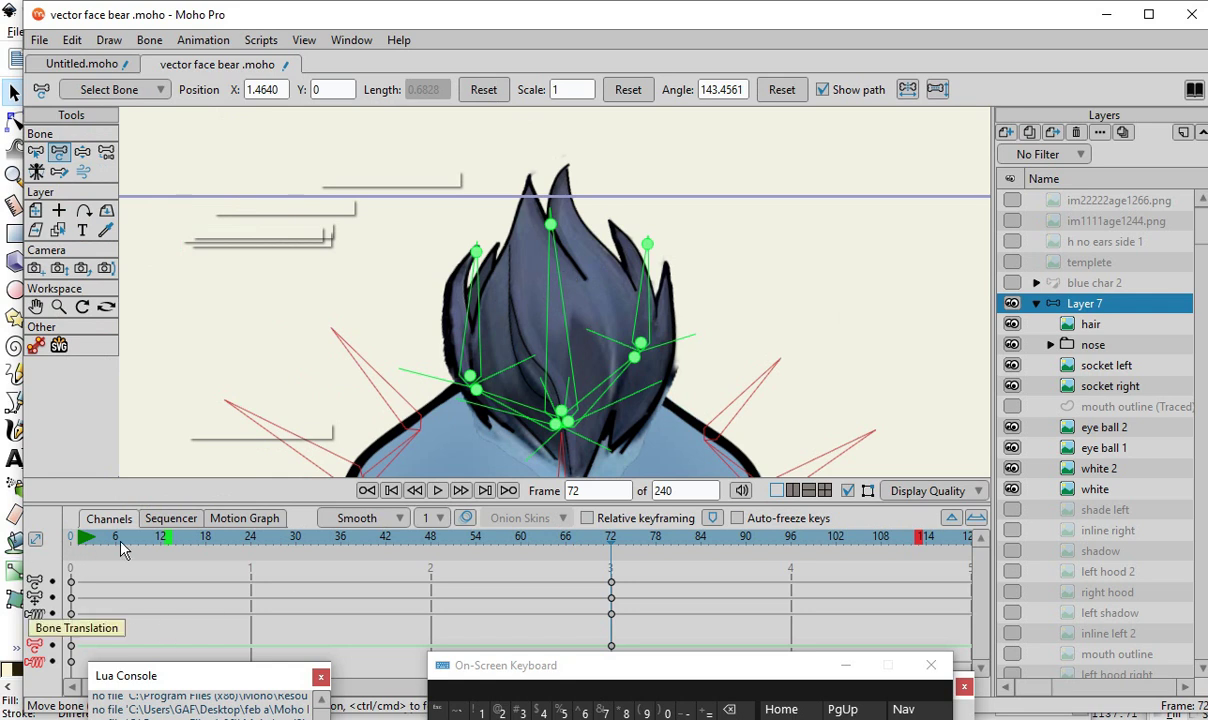
{"action": "left_click_drag", "start_coordinate": [538, 327], "coordinate": [628, 291]}
{"action": "left_click_drag", "start_coordinate": [585, 536], "coordinate": [15, 565]}
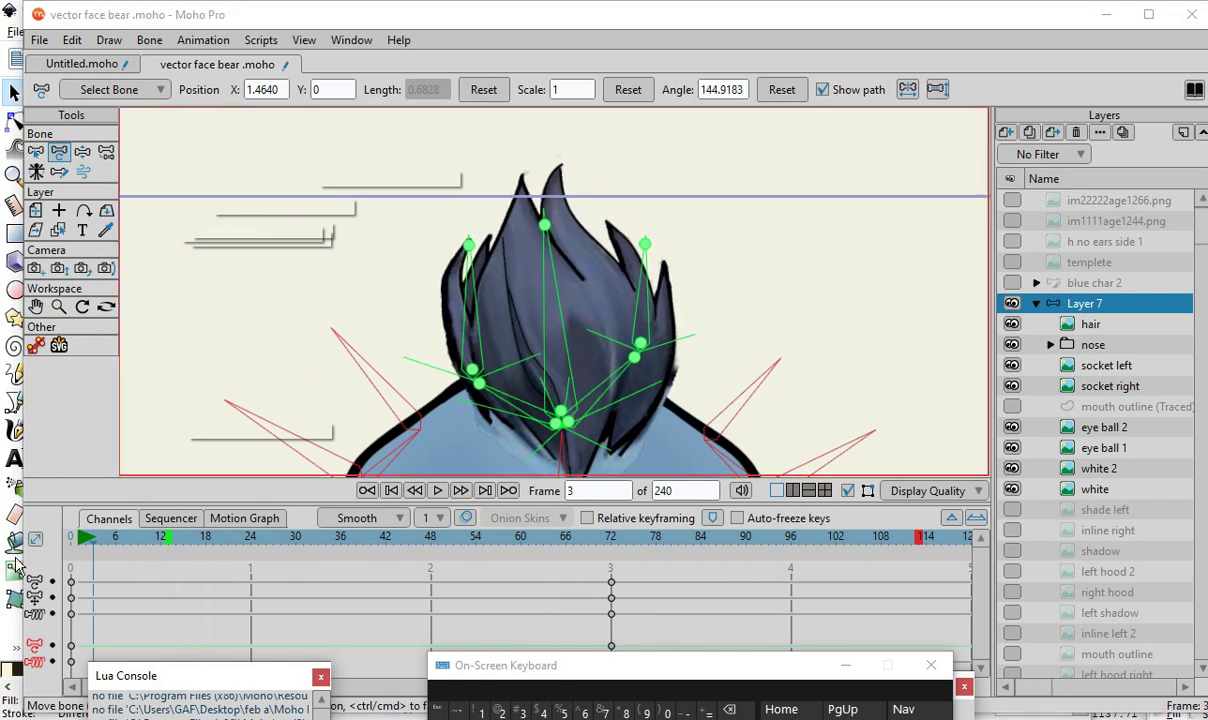
{"action": "left_click", "coordinate": [437, 491]}
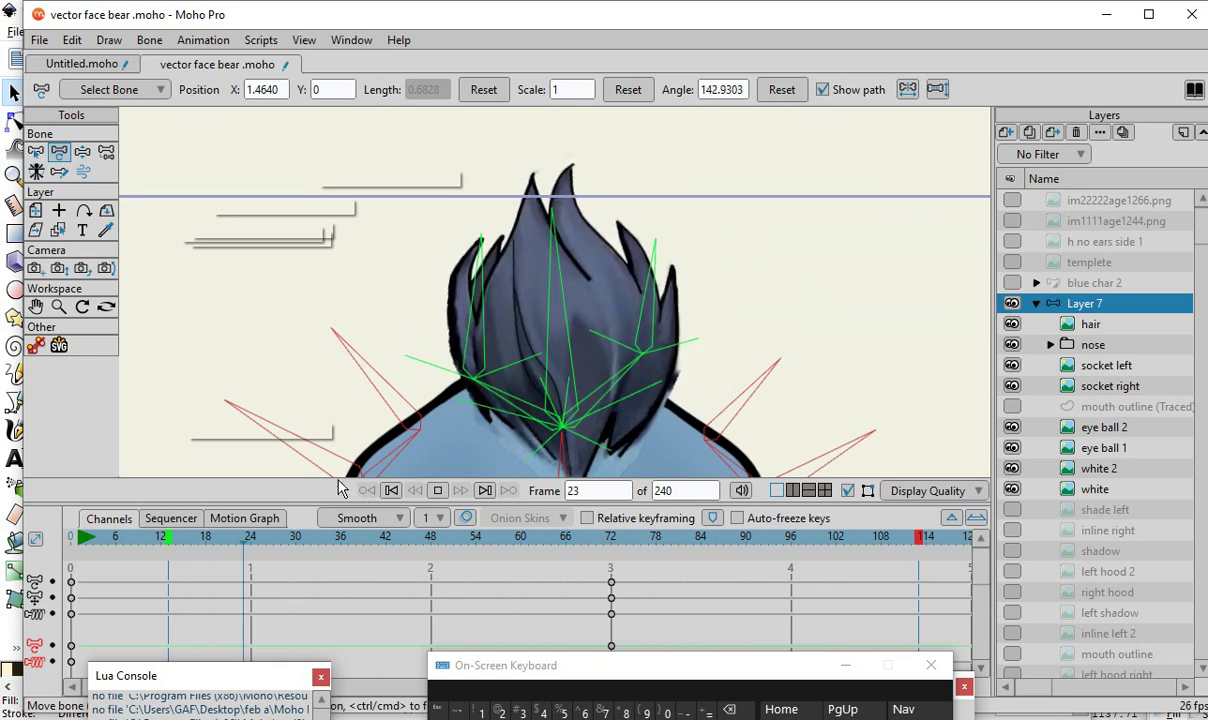
{"action": "left_click", "coordinate": [438, 490]}
- Fit the timeline to show all 240 frames and set the playback range from about frame 24 to 184
{"action": "scroll", "coordinate": [443, 348], "scroll_direction": "down", "scroll_amount": 3}
{"action": "scroll", "coordinate": [443, 348], "scroll_direction": "up", "scroll_amount": 5}
{"action": "scroll", "coordinate": [518, 345], "scroll_direction": "down", "scroll_amount": 3}
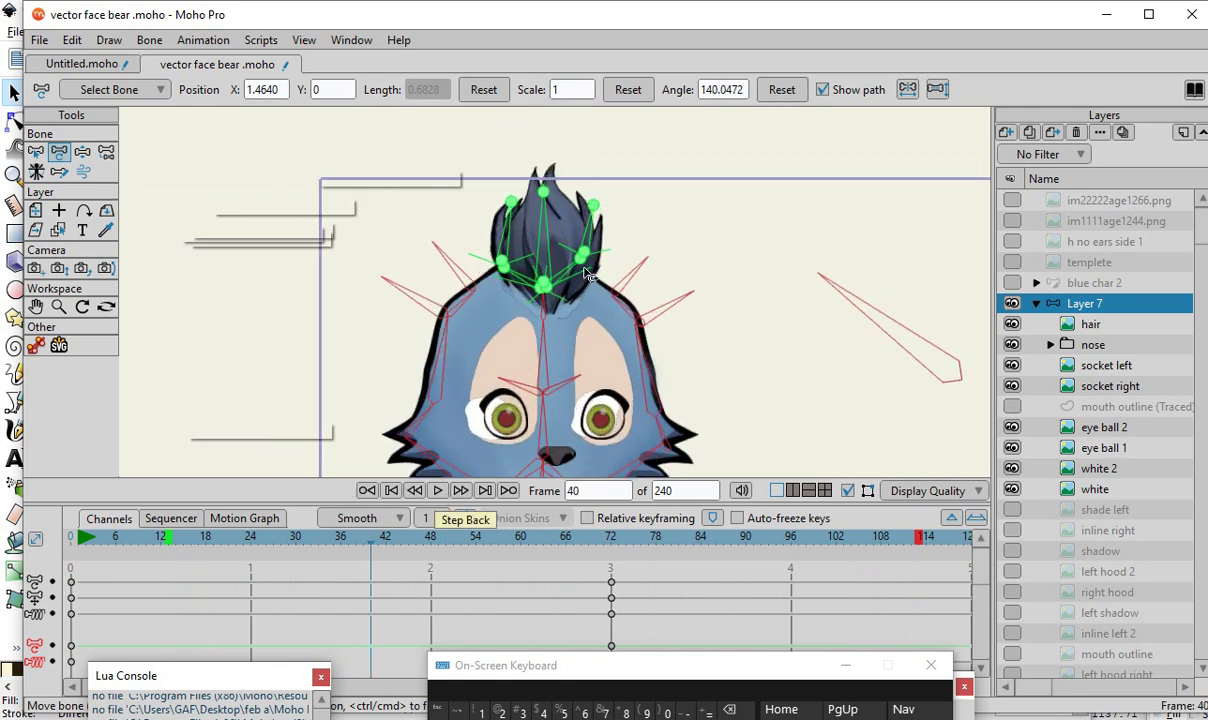
{"action": "scroll", "coordinate": [530, 400], "scroll_direction": "up", "scroll_amount": 2}
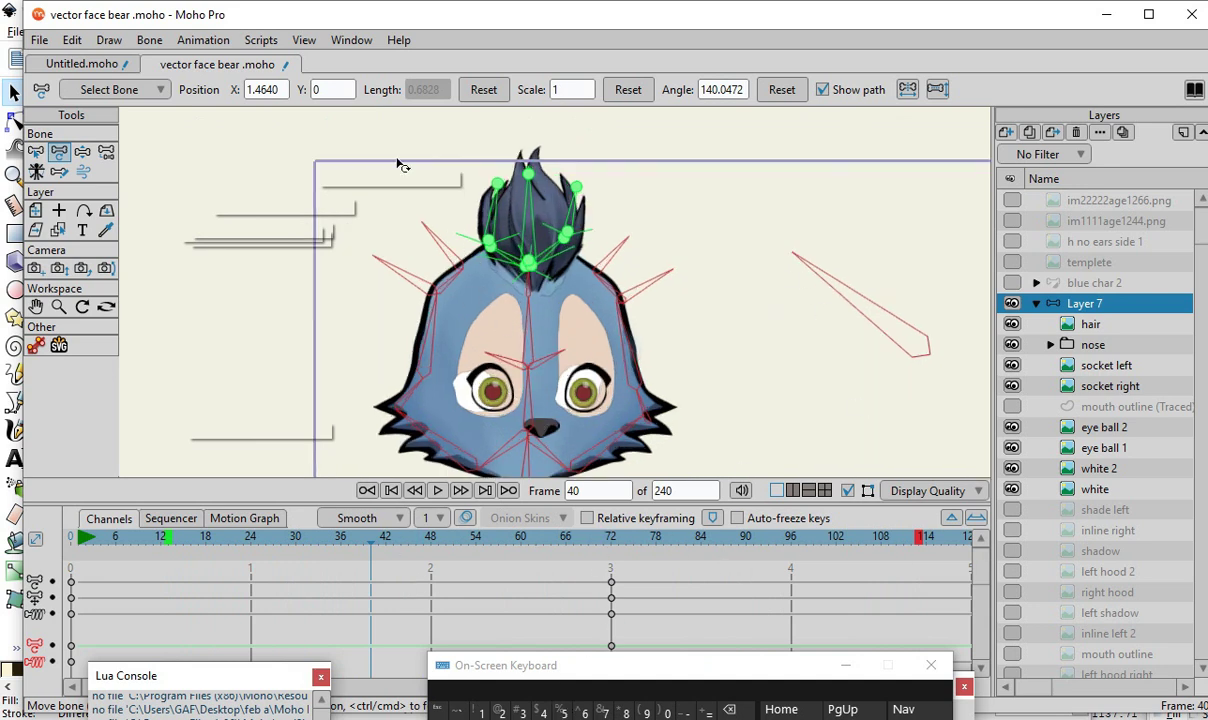
{"action": "scroll", "coordinate": [400, 165], "scroll_direction": "down", "scroll_amount": 2}
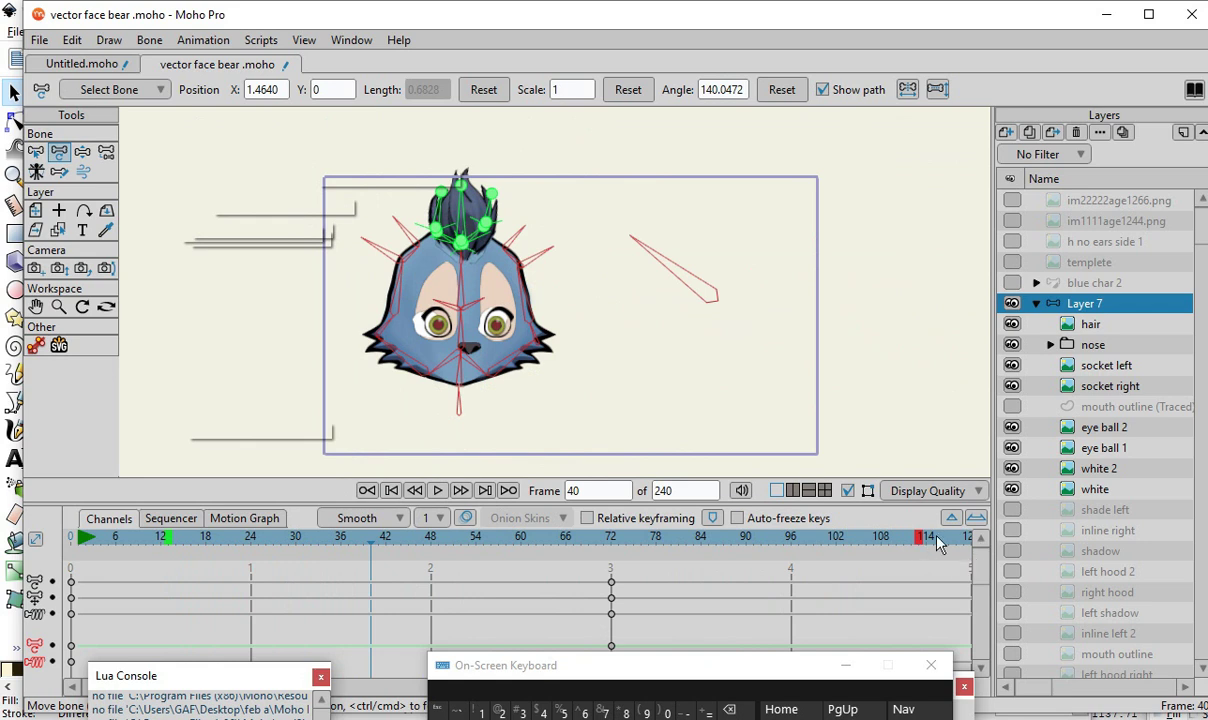
{"action": "left_click", "coordinate": [978, 520]}
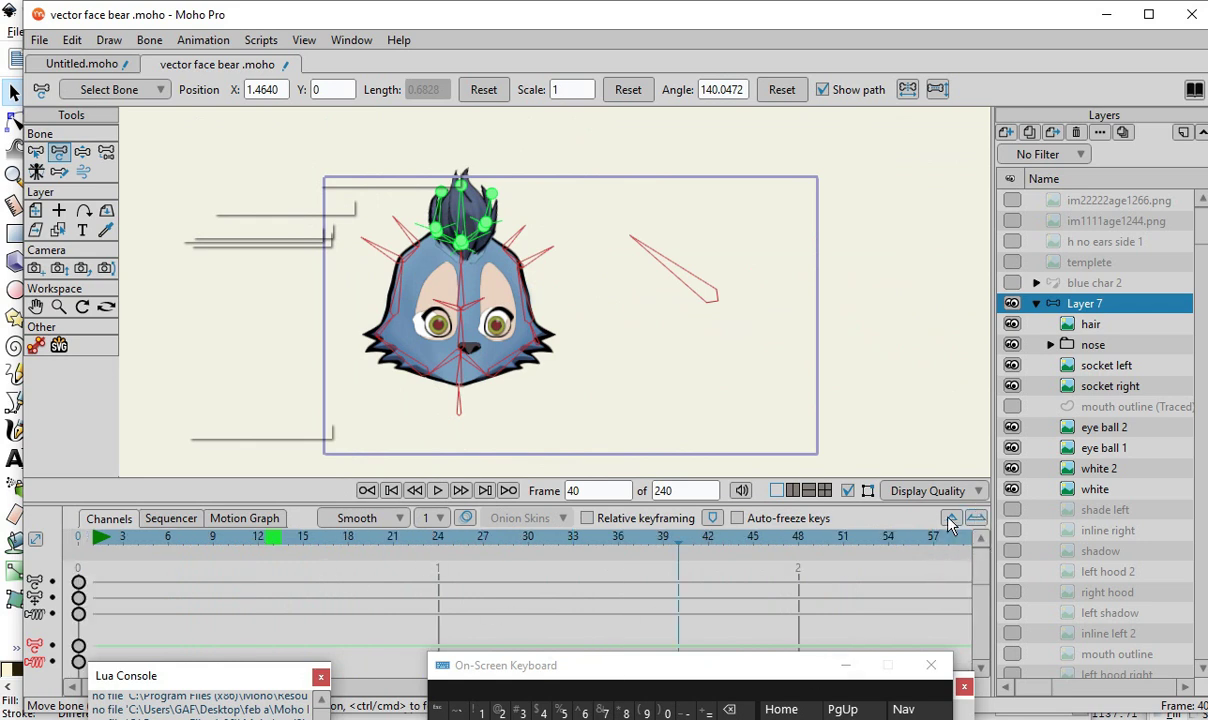
{"action": "left_click", "coordinate": [951, 518]}
{"action": "left_click", "coordinate": [951, 518]}
{"action": "left_click_drag", "start_coordinate": [573, 677], "coordinate": [692, 18]}
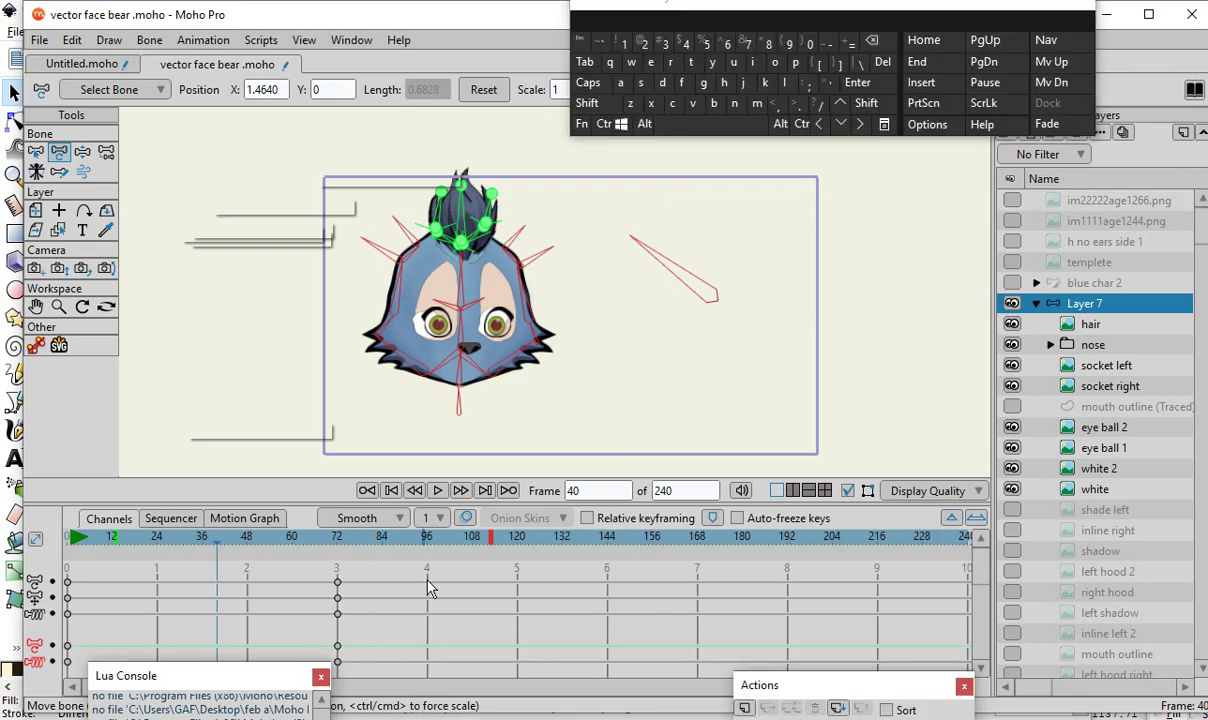
{"action": "left_click", "coordinate": [603, 124]}
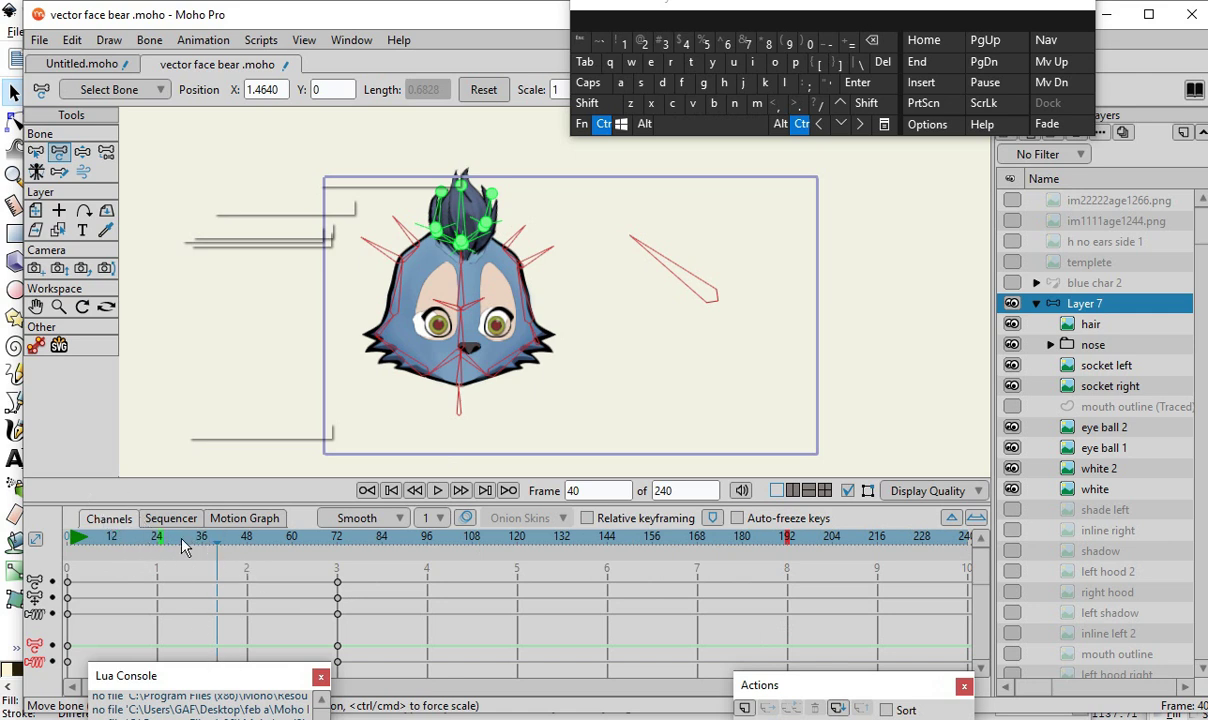
{"action": "left_click_drag", "start_coordinate": [770, 548], "coordinate": [762, 540]}
- Play the hair movement over the new playback range and return to frame 72
{"action": "left_click", "coordinate": [437, 490]}
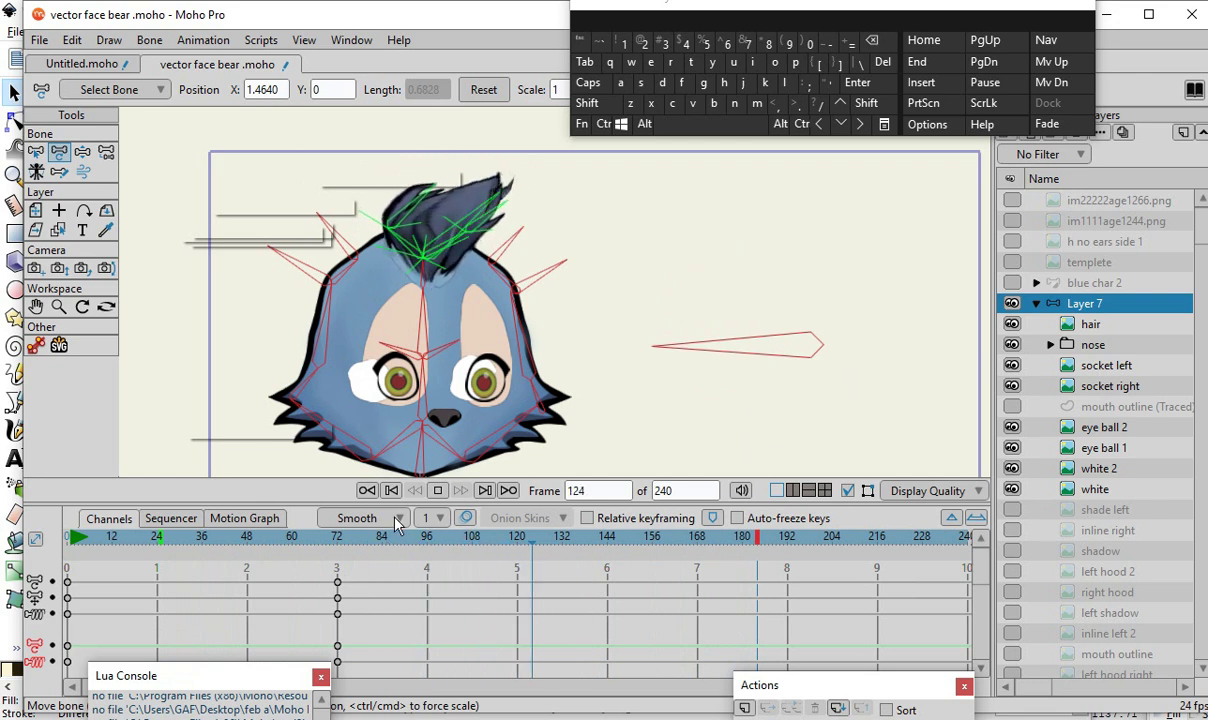
{"action": "left_click", "coordinate": [437, 490]}
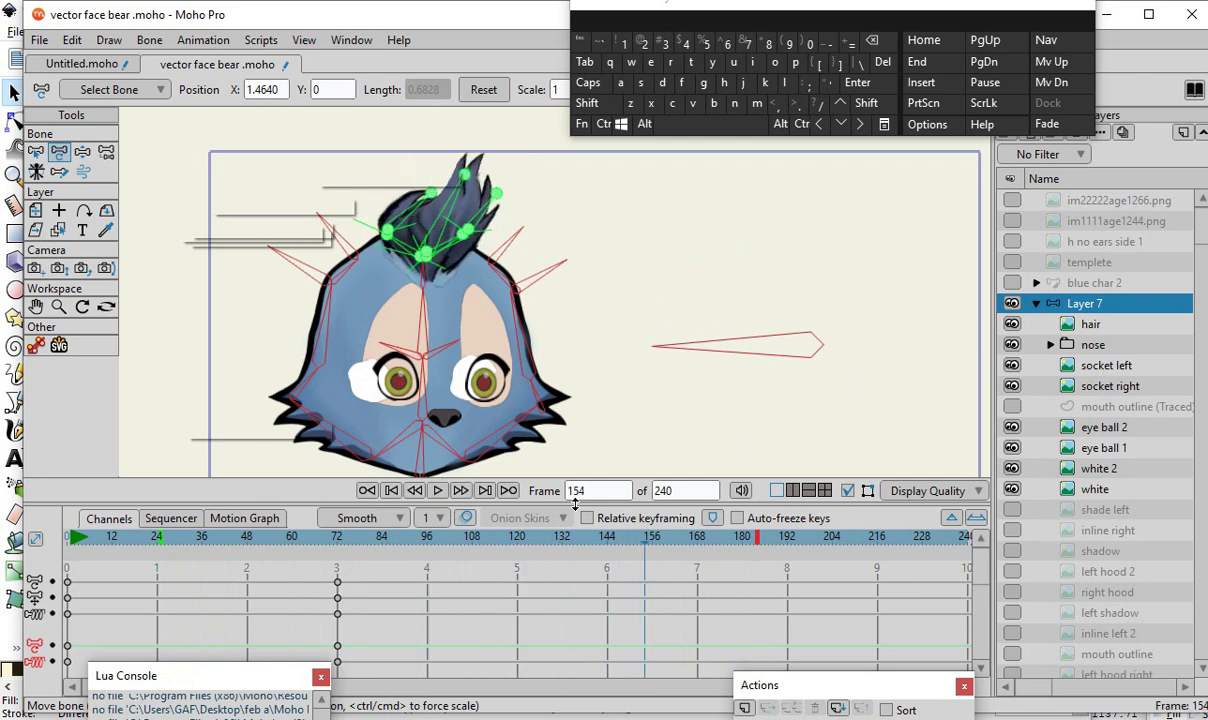
{"action": "left_click_drag", "start_coordinate": [652, 555], "coordinate": [338, 588]}
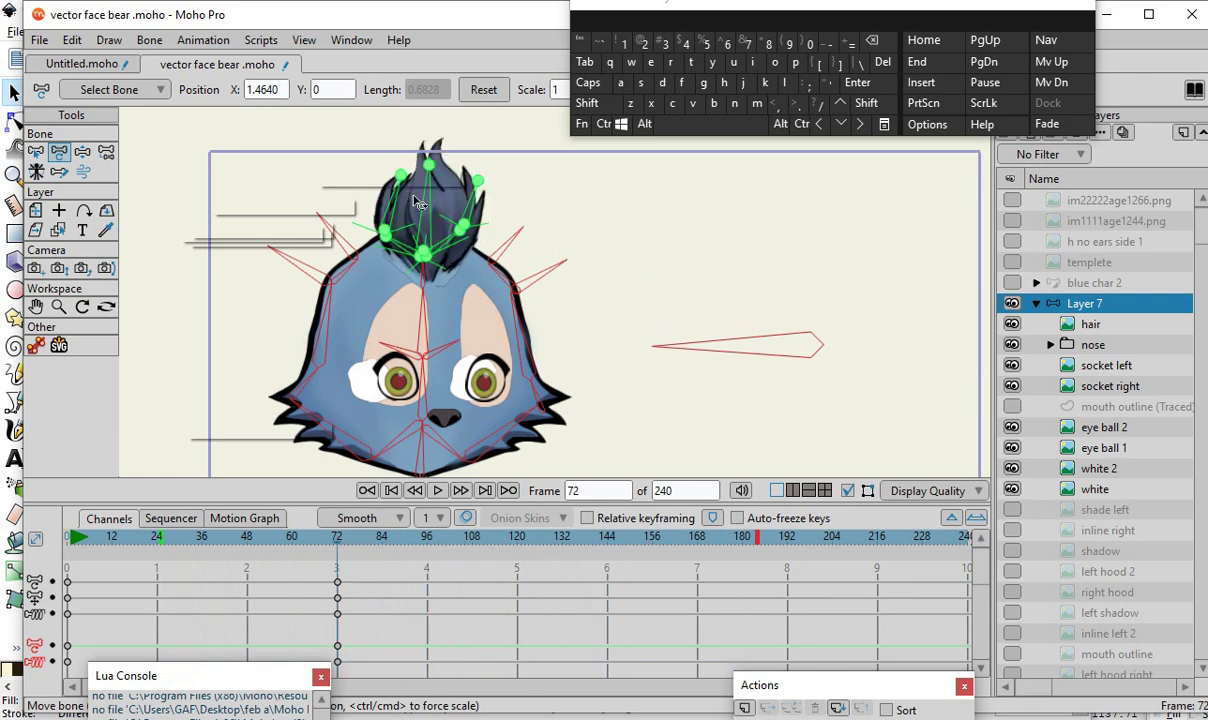
- Review the bone selection list and the motion graph, returning to frame 0
{"action": "left_click", "coordinate": [158, 90]}
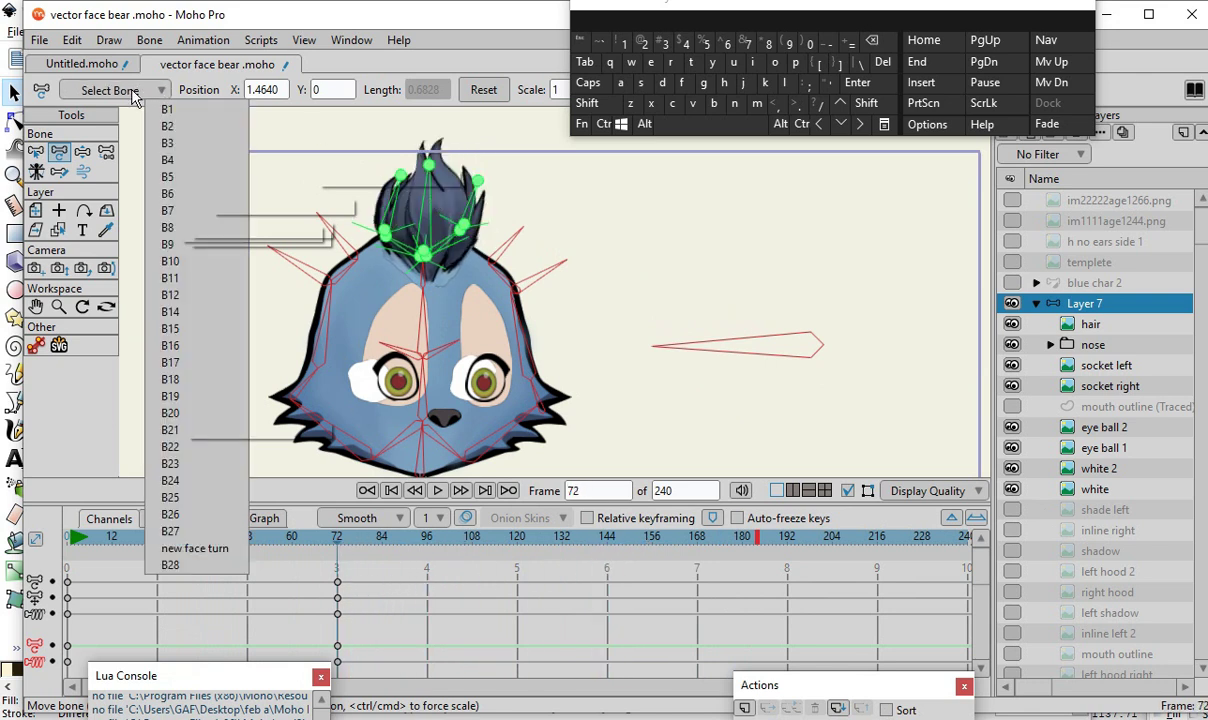
{"action": "left_click", "coordinate": [112, 90]}
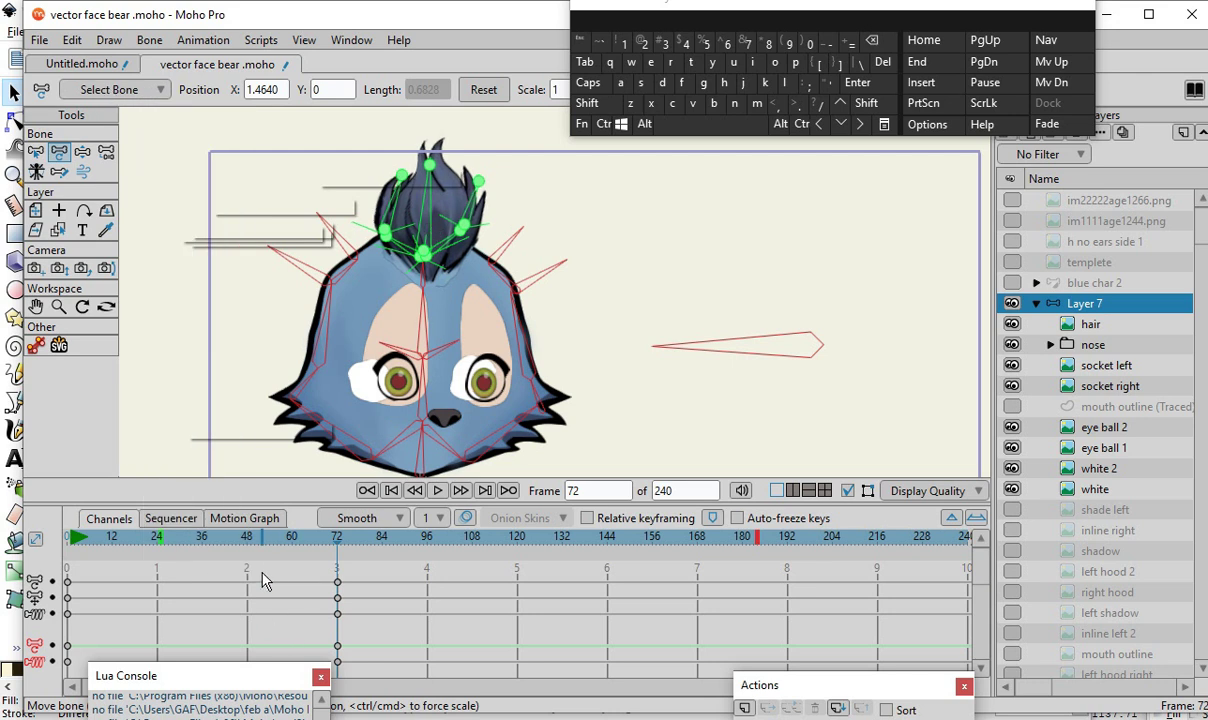
{"action": "left_click", "coordinate": [228, 518]}
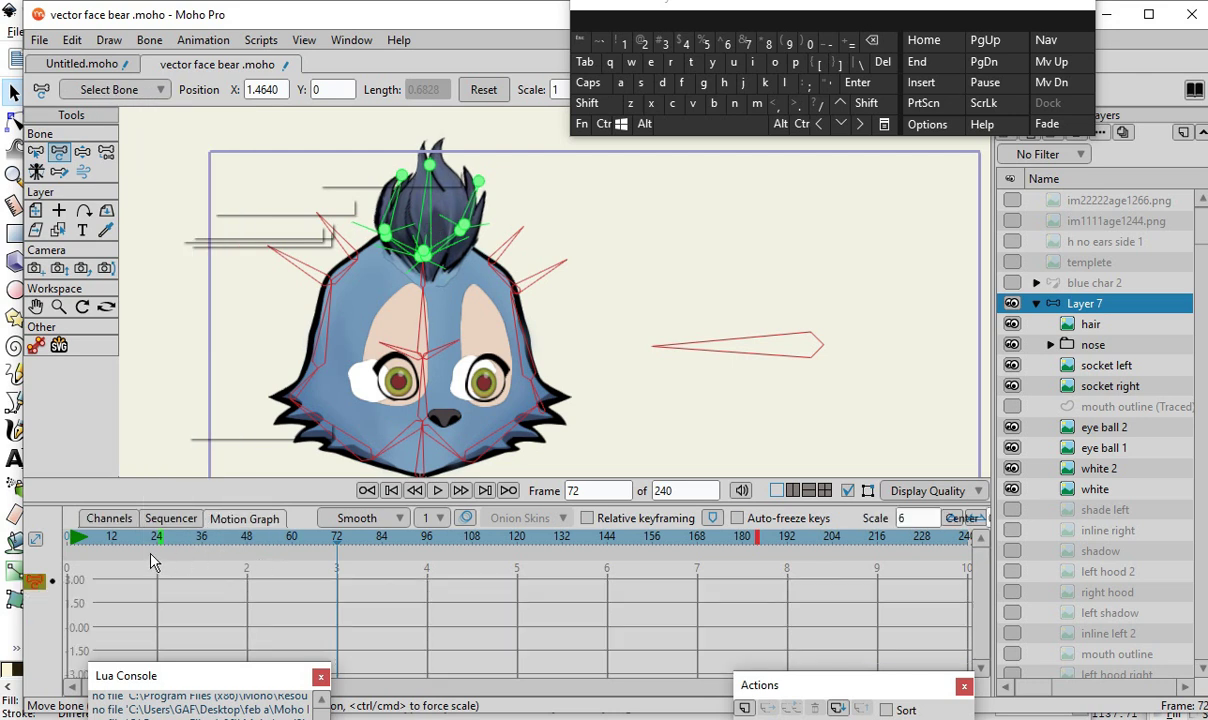
{"action": "left_click", "coordinate": [108, 518]}
{"action": "left_click_drag", "start_coordinate": [255, 537], "coordinate": [15, 580]}
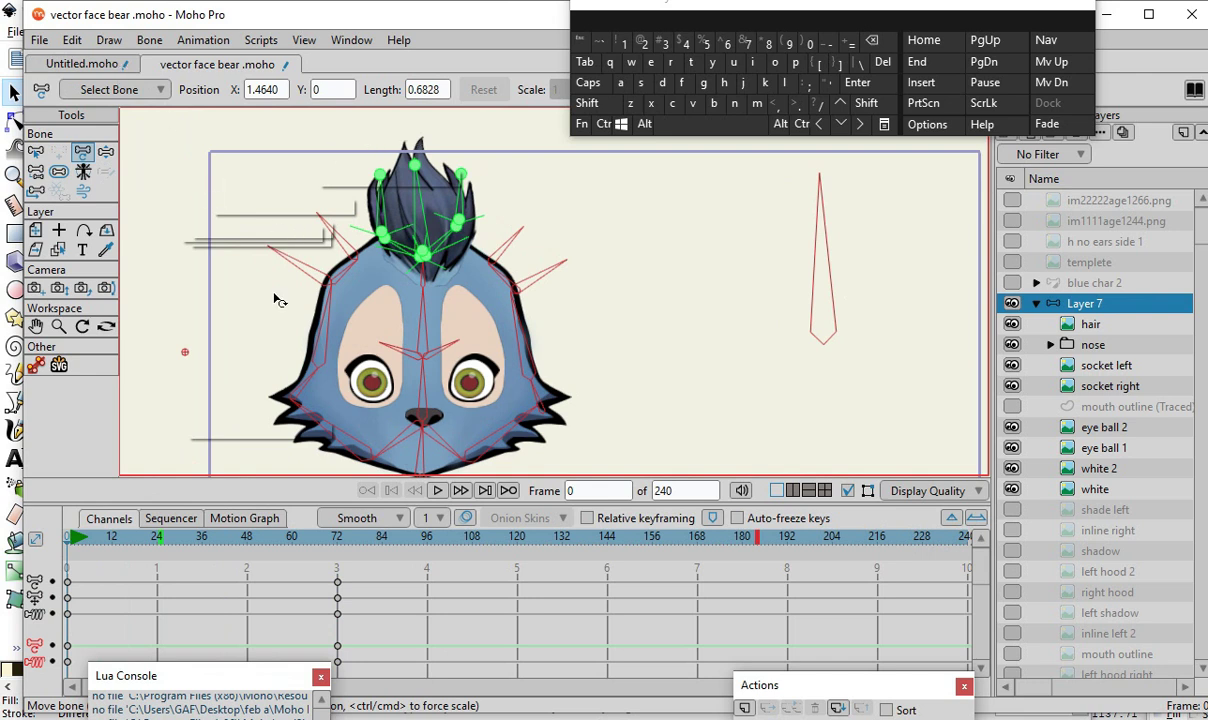
{"action": "left_click", "coordinate": [157, 91]}
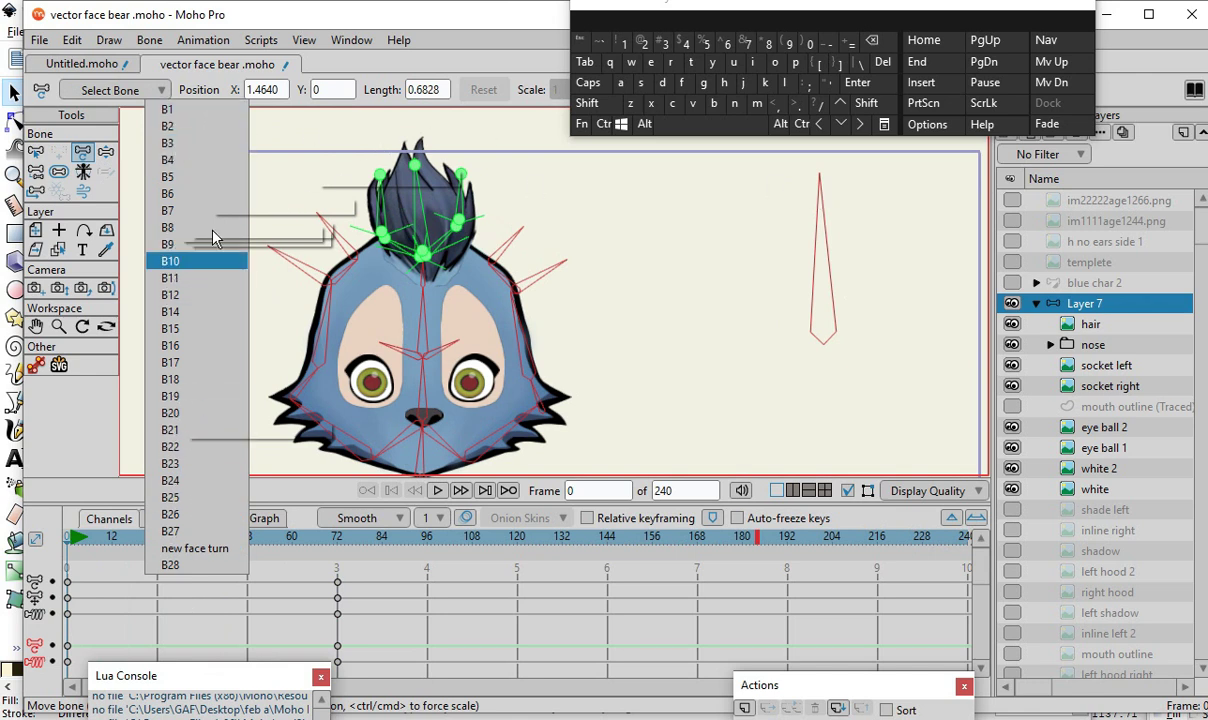
{"action": "left_click", "coordinate": [652, 278]}
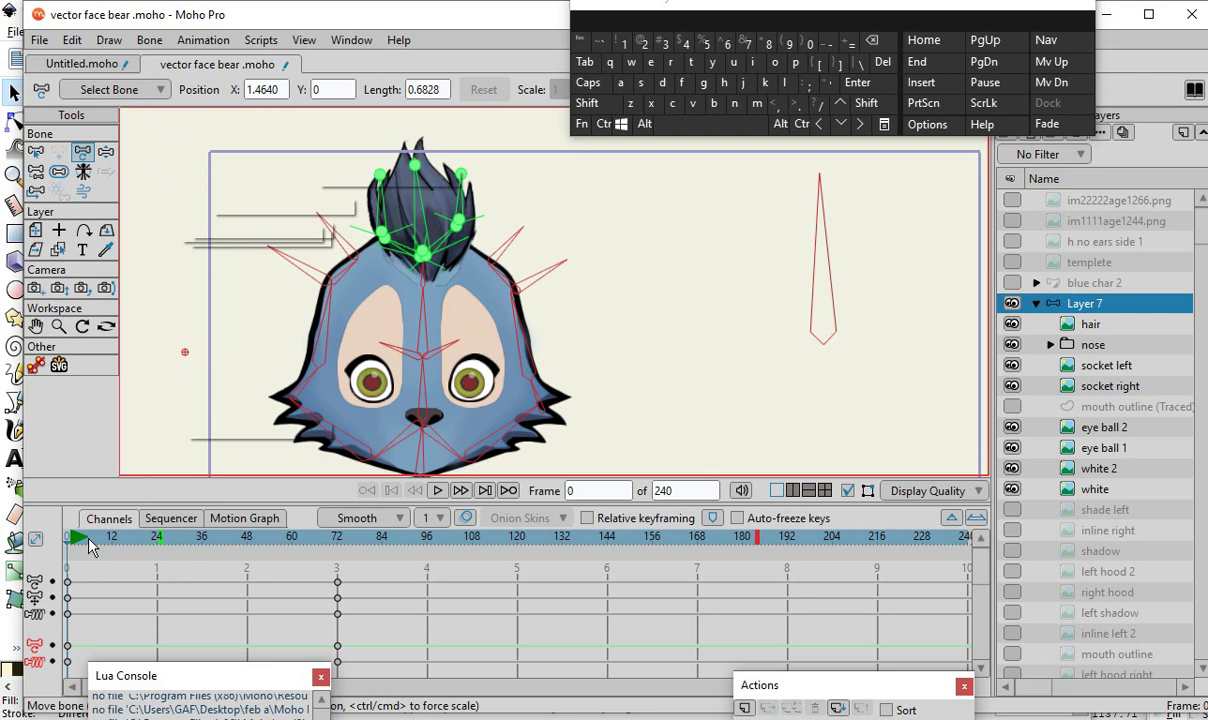
- Preview the hair dynamics again, stop playback and close the on-screen keyboard
{"action": "left_click", "coordinate": [437, 491]}
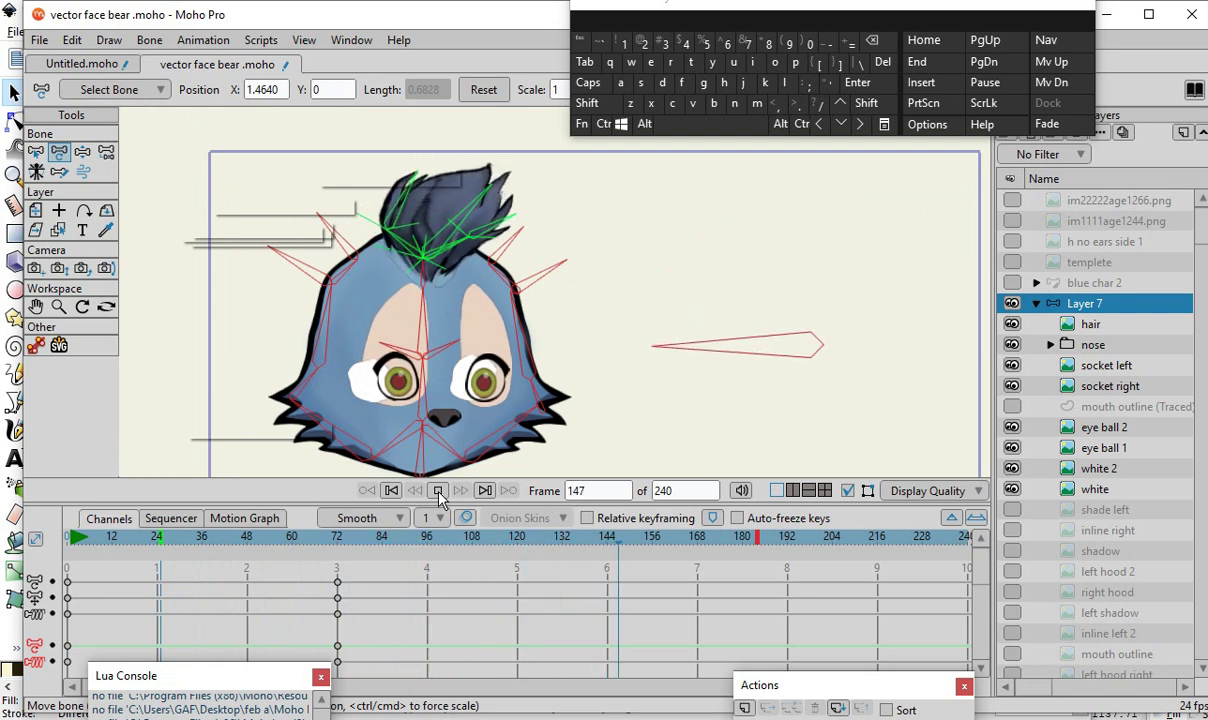
{"action": "left_click", "coordinate": [438, 494]}
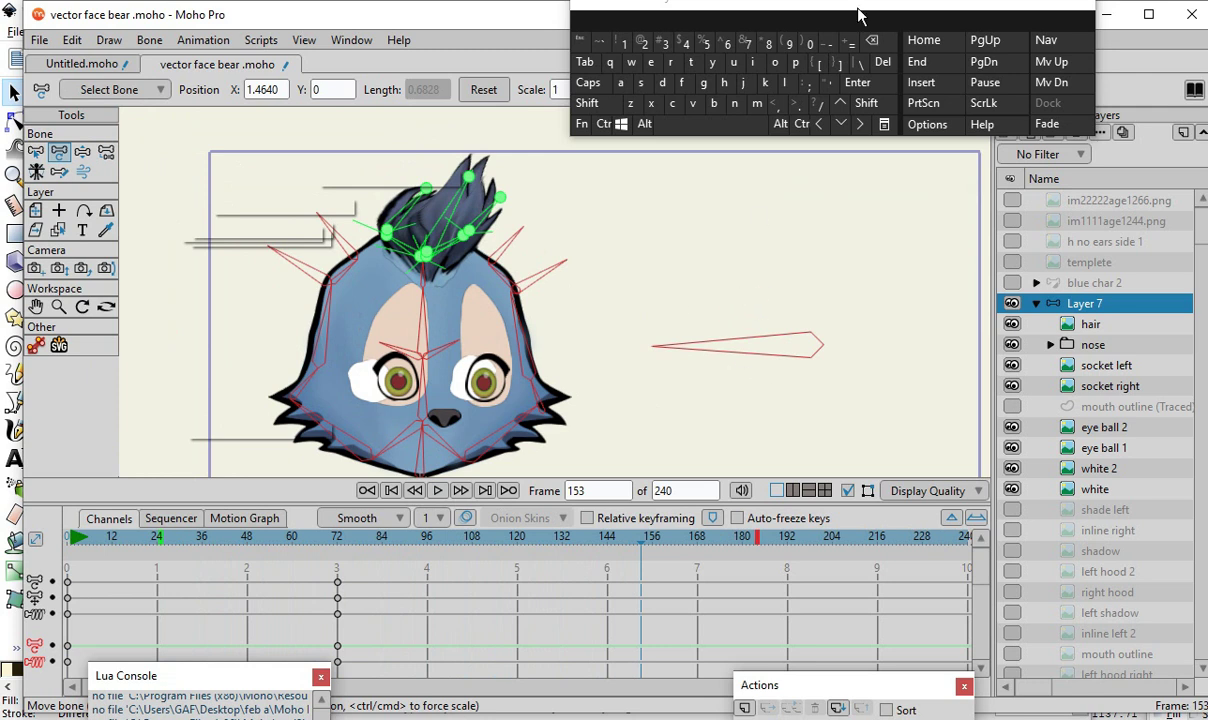
{"action": "left_click_drag", "start_coordinate": [858, 15], "coordinate": [842, 65]}
{"action": "left_click", "coordinate": [977, 47]}
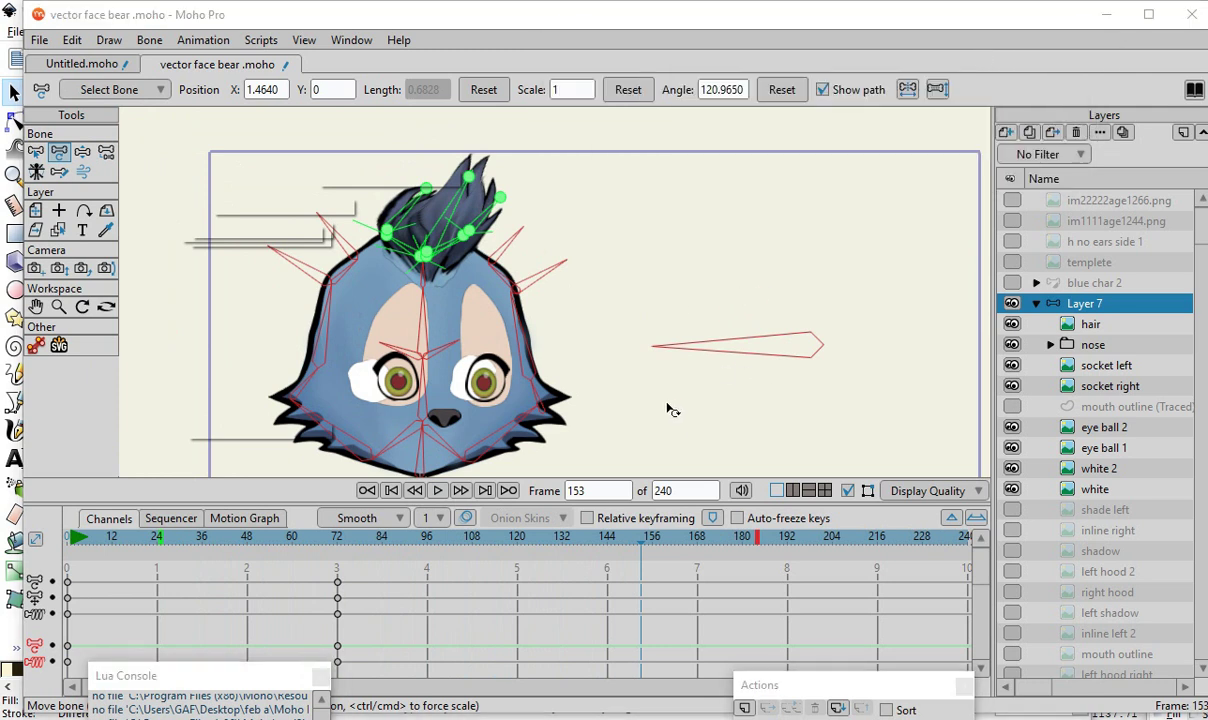
- Go to frame 104 and rotate the selected hair bones back to an upright pose
{"action": "left_click_drag", "start_coordinate": [400, 568], "coordinate": [458, 566]}
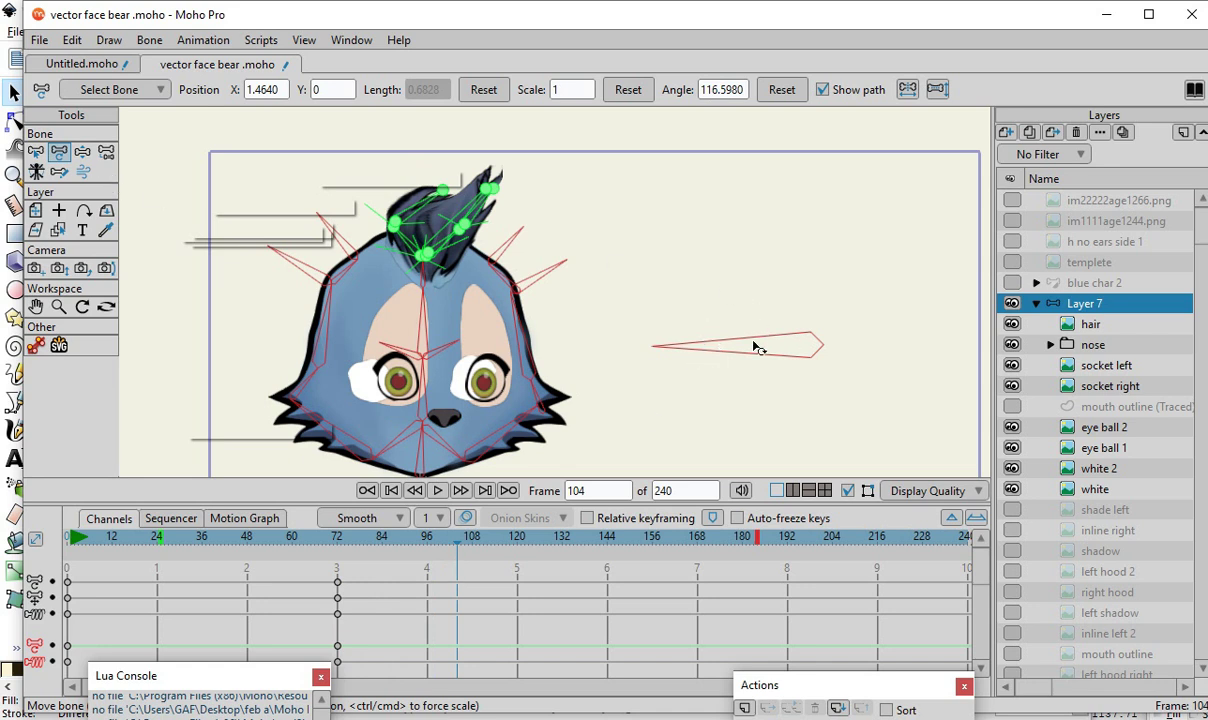
{"action": "left_click_drag", "start_coordinate": [683, 353], "coordinate": [810, 255]}
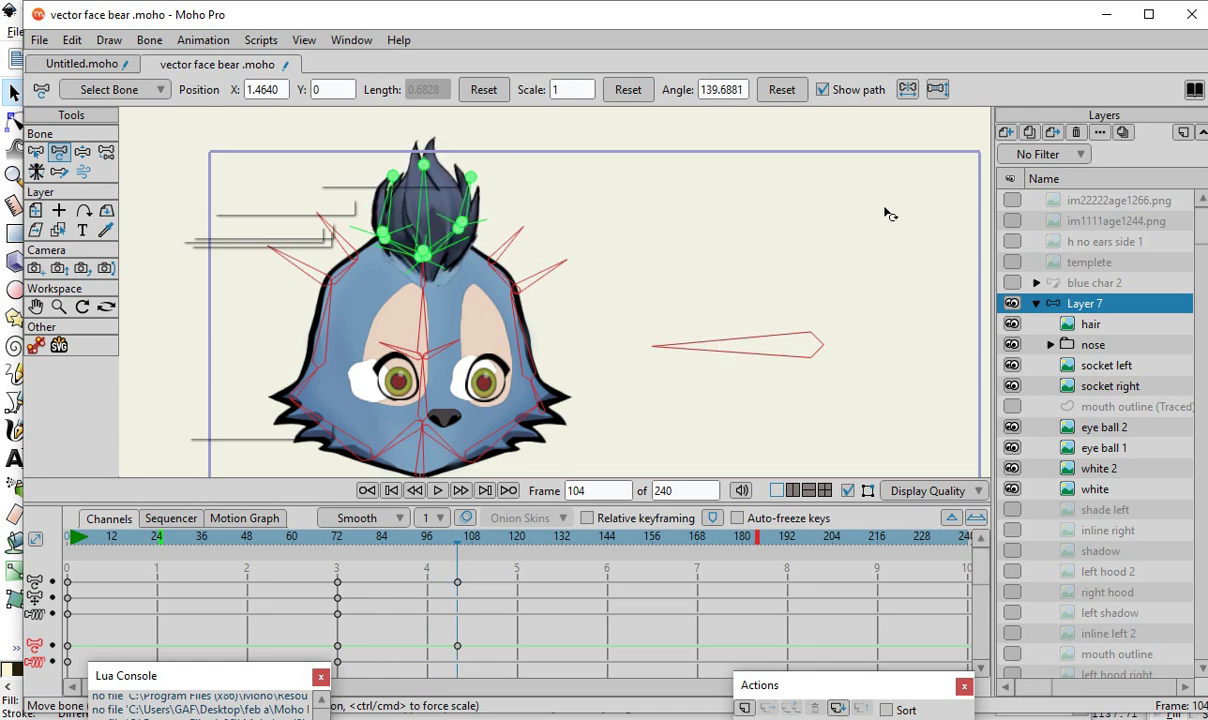
{"action": "left_click_drag", "start_coordinate": [683, 353], "coordinate": [703, 322]}
- Select the new face turn bone and rotate it to about 85.5° at frame 104 so the face looks forward
{"action": "left_click", "coordinate": [36, 151]}
{"action": "left_click", "coordinate": [588, 242]}
{"action": "left_click", "coordinate": [760, 354]}
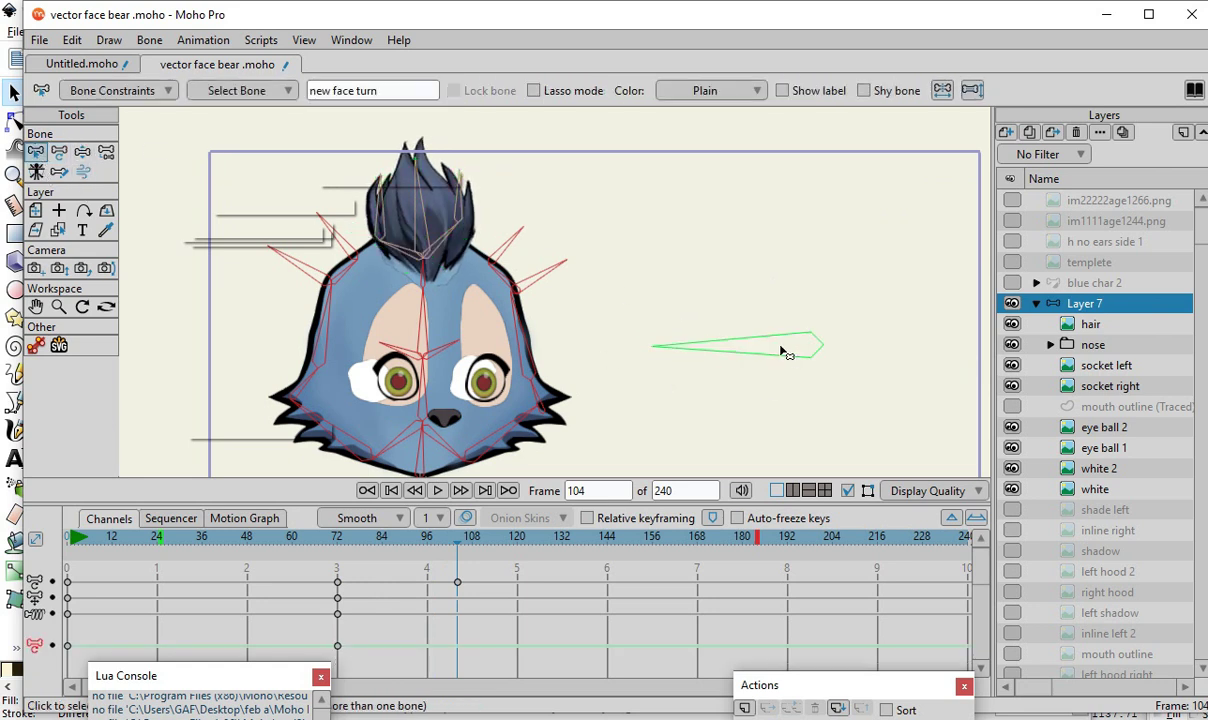
{"action": "left_click", "coordinate": [60, 152]}
{"action": "left_click_drag", "start_coordinate": [710, 346], "coordinate": [835, 281]}
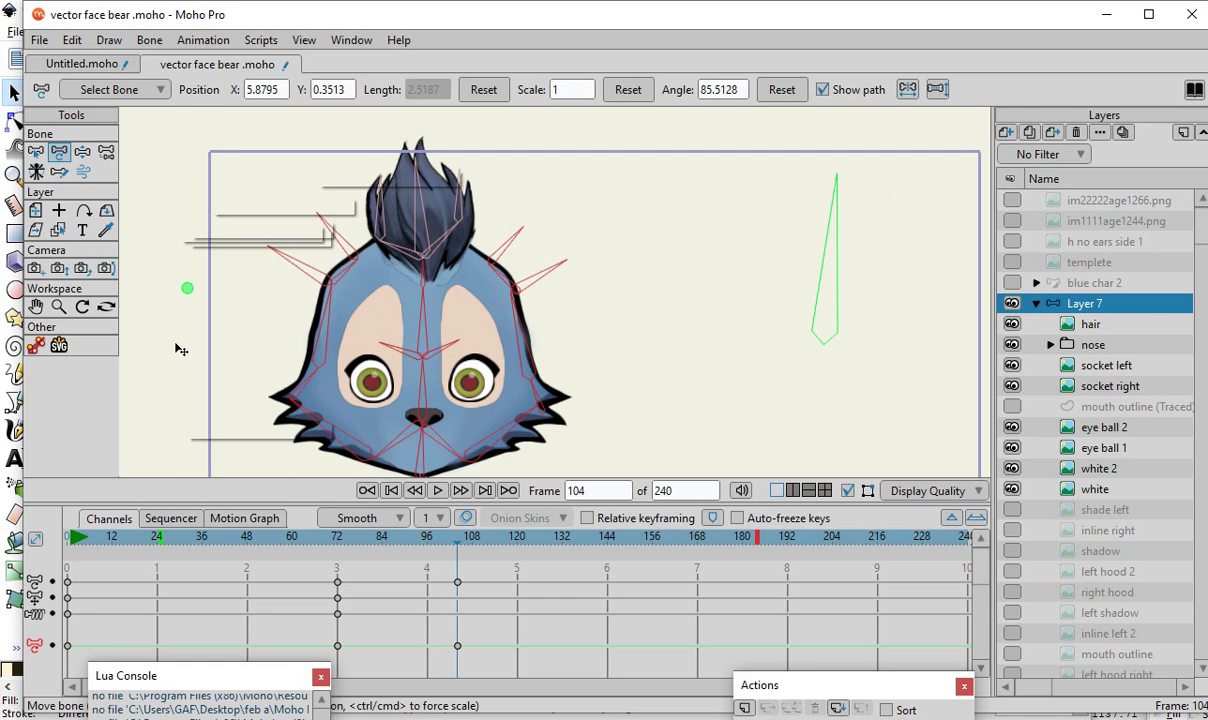
- Switch to Inkscape and examine the hooded character and the blurred glow shapes around it
{"action": "key", "text": "alt+Tab"}
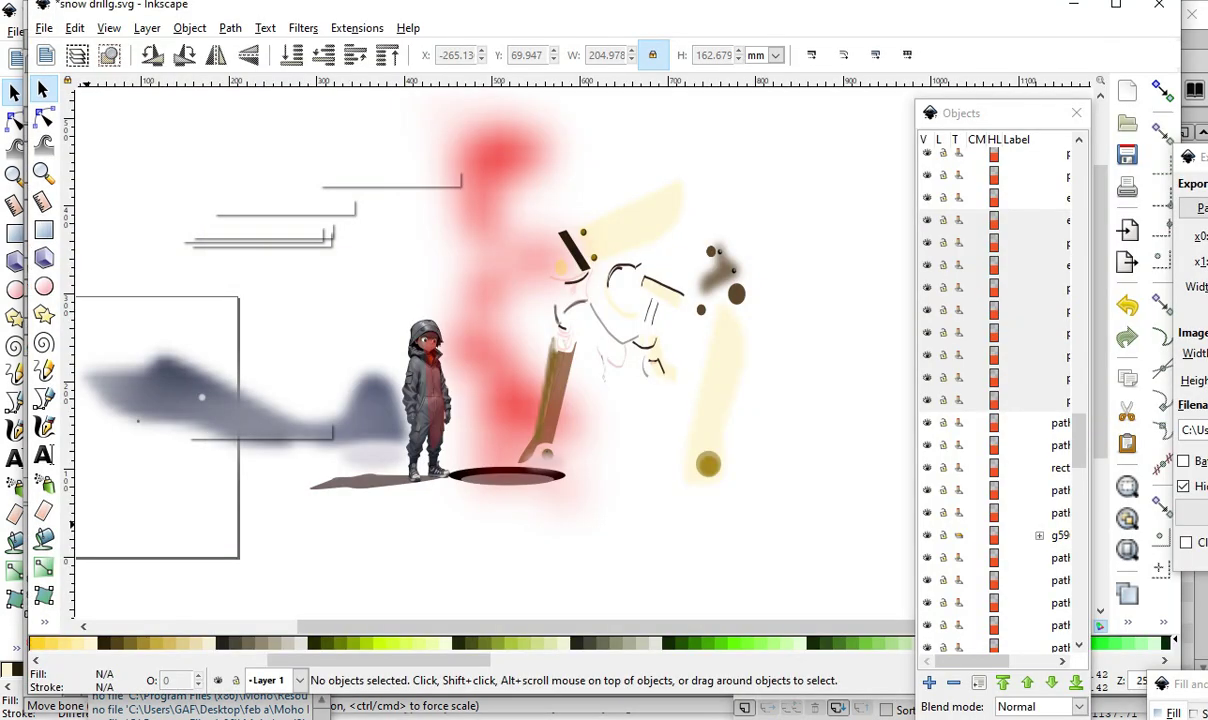
{"action": "scroll", "coordinate": [676, 354], "scroll_direction": "down", "scroll_amount": 3}
{"action": "scroll", "coordinate": [560, 426], "scroll_direction": "up", "scroll_amount": 6, "text": "ctrl"}
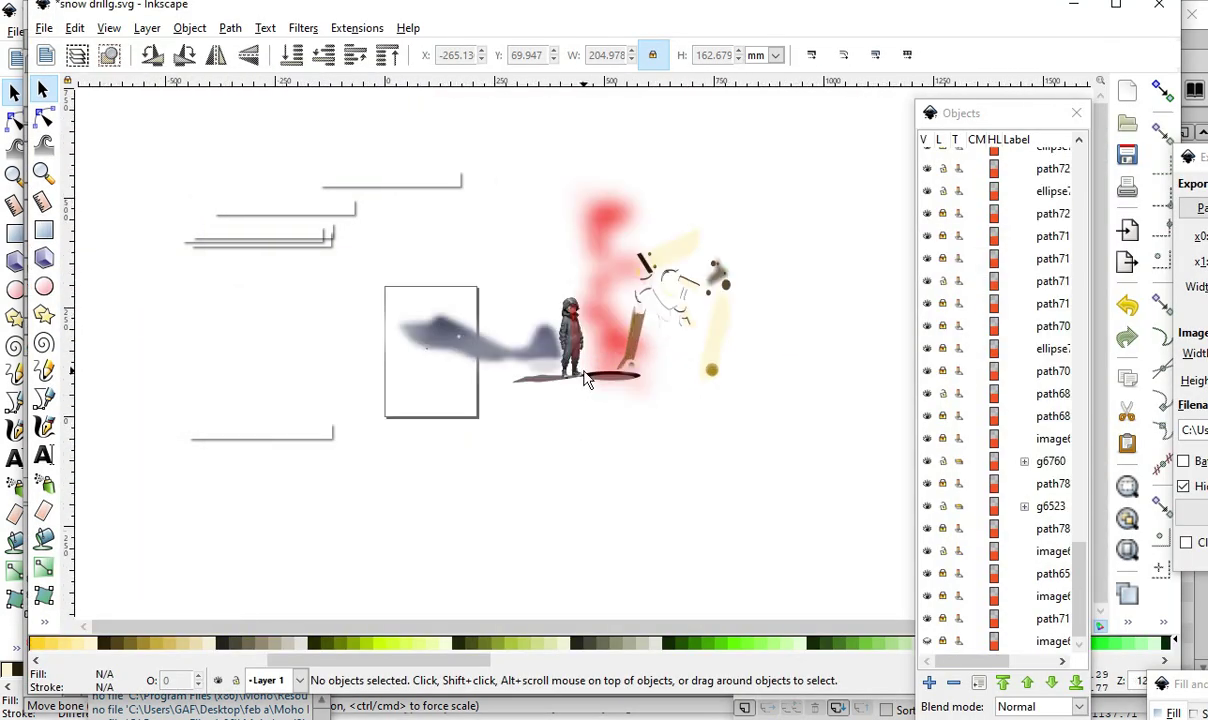
{"action": "scroll", "coordinate": [583, 313], "scroll_direction": "down", "scroll_amount": 3, "text": "ctrl"}
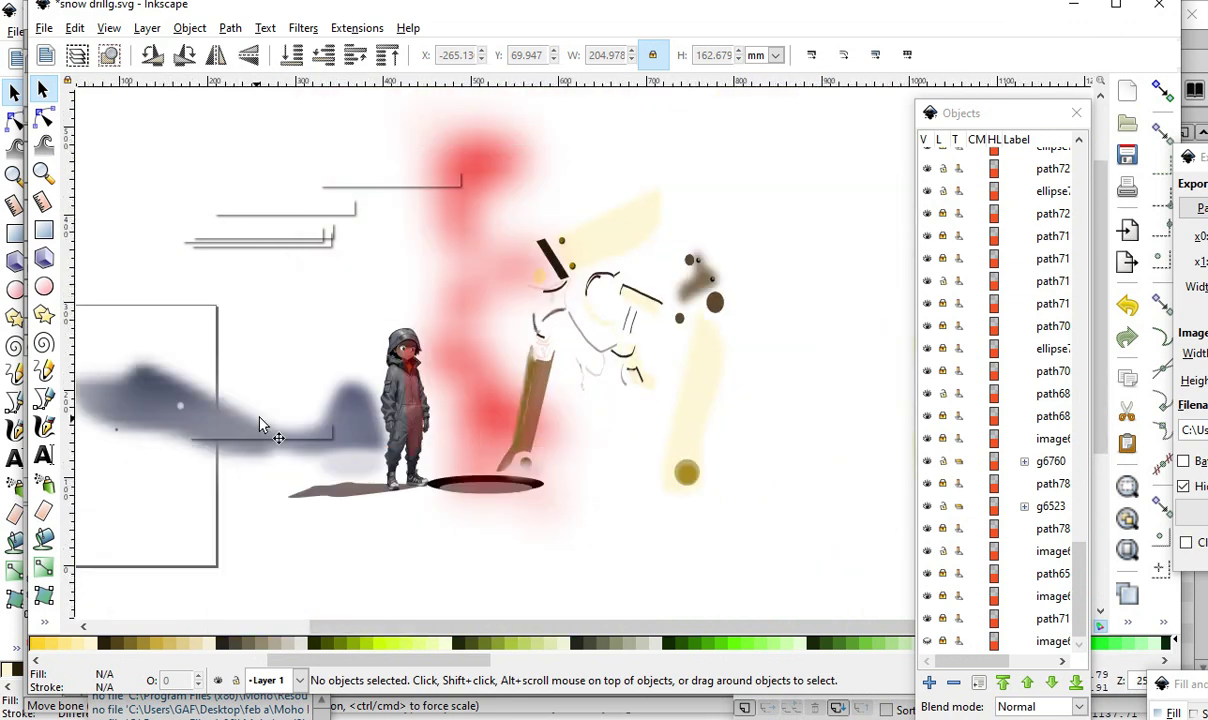
{"action": "scroll", "coordinate": [415, 513], "scroll_direction": "up", "scroll_amount": 3, "text": "ctrl"}
{"action": "scroll", "coordinate": [545, 290], "scroll_direction": "up", "scroll_amount": 3, "text": "ctrl"}
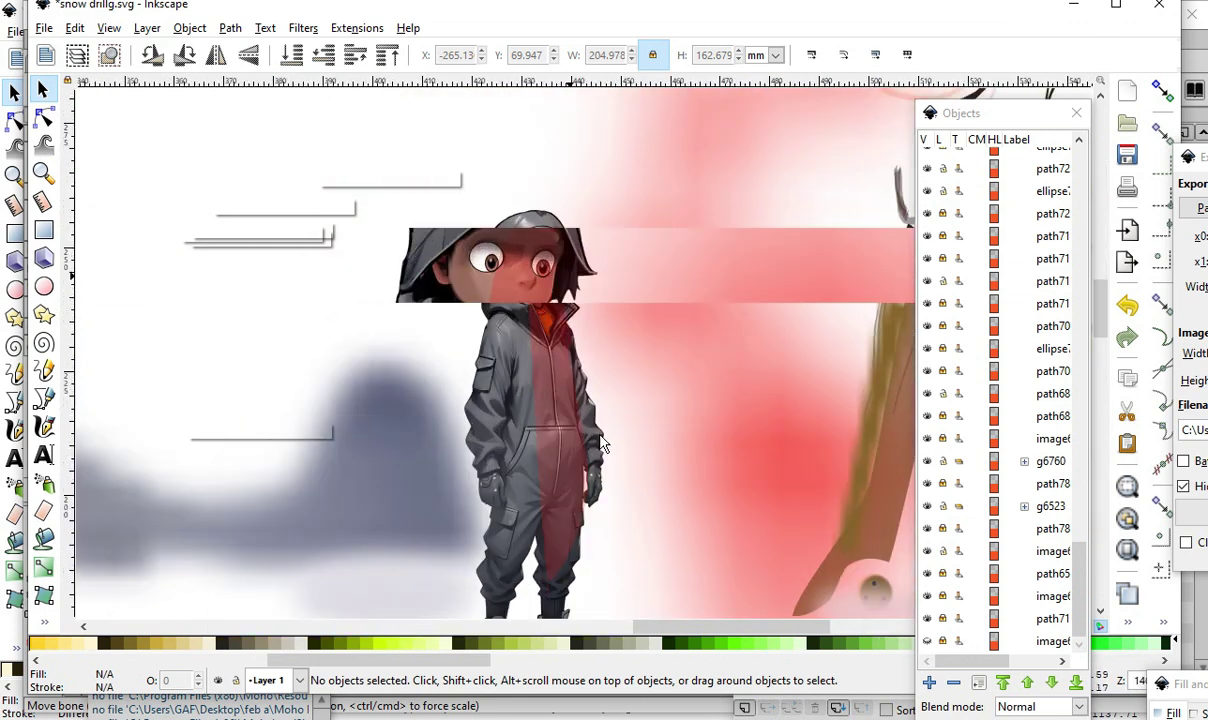
{"action": "scroll", "coordinate": [525, 293], "scroll_direction": "up", "scroll_amount": 1, "text": "ctrl"}
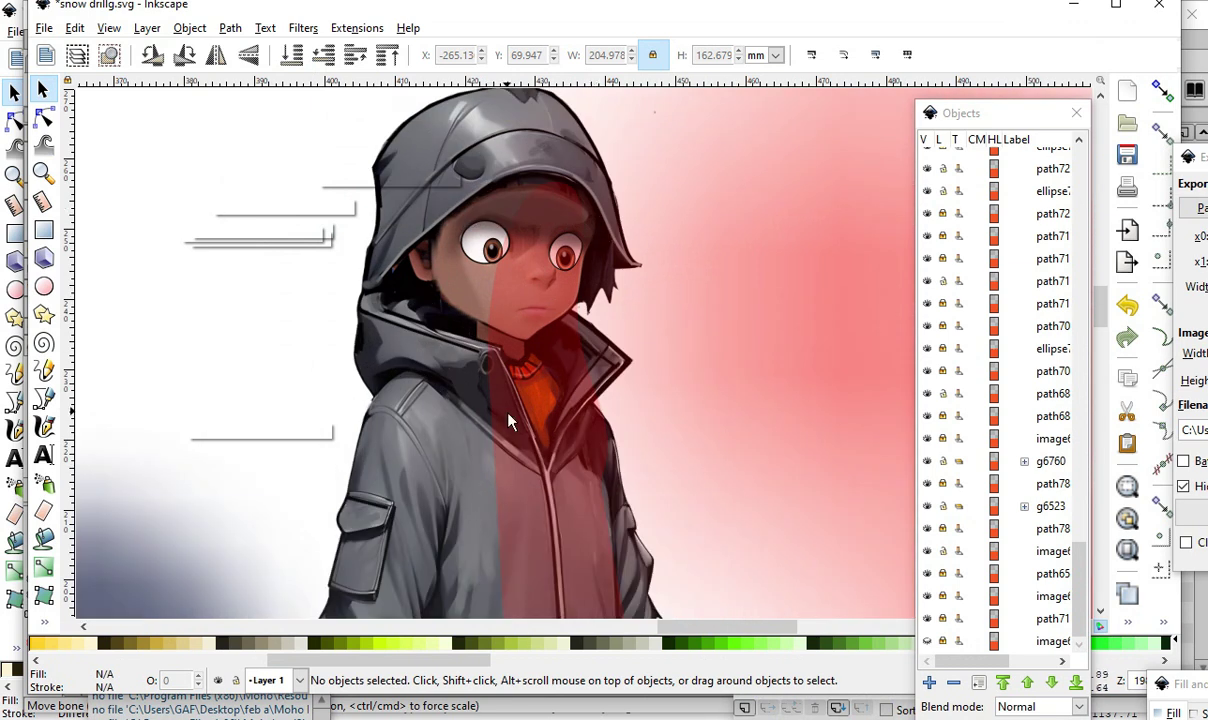
{"action": "scroll", "coordinate": [508, 420], "scroll_direction": "down", "scroll_amount": 5, "text": "ctrl"}
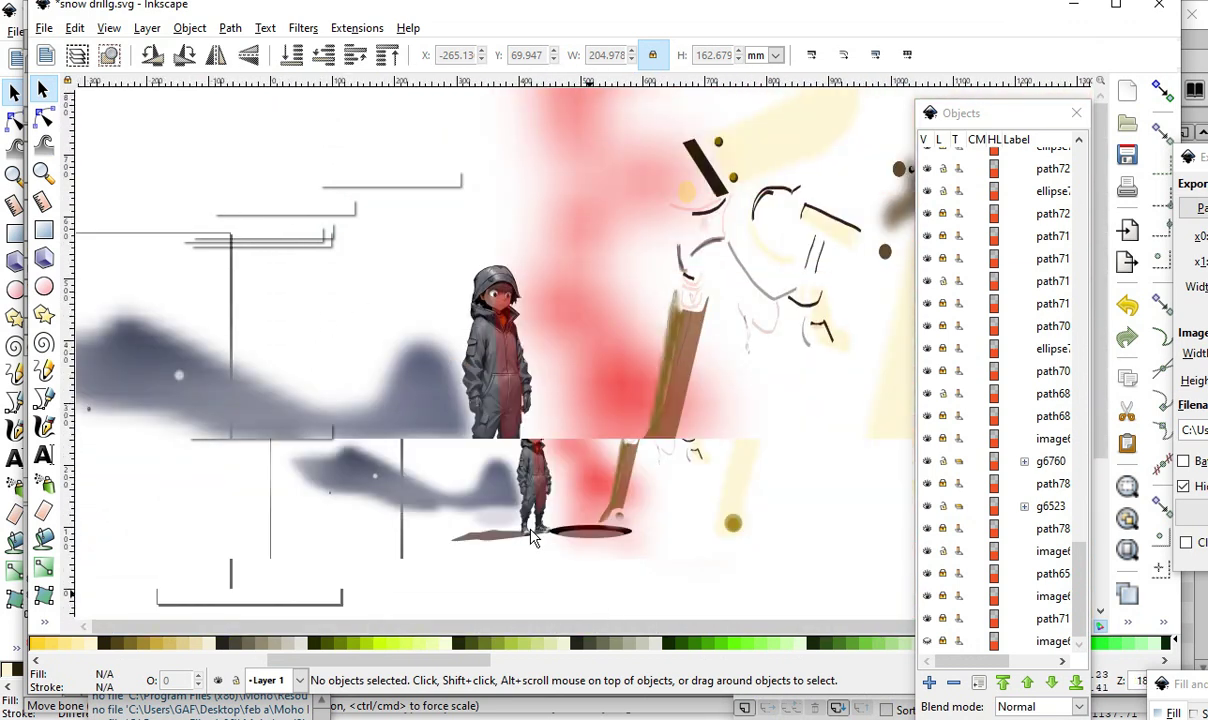
{"action": "scroll", "coordinate": [582, 333], "scroll_direction": "up", "scroll_amount": 2, "text": "ctrl"}
{"action": "scroll", "coordinate": [433, 450], "scroll_direction": "up", "scroll_amount": 2, "text": "ctrl"}
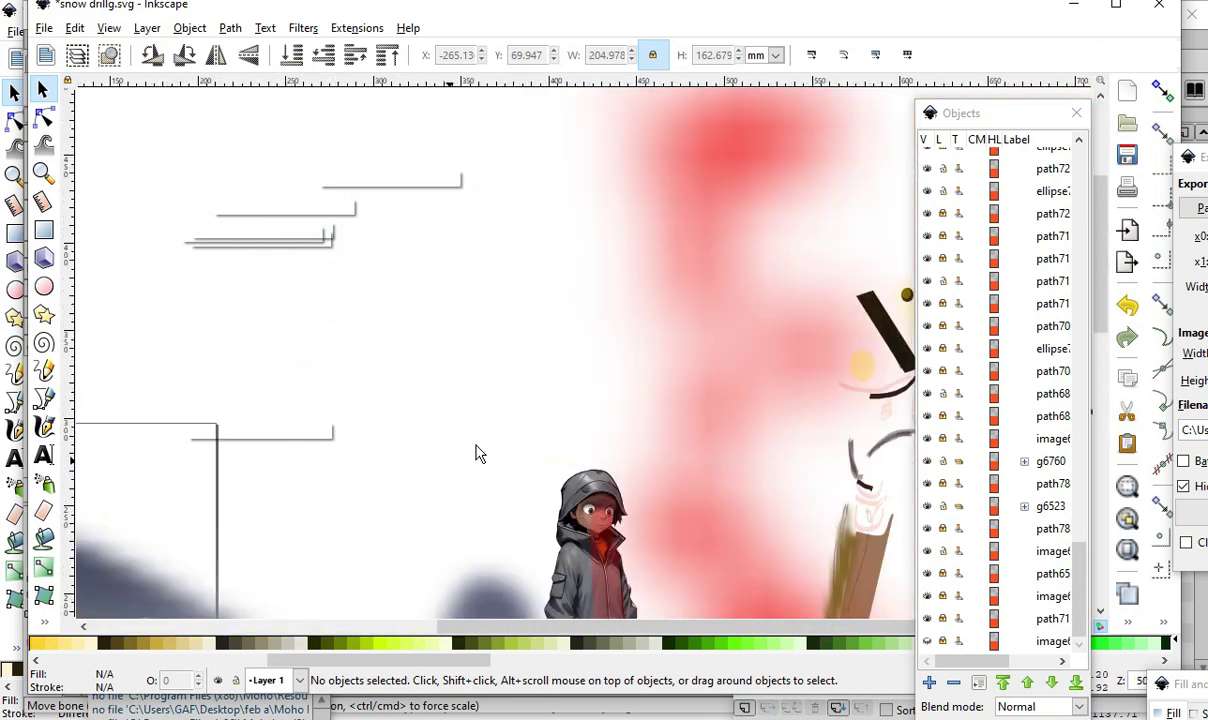
{"action": "scroll", "coordinate": [849, 348], "scroll_direction": "down", "scroll_amount": 2, "text": "ctrl"}
{"action": "scroll", "coordinate": [727, 245], "scroll_direction": "up", "scroll_amount": 1, "text": "ctrl"}
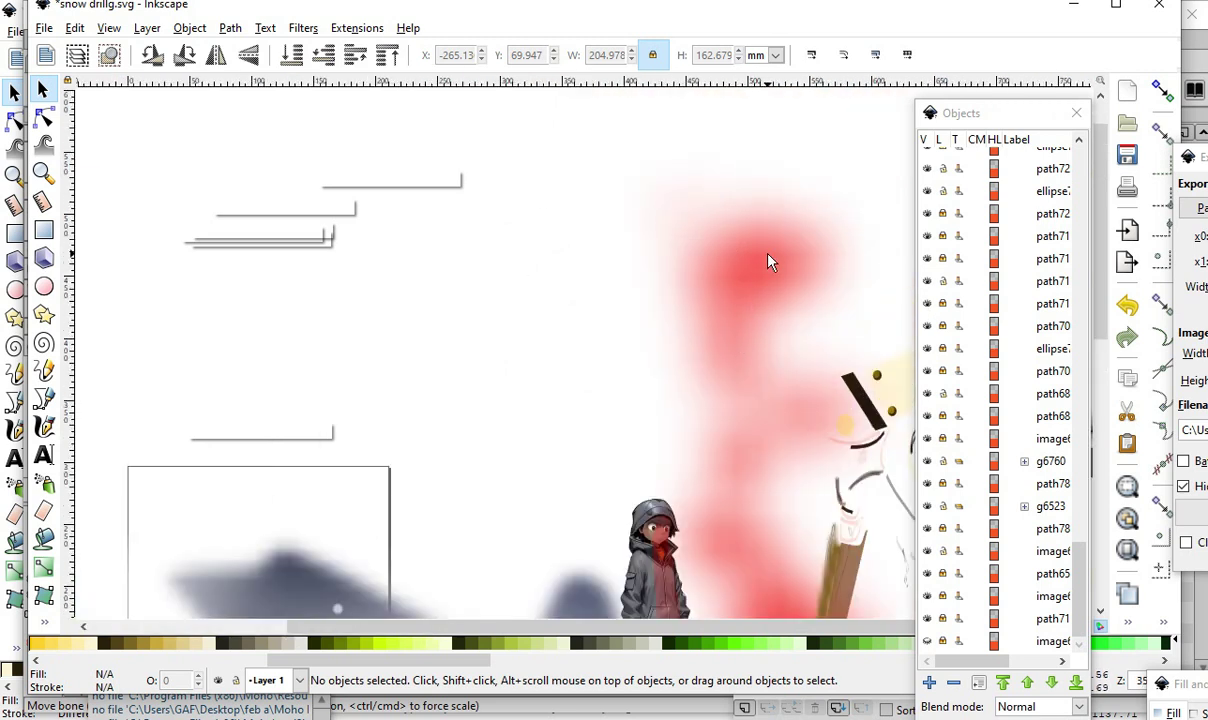
{"action": "scroll", "coordinate": [453, 405], "scroll_direction": "down", "scroll_amount": 2, "text": "ctrl"}
{"action": "scroll", "coordinate": [453, 405], "scroll_direction": "up", "scroll_amount": 1, "text": "ctrl"}
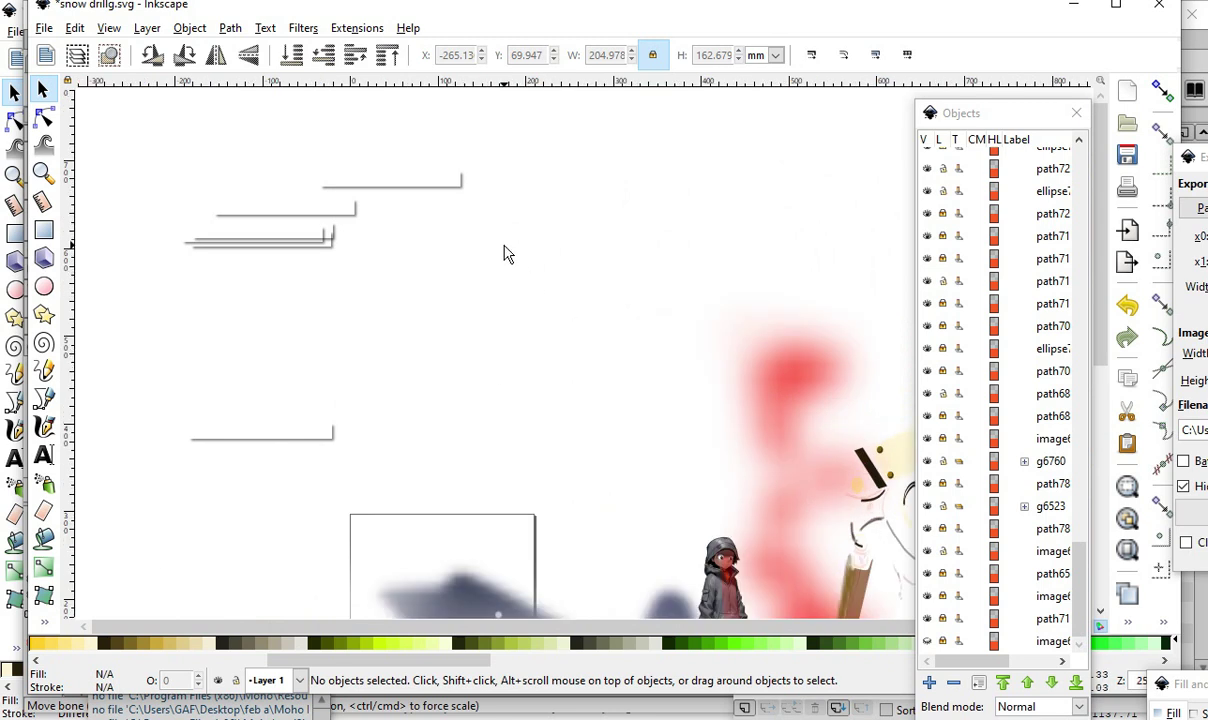
- Draw a red ellipse about 67 mm wide and 75 mm high in the blank area above the page
{"action": "left_click", "coordinate": [44, 289]}
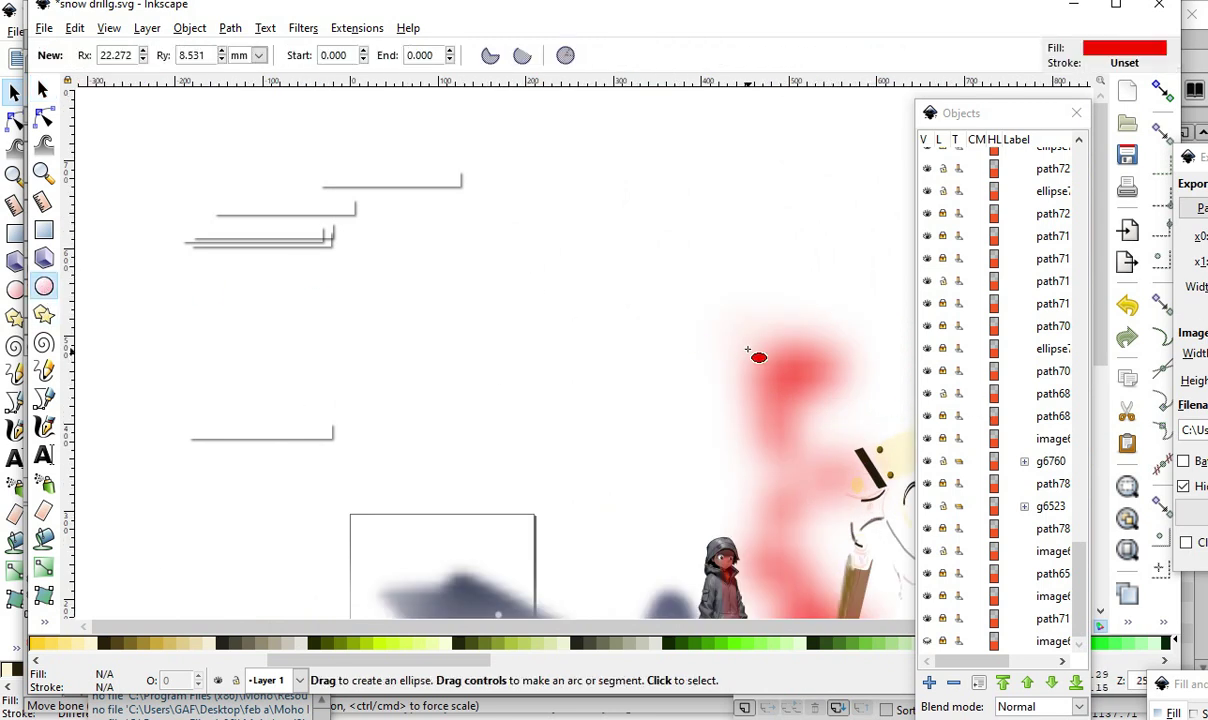
{"action": "scroll", "coordinate": [770, 370], "scroll_direction": "up", "scroll_amount": 2, "text": "ctrl"}
{"action": "scroll", "coordinate": [345, 405], "scroll_direction": "down", "scroll_amount": 3, "text": "ctrl"}
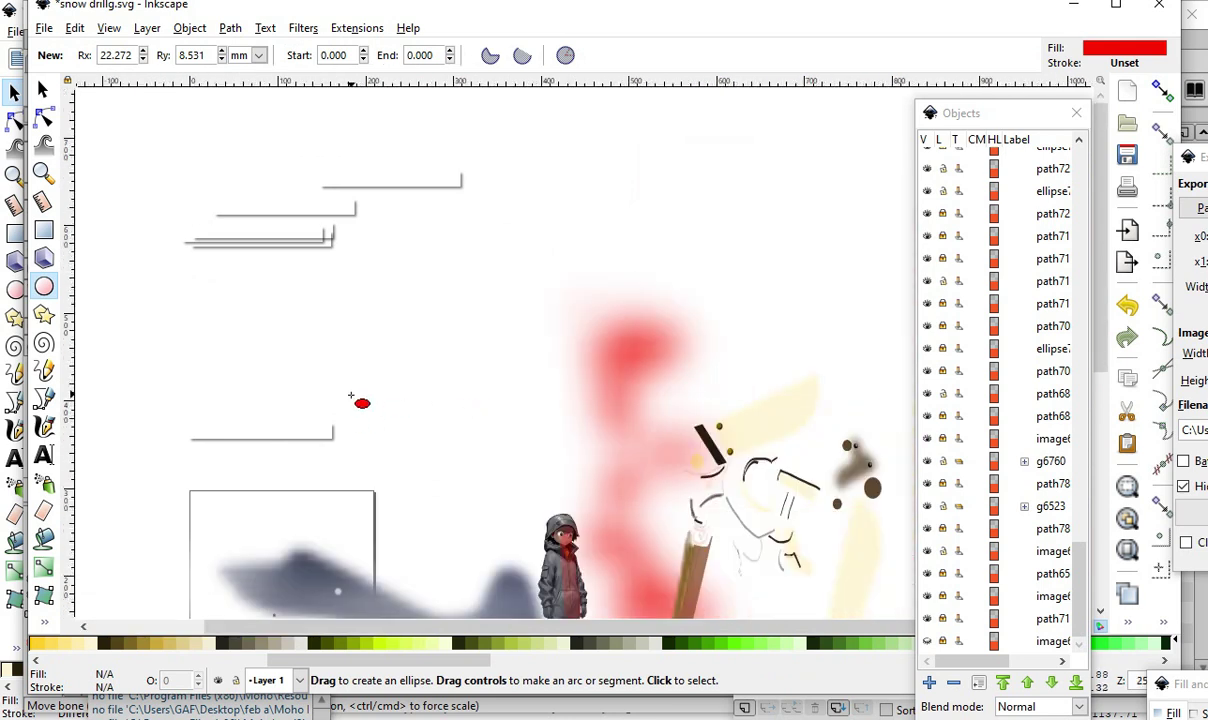
{"action": "scroll", "coordinate": [400, 300], "scroll_direction": "up", "scroll_amount": 2, "text": "ctrl"}
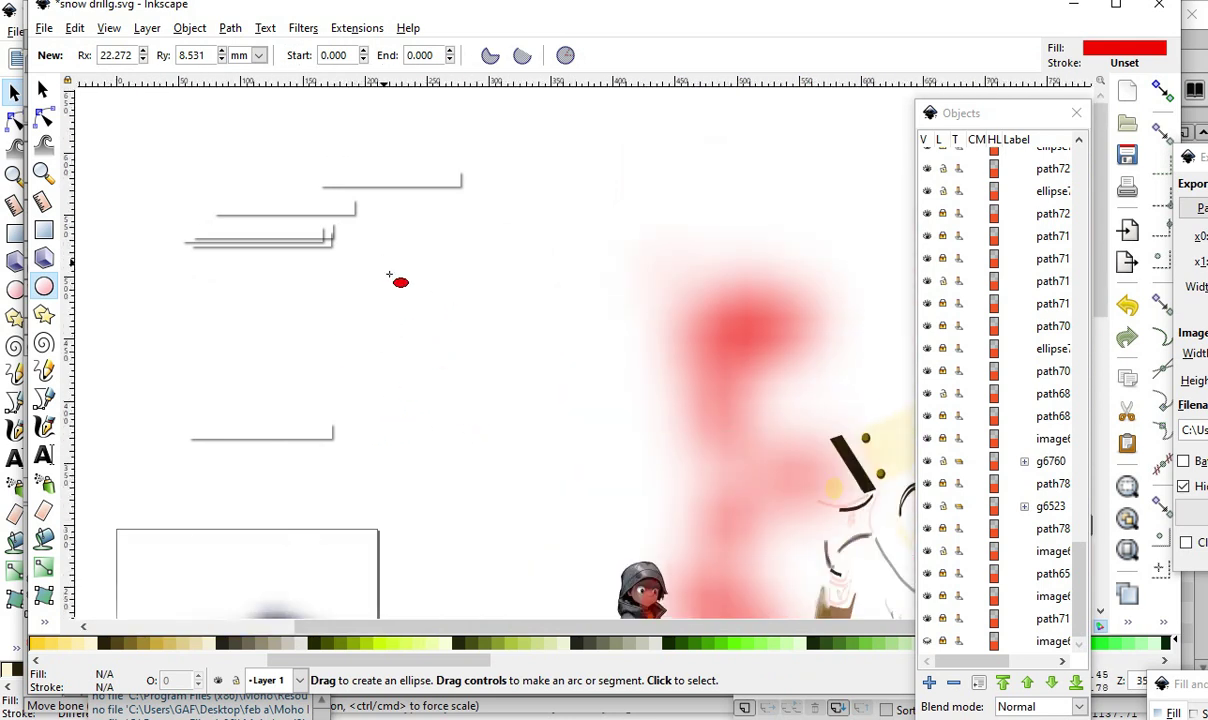
{"action": "left_click_drag", "start_coordinate": [384, 261], "coordinate": [467, 352]}
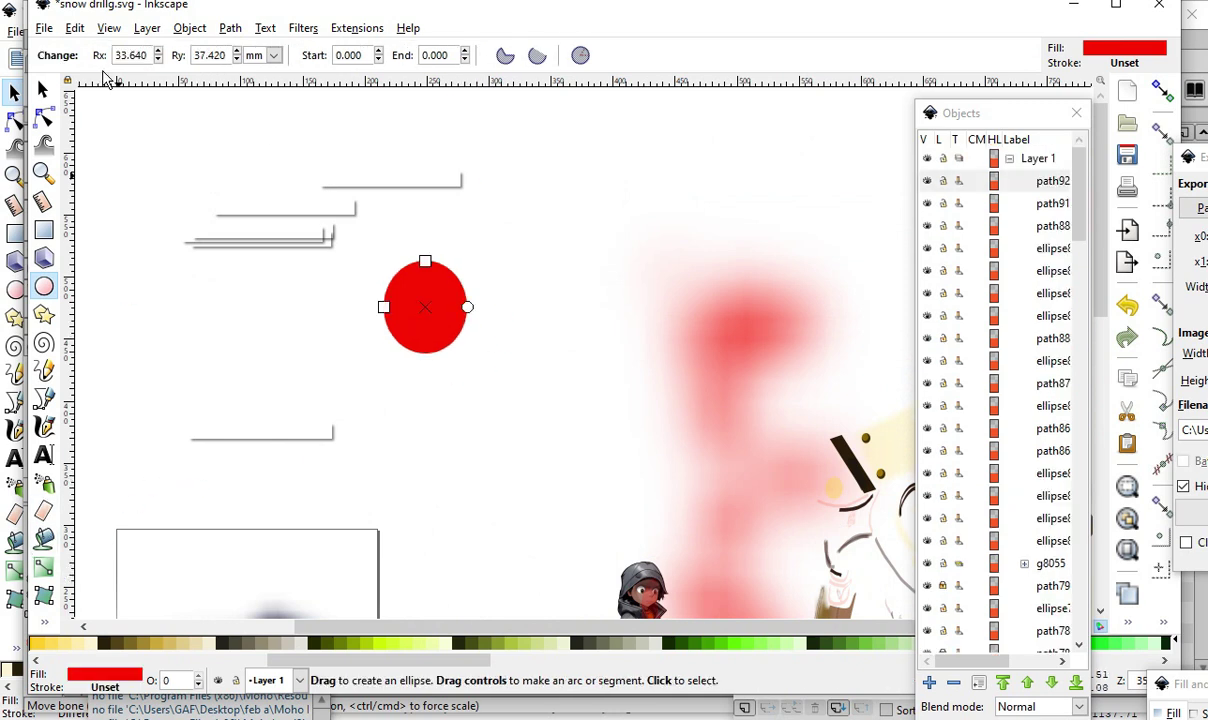
- Open the red ellipse's fill and stroke settings, blur it by about 27.7 % and lower its alpha to 113
{"action": "left_click", "coordinate": [22, 91]}
{"action": "left_click_drag", "start_coordinate": [1008, 116], "coordinate": [1003, 567]}
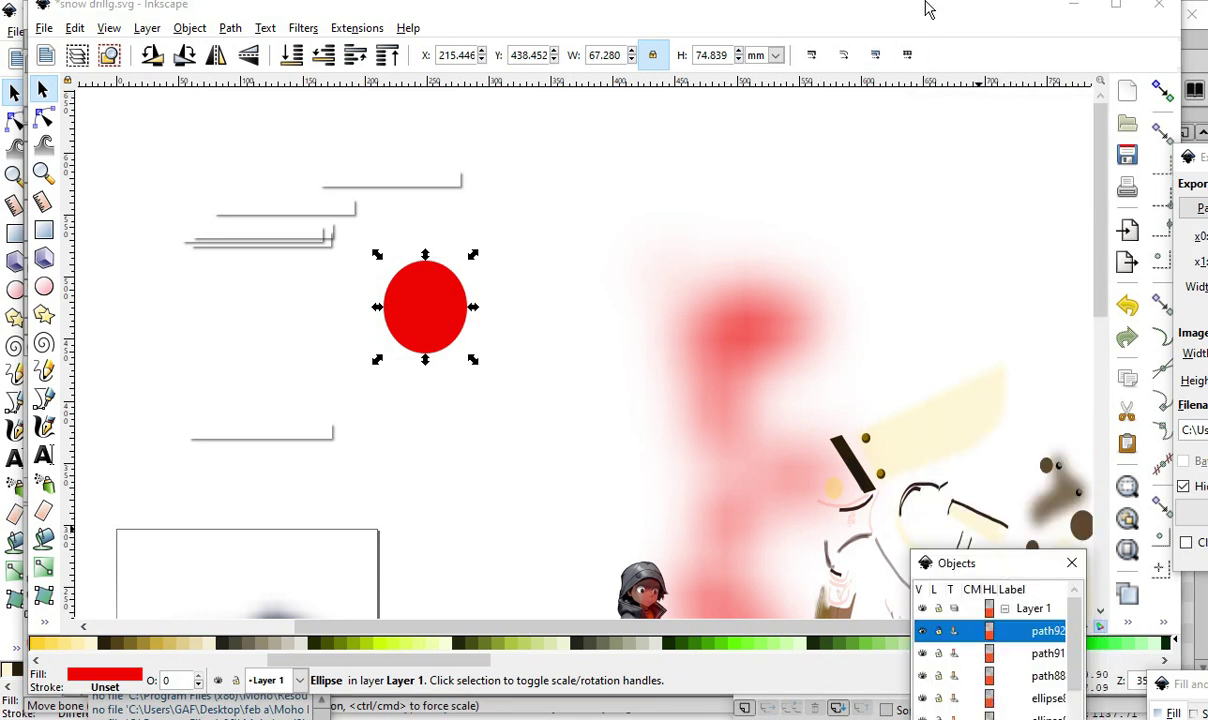
{"action": "left_click", "coordinate": [230, 28]}
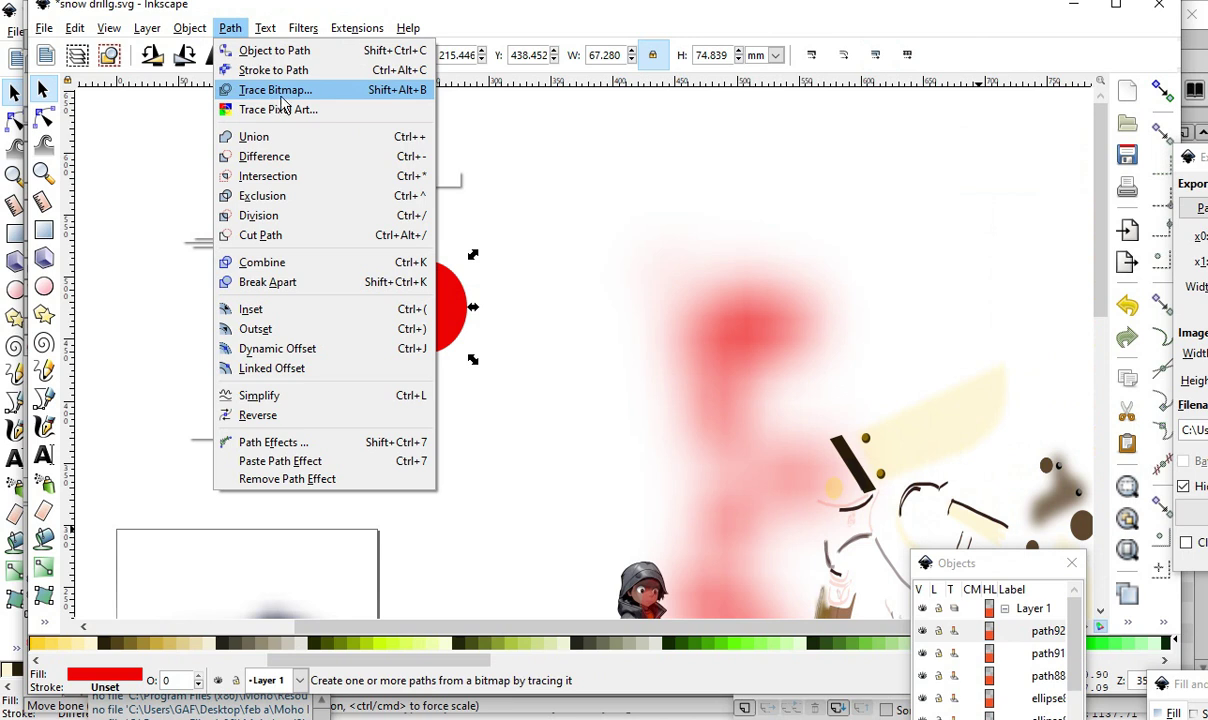
{"action": "mouse_move", "coordinate": [190, 33]}
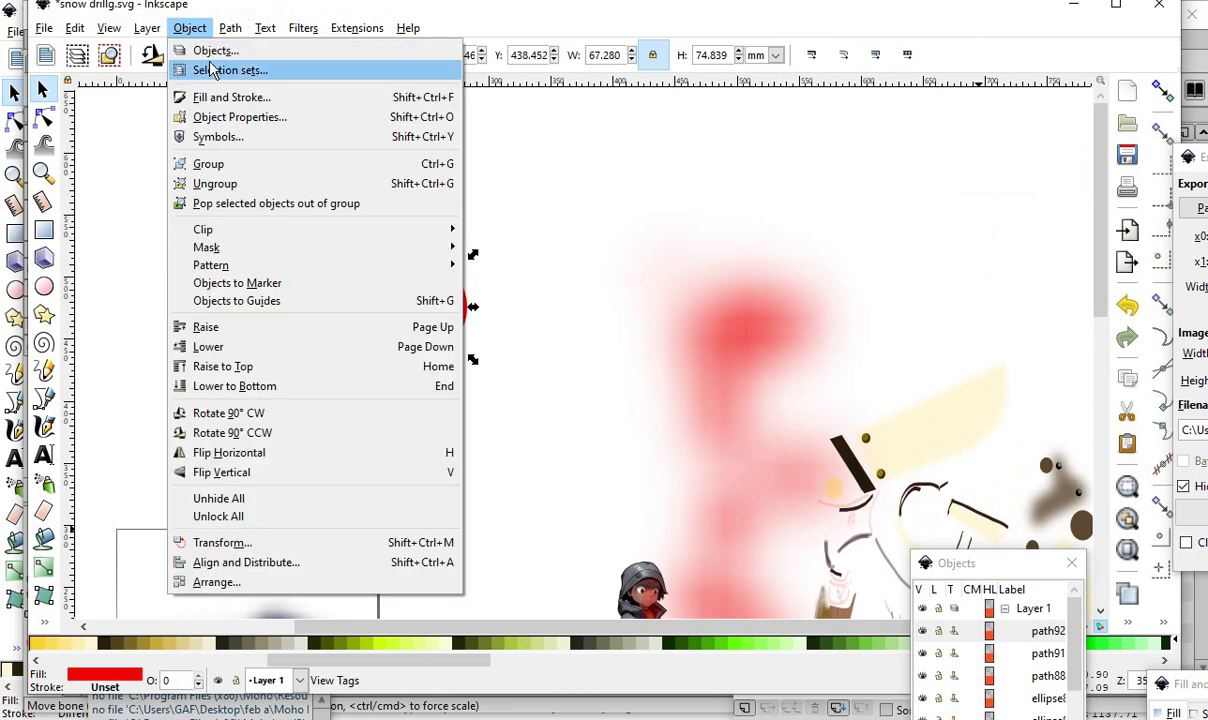
{"action": "left_click", "coordinate": [221, 99]}
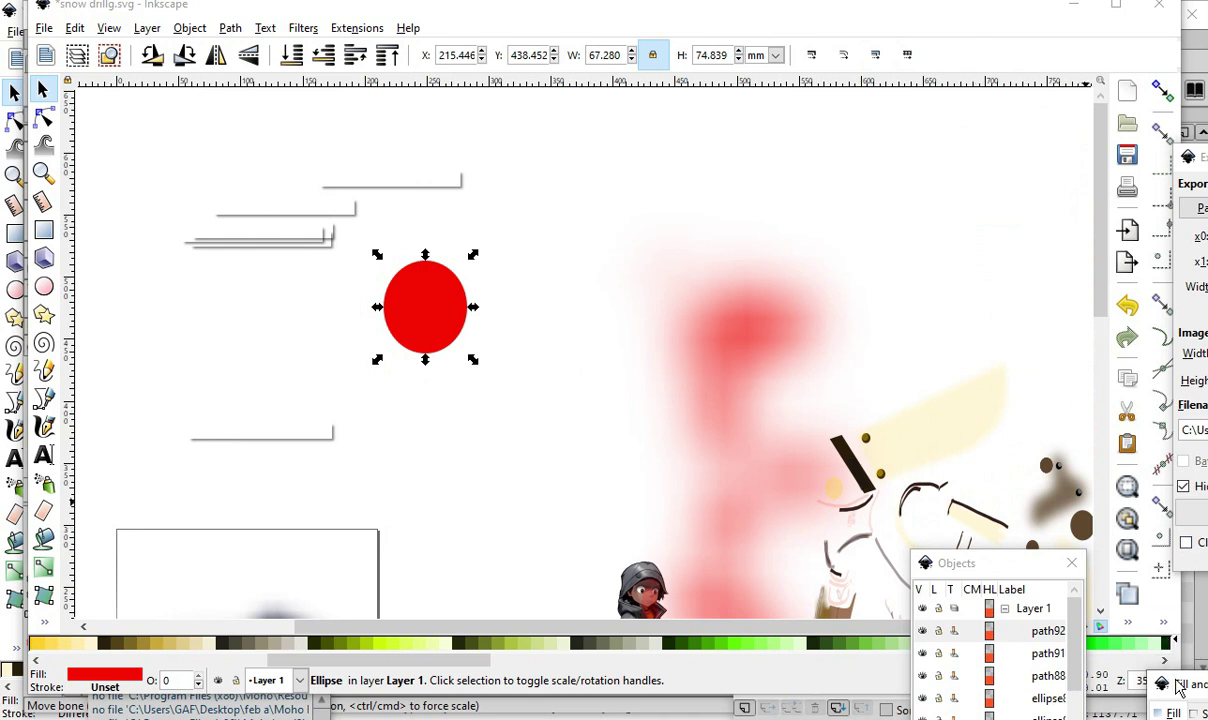
{"action": "mouse_move", "coordinate": [1185, 693]}
{"action": "left_mouse_down"}
{"action": "mouse_move", "coordinate": [1110, 655]}
{"action": "mouse_move", "coordinate": [625, 108]}
{"action": "mouse_move", "coordinate": [994, 121]}
{"action": "mouse_move", "coordinate": [823, 97]}
{"action": "left_mouse_up"}
{"action": "scroll", "coordinate": [360, 315], "scroll_direction": "up", "scroll_amount": 2}
{"action": "left_click_drag", "start_coordinate": [496, 288], "coordinate": [545, 312]}
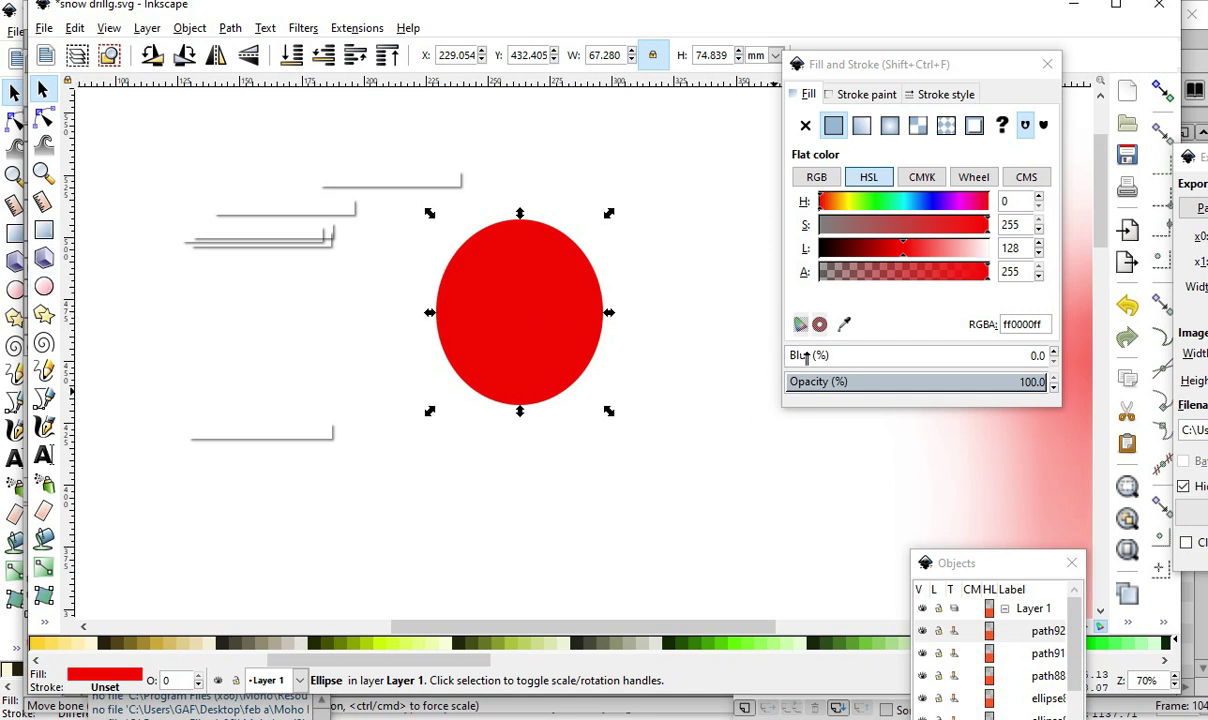
{"action": "left_click_drag", "start_coordinate": [806, 358], "coordinate": [866, 356]}
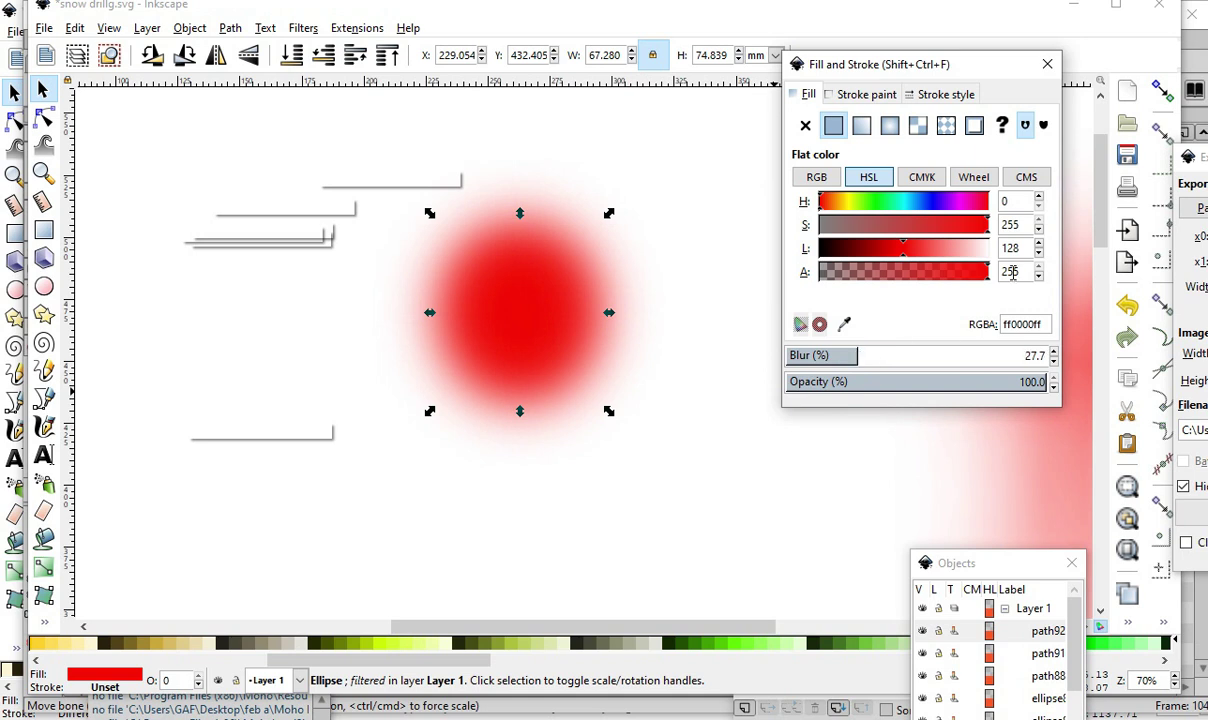
{"action": "mouse_move", "coordinate": [958, 272]}
{"action": "left_mouse_down"}
{"action": "mouse_move", "coordinate": [972, 272]}
{"action": "mouse_move", "coordinate": [871, 286]}
{"action": "mouse_move", "coordinate": [855, 275]}
{"action": "mouse_move", "coordinate": [894, 287]}
{"action": "left_mouse_up"}
- Stretch the blurred ellipse to about 59 by 277 mm and place it above the page as a tall glow streak
{"action": "scroll", "coordinate": [372, 299], "scroll_direction": "down", "scroll_amount": 2, "text": "ctrl"}
{"action": "left_click_drag", "start_coordinate": [431, 351], "coordinate": [431, 599]}
{"action": "scroll", "coordinate": [480, 410], "scroll_direction": "down", "scroll_amount": 3, "text": "ctrl"}
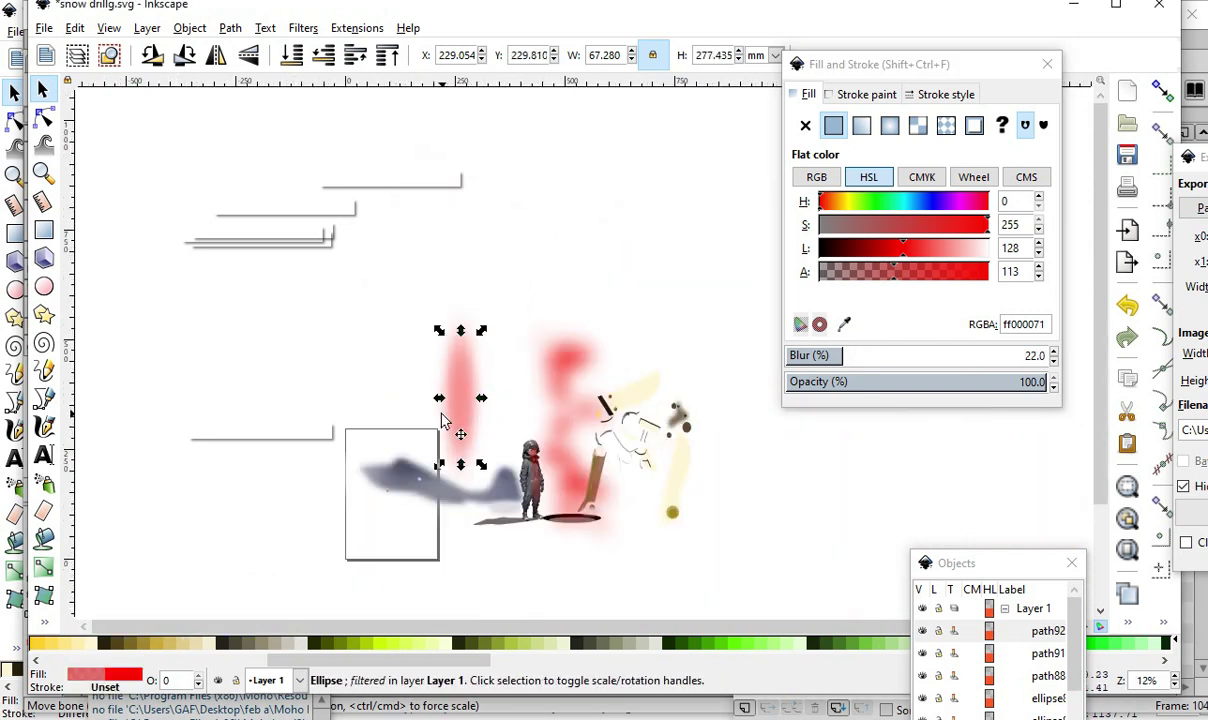
{"action": "left_click_drag", "start_coordinate": [472, 398], "coordinate": [394, 350]}
{"action": "scroll", "coordinate": [426, 288], "scroll_direction": "up", "scroll_amount": 2, "text": "ctrl"}
{"action": "scroll", "coordinate": [345, 310], "scroll_direction": "down", "scroll_amount": 4, "text": "ctrl"}
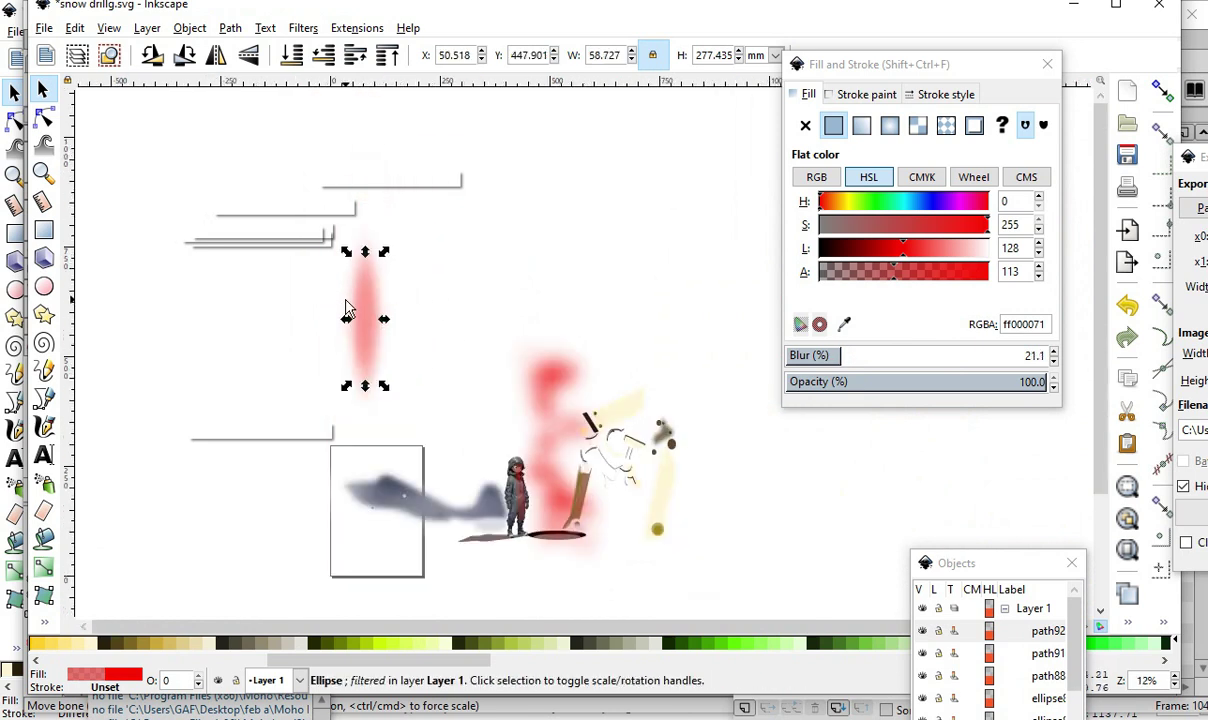
- Pull the character's face image sideways out of the hood and undo the move
{"action": "scroll", "coordinate": [365, 233], "scroll_direction": "up", "scroll_amount": 2}
{"action": "mouse_move", "coordinate": [1008, 565]}
{"action": "left_mouse_down"}
{"action": "mouse_move", "coordinate": [944, 37]}
{"action": "mouse_move", "coordinate": [948, 103]}
{"action": "left_mouse_up"}
{"action": "scroll", "coordinate": [470, 540], "scroll_direction": "up", "scroll_amount": 4}
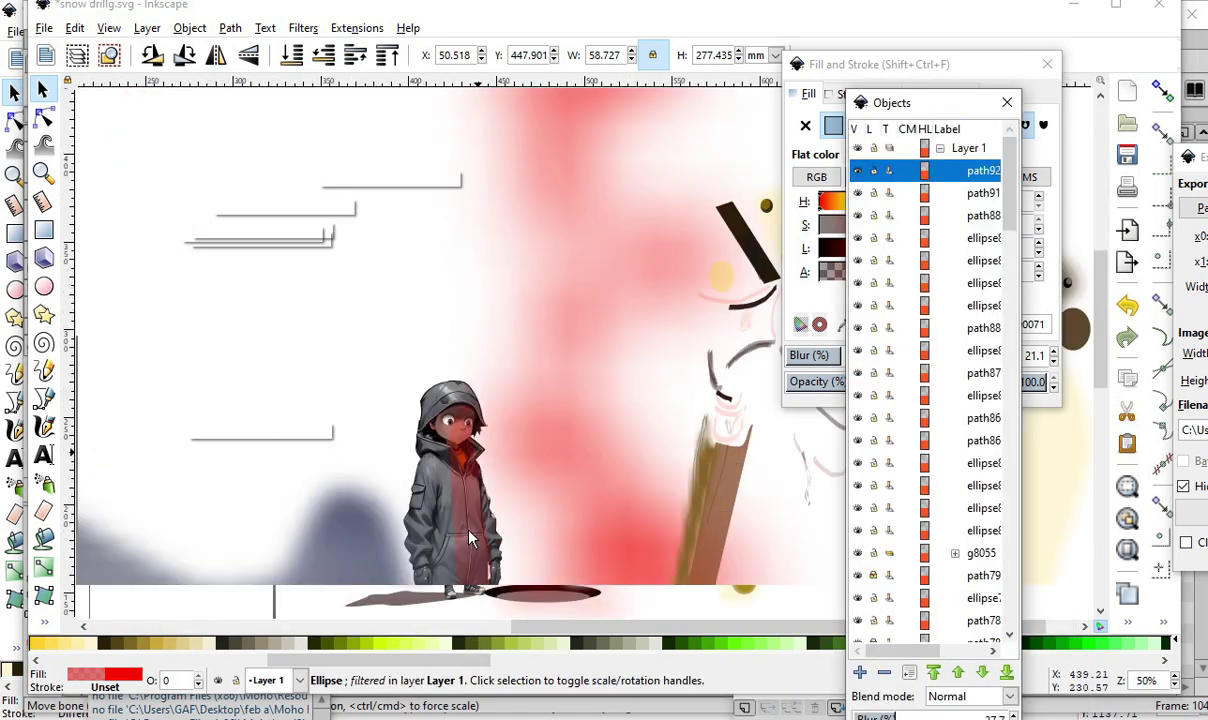
{"action": "scroll", "coordinate": [440, 455], "scroll_direction": "up", "scroll_amount": 3}
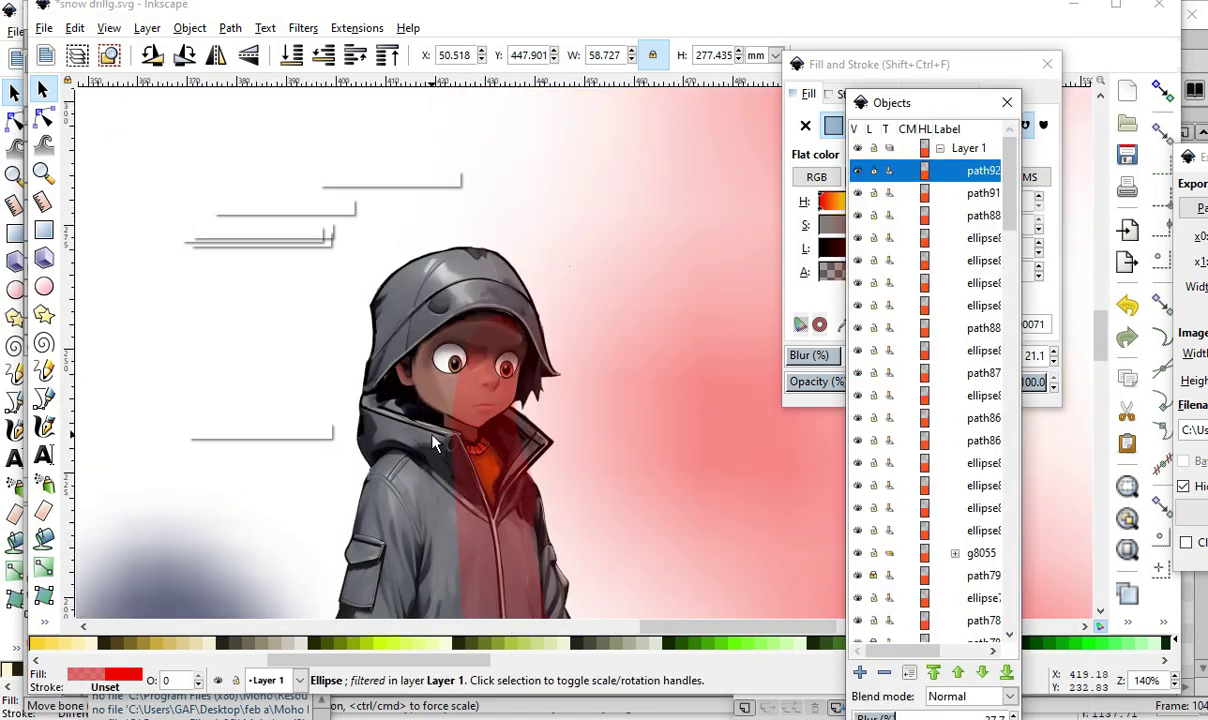
{"action": "scroll", "coordinate": [433, 443], "scroll_direction": "up", "scroll_amount": 1}
{"action": "scroll", "coordinate": [297, 333], "scroll_direction": "down", "scroll_amount": 2}
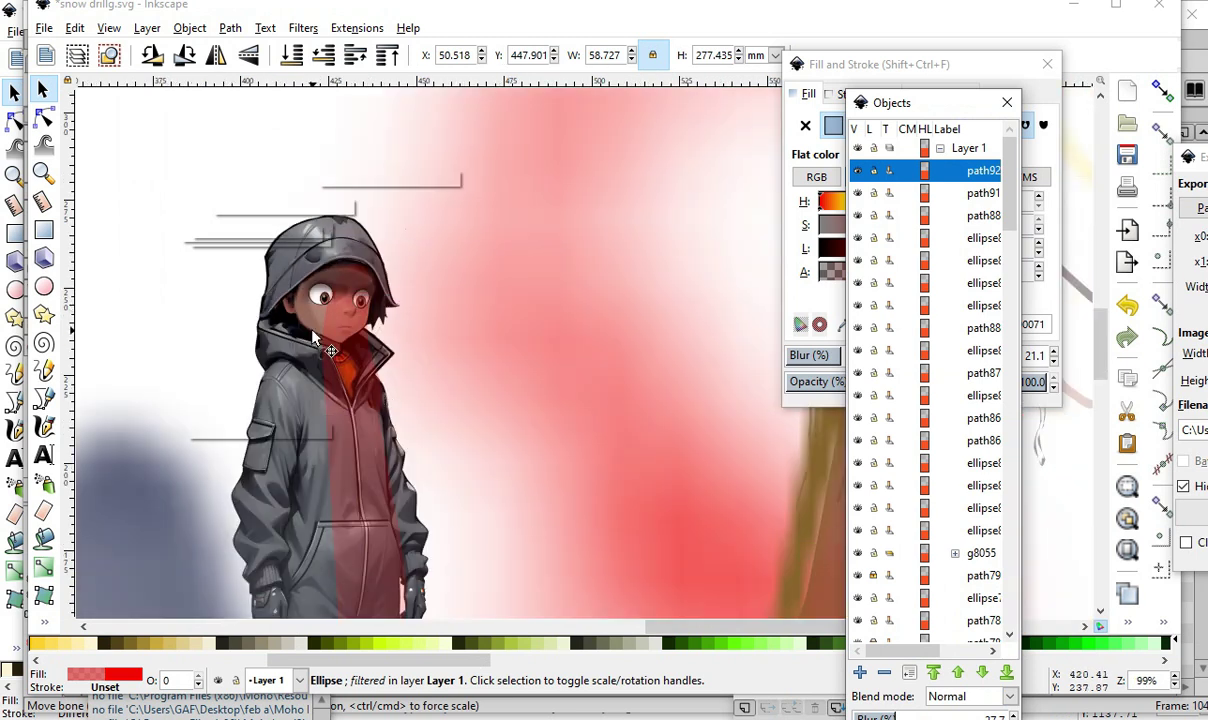
{"action": "left_click", "coordinate": [360, 465]}
{"action": "left_click_drag", "start_coordinate": [340, 340], "coordinate": [433, 350]}
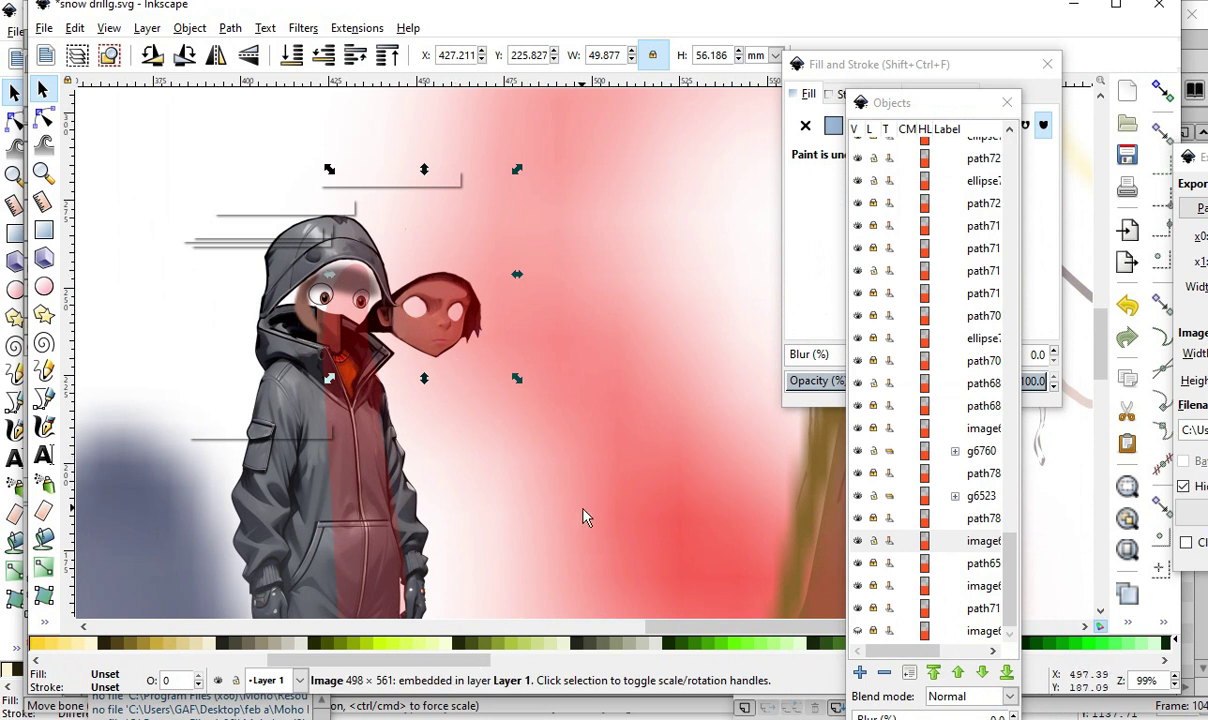
{"action": "left_click", "coordinate": [75, 28]}
{"action": "left_click", "coordinate": [100, 48]}
- Unhide the snow background image at the bottom of the object stack and deselect the face image
{"action": "scroll", "coordinate": [462, 444], "scroll_direction": "down", "scroll_amount": 4}
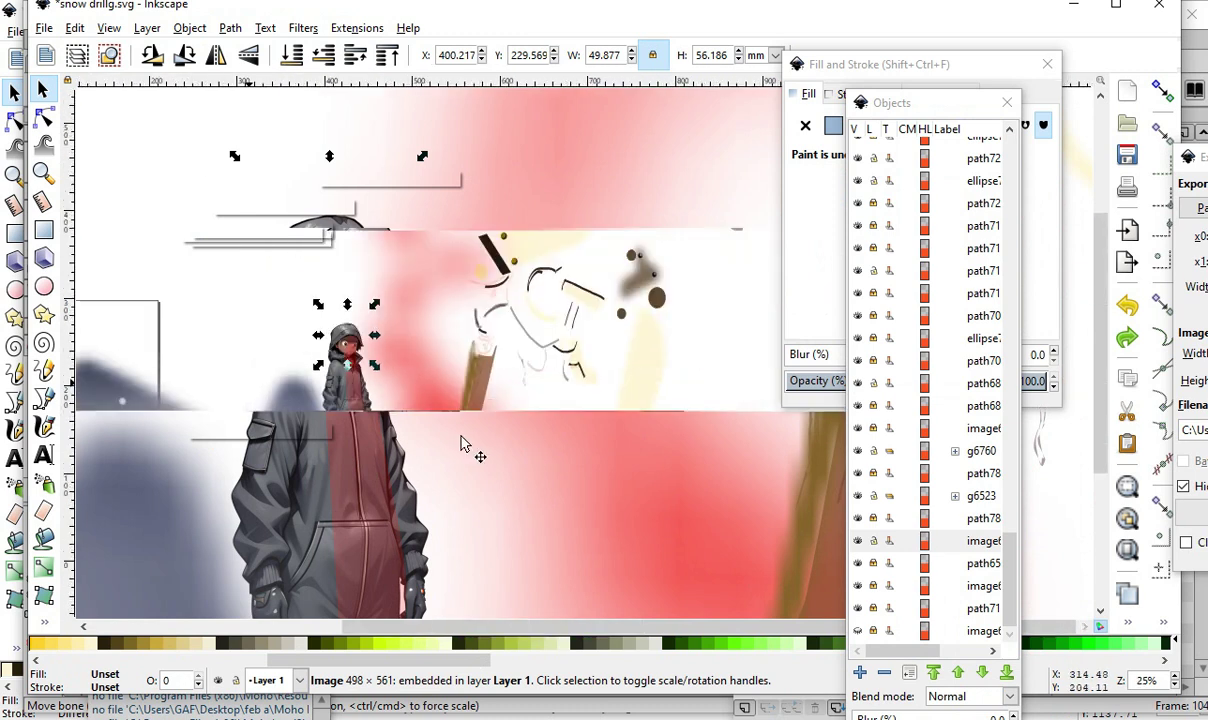
{"action": "scroll", "coordinate": [462, 444], "scroll_direction": "down", "scroll_amount": 3}
{"action": "scroll", "coordinate": [182, 368], "scroll_direction": "up", "scroll_amount": 2}
{"action": "scroll", "coordinate": [379, 380], "scroll_direction": "down", "scroll_amount": 1}
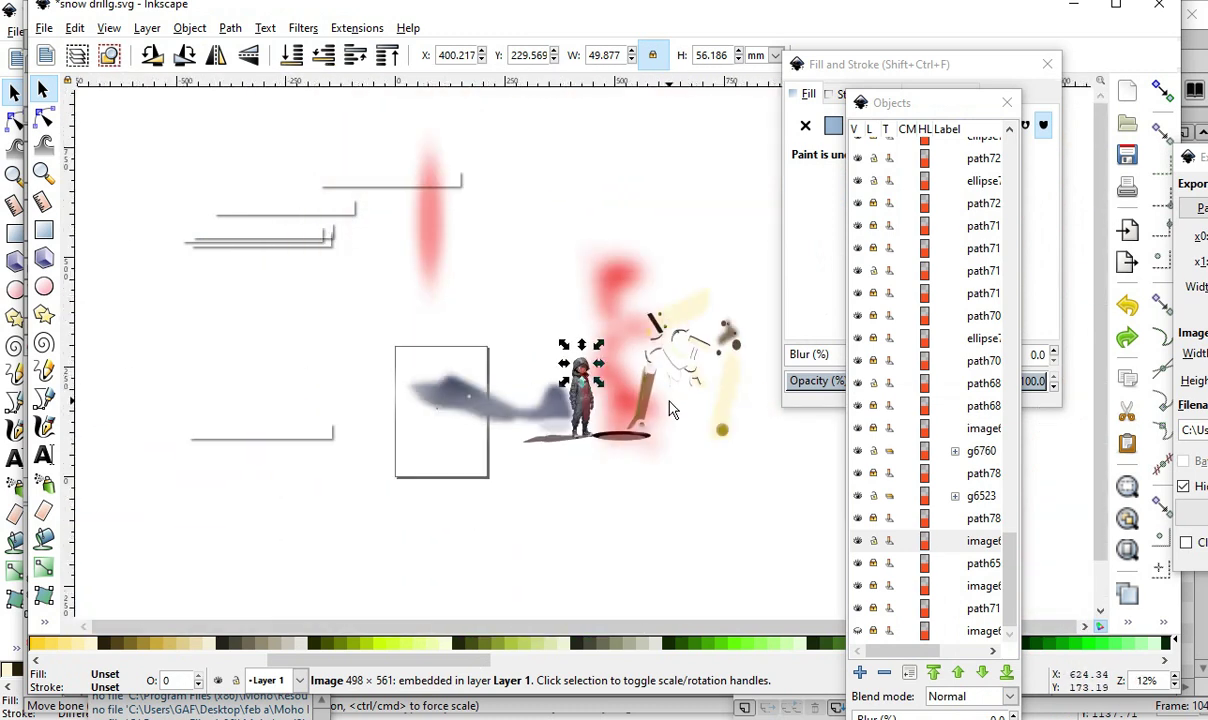
{"action": "scroll", "coordinate": [690, 440], "scroll_direction": "up", "scroll_amount": 1}
{"action": "left_click_drag", "start_coordinate": [933, 108], "coordinate": [958, 3]}
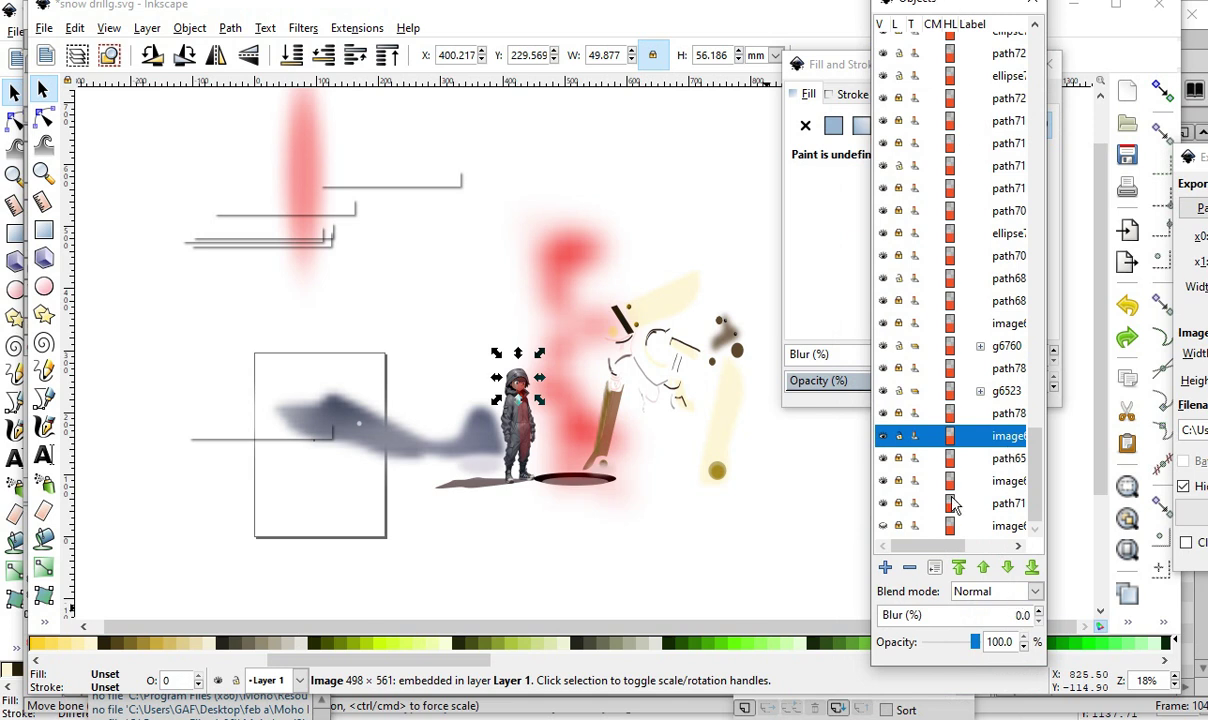
{"action": "left_click", "coordinate": [883, 526]}
{"action": "scroll", "coordinate": [620, 350], "scroll_direction": "up", "scroll_amount": 1}
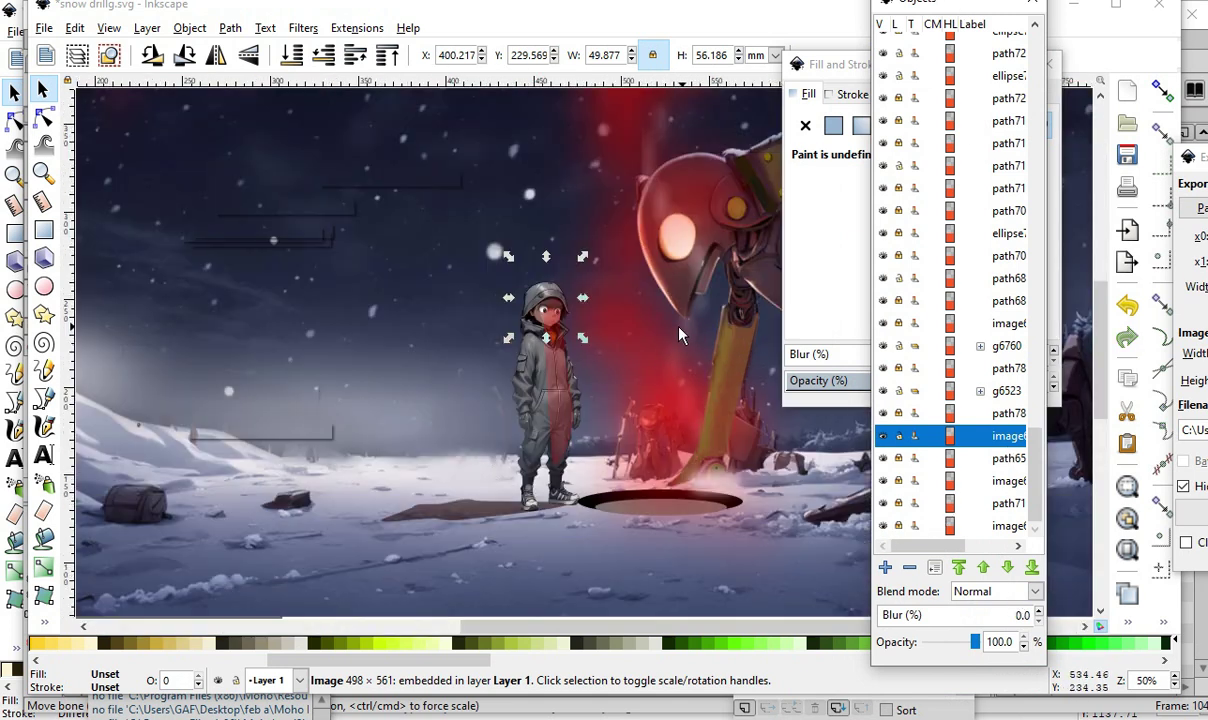
{"action": "scroll", "coordinate": [511, 381], "scroll_direction": "up", "scroll_amount": 2}
{"action": "scroll", "coordinate": [520, 402], "scroll_direction": "down", "scroll_amount": 1}
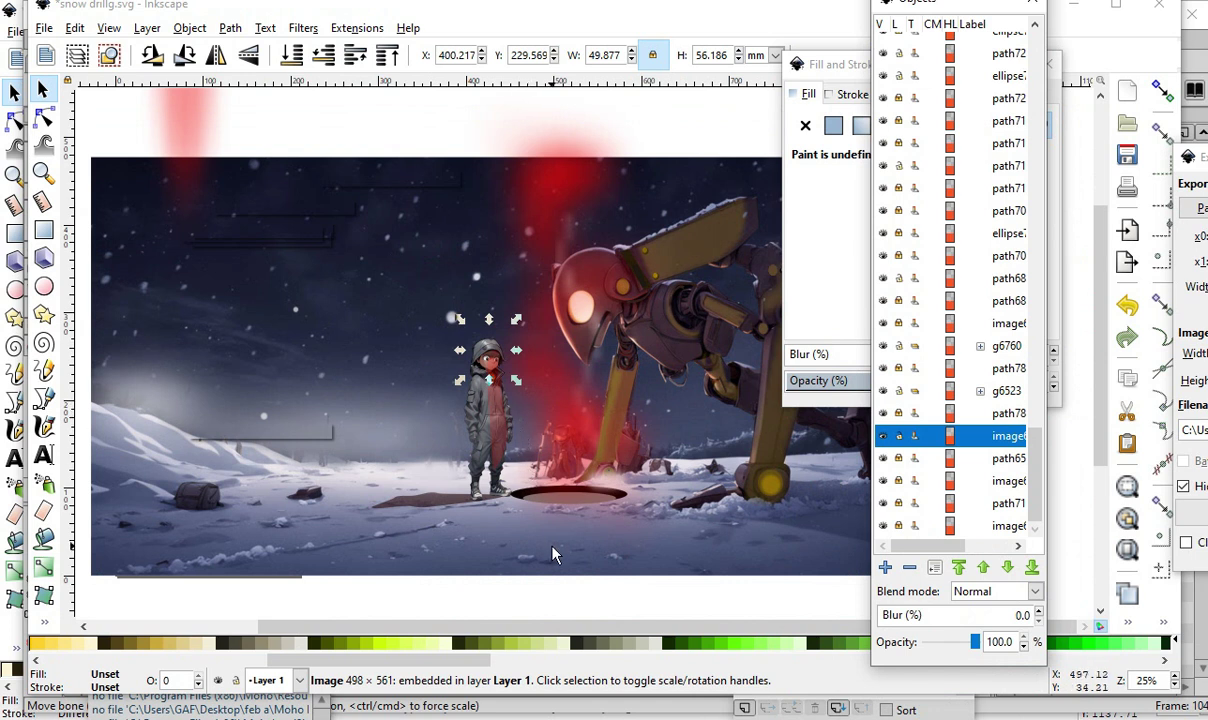
{"action": "scroll", "coordinate": [555, 560], "scroll_direction": "up", "scroll_amount": 1}
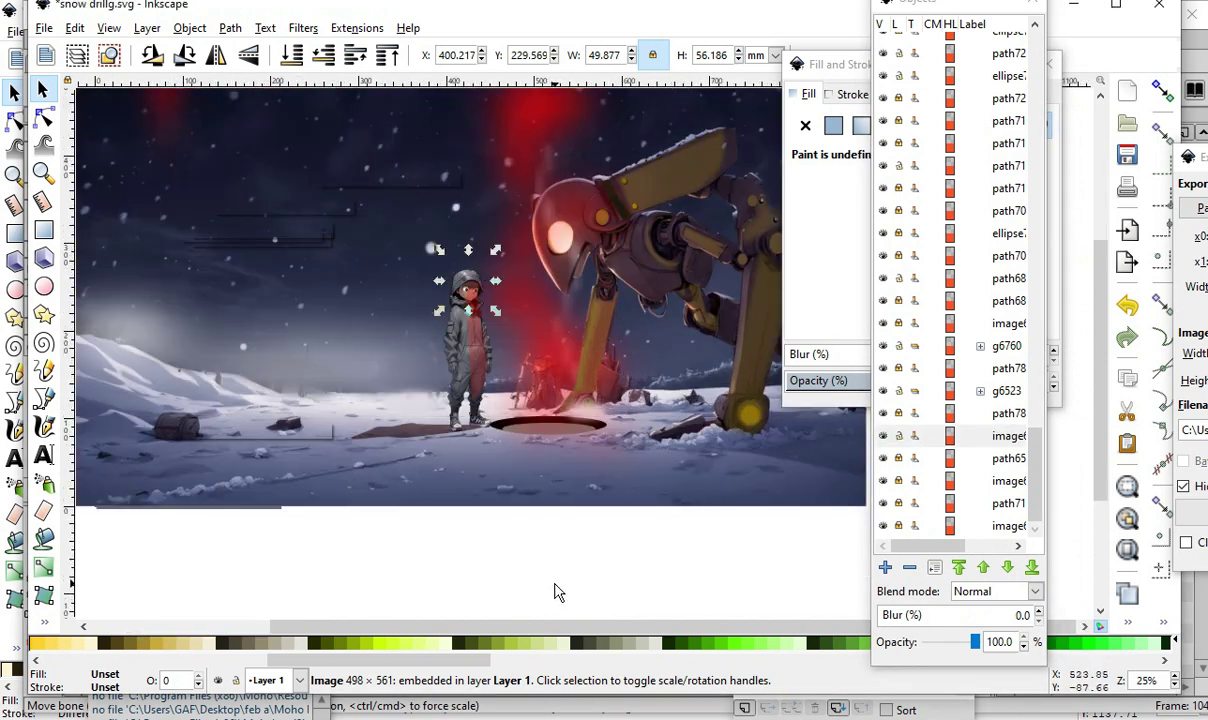
{"action": "left_click", "coordinate": [558, 588]}
{"action": "scroll", "coordinate": [600, 497], "scroll_direction": "up", "scroll_amount": 3}
{"action": "scroll", "coordinate": [540, 468], "scroll_direction": "down", "scroll_amount": 1}
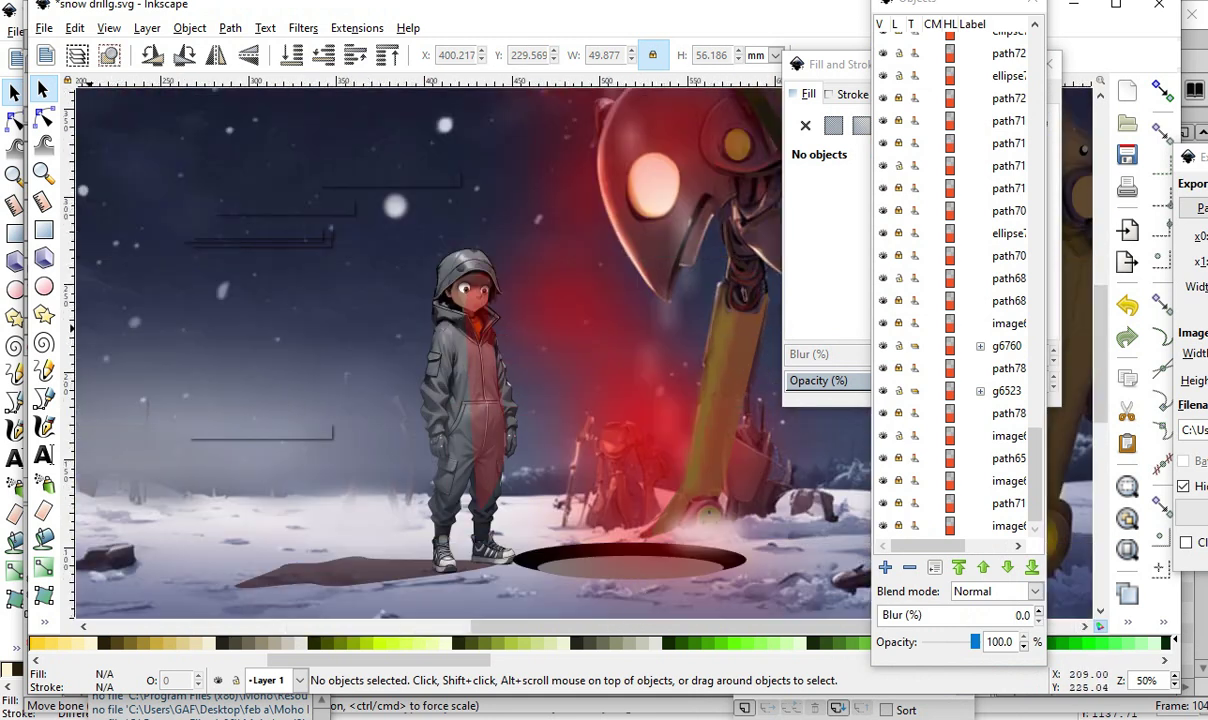
- Draw a tall wavy calligraphic stroke in the sky beside the character, colour it white with alpha 212 and blur it about 5.8 %
{"action": "left_click", "coordinate": [43, 426]}
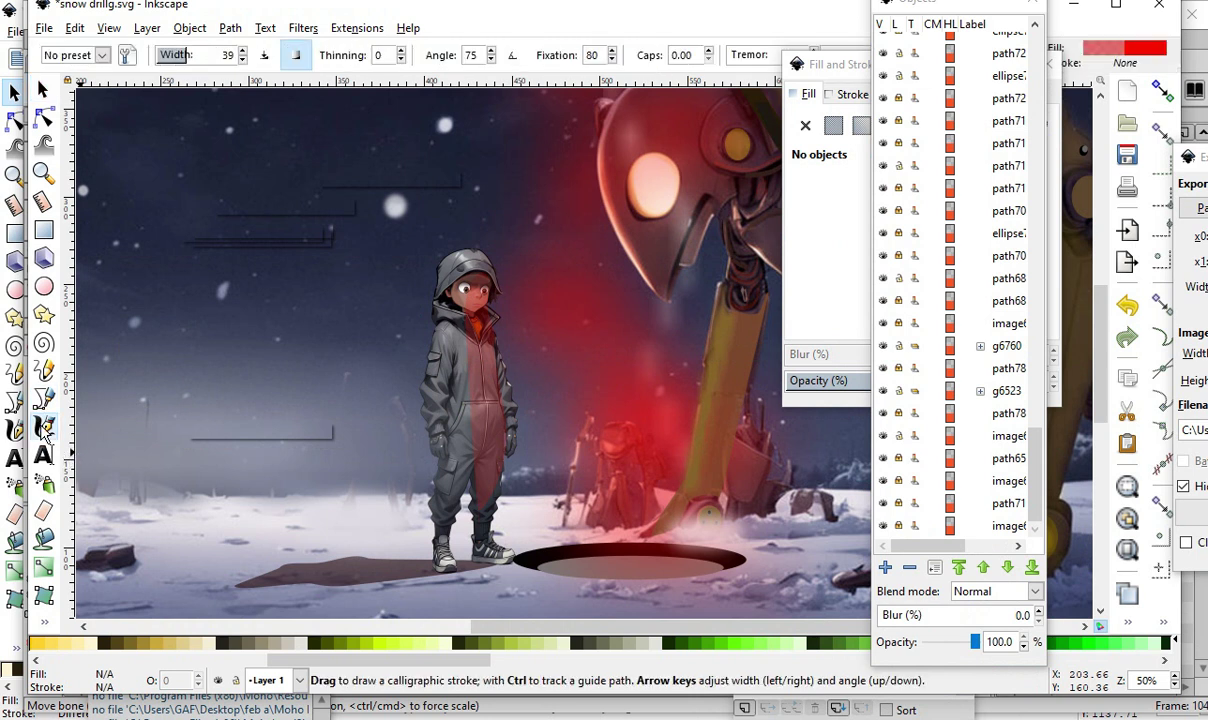
{"action": "mouse_move", "coordinate": [302, 147]}
{"action": "left_mouse_down"}
{"action": "mouse_move", "coordinate": [286, 181]}
{"action": "mouse_move", "coordinate": [287, 497]}
{"action": "left_mouse_up"}
{"action": "left_click_drag", "start_coordinate": [855, 75], "coordinate": [712, 40]}
{"action": "left_click_drag", "start_coordinate": [756, 212], "coordinate": [858, 224]}
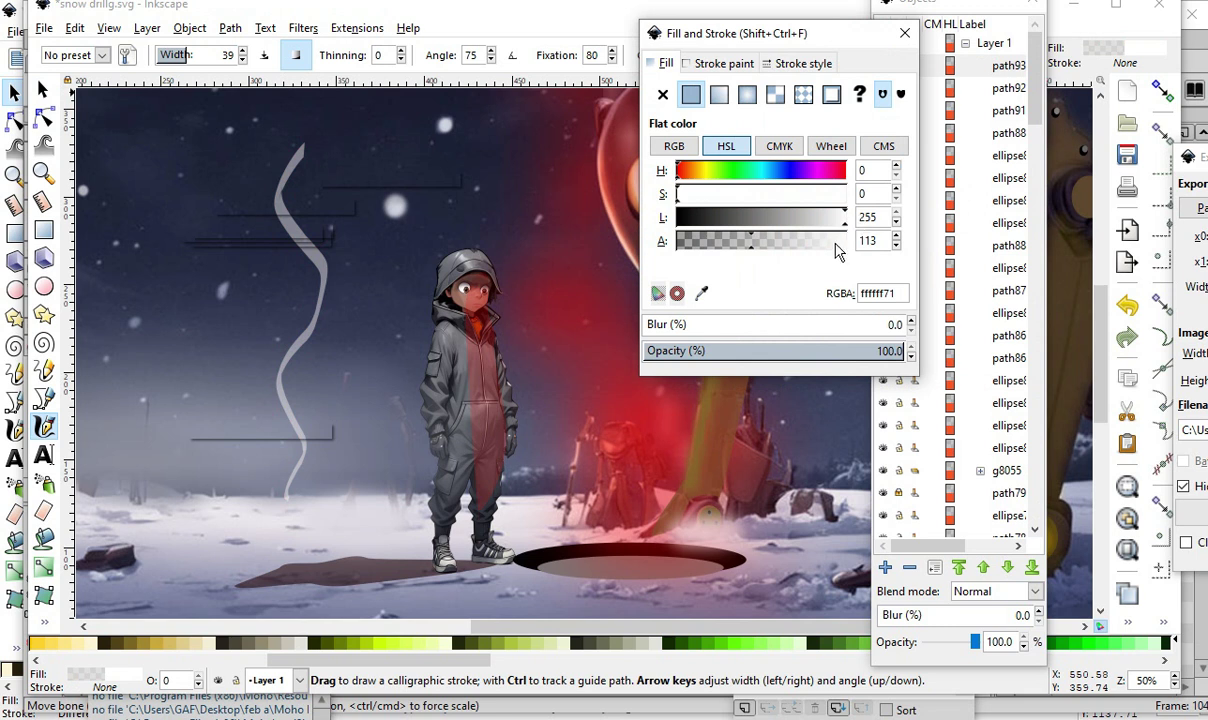
{"action": "left_click_drag", "start_coordinate": [786, 247], "coordinate": [817, 247]}
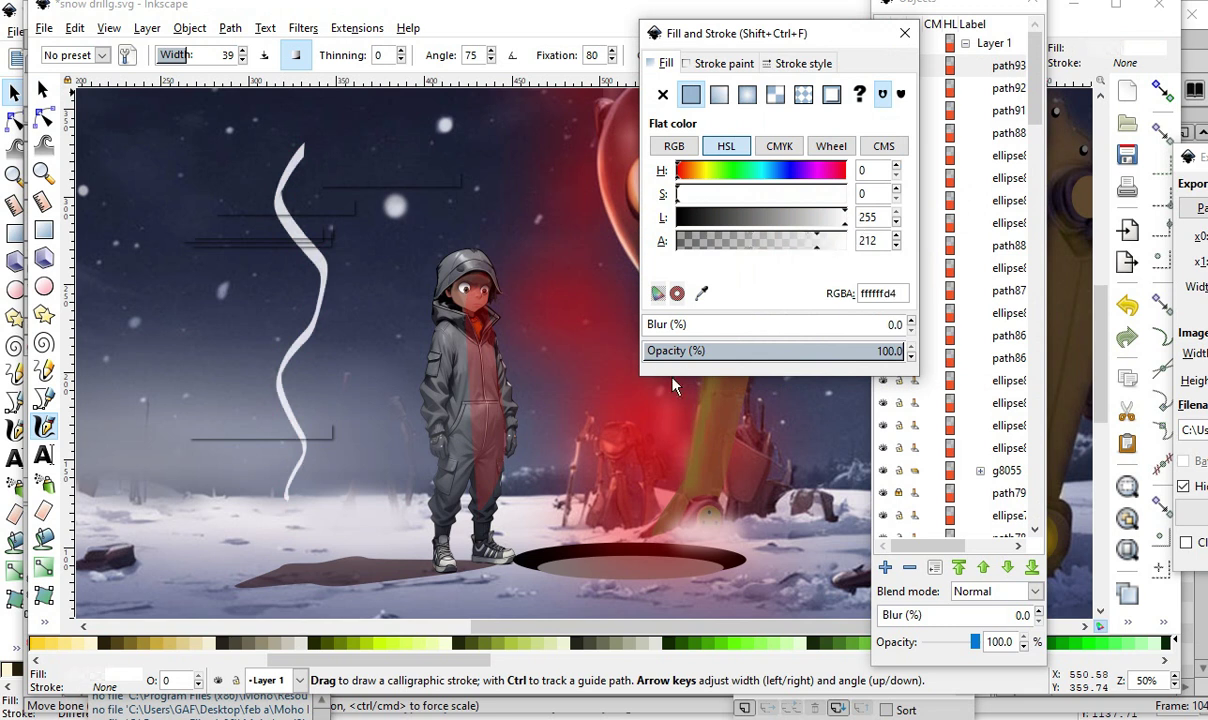
{"action": "left_click_drag", "start_coordinate": [650, 326], "coordinate": [659, 323]}
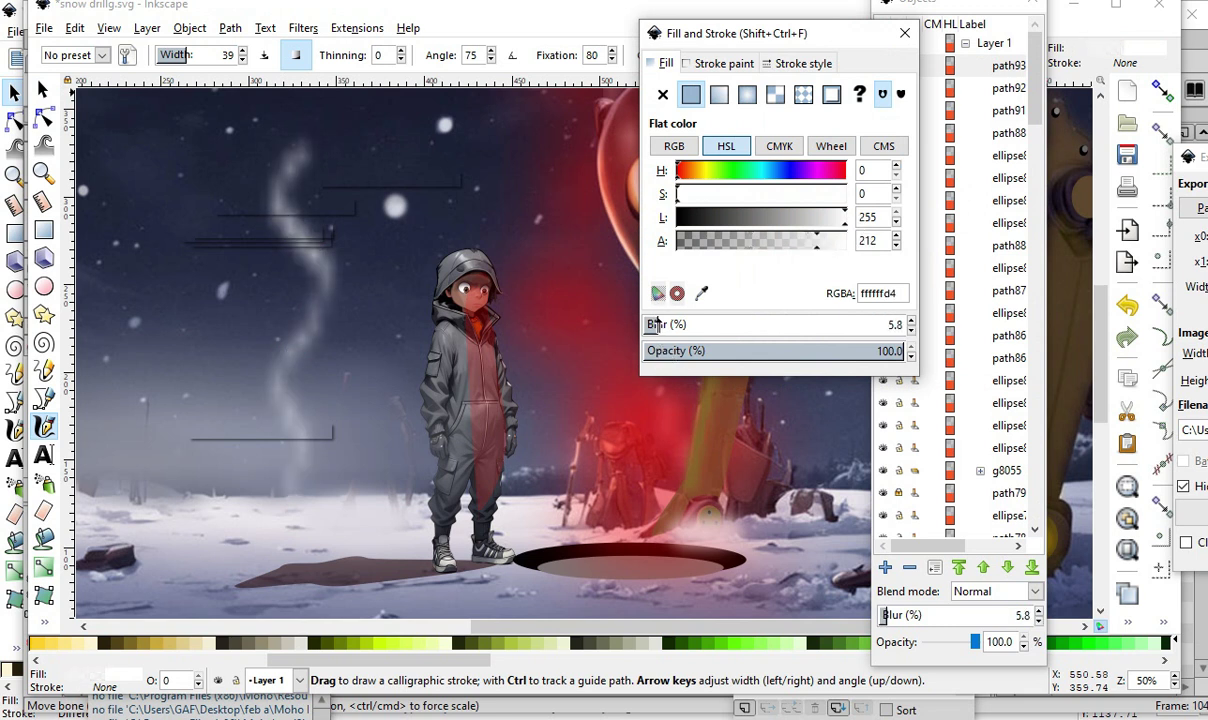
- Select the blurred white stroke and place it over the red glow above the pit, at about X 508, Y 97 mm
{"action": "left_click", "coordinate": [14, 92]}
{"action": "mouse_move", "coordinate": [330, 322]}
{"action": "left_mouse_down"}
{"action": "mouse_move", "coordinate": [353, 337]}
{"action": "mouse_move", "coordinate": [345, 324]}
{"action": "left_mouse_up"}
{"action": "left_click", "coordinate": [306, 144]}
{"action": "left_click", "coordinate": [295, 188]}
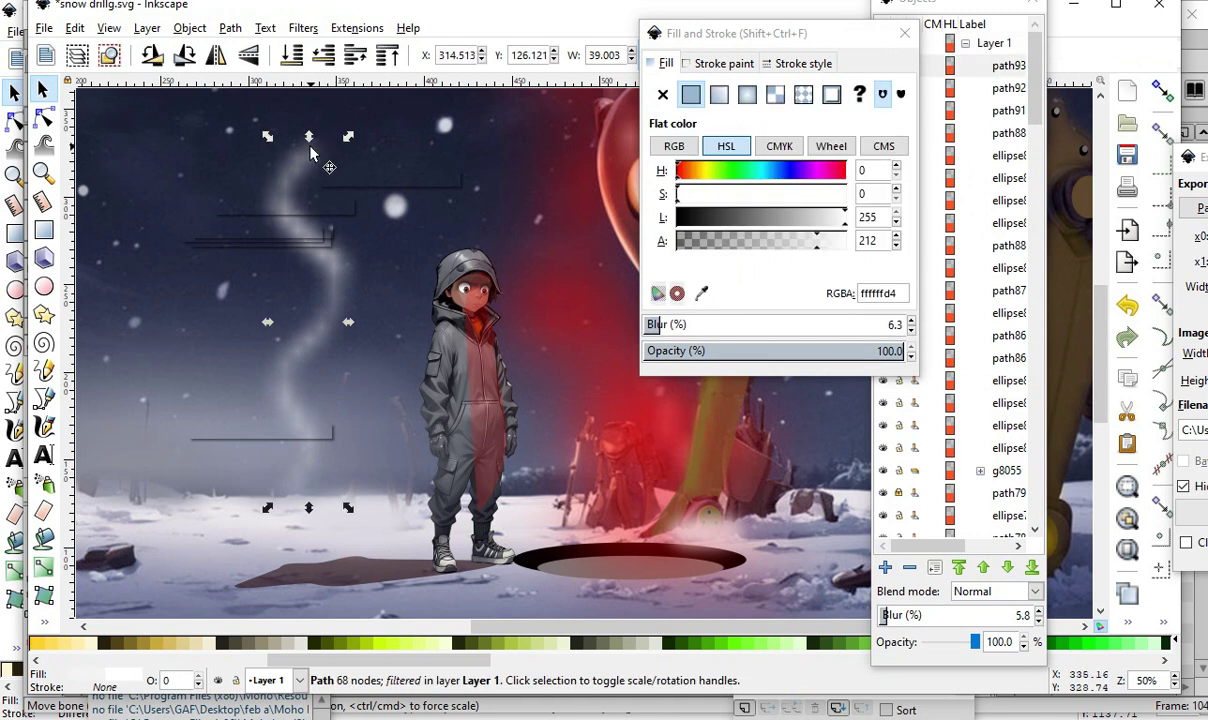
{"action": "scroll", "coordinate": [225, 300], "scroll_direction": "down", "scroll_amount": 2}
{"action": "left_click_drag", "start_coordinate": [276, 362], "coordinate": [431, 358]}
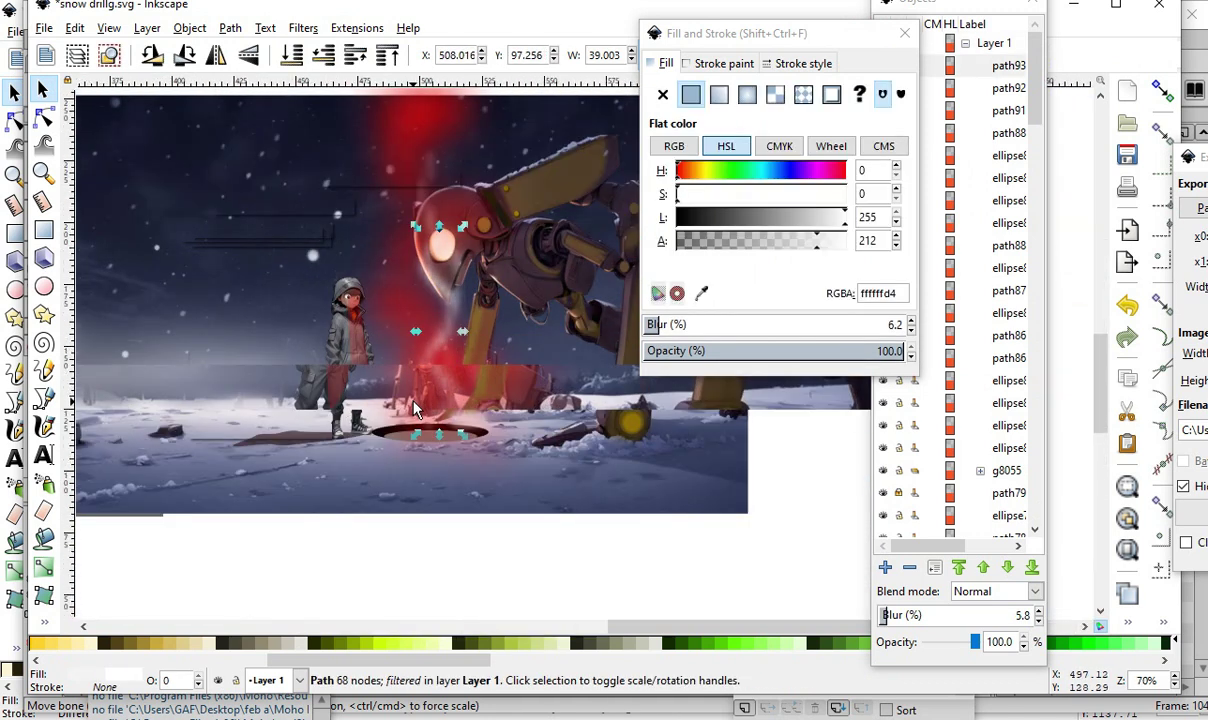
{"action": "scroll", "coordinate": [445, 385], "scroll_direction": "up", "scroll_amount": 2}
{"action": "scroll", "coordinate": [500, 380], "scroll_direction": "down", "scroll_amount": 1}
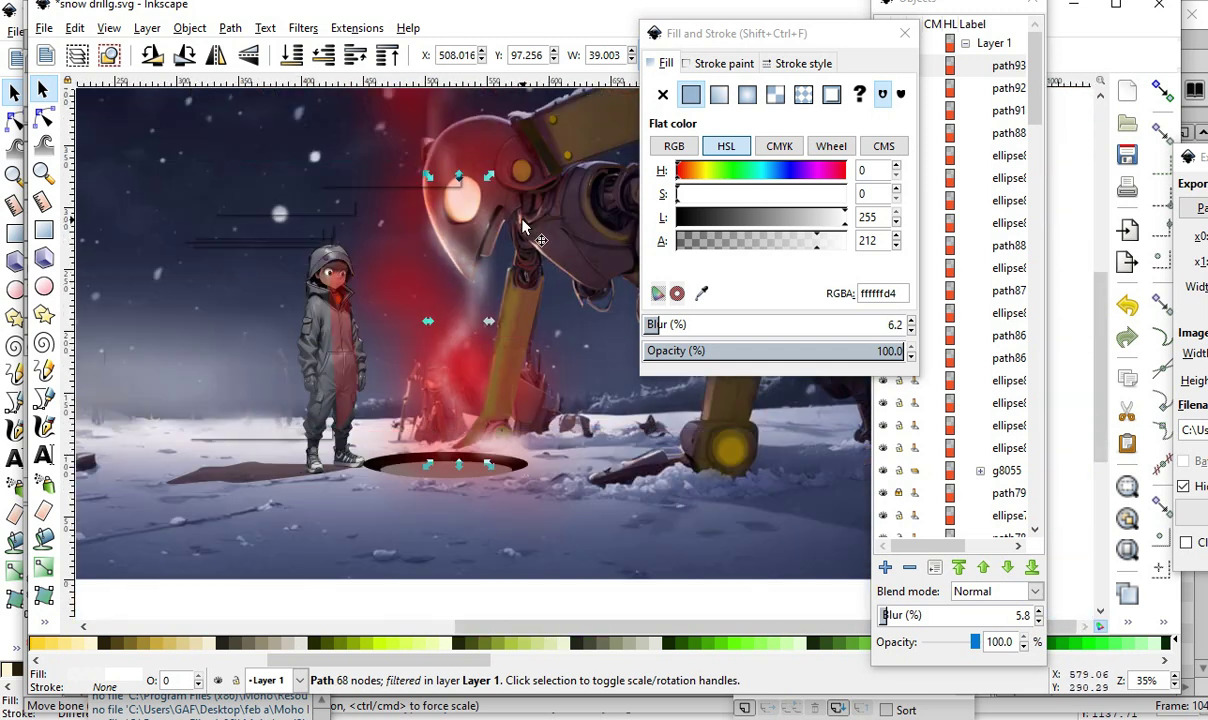
- Slide the smoke stroke repeatedly between below the pit and the robot's head, leaving it above the pit at about X 508, Y 81 mm
{"action": "left_click_drag", "start_coordinate": [463, 317], "coordinate": [493, 347]}
{"action": "left_click_drag", "start_coordinate": [493, 303], "coordinate": [499, 455]}
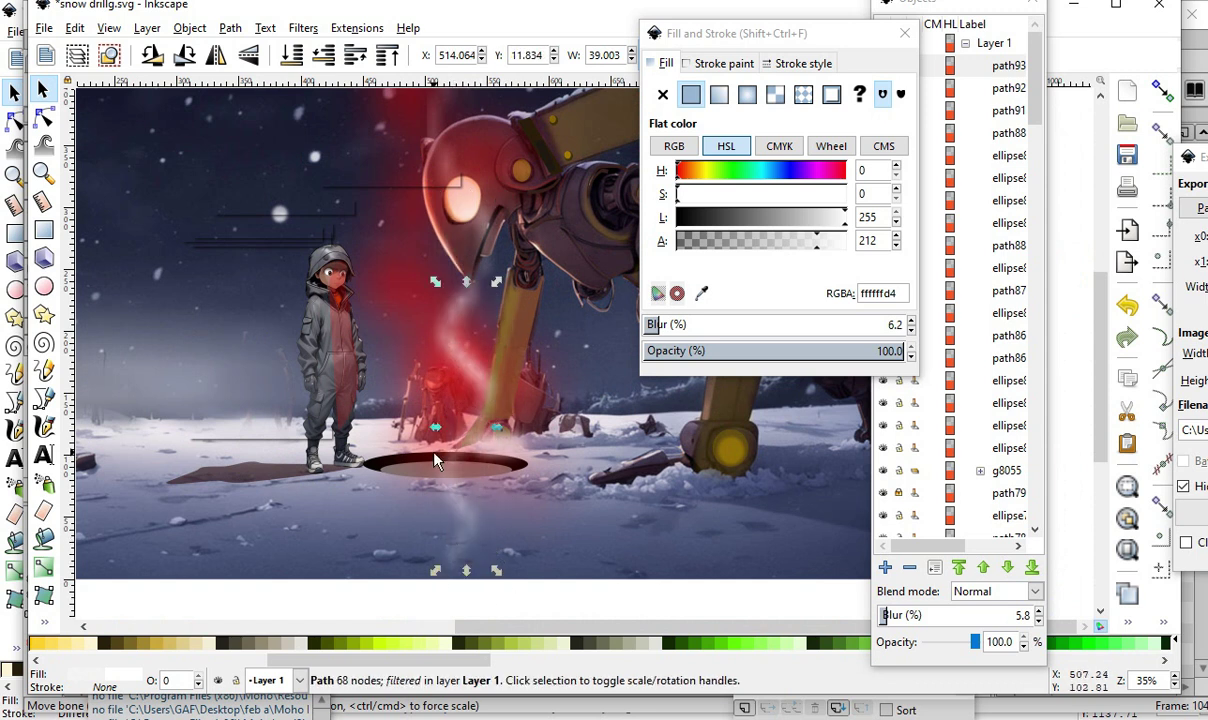
{"action": "left_click_drag", "start_coordinate": [455, 510], "coordinate": [412, 520]}
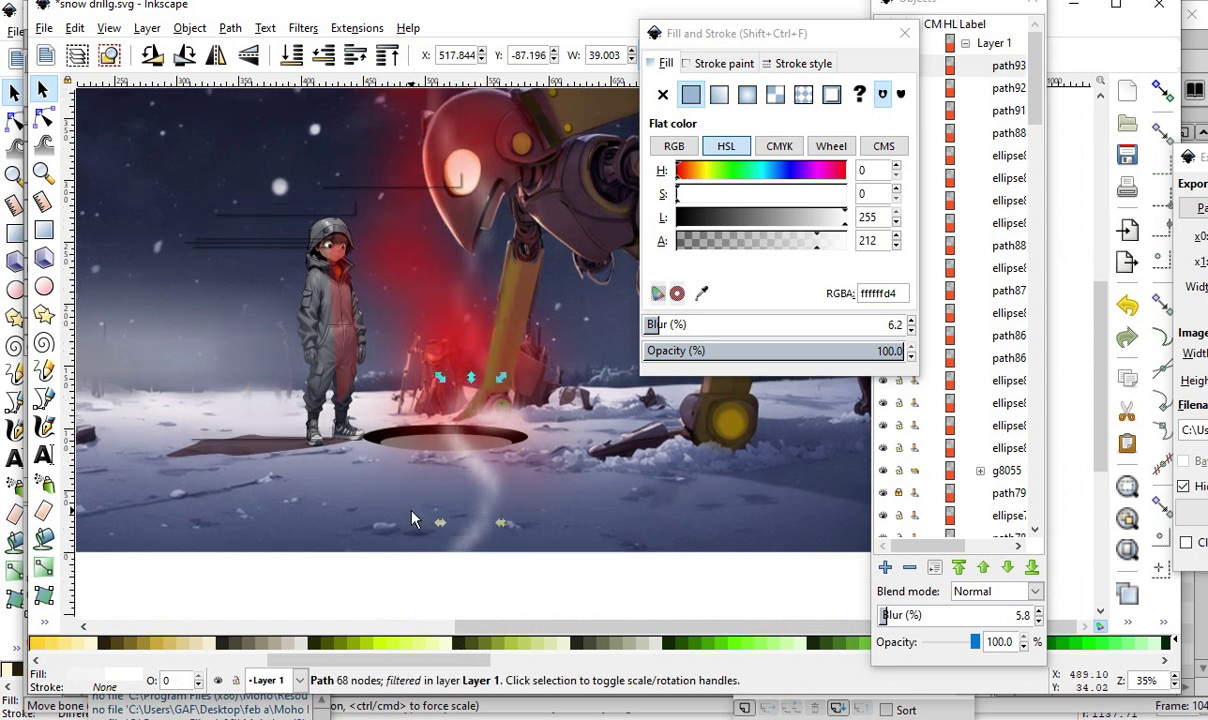
{"action": "scroll", "coordinate": [432, 425], "scroll_direction": "up", "scroll_amount": 1}
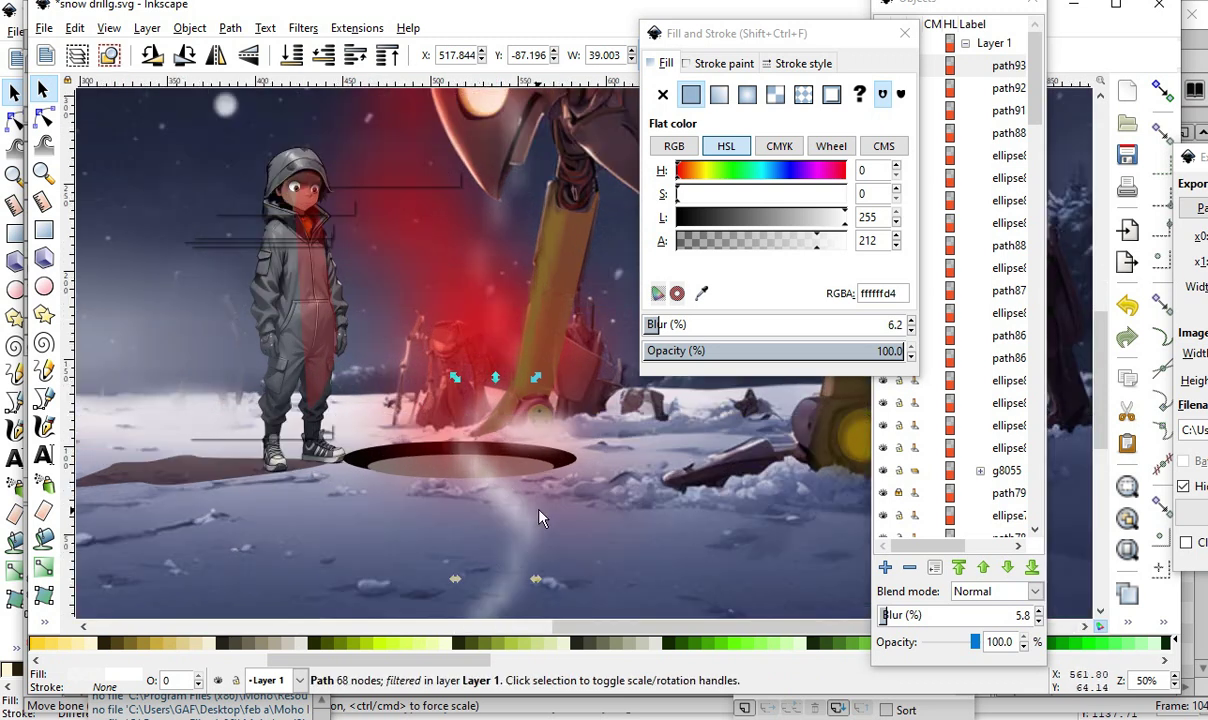
{"action": "left_click_drag", "start_coordinate": [515, 528], "coordinate": [481, 617]}
{"action": "scroll", "coordinate": [352, 319], "scroll_direction": "down", "scroll_amount": 1}
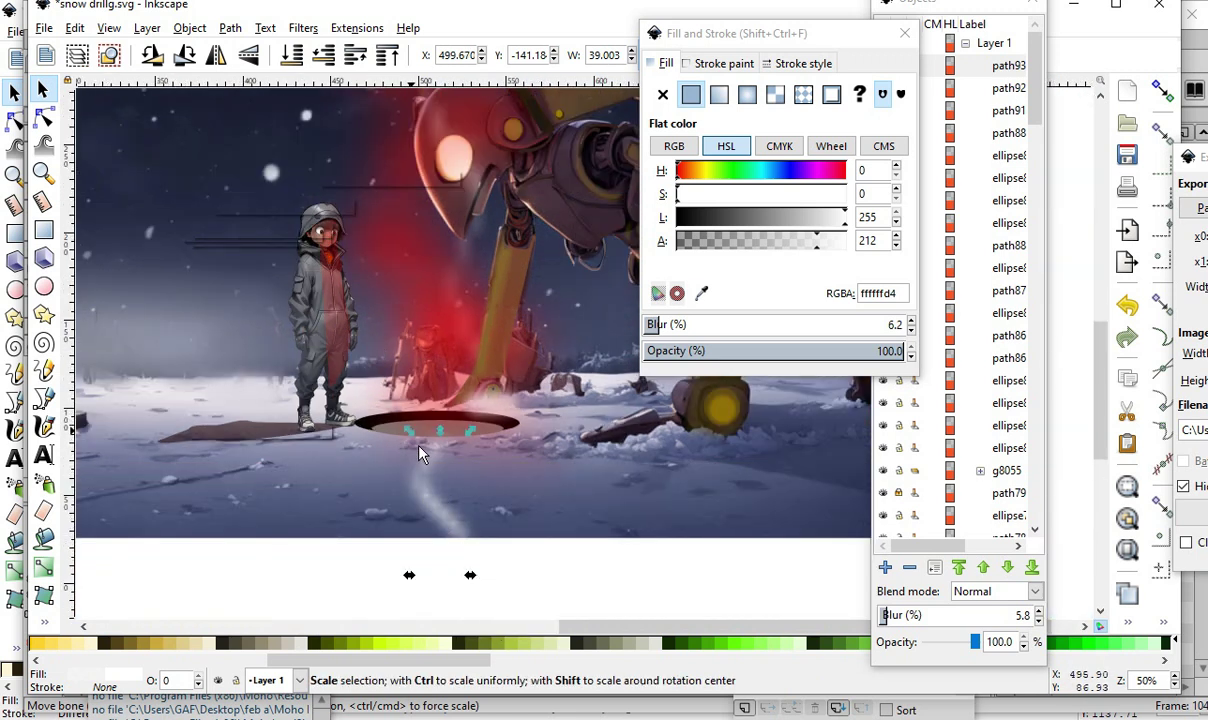
{"action": "scroll", "coordinate": [412, 425], "scroll_direction": "up", "scroll_amount": 1}
{"action": "left_click_drag", "start_coordinate": [461, 580], "coordinate": [493, 162]}
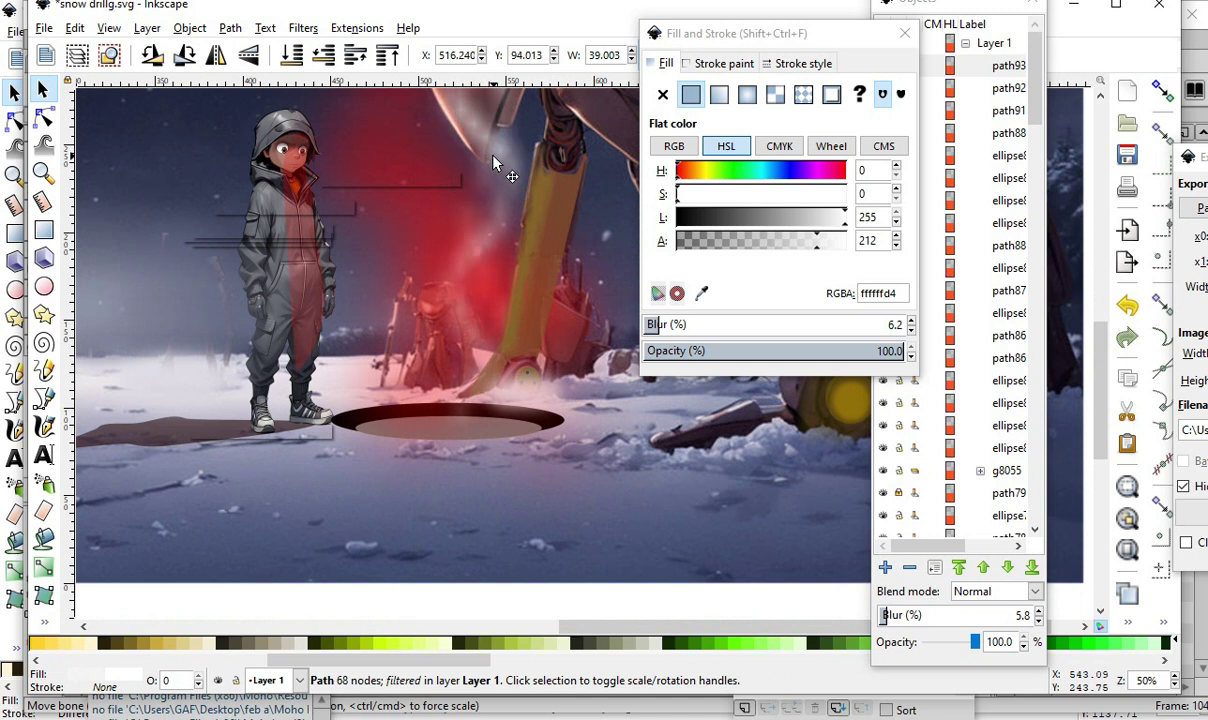
{"action": "mouse_move", "coordinate": [442, 265]}
{"action": "left_mouse_down"}
{"action": "mouse_move", "coordinate": [430, 325]}
{"action": "mouse_move", "coordinate": [440, 300]}
{"action": "left_mouse_up"}
{"action": "left_click", "coordinate": [511, 152]}
{"action": "left_click_drag", "start_coordinate": [511, 152], "coordinate": [490, 246]}
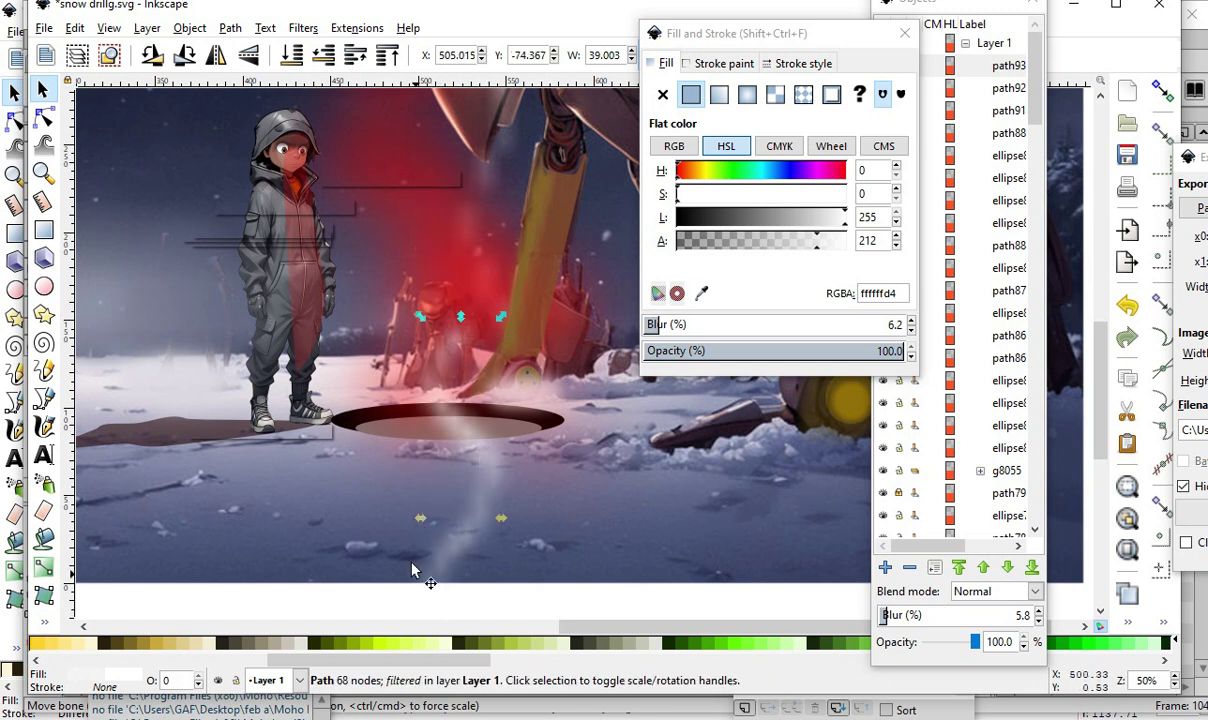
{"action": "left_click_drag", "start_coordinate": [442, 567], "coordinate": [446, 301]}
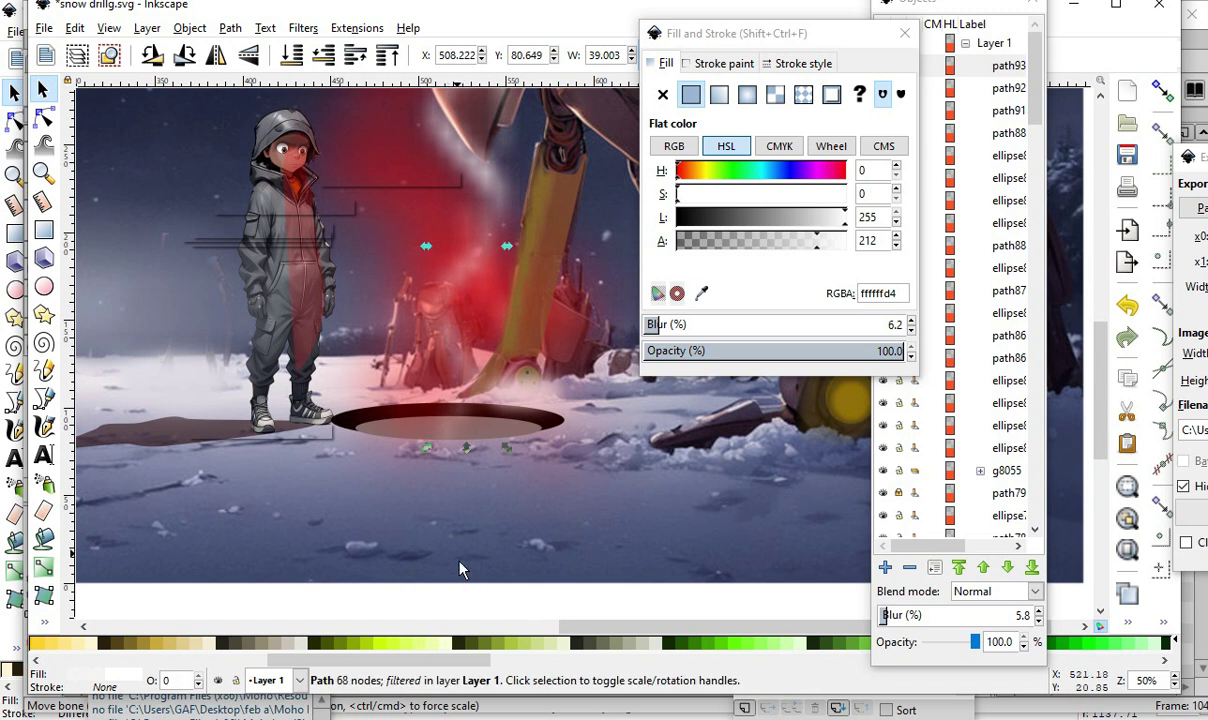
- Stretch the smoke stroke upward past the robot's head to a height of about 344 mm, keeping its width
{"action": "scroll", "coordinate": [455, 545], "scroll_direction": "down", "scroll_amount": 2}
{"action": "scroll", "coordinate": [408, 350], "scroll_direction": "up", "scroll_amount": 2}
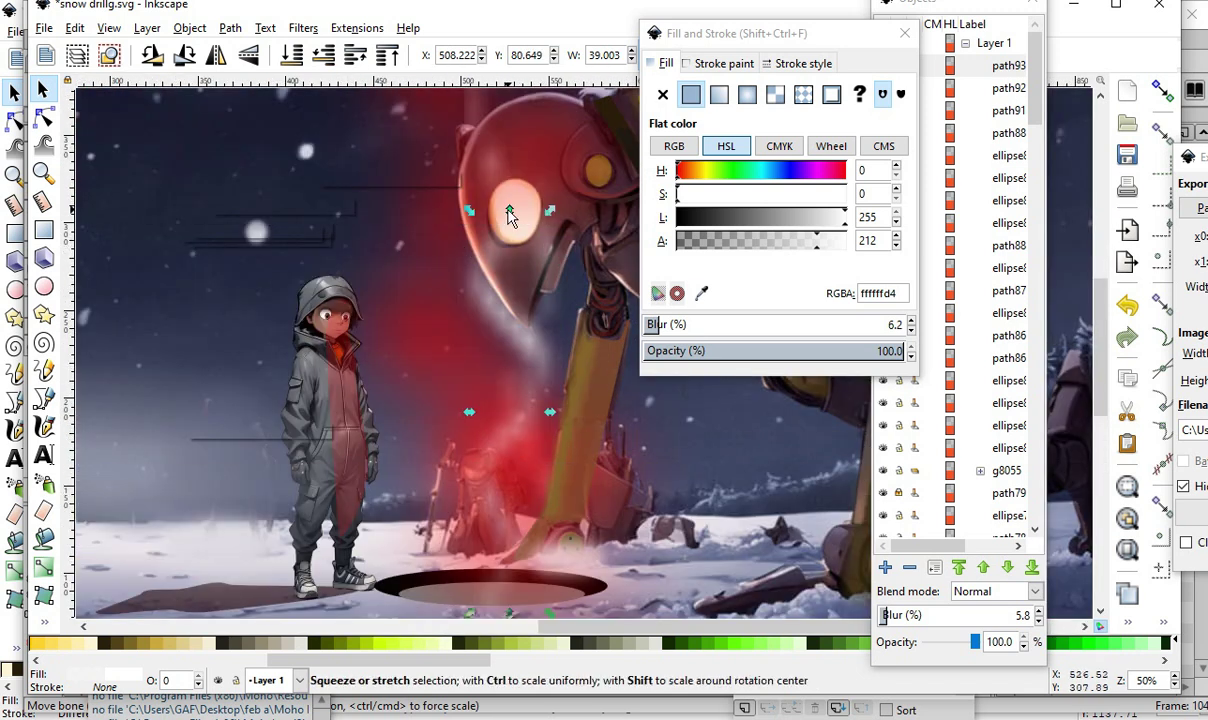
{"action": "left_click_drag", "start_coordinate": [509, 215], "coordinate": [480, 142]}
{"action": "scroll", "coordinate": [431, 380], "scroll_direction": "down", "scroll_amount": 2}
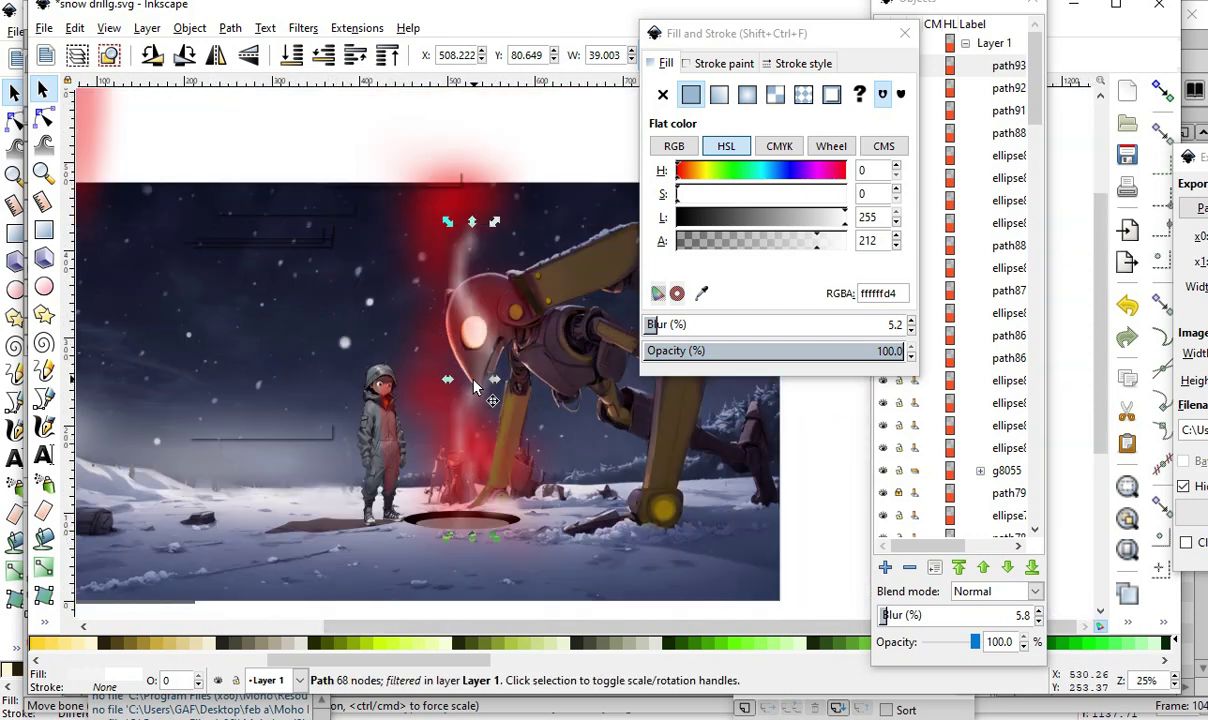
{"action": "scroll", "coordinate": [380, 445], "scroll_direction": "up", "scroll_amount": 3}
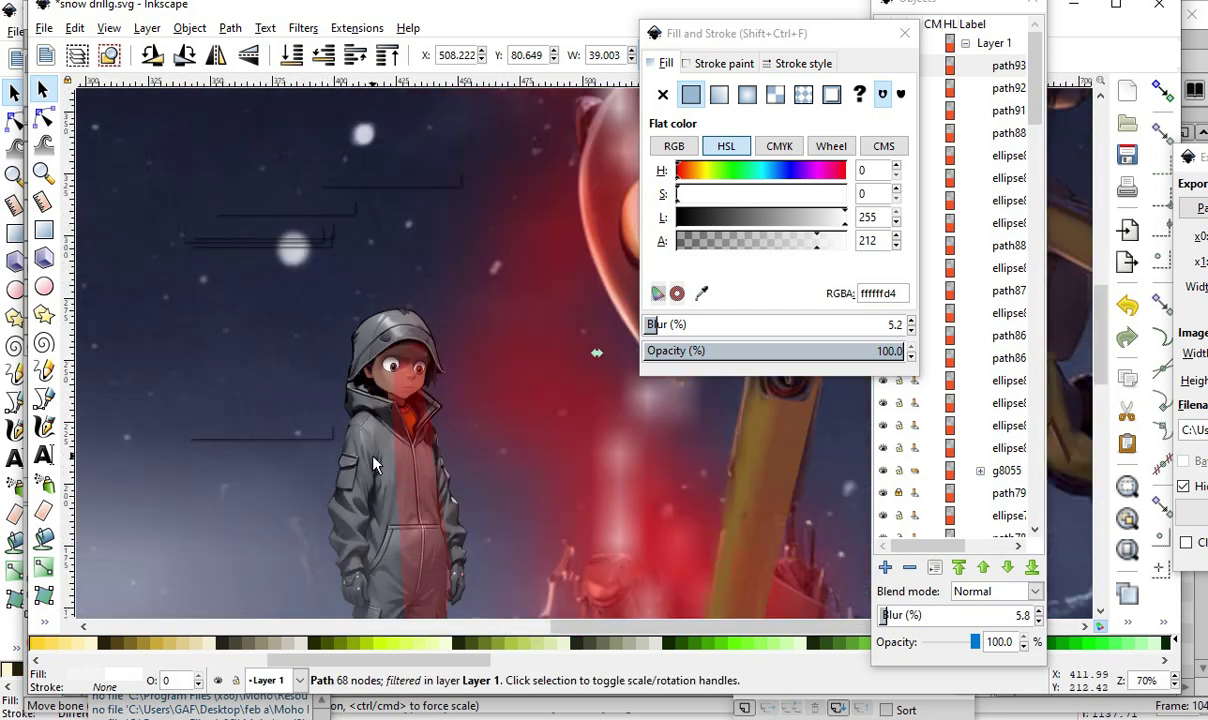
{"action": "scroll", "coordinate": [600, 560], "scroll_direction": "up", "scroll_amount": 1}
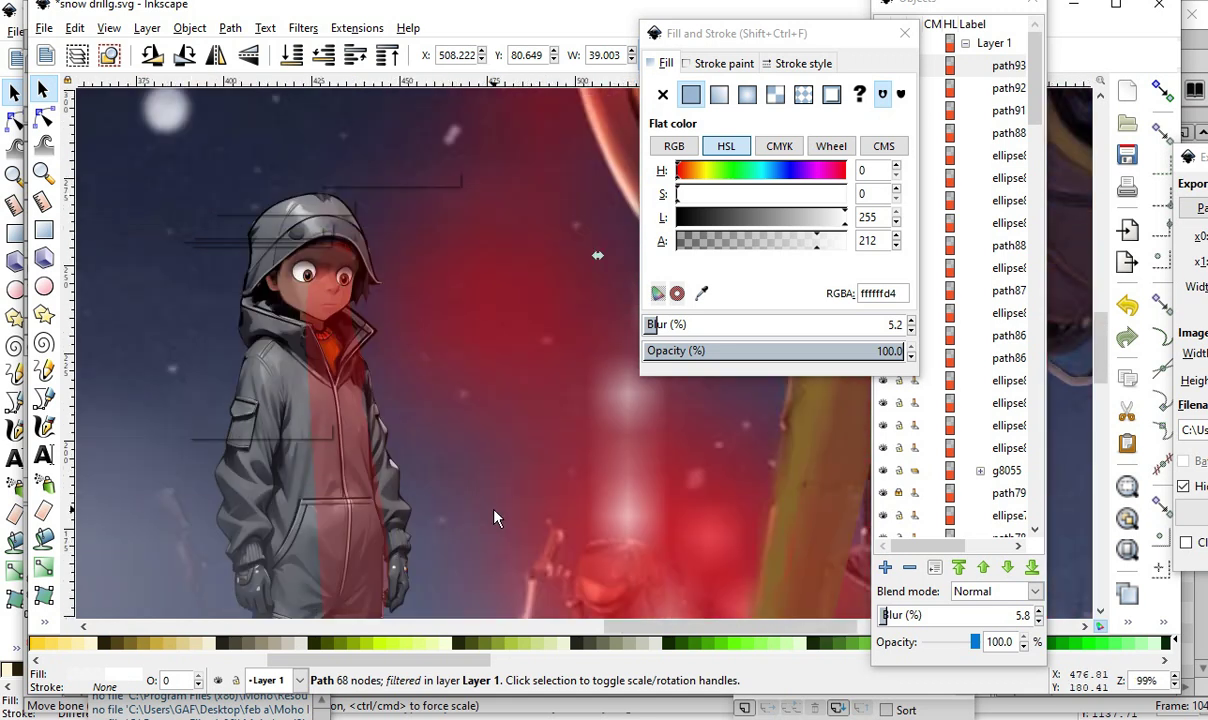
- Move the fill and stroke dialog aside, select the character's face image and unlock a run of path and image entries in the object list
{"action": "left_click_drag", "start_coordinate": [698, 38], "coordinate": [1201, 50]}
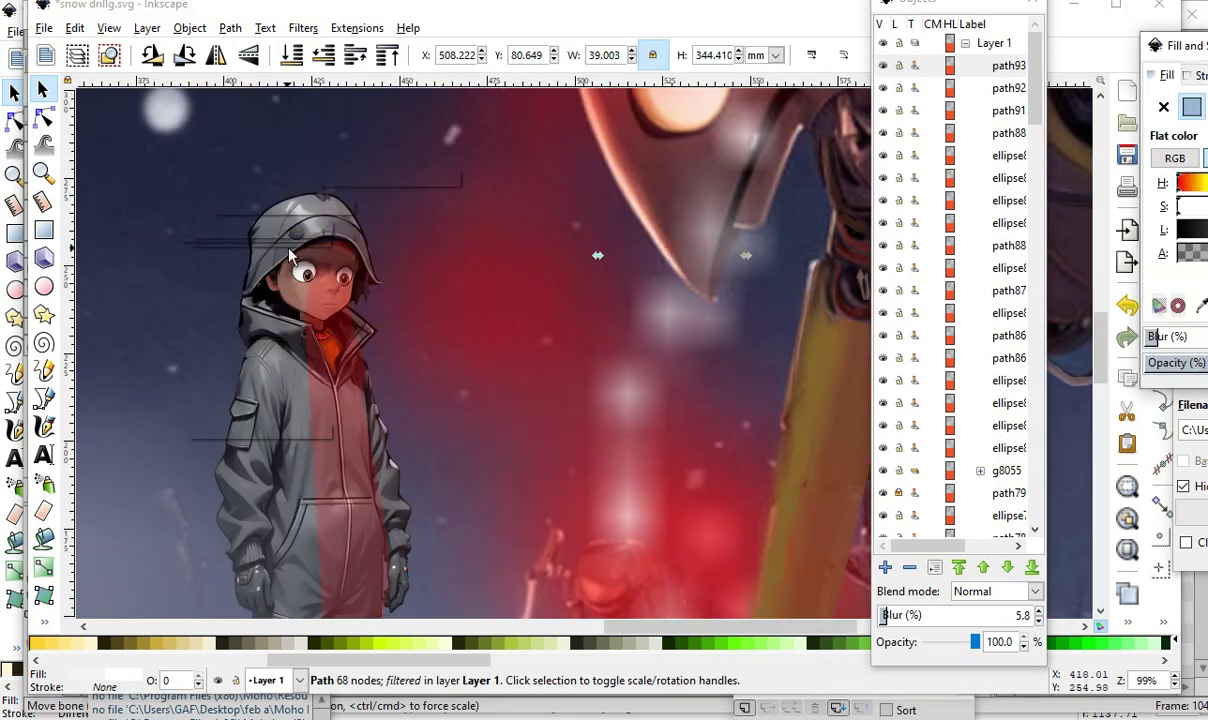
{"action": "left_click", "coordinate": [346, 183]}
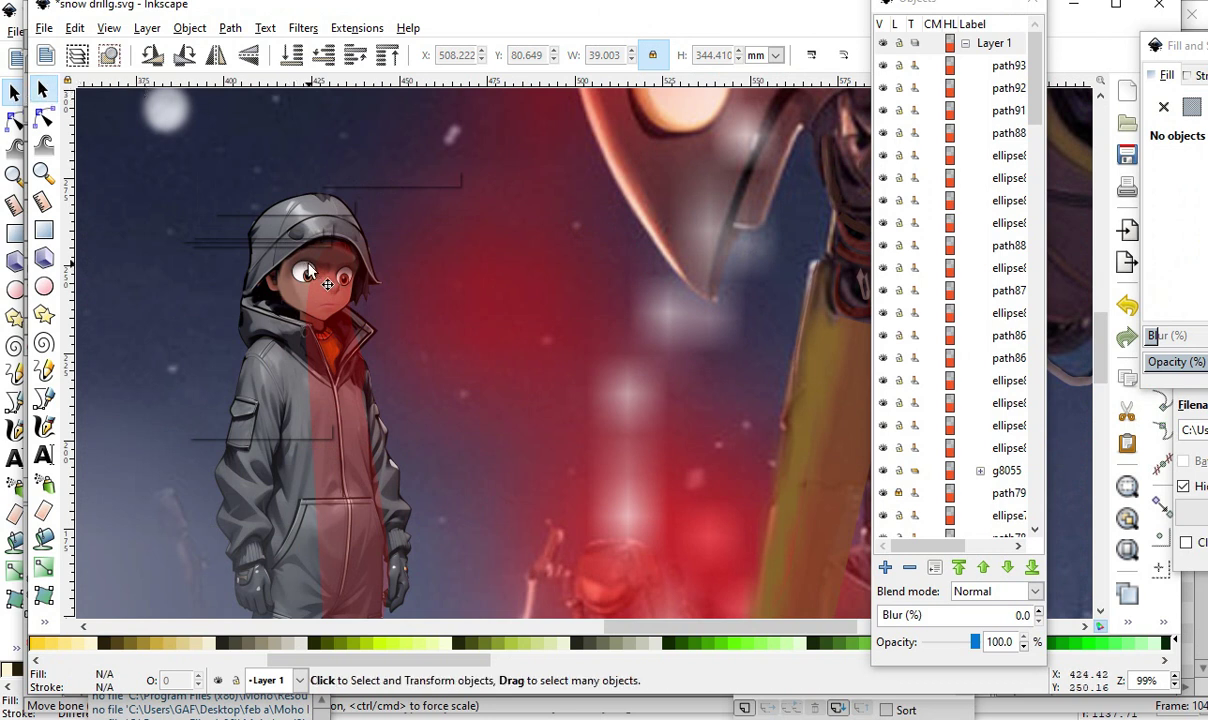
{"action": "left_click", "coordinate": [268, 246]}
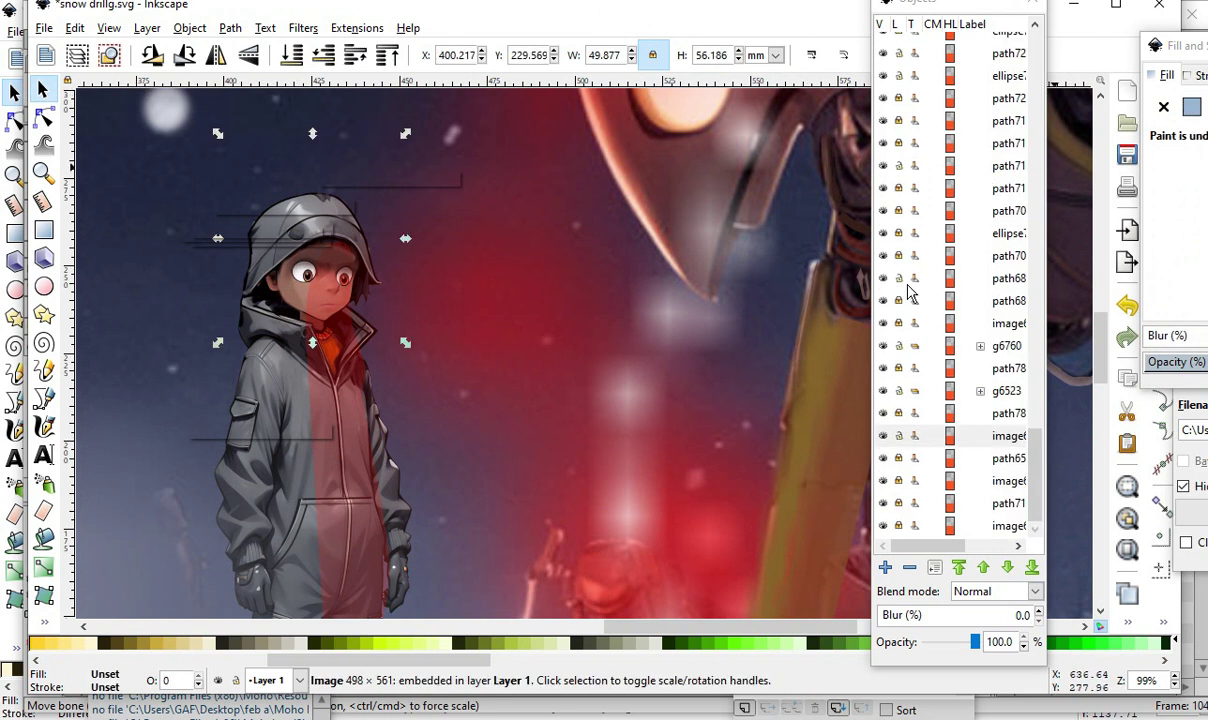
{"action": "left_click", "coordinate": [901, 195]}
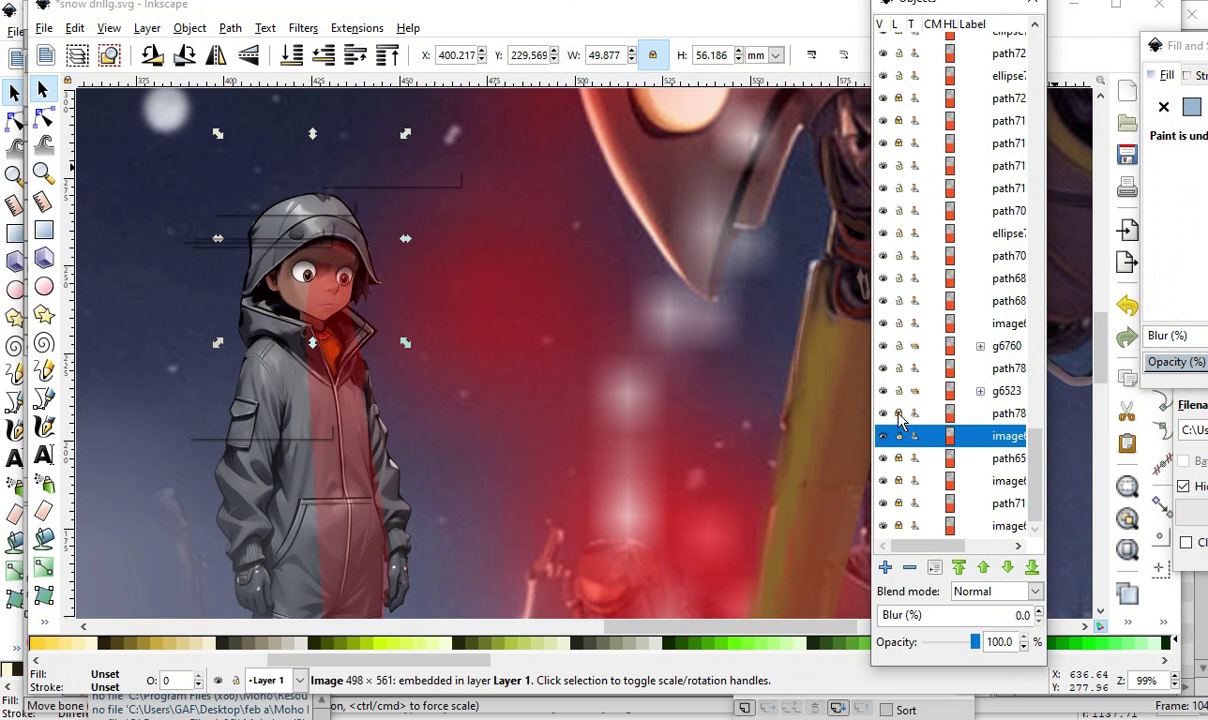
- Examine the whole scene and the red light shape over the character's suit, and clear the selection
{"action": "key", "text": "5"}
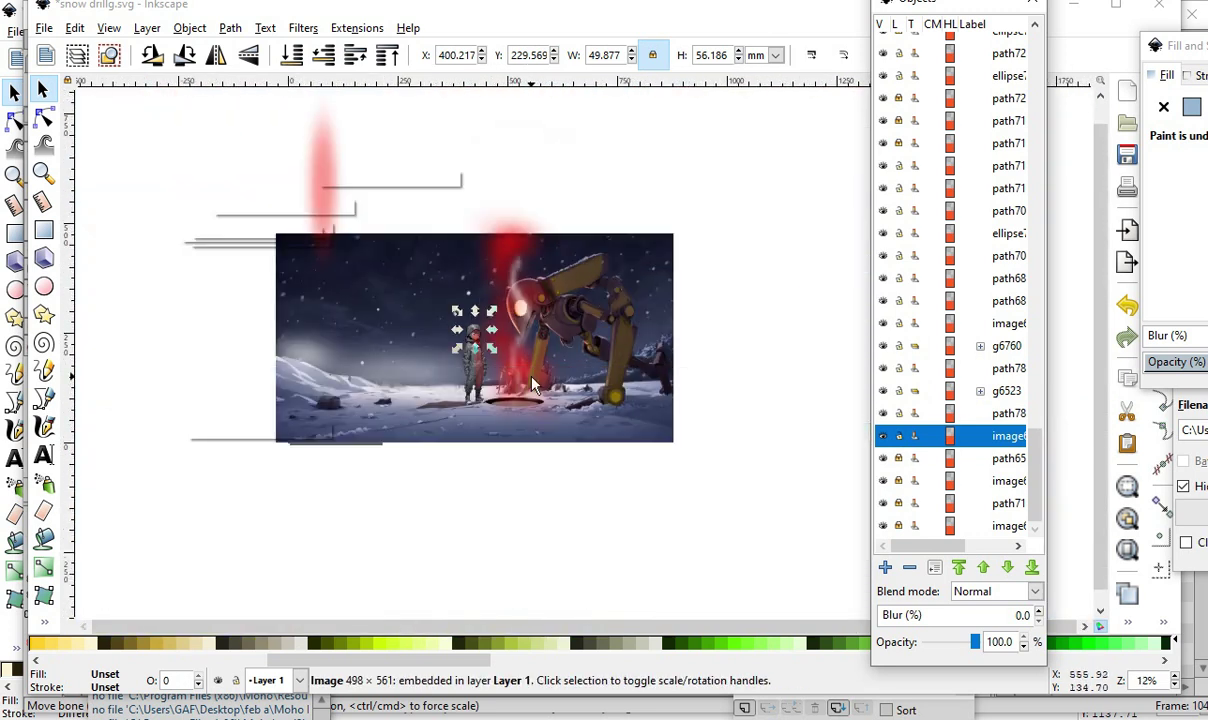
{"action": "scroll", "coordinate": [531, 385], "scroll_direction": "up", "scroll_amount": 2}
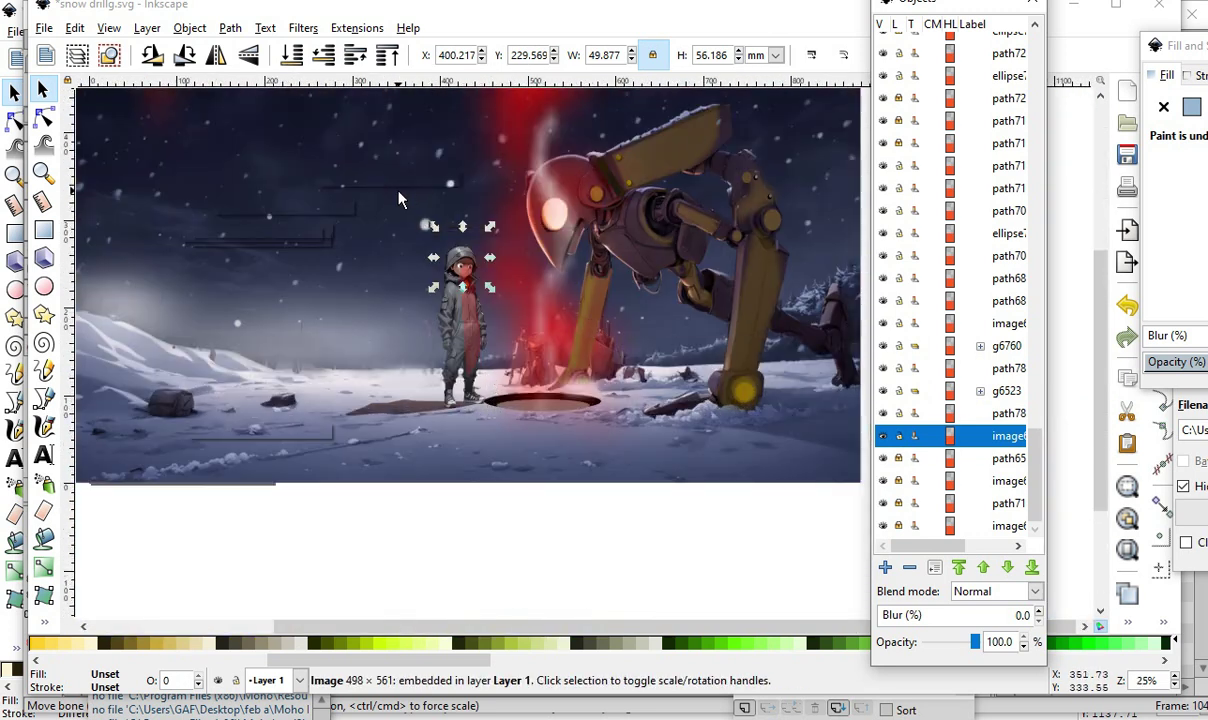
{"action": "scroll", "coordinate": [521, 193], "scroll_direction": "up", "scroll_amount": 3}
{"action": "scroll", "coordinate": [377, 318], "scroll_direction": "down", "scroll_amount": 2}
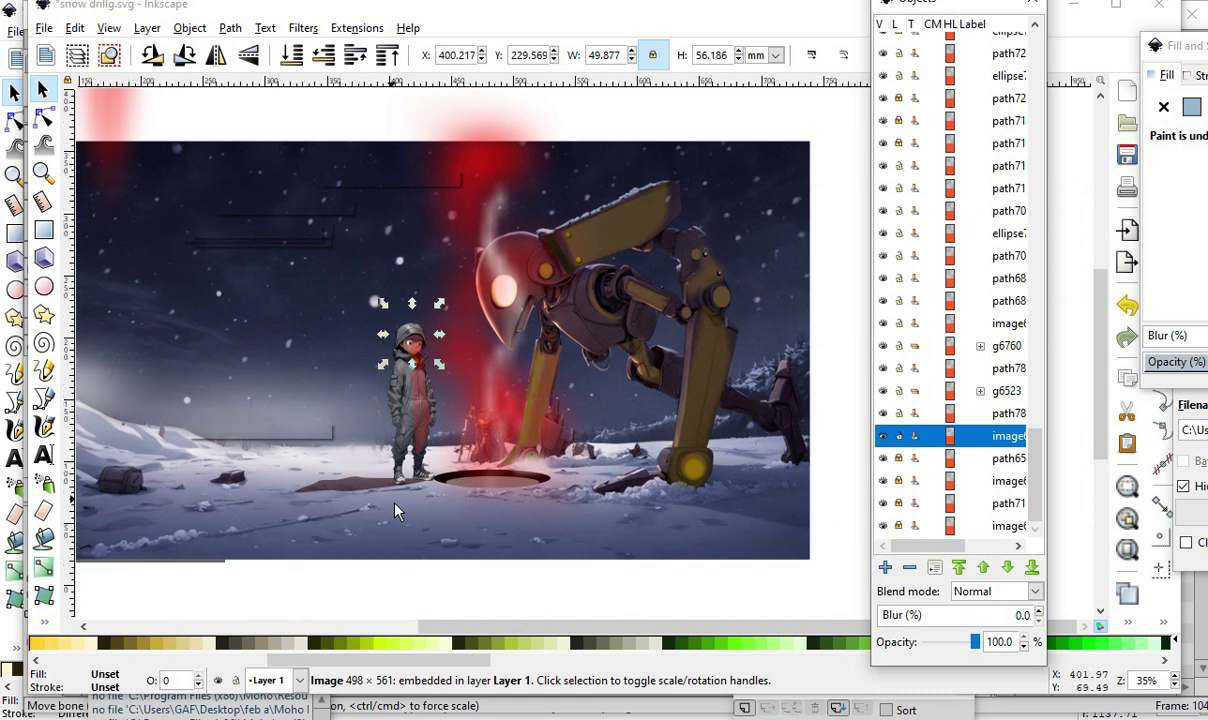
{"action": "scroll", "coordinate": [395, 510], "scroll_direction": "up", "scroll_amount": 1}
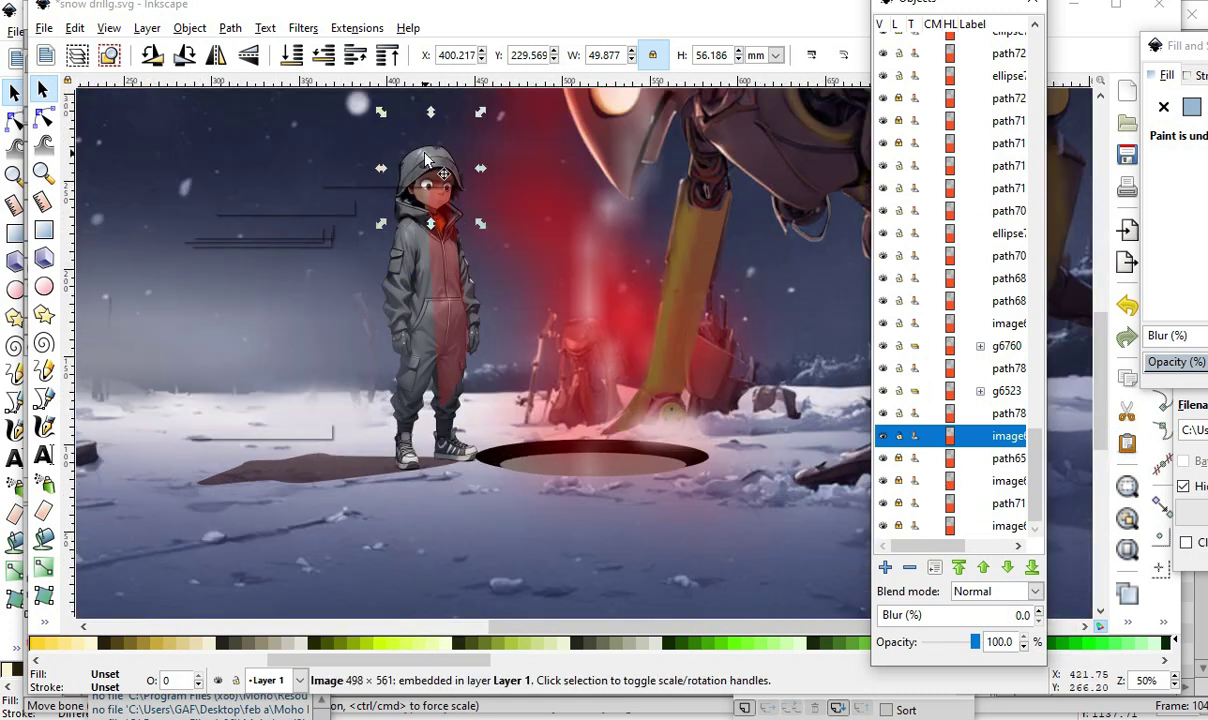
{"action": "left_click", "coordinate": [405, 250]}
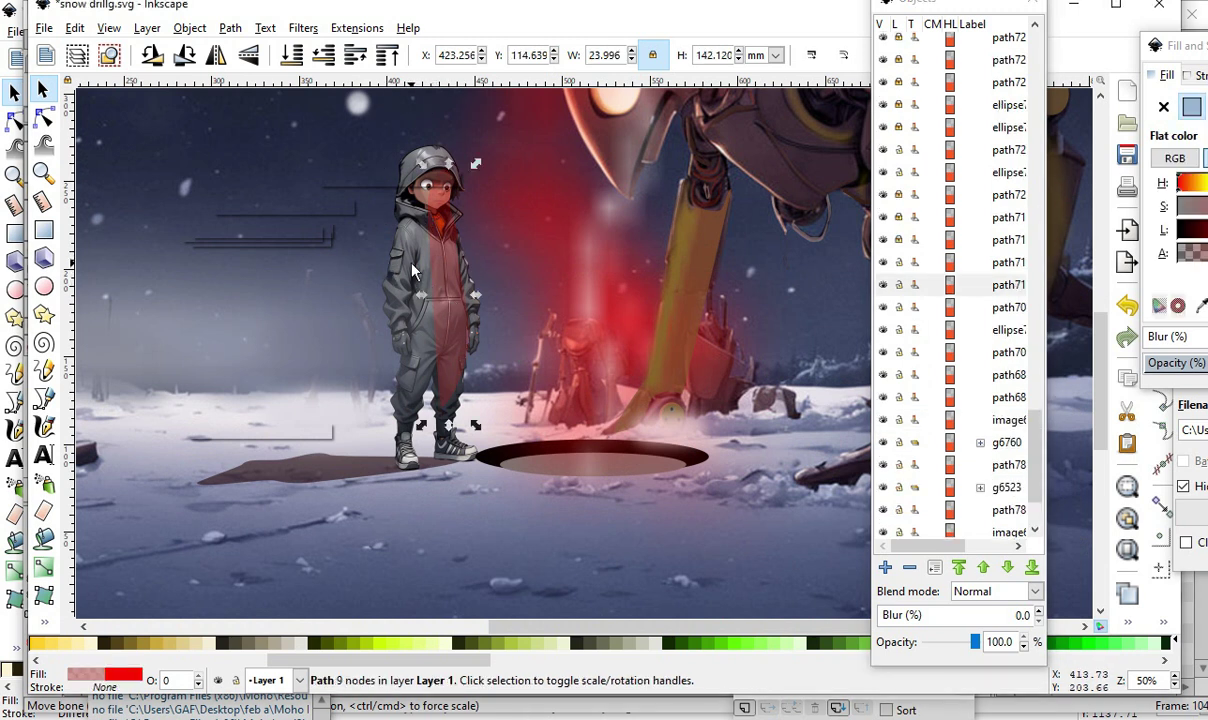
{"action": "key", "text": "Escape"}
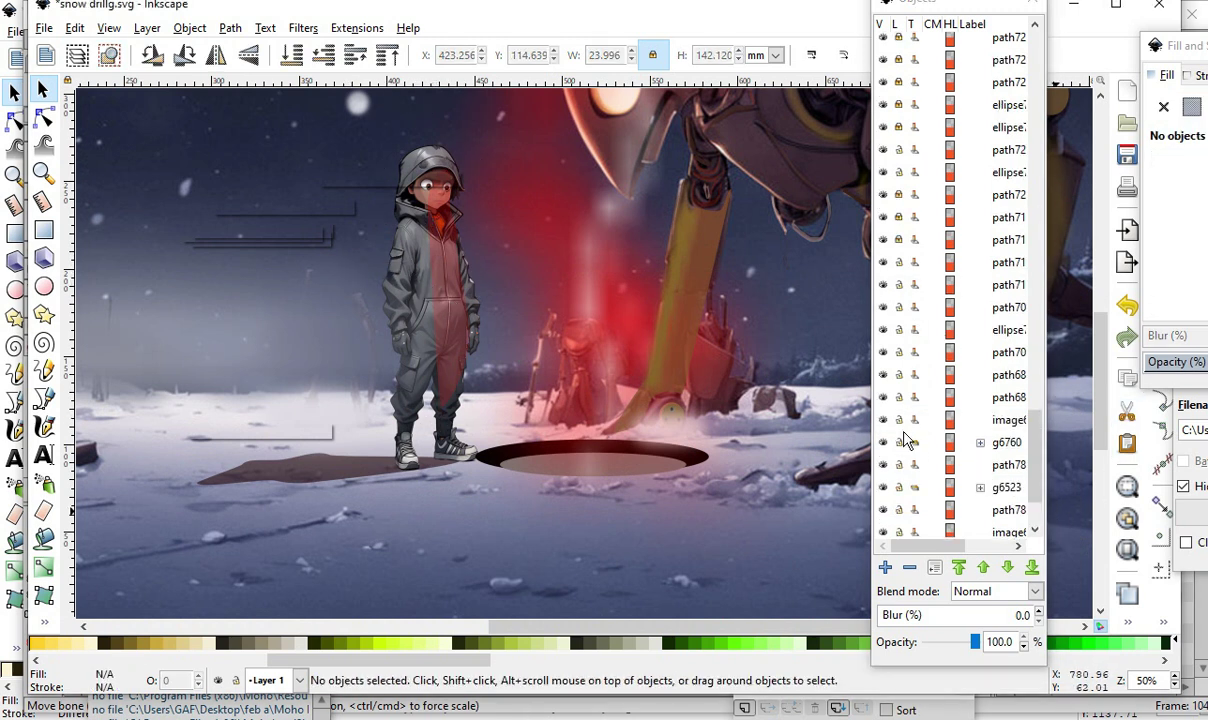
- Unlock the remaining locked images, paths and ellipses in the lower part of the object stack
{"action": "scroll", "coordinate": [905, 440], "scroll_direction": "down", "scroll_amount": 2}
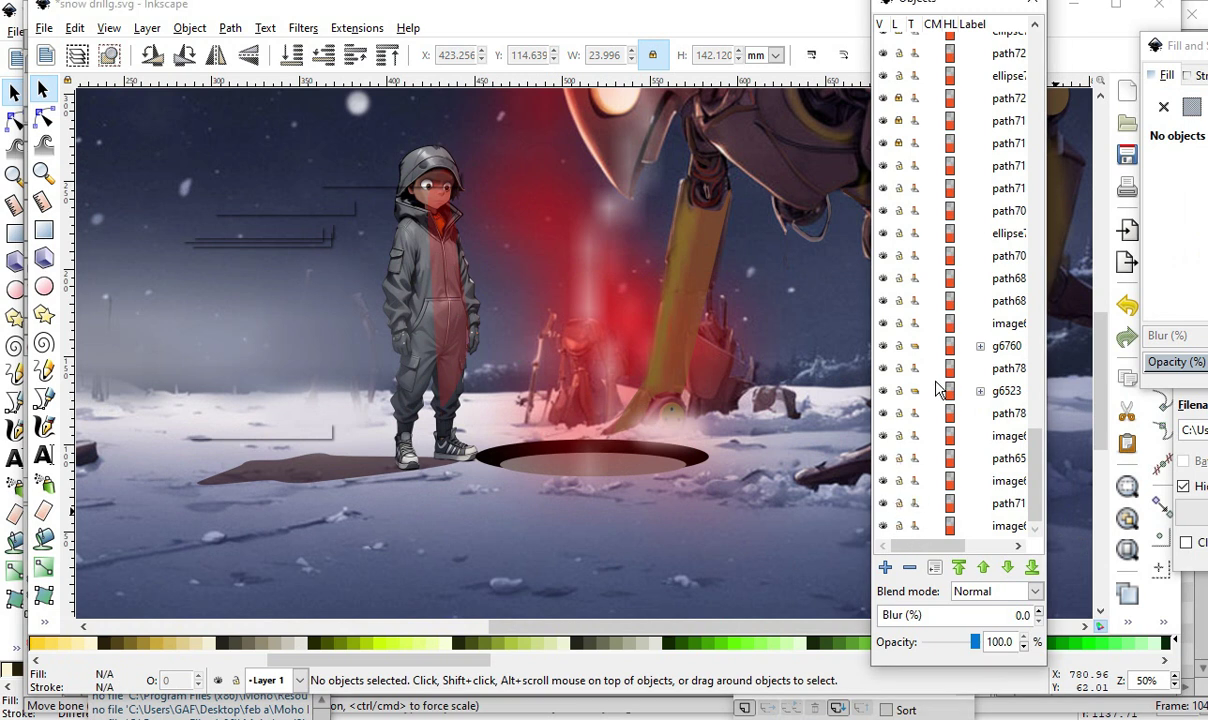
{"action": "scroll", "coordinate": [935, 360], "scroll_direction": "up", "scroll_amount": 3}
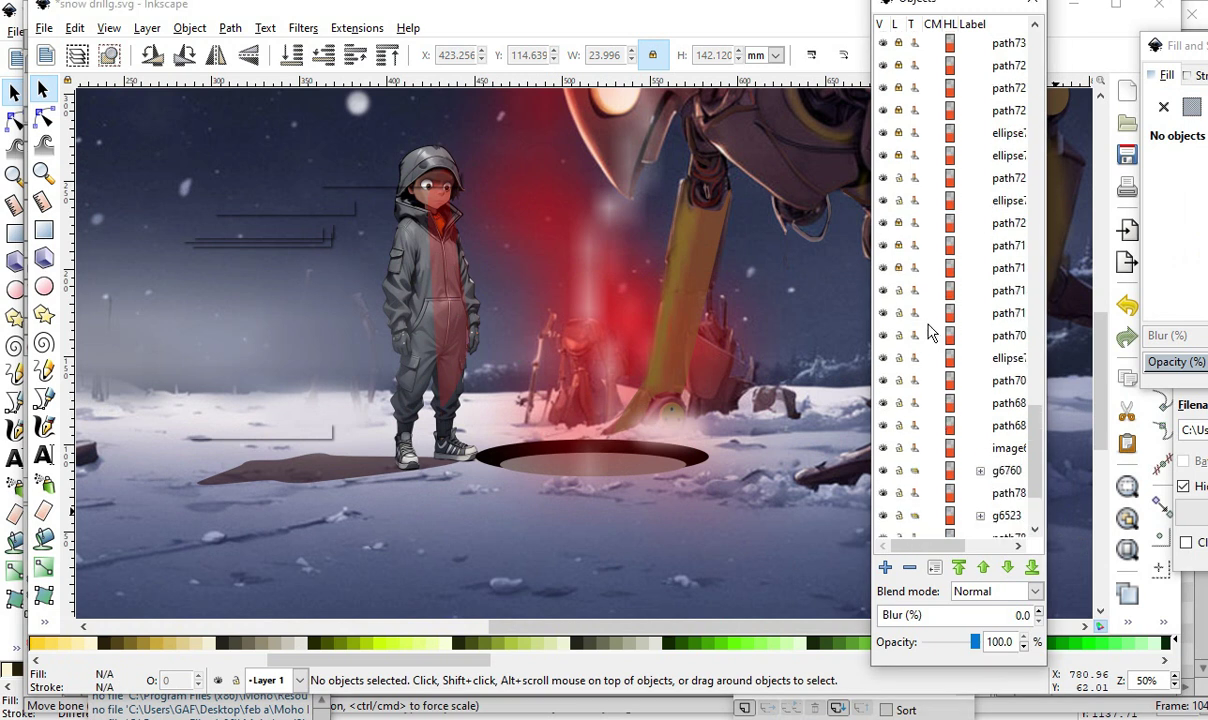
{"action": "left_click", "coordinate": [899, 244]}
{"action": "left_click_drag", "start_coordinate": [899, 158], "coordinate": [897, 68]}
{"action": "scroll", "coordinate": [968, 250], "scroll_direction": "up", "scroll_amount": 5}
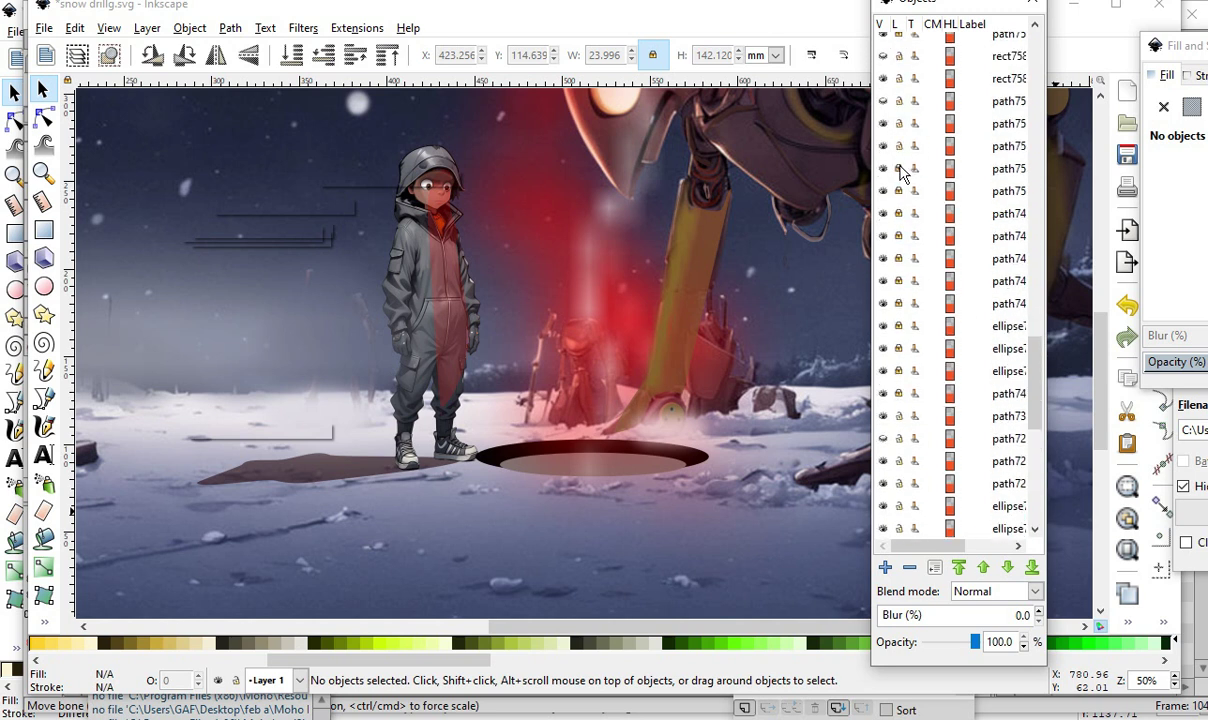
- Unlock the locked path and ellipse entries in the middle section of the object stack
{"action": "left_click", "coordinate": [897, 240]}
{"action": "left_click", "coordinate": [899, 282]}
{"action": "left_click", "coordinate": [898, 373]}
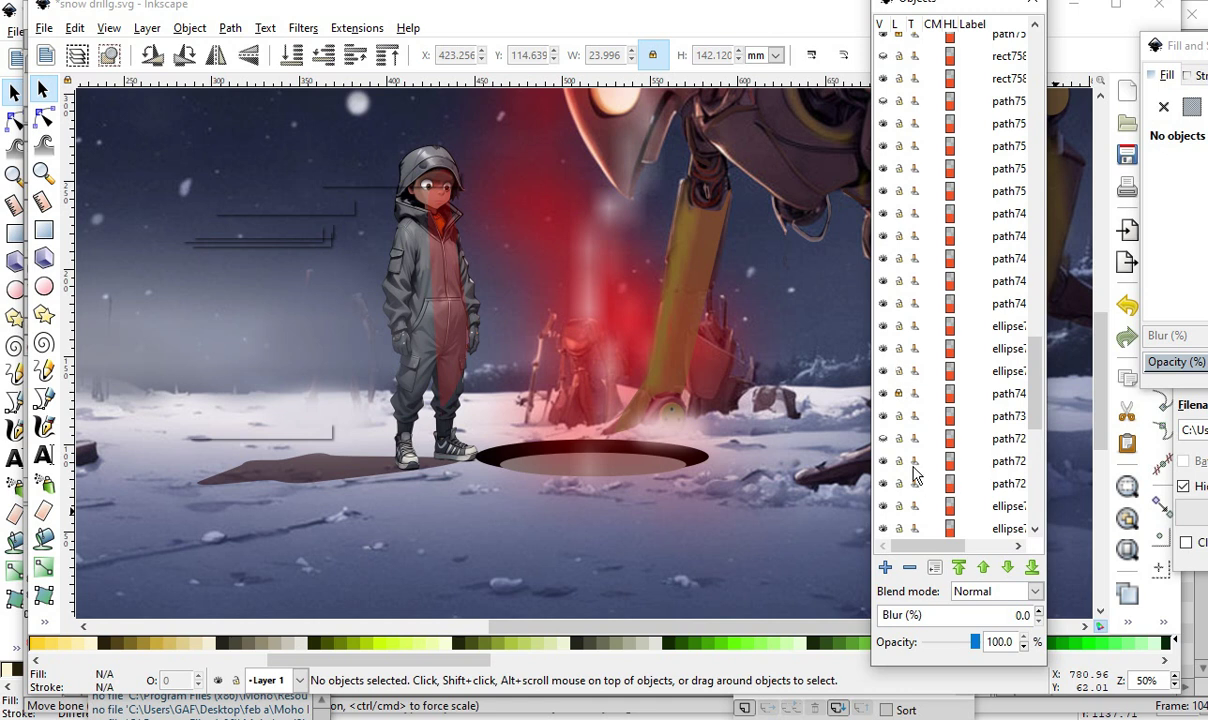
{"action": "scroll", "coordinate": [910, 380], "scroll_direction": "up", "scroll_amount": 4}
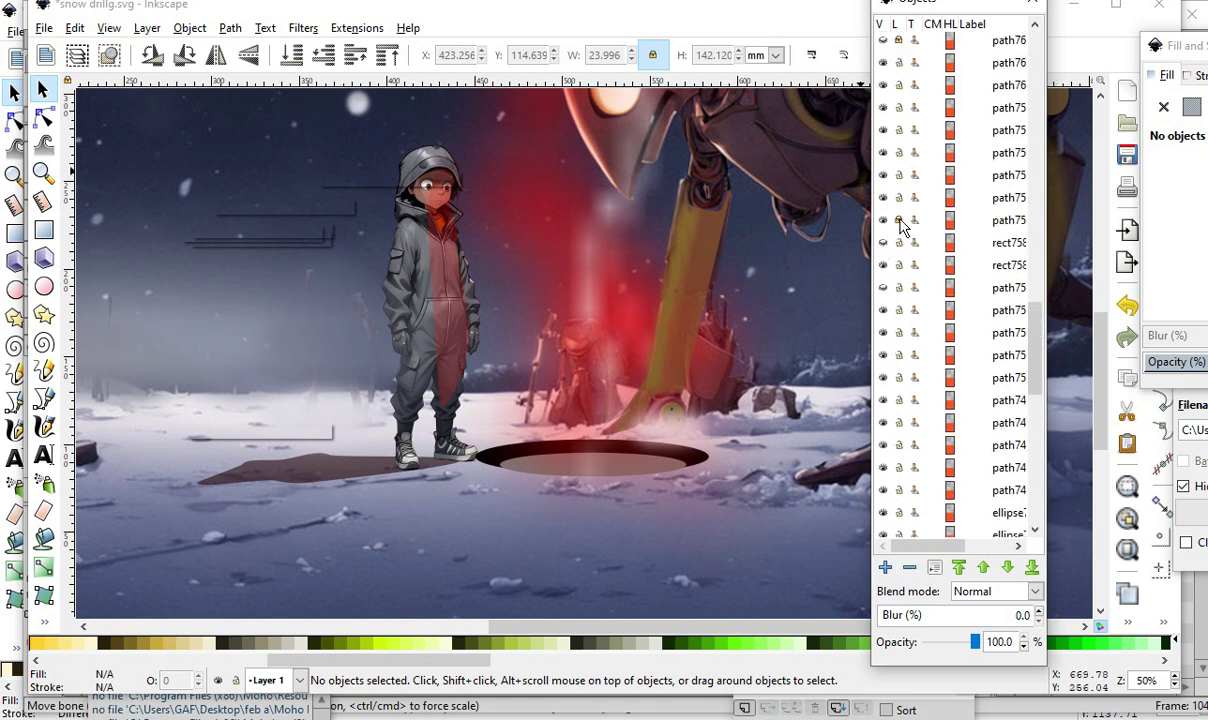
{"action": "scroll", "coordinate": [903, 200], "scroll_direction": "up", "scroll_amount": 4}
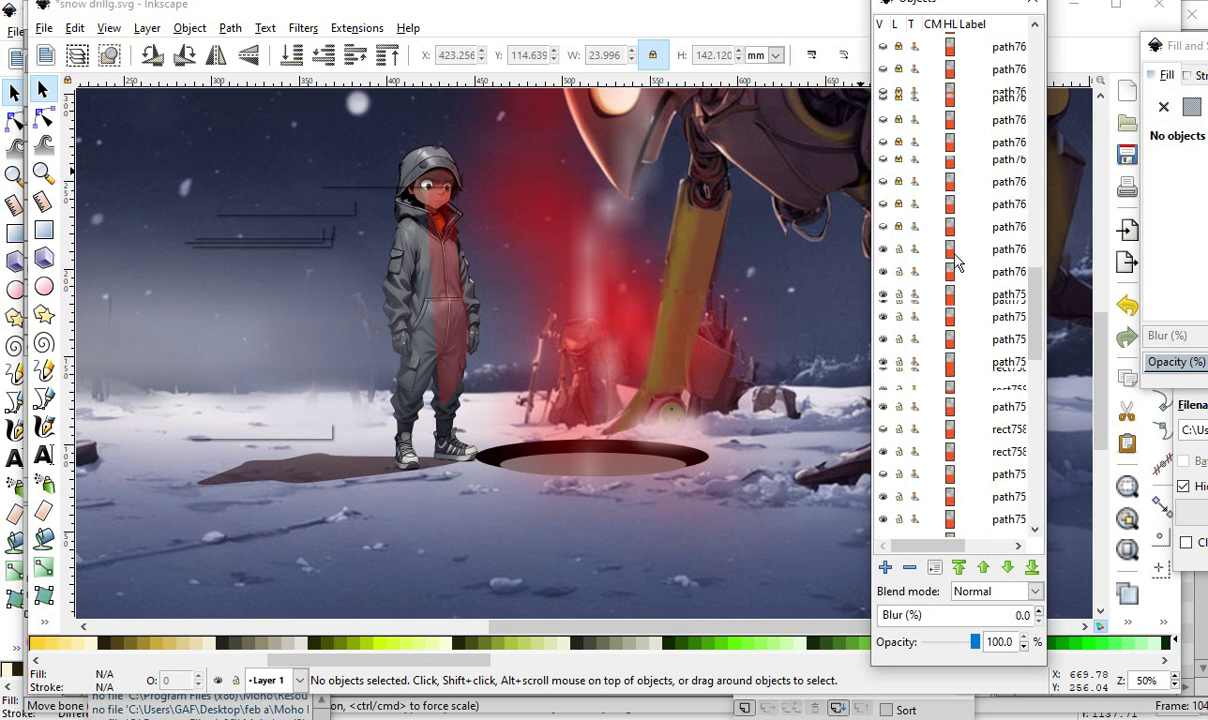
{"action": "left_click", "coordinate": [899, 115]}
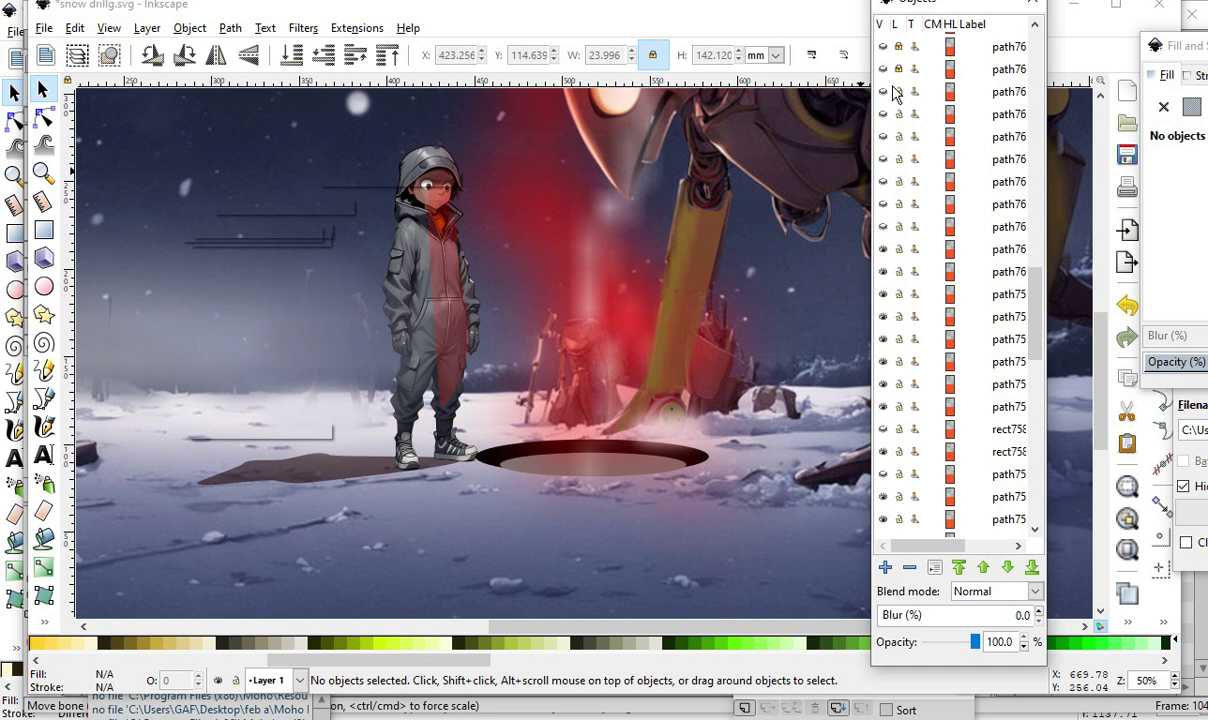
- Unlock the long run of locked paths in the upper half of the object stack
{"action": "scroll", "coordinate": [910, 152], "scroll_direction": "up", "scroll_amount": 2}
{"action": "scroll", "coordinate": [949, 208], "scroll_direction": "up", "scroll_amount": 3}
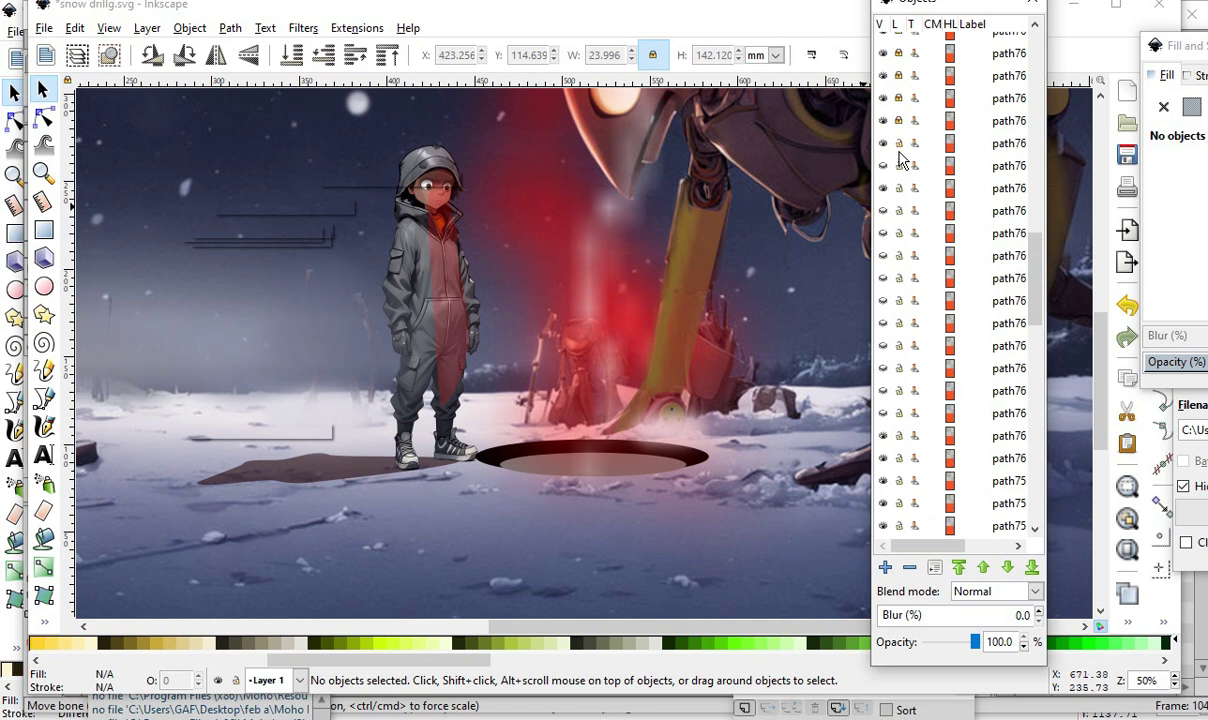
{"action": "left_click", "coordinate": [900, 119]}
{"action": "scroll", "coordinate": [930, 325], "scroll_direction": "up", "scroll_amount": 2}
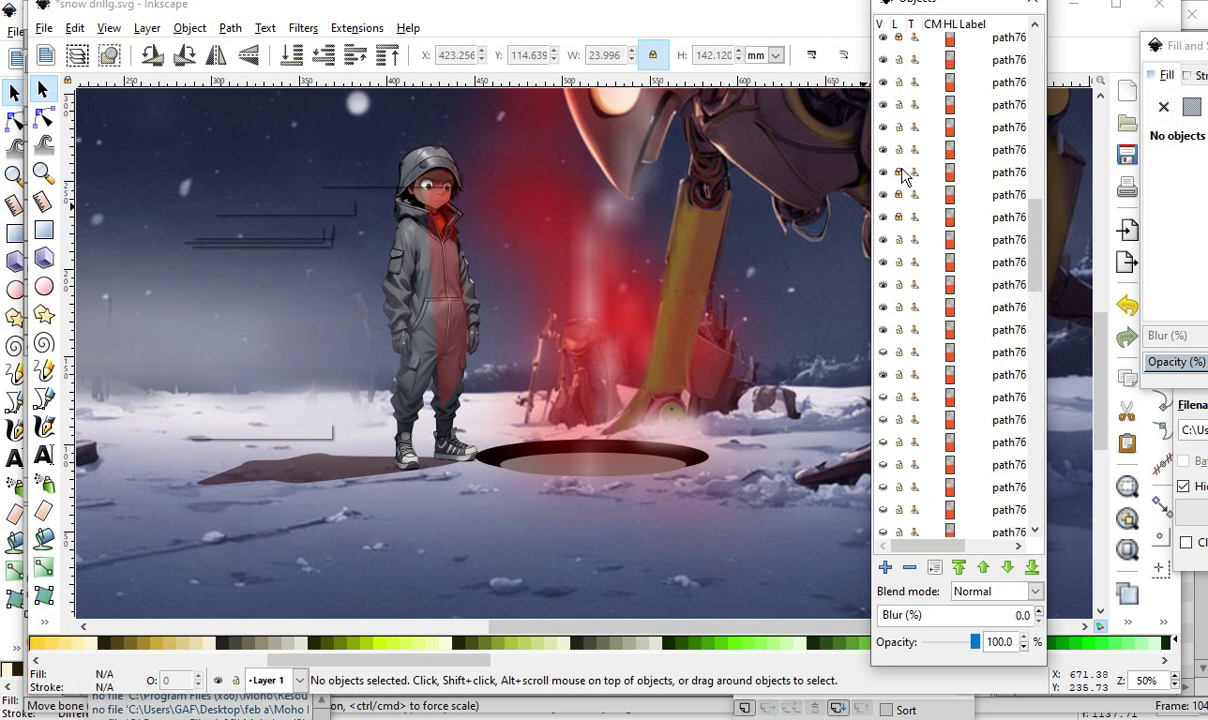
{"action": "scroll", "coordinate": [940, 350], "scroll_direction": "up", "scroll_amount": 2}
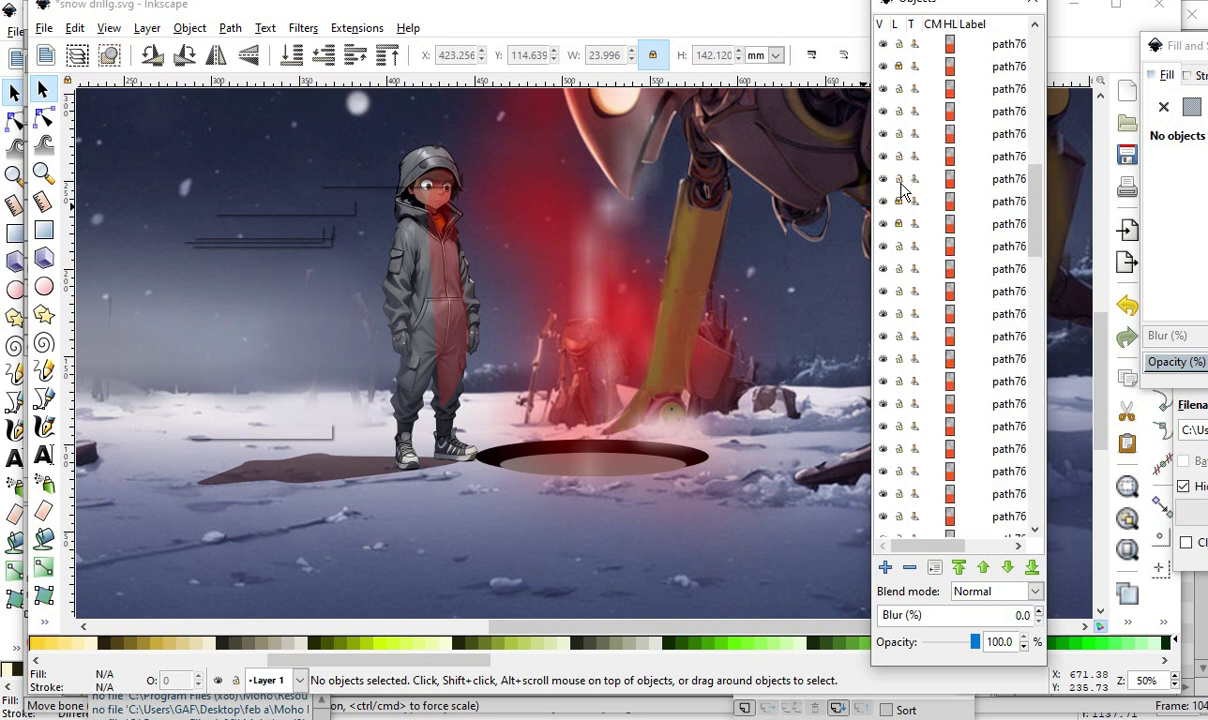
{"action": "scroll", "coordinate": [903, 115], "scroll_direction": "up", "scroll_amount": 3}
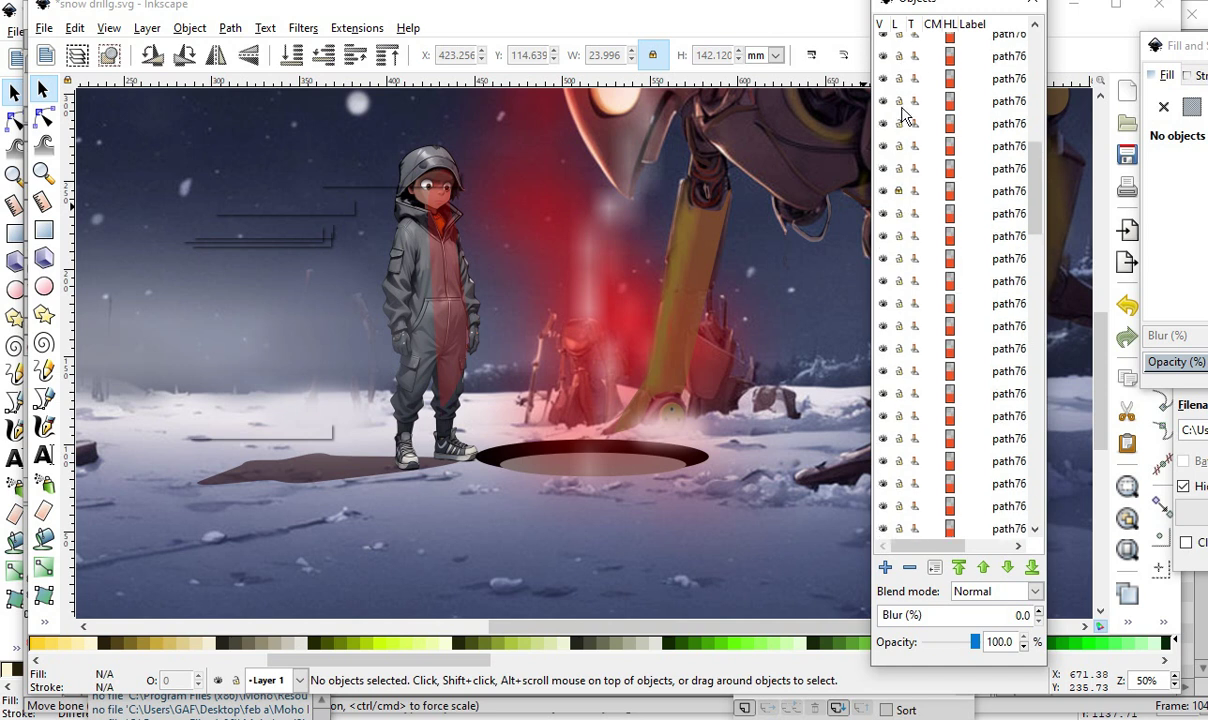
- Unlock the last locked paths around group g8055 and check the whole Layer 1 object list for remaining locks
{"action": "scroll", "coordinate": [903, 200], "scroll_direction": "up", "scroll_amount": 1}
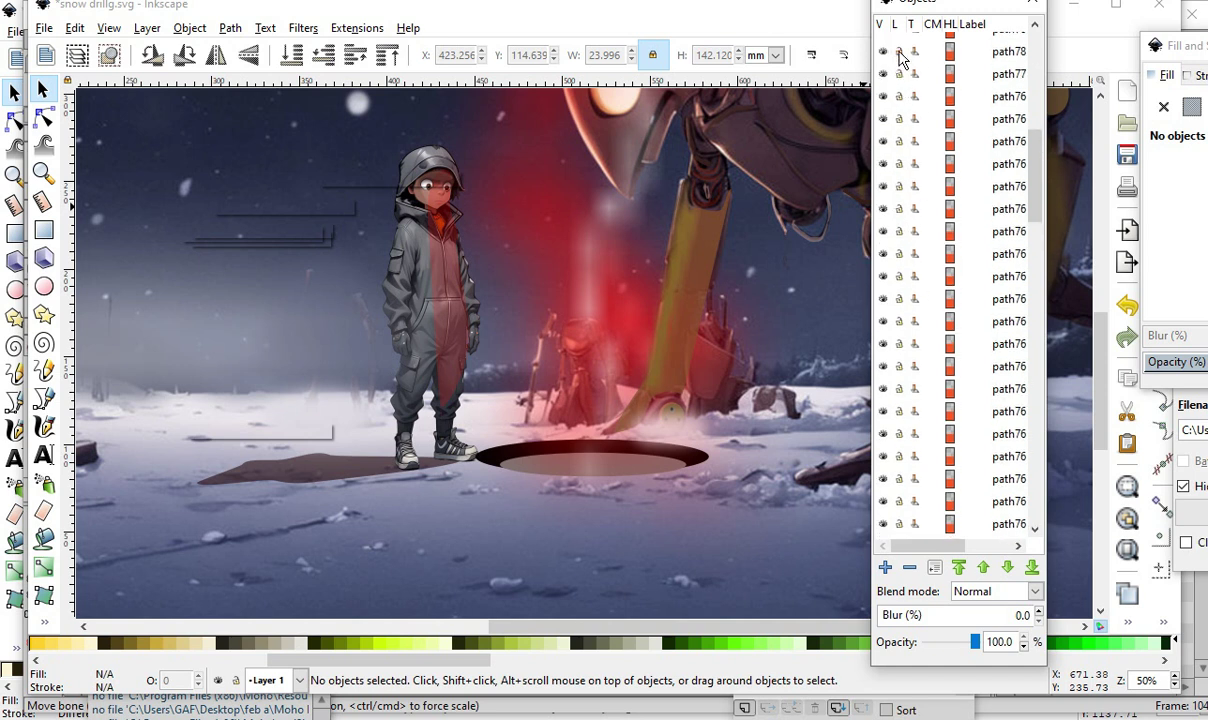
{"action": "scroll", "coordinate": [900, 58], "scroll_direction": "up", "scroll_amount": 3}
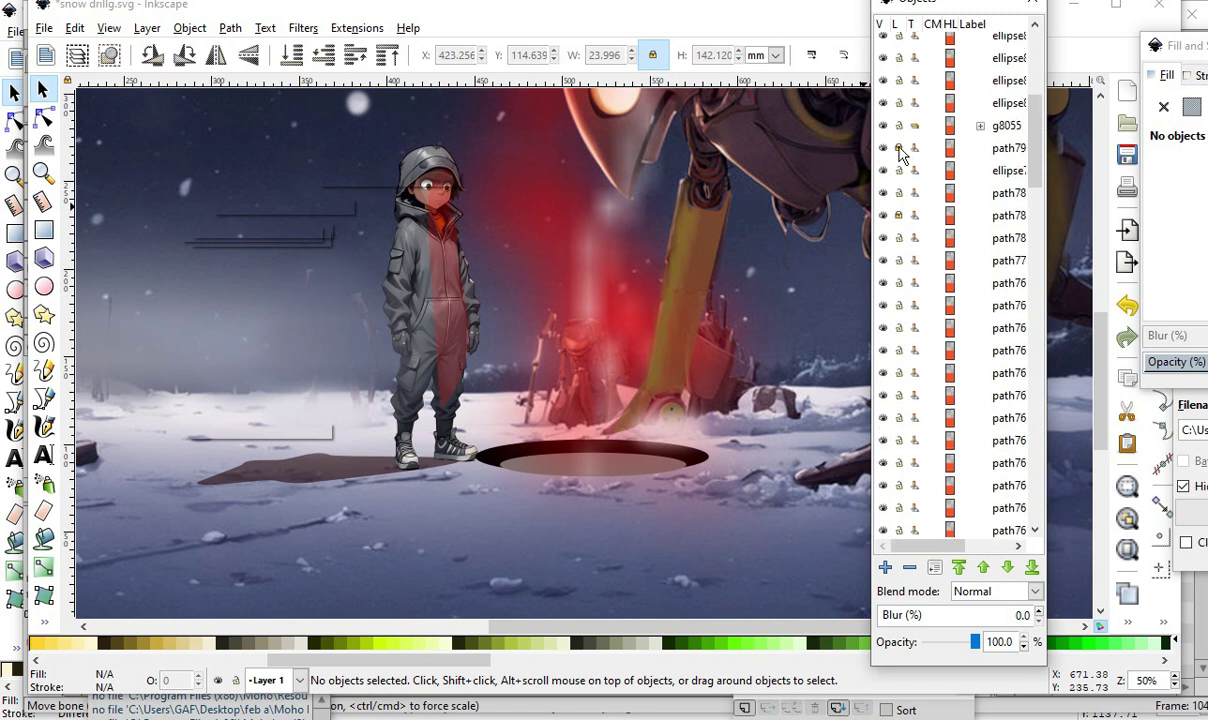
{"action": "scroll", "coordinate": [935, 260], "scroll_direction": "up", "scroll_amount": 5}
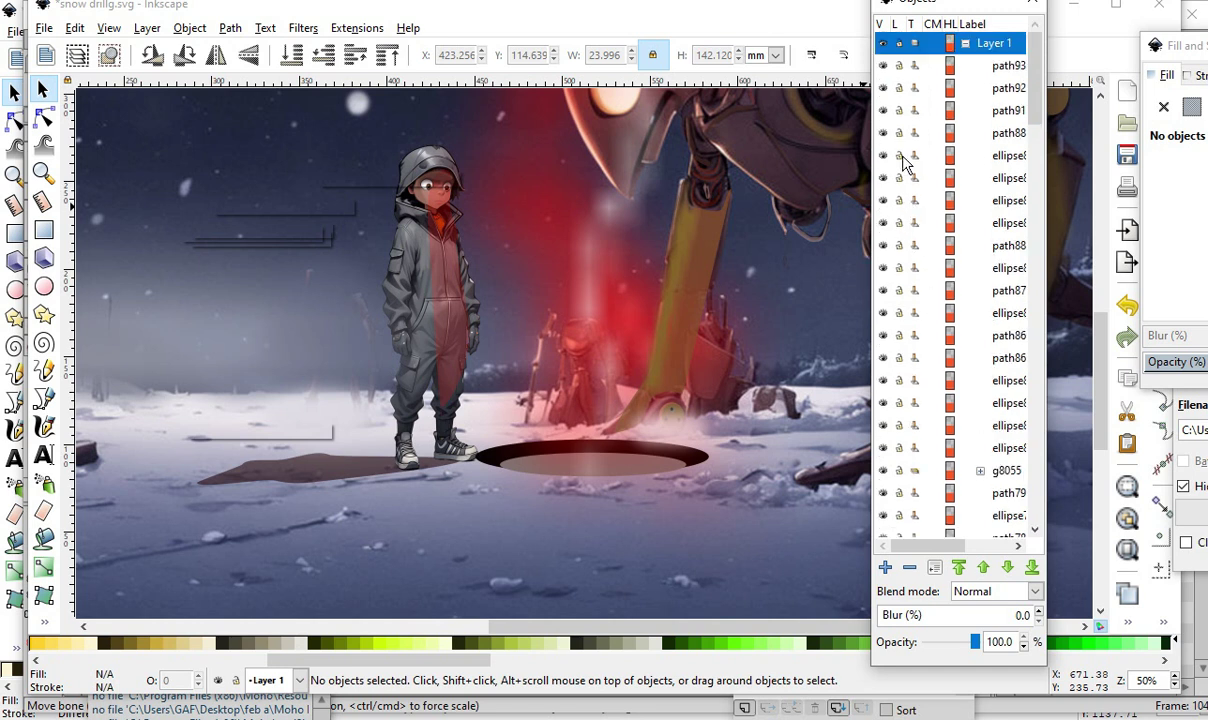
{"action": "scroll", "coordinate": [900, 200], "scroll_direction": "down", "scroll_amount": 2}
{"action": "scroll", "coordinate": [885, 160], "scroll_direction": "up", "scroll_amount": 2}
{"action": "scroll", "coordinate": [920, 250], "scroll_direction": "down", "scroll_amount": 2}
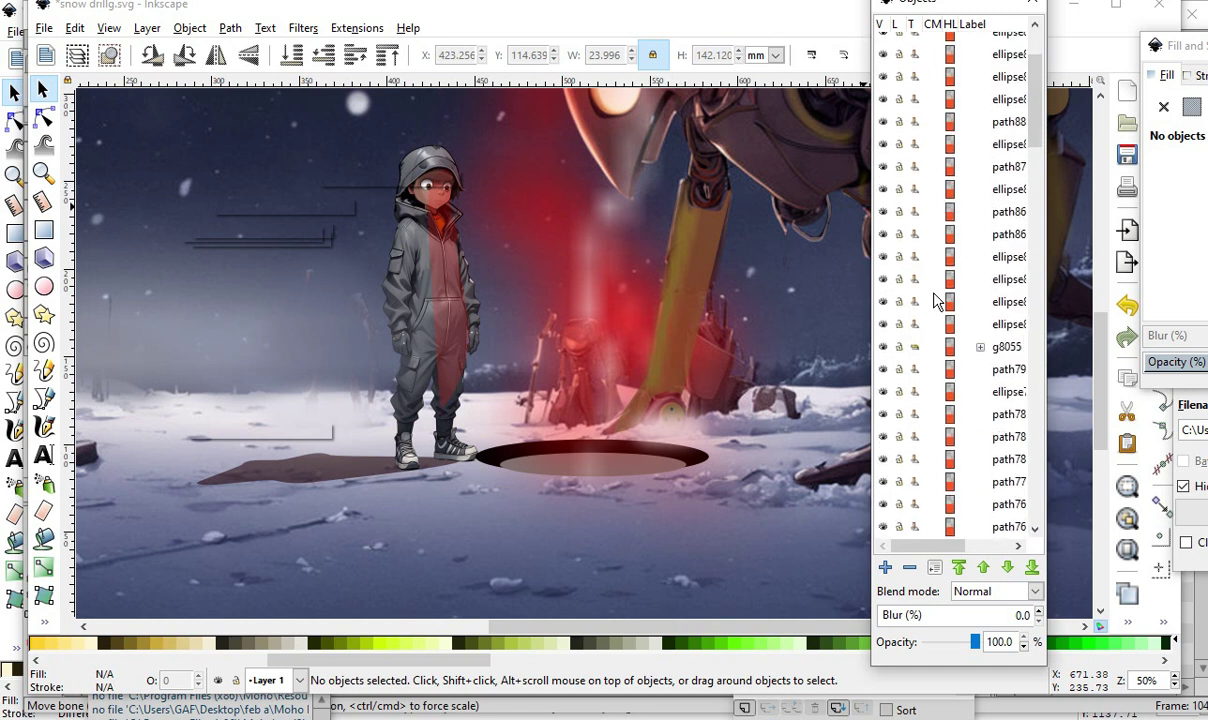
{"action": "scroll", "coordinate": [935, 300], "scroll_direction": "down", "scroll_amount": 10}
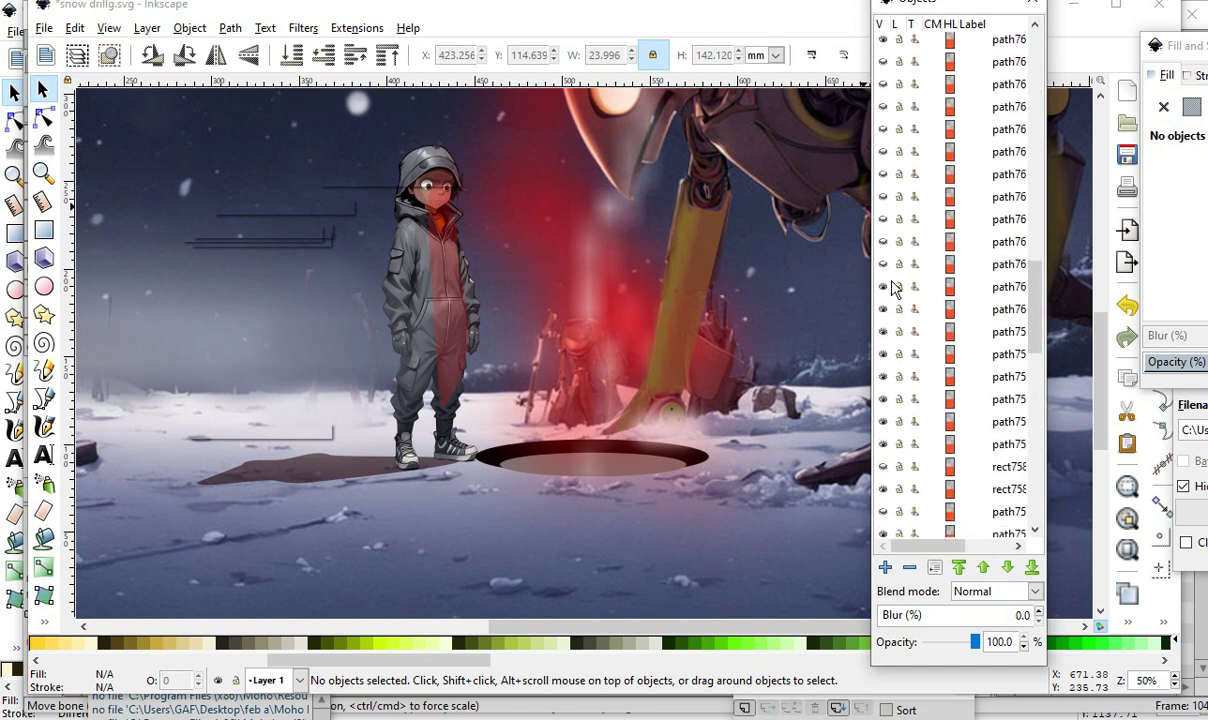
{"action": "scroll", "coordinate": [900, 300], "scroll_direction": "down", "scroll_amount": 10}
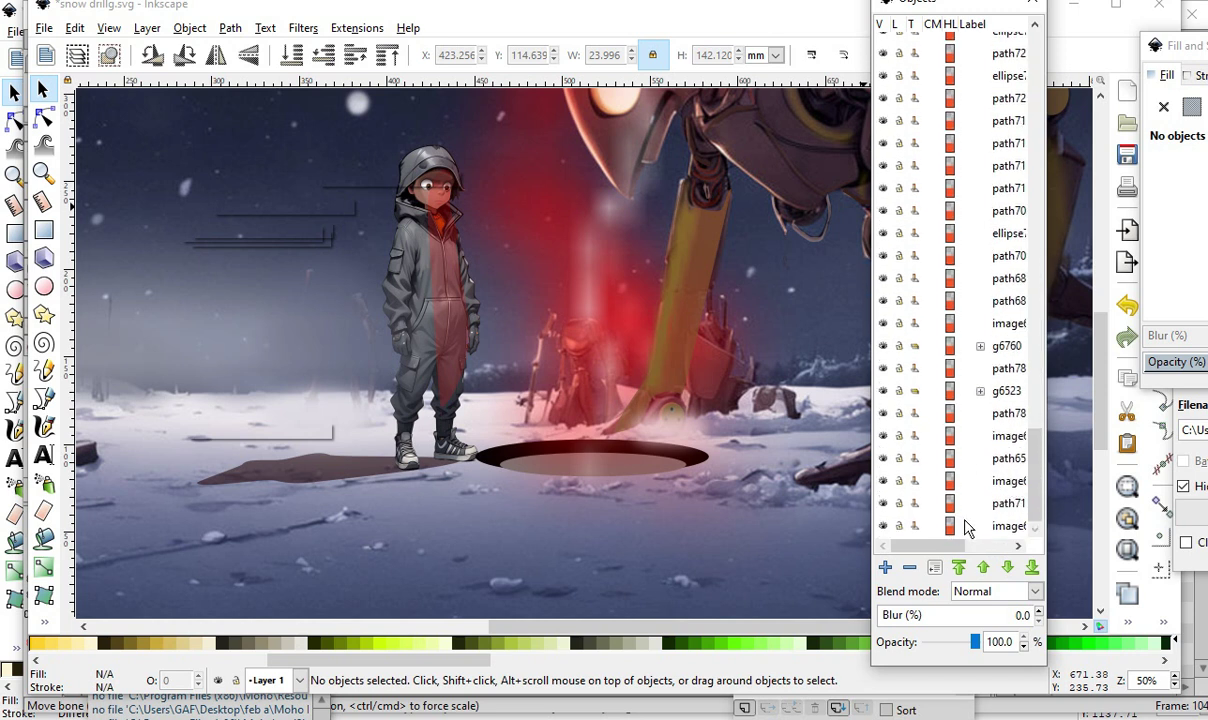
{"action": "scroll", "coordinate": [888, 318], "scroll_direction": "up", "scroll_amount": 1}
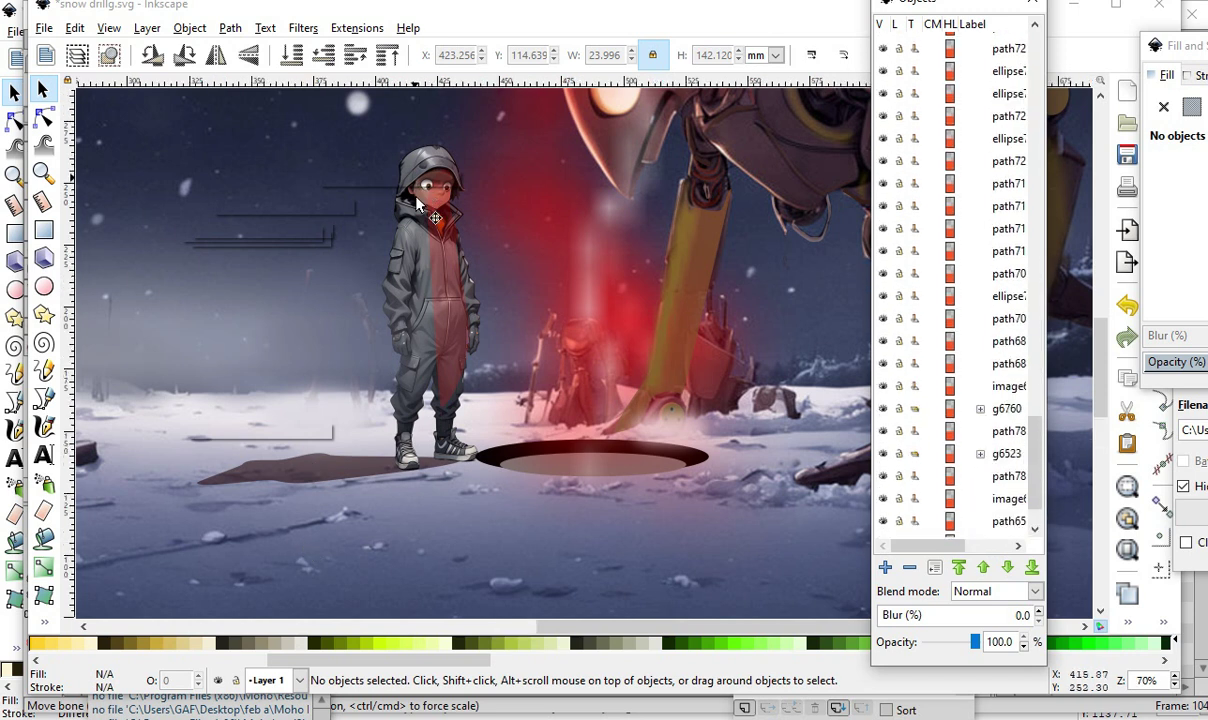
- Move the character's body image away to the left of the head, to about X 265 mm, Y 70 mm
{"action": "scroll", "coordinate": [420, 462], "scroll_direction": "up", "scroll_amount": 2}
{"action": "left_click", "coordinate": [400, 282]}
{"action": "scroll", "coordinate": [665, 250], "scroll_direction": "down", "scroll_amount": 2}
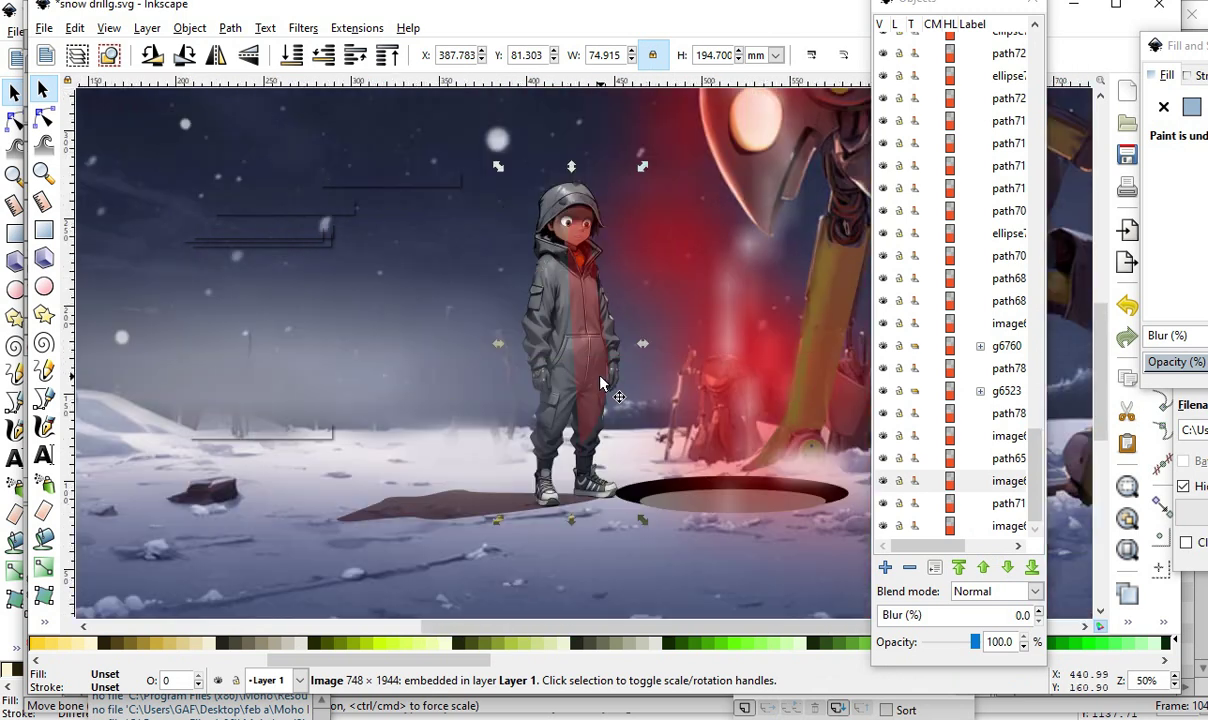
{"action": "left_click_drag", "start_coordinate": [560, 340], "coordinate": [348, 292]}
- Try lifting the helmet image off the character's head and shifting the head image slightly to the right
{"action": "scroll", "coordinate": [588, 196], "scroll_direction": "up", "scroll_amount": 2}
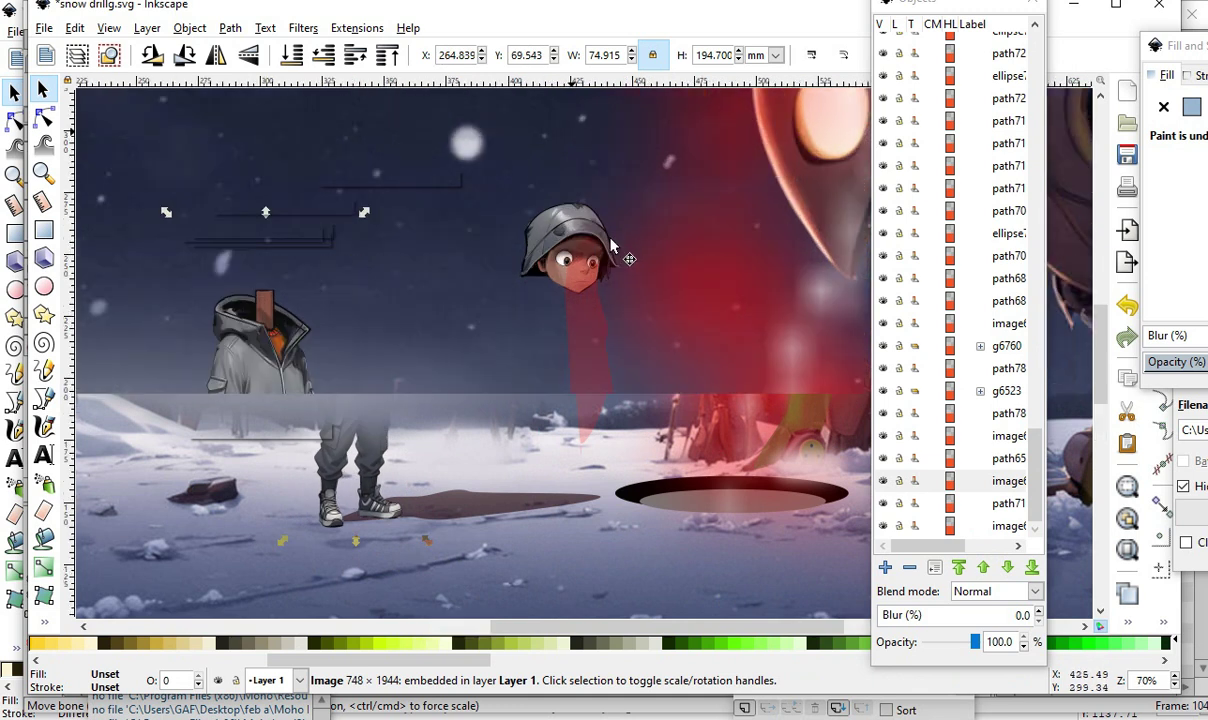
{"action": "left_click", "coordinate": [490, 199]}
{"action": "left_click_drag", "start_coordinate": [520, 218], "coordinate": [538, 183]}
{"action": "scroll", "coordinate": [545, 275], "scroll_direction": "up", "scroll_amount": 3}
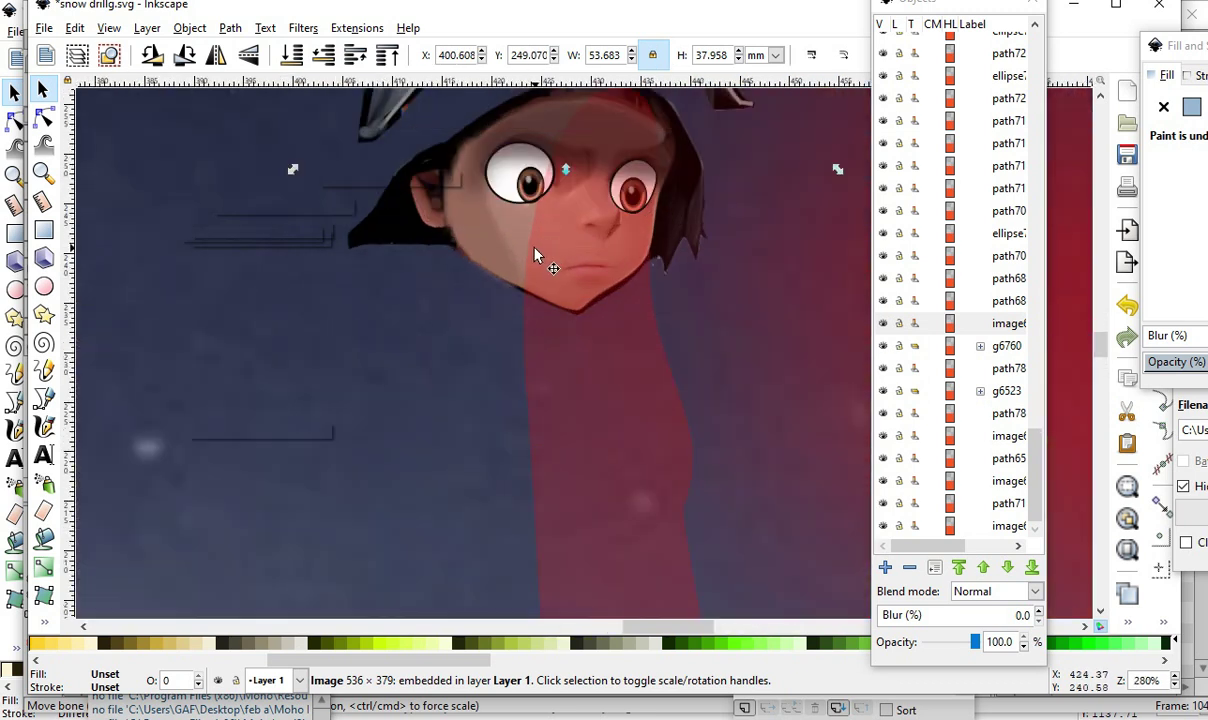
{"action": "left_click", "coordinate": [523, 238]}
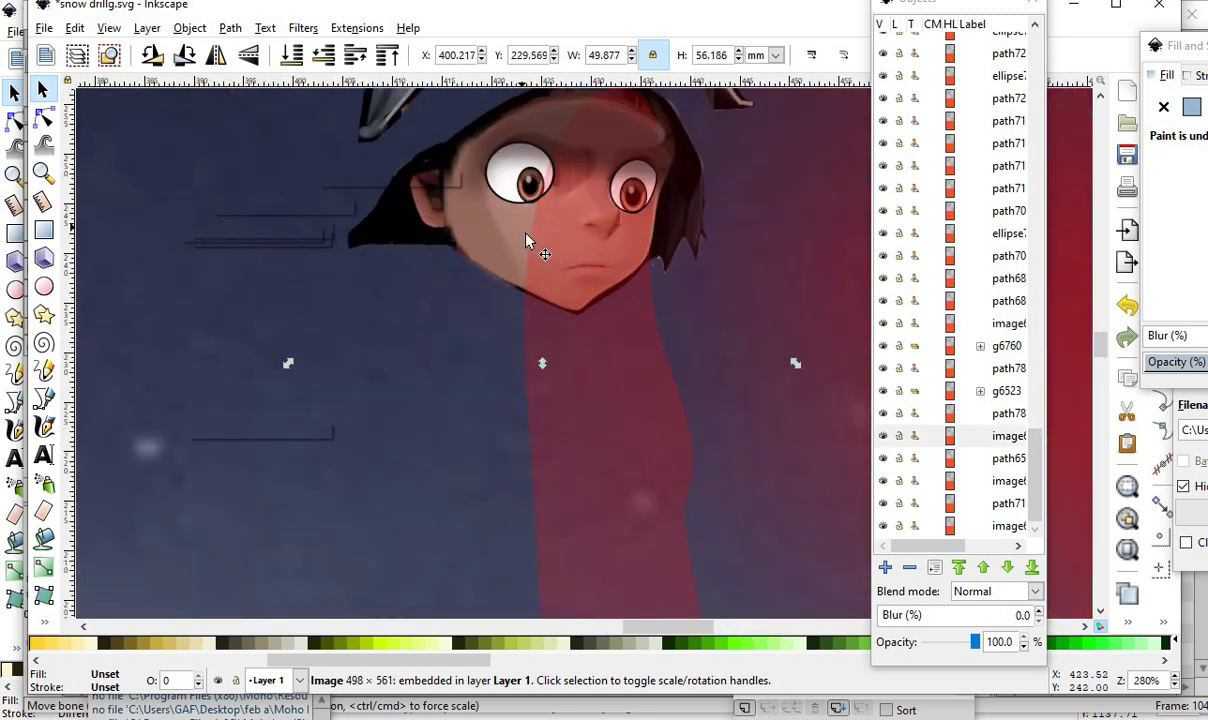
{"action": "left_click_drag", "start_coordinate": [518, 237], "coordinate": [539, 249]}
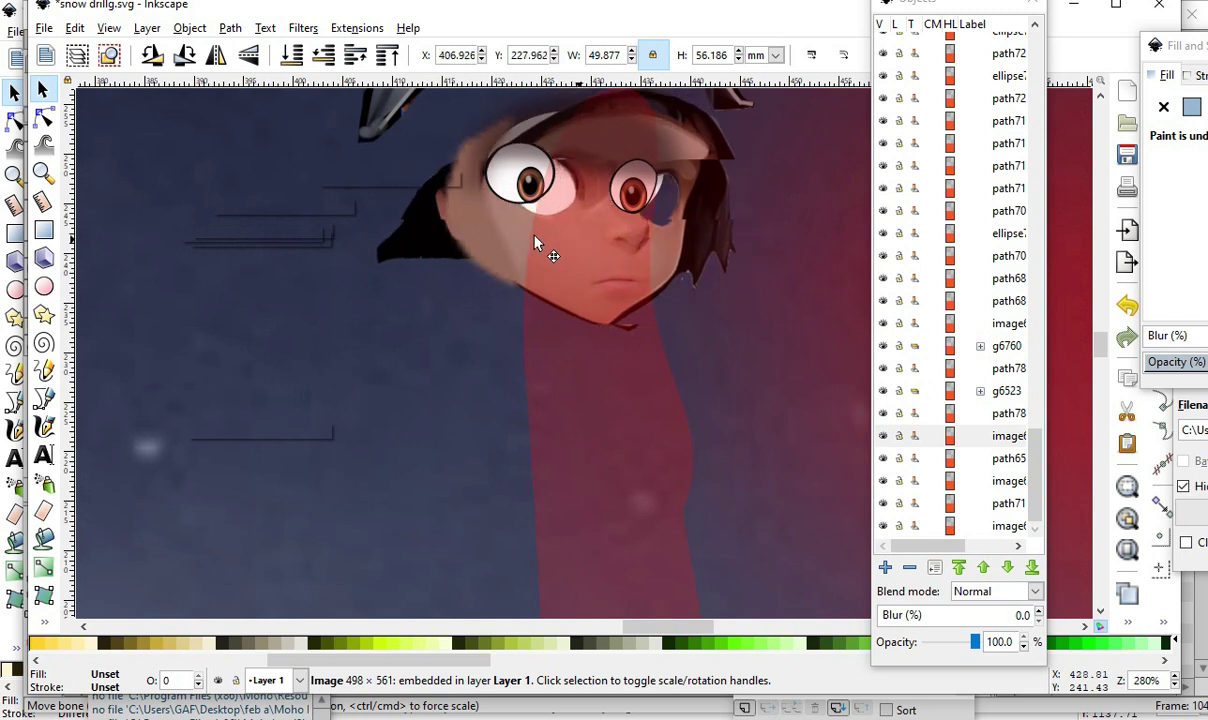
- Undo the moves of the head and helmet images
{"action": "left_click", "coordinate": [74, 28]}
{"action": "left_click", "coordinate": [100, 30]}
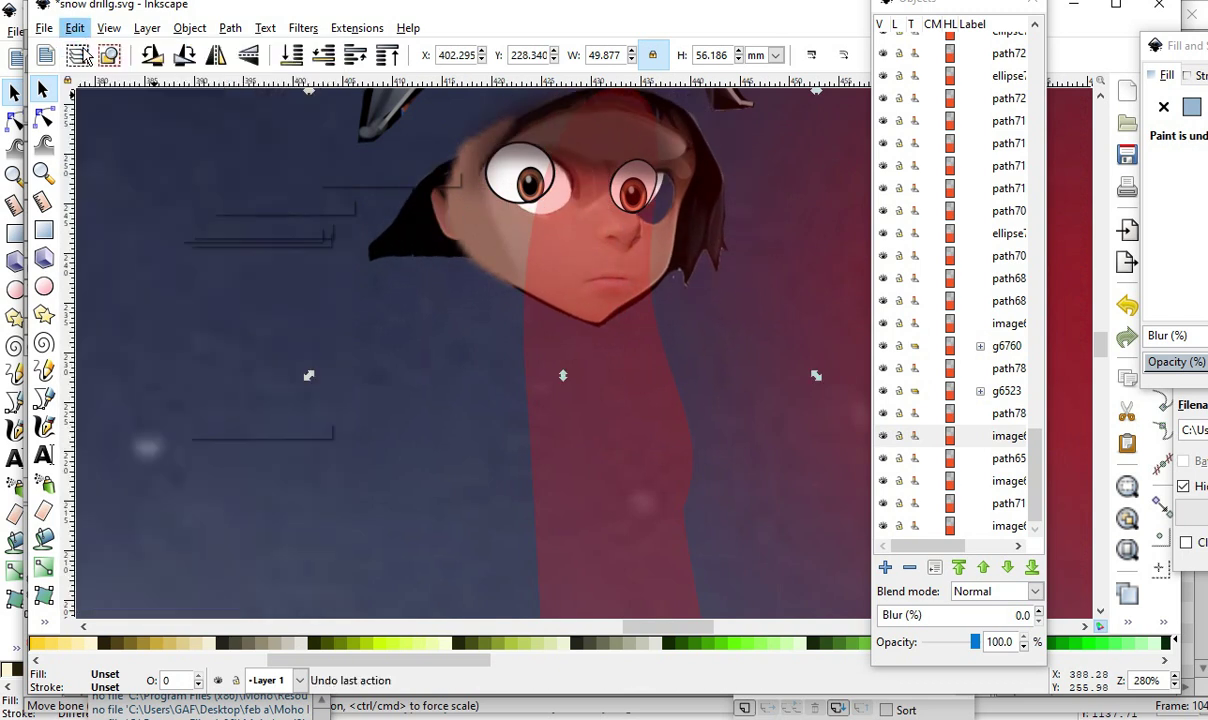
{"action": "key", "text": "minus"}
{"action": "key", "text": "minus"}
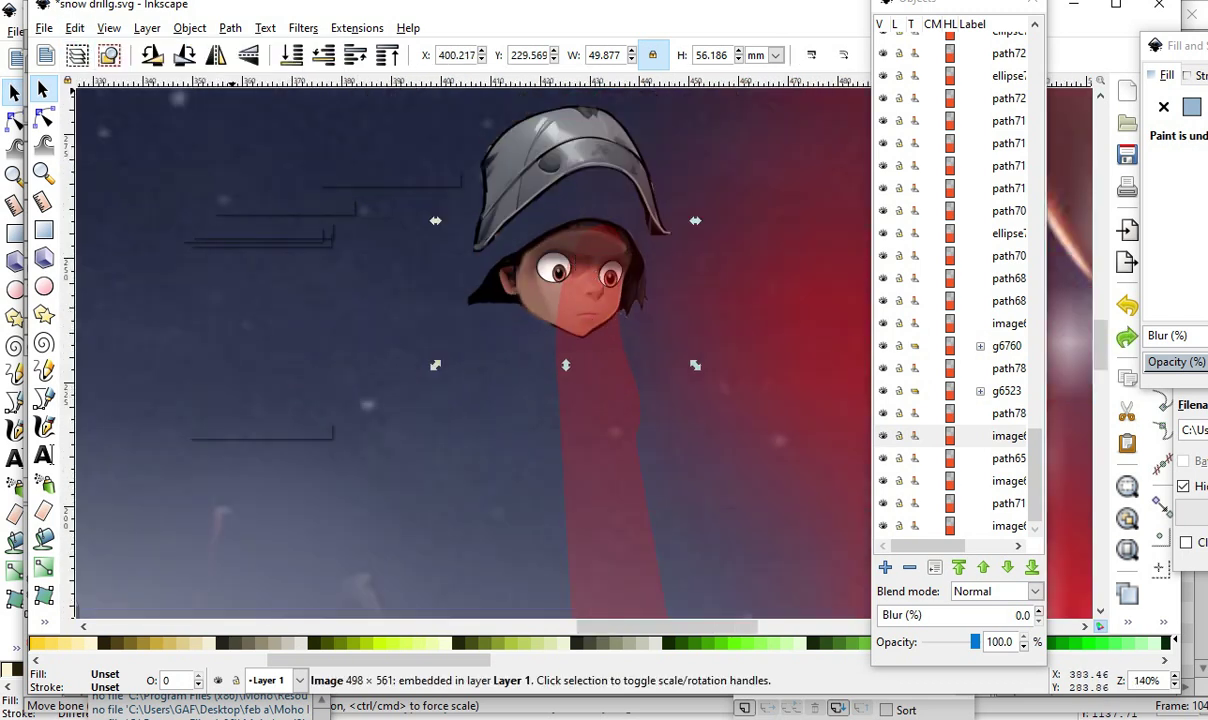
{"action": "left_click", "coordinate": [76, 33]}
{"action": "left_click", "coordinate": [85, 51]}
{"action": "scroll", "coordinate": [432, 497], "scroll_direction": "down", "scroll_amount": 4}
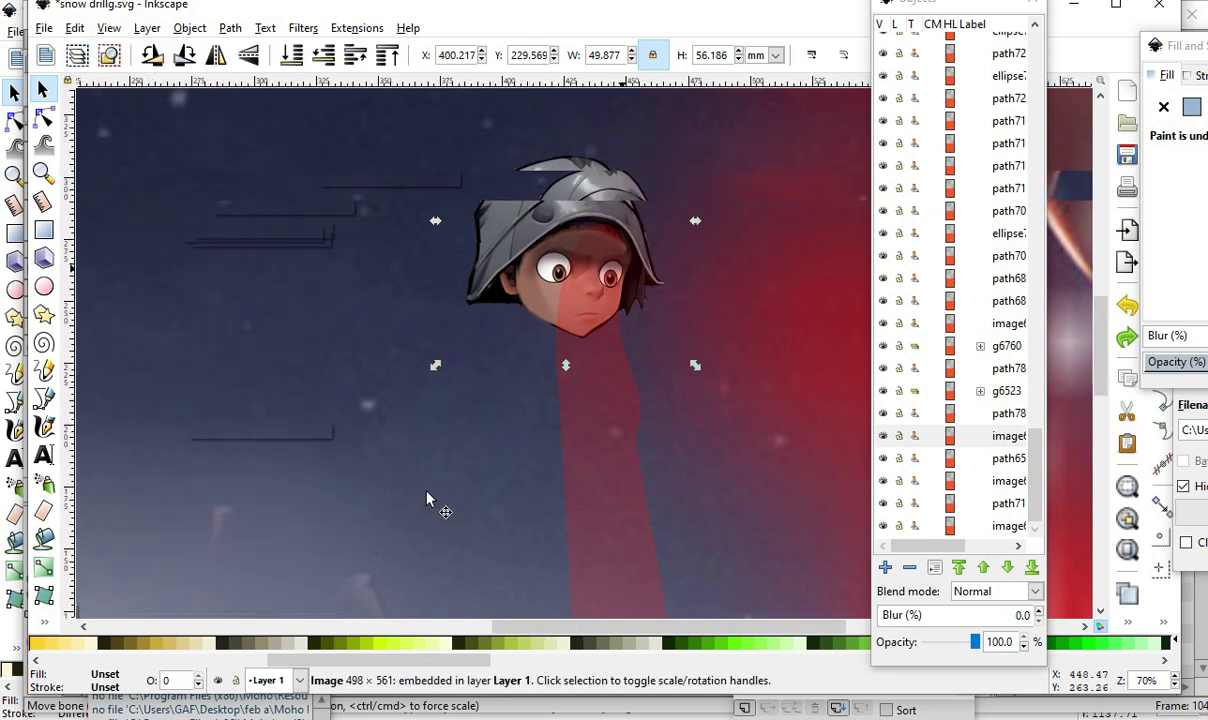
- Move the body image back under the character's head, to about X 387.5 mm, Y 80.7 mm
{"action": "scroll", "coordinate": [471, 441], "scroll_direction": "up", "scroll_amount": 1}
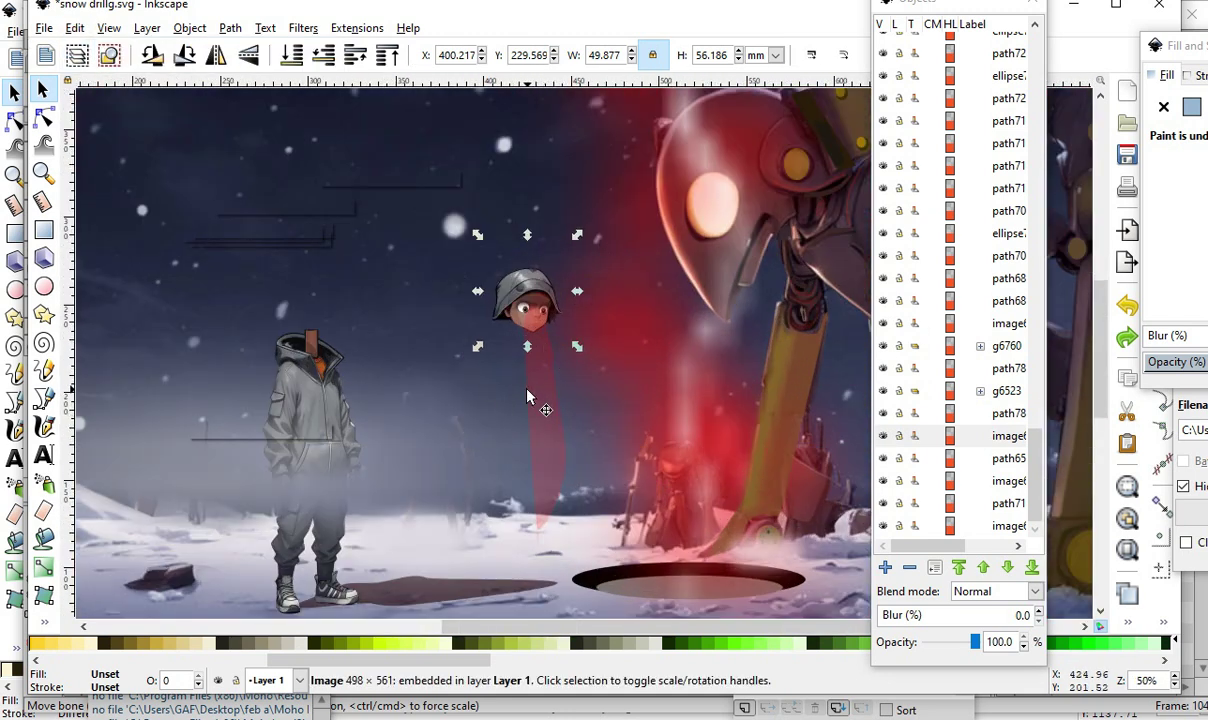
{"action": "scroll", "coordinate": [505, 365], "scroll_direction": "up", "scroll_amount": 1}
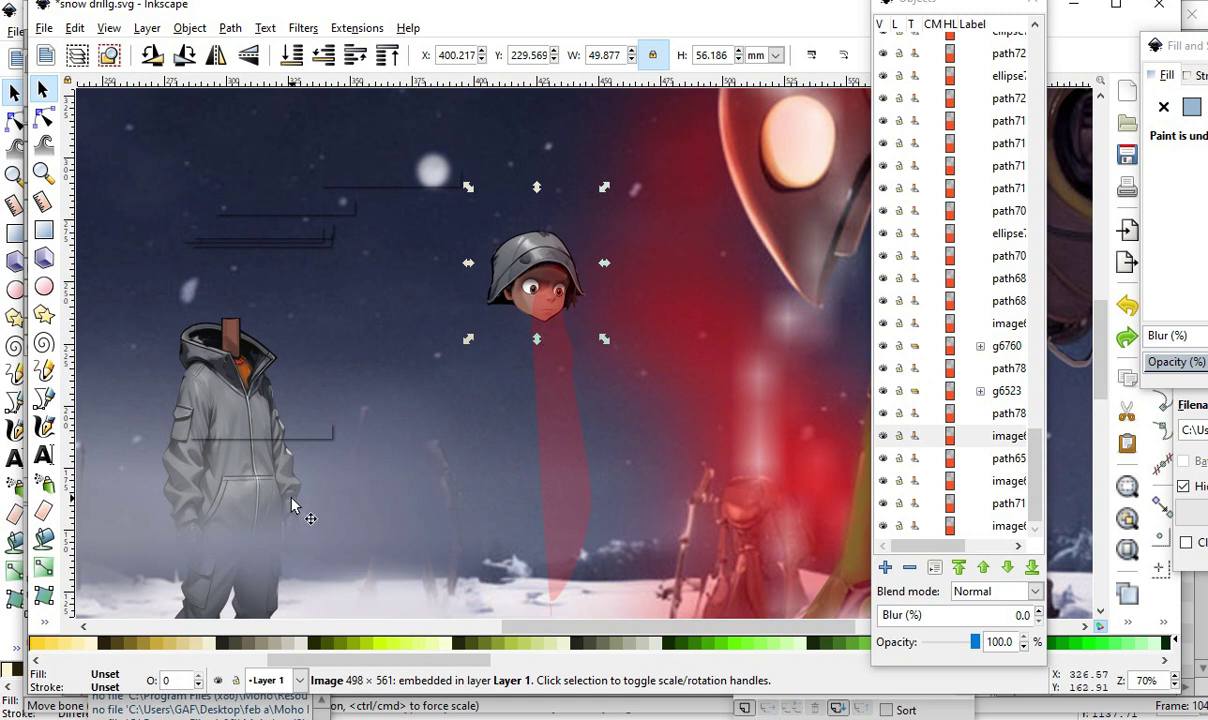
{"action": "left_click", "coordinate": [208, 418]}
{"action": "left_click_drag", "start_coordinate": [208, 418], "coordinate": [493, 392]}
{"action": "scroll", "coordinate": [541, 378], "scroll_direction": "up", "scroll_amount": 2}
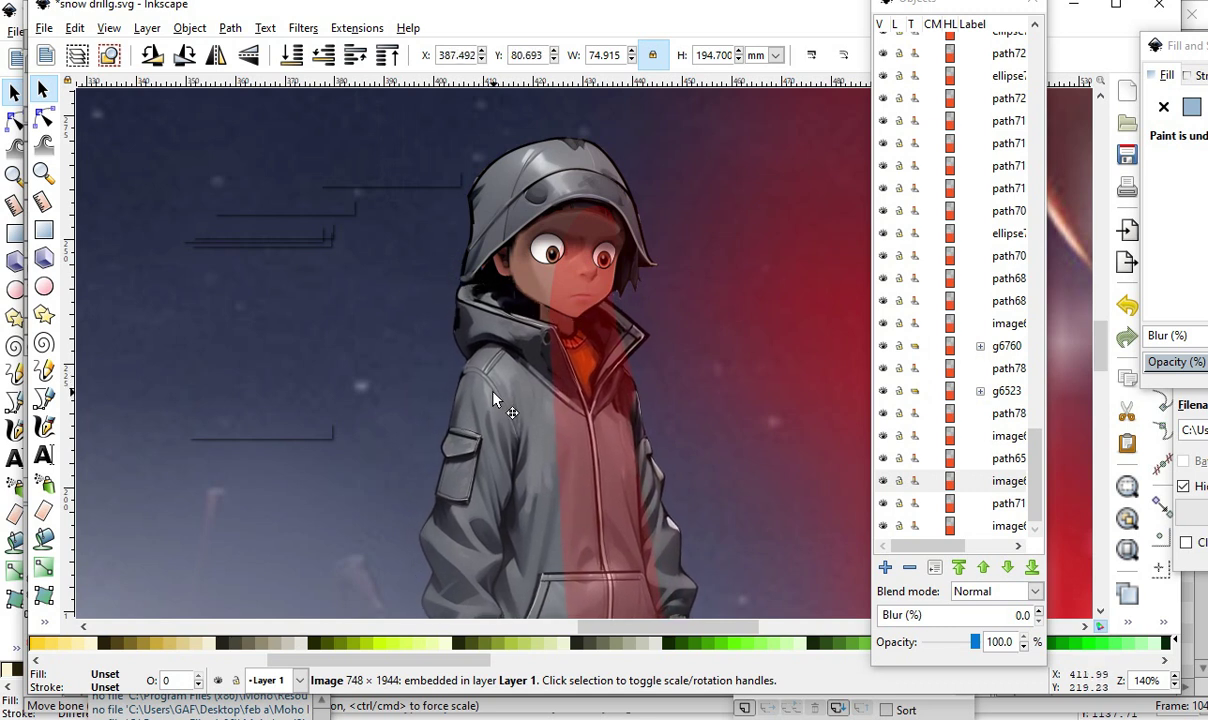
{"action": "scroll", "coordinate": [540, 420], "scroll_direction": "down", "scroll_amount": 2}
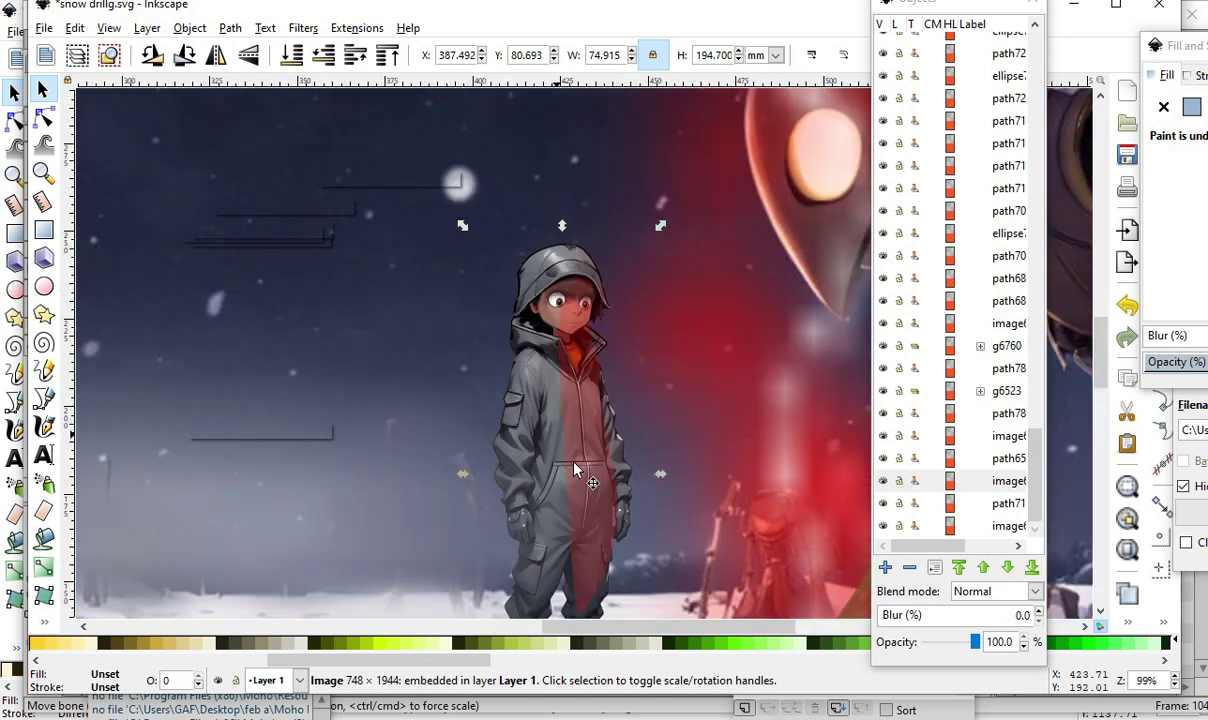
{"action": "scroll", "coordinate": [575, 470], "scroll_direction": "up", "scroll_amount": 1}
{"action": "scroll", "coordinate": [577, 398], "scroll_direction": "down", "scroll_amount": 4}
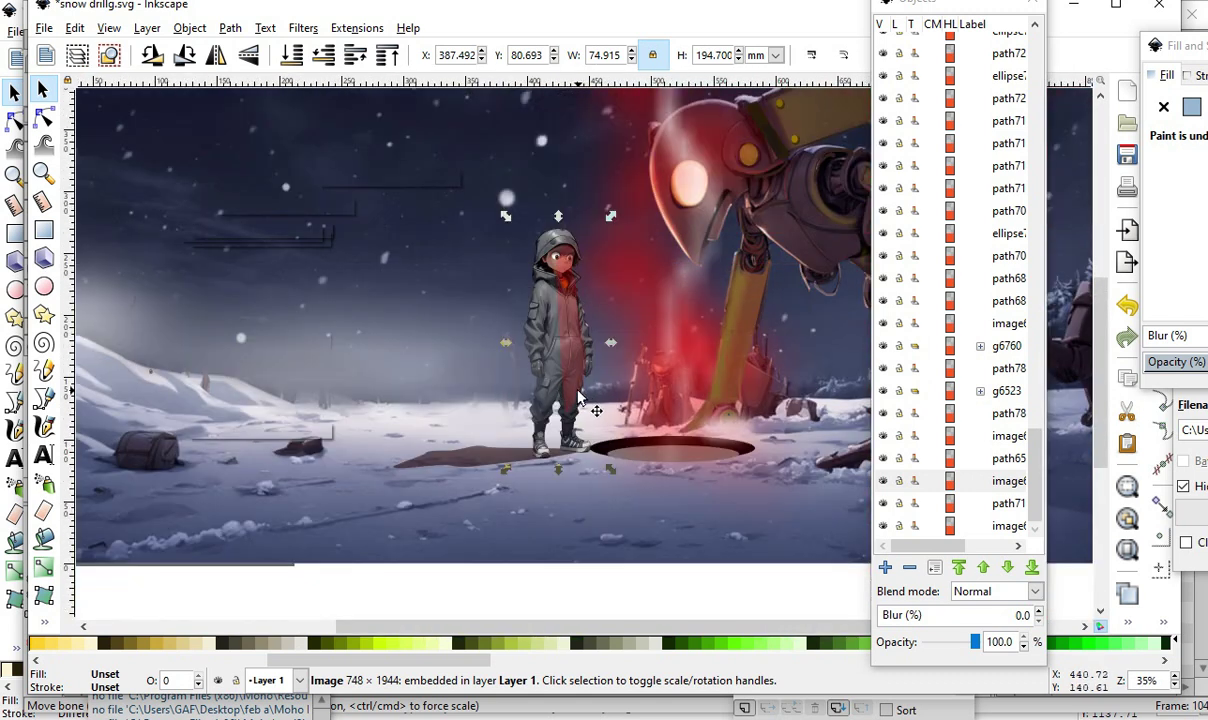
- Move the red light shape off the character to the empty sky on the right, at about X 463 mm, Y 123 mm
{"action": "scroll", "coordinate": [577, 398], "scroll_direction": "up", "scroll_amount": 1}
{"action": "left_click", "coordinate": [552, 553]}
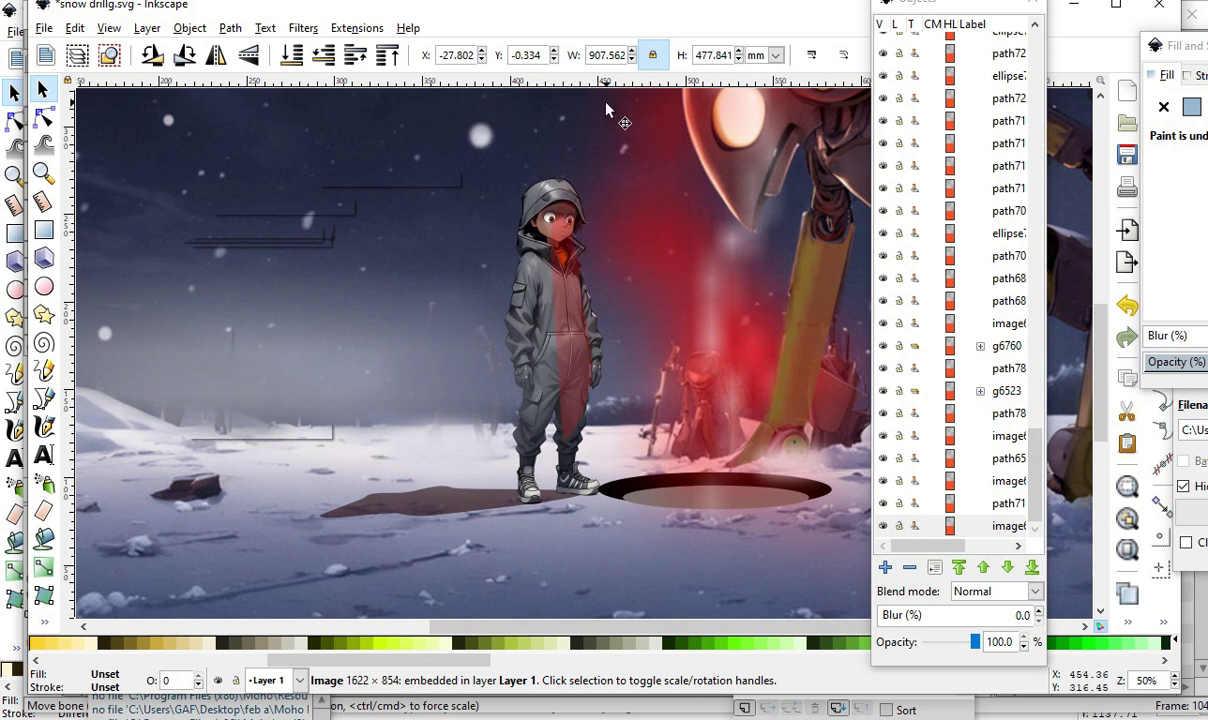
{"action": "scroll", "coordinate": [620, 155], "scroll_direction": "up", "scroll_amount": 2}
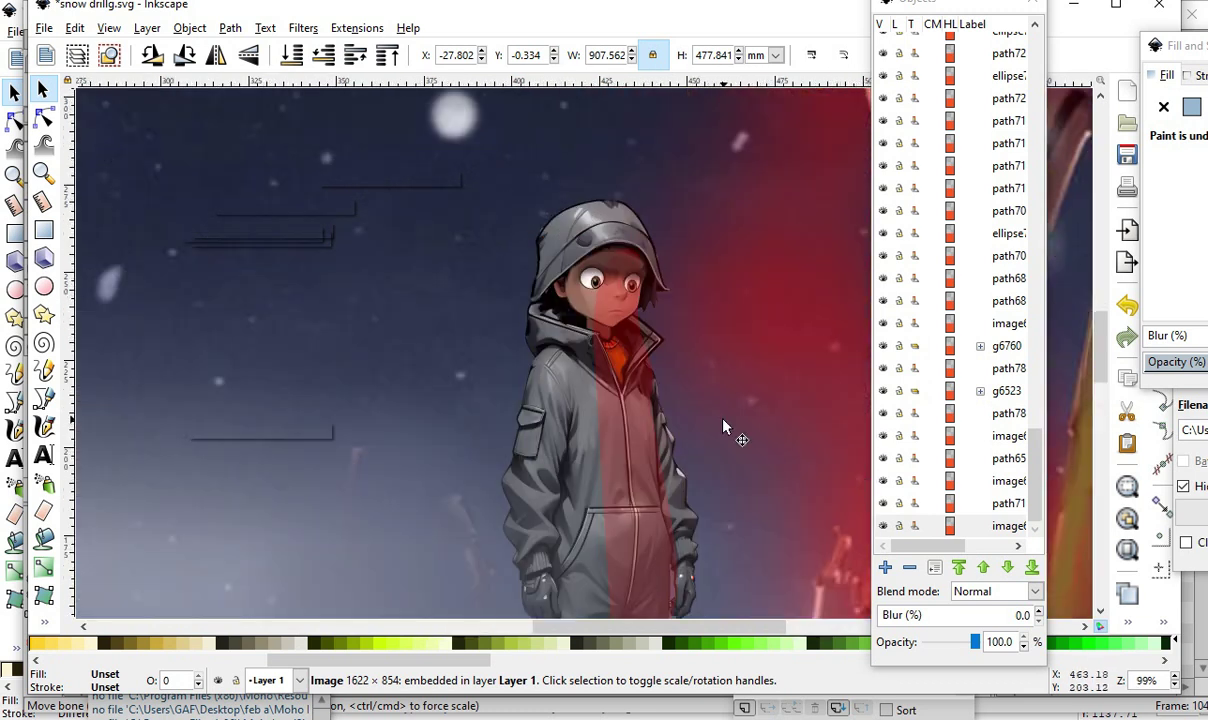
{"action": "scroll", "coordinate": [680, 312], "scroll_direction": "up", "scroll_amount": 1}
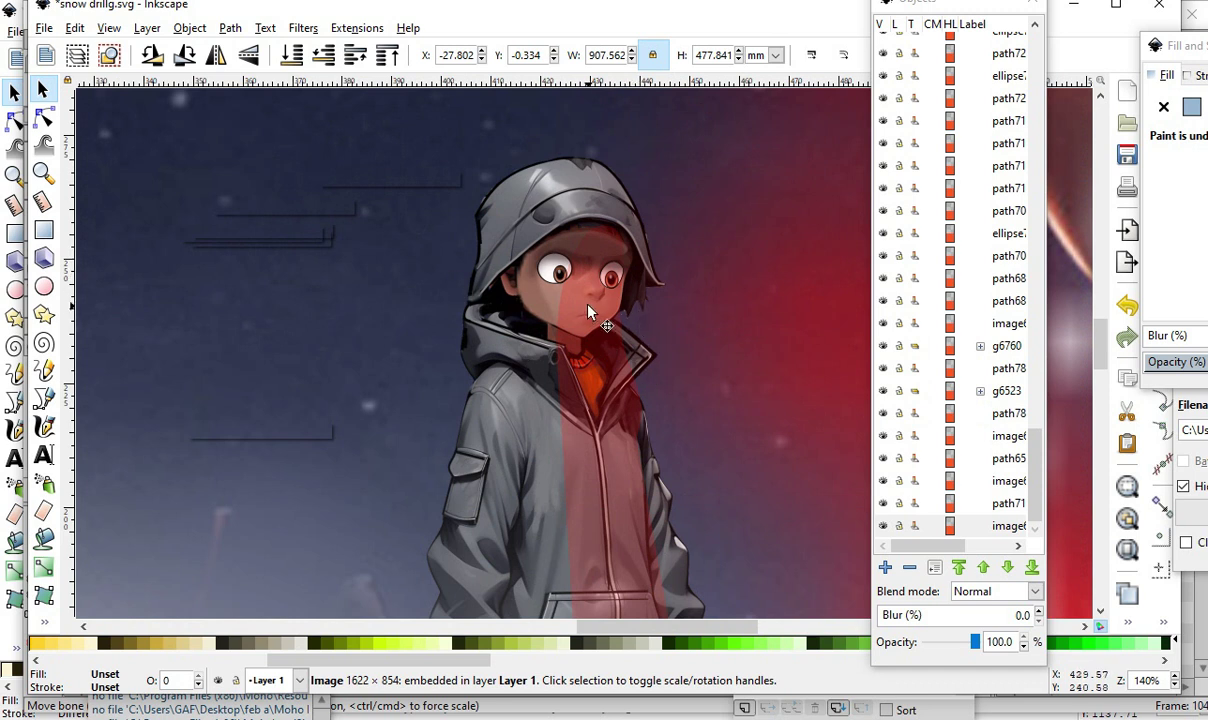
{"action": "left_click", "coordinate": [577, 320]}
{"action": "left_click_drag", "start_coordinate": [577, 310], "coordinate": [773, 271]}
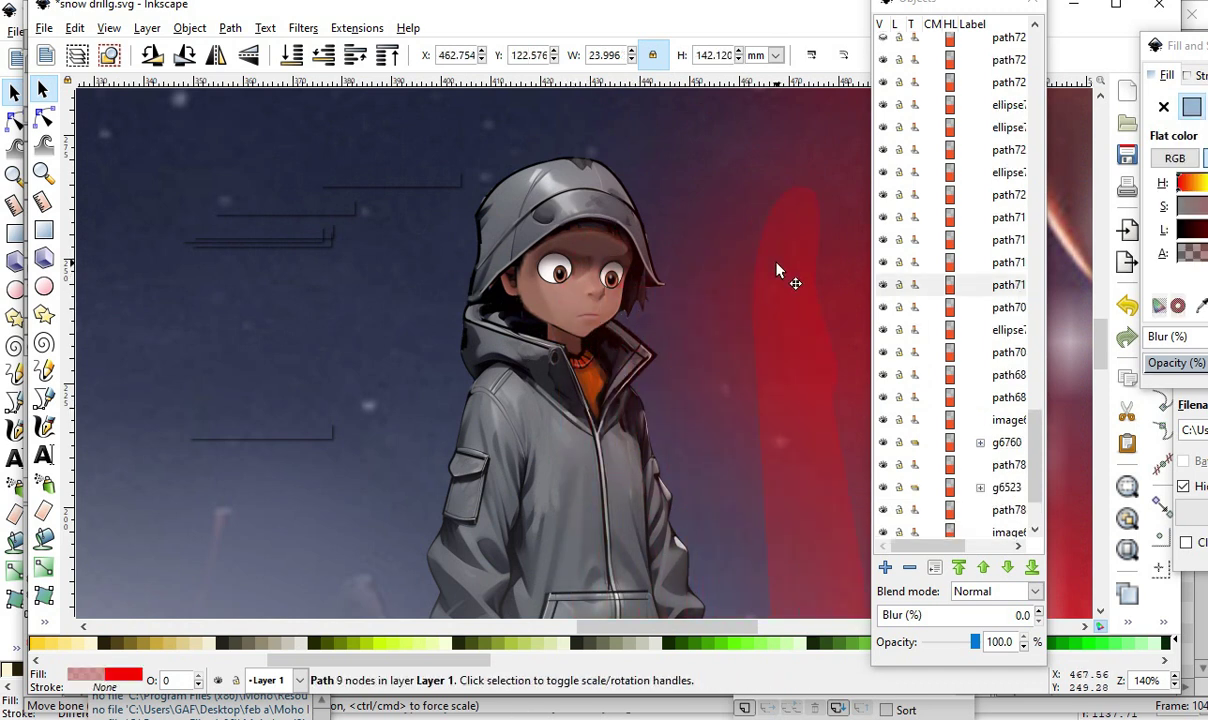
- Shift the iris group of the character's larger eye slightly, and nudge the helmet image down to about X 399 mm, Y 238 mm
{"action": "scroll", "coordinate": [601, 279], "scroll_direction": "up", "scroll_amount": 2}
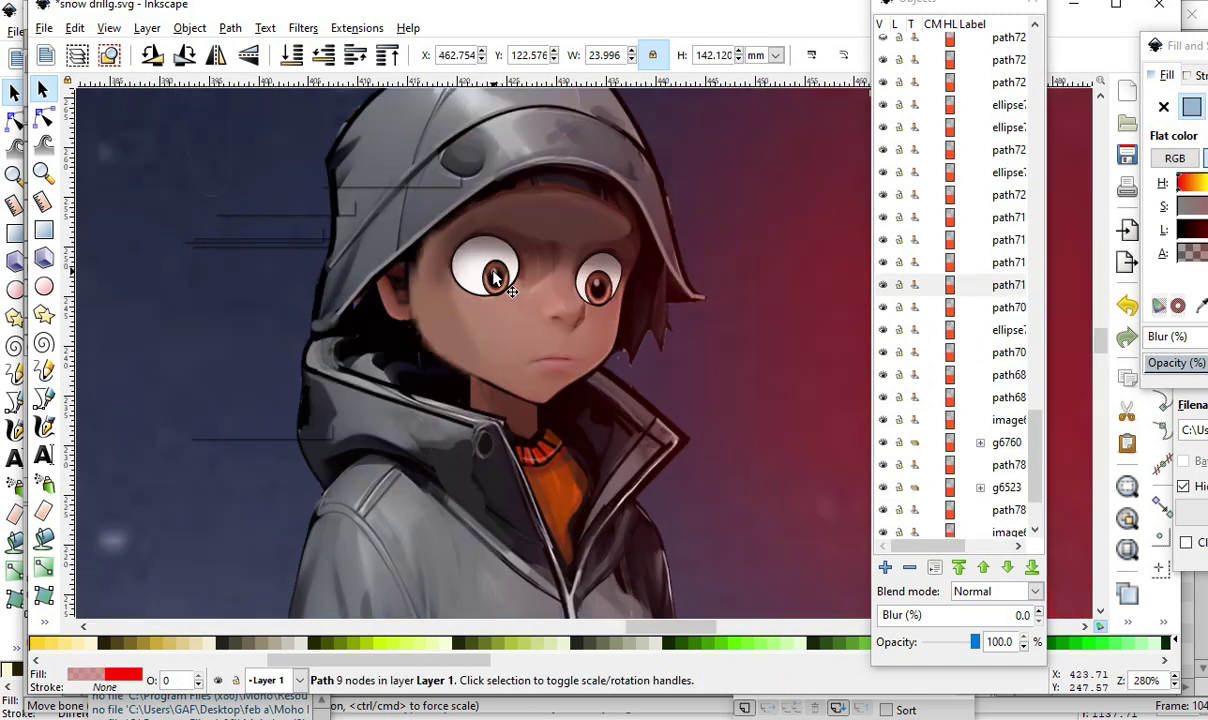
{"action": "left_click", "coordinate": [496, 277]}
{"action": "left_click_drag", "start_coordinate": [495, 267], "coordinate": [496, 277]}
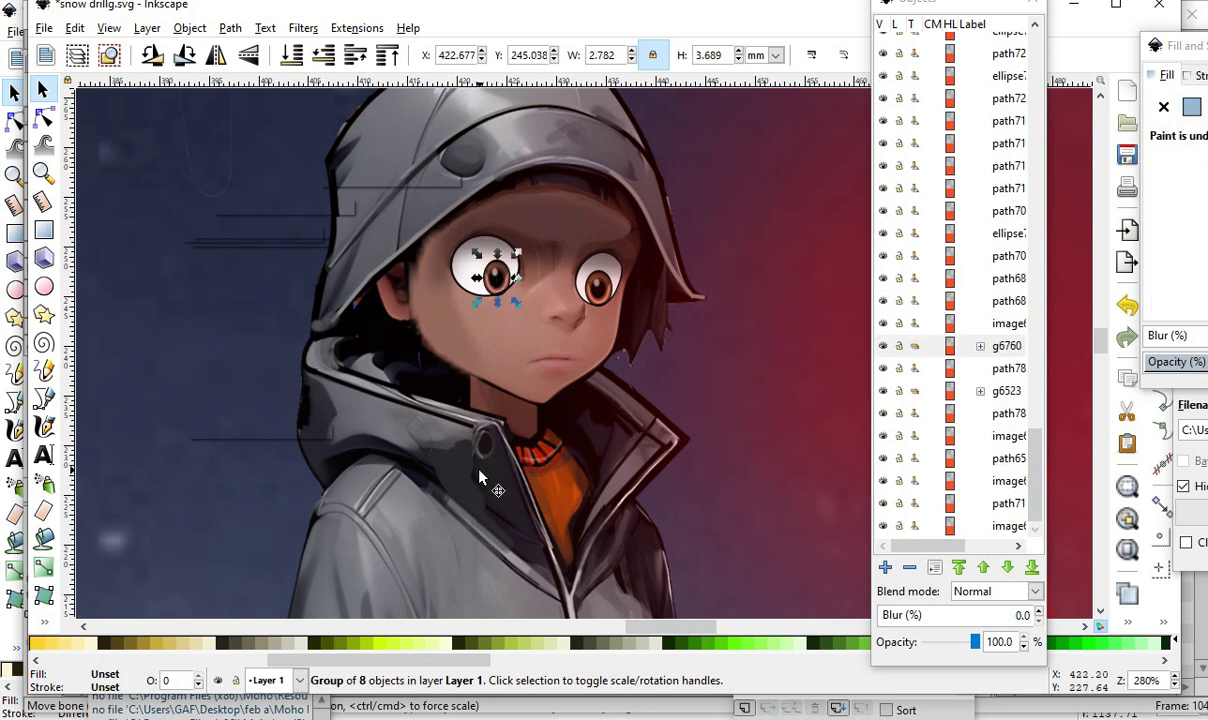
{"action": "left_click", "coordinate": [562, 160]}
{"action": "mouse_move", "coordinate": [564, 138]}
{"action": "left_mouse_down"}
{"action": "mouse_move", "coordinate": [555, 156]}
{"action": "mouse_move", "coordinate": [570, 156]}
{"action": "mouse_move", "coordinate": [561, 130]}
{"action": "mouse_move", "coordinate": [572, 153]}
{"action": "mouse_move", "coordinate": [560, 150]}
{"action": "mouse_move", "coordinate": [564, 126]}
{"action": "mouse_move", "coordinate": [569, 149]}
{"action": "left_mouse_up"}
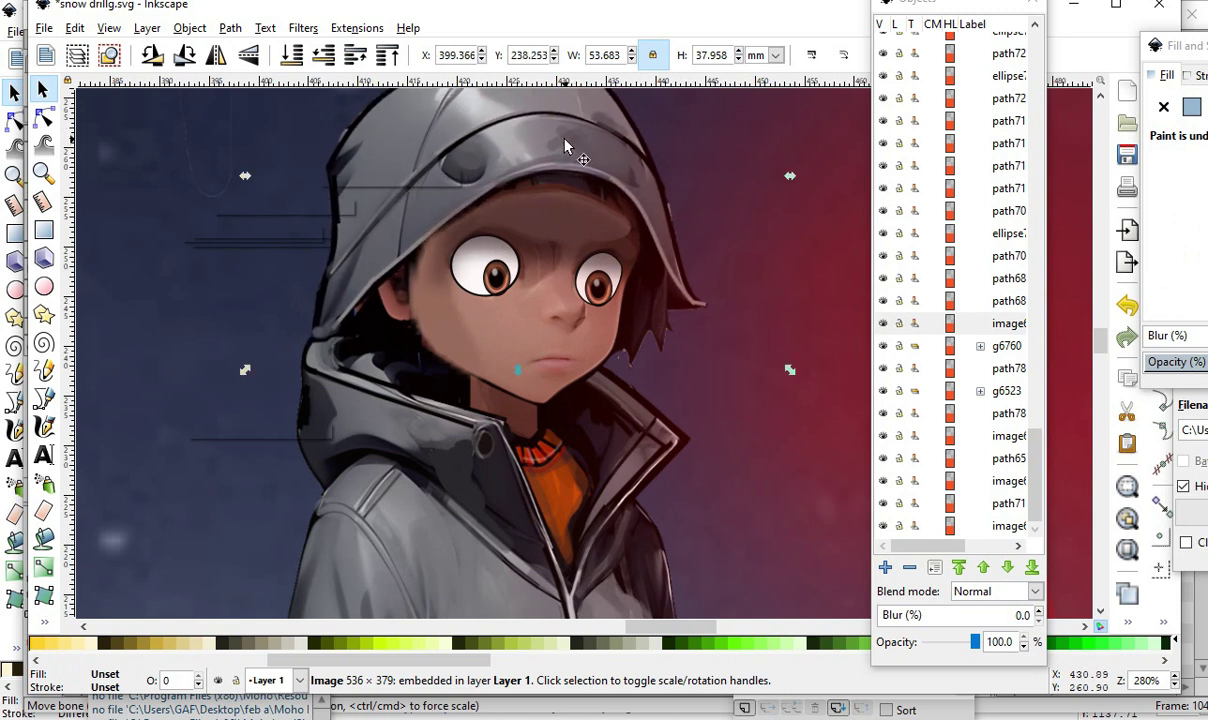
- Examine the whole snow scene, comparing the character, robot and red light overlays at several magnifications
{"action": "scroll", "coordinate": [471, 247], "scroll_direction": "down", "scroll_amount": 3}
{"action": "scroll", "coordinate": [593, 458], "scroll_direction": "down", "scroll_amount": 2}
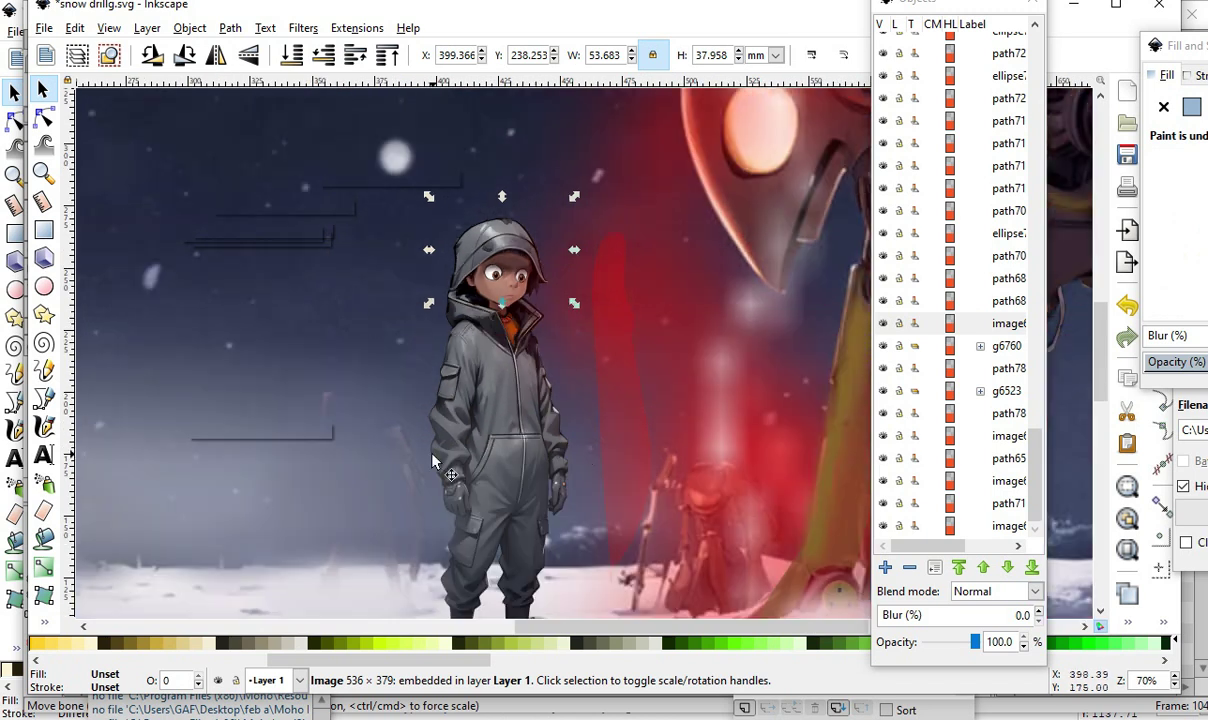
{"action": "scroll", "coordinate": [538, 344], "scroll_direction": "down", "scroll_amount": 2}
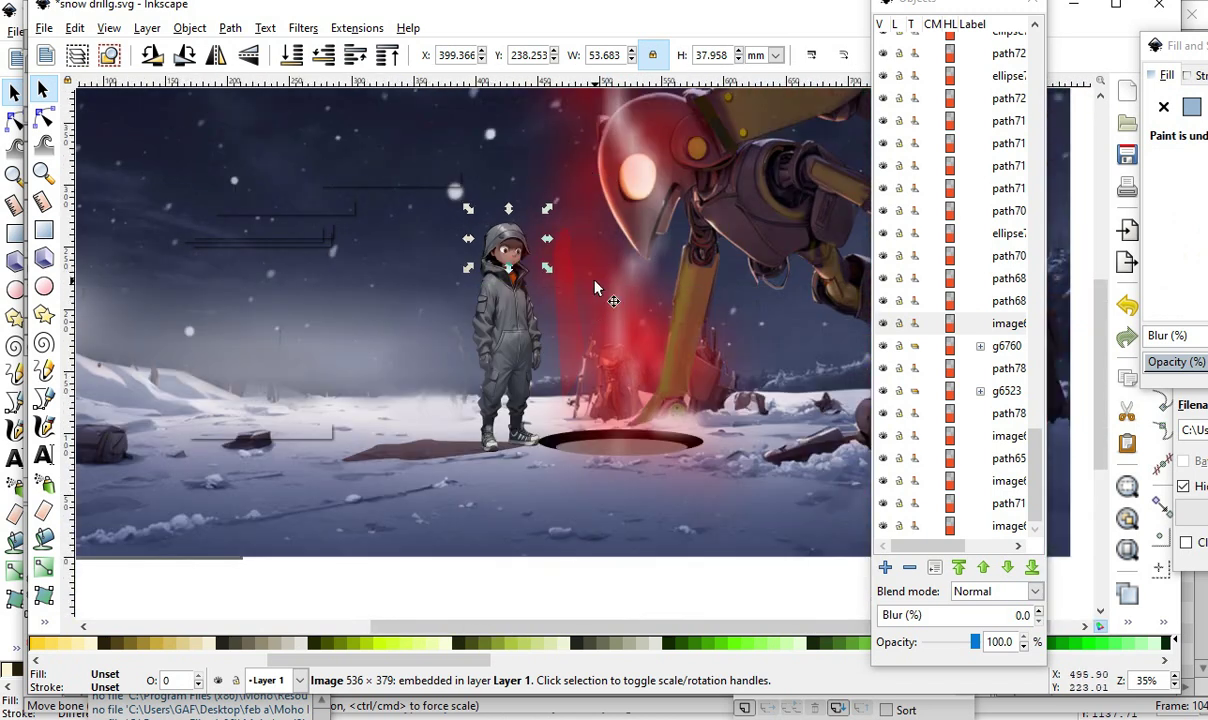
{"action": "scroll", "coordinate": [498, 205], "scroll_direction": "up", "scroll_amount": 1}
{"action": "scroll", "coordinate": [540, 462], "scroll_direction": "down", "scroll_amount": 2}
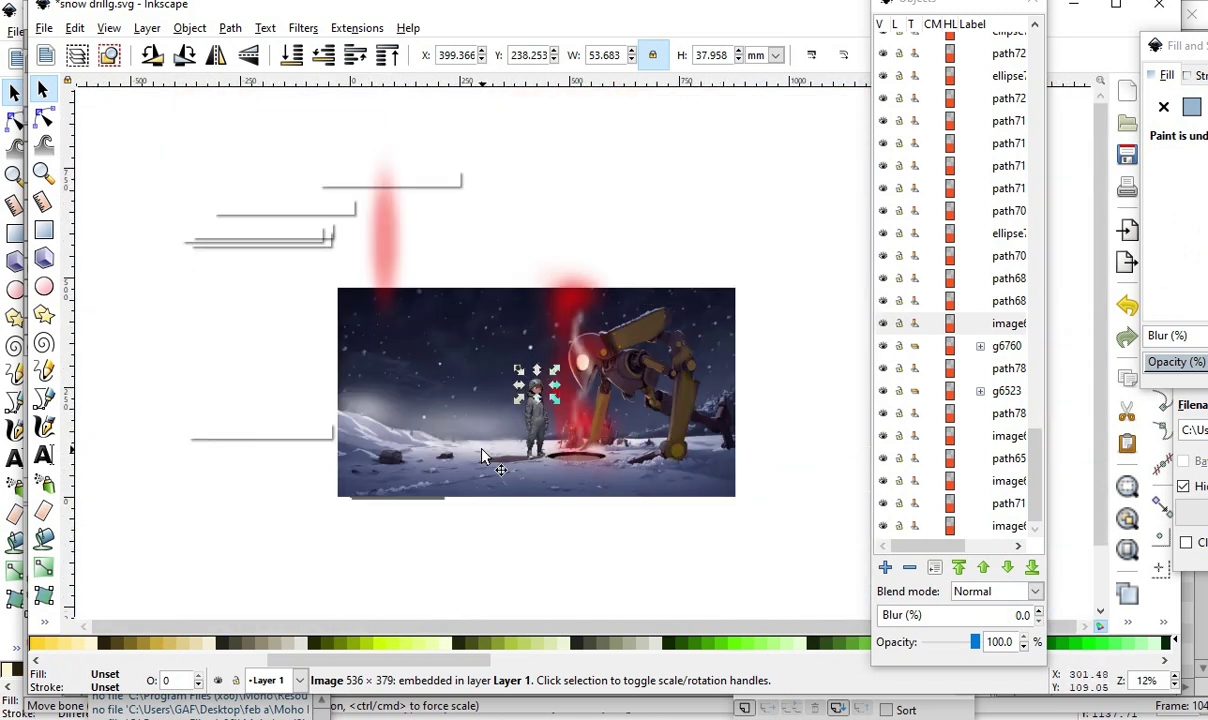
{"action": "scroll", "coordinate": [588, 424], "scroll_direction": "up", "scroll_amount": 1}
{"action": "scroll", "coordinate": [437, 255], "scroll_direction": "up", "scroll_amount": 2}
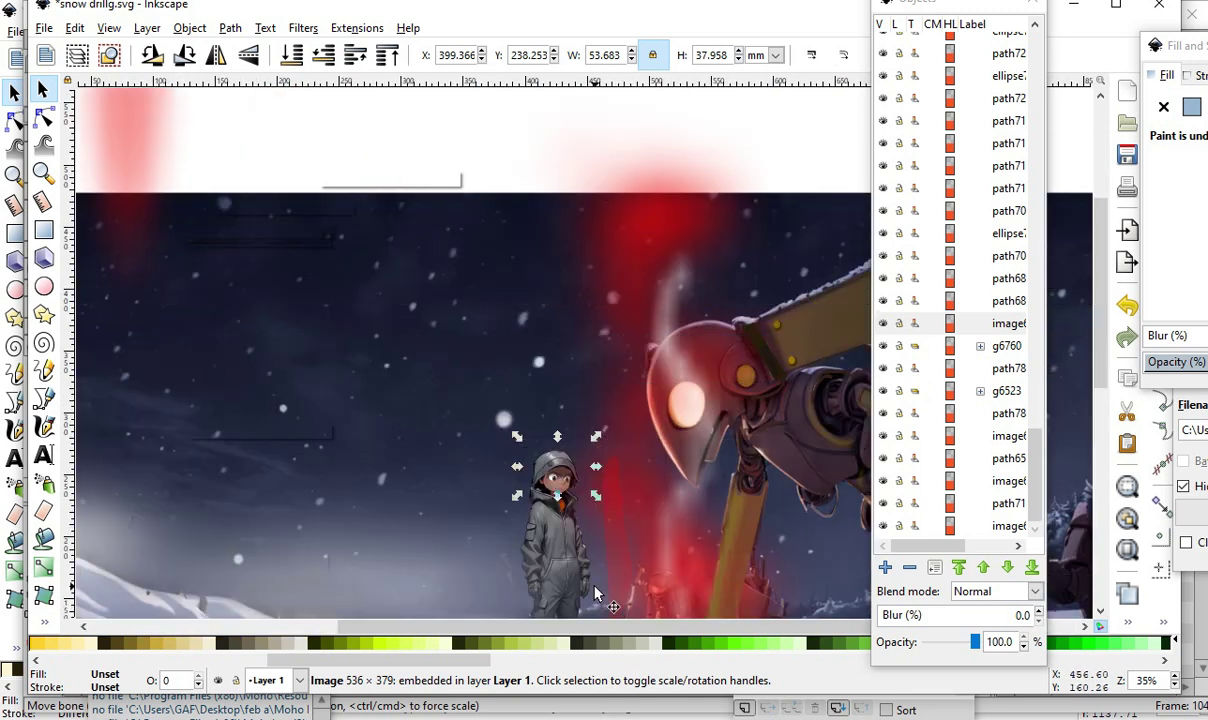
{"action": "scroll", "coordinate": [581, 456], "scroll_direction": "up", "scroll_amount": 1}
{"action": "scroll", "coordinate": [371, 196], "scroll_direction": "down", "scroll_amount": 2}
{"action": "scroll", "coordinate": [633, 509], "scroll_direction": "up", "scroll_amount": 2}
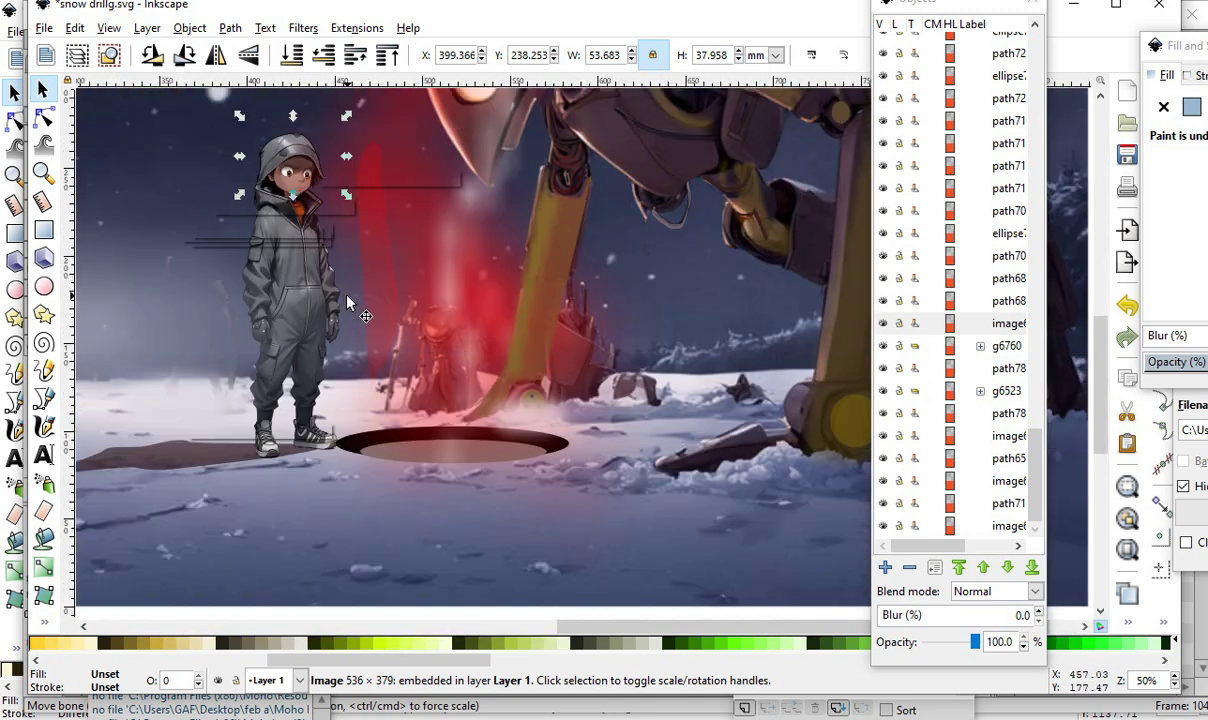
{"action": "scroll", "coordinate": [689, 372], "scroll_direction": "down", "scroll_amount": 1}
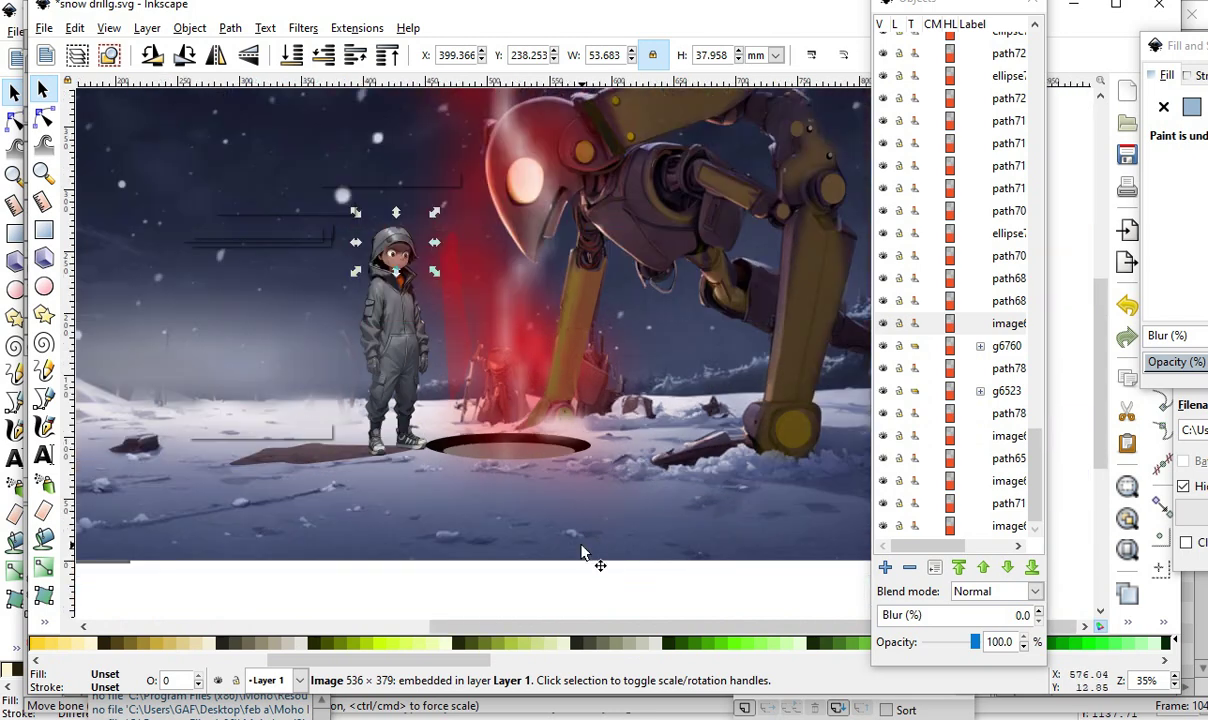
{"action": "scroll", "coordinate": [474, 365], "scroll_direction": "up", "scroll_amount": 1}
{"action": "scroll", "coordinate": [476, 363], "scroll_direction": "down", "scroll_amount": 1}
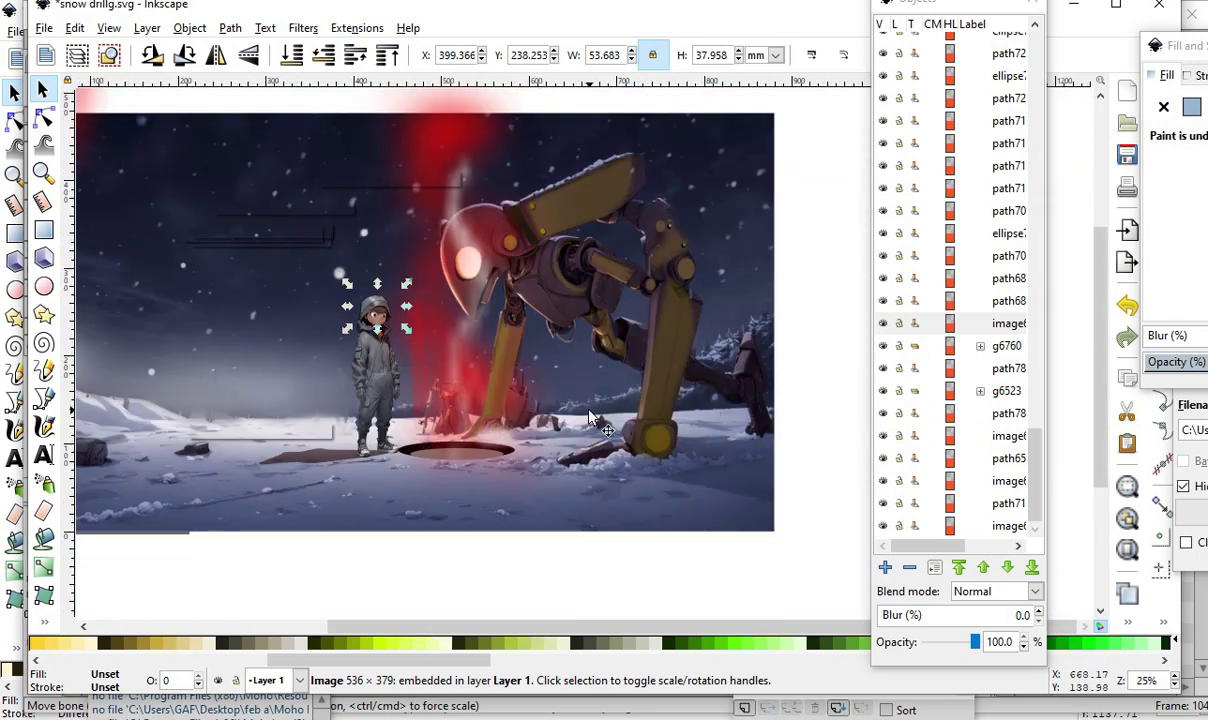
{"action": "scroll", "coordinate": [788, 513], "scroll_direction": "up", "scroll_amount": 1}
{"action": "scroll", "coordinate": [793, 523], "scroll_direction": "up", "scroll_amount": 2}
- Shift the ellipse on the robot's foot slightly, to about X 735 mm, Y 91 mm
{"action": "left_click_drag", "start_coordinate": [660, 404], "coordinate": [687, 412]}
{"action": "scroll", "coordinate": [692, 443], "scroll_direction": "down", "scroll_amount": 4}
{"action": "scroll", "coordinate": [606, 400], "scroll_direction": "down", "scroll_amount": 3}
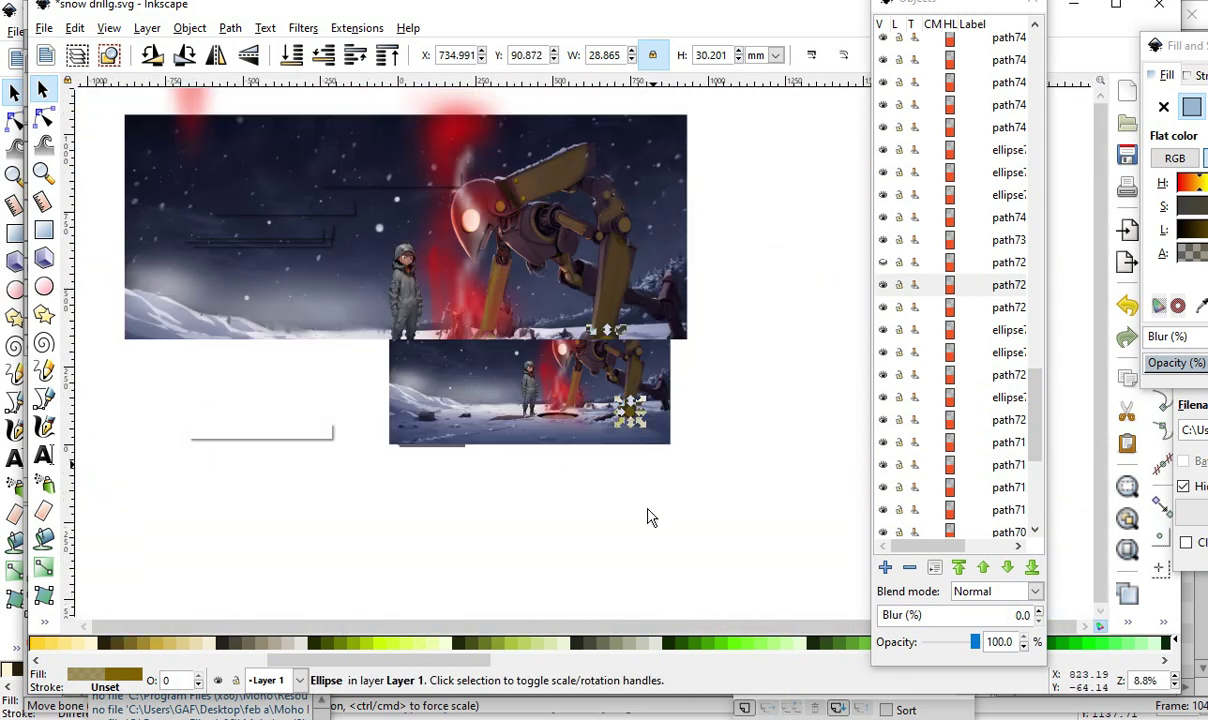
{"action": "scroll", "coordinate": [524, 435], "scroll_direction": "up", "scroll_amount": 2}
{"action": "scroll", "coordinate": [604, 300], "scroll_direction": "up", "scroll_amount": 2}
- Move the blurred white smoke path from the robot's head onto the character, to about X 401 mm, Y 19.5 mm
{"action": "left_click", "coordinate": [606, 196]}
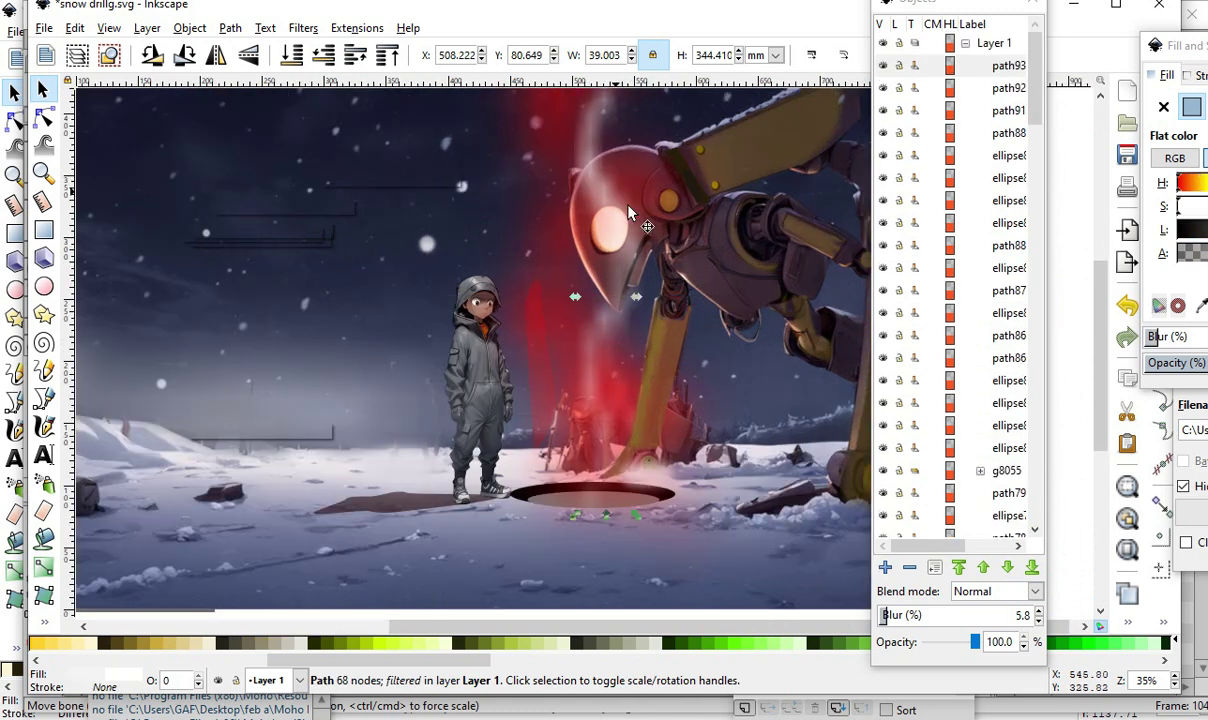
{"action": "mouse_move", "coordinate": [595, 170]}
{"action": "left_mouse_down"}
{"action": "mouse_move", "coordinate": [560, 205]}
{"action": "mouse_move", "coordinate": [343, 228]}
{"action": "mouse_move", "coordinate": [546, 232]}
{"action": "mouse_move", "coordinate": [463, 229]}
{"action": "left_mouse_up"}
{"action": "scroll", "coordinate": [602, 490], "scroll_direction": "up", "scroll_amount": 1}
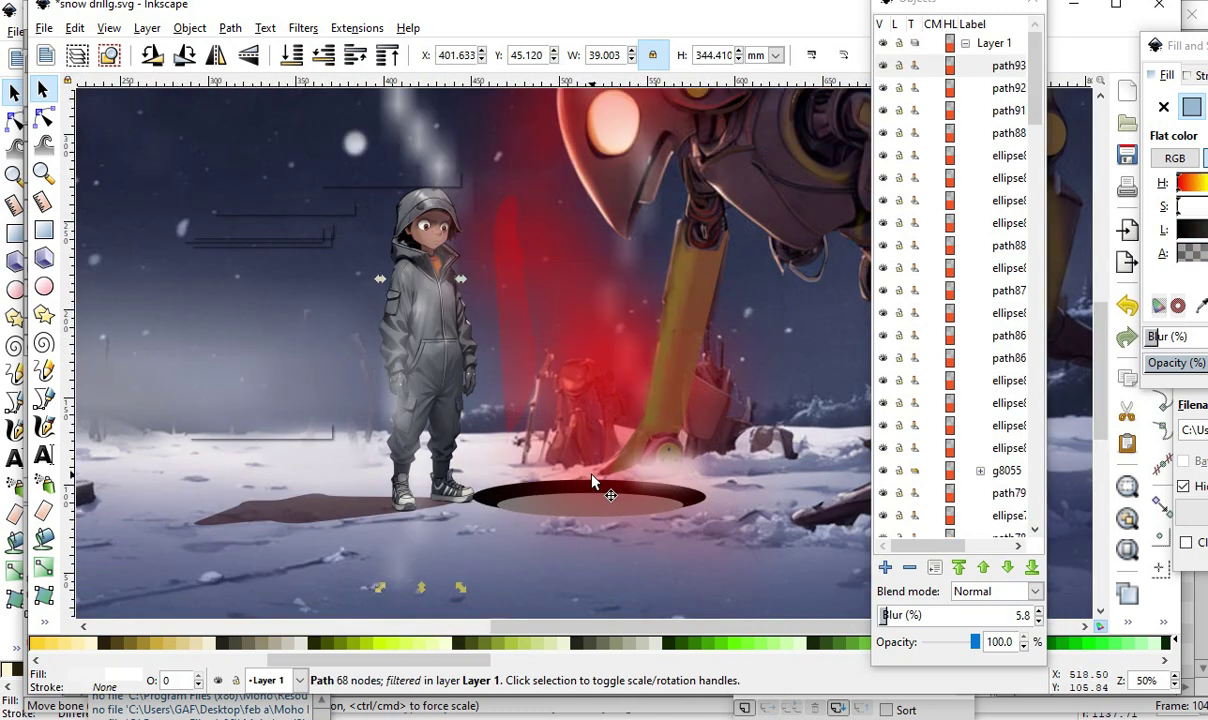
{"action": "mouse_move", "coordinate": [474, 163]}
{"action": "left_mouse_down"}
{"action": "mouse_move", "coordinate": [450, 162]}
{"action": "mouse_move", "coordinate": [474, 203]}
{"action": "mouse_move", "coordinate": [432, 200]}
{"action": "left_mouse_up"}
- Lower the white smoke path's fill alpha to 241 and its blur to 0.4%
{"action": "left_click_drag", "start_coordinate": [1190, 45], "coordinate": [712, 52]}
{"action": "mouse_move", "coordinate": [838, 262]}
{"action": "left_mouse_down"}
{"action": "mouse_move", "coordinate": [754, 262]}
{"action": "mouse_move", "coordinate": [960, 272]}
{"action": "left_mouse_up"}
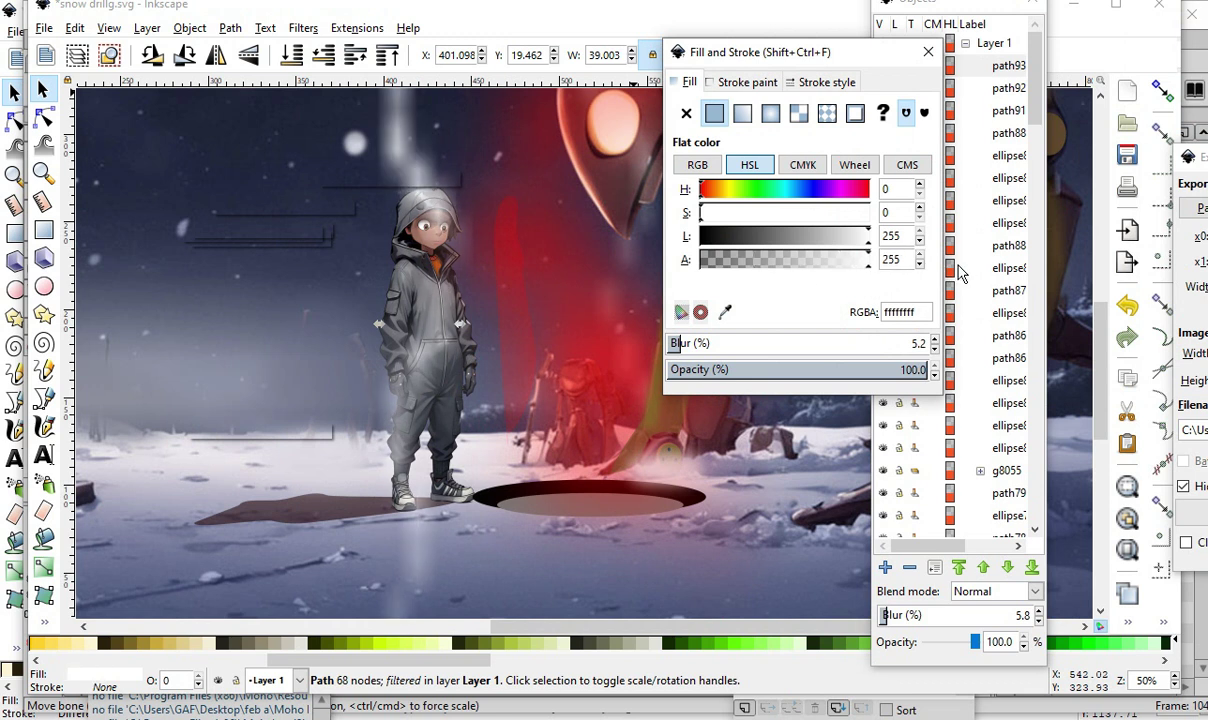
{"action": "mouse_move", "coordinate": [884, 268]}
{"action": "left_mouse_down"}
{"action": "mouse_move", "coordinate": [770, 264]}
{"action": "mouse_move", "coordinate": [860, 276]}
{"action": "left_mouse_up"}
{"action": "mouse_move", "coordinate": [689, 345]}
{"action": "left_mouse_down"}
{"action": "mouse_move", "coordinate": [712, 345]}
{"action": "mouse_move", "coordinate": [645, 352]}
{"action": "mouse_move", "coordinate": [678, 345]}
{"action": "mouse_move", "coordinate": [602, 322]}
{"action": "mouse_move", "coordinate": [688, 343]}
{"action": "mouse_move", "coordinate": [672, 345]}
{"action": "left_mouse_up"}
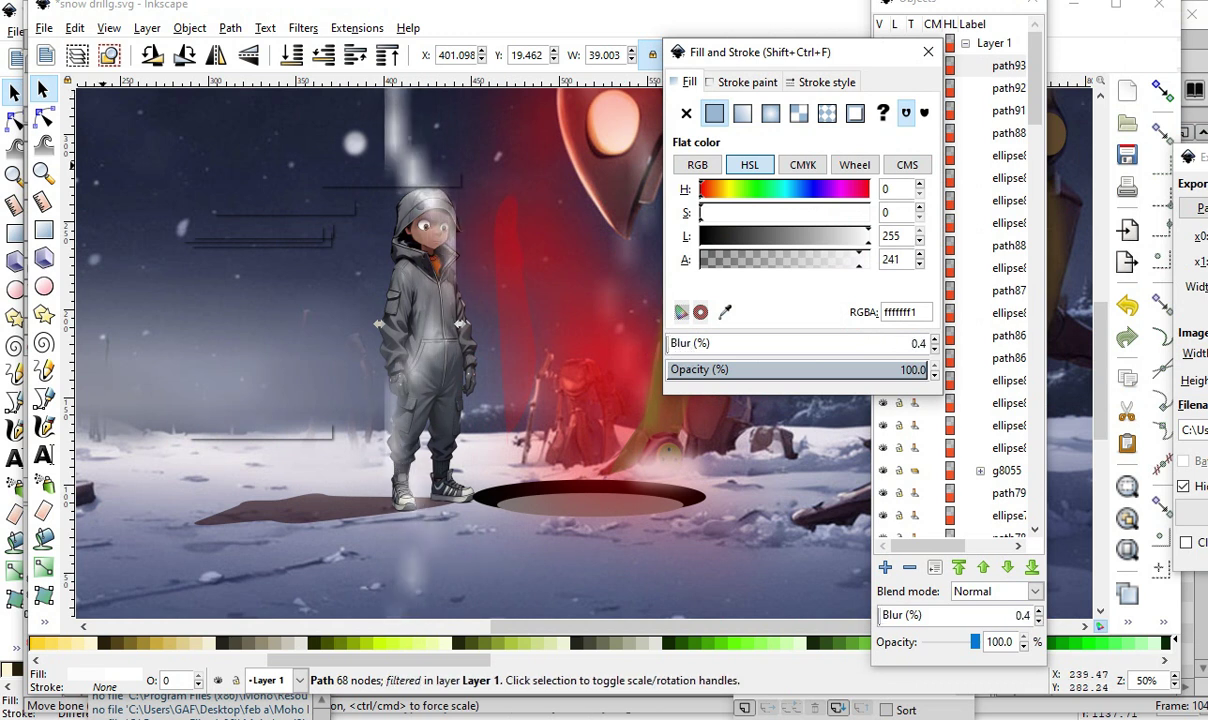
- Stretch two chest nodes of the smoke path outward on opposite sides into a horizontal beam, and nudge a waist node to about X 422 mm
{"action": "left_click", "coordinate": [43, 118]}
{"action": "left_click_drag", "start_coordinate": [438, 310], "coordinate": [136, 289]}
{"action": "left_click_drag", "start_coordinate": [735, 314], "coordinate": [642, 305]}
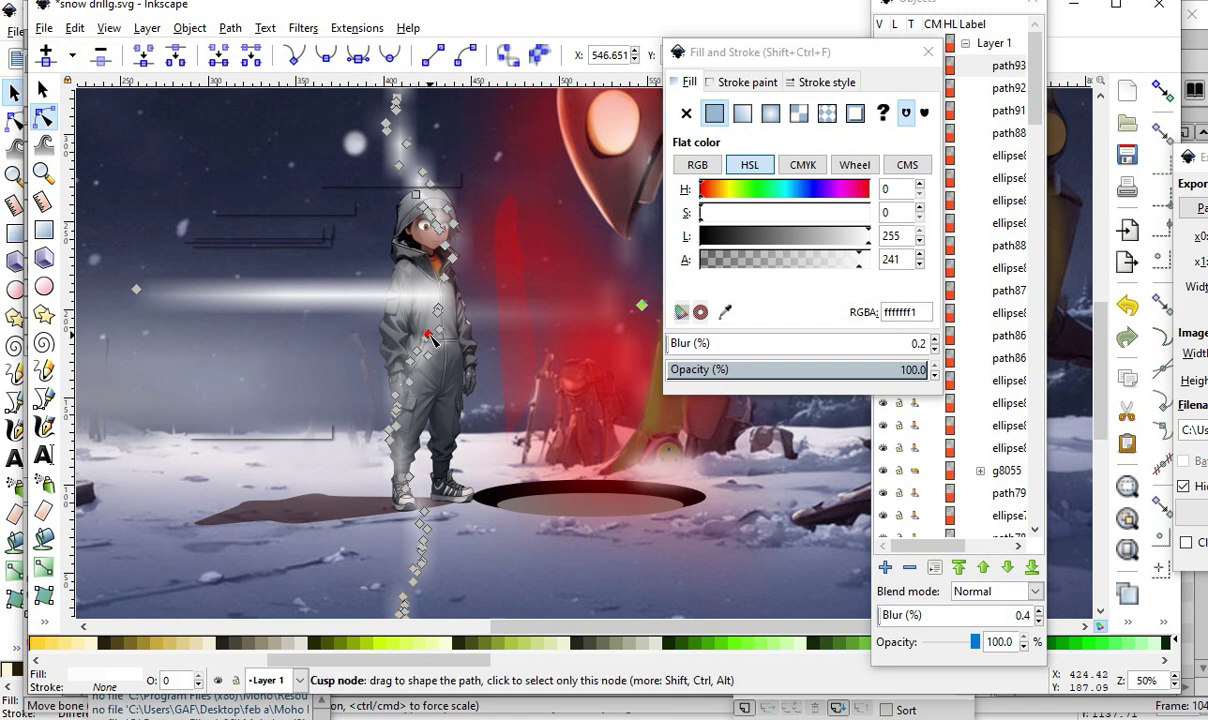
{"action": "mouse_move", "coordinate": [432, 340]}
{"action": "left_mouse_down"}
{"action": "mouse_move", "coordinate": [89, 332]}
{"action": "mouse_move", "coordinate": [337, 324]}
{"action": "mouse_move", "coordinate": [444, 366]}
{"action": "left_mouse_up"}
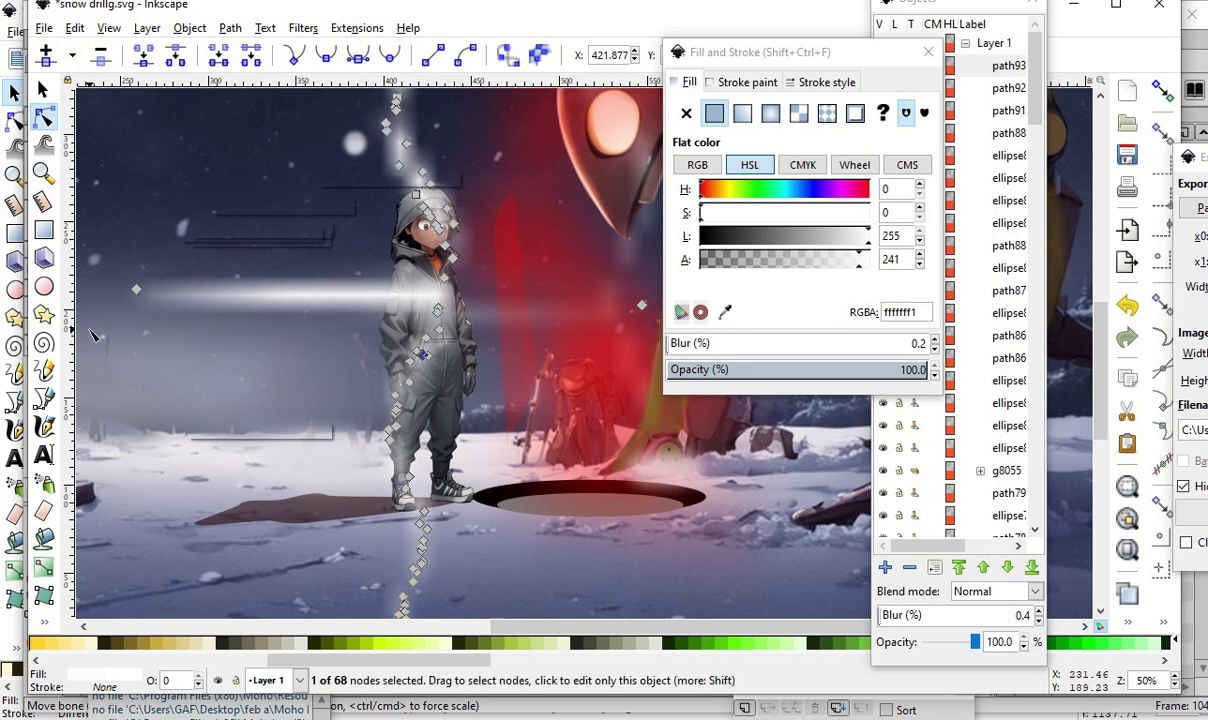
- Collapse the beam by pulling its outer node onto the character's chest, and stretch it out again to about X 213 mm
{"action": "scroll", "coordinate": [162, 305], "scroll_direction": "up", "scroll_amount": 2}
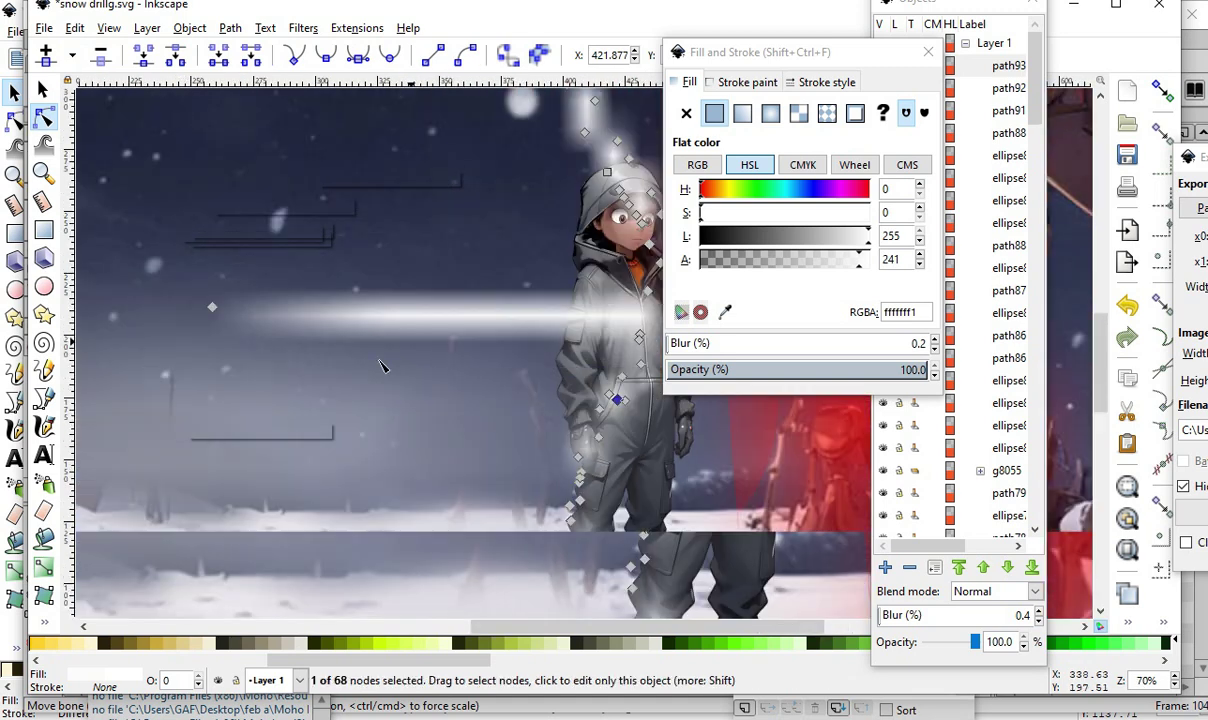
{"action": "scroll", "coordinate": [300, 340], "scroll_direction": "up", "scroll_amount": 1}
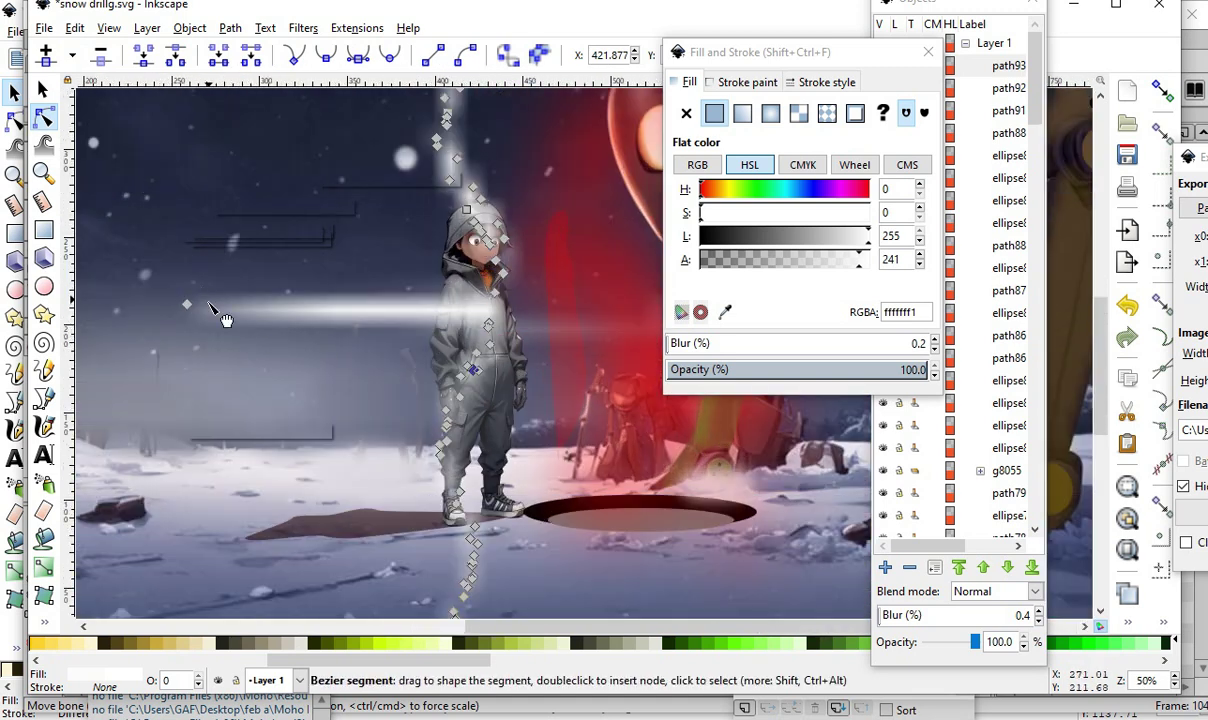
{"action": "left_click_drag", "start_coordinate": [188, 310], "coordinate": [495, 318]}
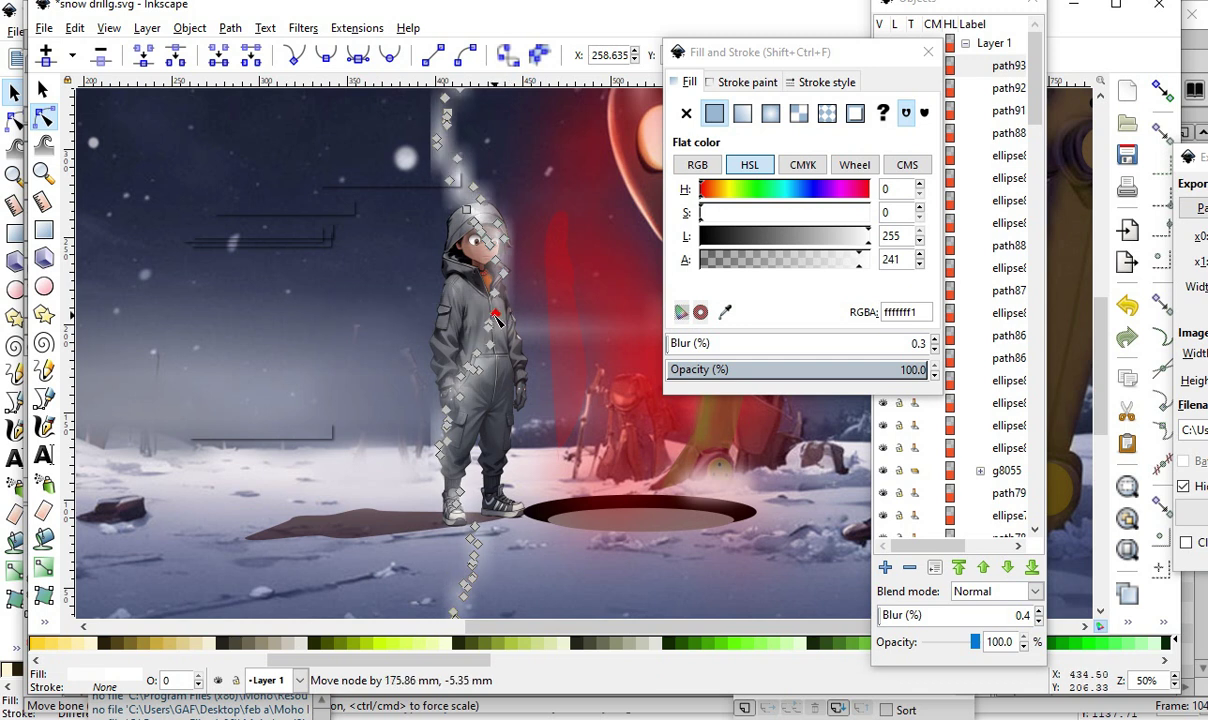
{"action": "left_click_drag", "start_coordinate": [484, 318], "coordinate": [110, 315]}
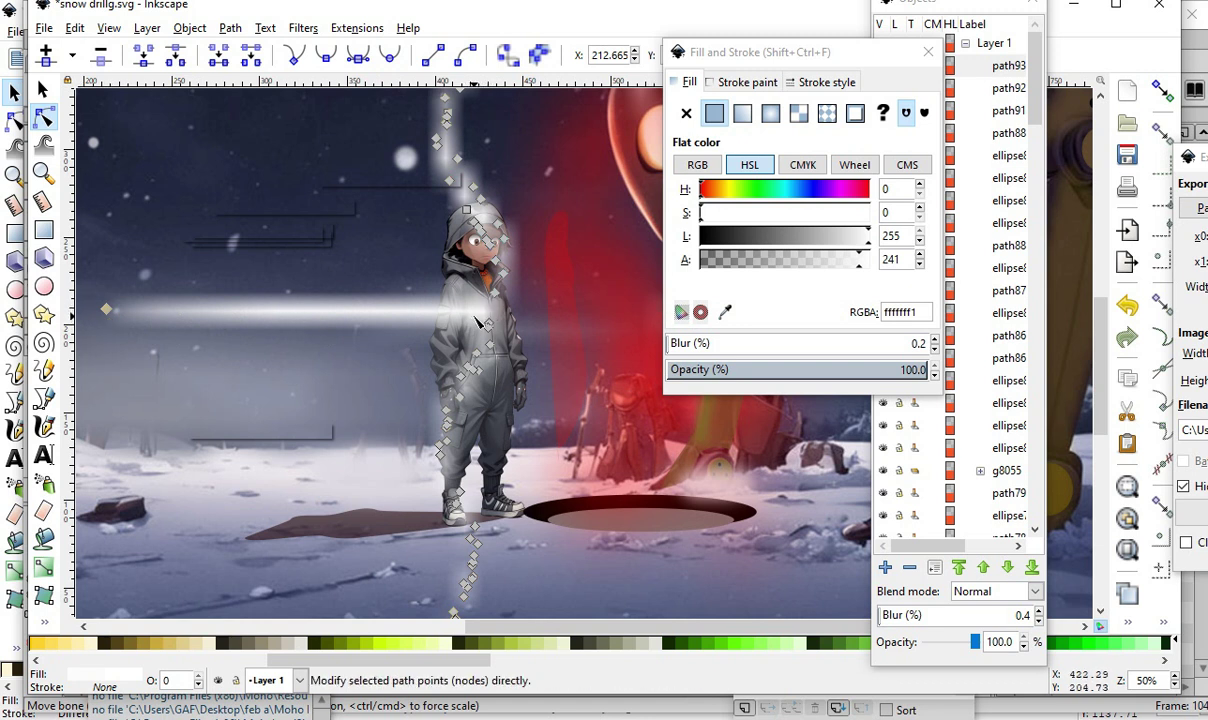
- Shorten the white beam by moving its outer node inward to about X 248 mm
{"action": "left_click", "coordinate": [42, 287]}
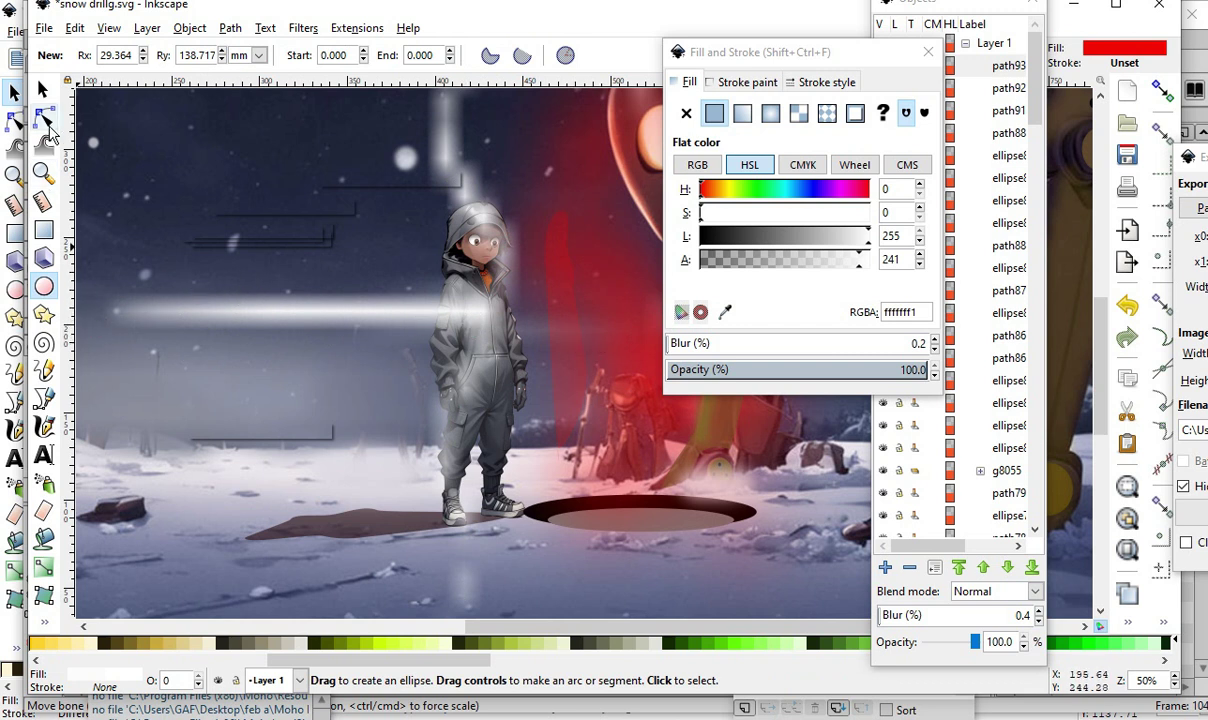
{"action": "left_click", "coordinate": [15, 91]}
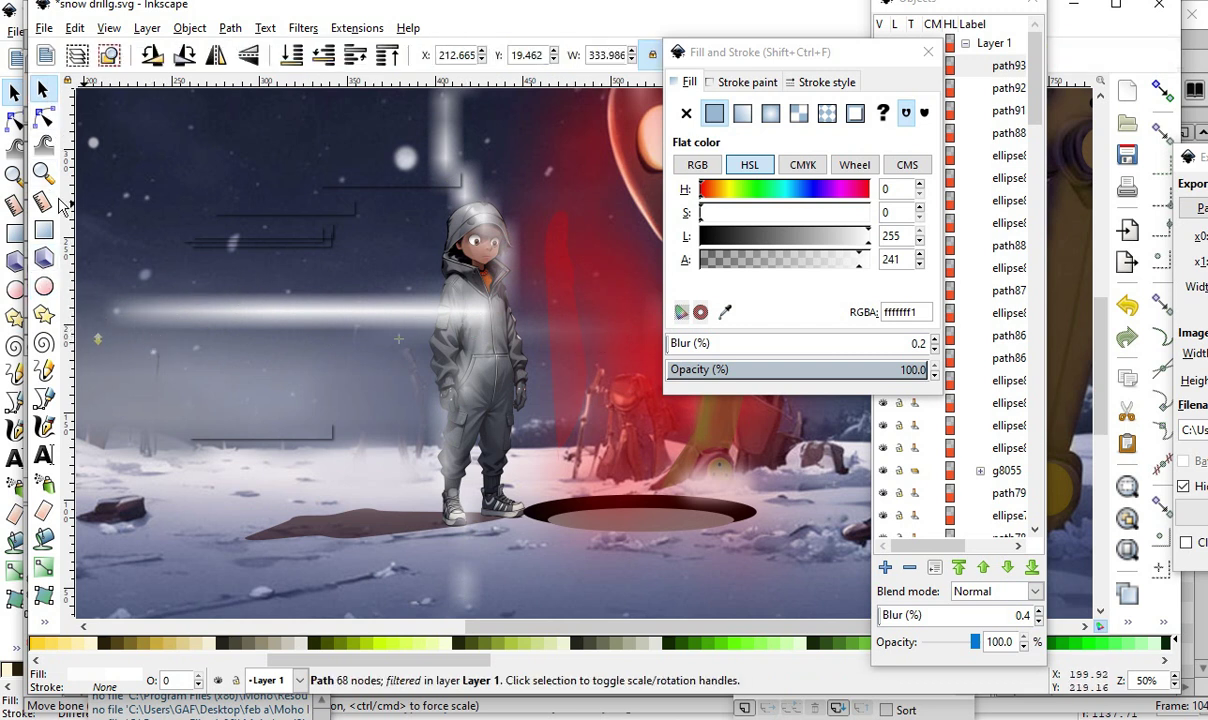
{"action": "left_click", "coordinate": [43, 118]}
{"action": "mouse_move", "coordinate": [107, 310]}
{"action": "left_mouse_down"}
{"action": "mouse_move", "coordinate": [494, 317]}
{"action": "mouse_move", "coordinate": [100, 307]}
{"action": "mouse_move", "coordinate": [127, 312]}
{"action": "mouse_move", "coordinate": [100, 310]}
{"action": "mouse_move", "coordinate": [116, 312]}
{"action": "left_mouse_up"}
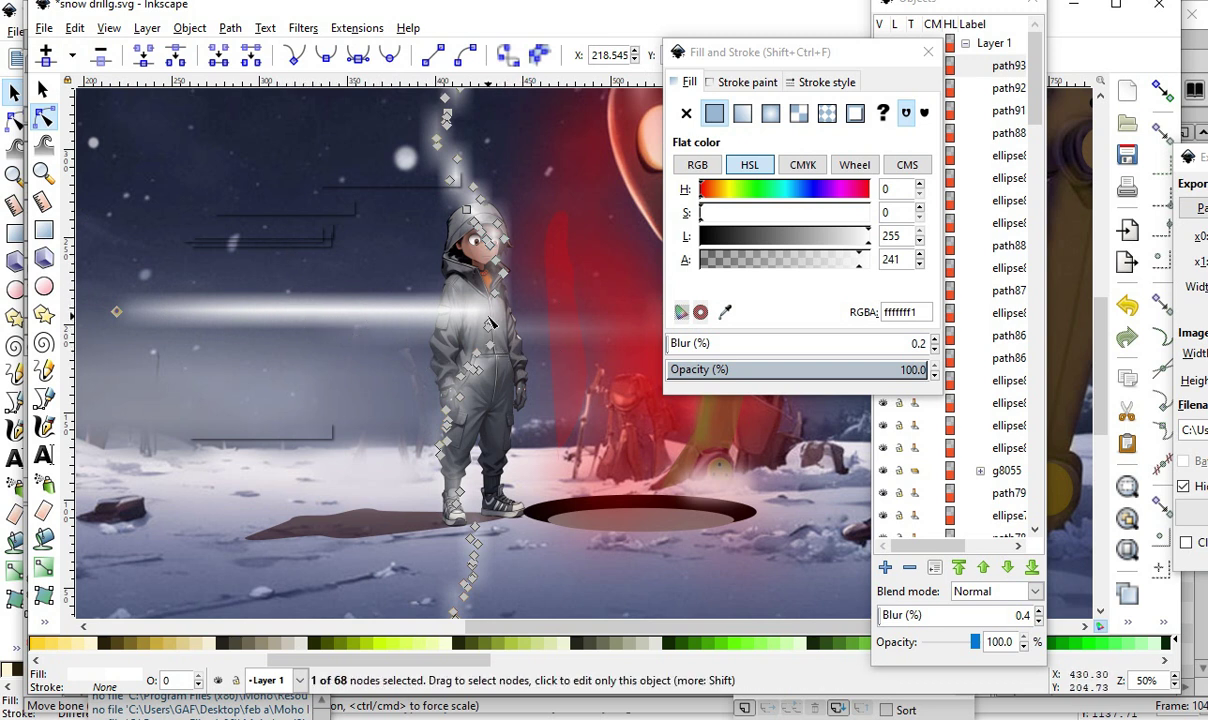
{"action": "mouse_move", "coordinate": [116, 312]}
{"action": "left_mouse_down"}
{"action": "mouse_move", "coordinate": [404, 322]}
{"action": "mouse_move", "coordinate": [550, 310]}
{"action": "mouse_move", "coordinate": [108, 315]}
{"action": "mouse_move", "coordinate": [560, 312]}
{"action": "mouse_move", "coordinate": [272, 313]}
{"action": "left_mouse_up"}
- Draw a narrow upright ellipse on the character's chest, about 6.4 mm wide and 16.3 mm high
{"action": "key", "text": "plus"}
{"action": "key", "text": "plus"}
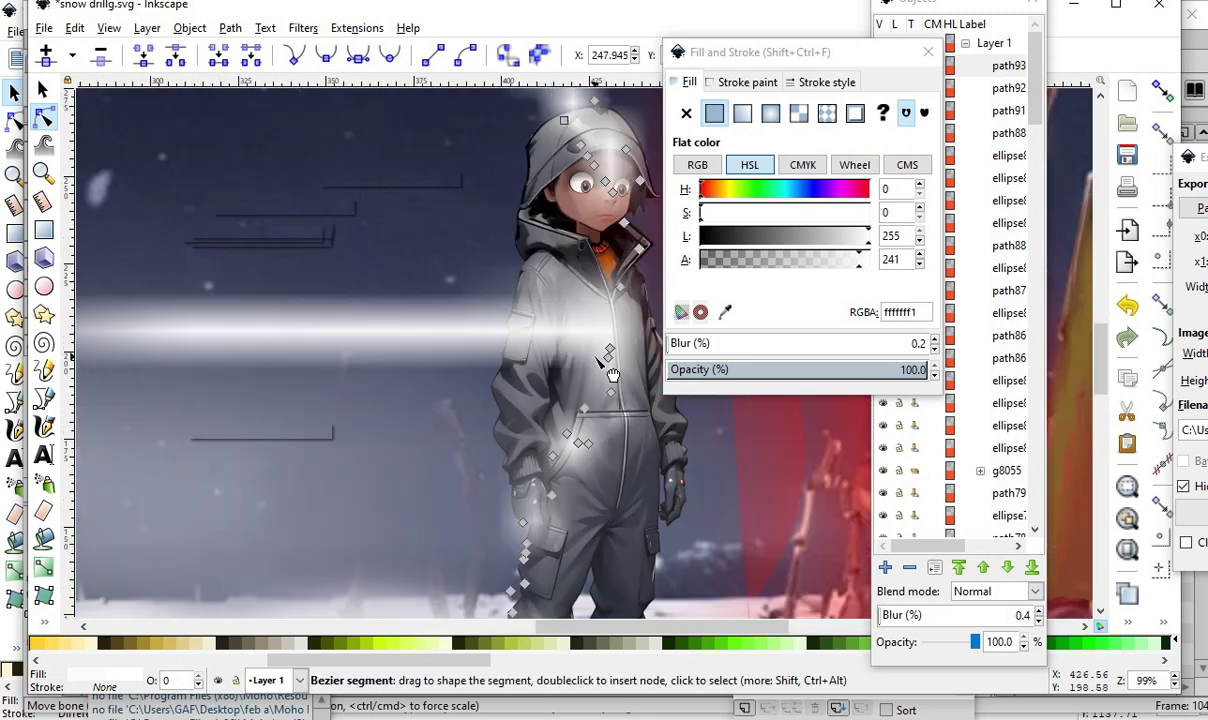
{"action": "left_click", "coordinate": [43, 287]}
{"action": "left_click_drag", "start_coordinate": [642, 367], "coordinate": [622, 354]}
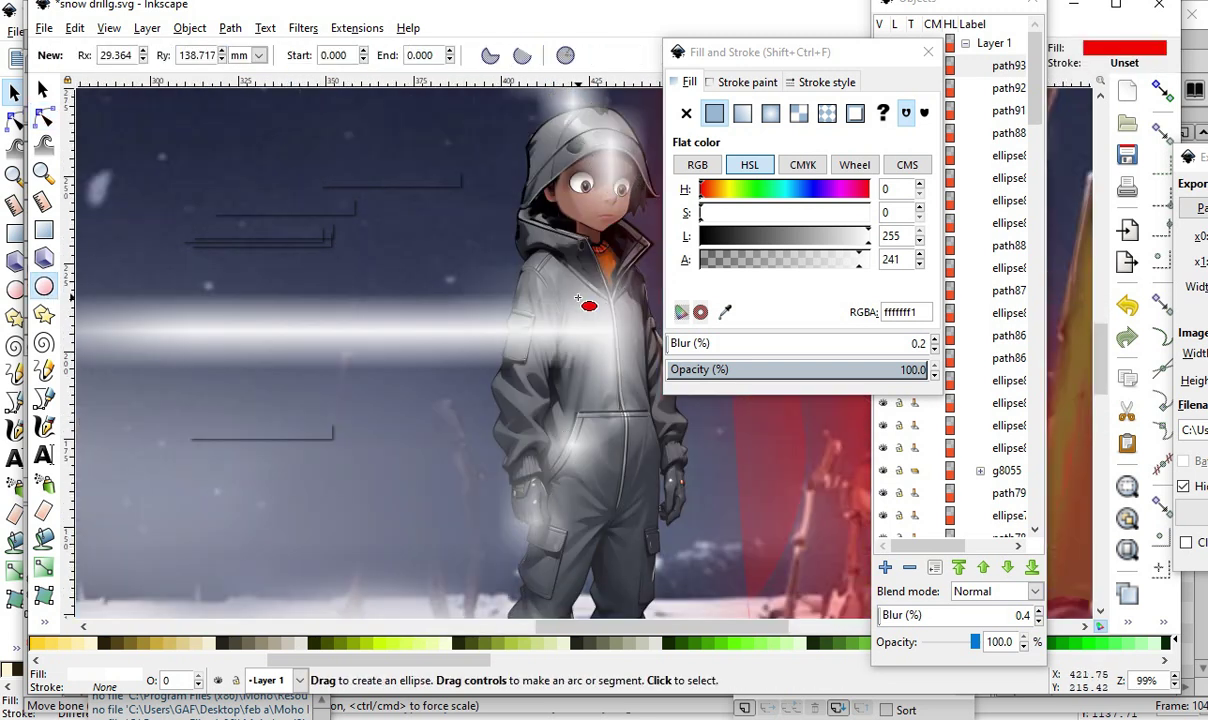
{"action": "left_click_drag", "start_coordinate": [577, 296], "coordinate": [598, 354]}
{"action": "key", "text": "plus"}
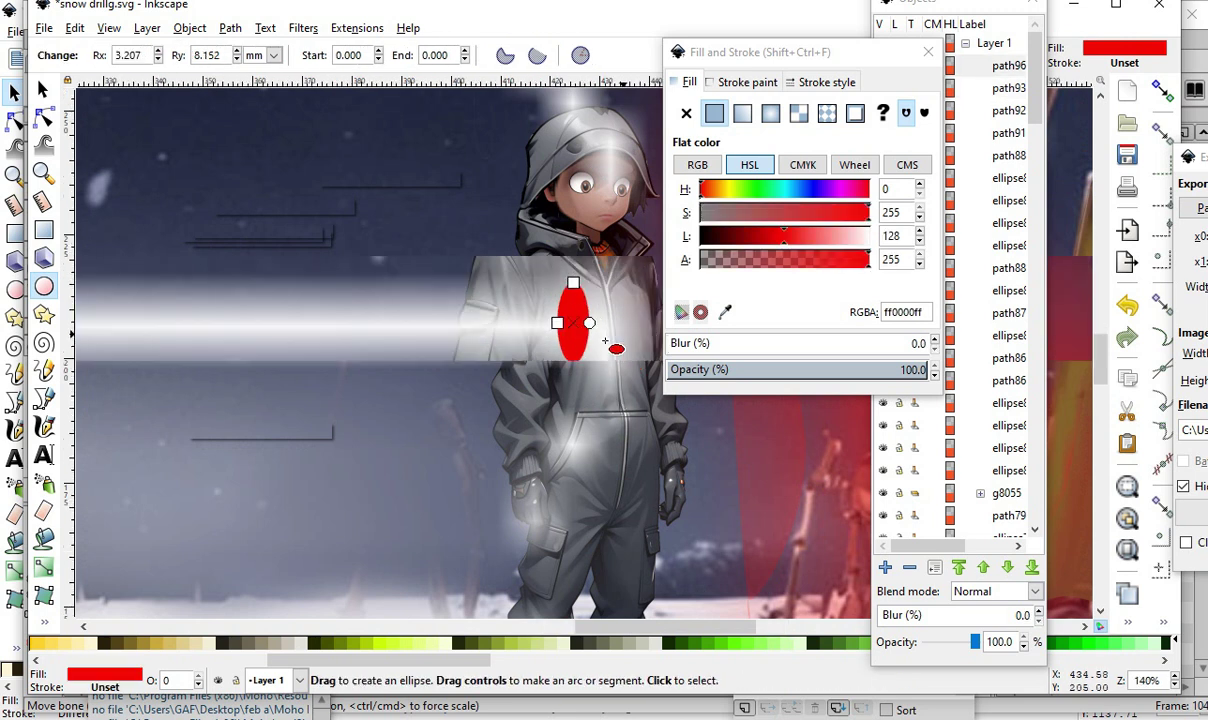
- Shift the chest ellipse to about X 420.7 mm, Y 198.2 mm and set its fill to opaque white
{"action": "left_click", "coordinate": [15, 91]}
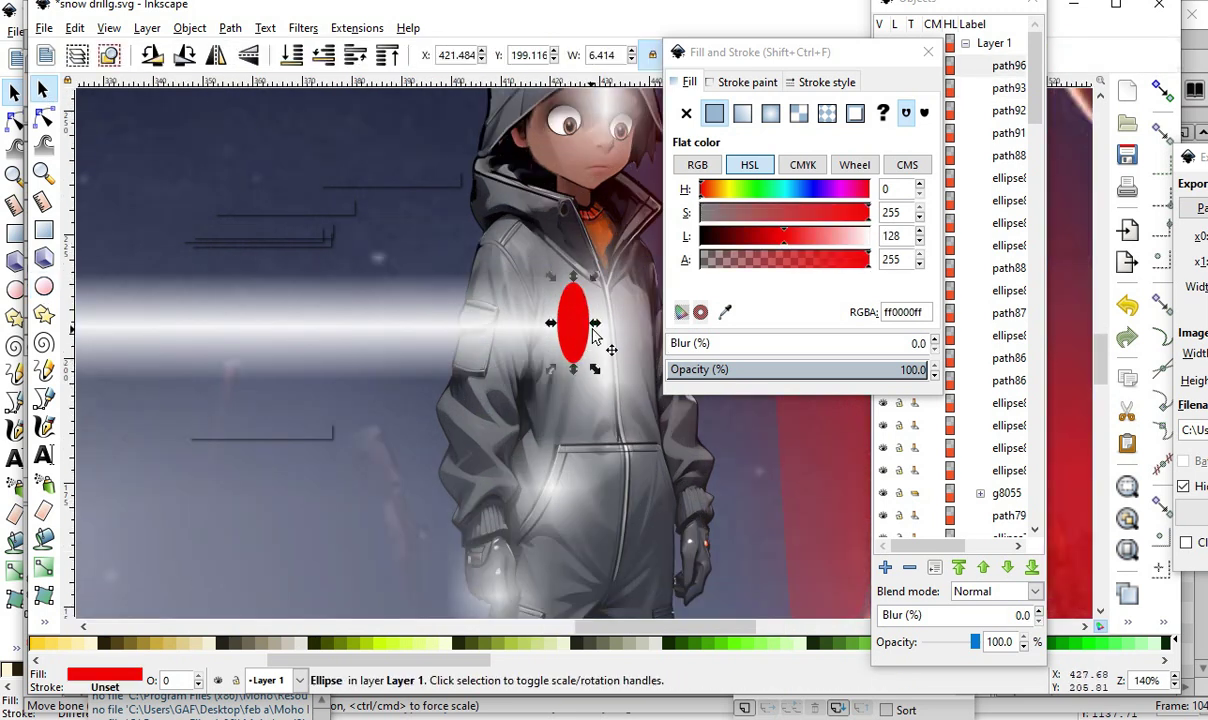
{"action": "left_click_drag", "start_coordinate": [575, 330], "coordinate": [571, 332]}
{"action": "left_click_drag", "start_coordinate": [852, 243], "coordinate": [907, 242]}
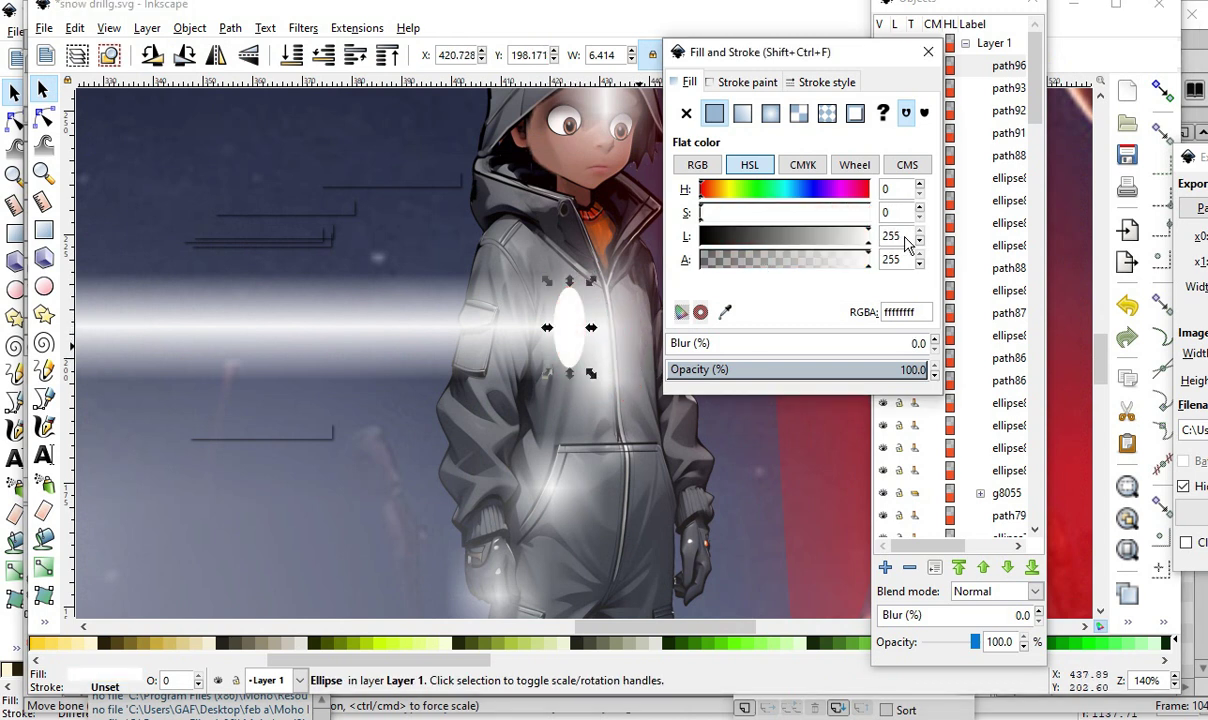
{"action": "left_click", "coordinate": [516, 320]}
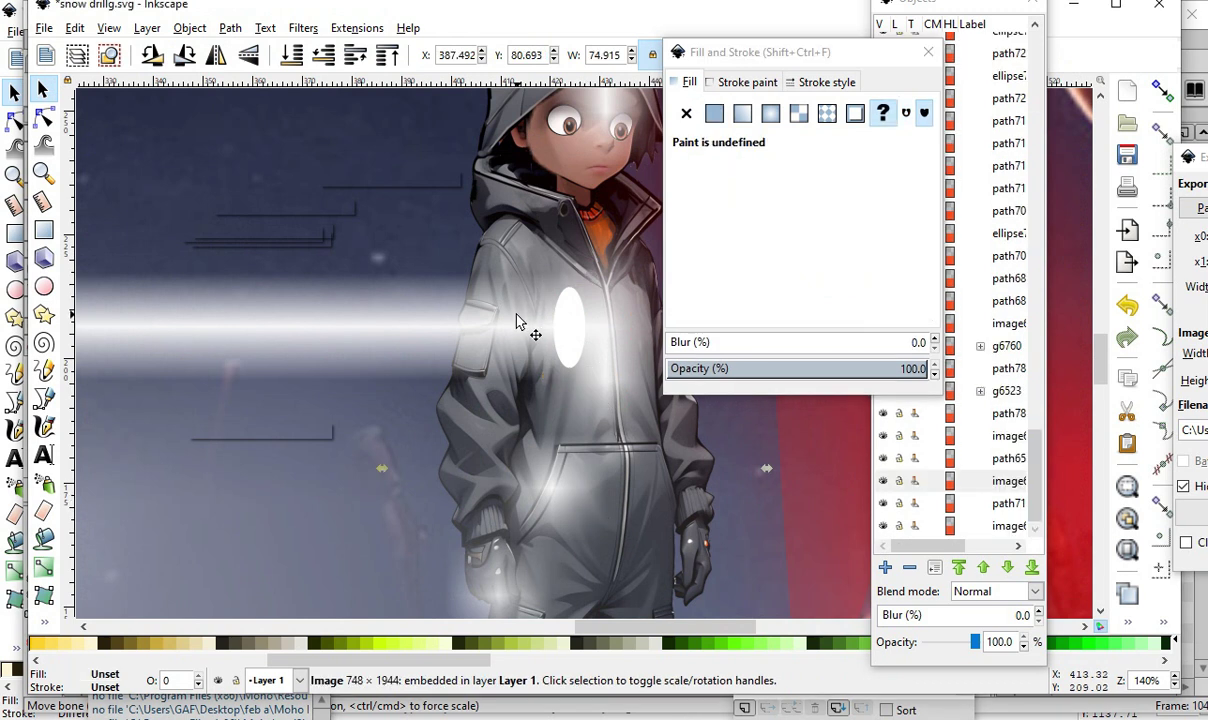
{"action": "left_click", "coordinate": [575, 358]}
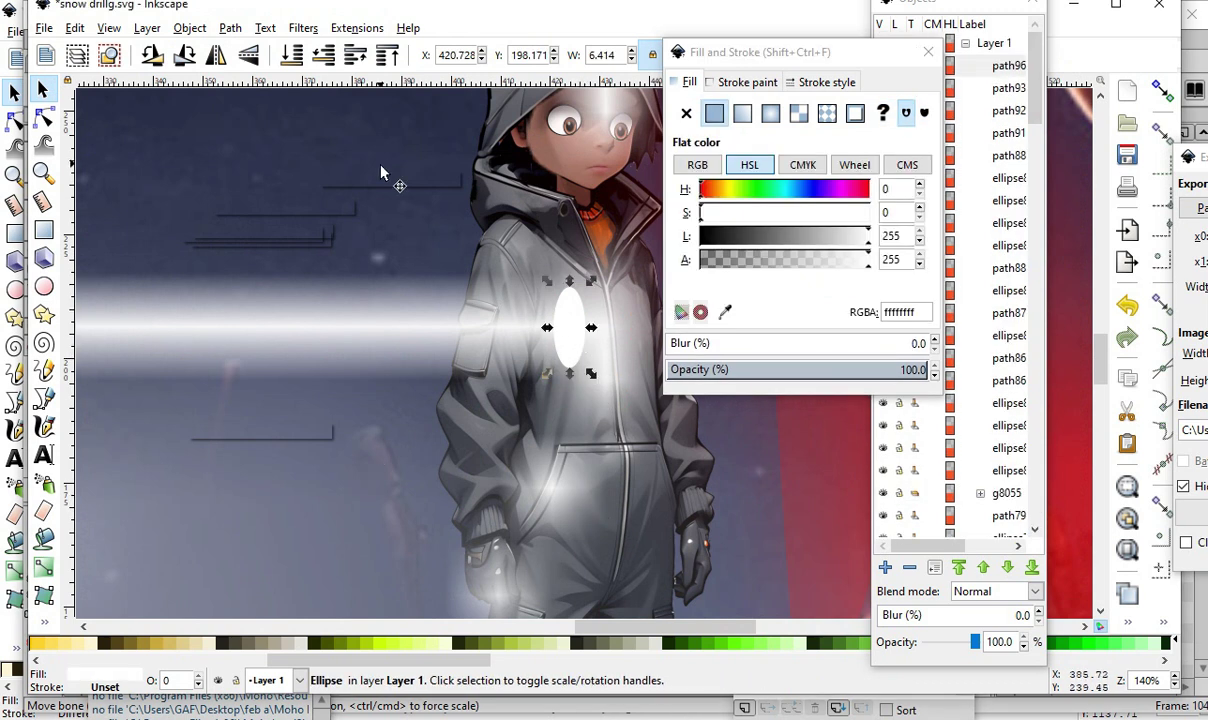
- Pull the beam's outer node back onto the white chest ellipse, at about X 426 mm
{"action": "scroll", "coordinate": [612, 430], "scroll_direction": "down", "scroll_amount": 2}
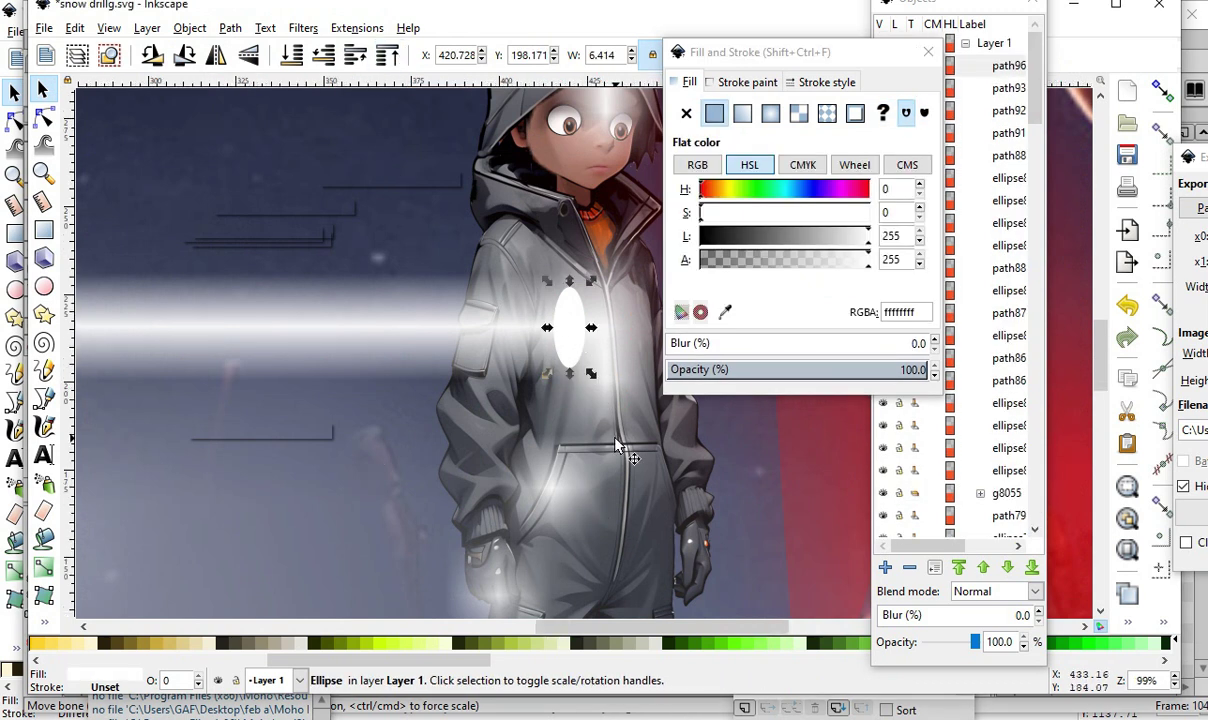
{"action": "left_click", "coordinate": [578, 443]}
{"action": "scroll", "coordinate": [572, 390], "scroll_direction": "up", "scroll_amount": 1}
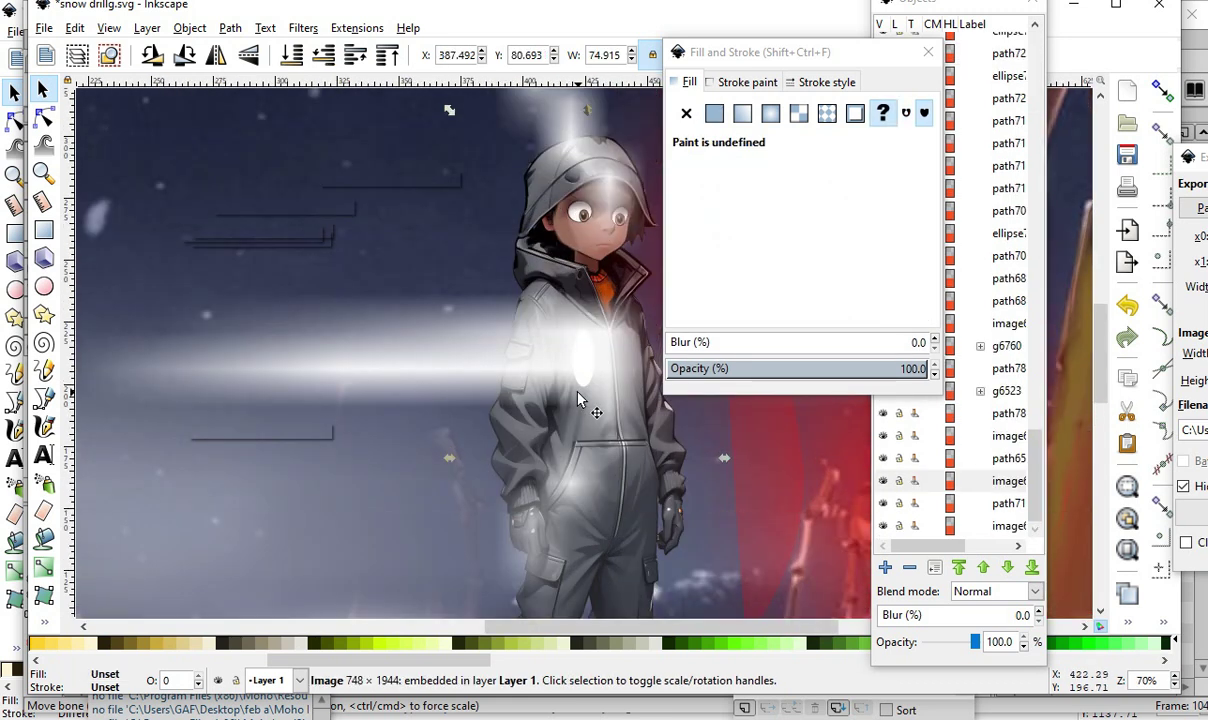
{"action": "scroll", "coordinate": [567, 386], "scroll_direction": "down", "scroll_amount": 1}
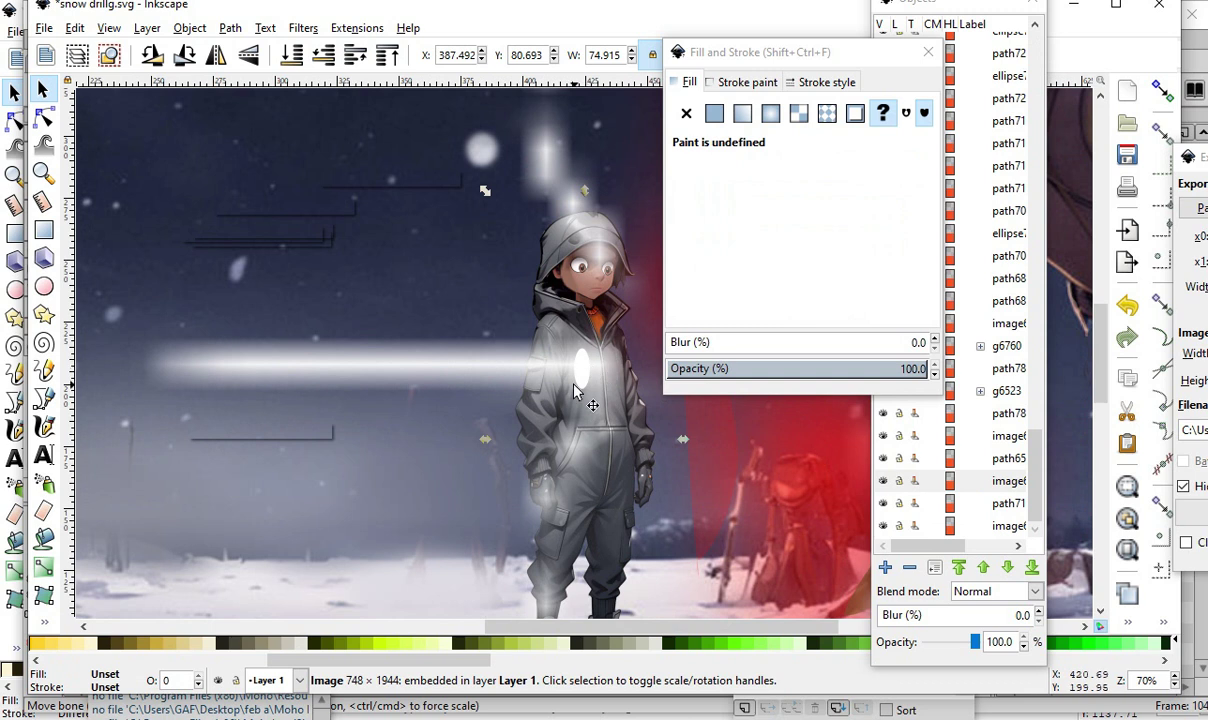
{"action": "left_click", "coordinate": [43, 118]}
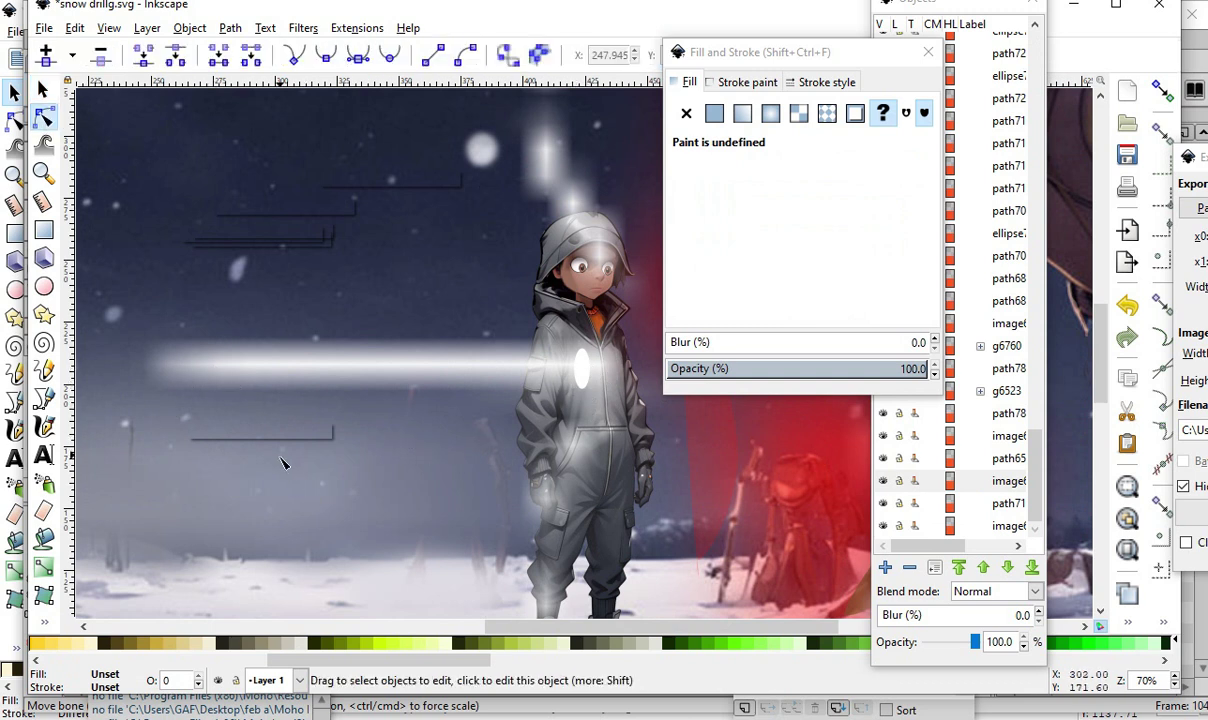
{"action": "left_click", "coordinate": [203, 373]}
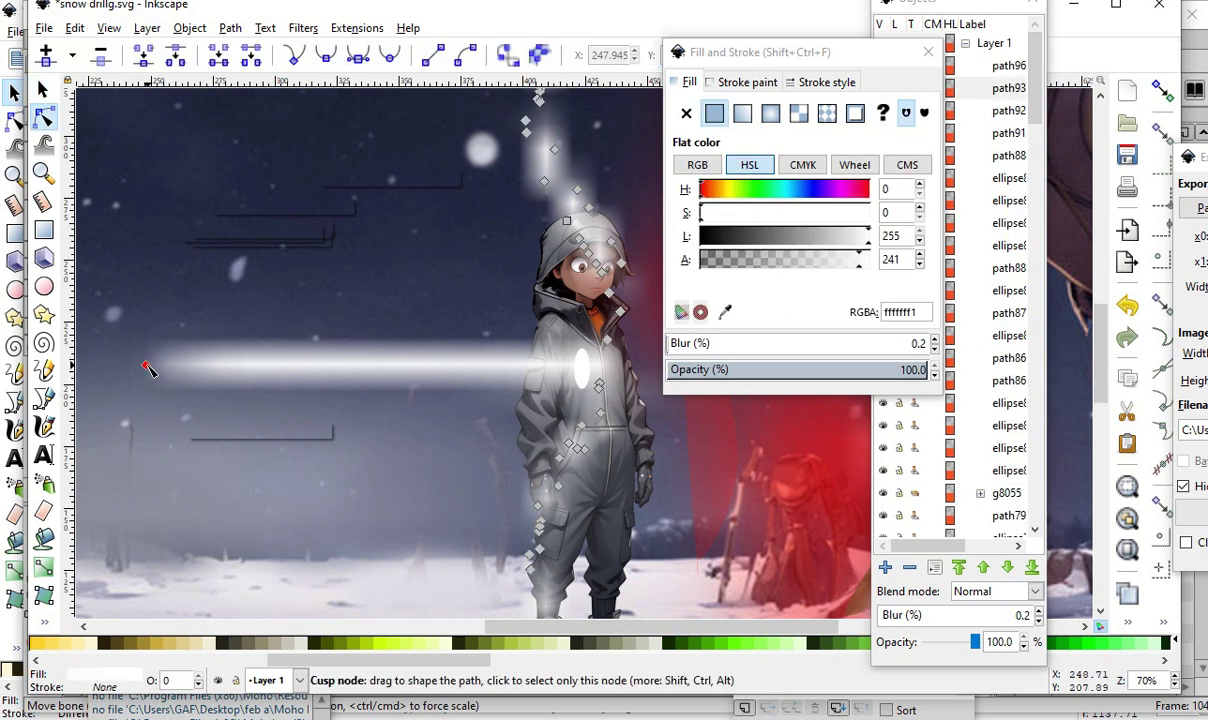
{"action": "left_click_drag", "start_coordinate": [150, 366], "coordinate": [580, 362]}
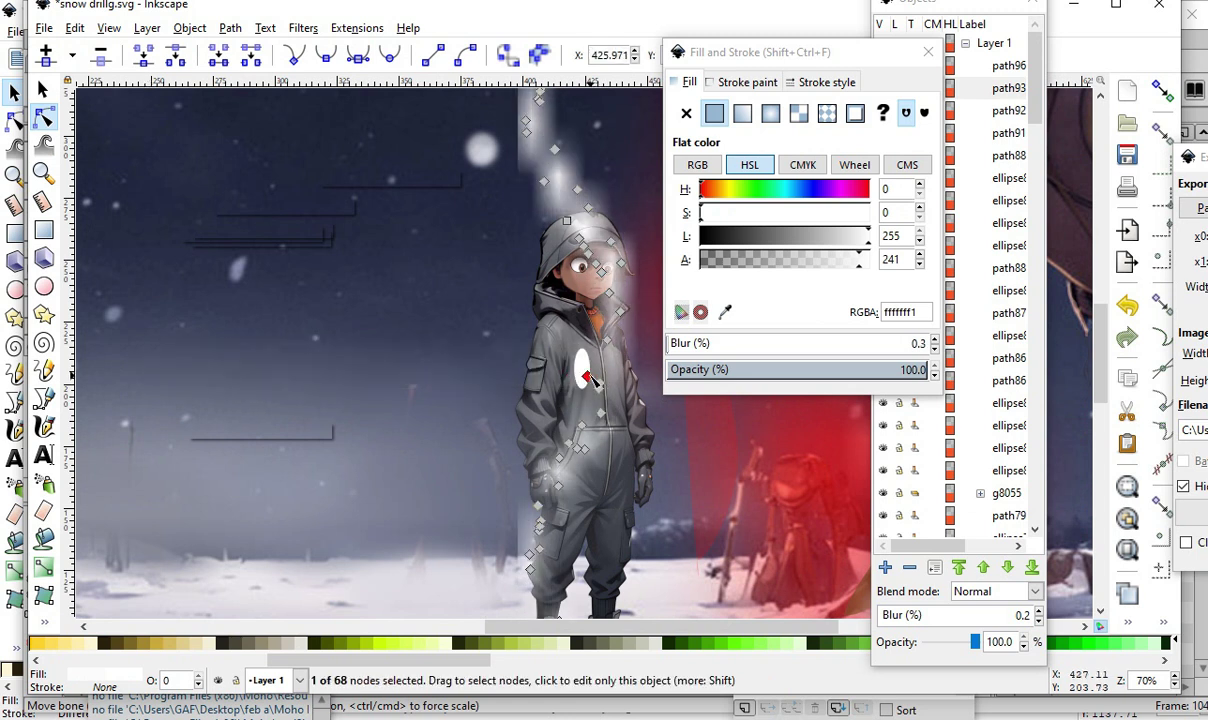
- Extend the beam from the white chest ellipse by moving its outer node far into the sky, to about X 124 mm
{"action": "scroll", "coordinate": [580, 352], "scroll_direction": "up", "scroll_amount": 2}
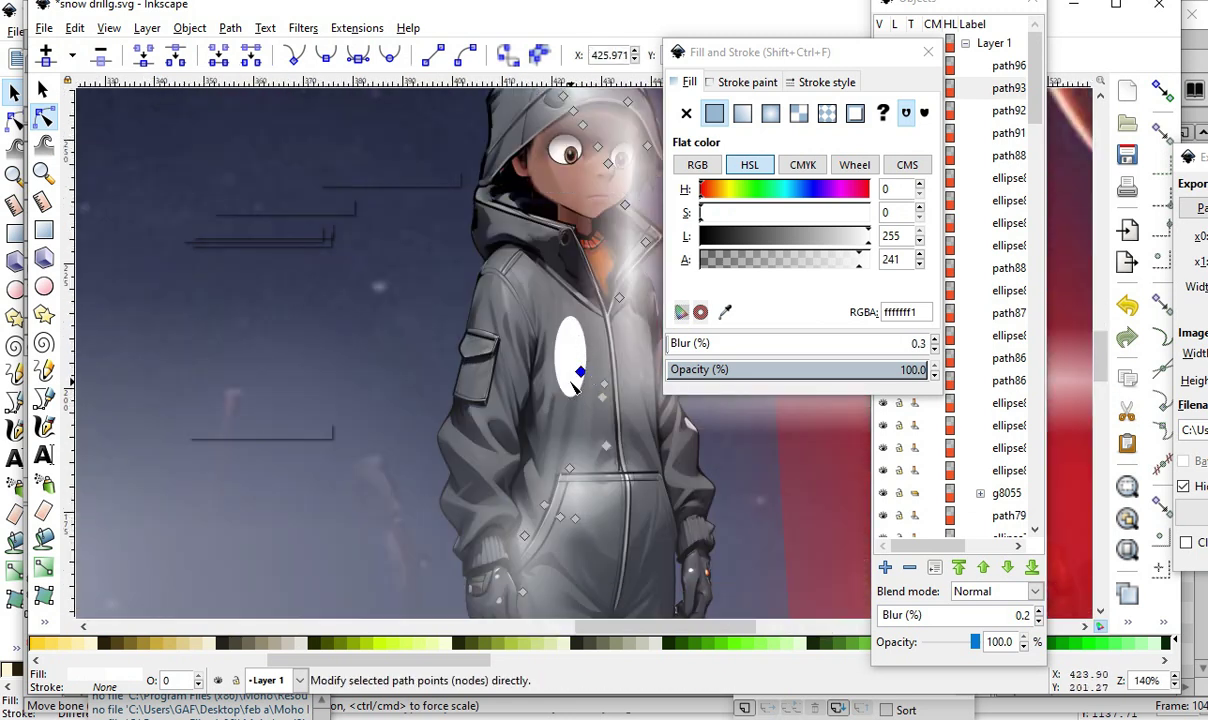
{"action": "left_click_drag", "start_coordinate": [580, 376], "coordinate": [110, 342]}
{"action": "scroll", "coordinate": [517, 495], "scroll_direction": "down", "scroll_amount": 2}
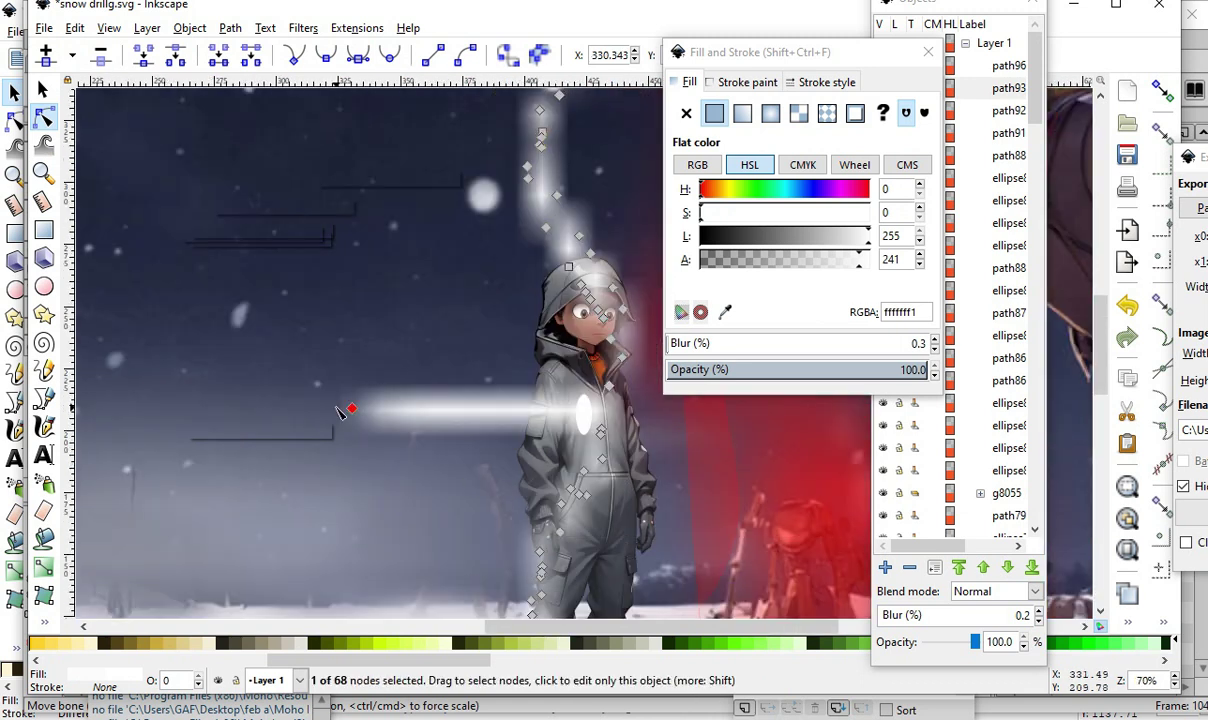
{"action": "left_click_drag", "start_coordinate": [352, 409], "coordinate": [66, 411]}
{"action": "scroll", "coordinate": [388, 432], "scroll_direction": "down", "scroll_amount": 2}
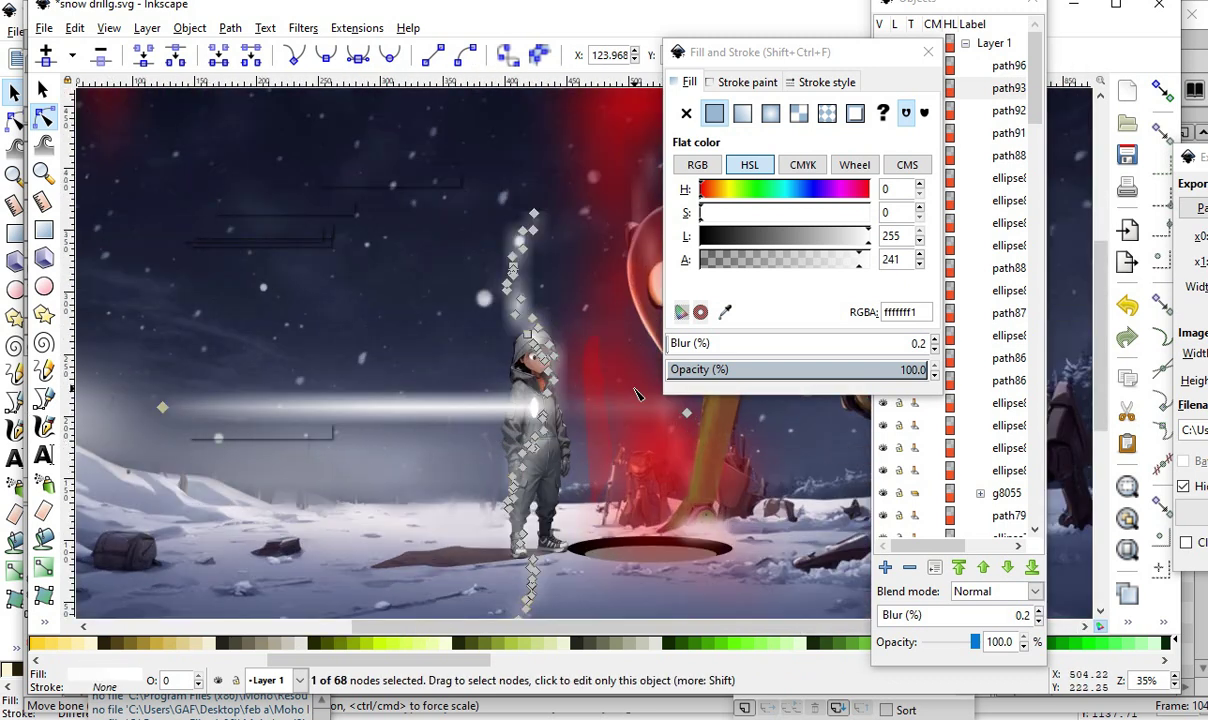
{"action": "scroll", "coordinate": [470, 500], "scroll_direction": "down", "scroll_amount": 4}
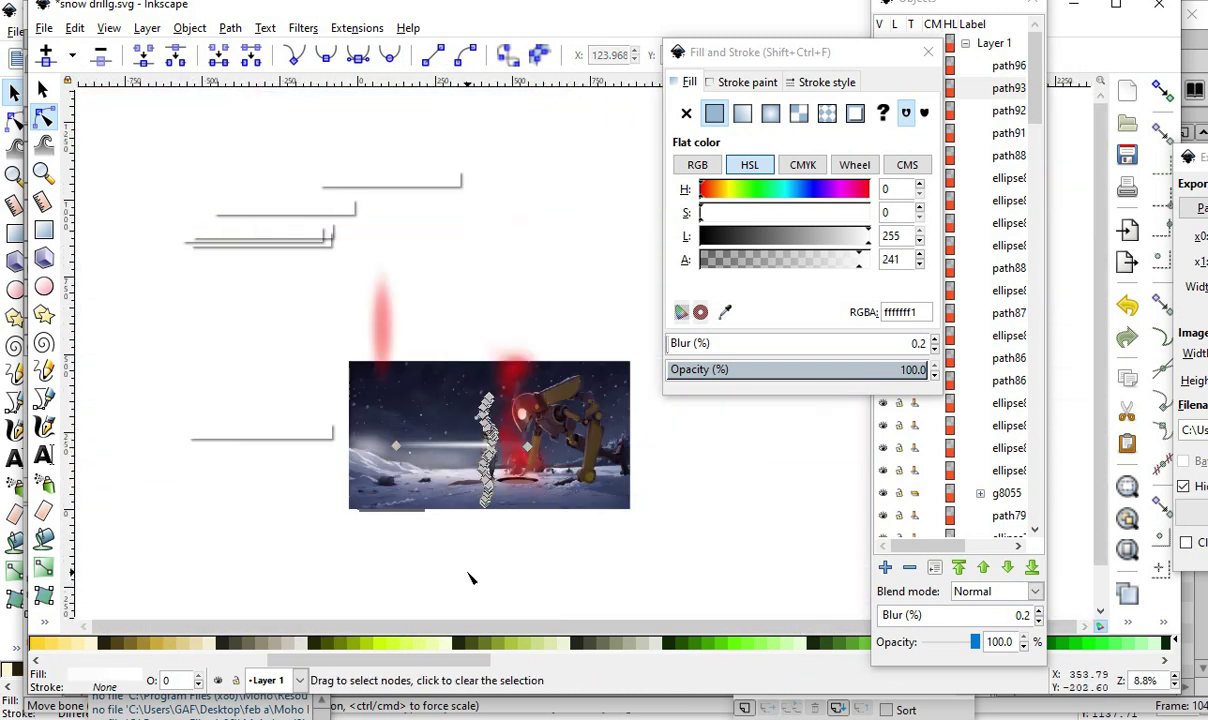
{"action": "scroll", "coordinate": [466, 576], "scroll_direction": "up", "scroll_amount": 2}
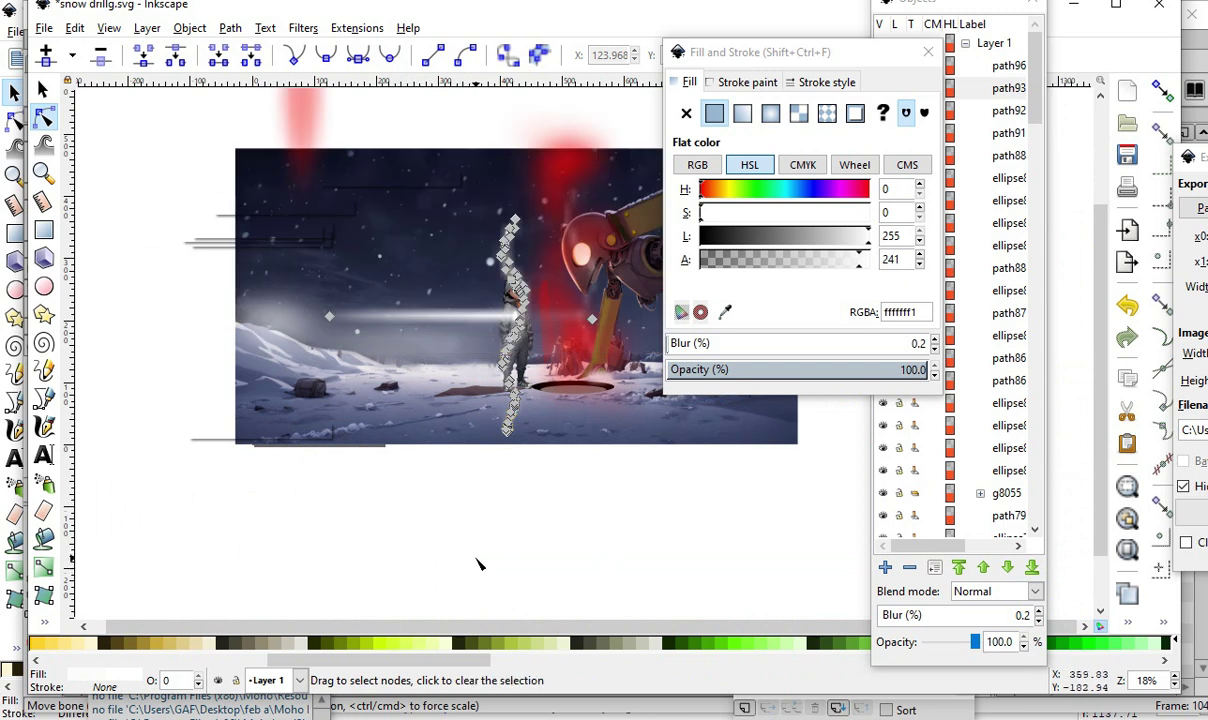